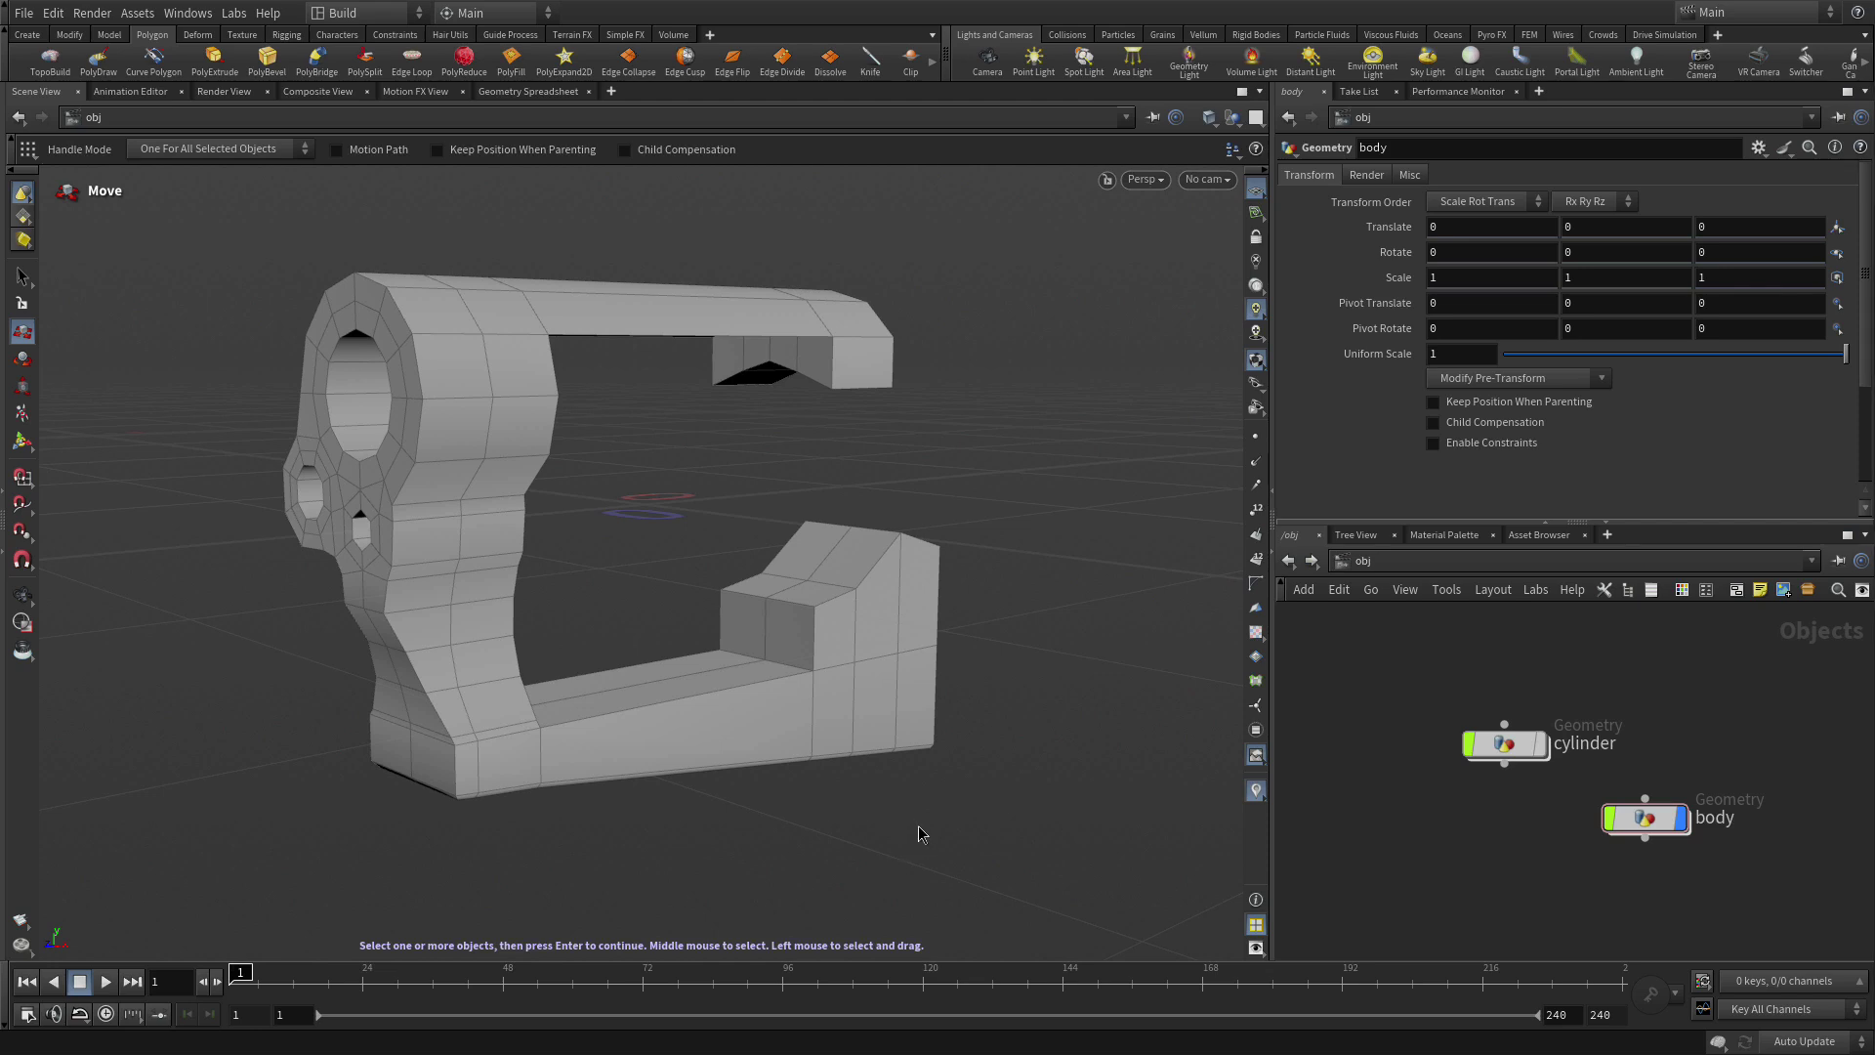
Show a four-pane wireframe viewport, zoomed and panned onto the frame in the large Right view.
{"action": "key", "text": "Escape"}
{"action": "key", "text": "space+b"}
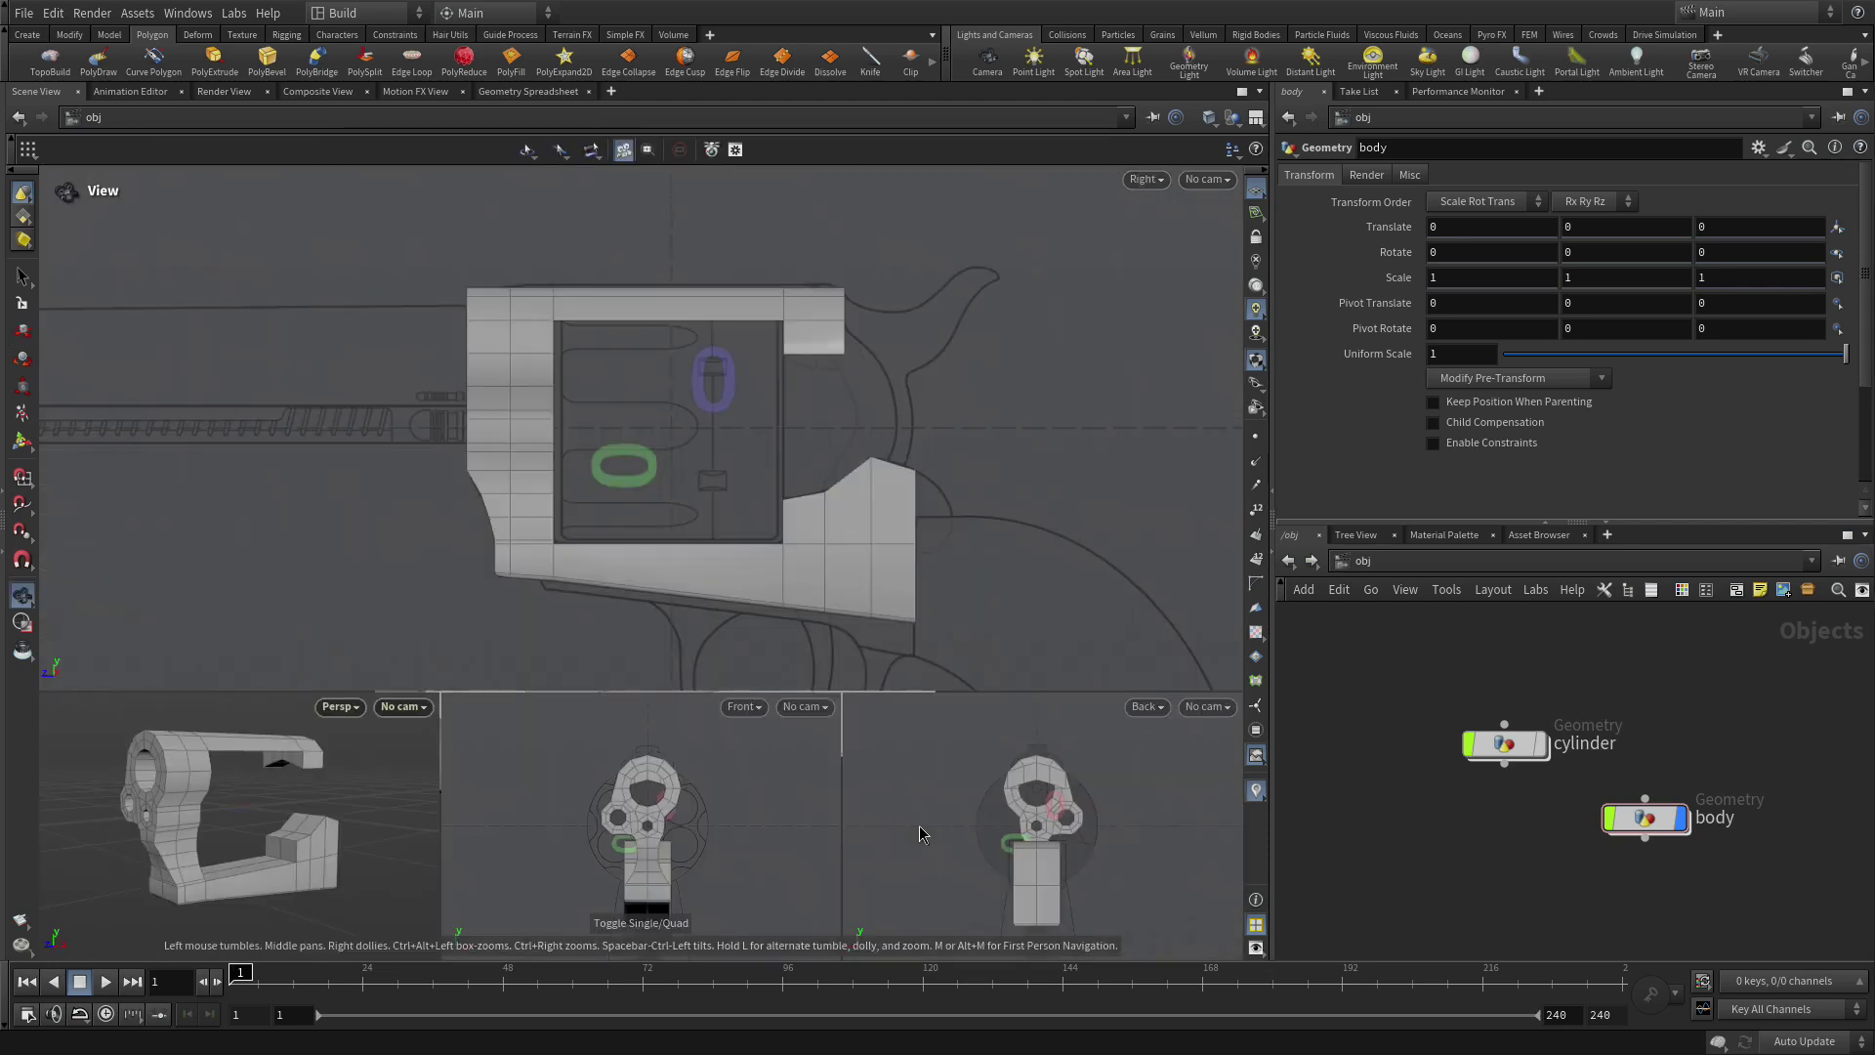
{"action": "key", "text": "w"}
{"action": "key", "text": "w"}
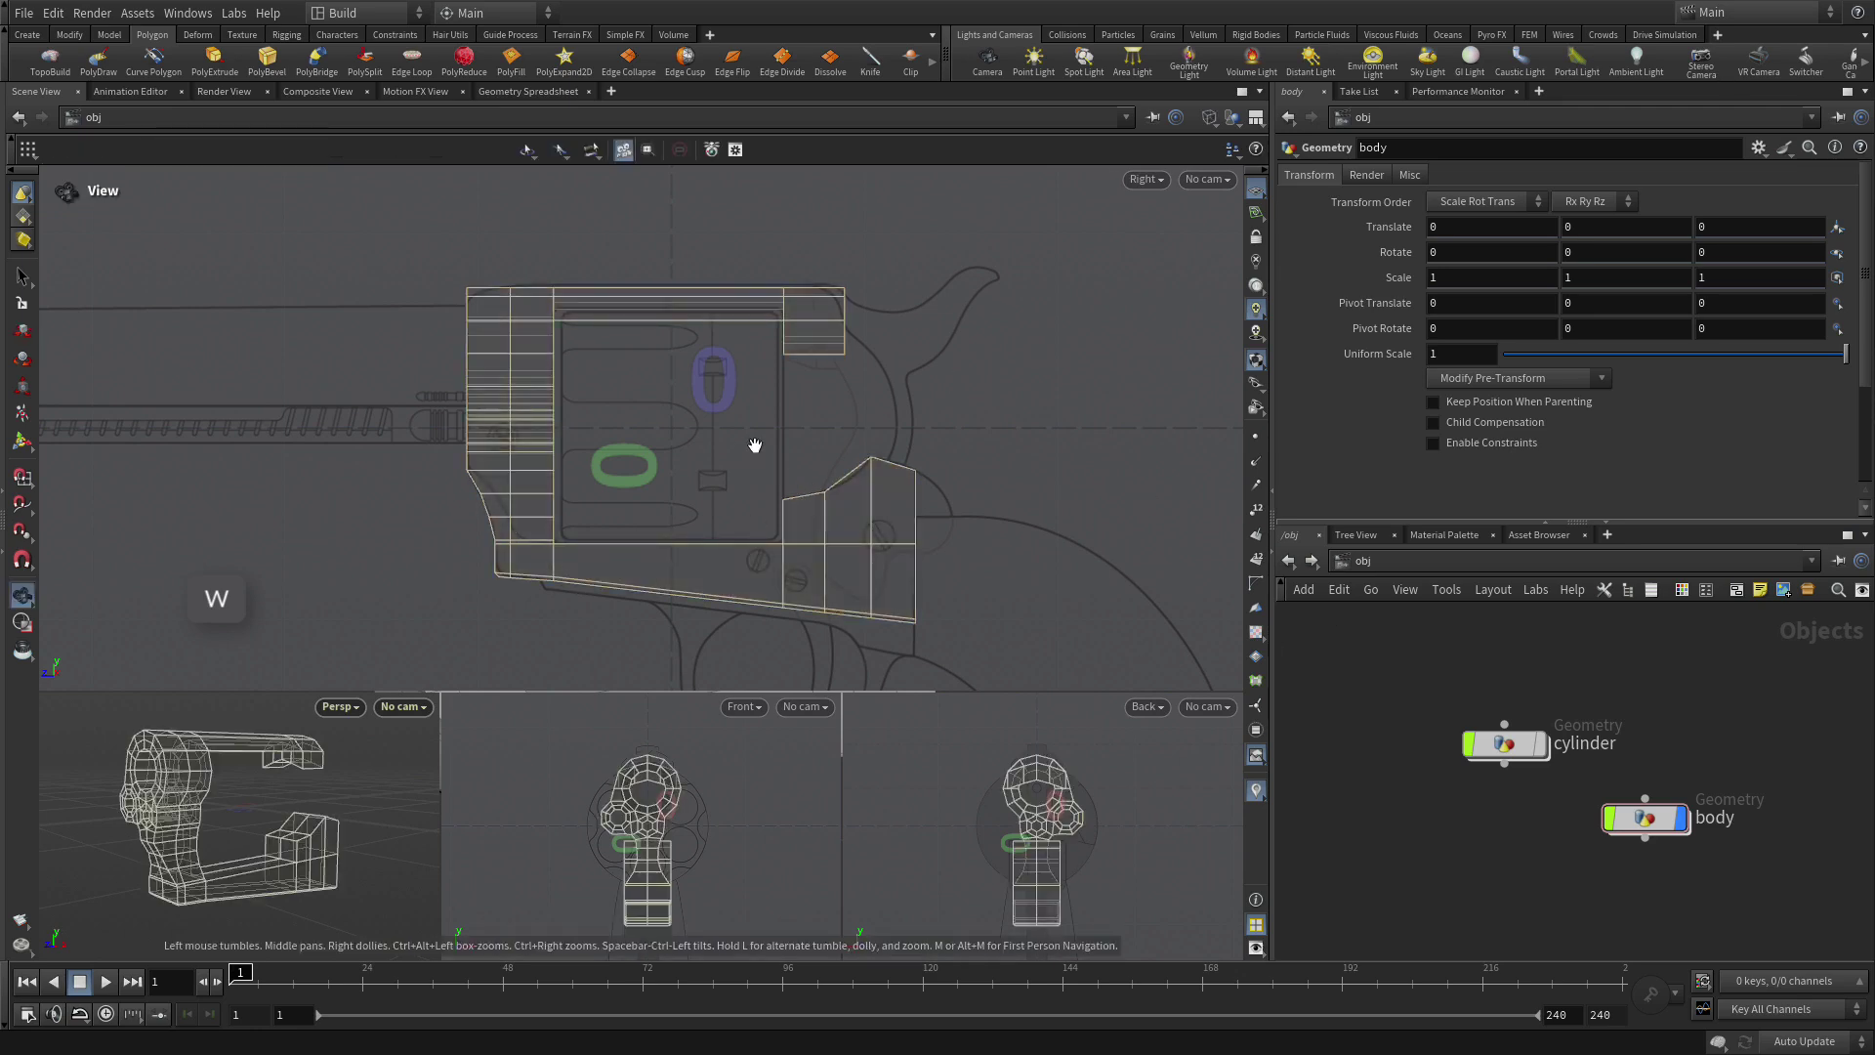
{"action": "right_click_drag", "start_coordinate": [756, 443], "coordinate": [802, 420], "text": "alt"}
{"action": "middle_click_drag", "start_coordinate": [804, 421], "coordinate": [725, 408]}
{"action": "key", "text": "w"}
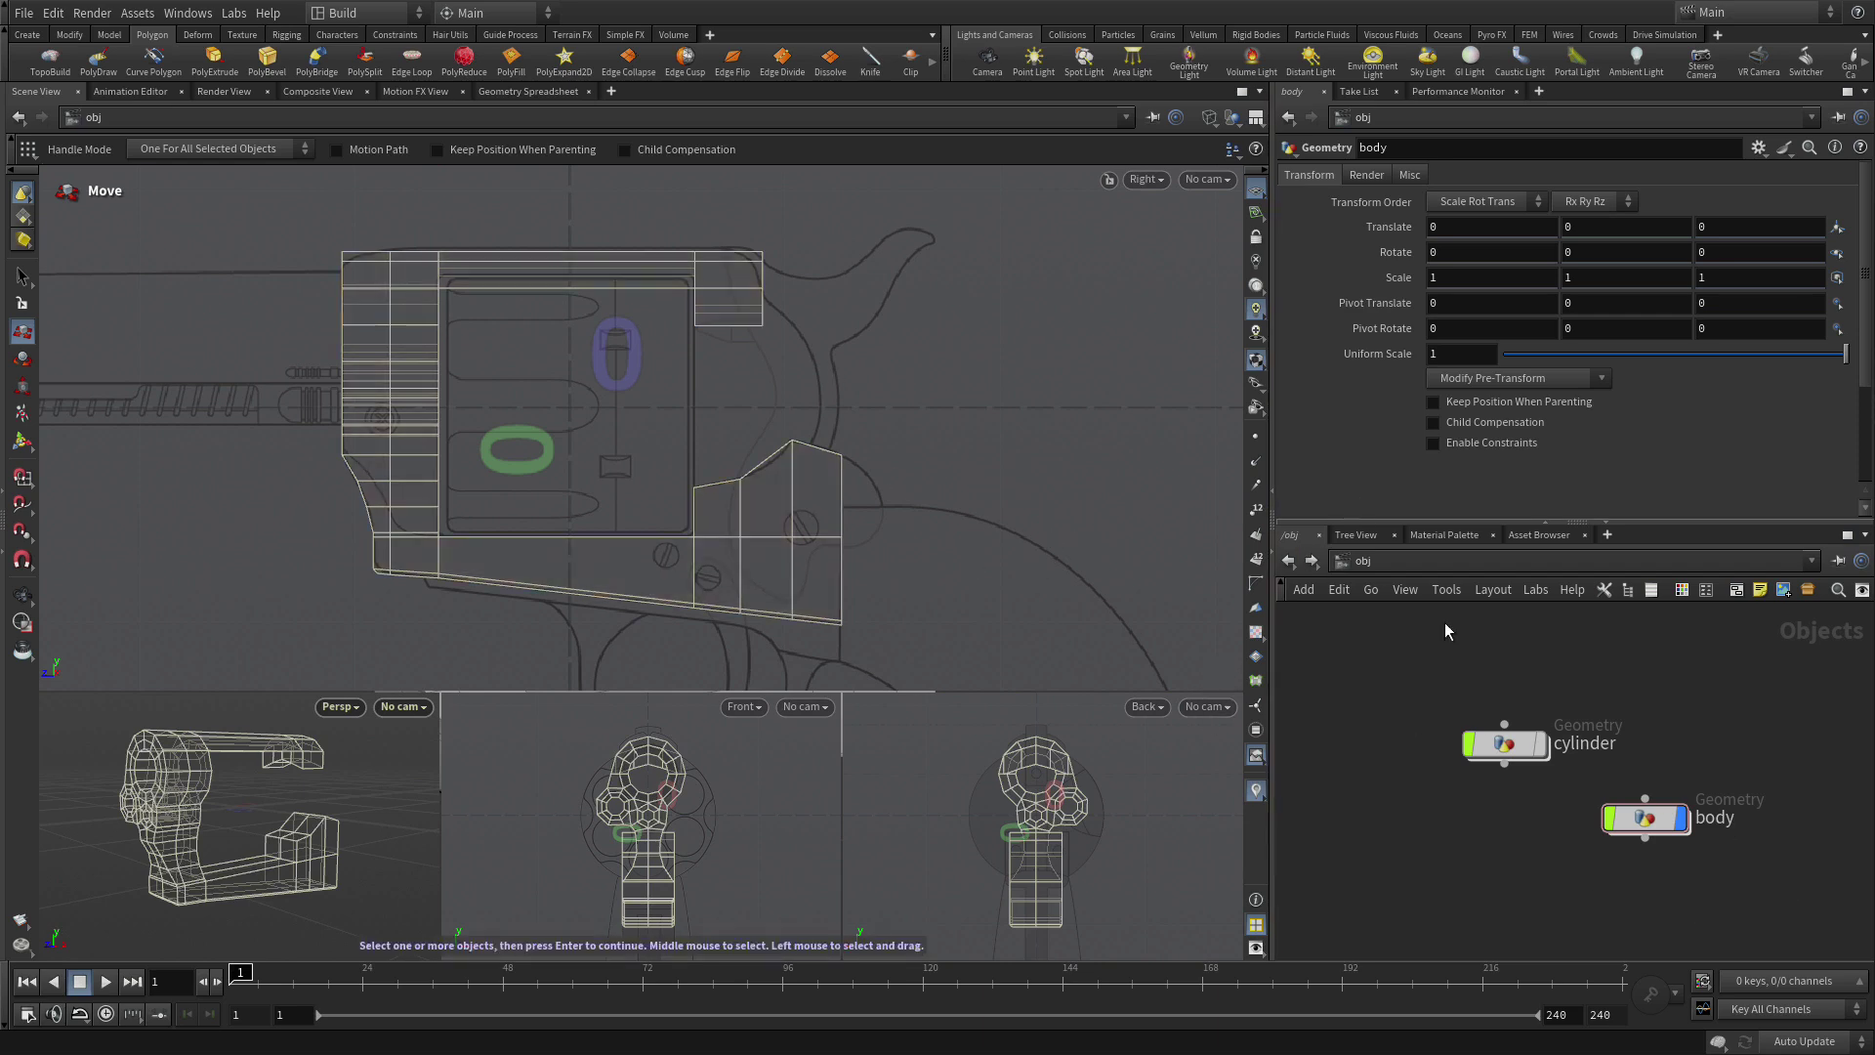
Dive into the body network and hide the inputs feeding BODY_FRONT.
{"action": "double_click", "coordinate": [1648, 818]}
{"action": "middle_click_drag", "start_coordinate": [1648, 843], "coordinate": [1436, 745]}
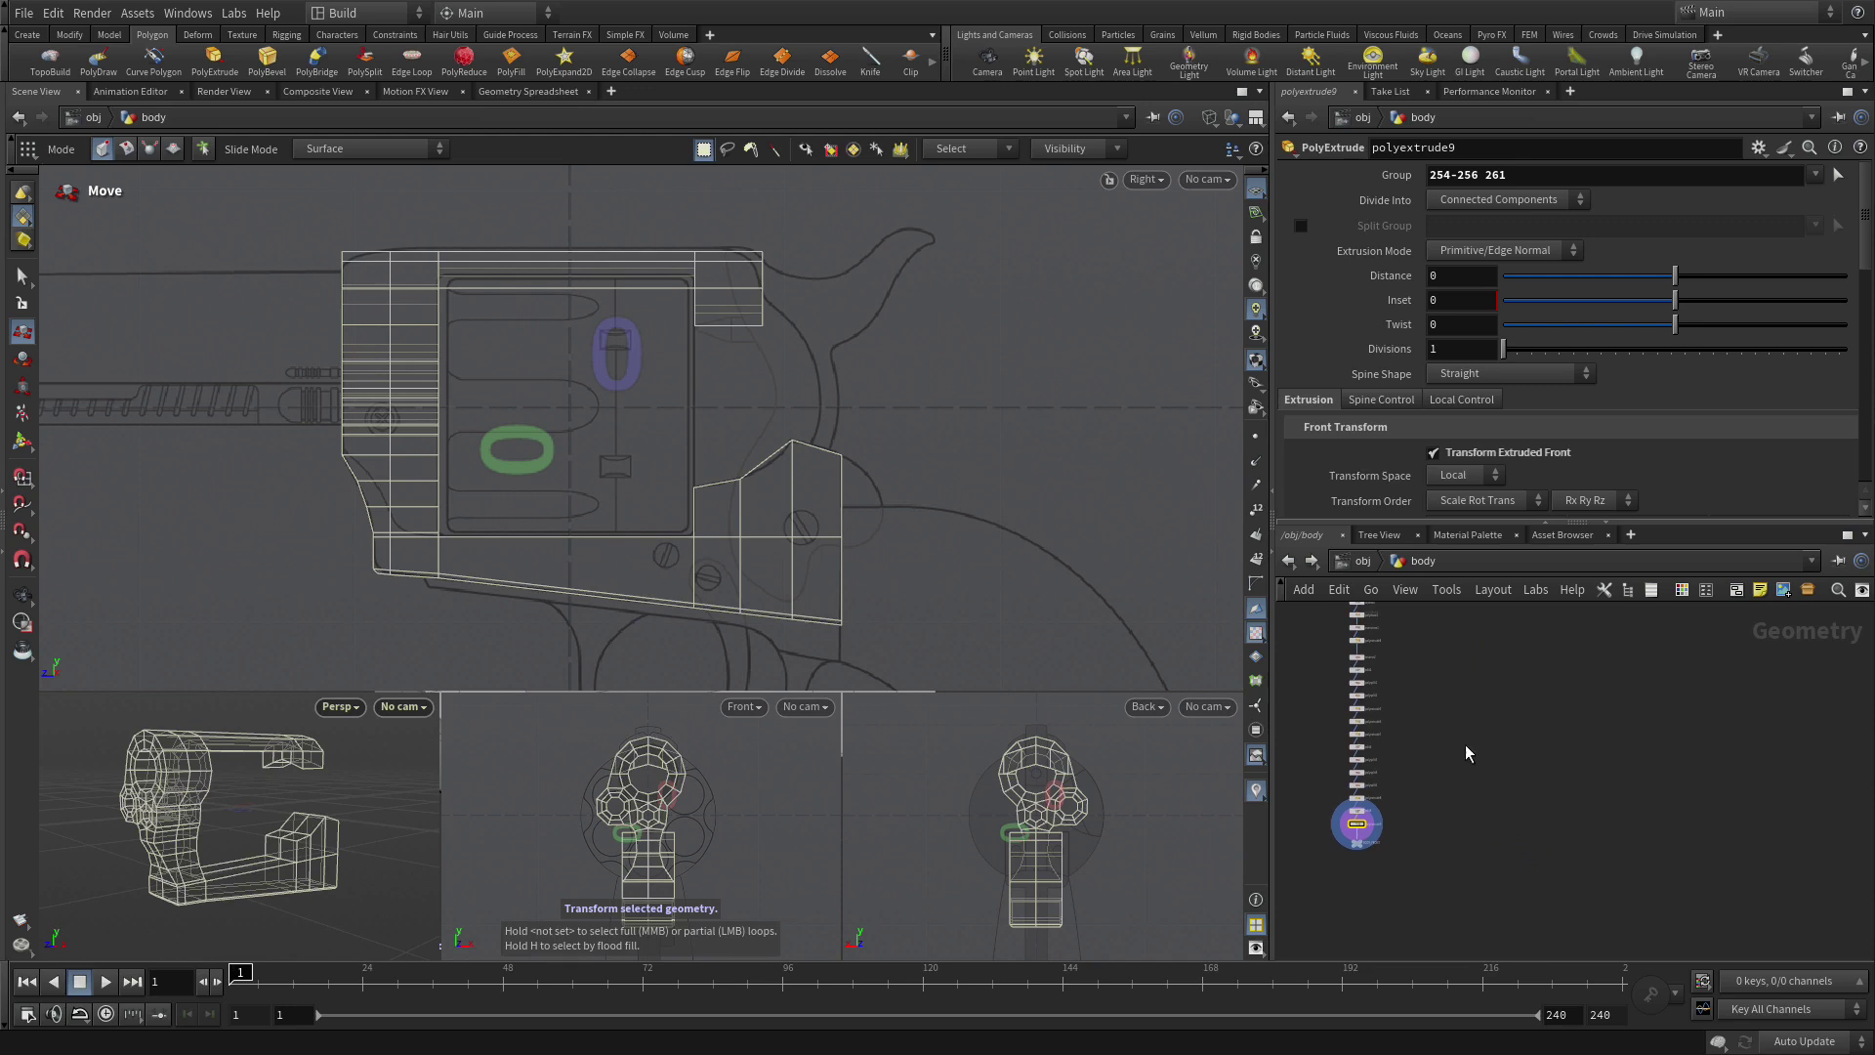
{"action": "right_click", "coordinate": [1367, 713]}
{"action": "left_click", "coordinate": [1279, 609]}
{"action": "scroll", "coordinate": [1412, 682], "scroll_direction": "up", "scroll_amount": 5}
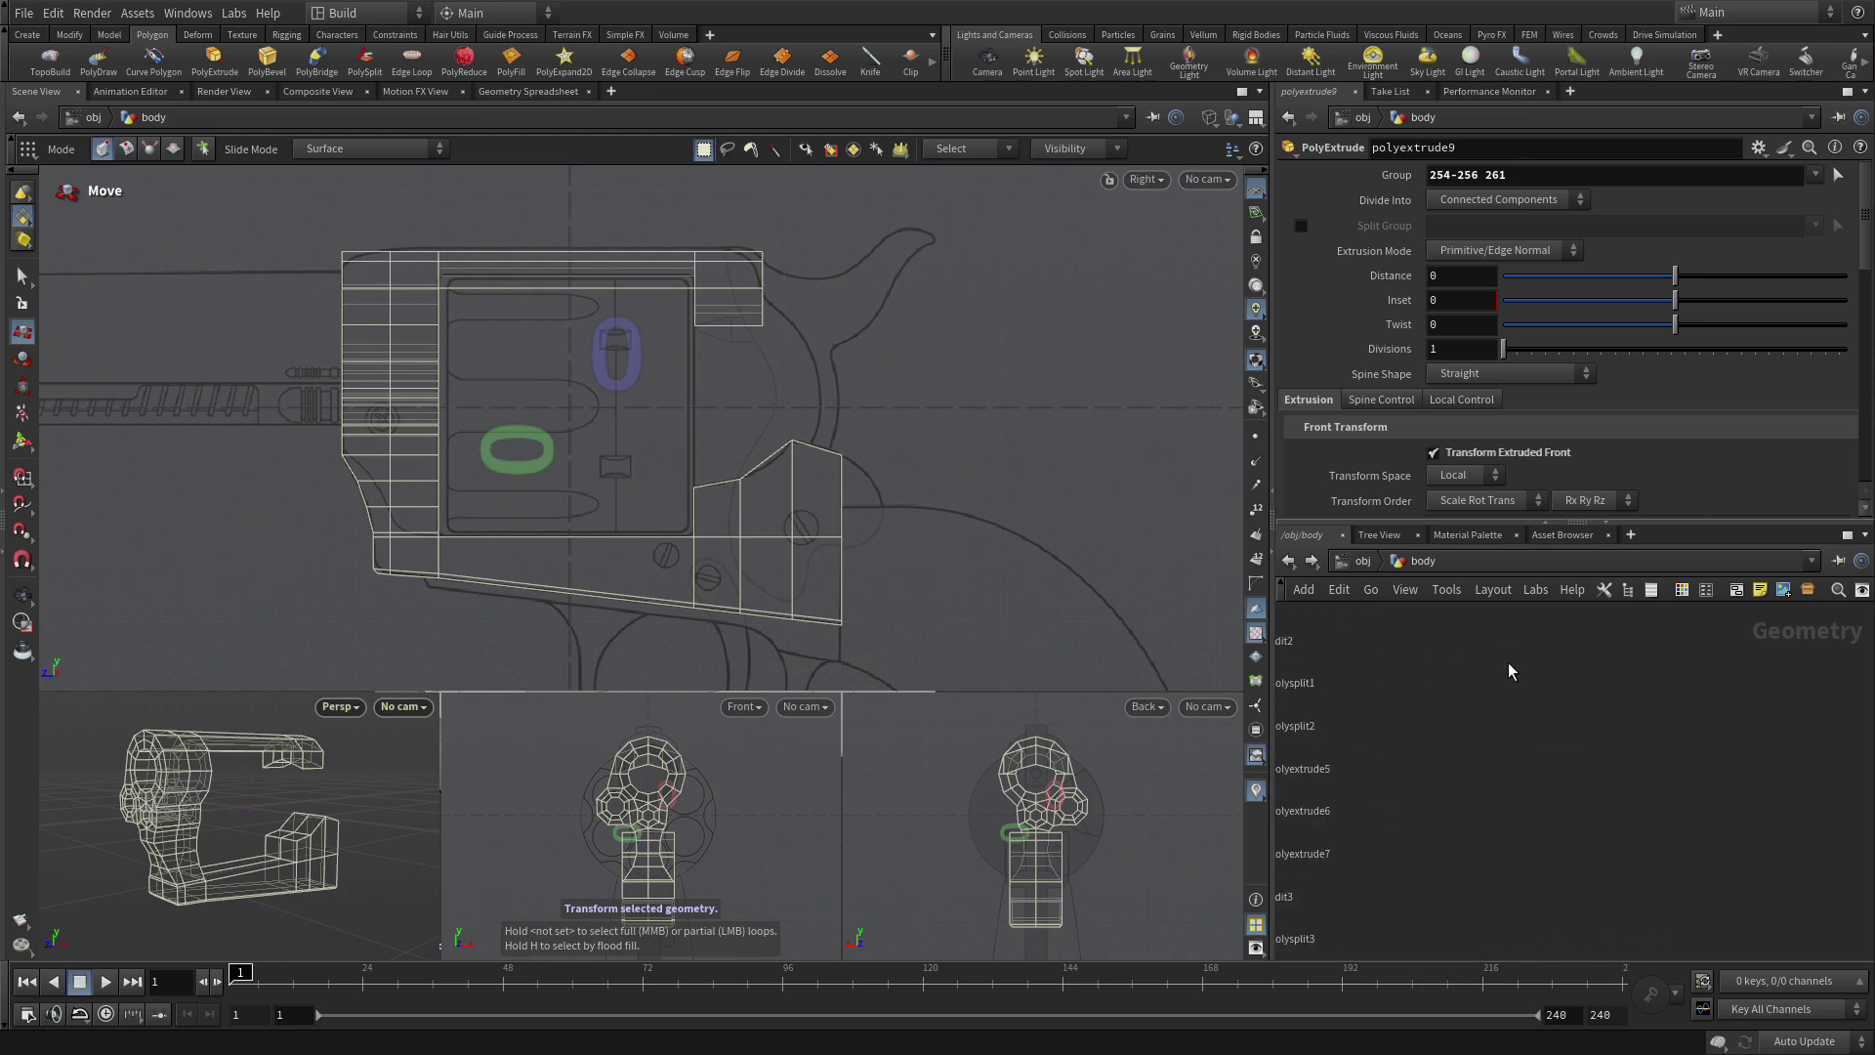
{"action": "middle_click_drag", "start_coordinate": [1515, 625], "coordinate": [1728, 678]}
{"action": "middle_click_drag", "start_coordinate": [1634, 817], "coordinate": [1567, 624]}
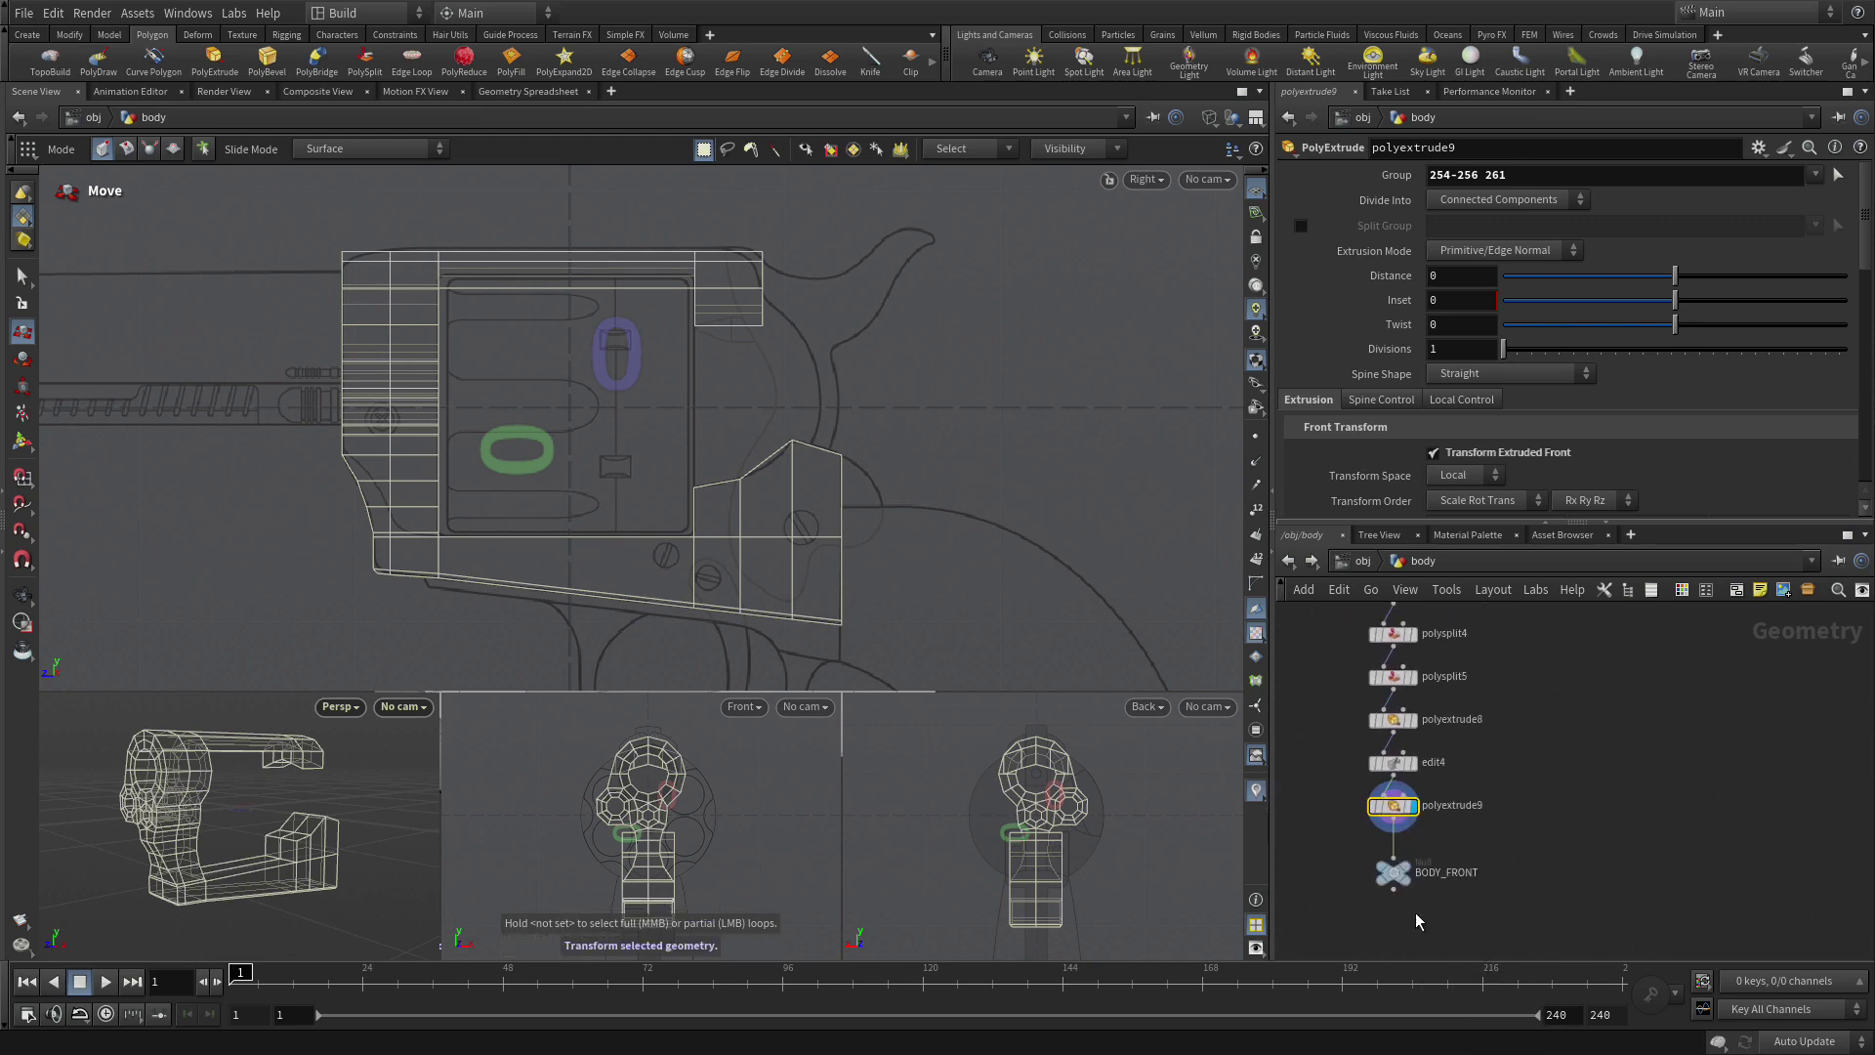
{"action": "right_click", "coordinate": [1392, 876]}
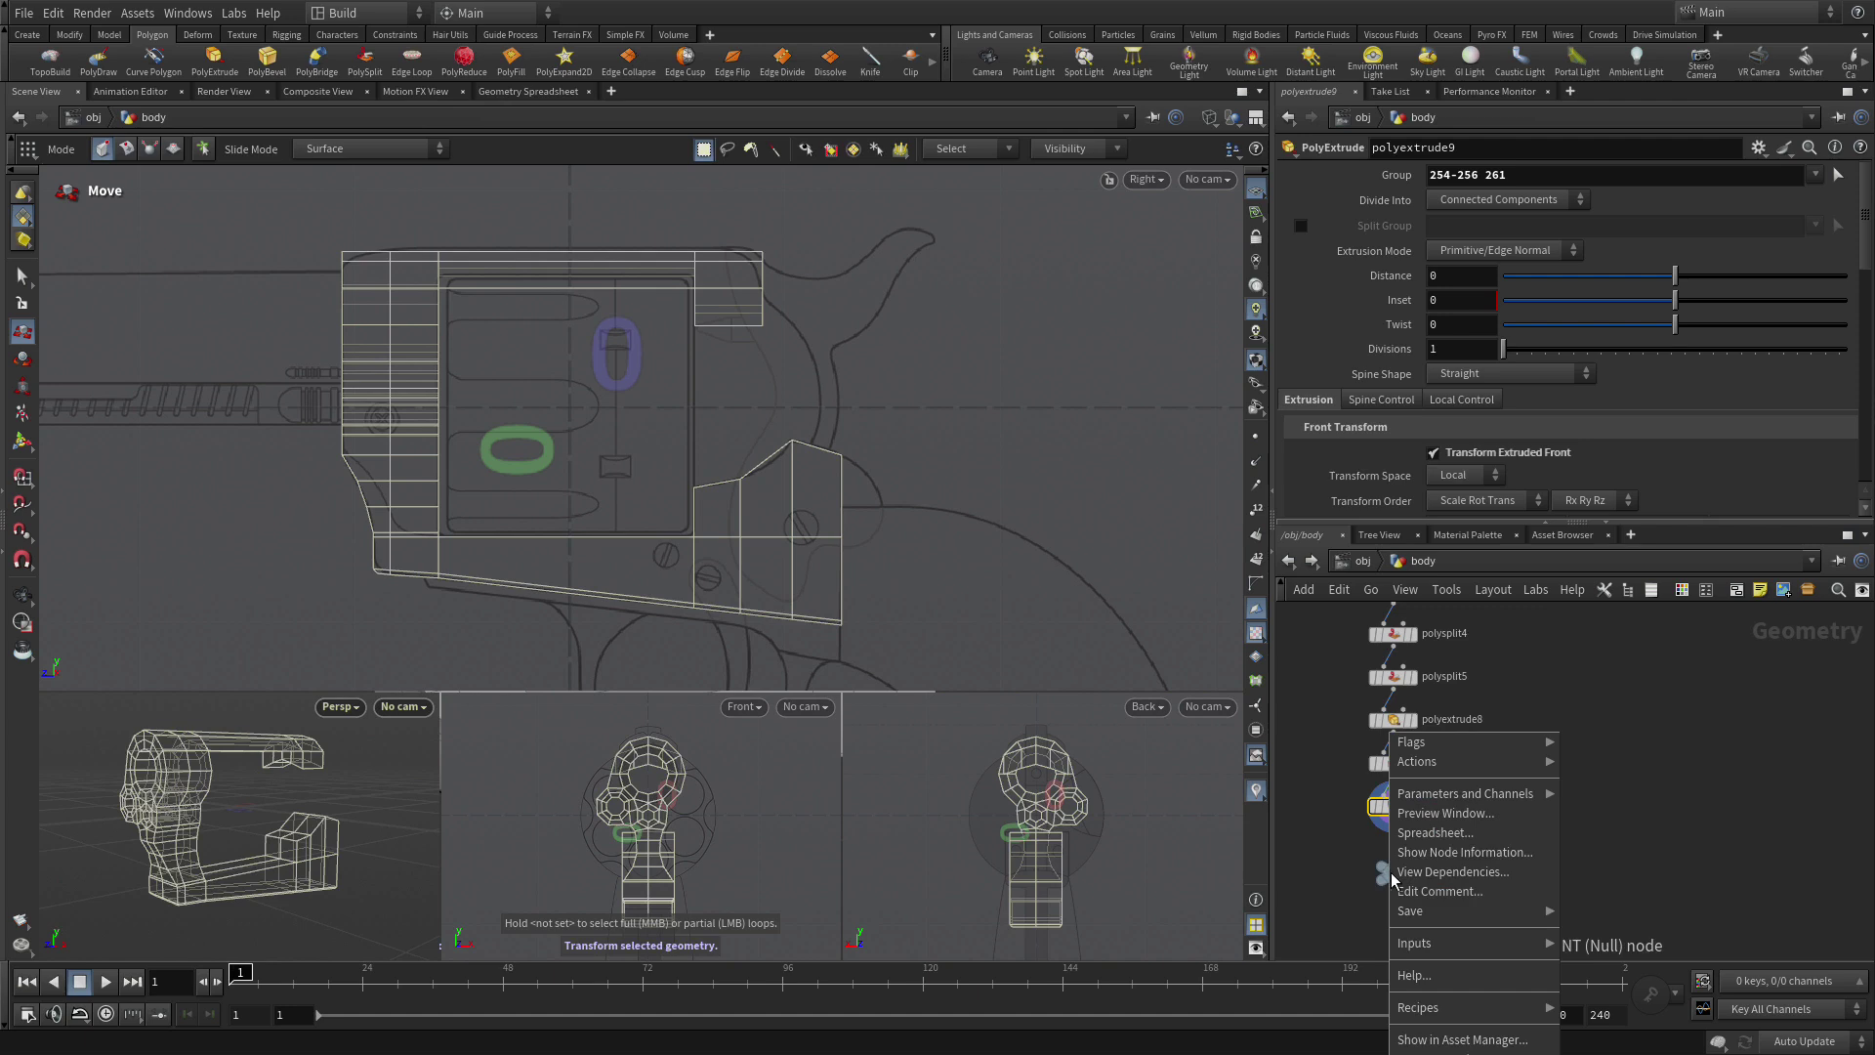
{"action": "mouse_move", "coordinate": [1462, 943]}
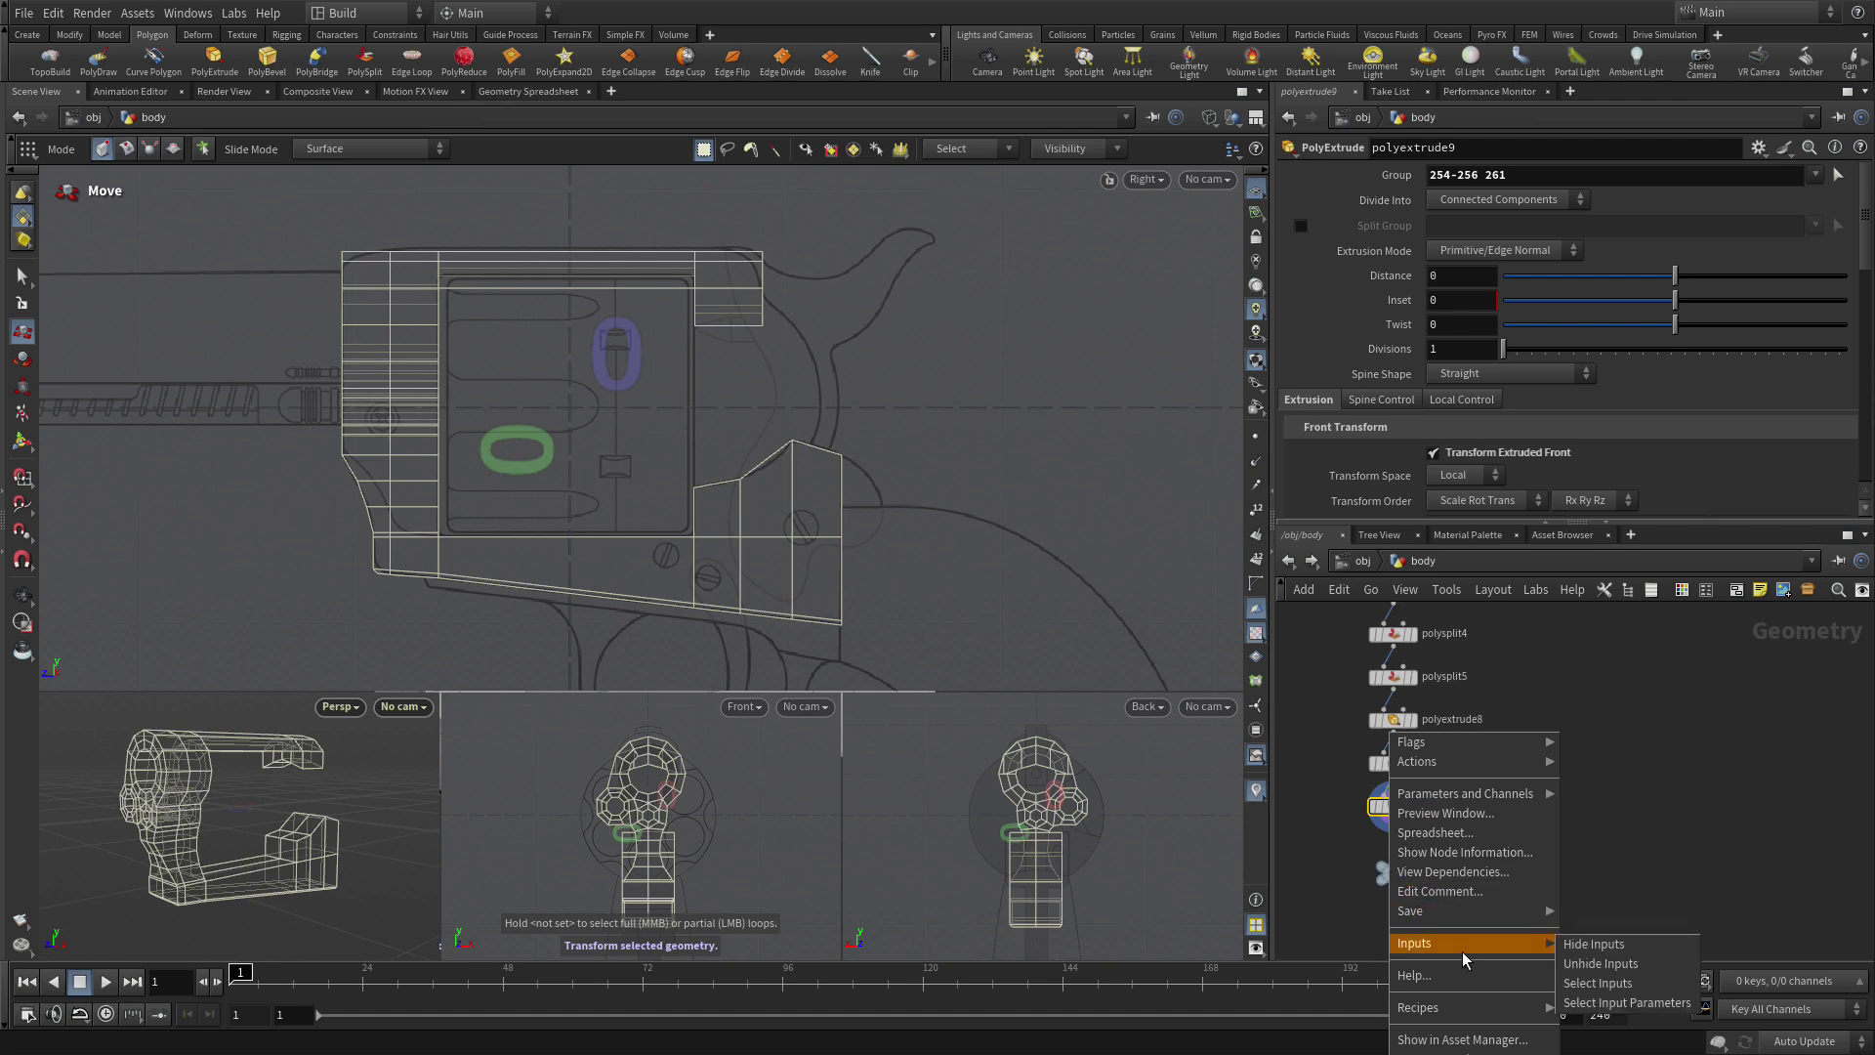
{"action": "left_click", "coordinate": [1589, 946]}
{"action": "middle_click_drag", "start_coordinate": [1574, 751], "coordinate": [1575, 691]}
{"action": "scroll", "coordinate": [1376, 727], "scroll_direction": "up", "scroll_amount": 3}
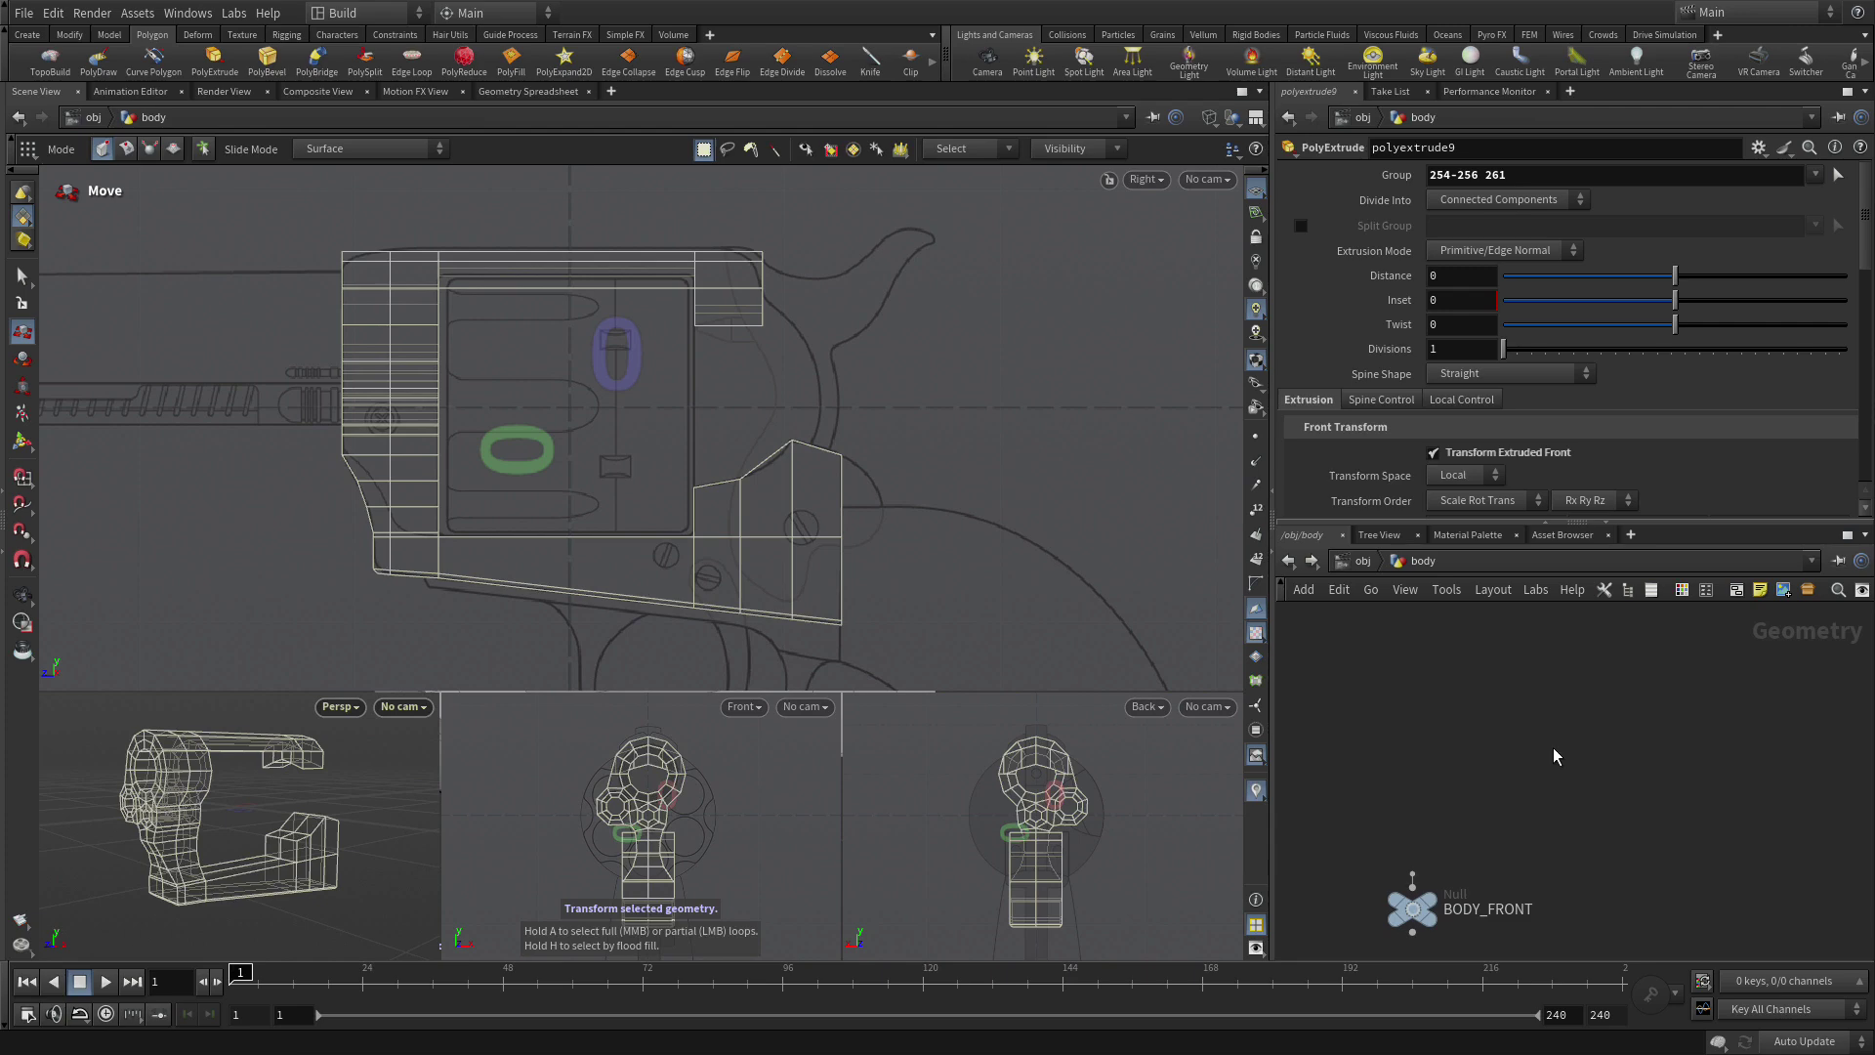
Place a Sphere (Polygons) node beside BODY_FRONT and line the two nodes up.
{"action": "key", "text": "Tab"}
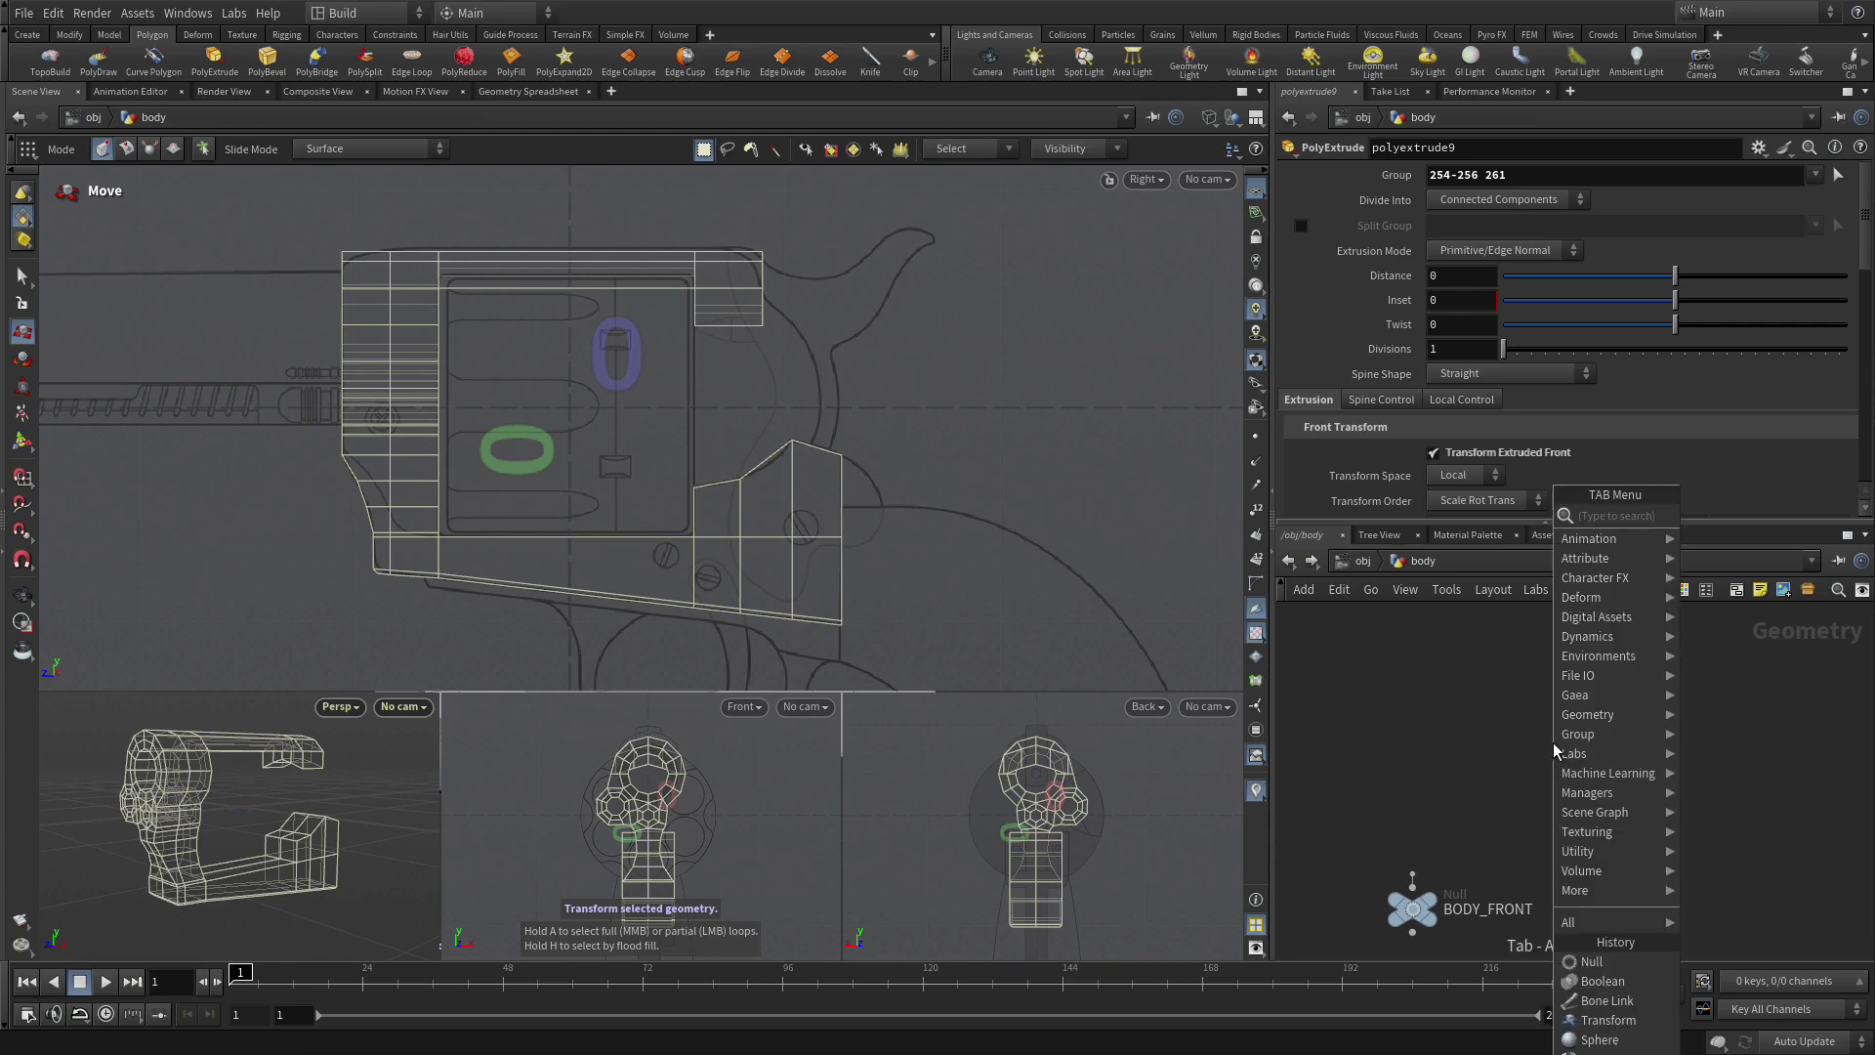
{"action": "type", "text": "sphere"}
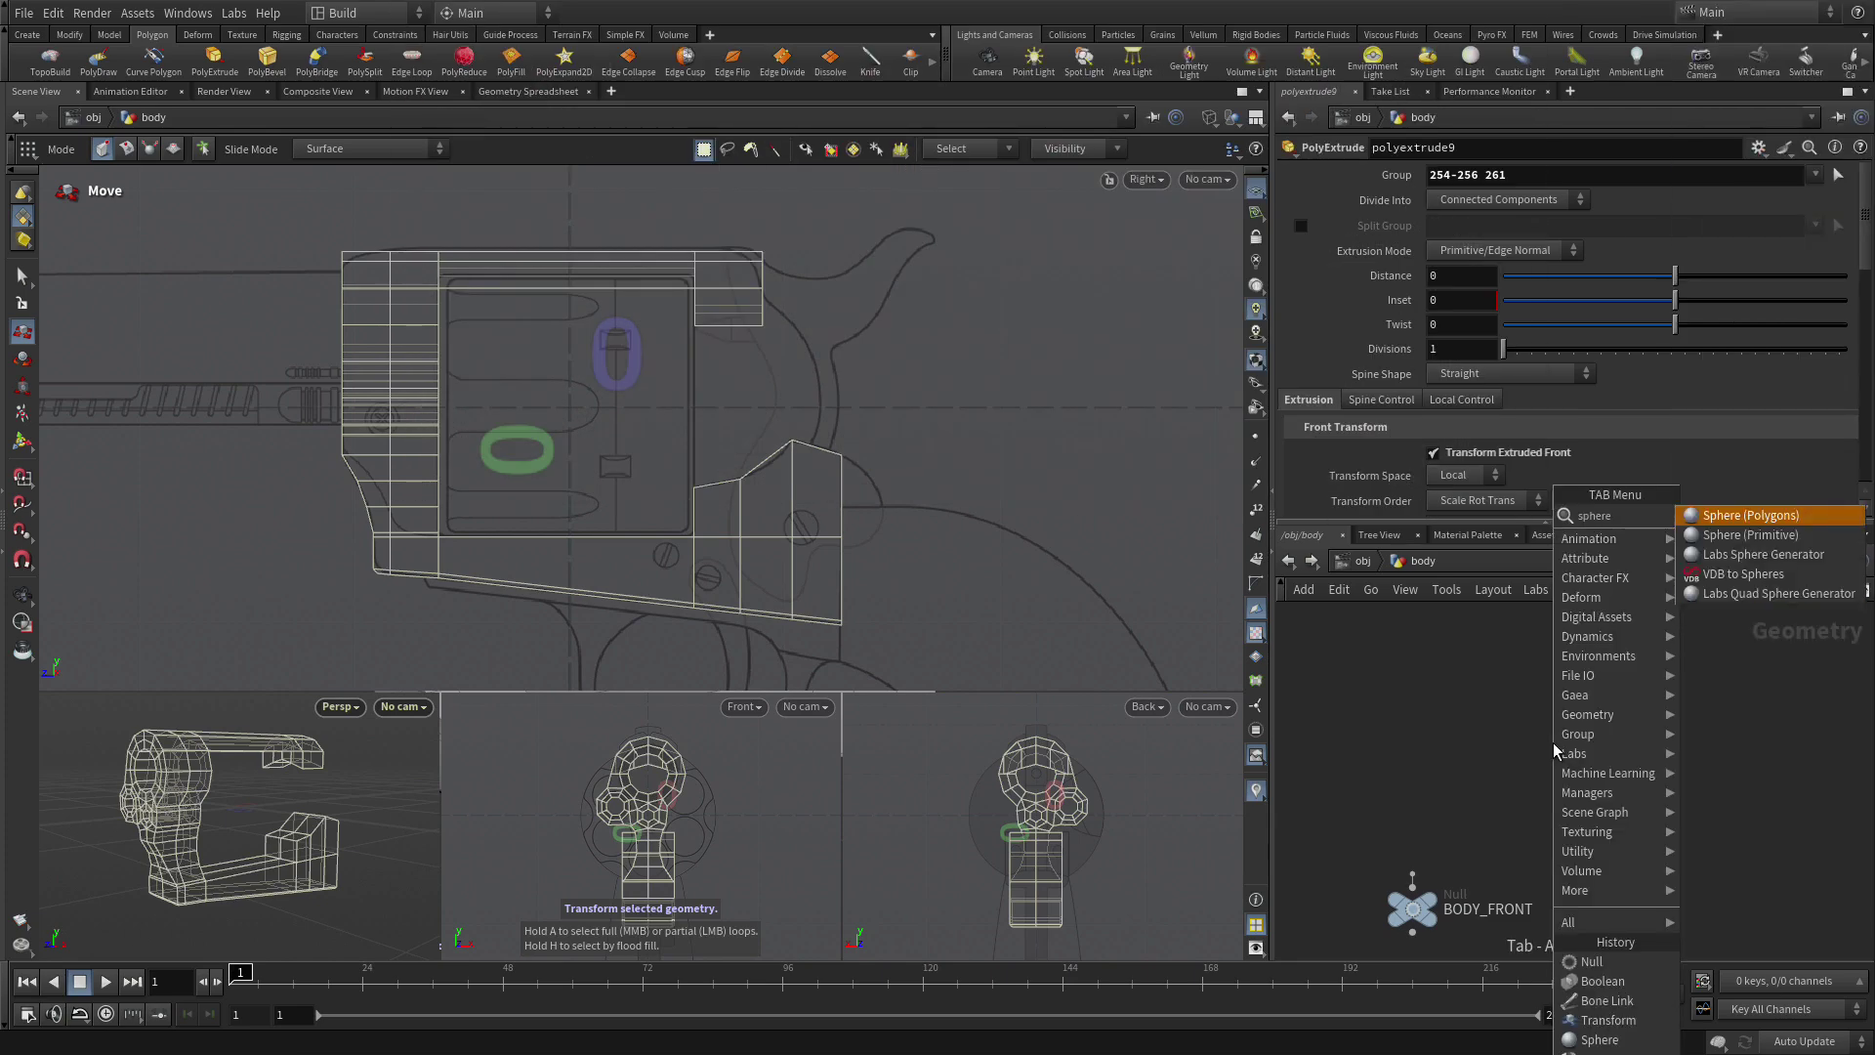
{"action": "key", "text": "Return"}
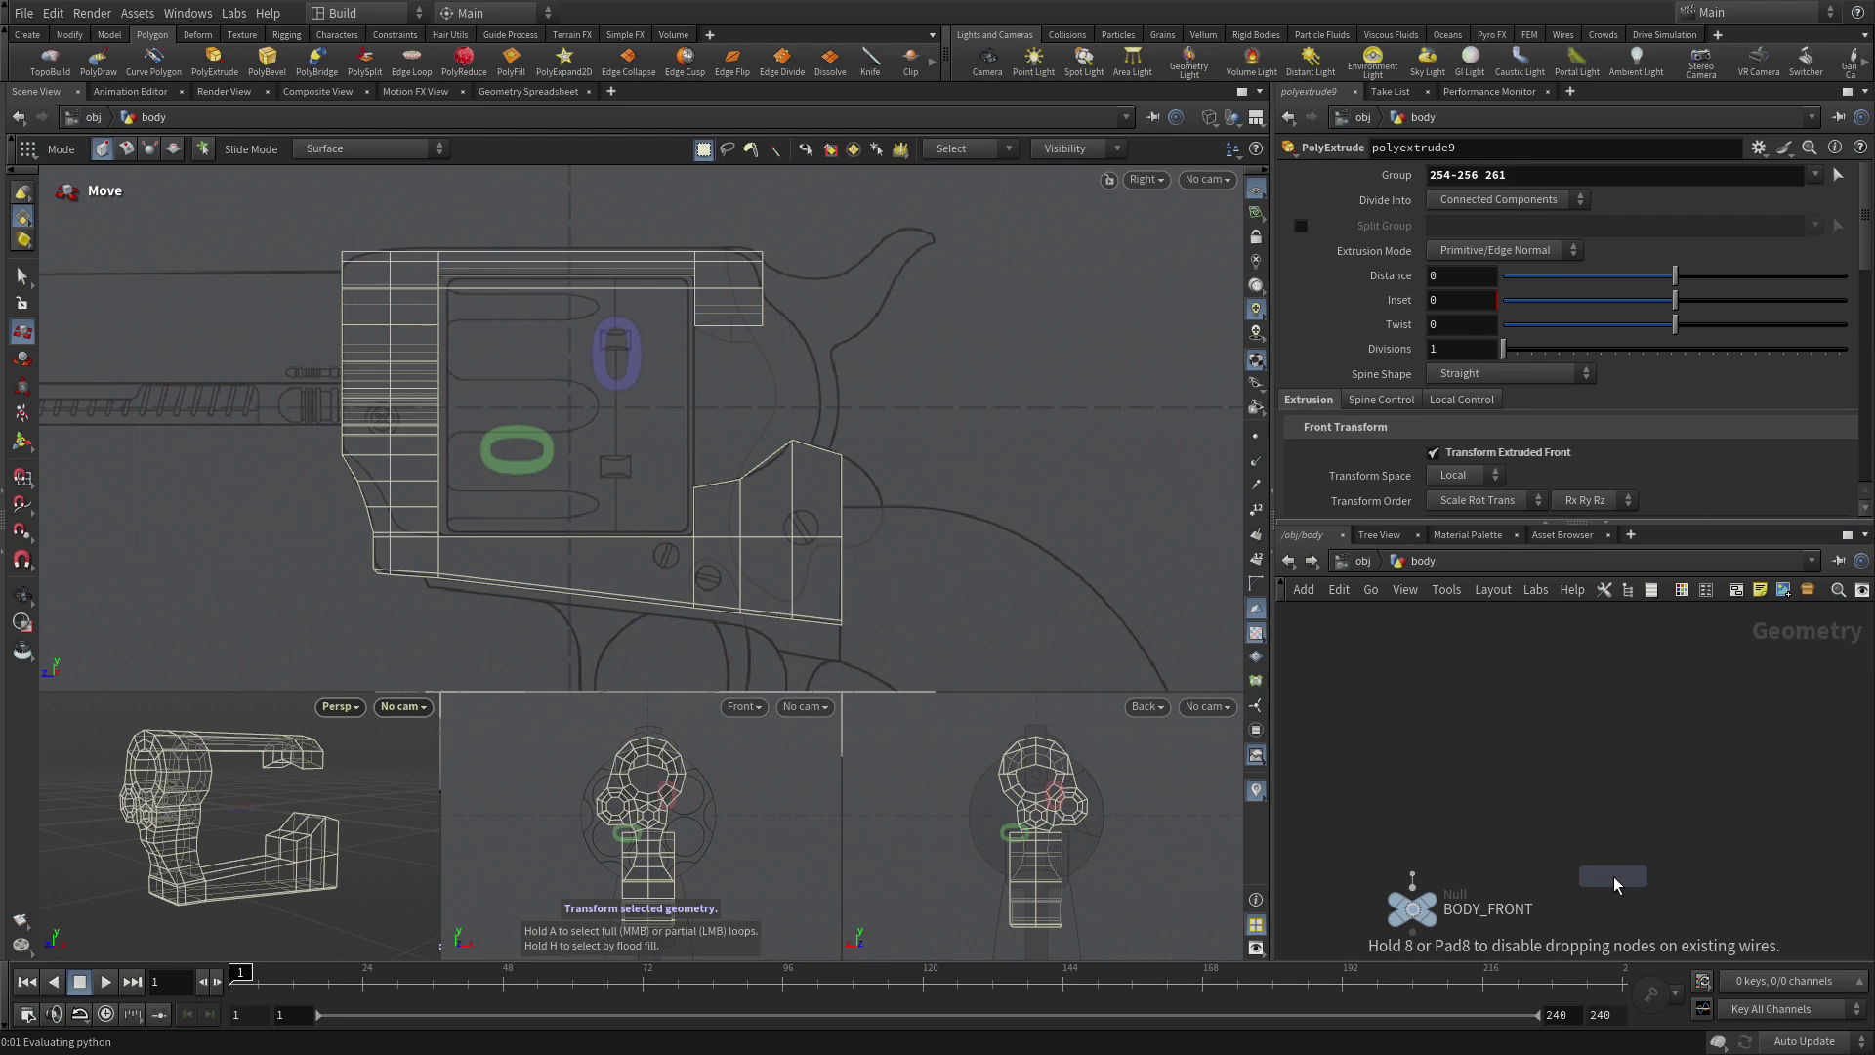
{"action": "left_click", "coordinate": [1613, 876]}
{"action": "mouse_move", "coordinate": [1421, 913]}
{"action": "left_click_drag", "start_coordinate": [1421, 914], "coordinate": [1416, 880]}
Display sphere1, orient it along the Z axis and set Uniform Scale to 0.25.
{"action": "right_click_drag", "start_coordinate": [1499, 916], "coordinate": [1511, 902]}
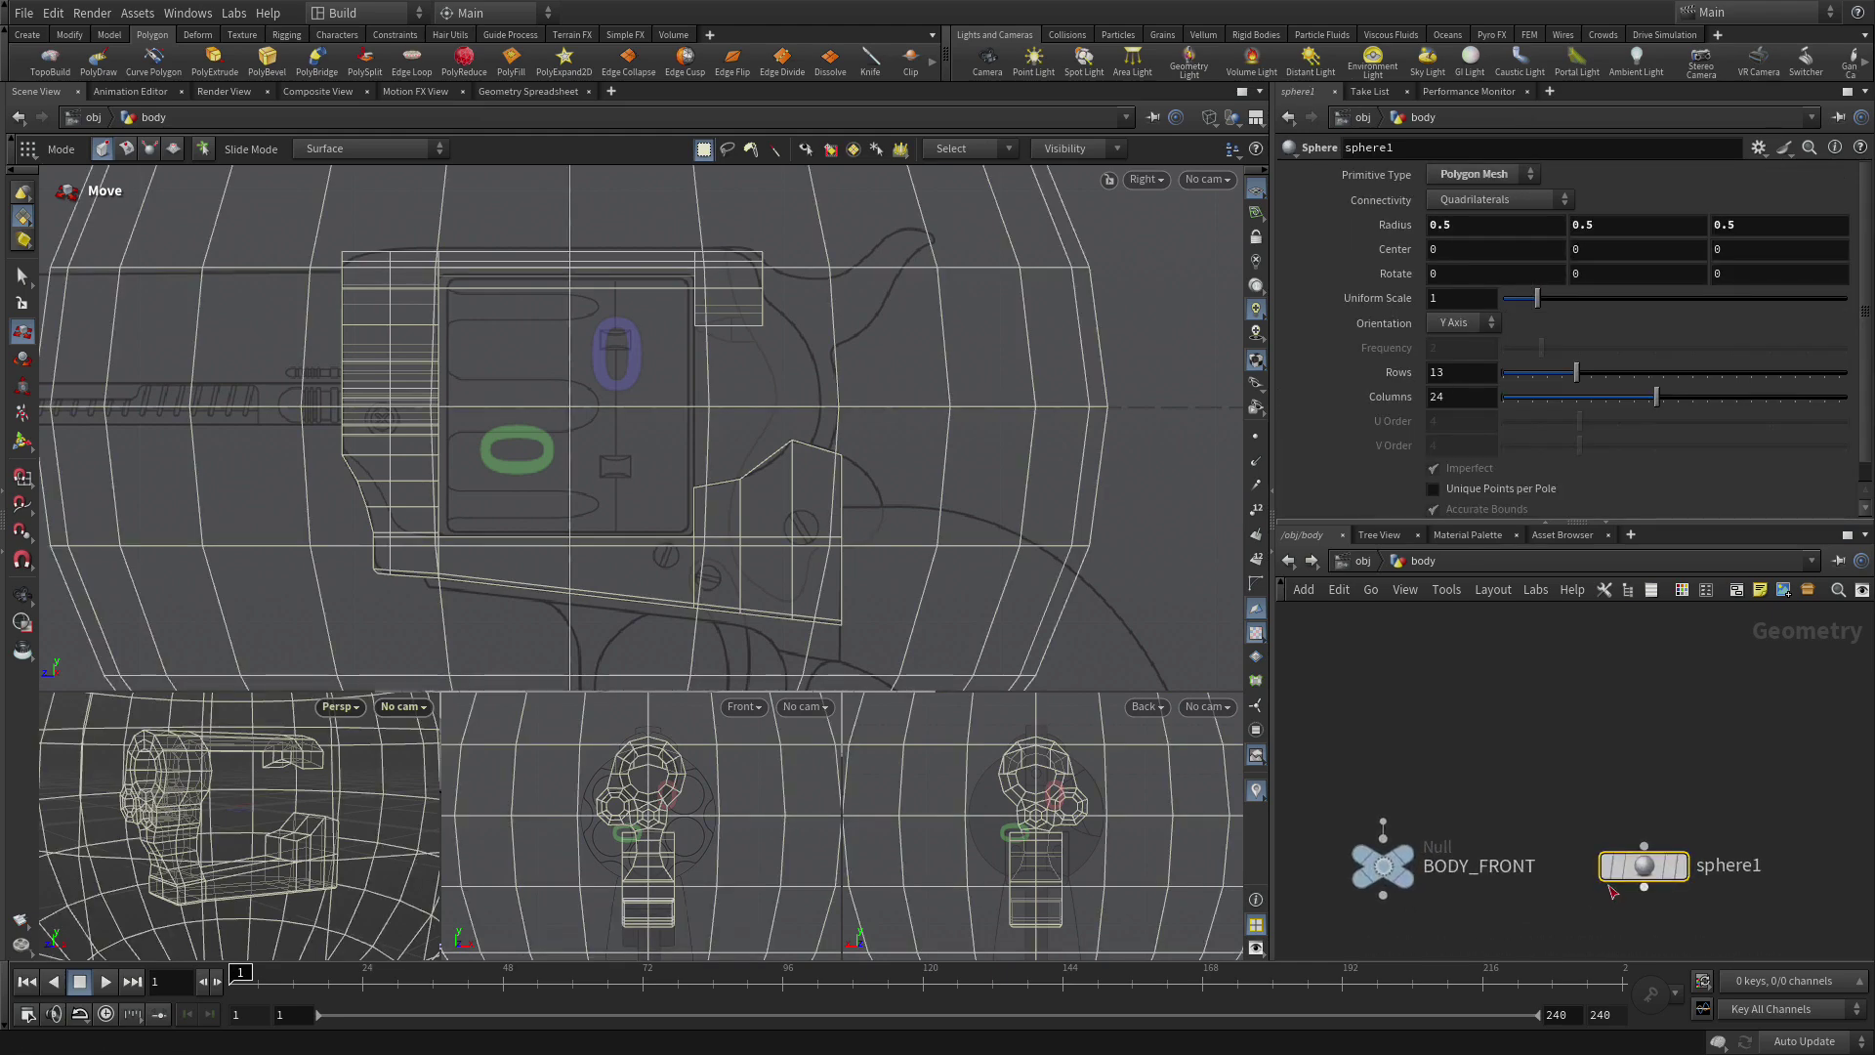
{"action": "left_click", "coordinate": [1660, 870]}
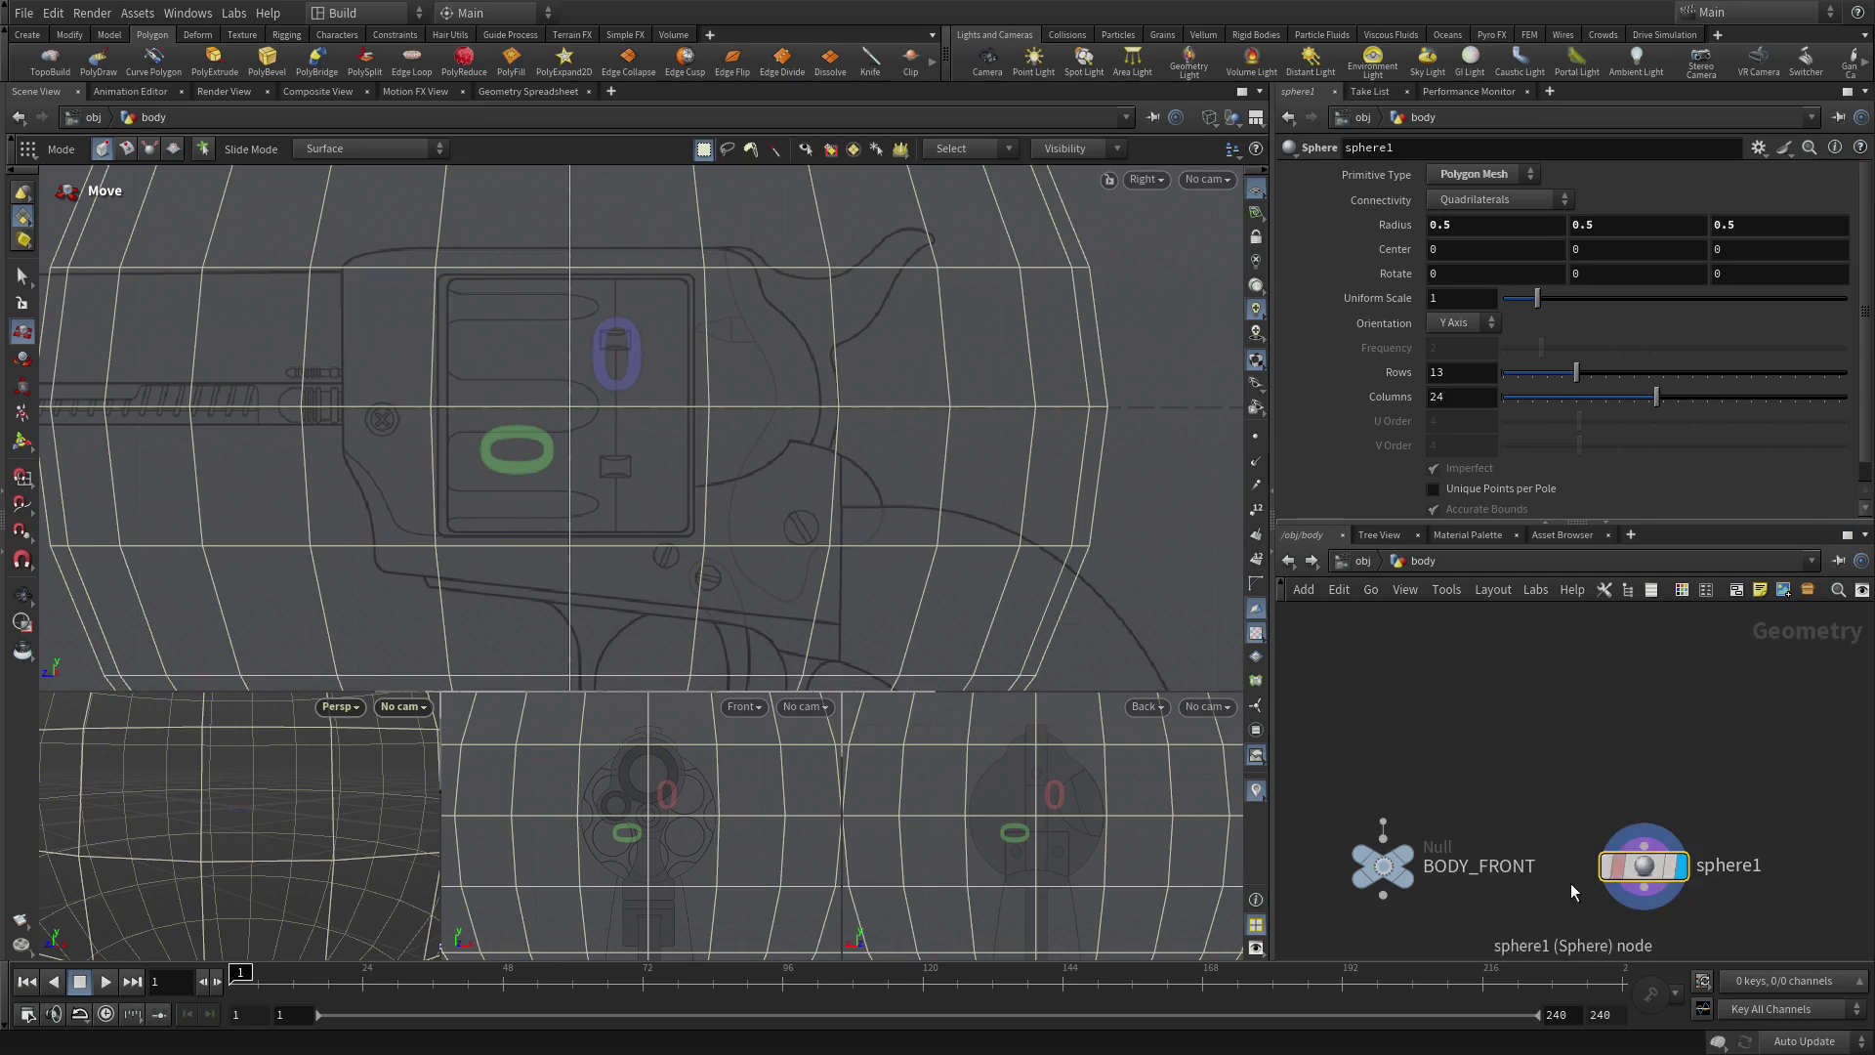
{"action": "left_click", "coordinate": [1431, 916]}
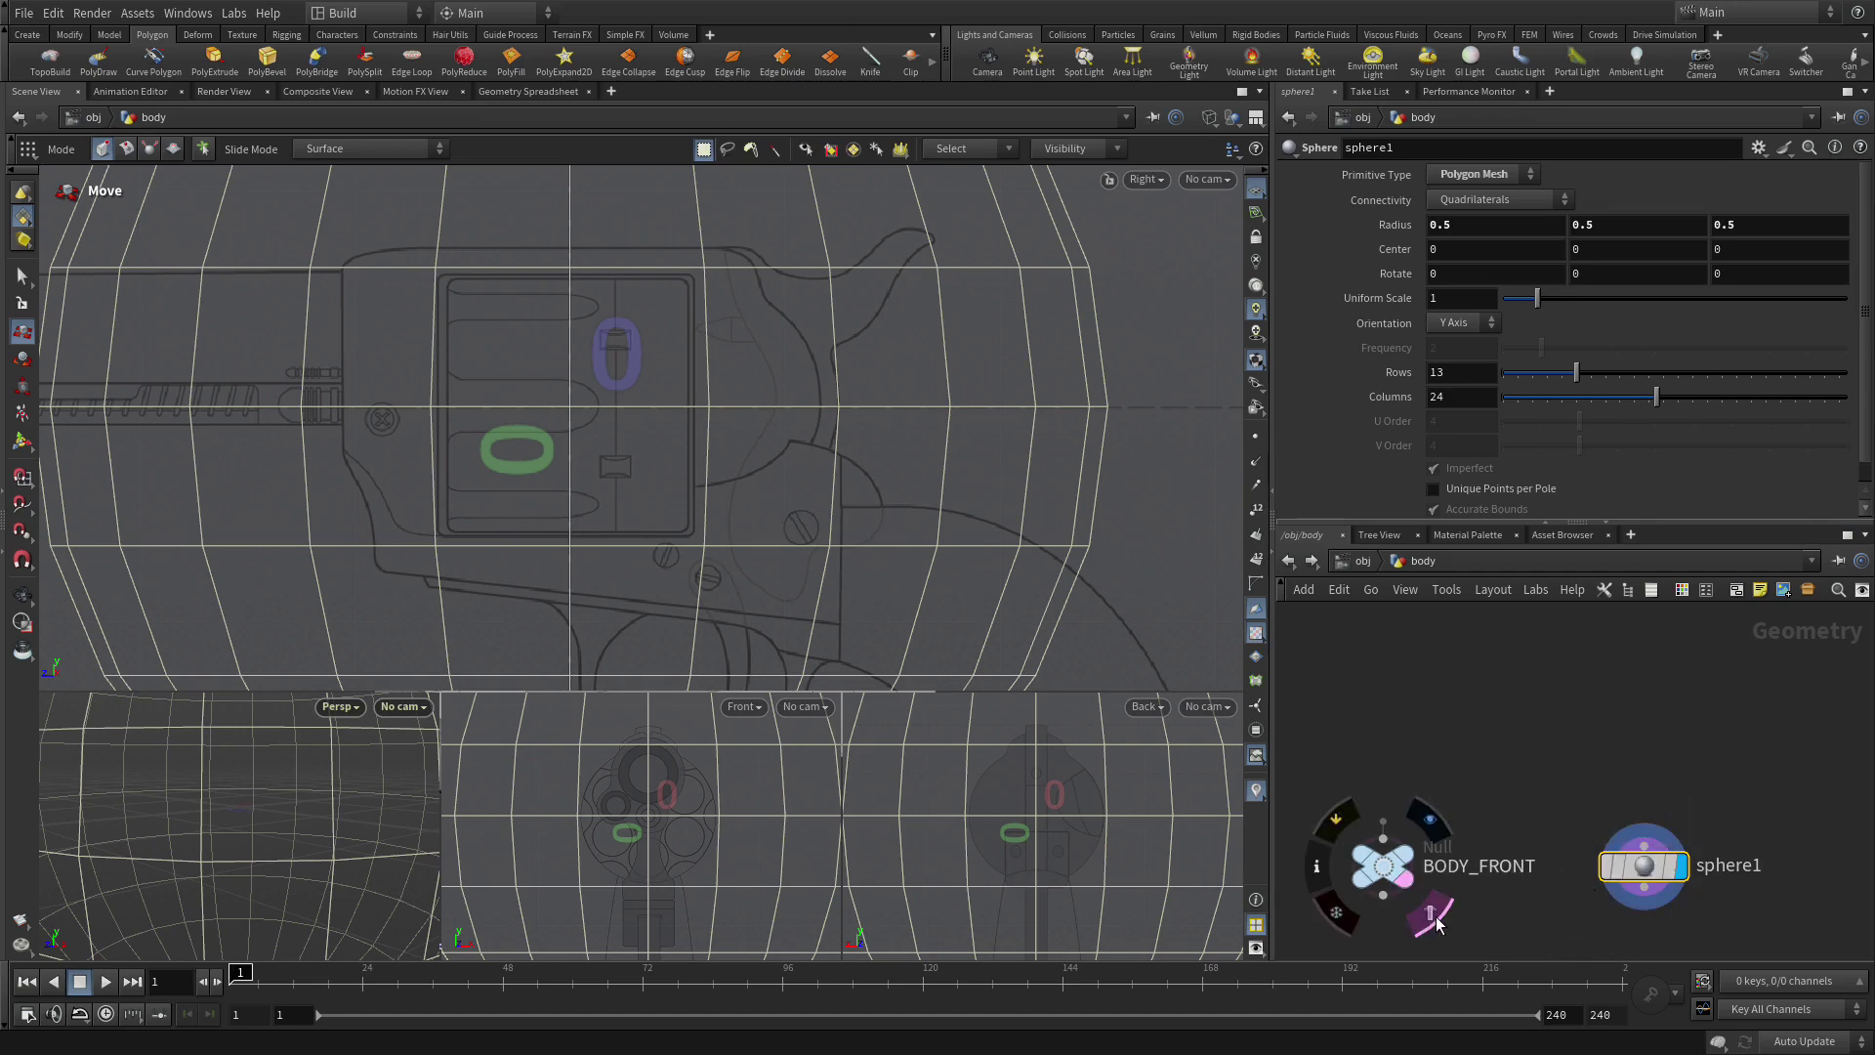
{"action": "left_click", "coordinate": [1432, 918]}
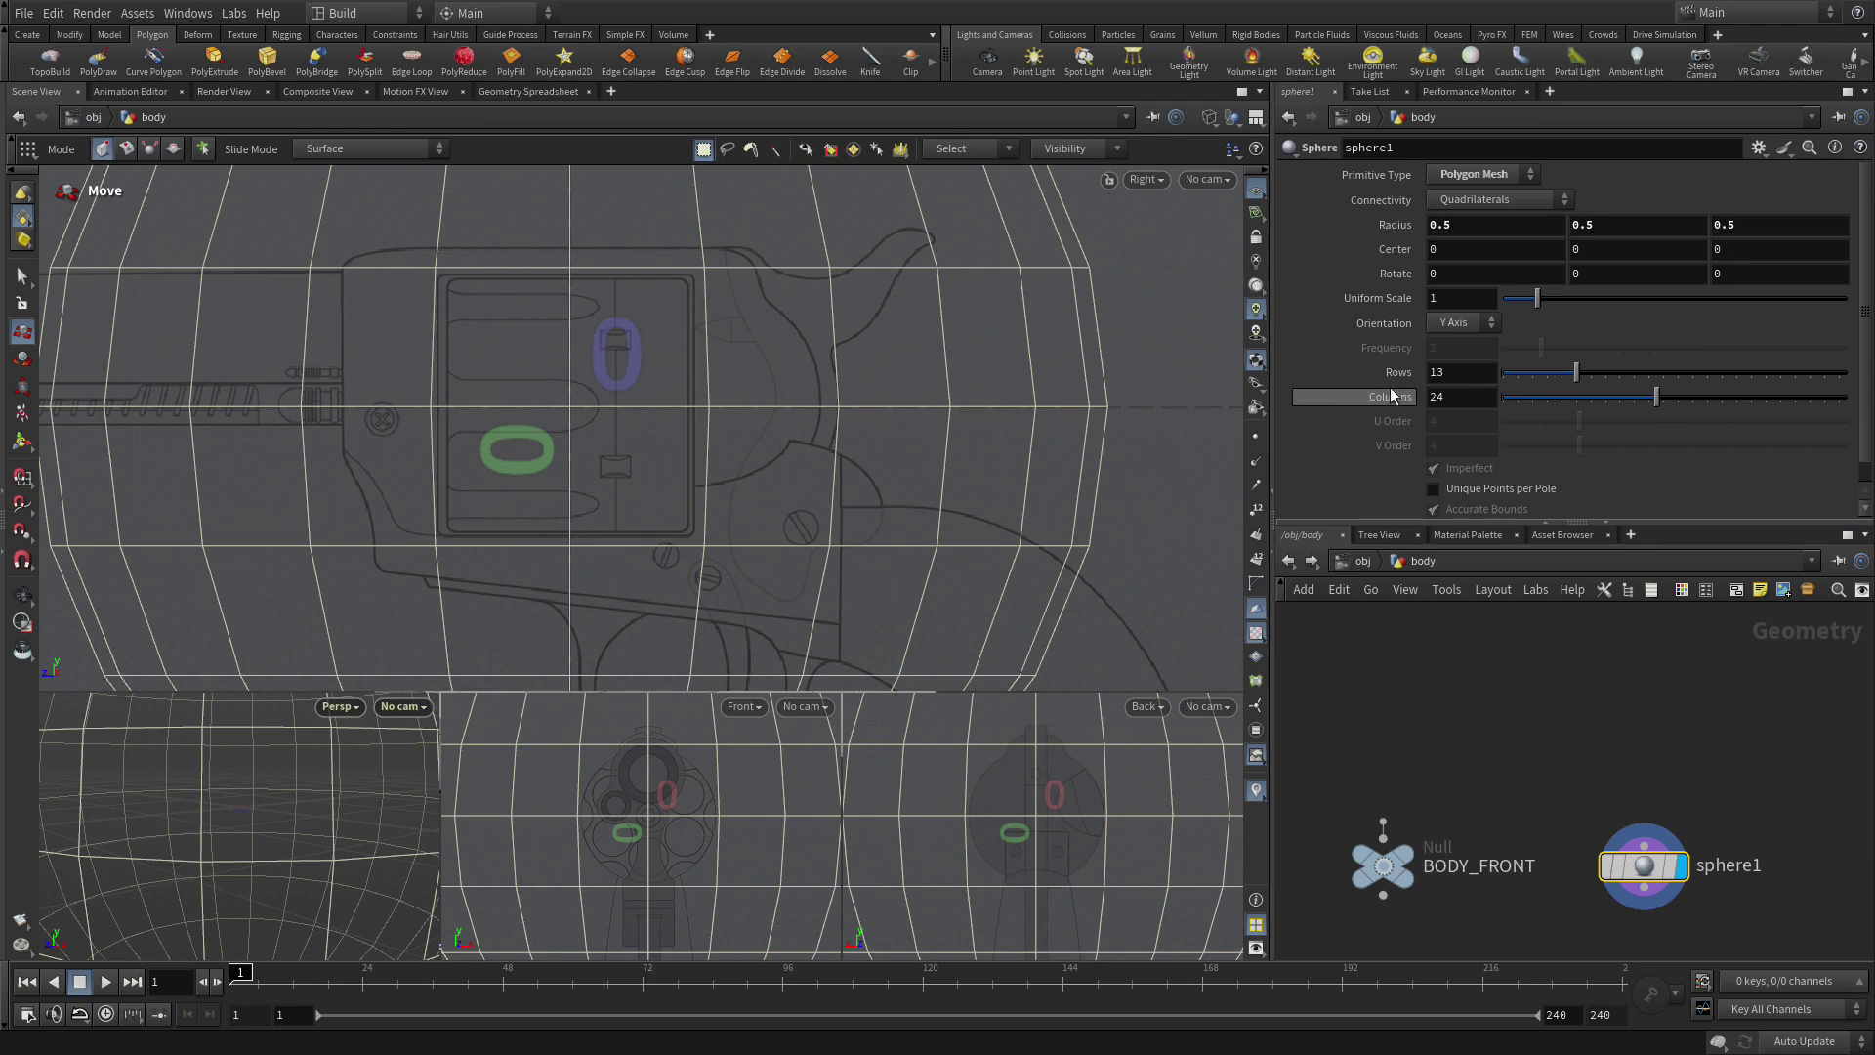
{"action": "left_click", "coordinate": [1459, 323]}
{"action": "left_click", "coordinate": [1455, 382]}
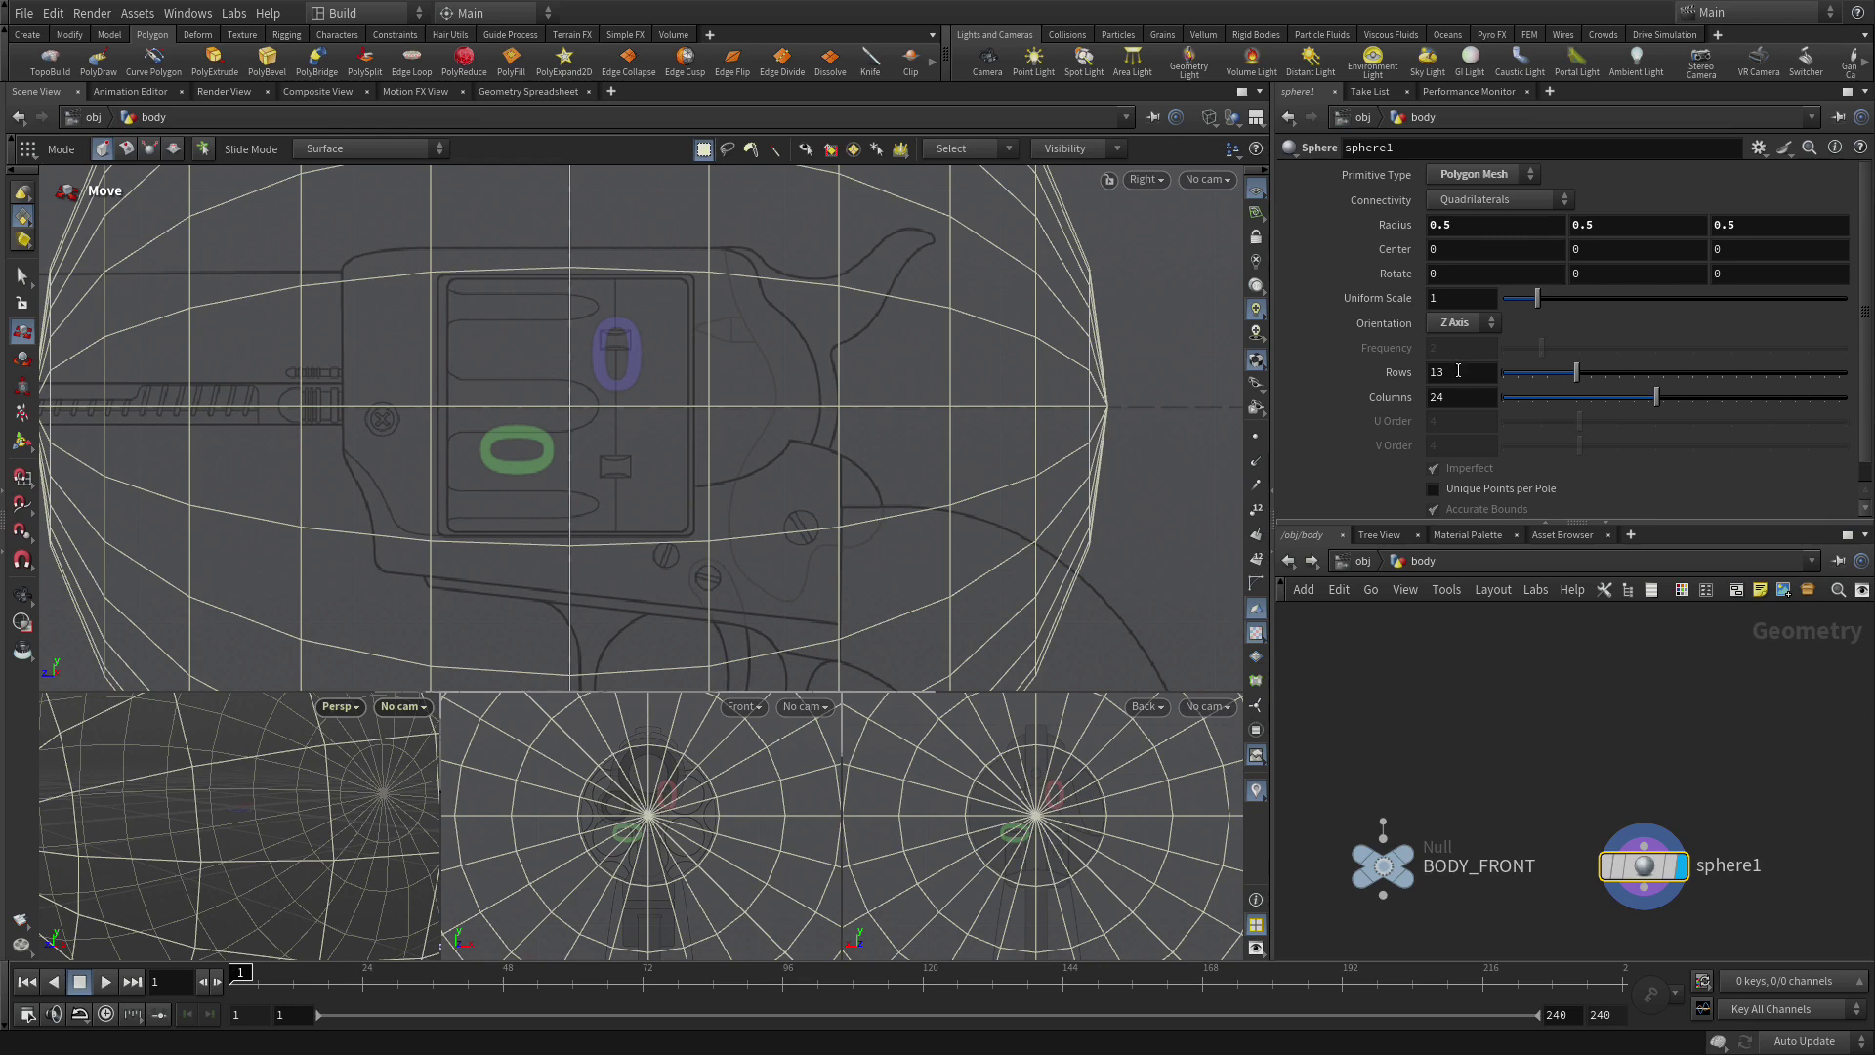
{"action": "left_click", "coordinate": [1441, 301]}
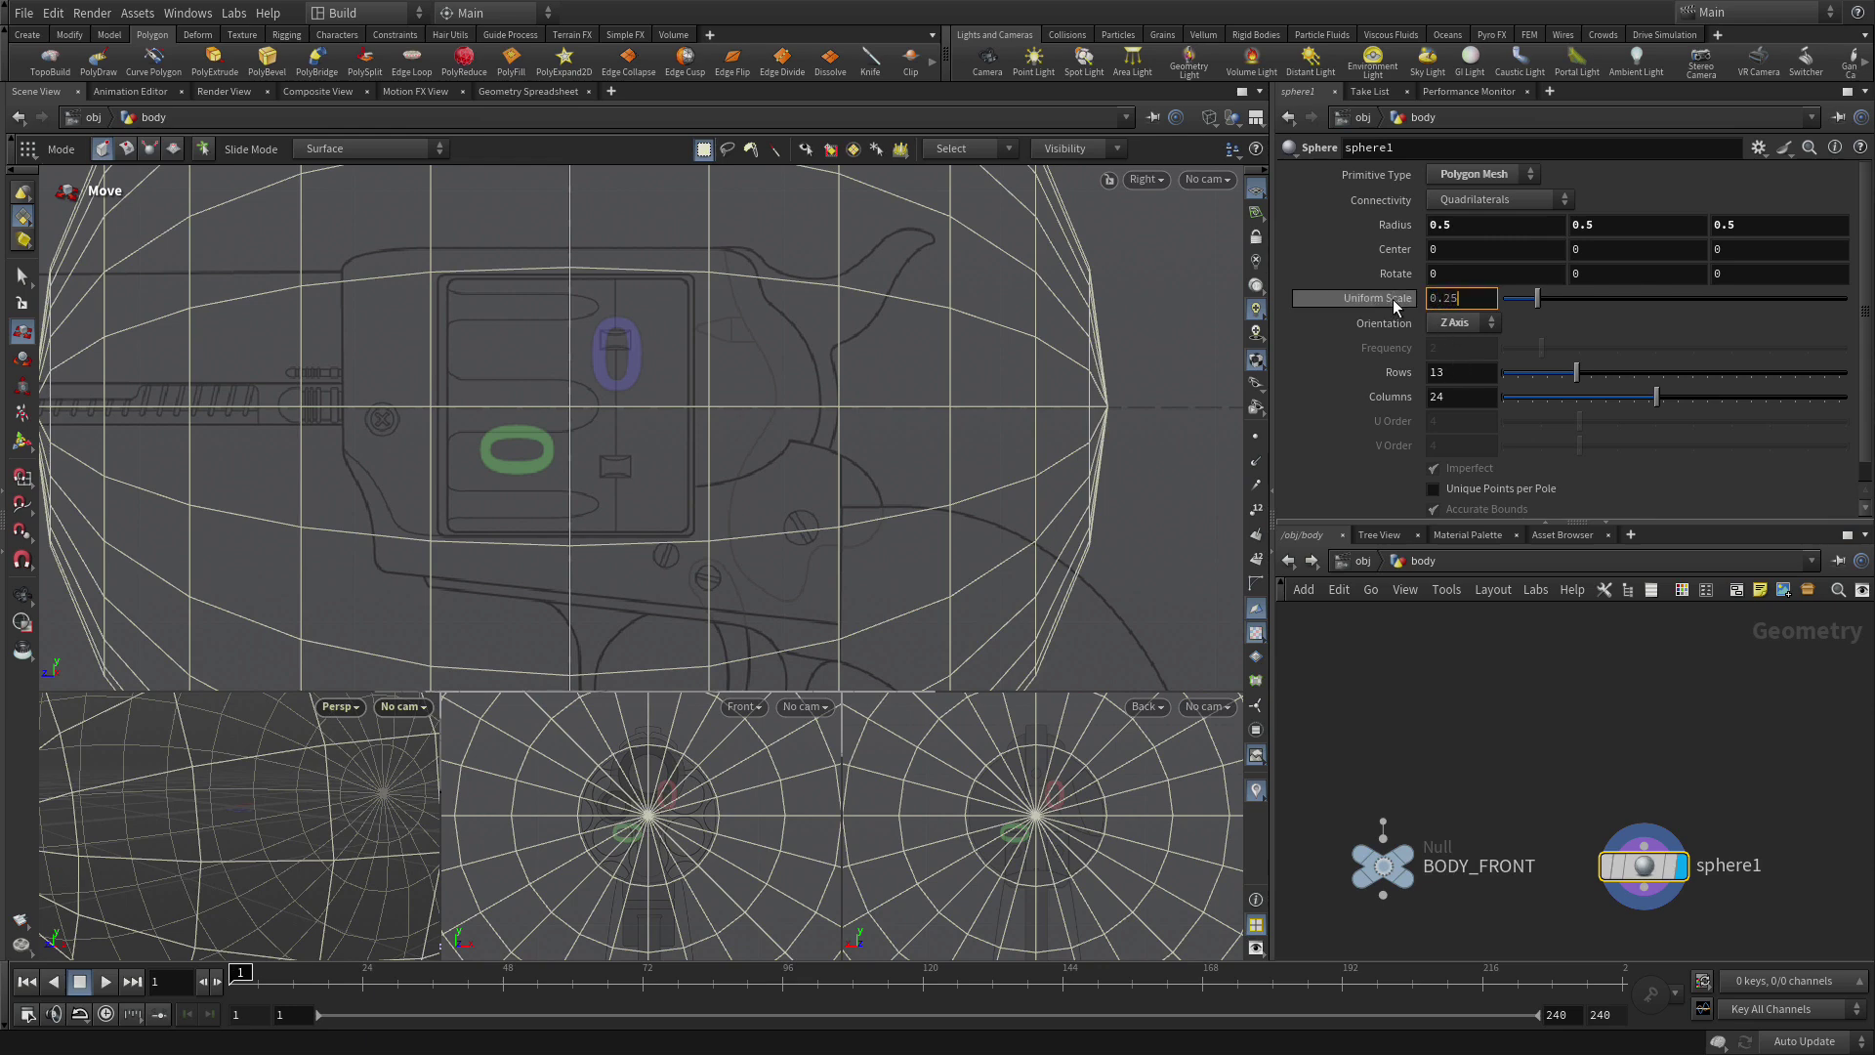
{"action": "key", "text": "Return"}
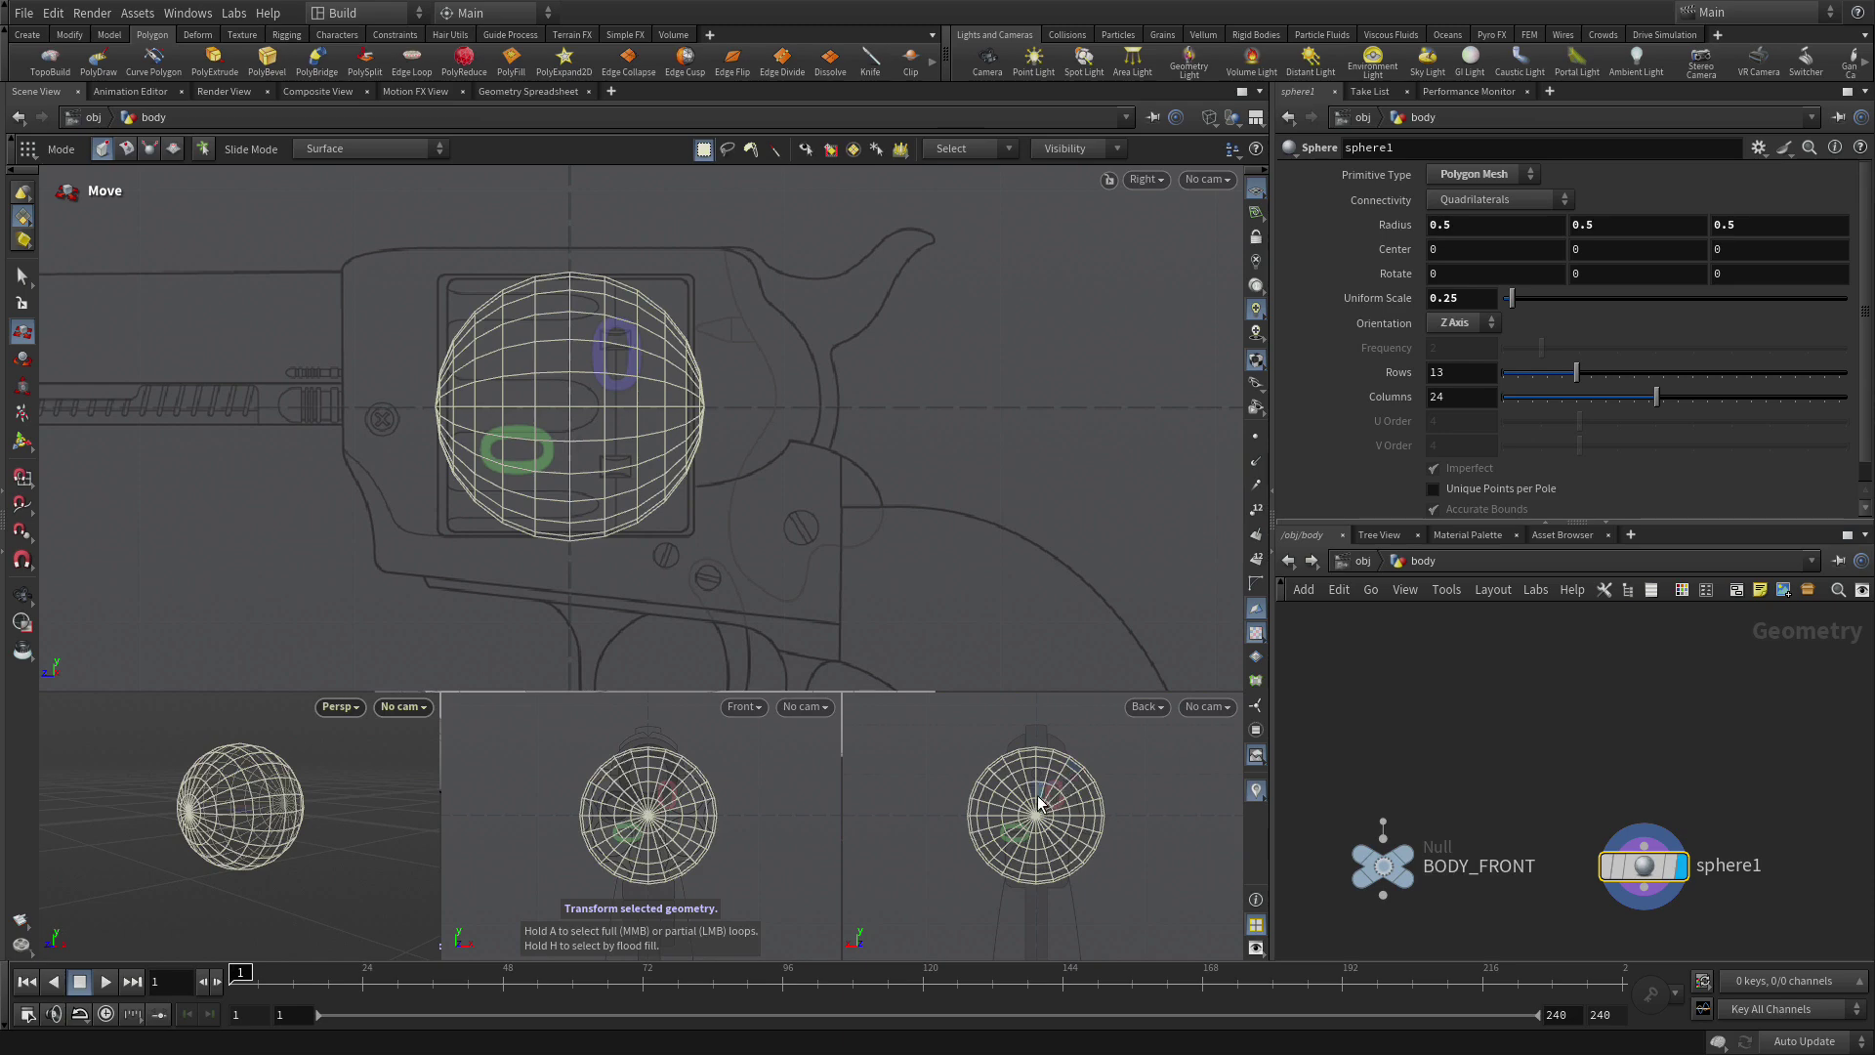
Give the sphere 12 rows and 10 columns.
{"action": "key", "text": "Escape"}
{"action": "scroll", "coordinate": [1075, 772], "scroll_direction": "up", "scroll_amount": 4}
{"action": "right_click_drag", "start_coordinate": [975, 749], "coordinate": [1071, 840], "text": "alt"}
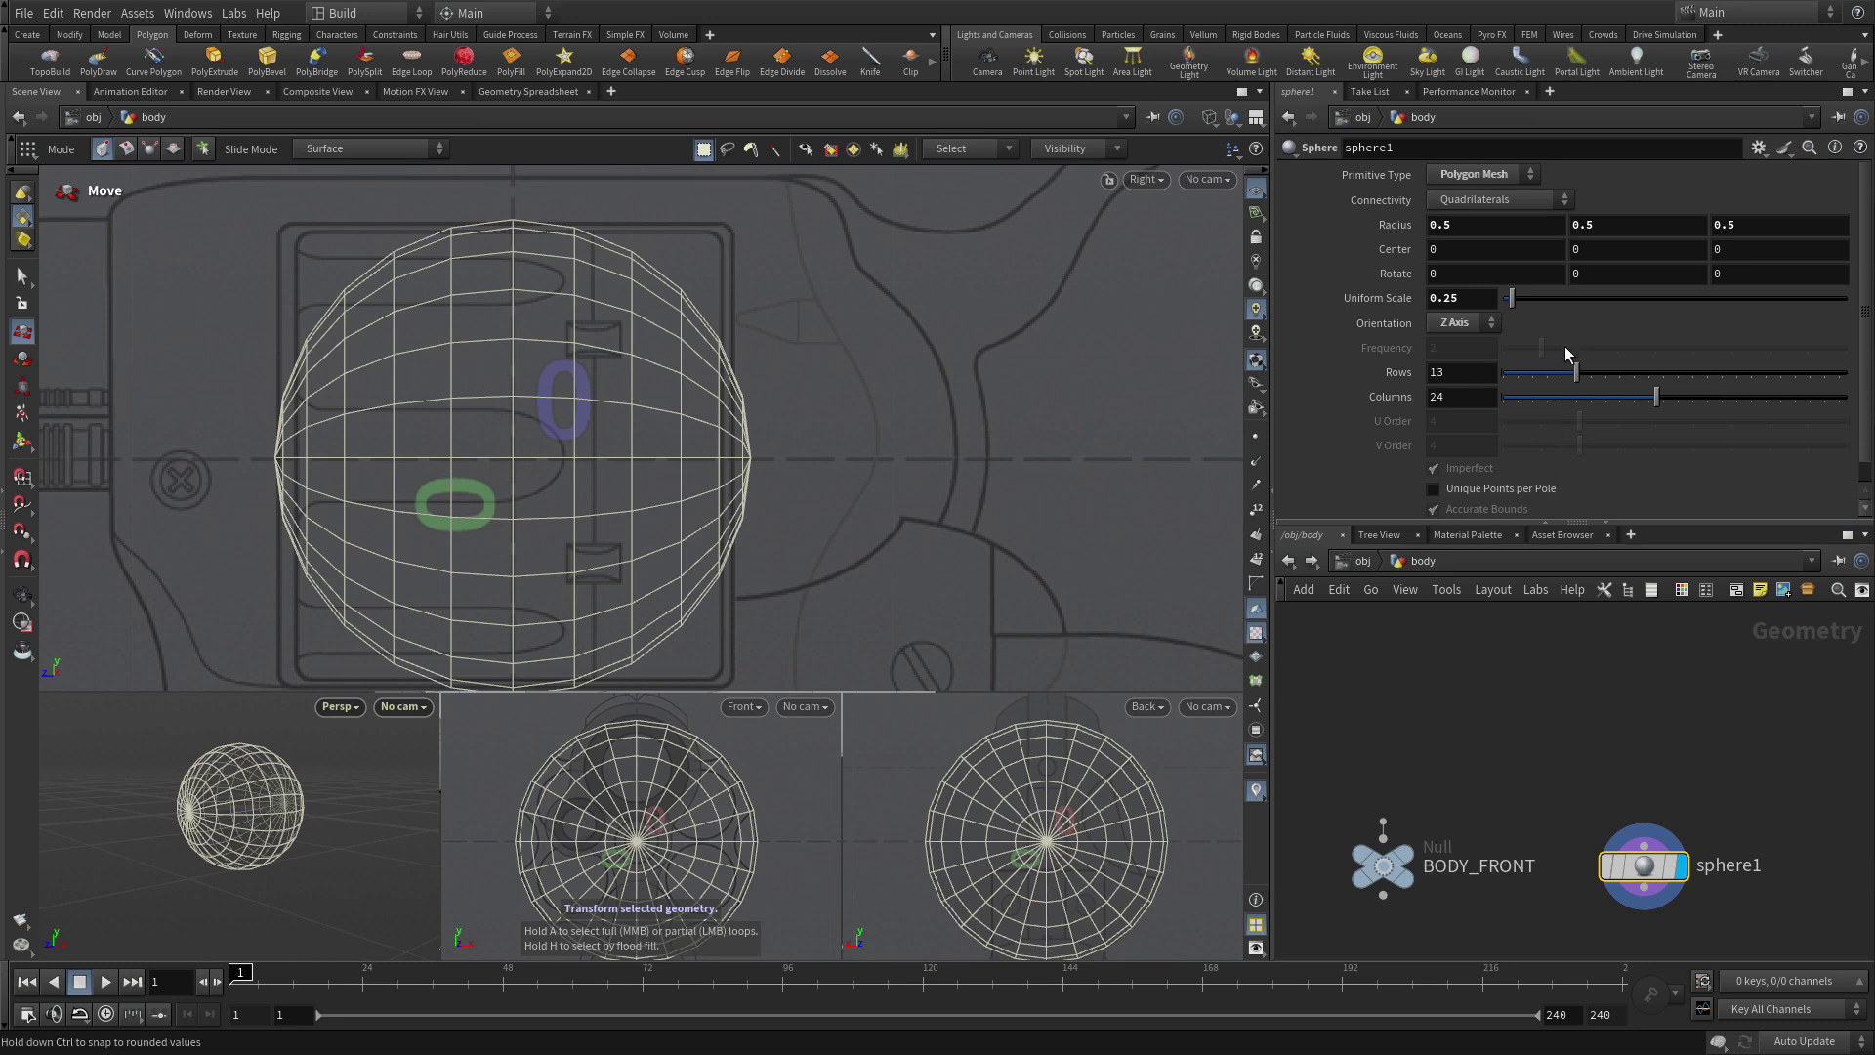
{"action": "left_click_drag", "start_coordinate": [1462, 376], "coordinate": [1401, 375]}
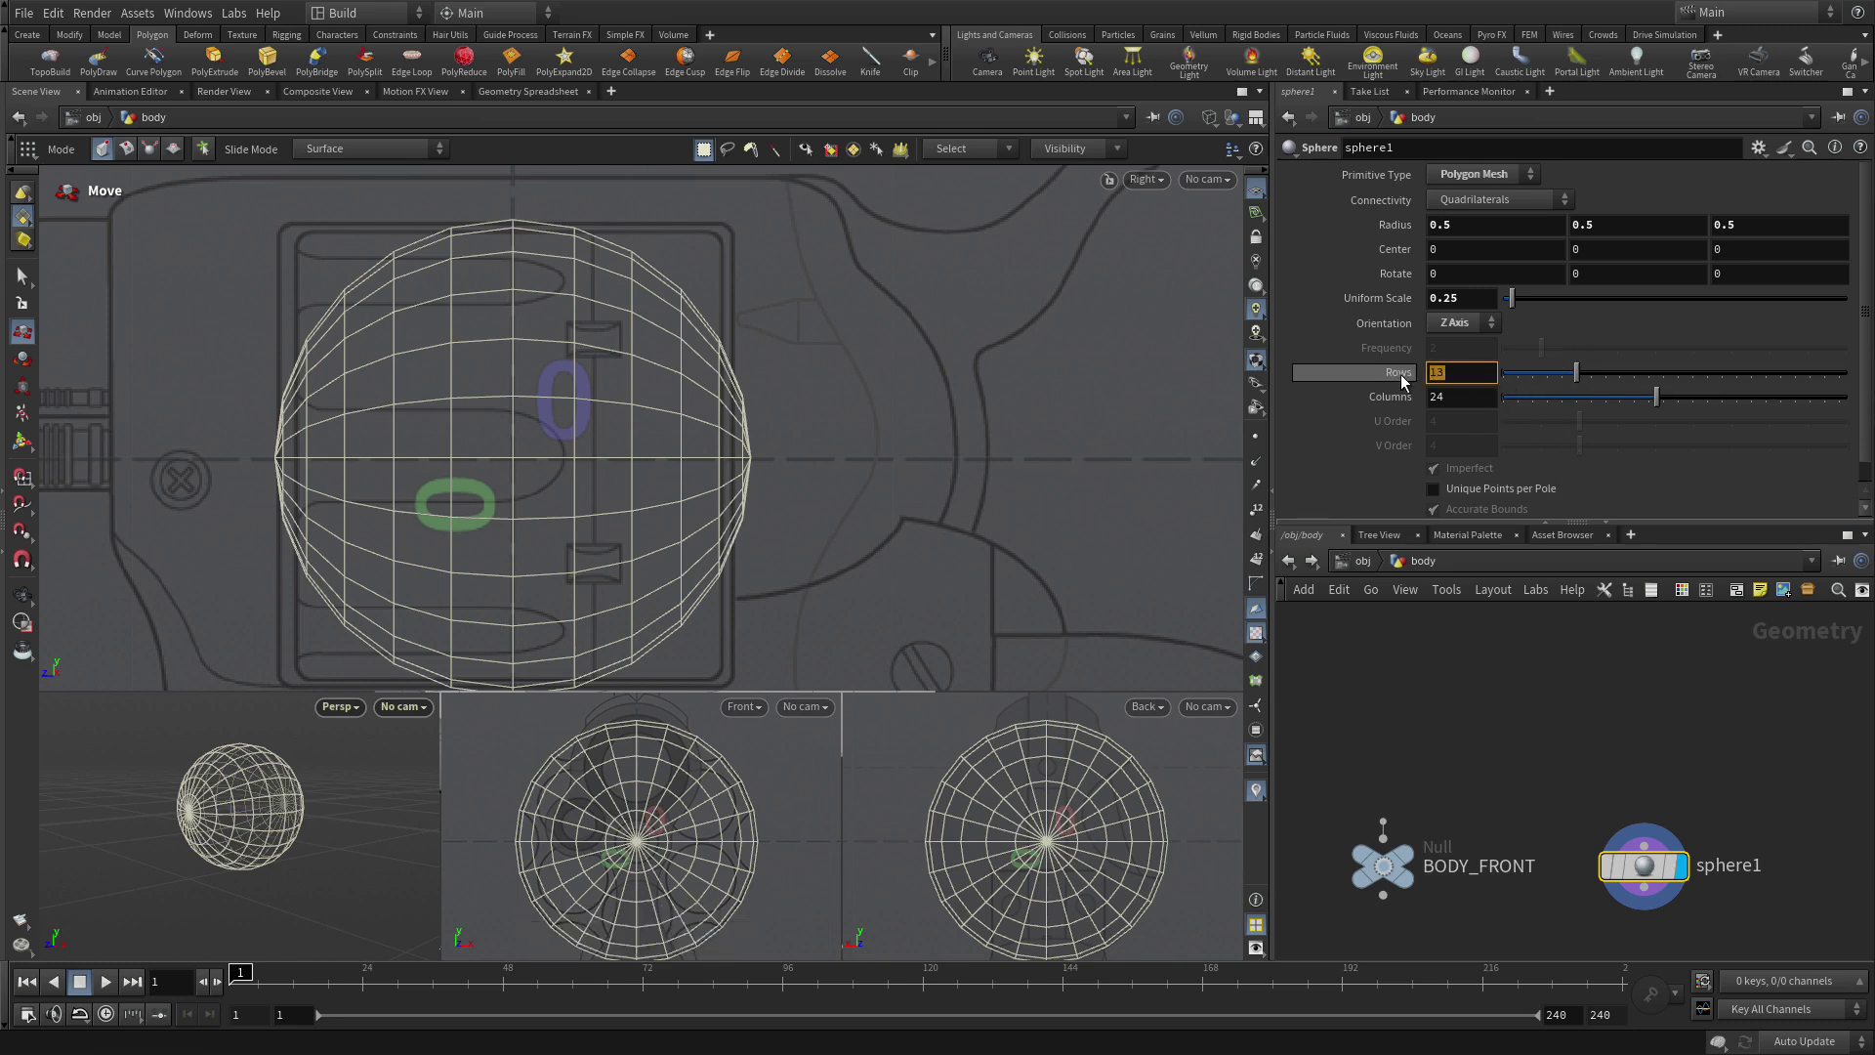
{"action": "type", "text": "12"}
{"action": "key", "text": "Tab"}
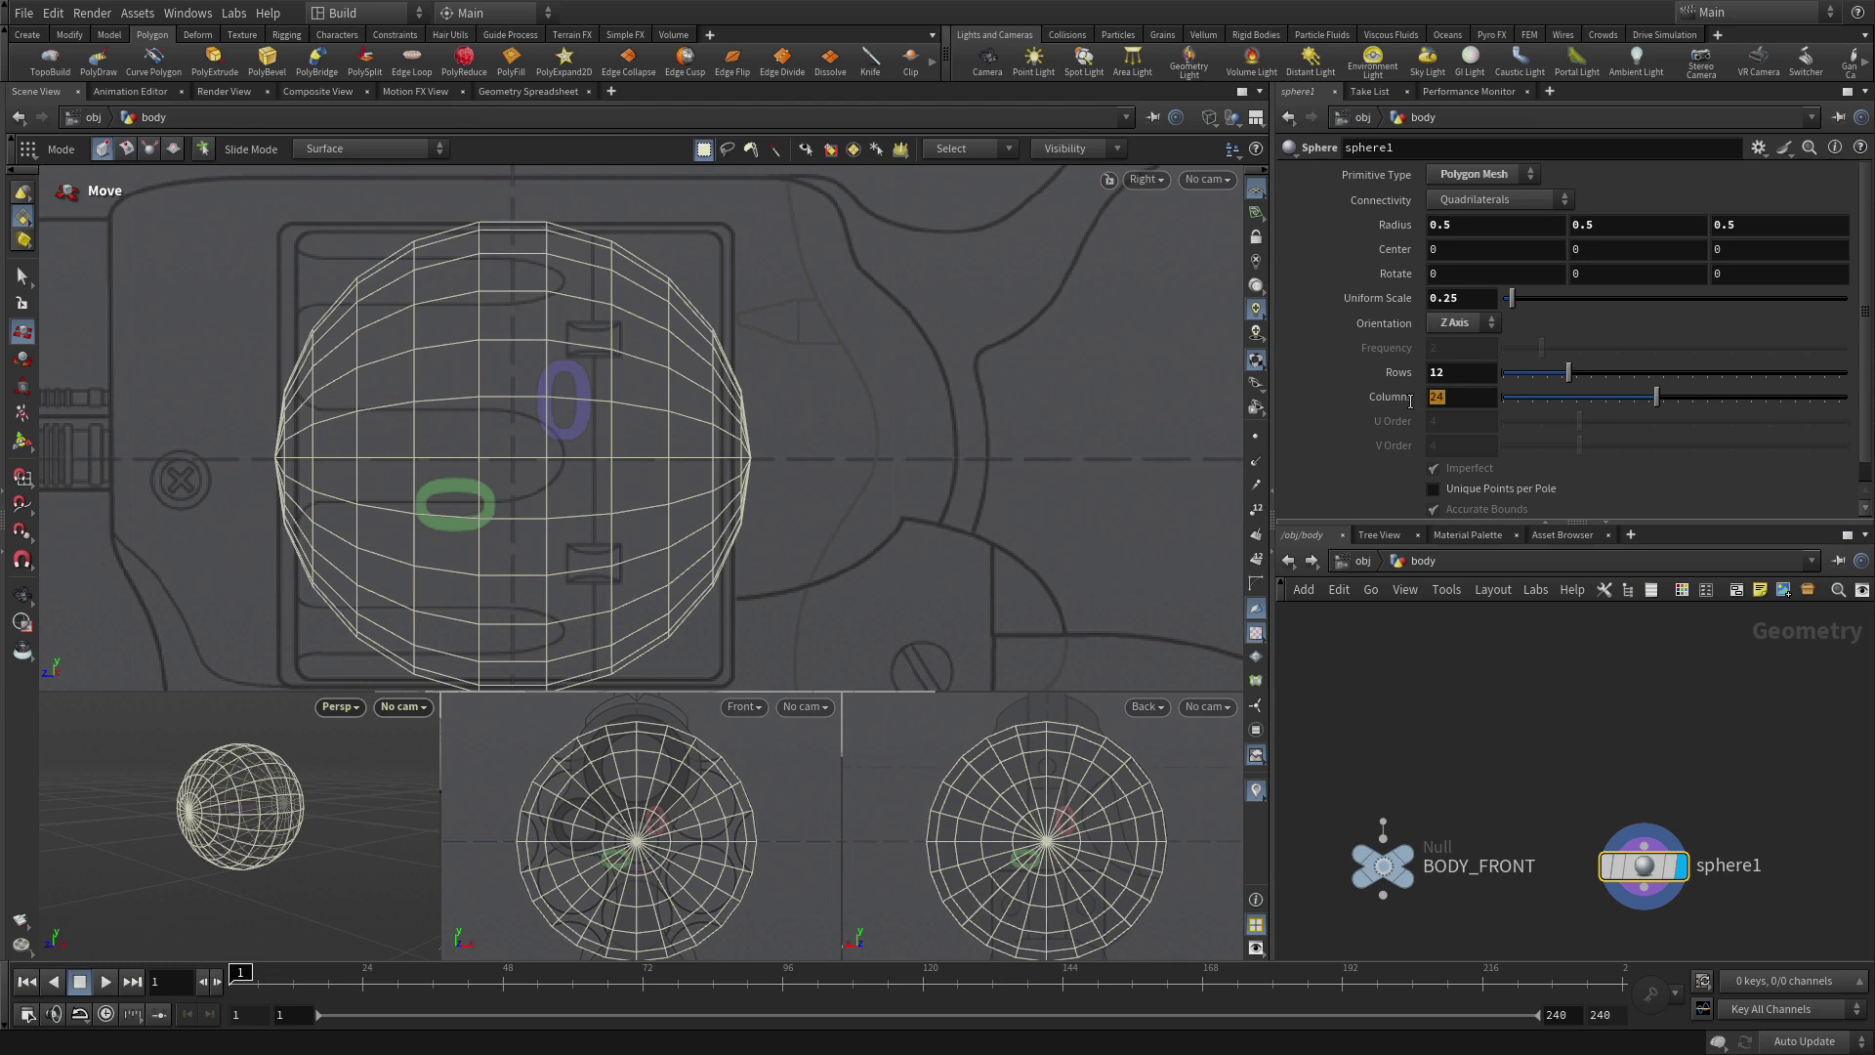
{"action": "type", "text": "10"}
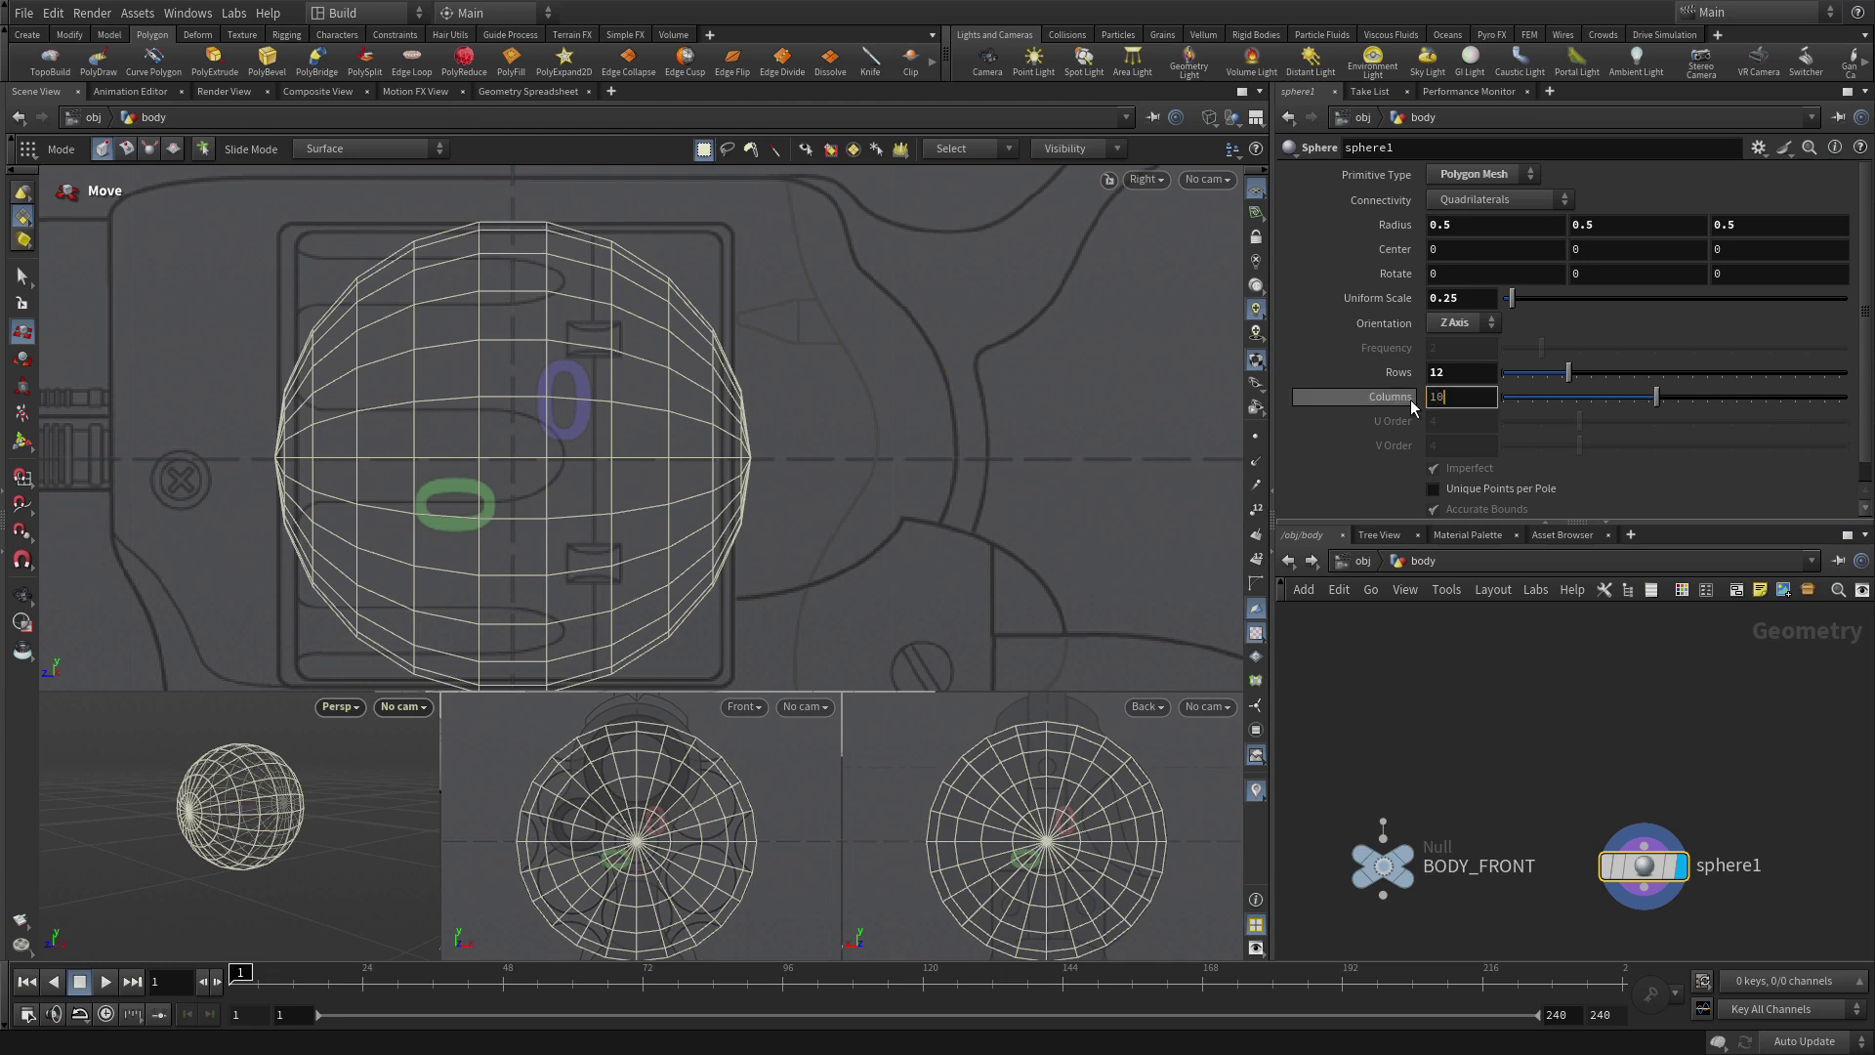
{"action": "key", "text": "Return"}
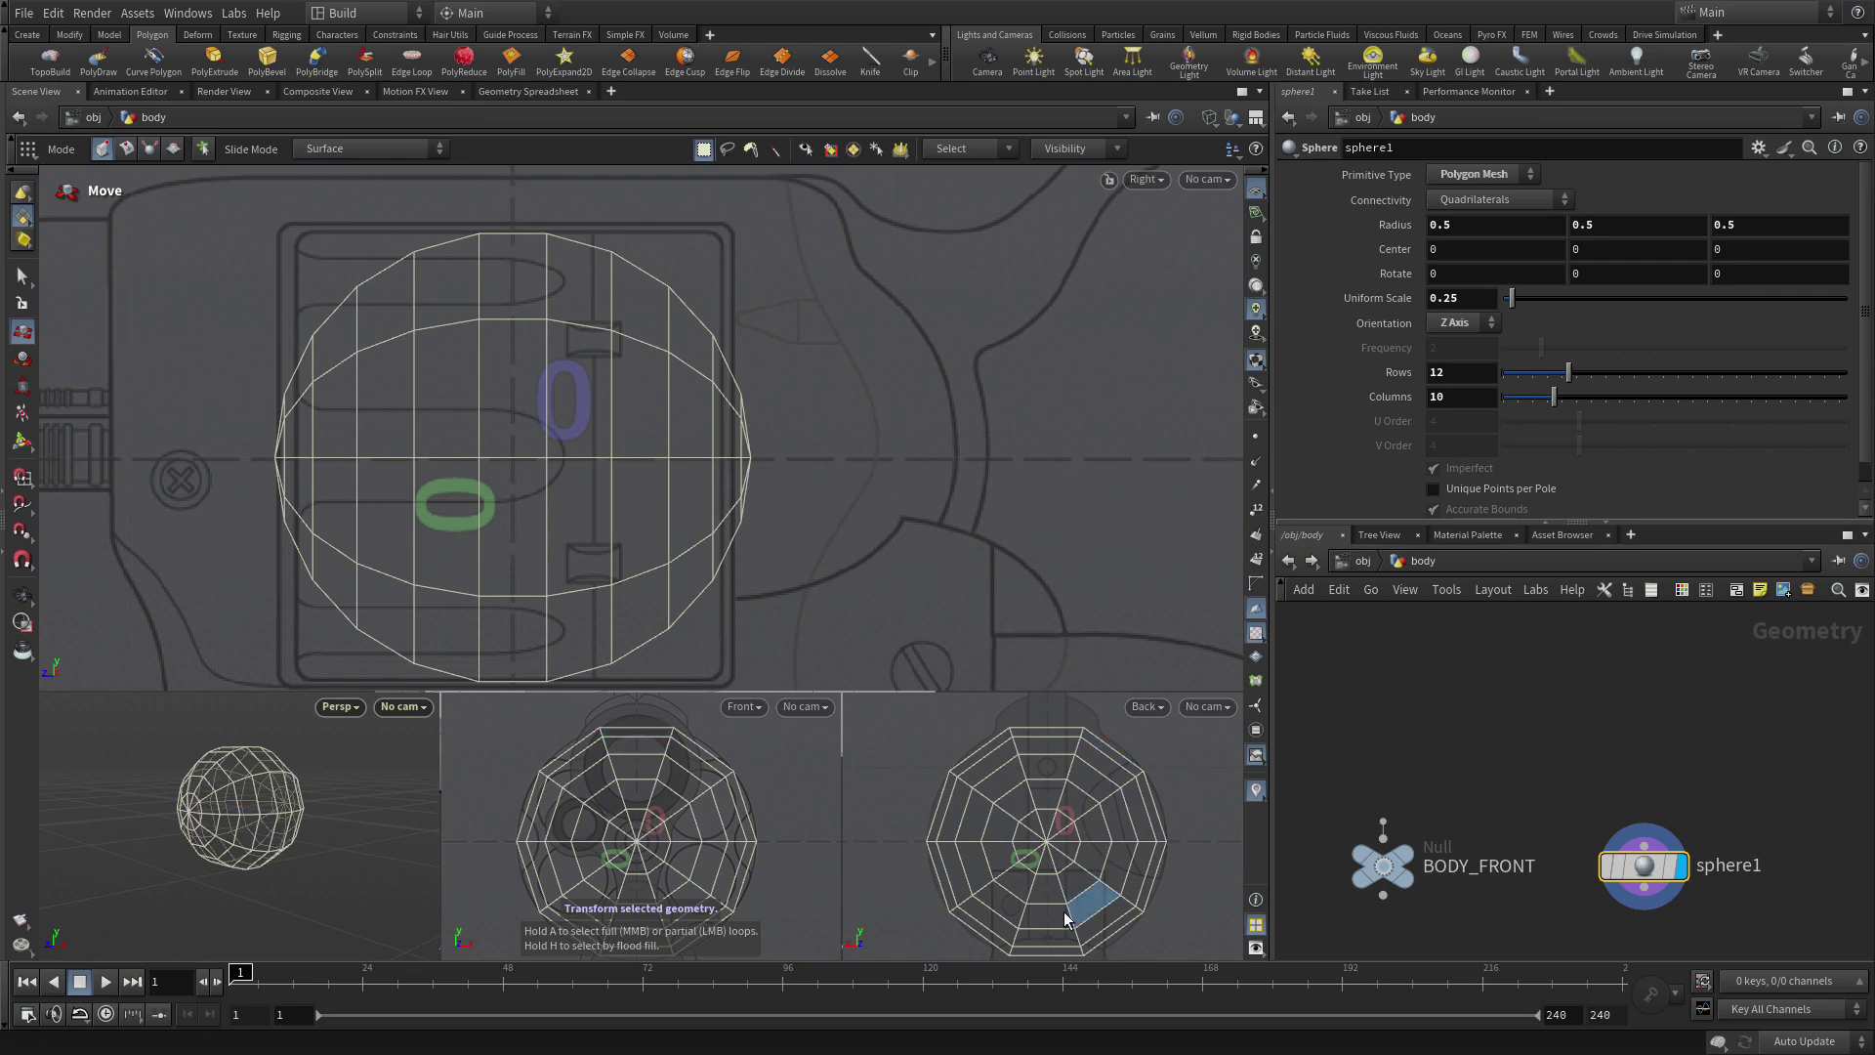
Rotate the sphere 18 degrees around Z.
{"action": "key", "text": "Escape"}
{"action": "scroll", "coordinate": [1115, 826], "scroll_direction": "down", "scroll_amount": 2}
{"action": "middle_click_drag", "start_coordinate": [1118, 828], "coordinate": [1090, 775]}
{"action": "key", "text": "t"}
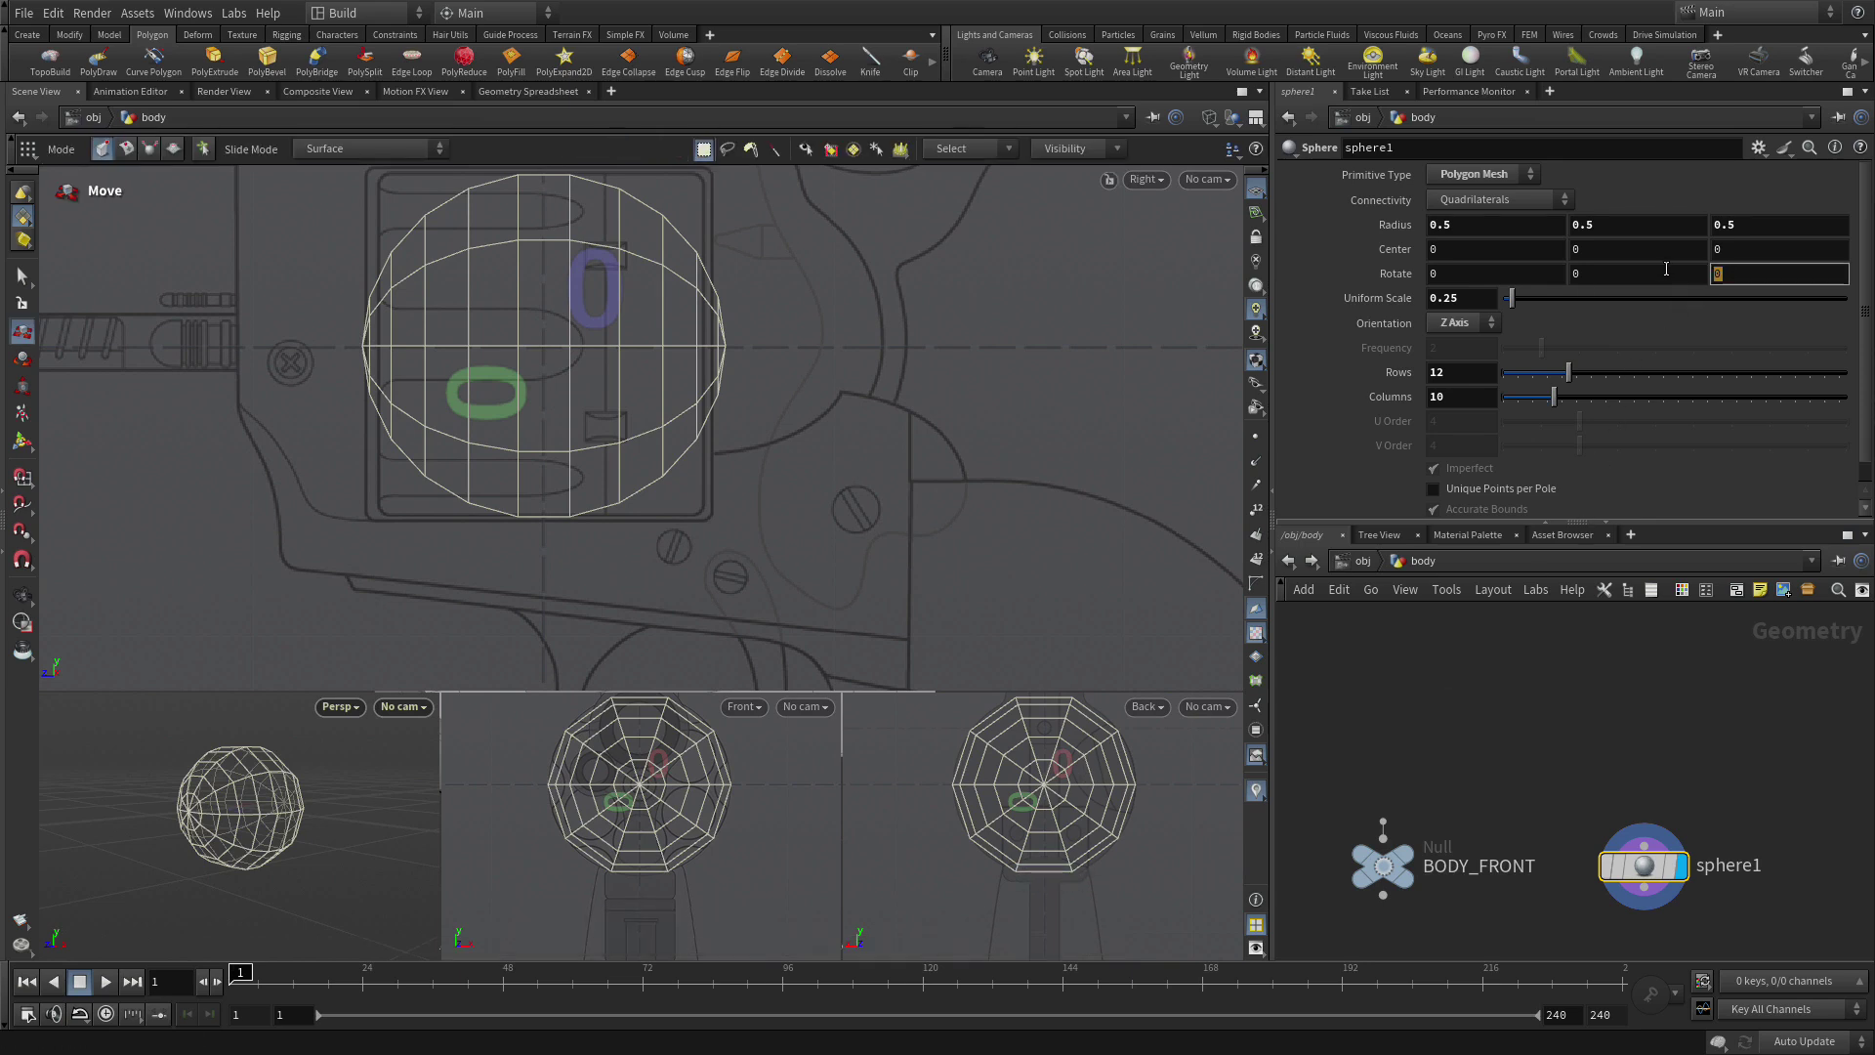
{"action": "key", "text": "Return"}
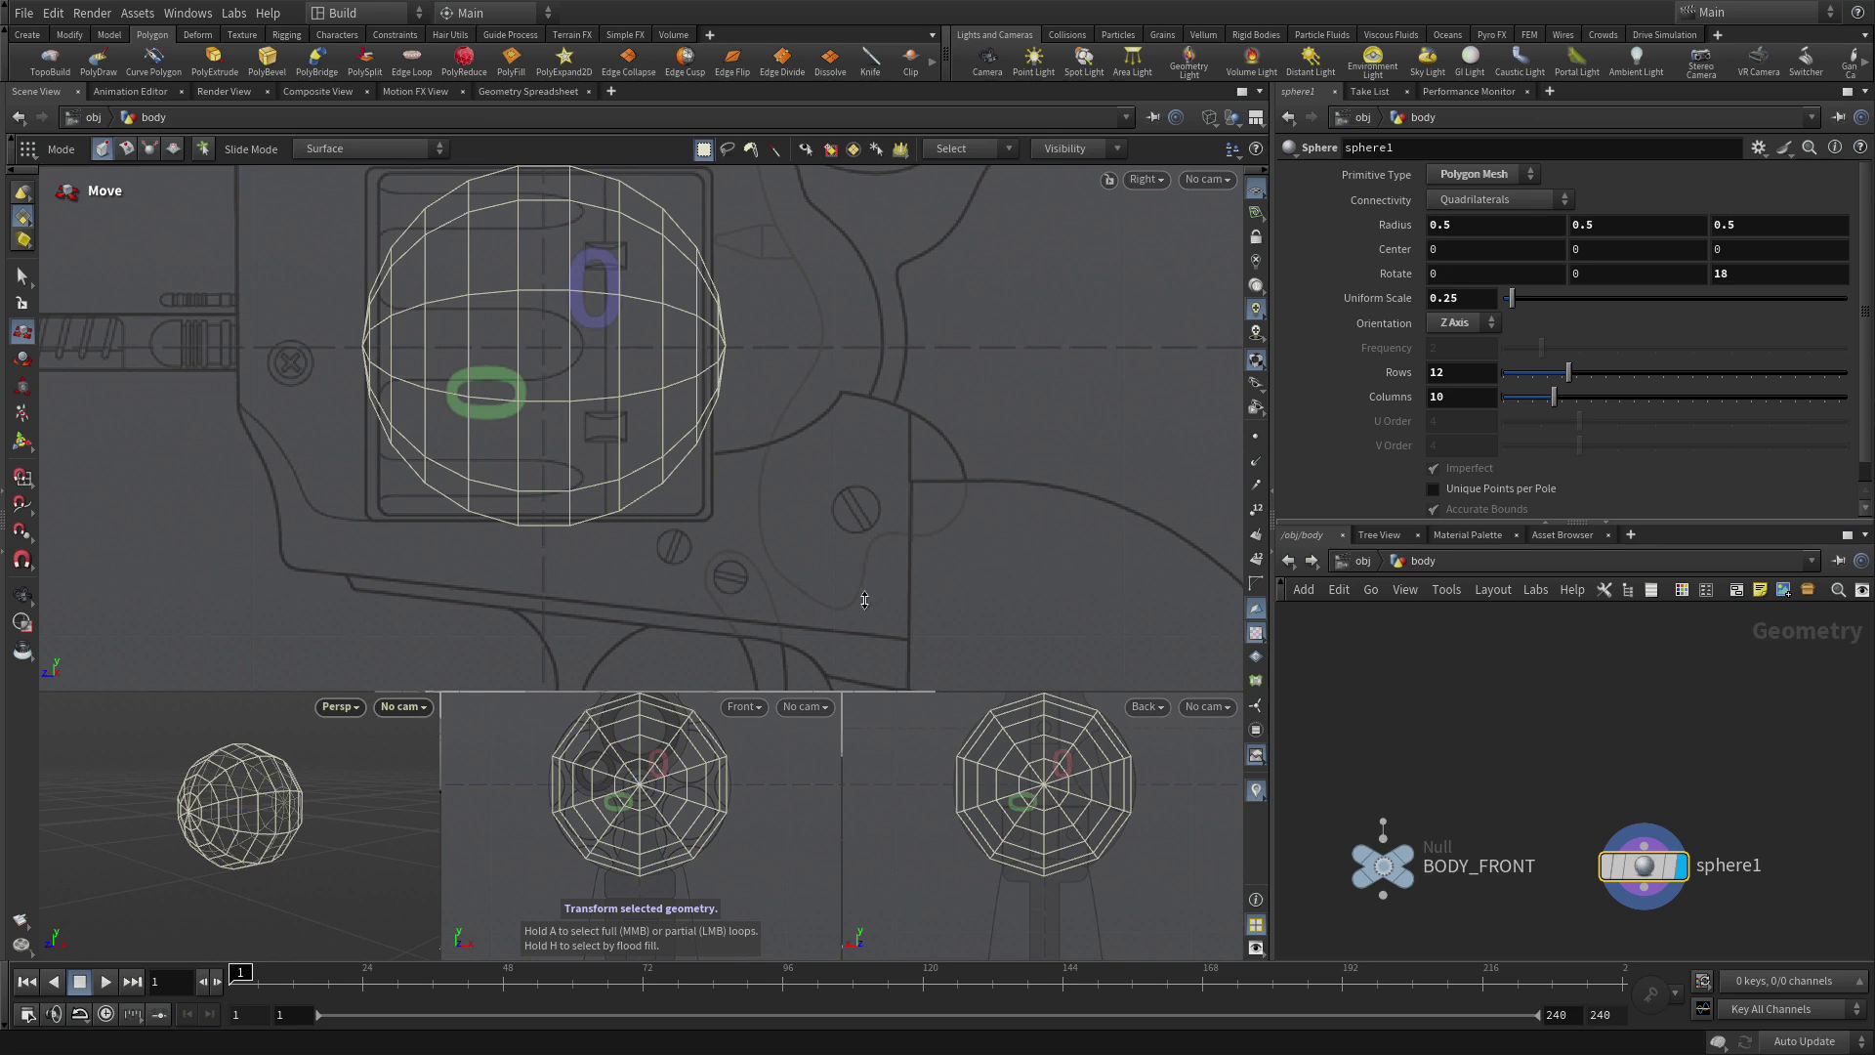
{"action": "key", "text": "Escape"}
Select and delete the sphere's polar cap faces.
{"action": "scroll", "coordinate": [817, 753], "scroll_direction": "up", "scroll_amount": 5}
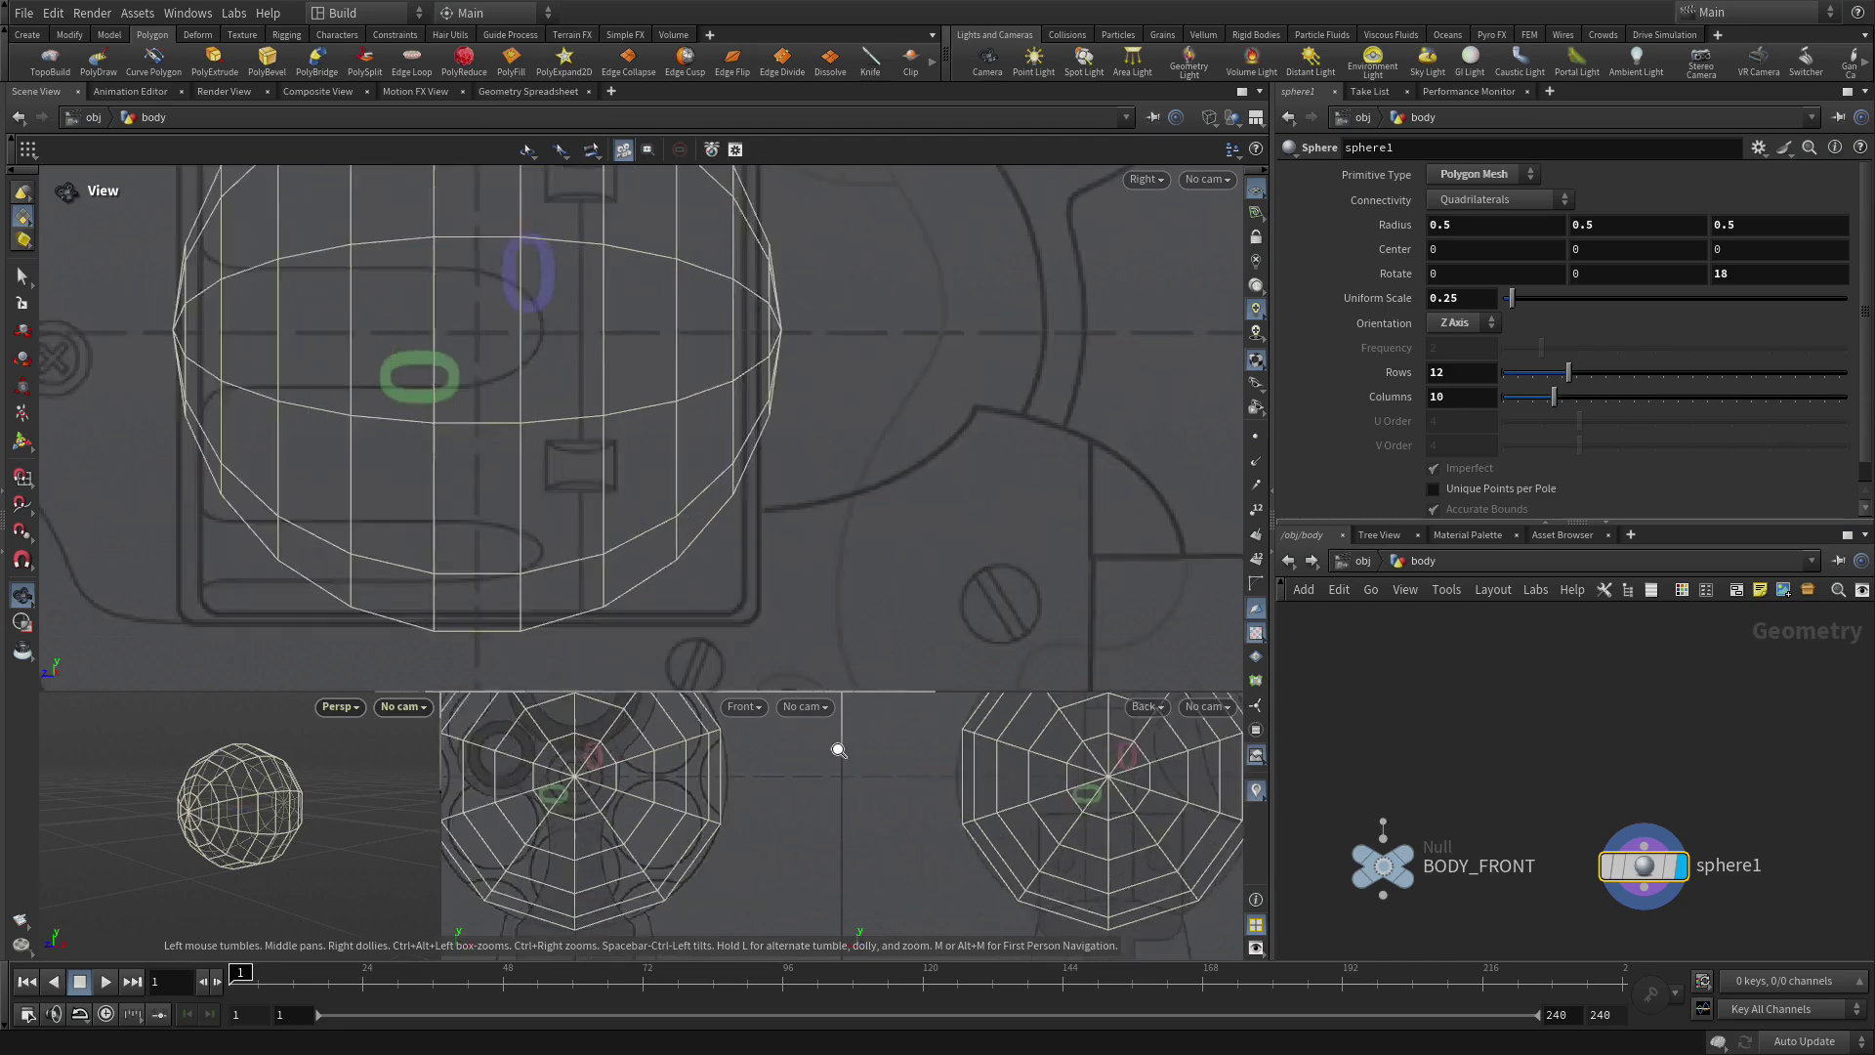
{"action": "middle_click_drag", "start_coordinate": [810, 843], "coordinate": [941, 841], "text": "alt"}
{"action": "left_click", "coordinate": [22, 280]}
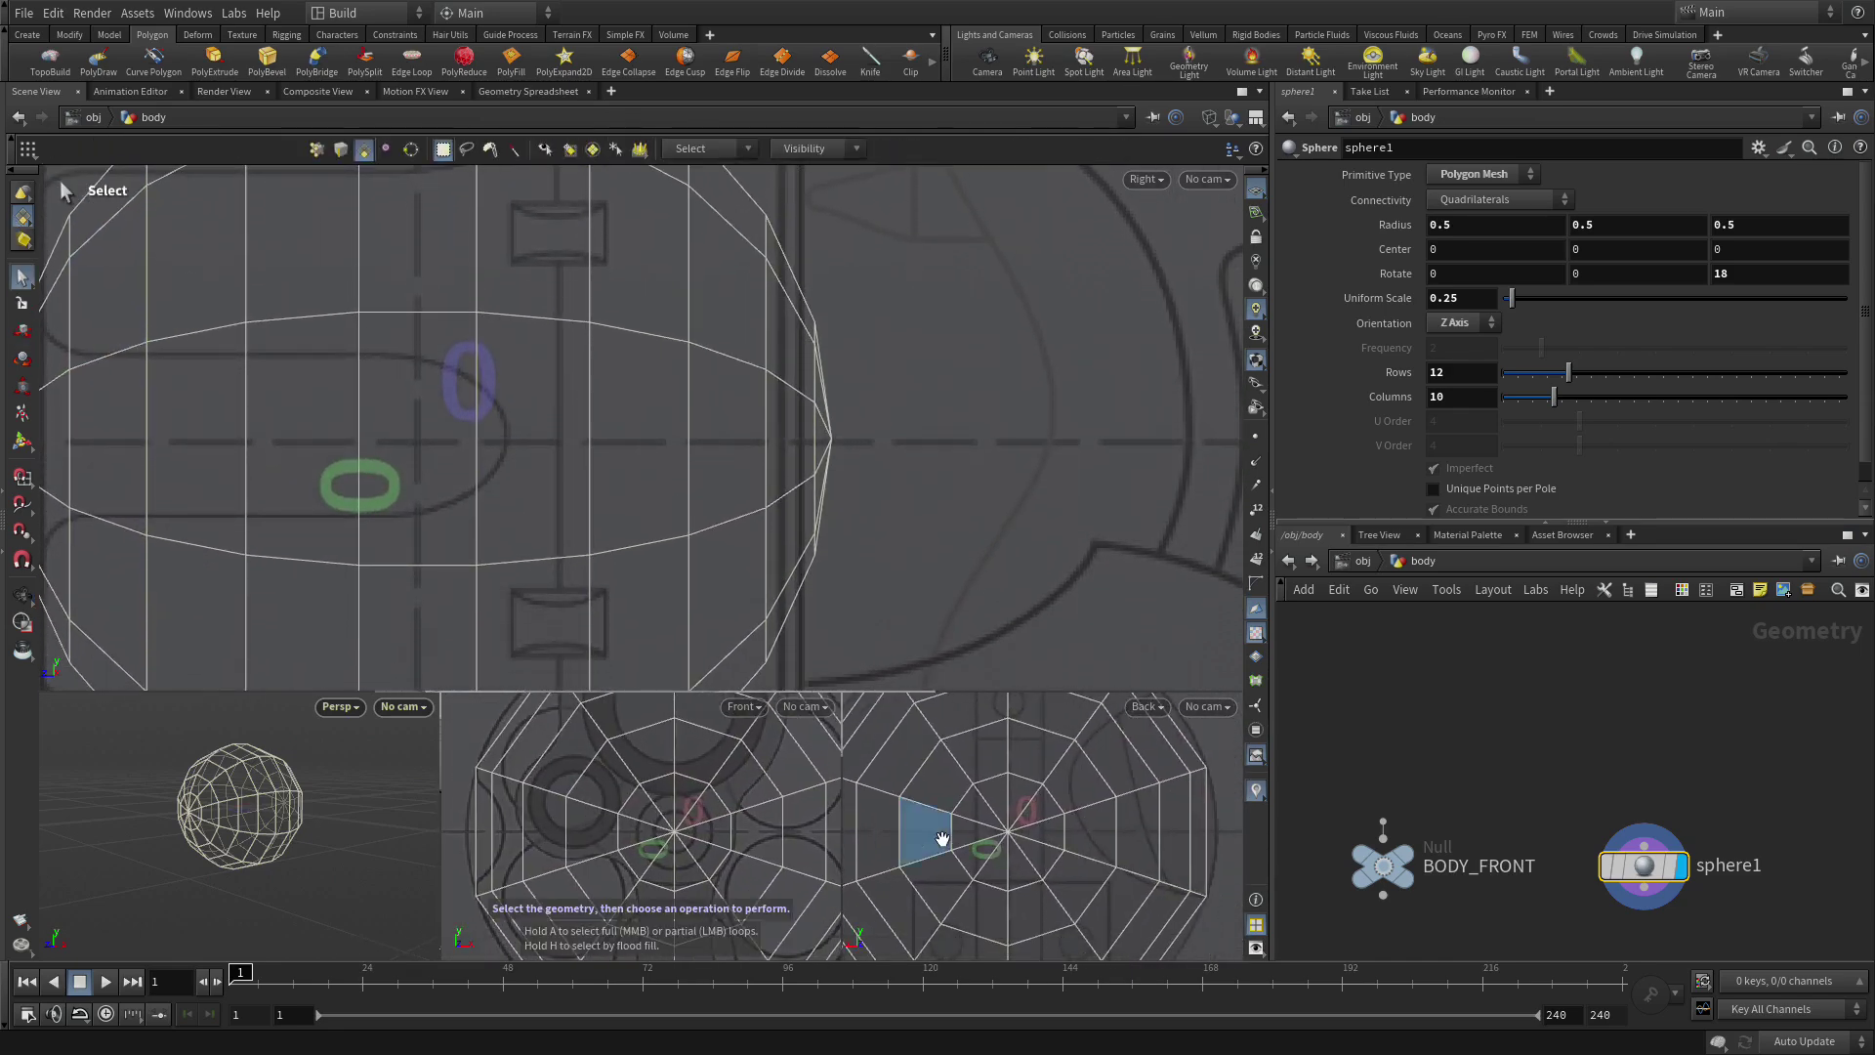
{"action": "left_click", "coordinate": [1021, 826]}
{"action": "right_click_drag", "start_coordinate": [949, 465], "coordinate": [866, 485], "text": "alt"}
{"action": "middle_click_drag", "start_coordinate": [917, 490], "coordinate": [961, 490], "text": "alt"}
{"action": "key", "text": "Delete"}
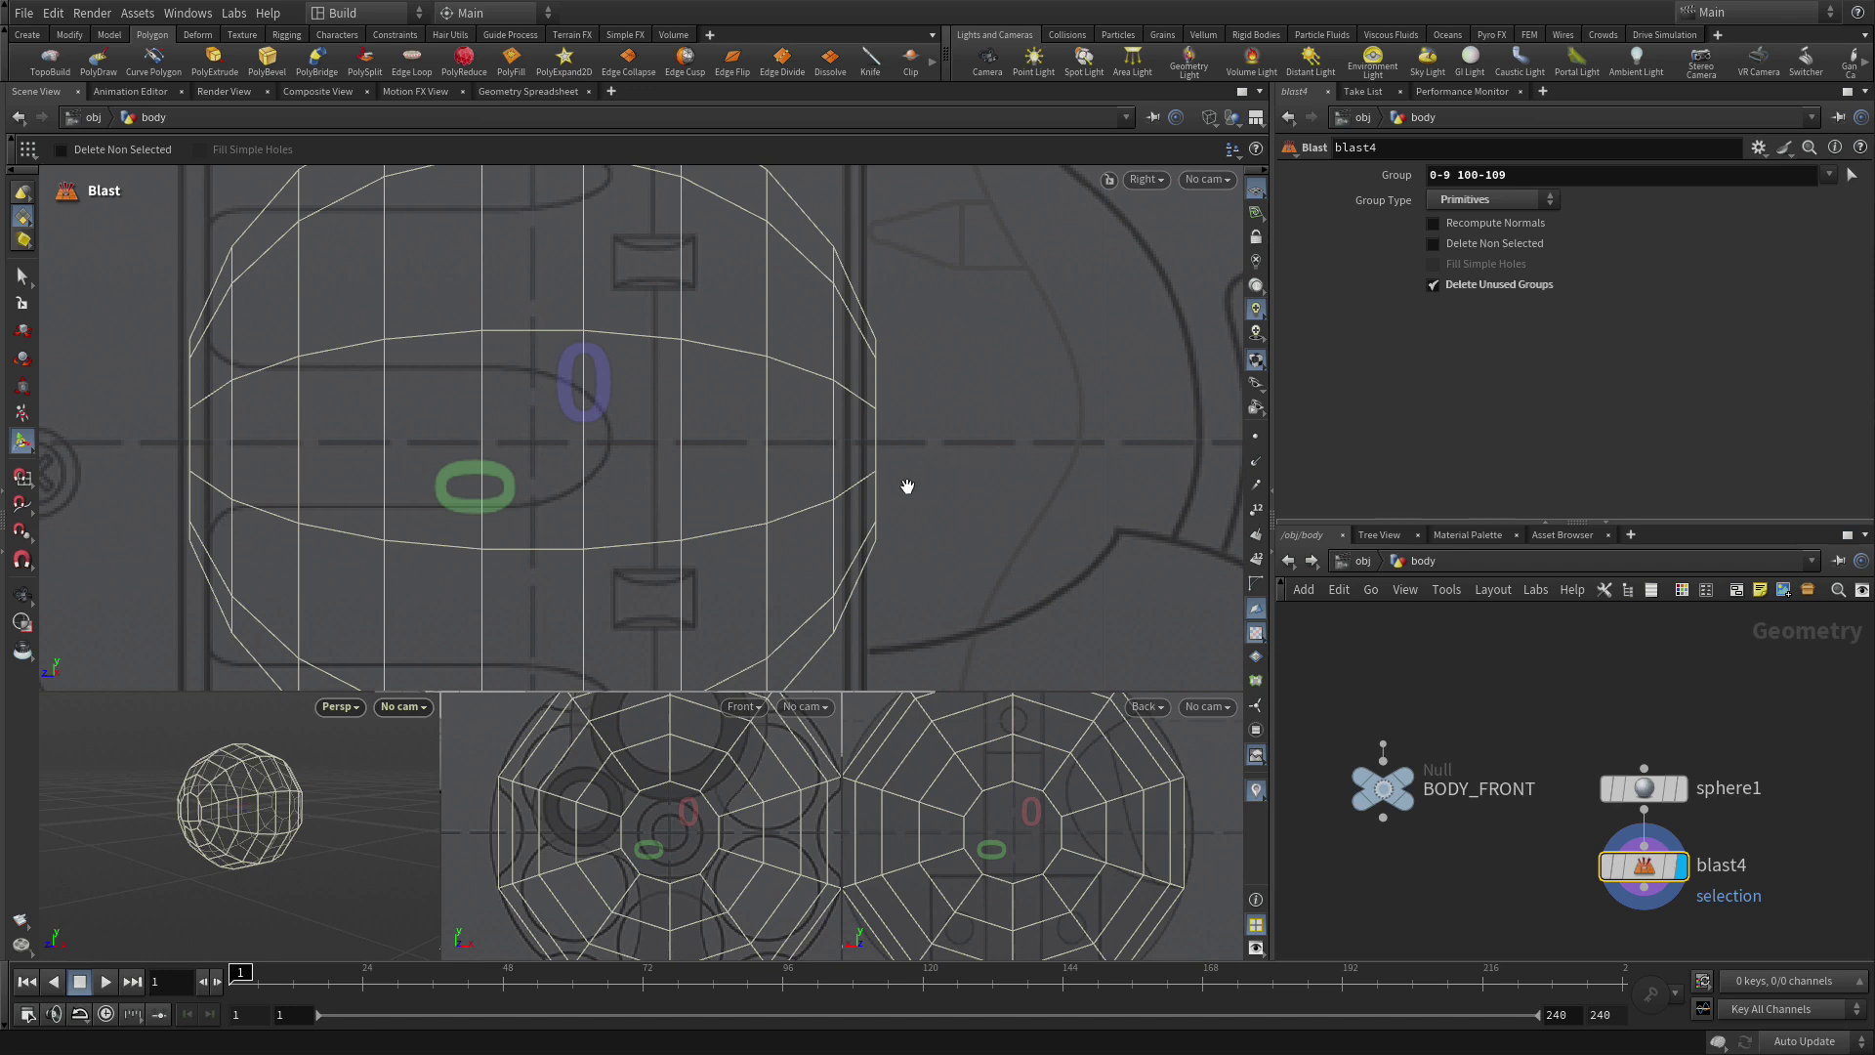
Select the open boundary edge loop and fill it with a PolyFill node.
{"action": "key", "text": "Escape"}
{"action": "left_click_drag", "start_coordinate": [385, 812], "coordinate": [301, 812]}
{"action": "right_click_drag", "start_coordinate": [302, 812], "coordinate": [477, 732]}
{"action": "left_click_drag", "start_coordinate": [390, 771], "coordinate": [237, 832]}
{"action": "key", "text": "3"}
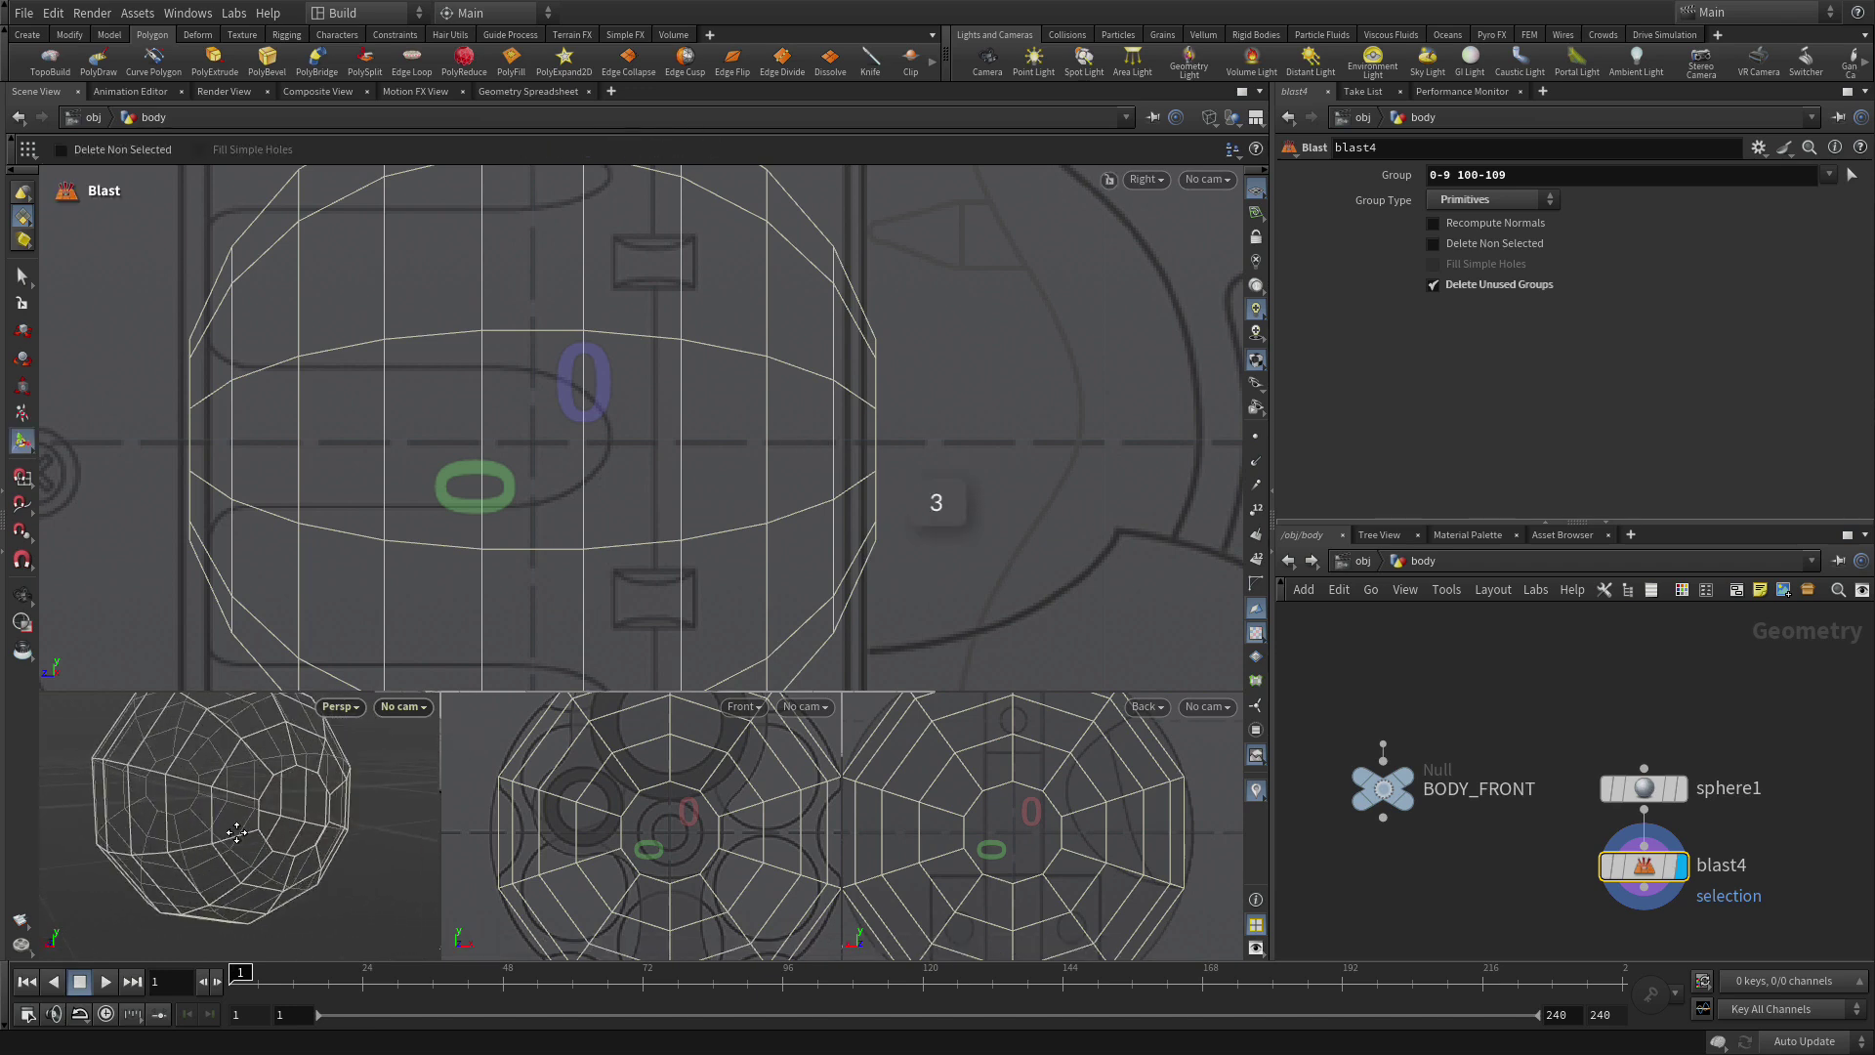
{"action": "double_click", "coordinate": [266, 794]}
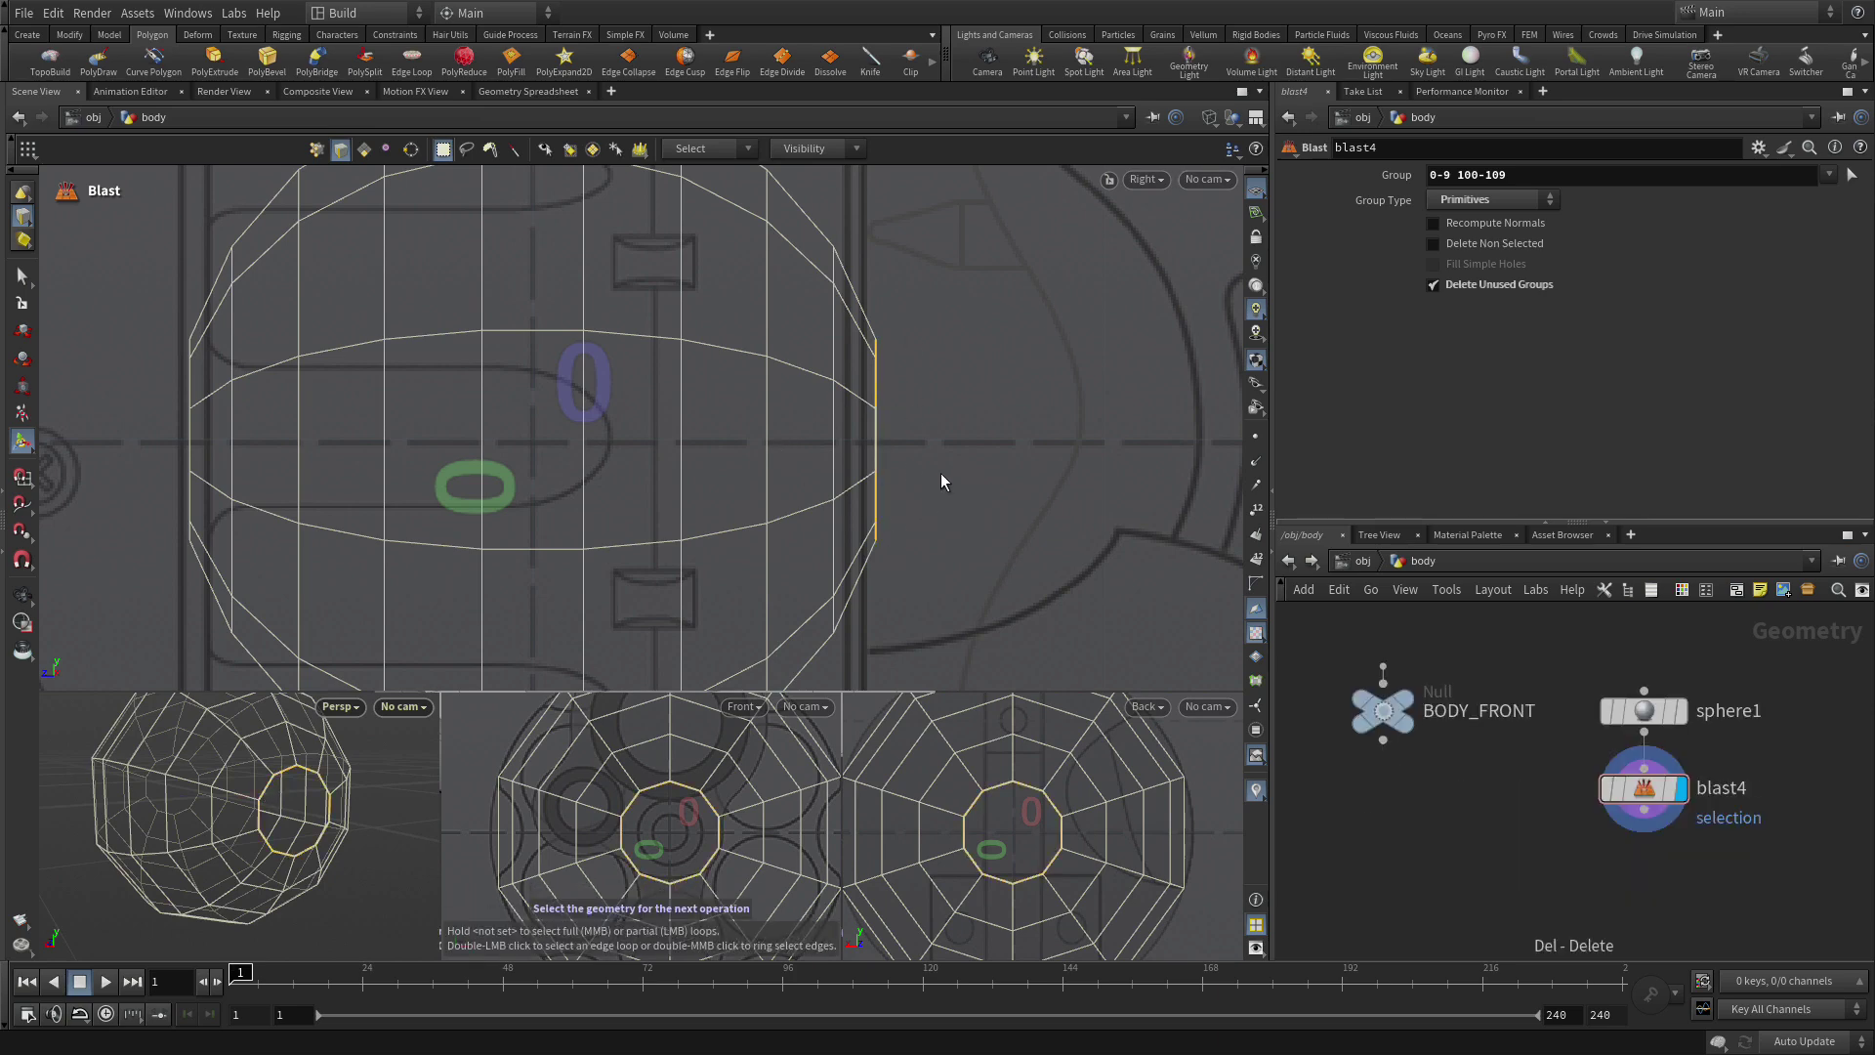
{"action": "key", "text": "Tab"}
{"action": "type", "text": "po"}
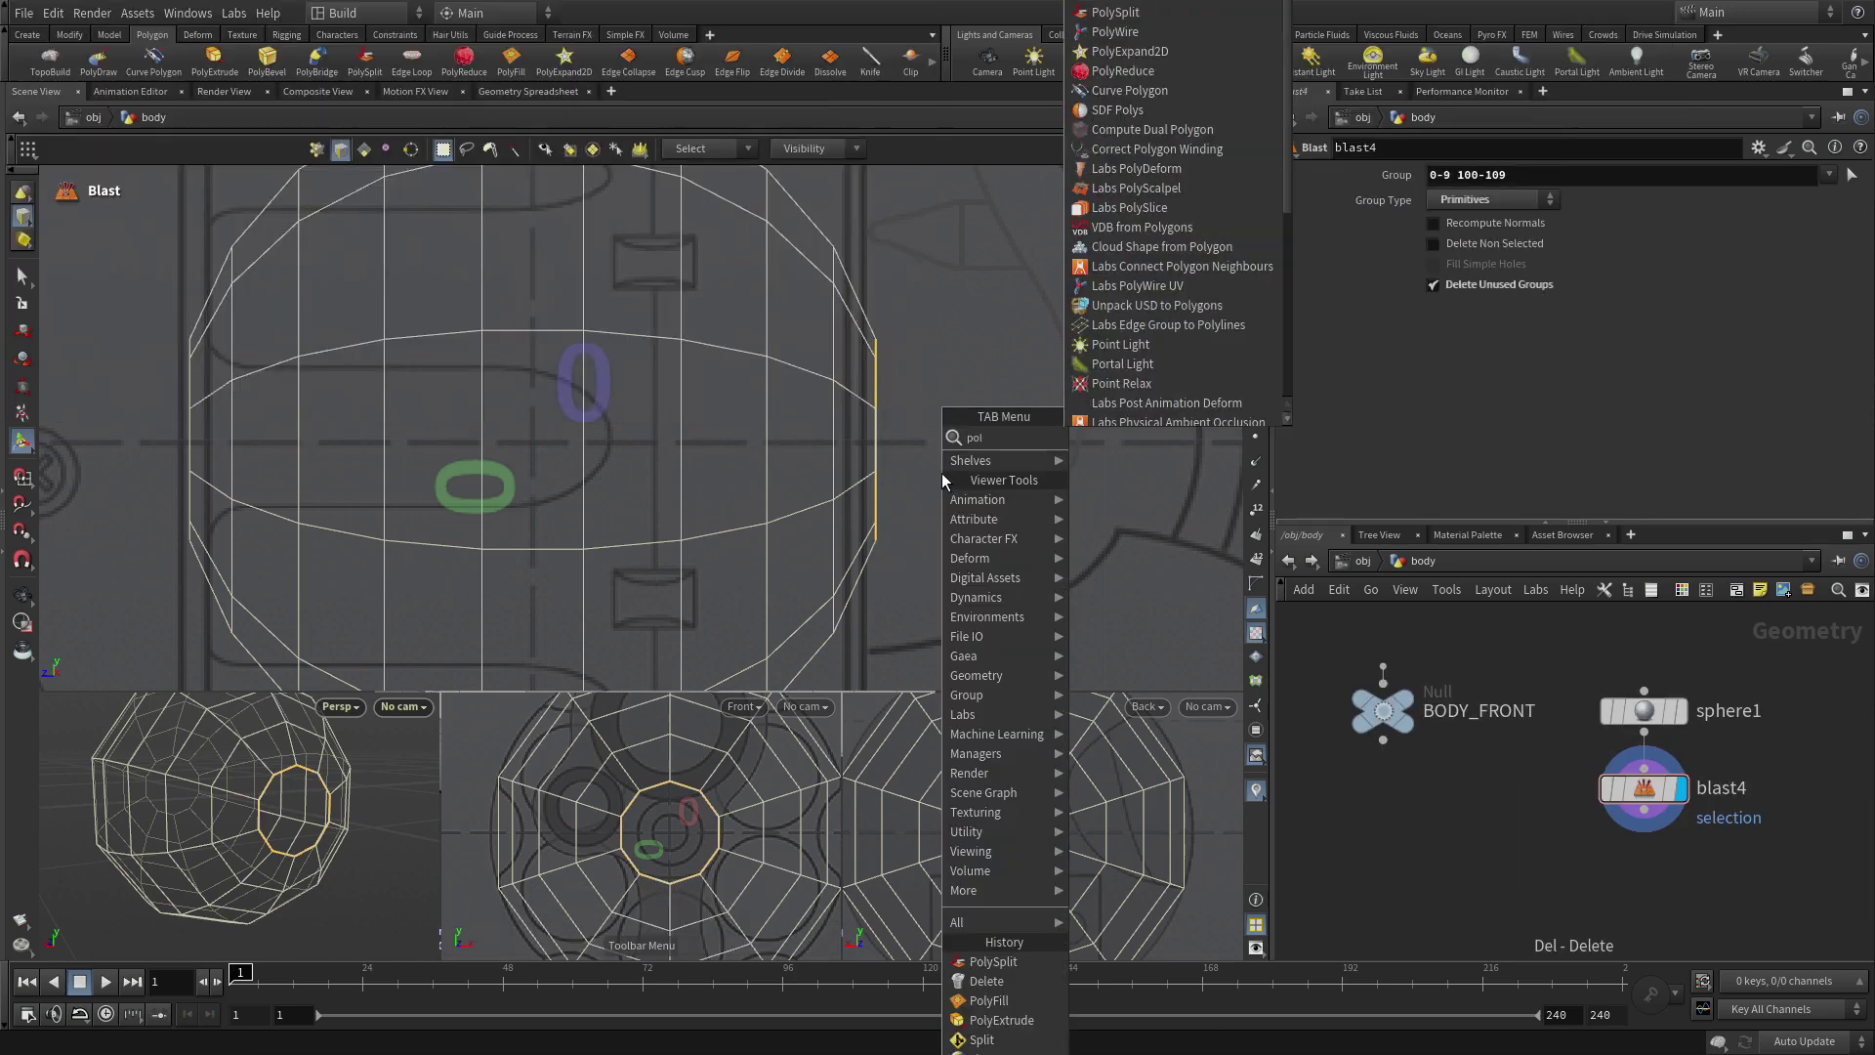
{"action": "type", "text": "lyf"}
{"action": "key", "text": "Return"}
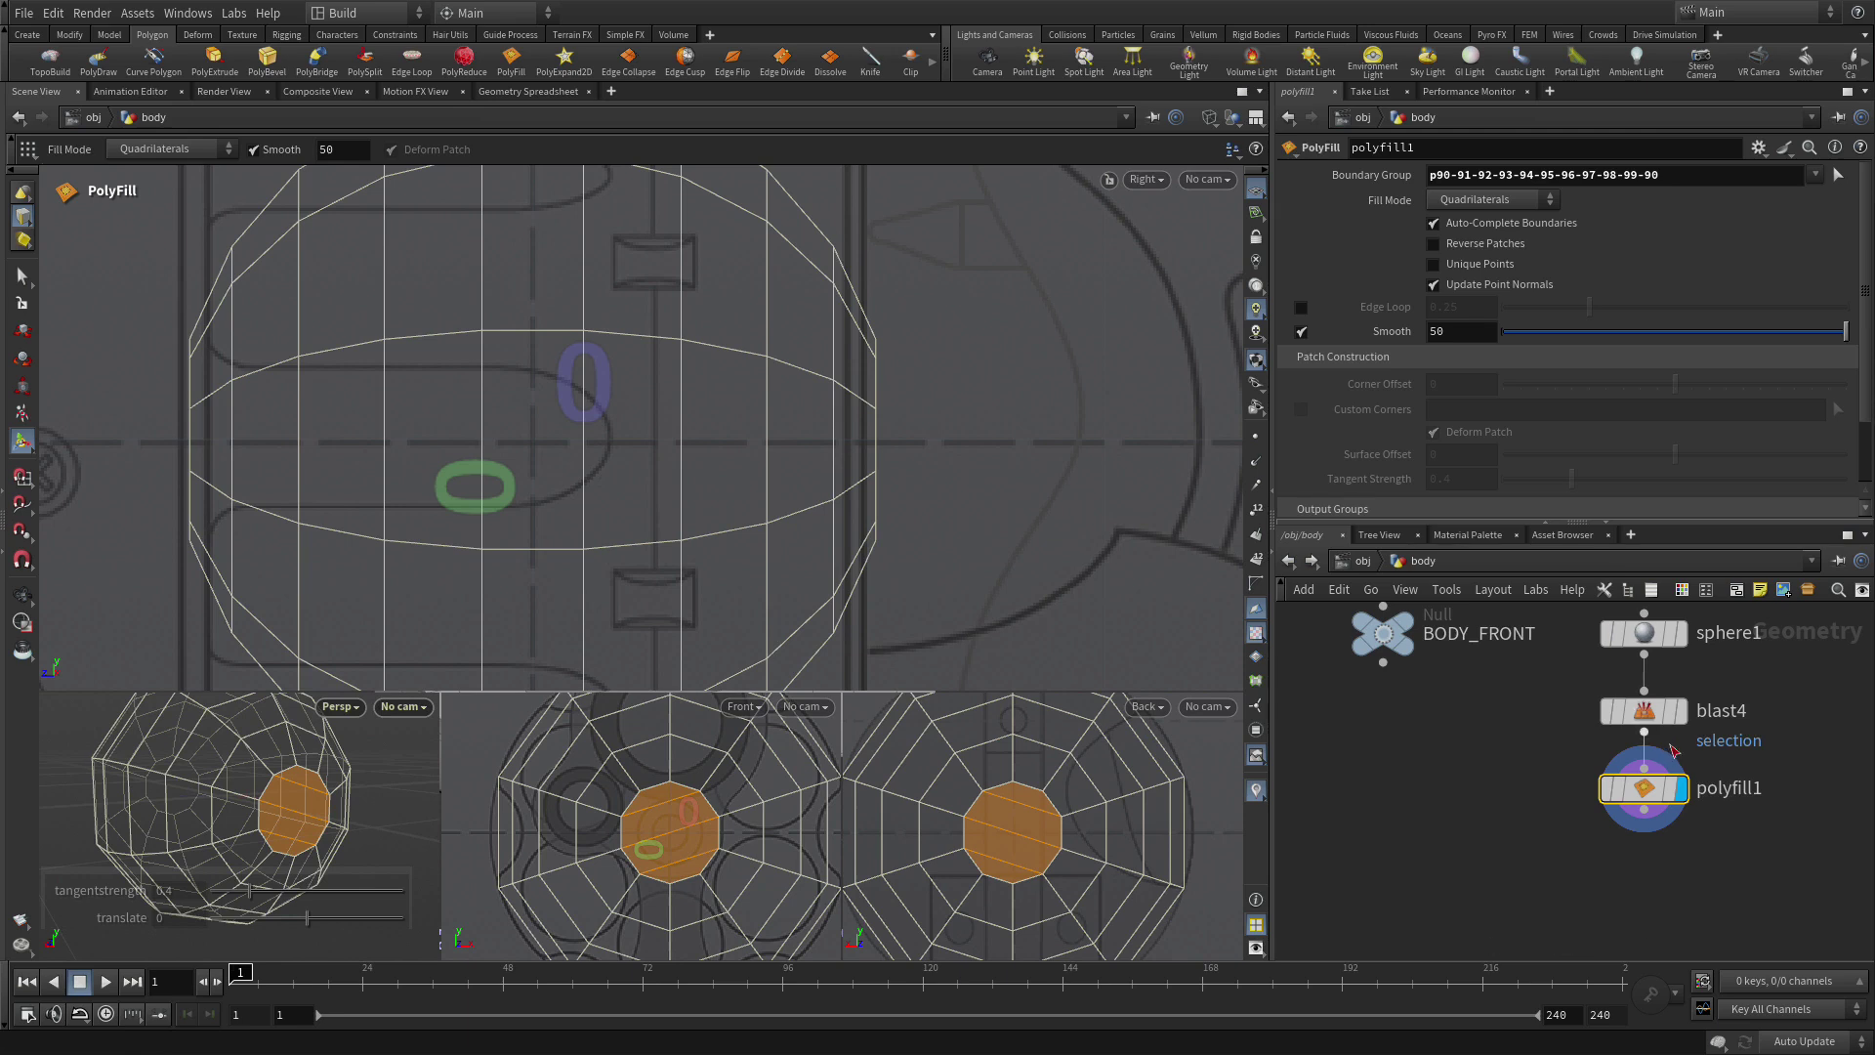
Set polyfill1 to Quadrilateral Grid, Tangent Strength 2, Corner Offset 3, then repeat PolyFill on the left boundary loop.
{"action": "scroll", "coordinate": [1533, 430], "scroll_direction": "down", "scroll_amount": 2}
{"action": "scroll", "coordinate": [1533, 432], "scroll_direction": "up", "scroll_amount": 2}
{"action": "left_click", "coordinate": [1470, 202]}
{"action": "left_click", "coordinate": [1484, 318]}
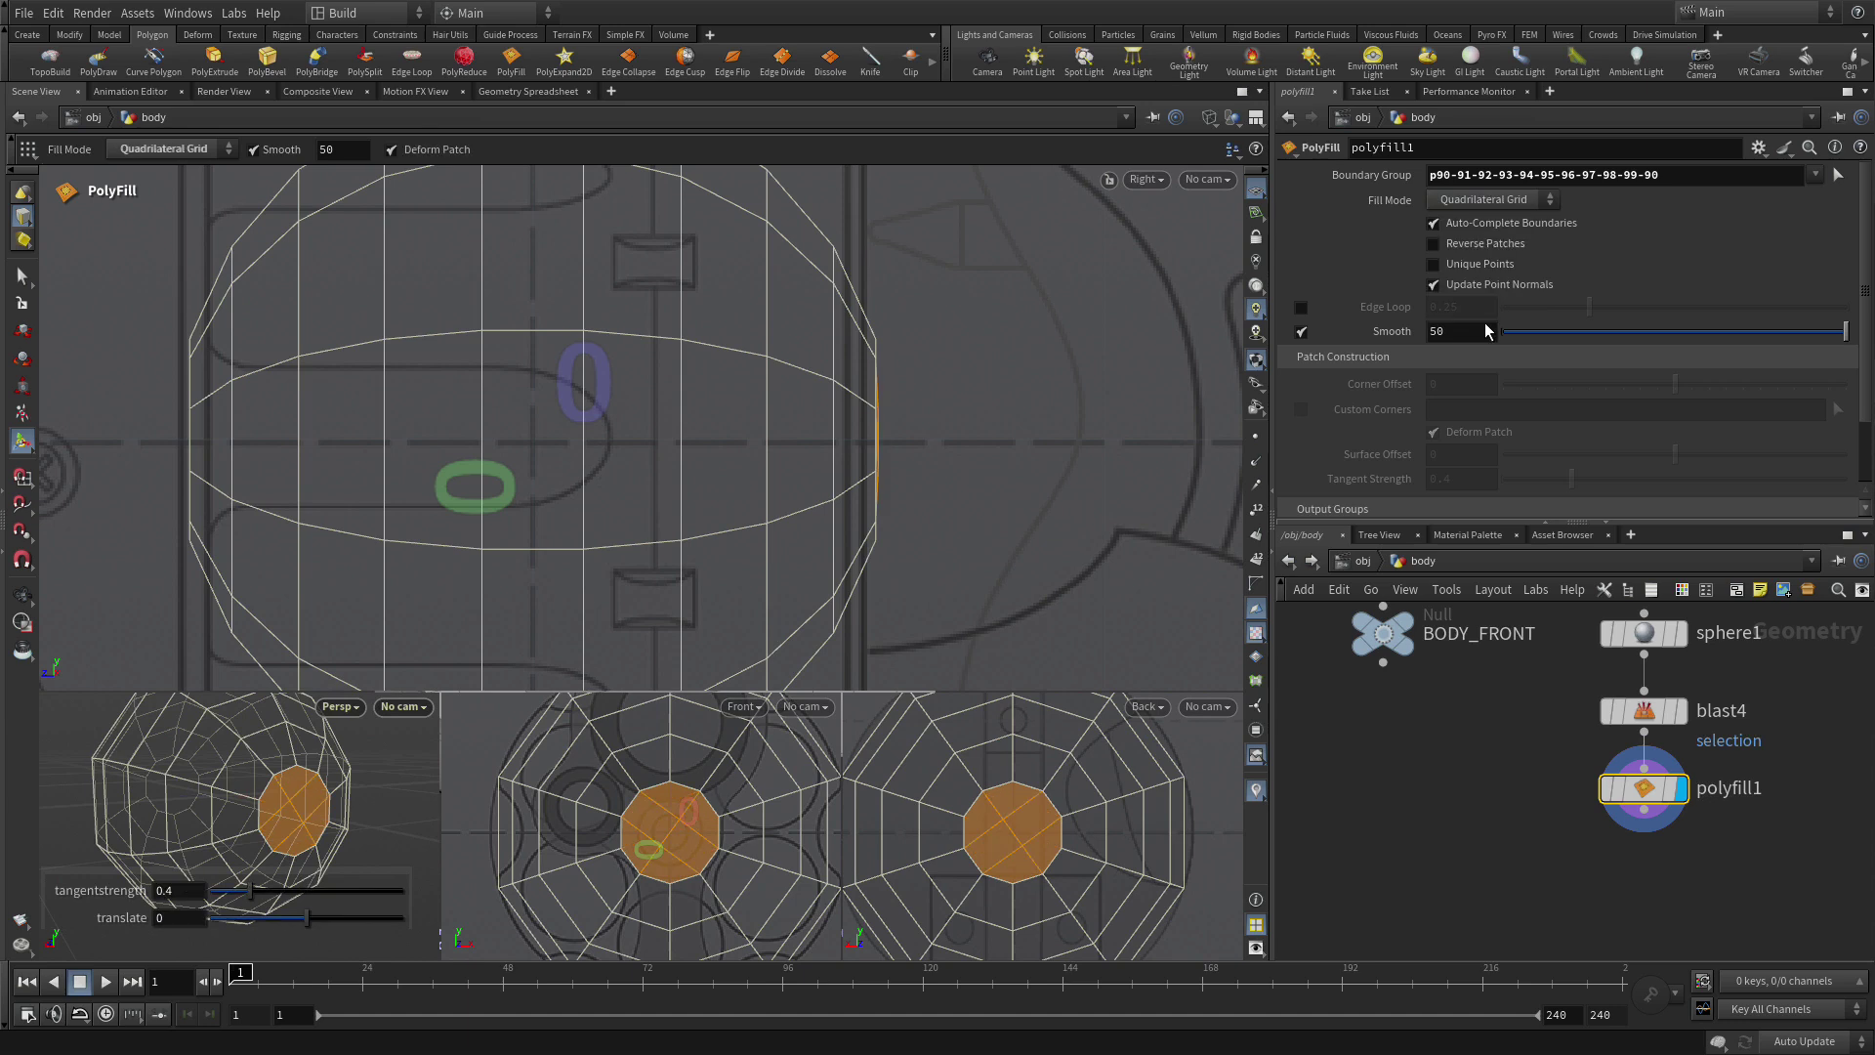
{"action": "left_click_drag", "start_coordinate": [1471, 480], "coordinate": [1395, 479]}
{"action": "type", "text": "2"}
{"action": "key", "text": "Return"}
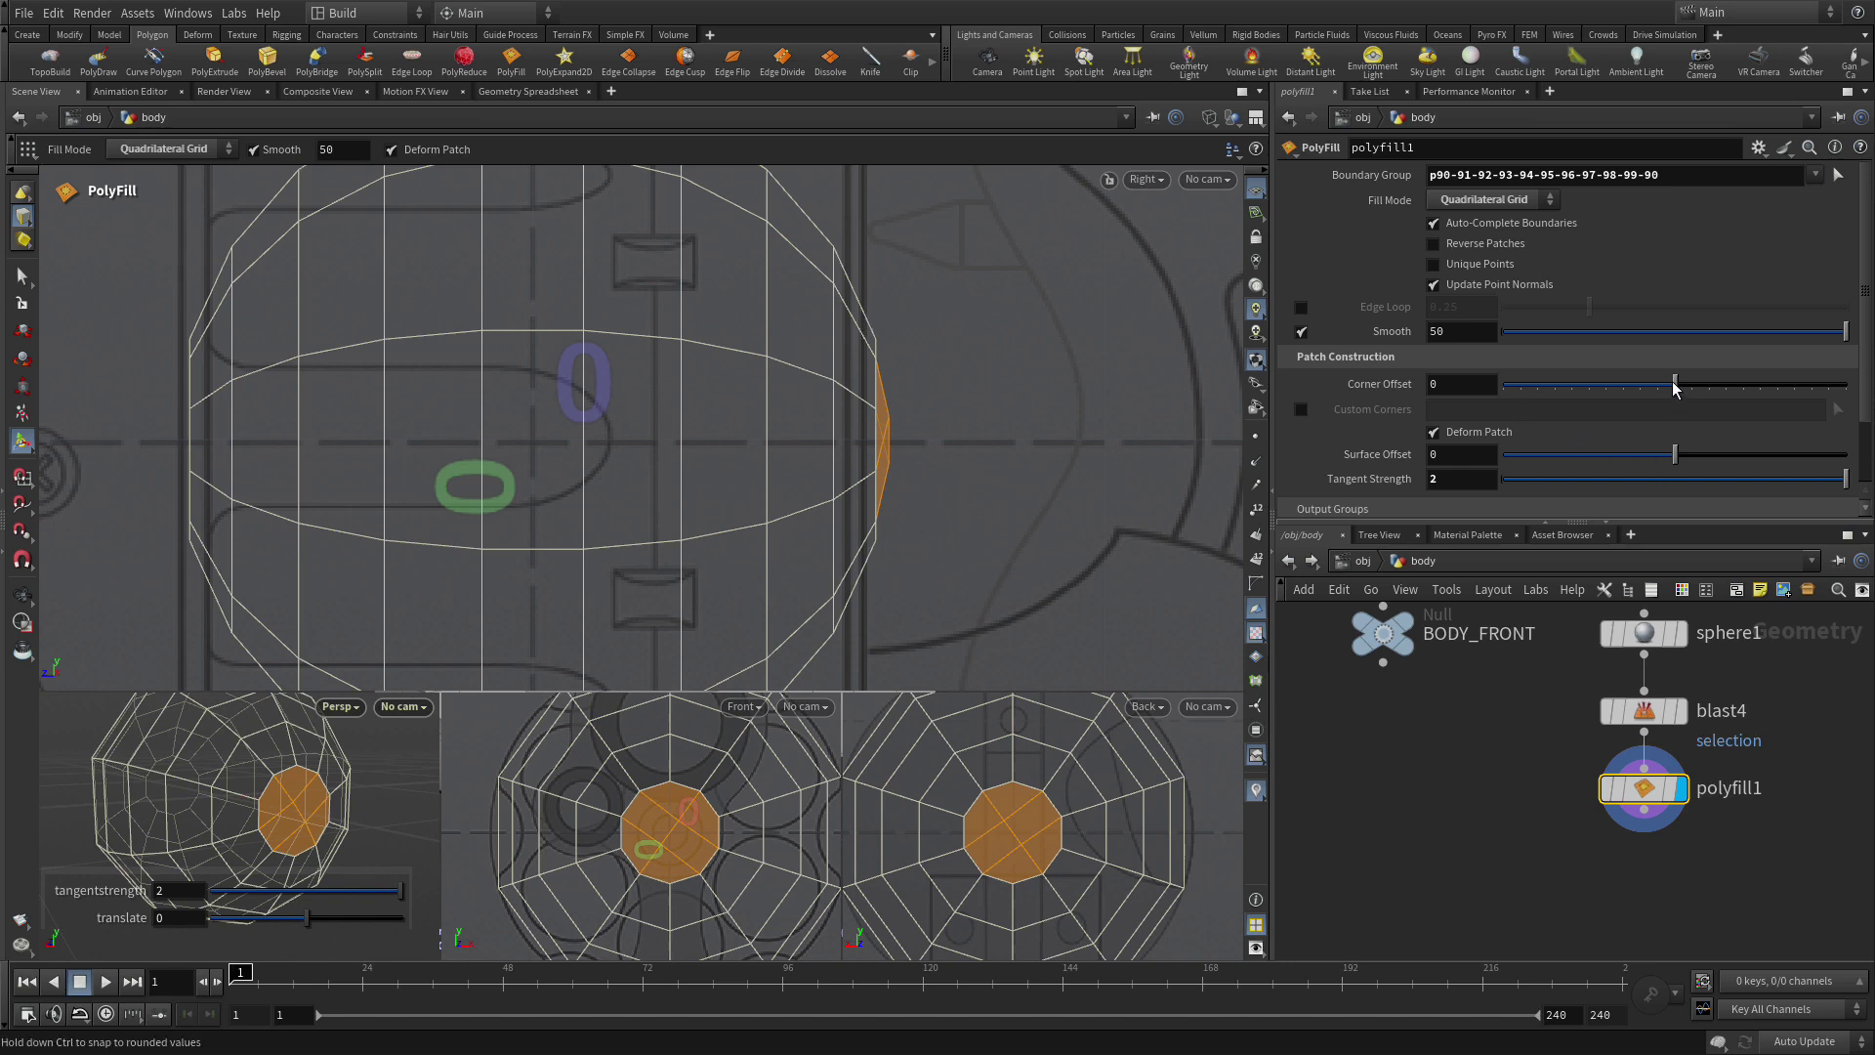
{"action": "left_click_drag", "start_coordinate": [1676, 387], "coordinate": [1699, 388]}
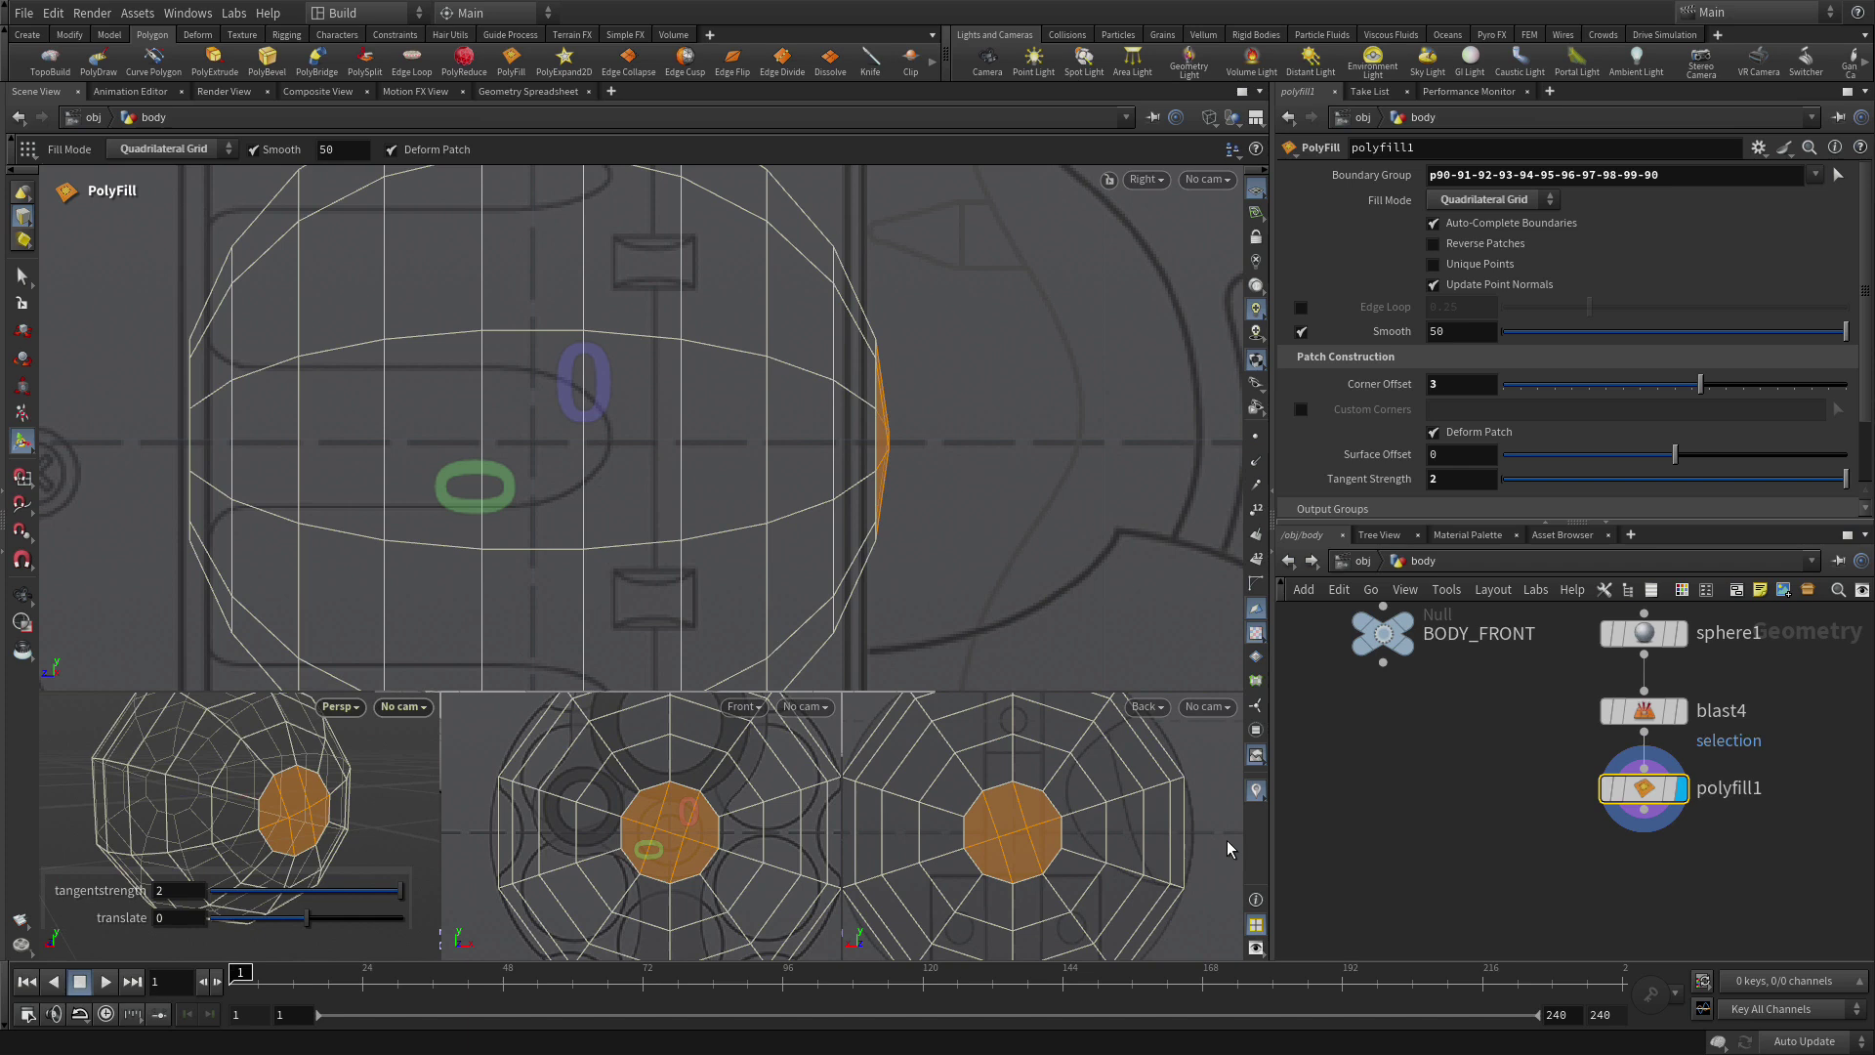
{"action": "key", "text": "q"}
{"action": "double_click", "coordinate": [191, 444]}
Fill the second opening with a Quadrilateral Grid, Tangent Strength 2, Corner Offset 1.
{"action": "right_click", "coordinate": [192, 443]}
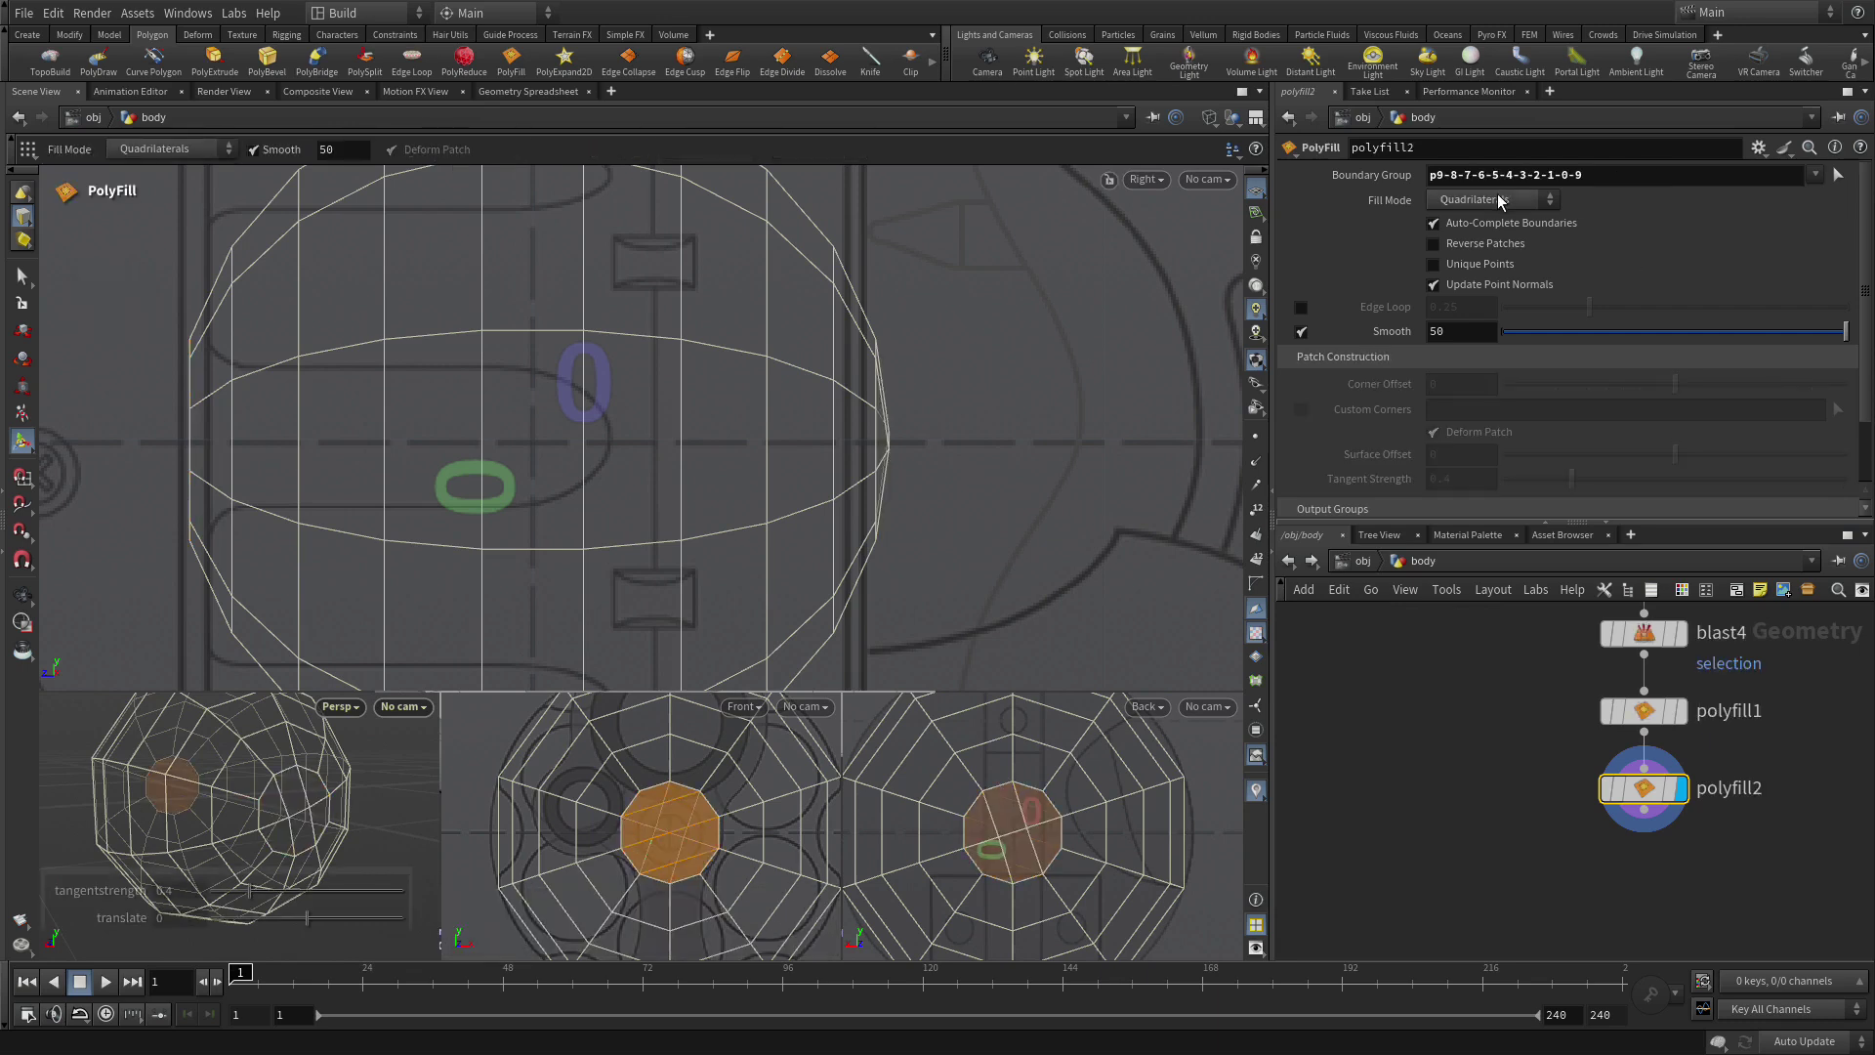
{"action": "left_click", "coordinate": [1500, 199]}
{"action": "left_click", "coordinate": [1485, 313]}
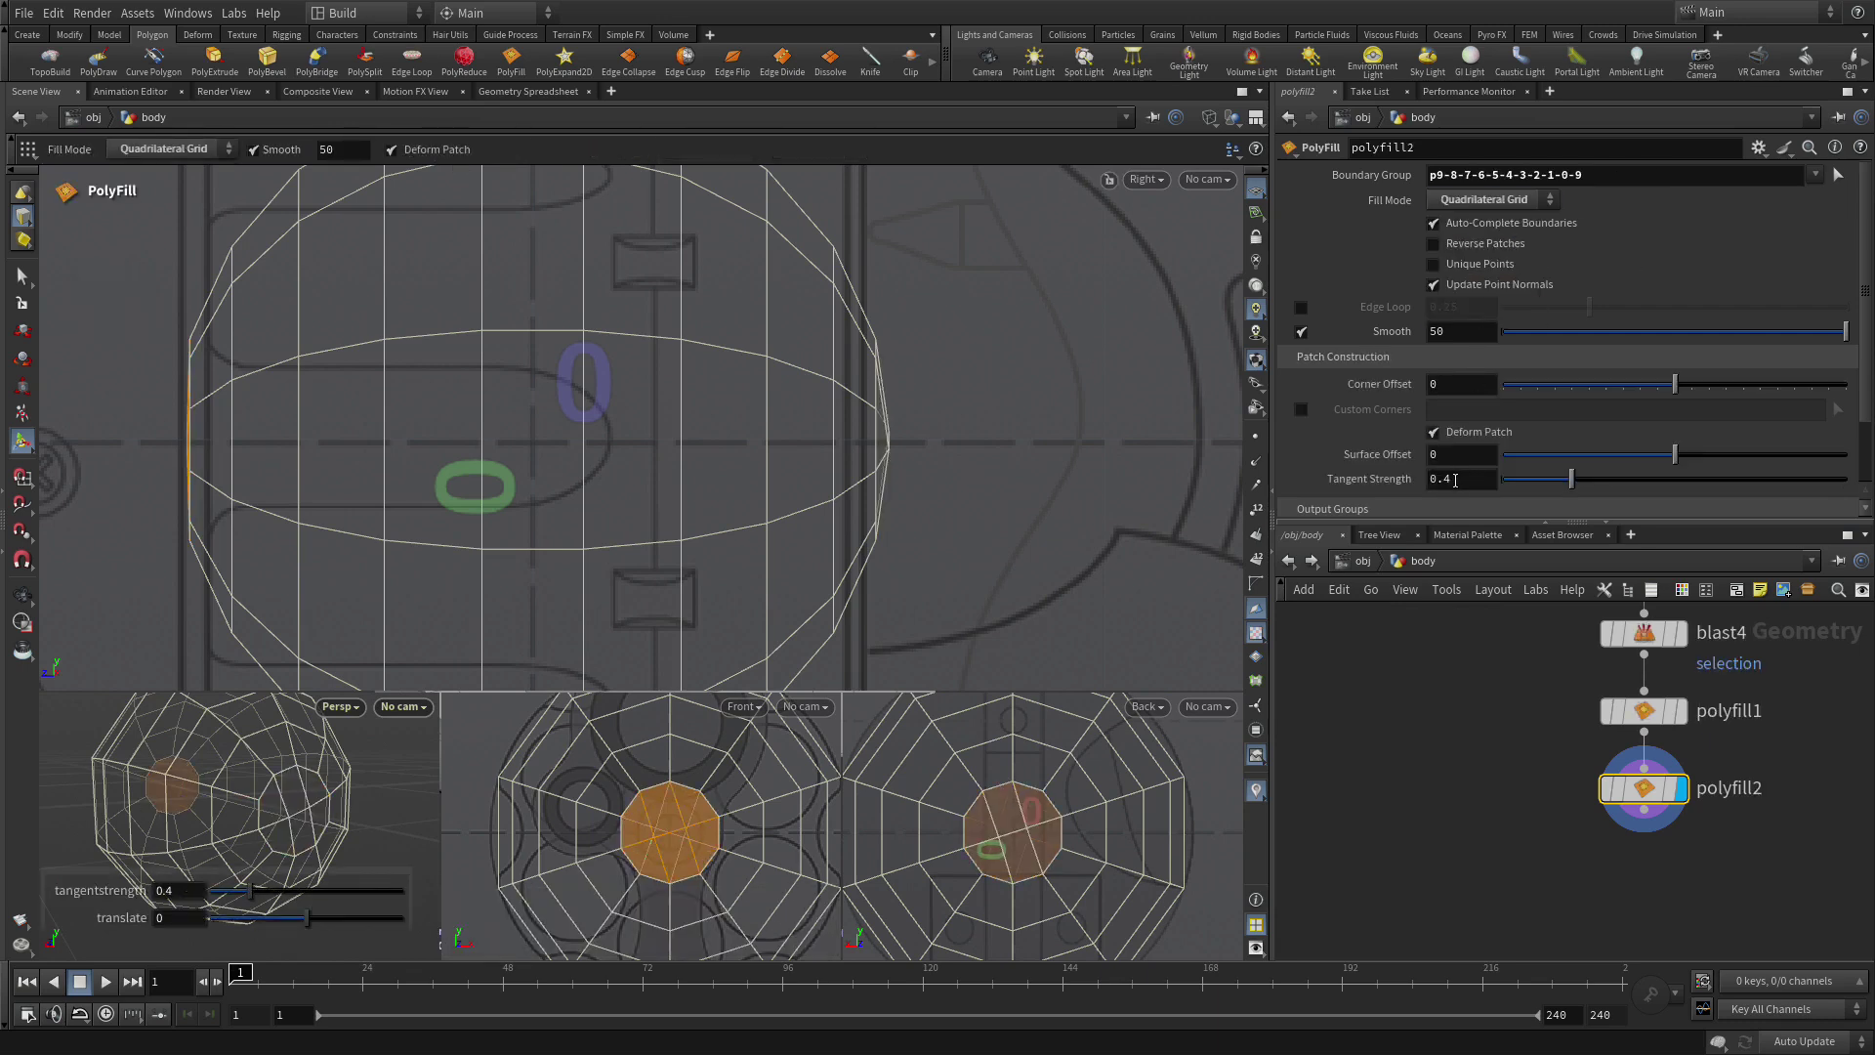
{"action": "left_click", "coordinate": [1455, 480]}
{"action": "type", "text": "2"}
{"action": "key", "text": "Return"}
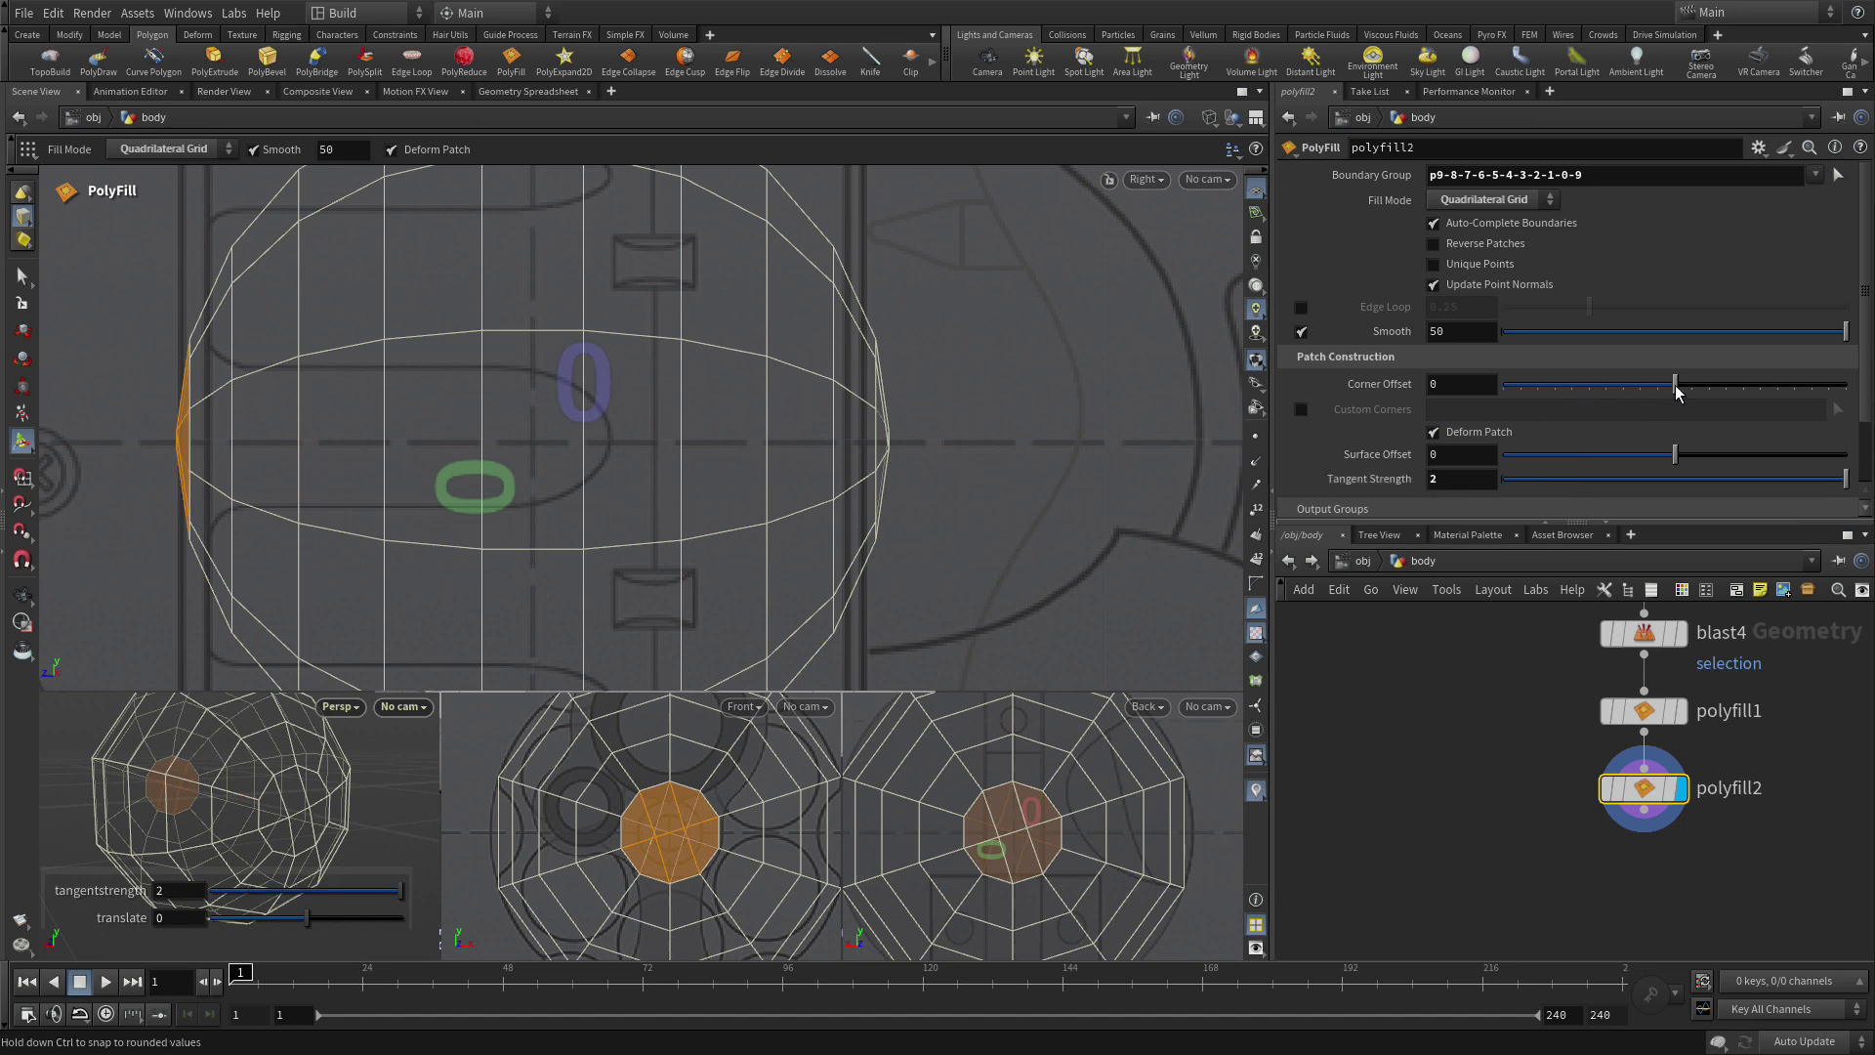
{"action": "left_click_drag", "start_coordinate": [1678, 388], "coordinate": [1682, 390]}
Flatten all of the sphere's geometry along direction 0, 0, -1.
{"action": "right_click_drag", "start_coordinate": [808, 452], "coordinate": [344, 459], "text": "alt"}
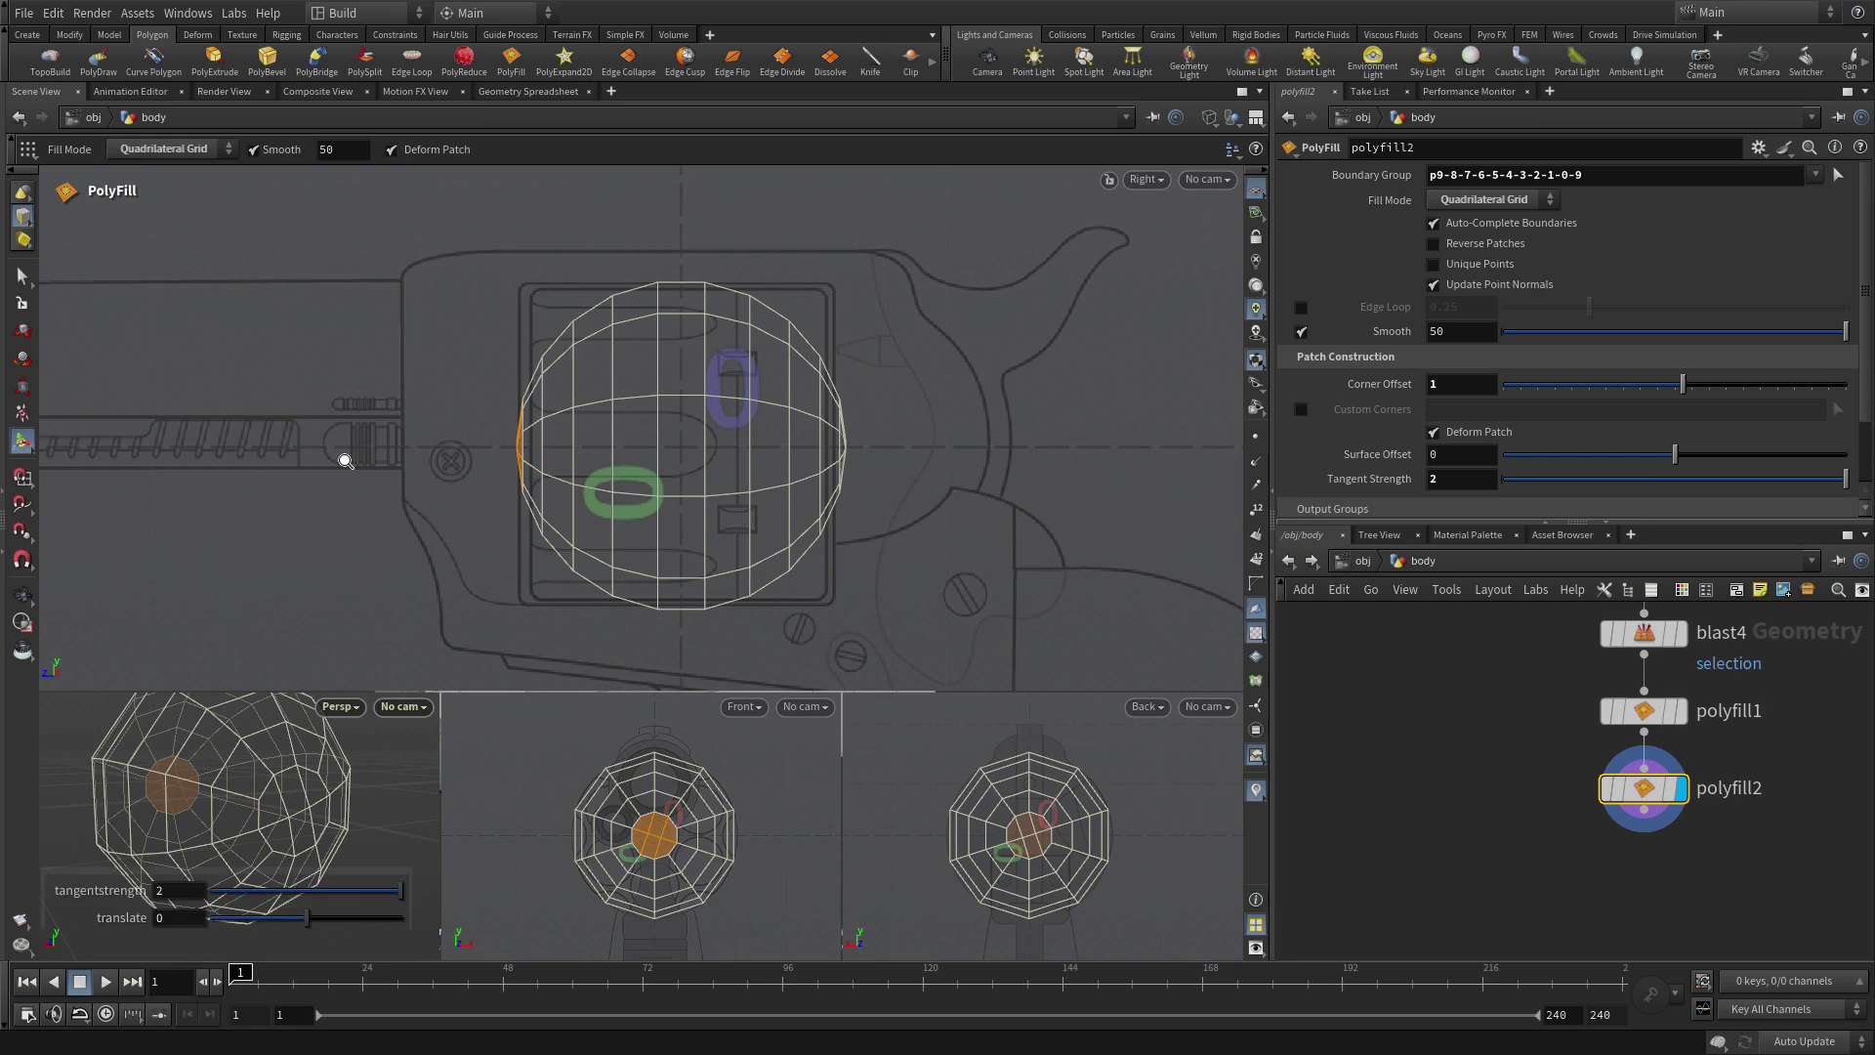
{"action": "key", "text": "n"}
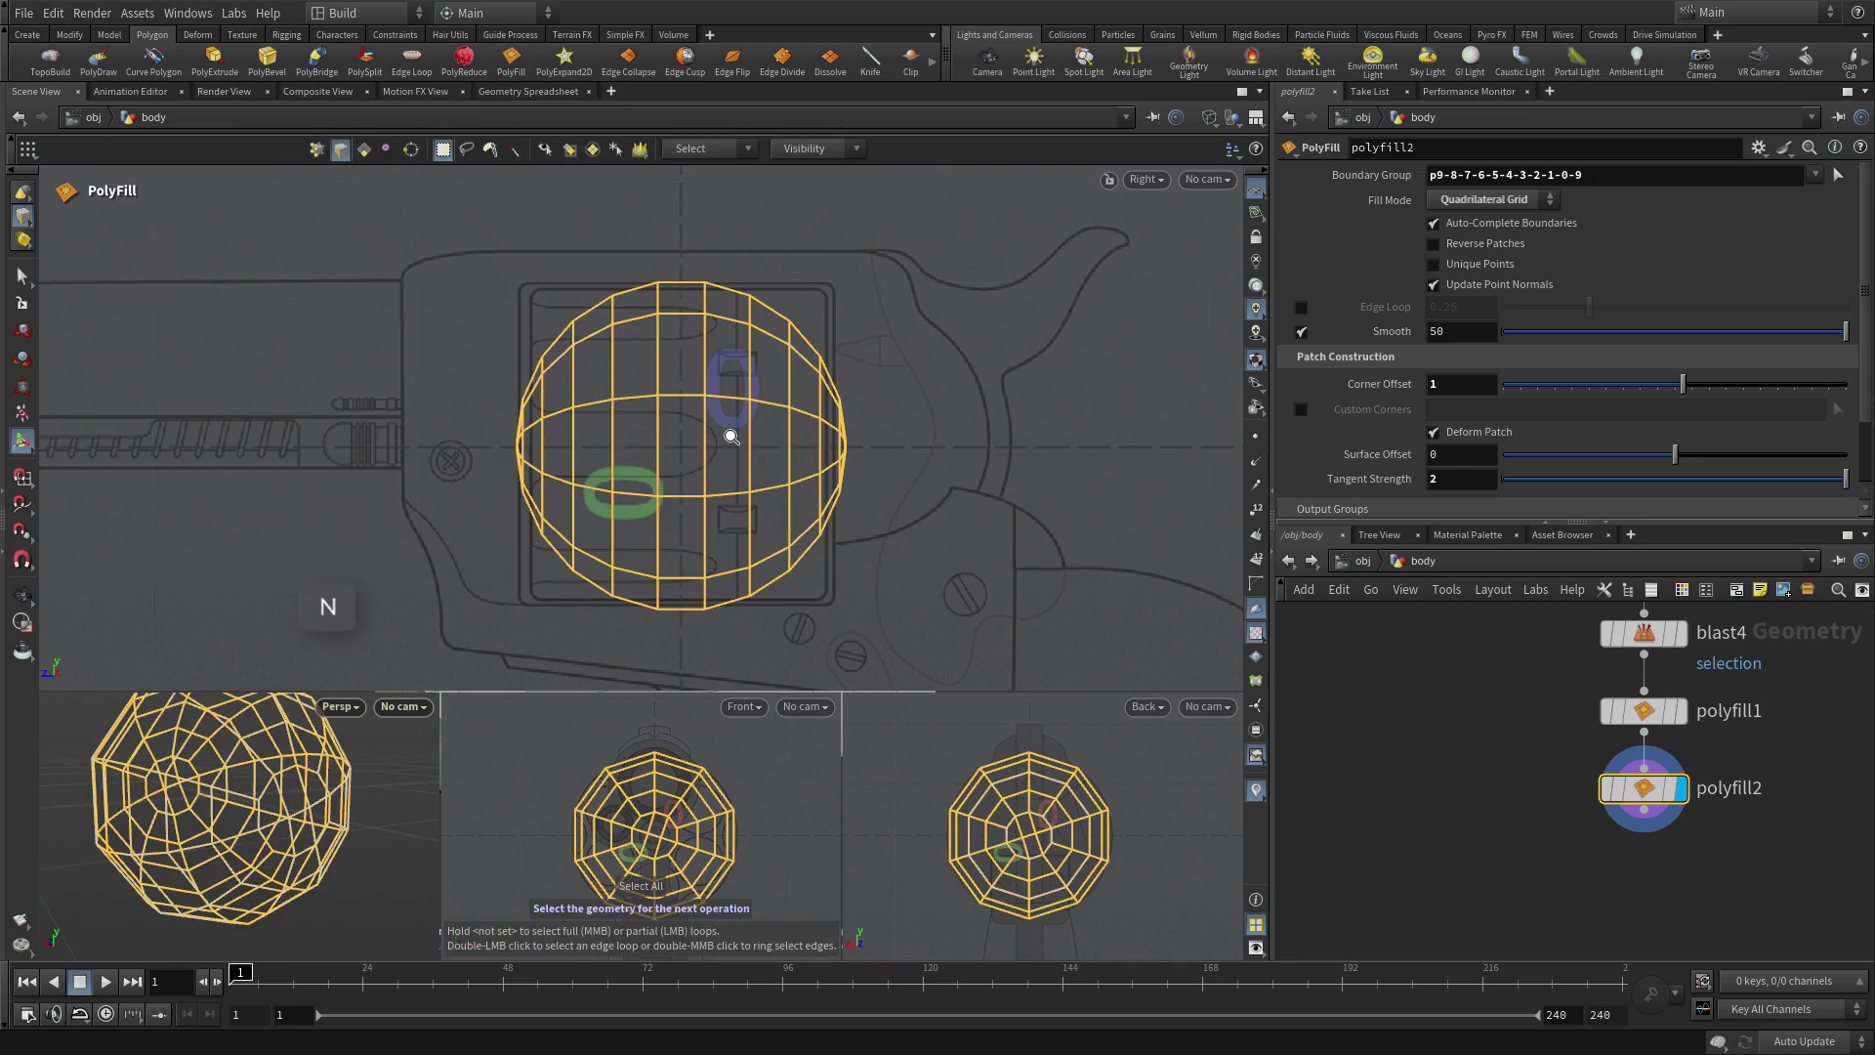
{"action": "key", "text": "Tab"}
{"action": "type", "text": "flat"}
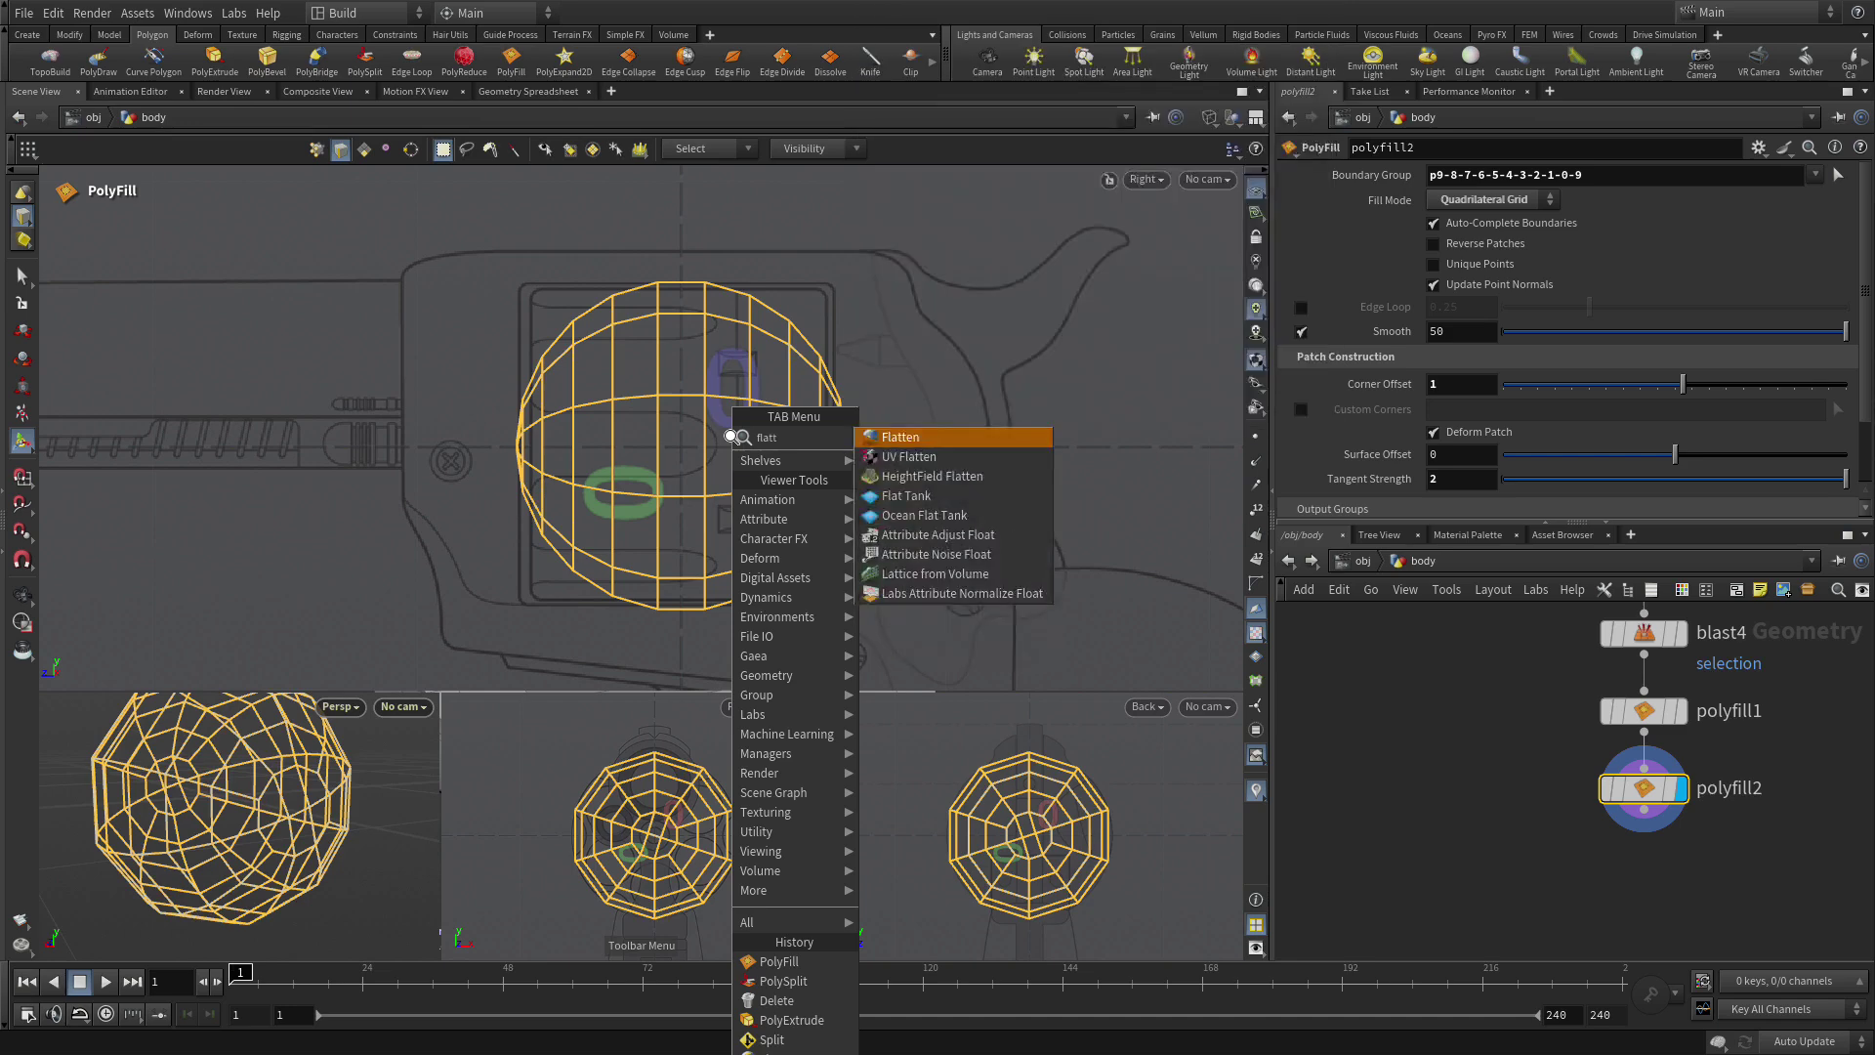
{"action": "key", "text": "Return"}
{"action": "key", "text": "n"}
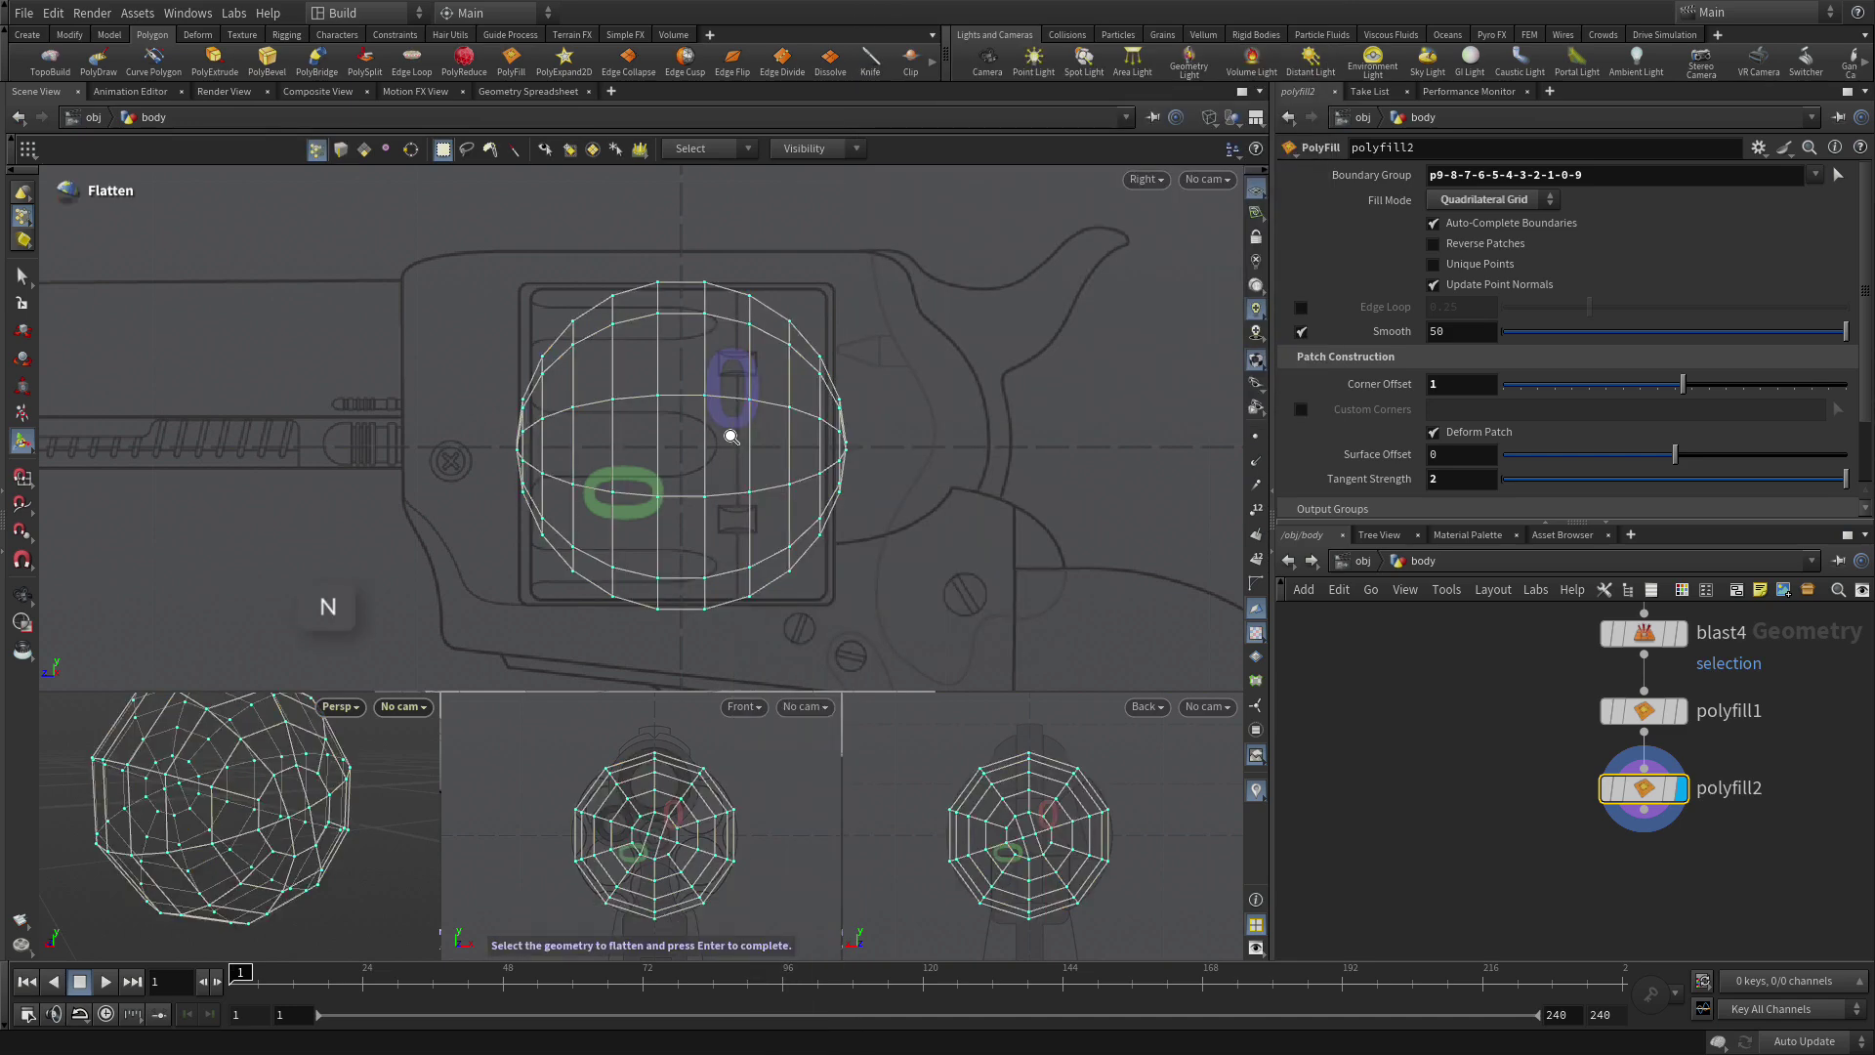
{"action": "key", "text": "Return"}
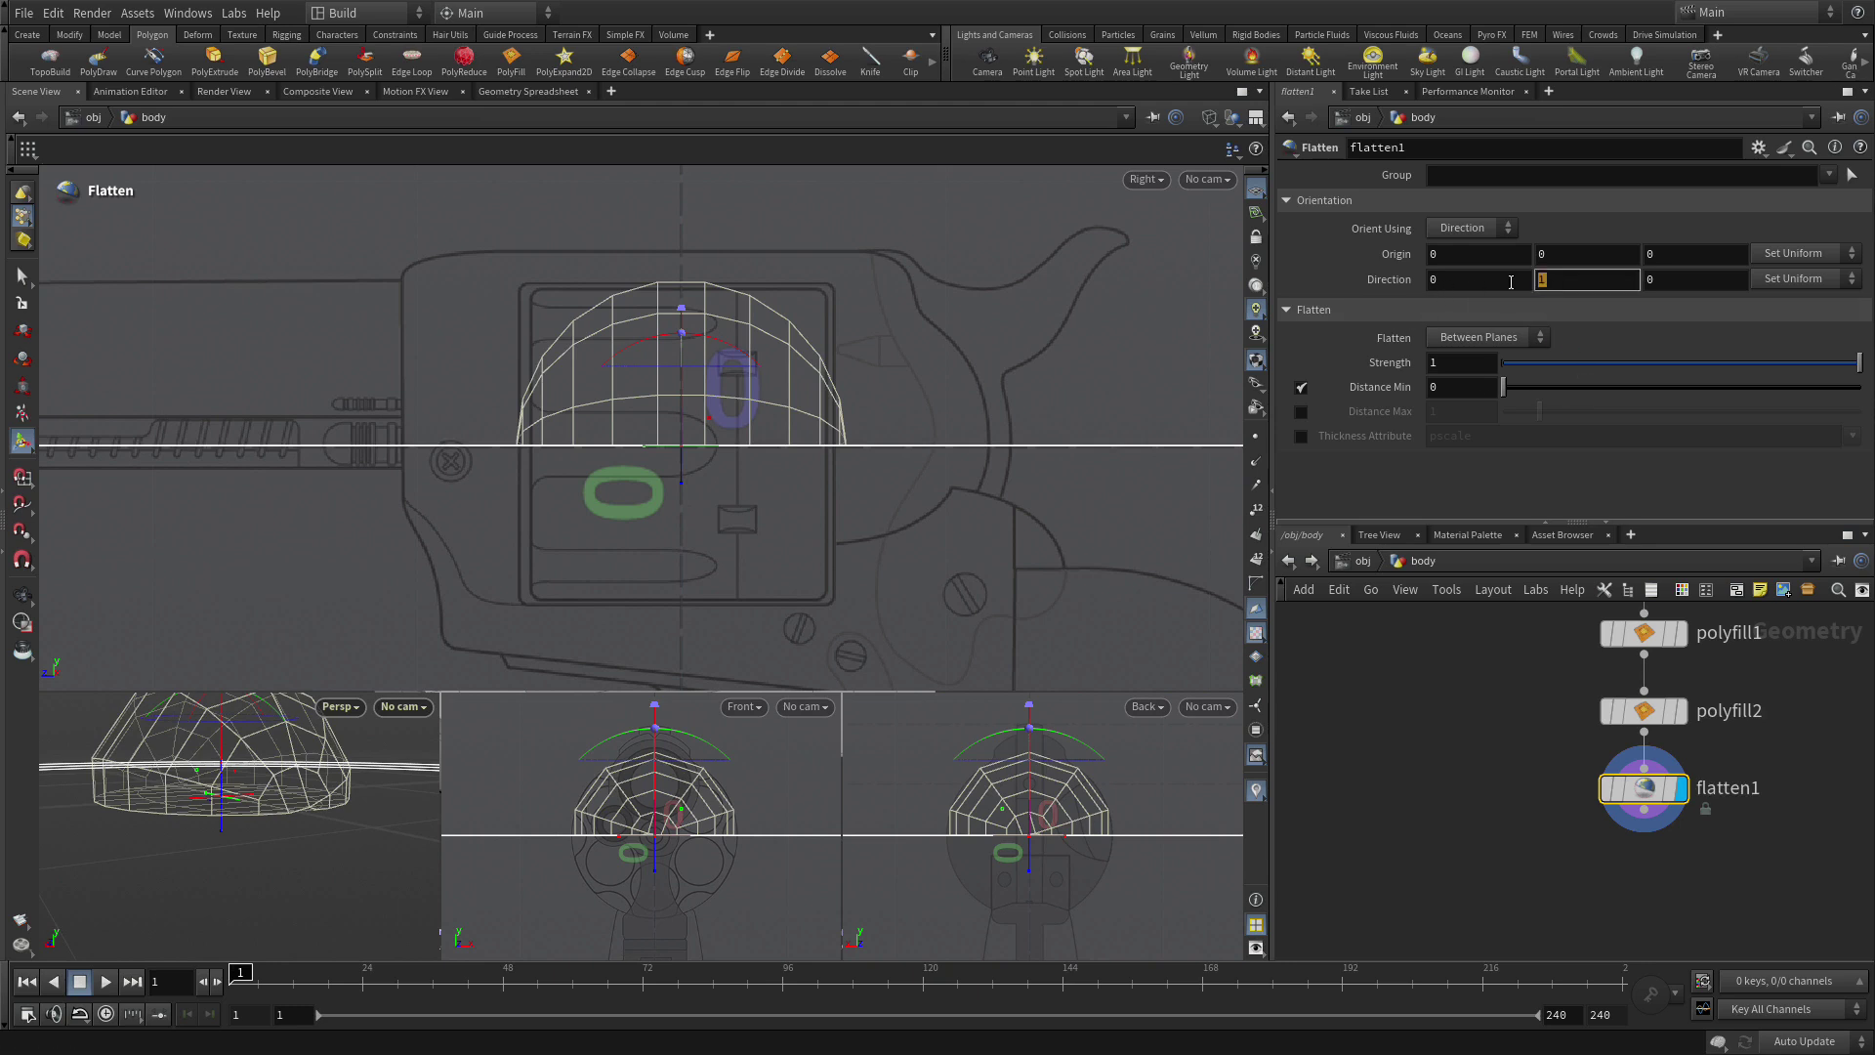
{"action": "key", "text": "Tab"}
{"action": "key", "text": "Return"}
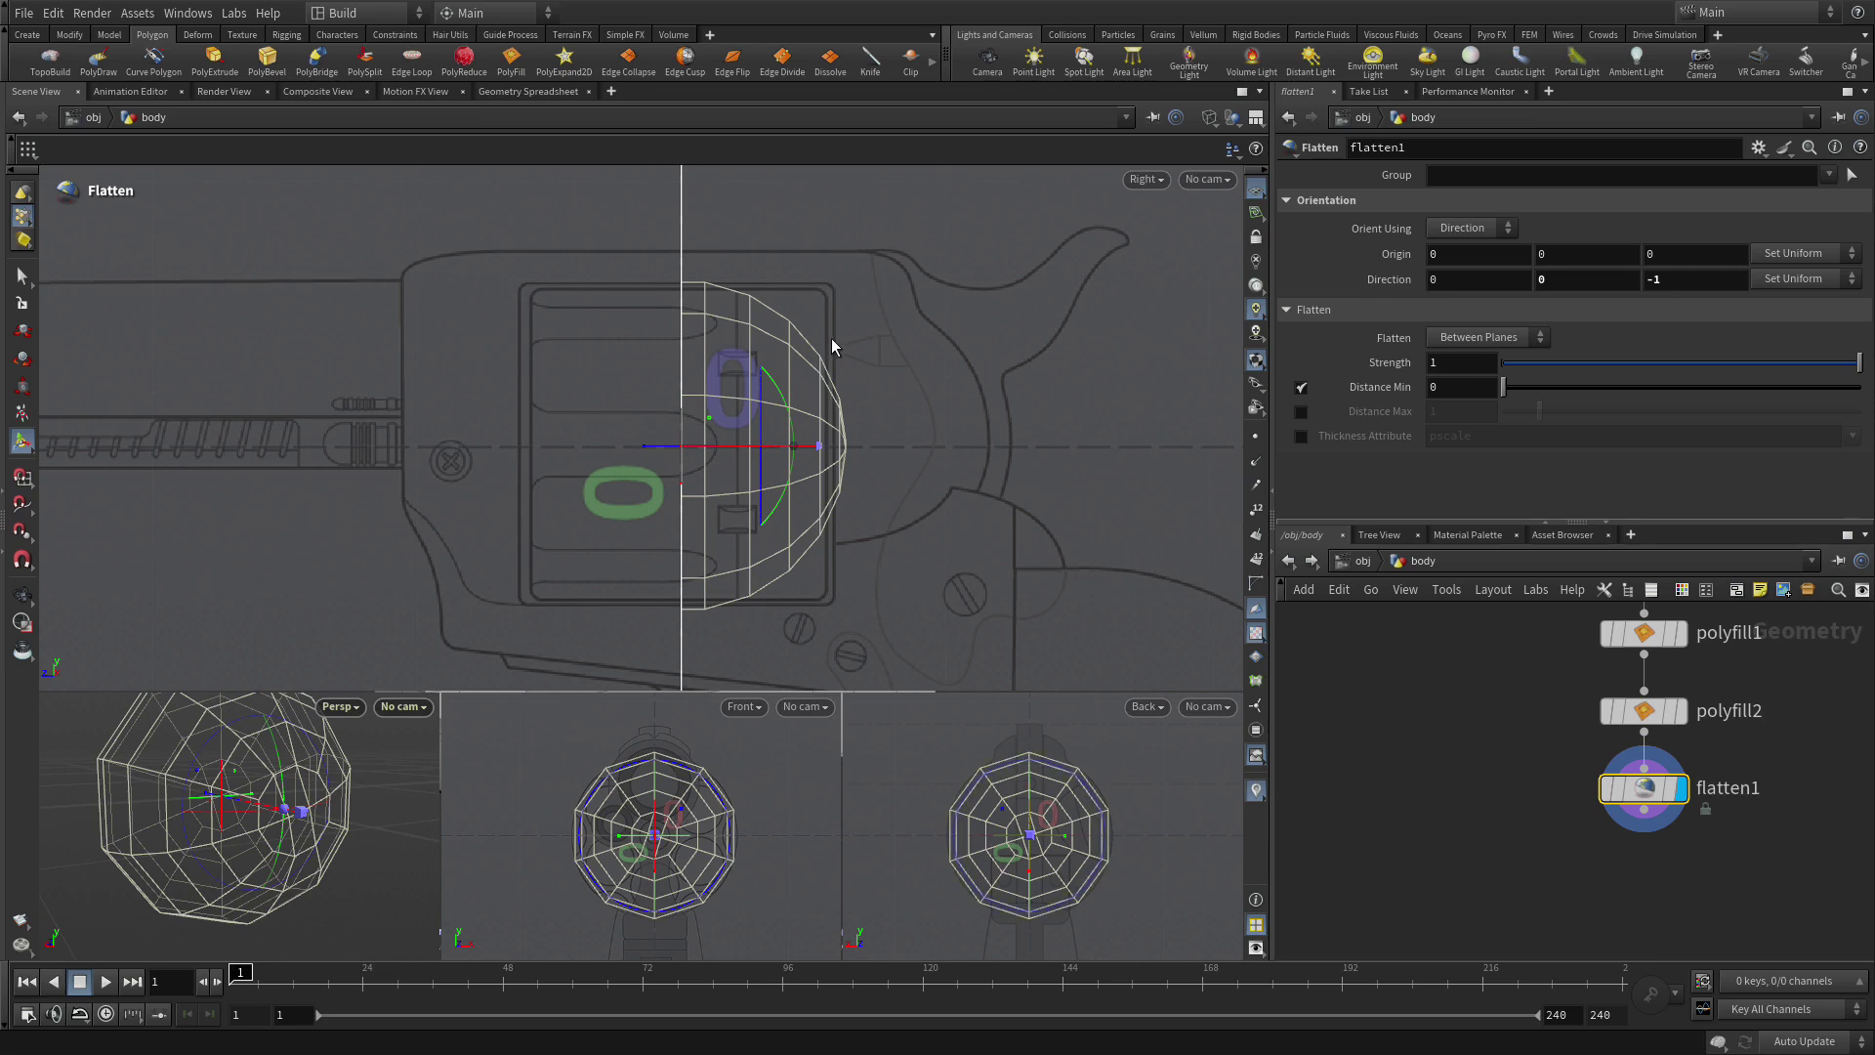
Add a Transform node after flatten1 and slide the half dome along its depth axis.
{"action": "key", "text": "t"}
{"action": "key", "text": "n"}
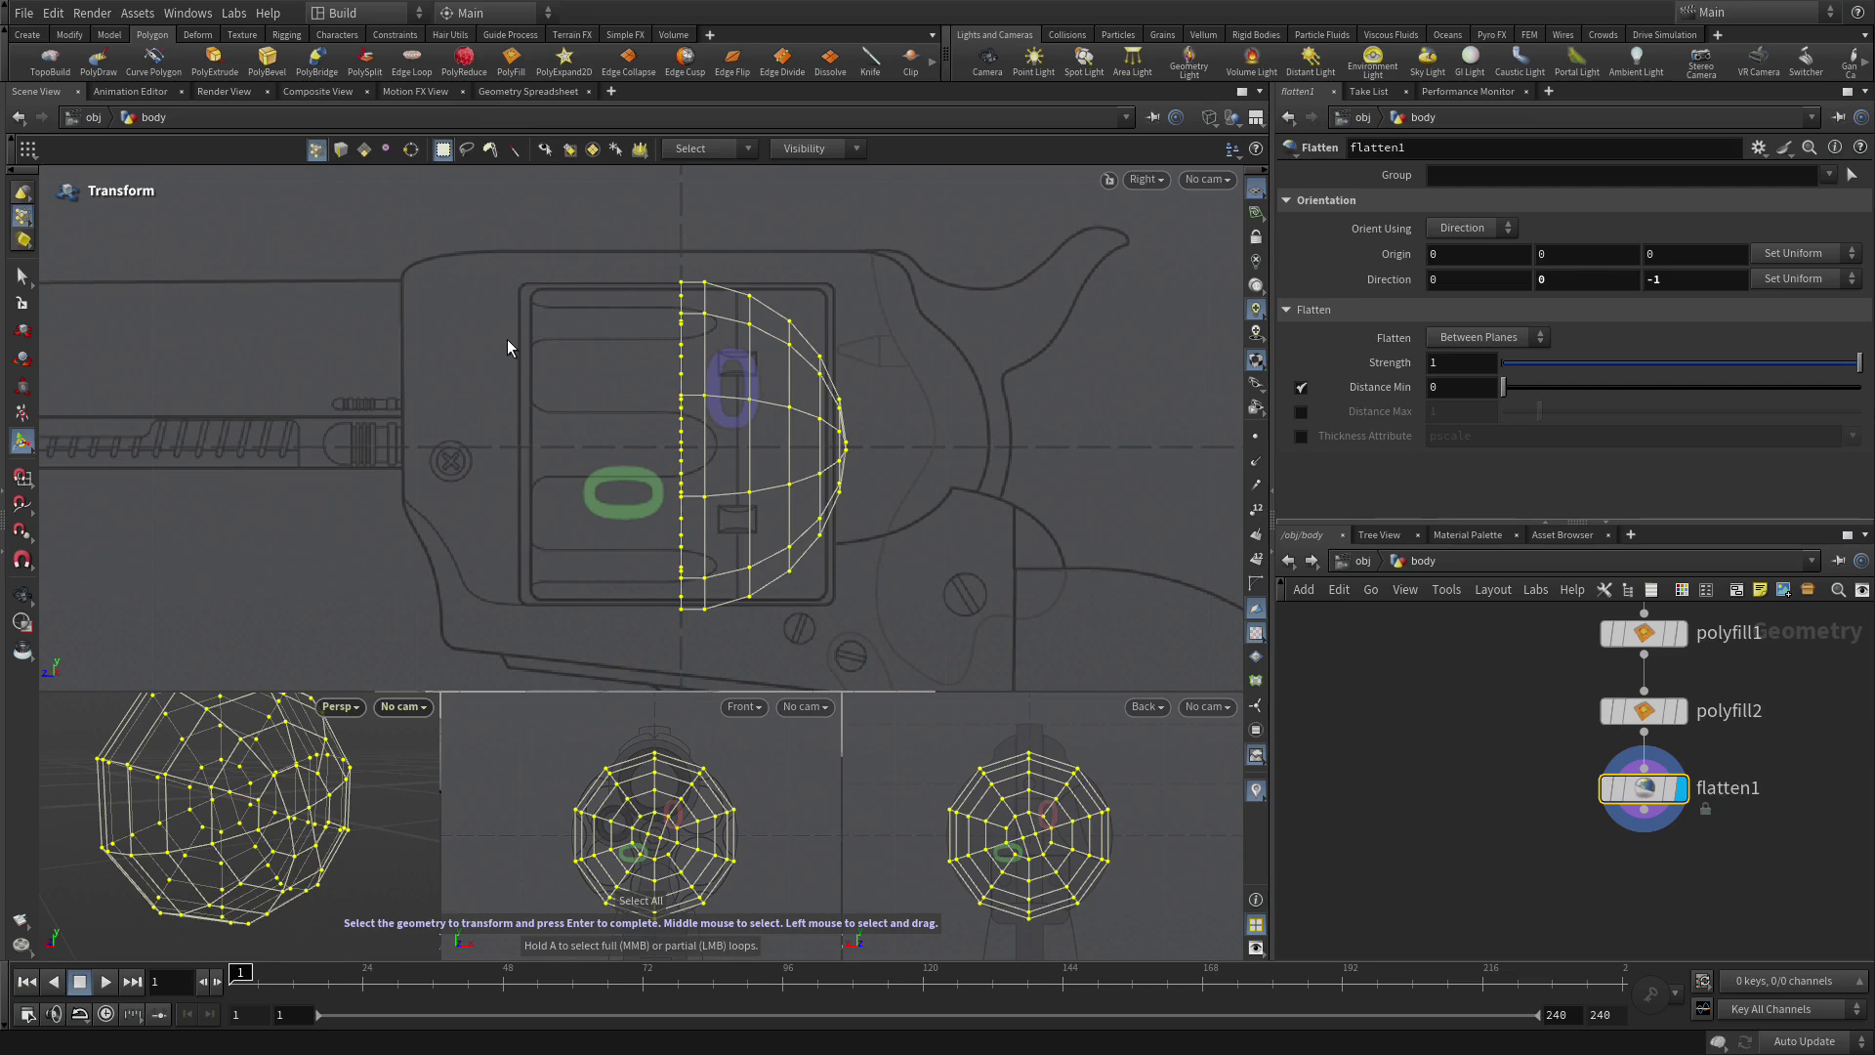
{"action": "key", "text": "Tab"}
{"action": "type", "text": "tran"}
{"action": "key", "text": "Return"}
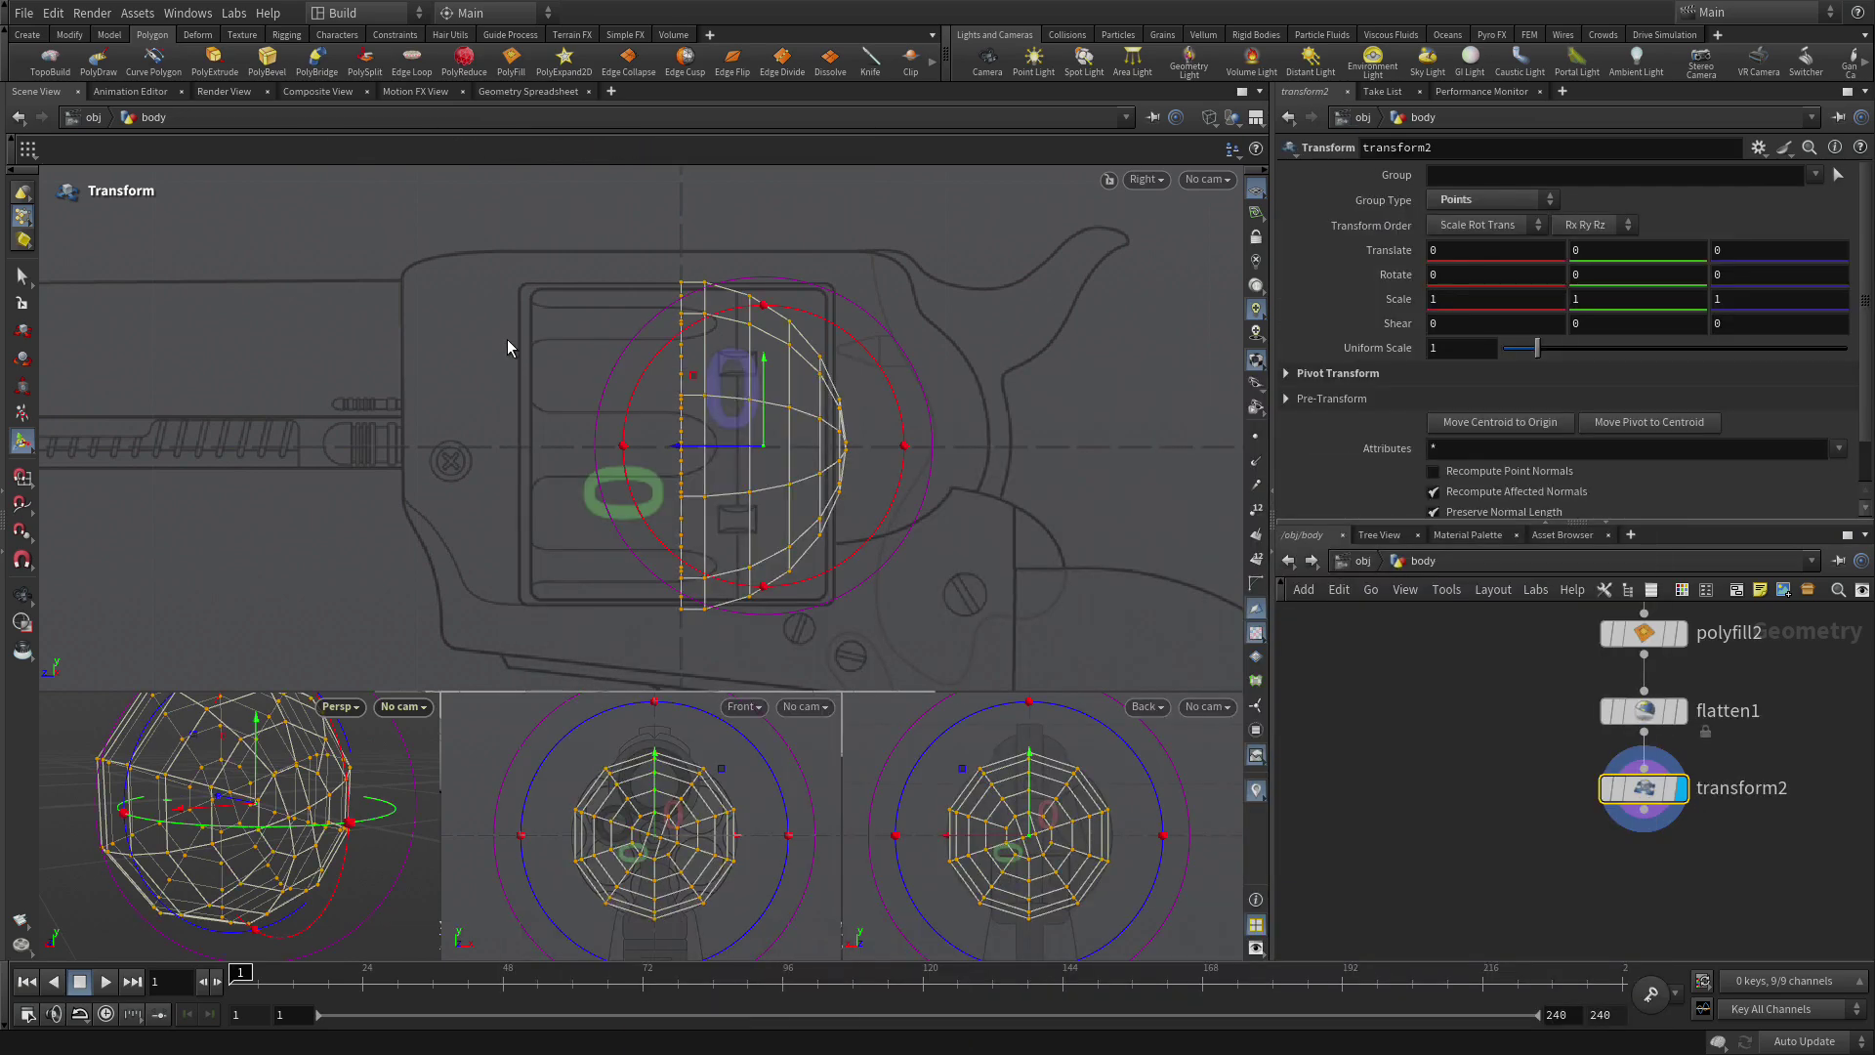
{"action": "left_click_drag", "start_coordinate": [718, 455], "coordinate": [870, 437]}
Place BODY_FRONT beside flatten1 and turn on its template flag as a grey reference.
{"action": "middle_click_drag", "start_coordinate": [1465, 616], "coordinate": [1447, 828]}
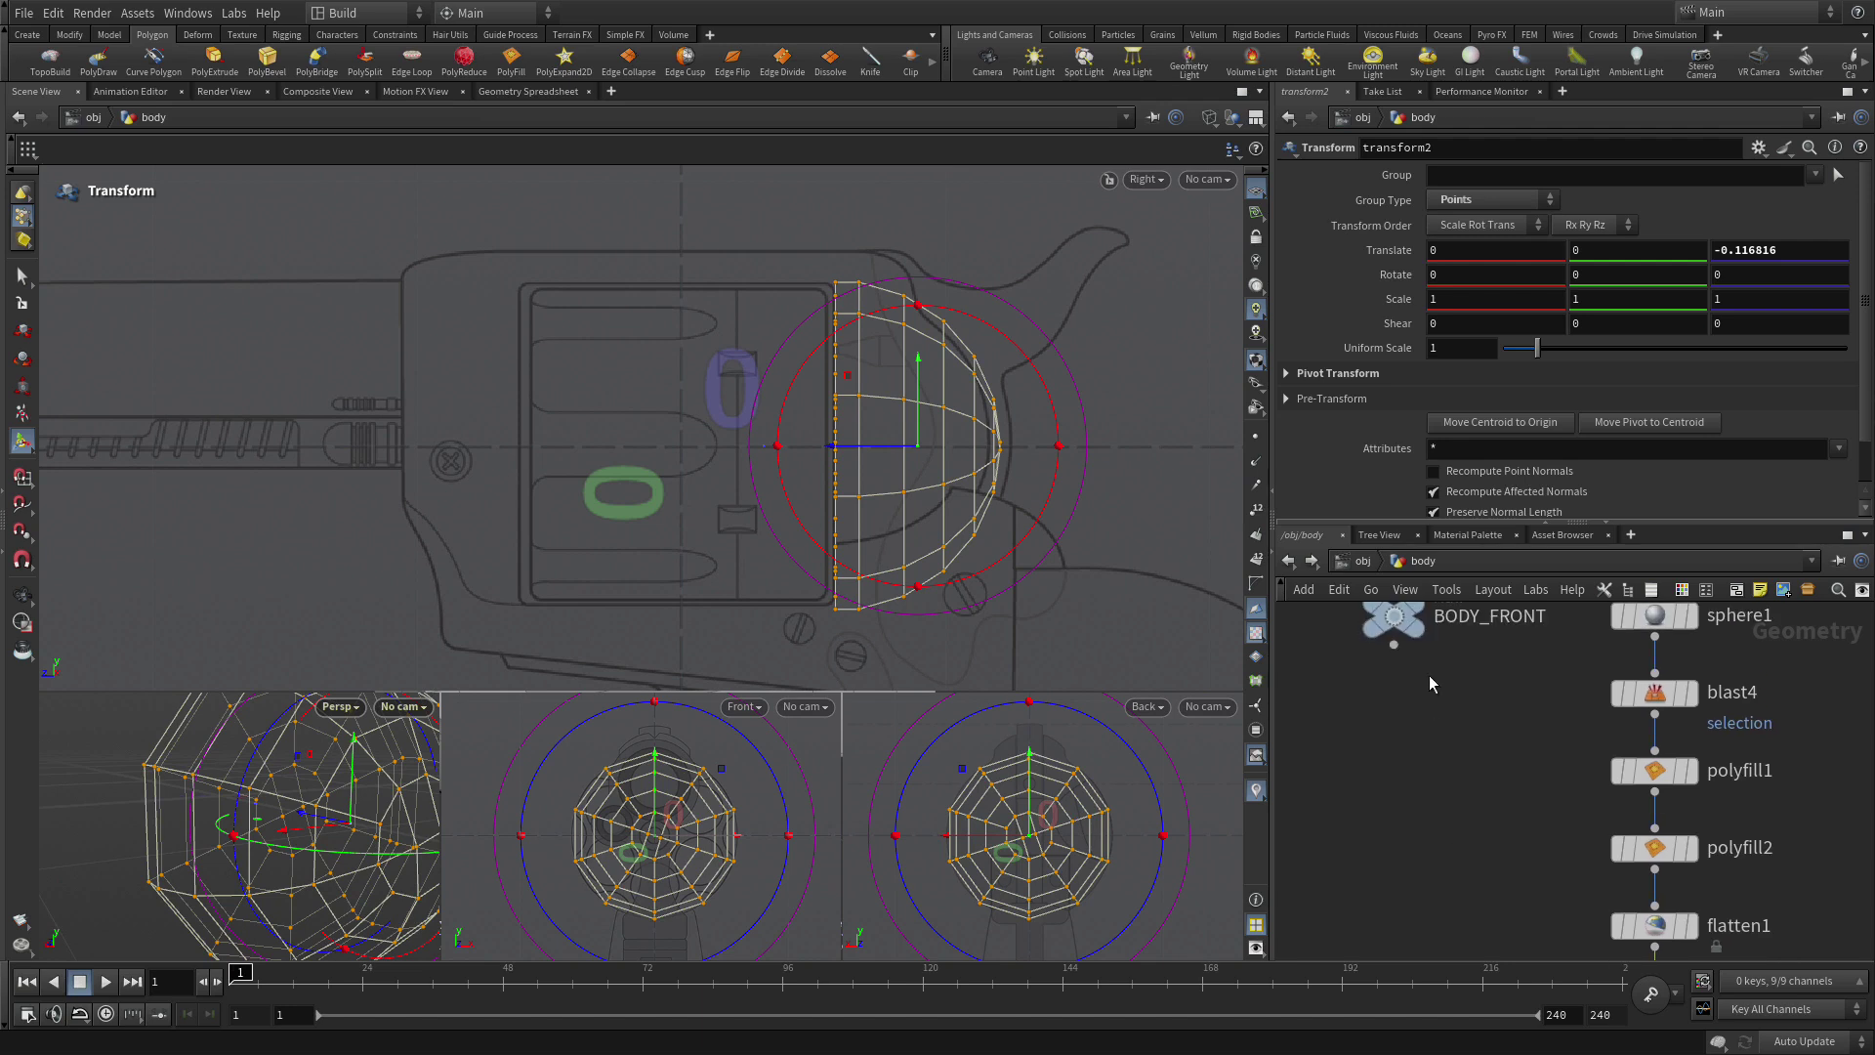
{"action": "left_click_drag", "start_coordinate": [1389, 625], "coordinate": [1401, 901]}
{"action": "middle_click_drag", "start_coordinate": [1435, 824], "coordinate": [1436, 652]}
{"action": "mouse_move", "coordinate": [1432, 728]}
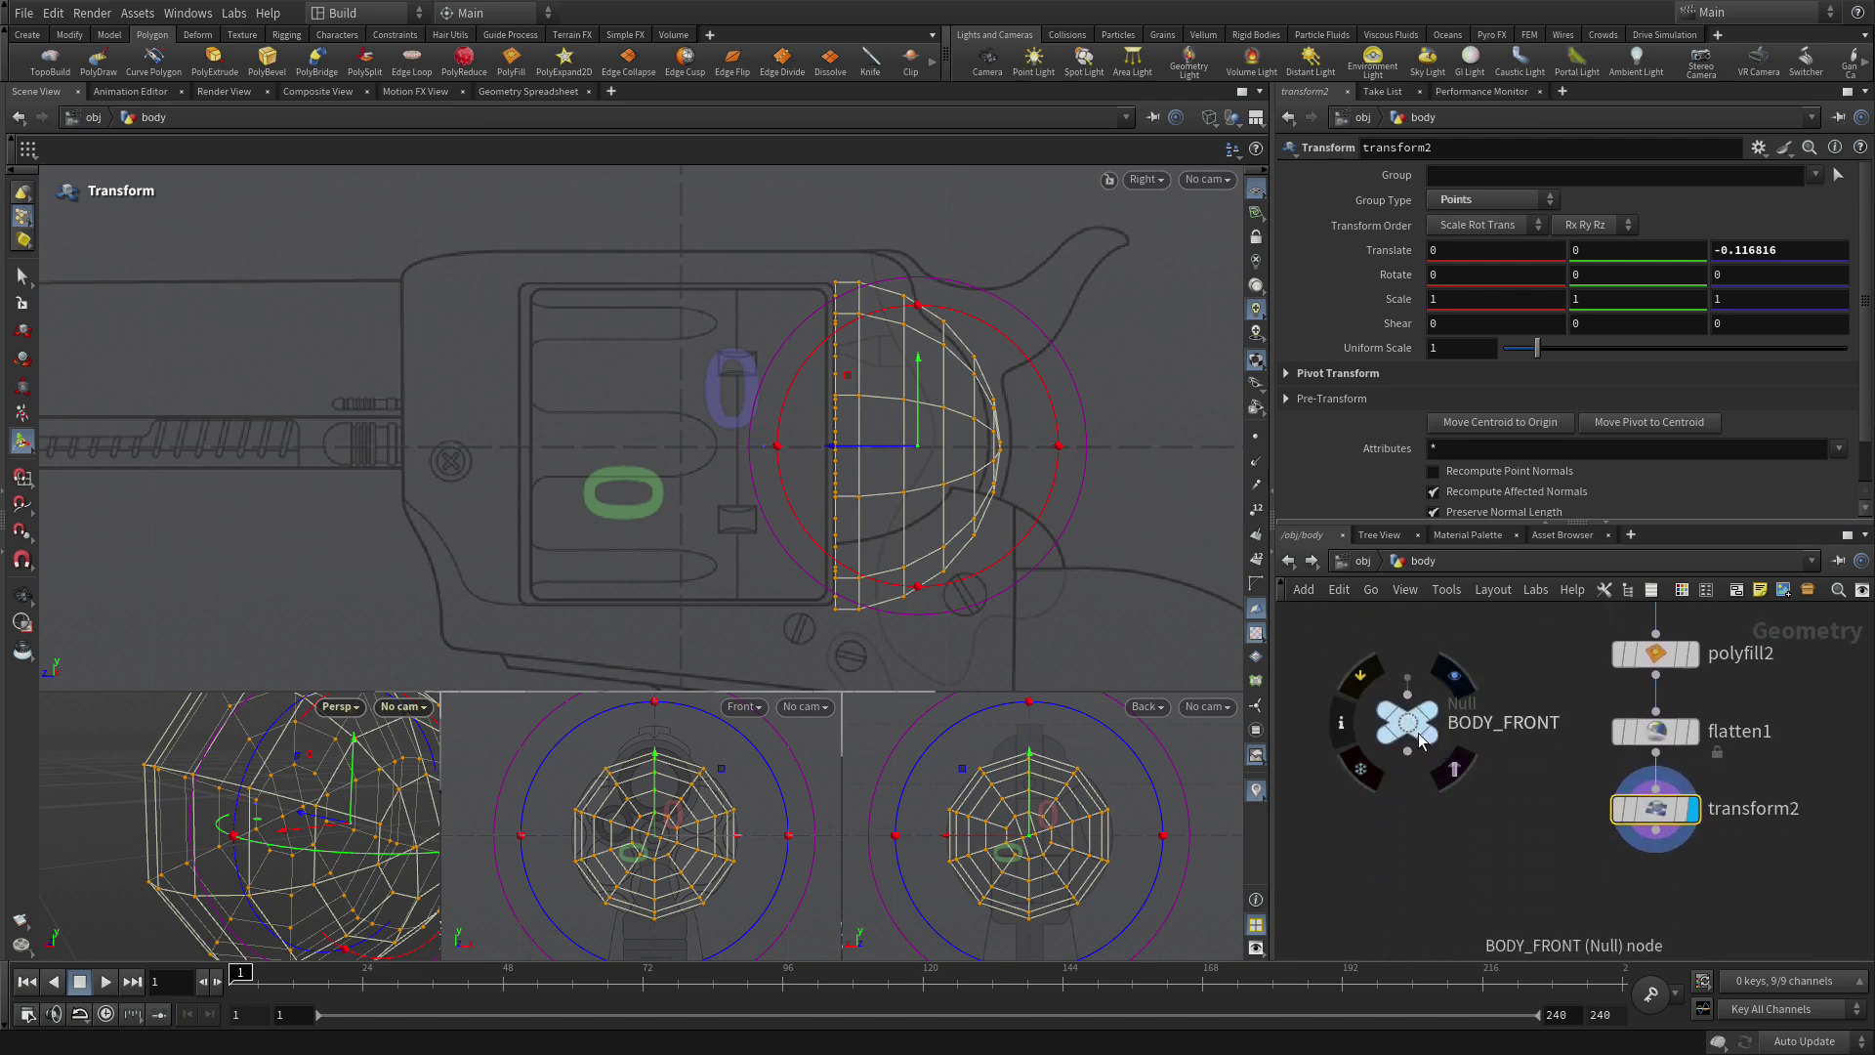
{"action": "left_click", "coordinate": [1458, 771]}
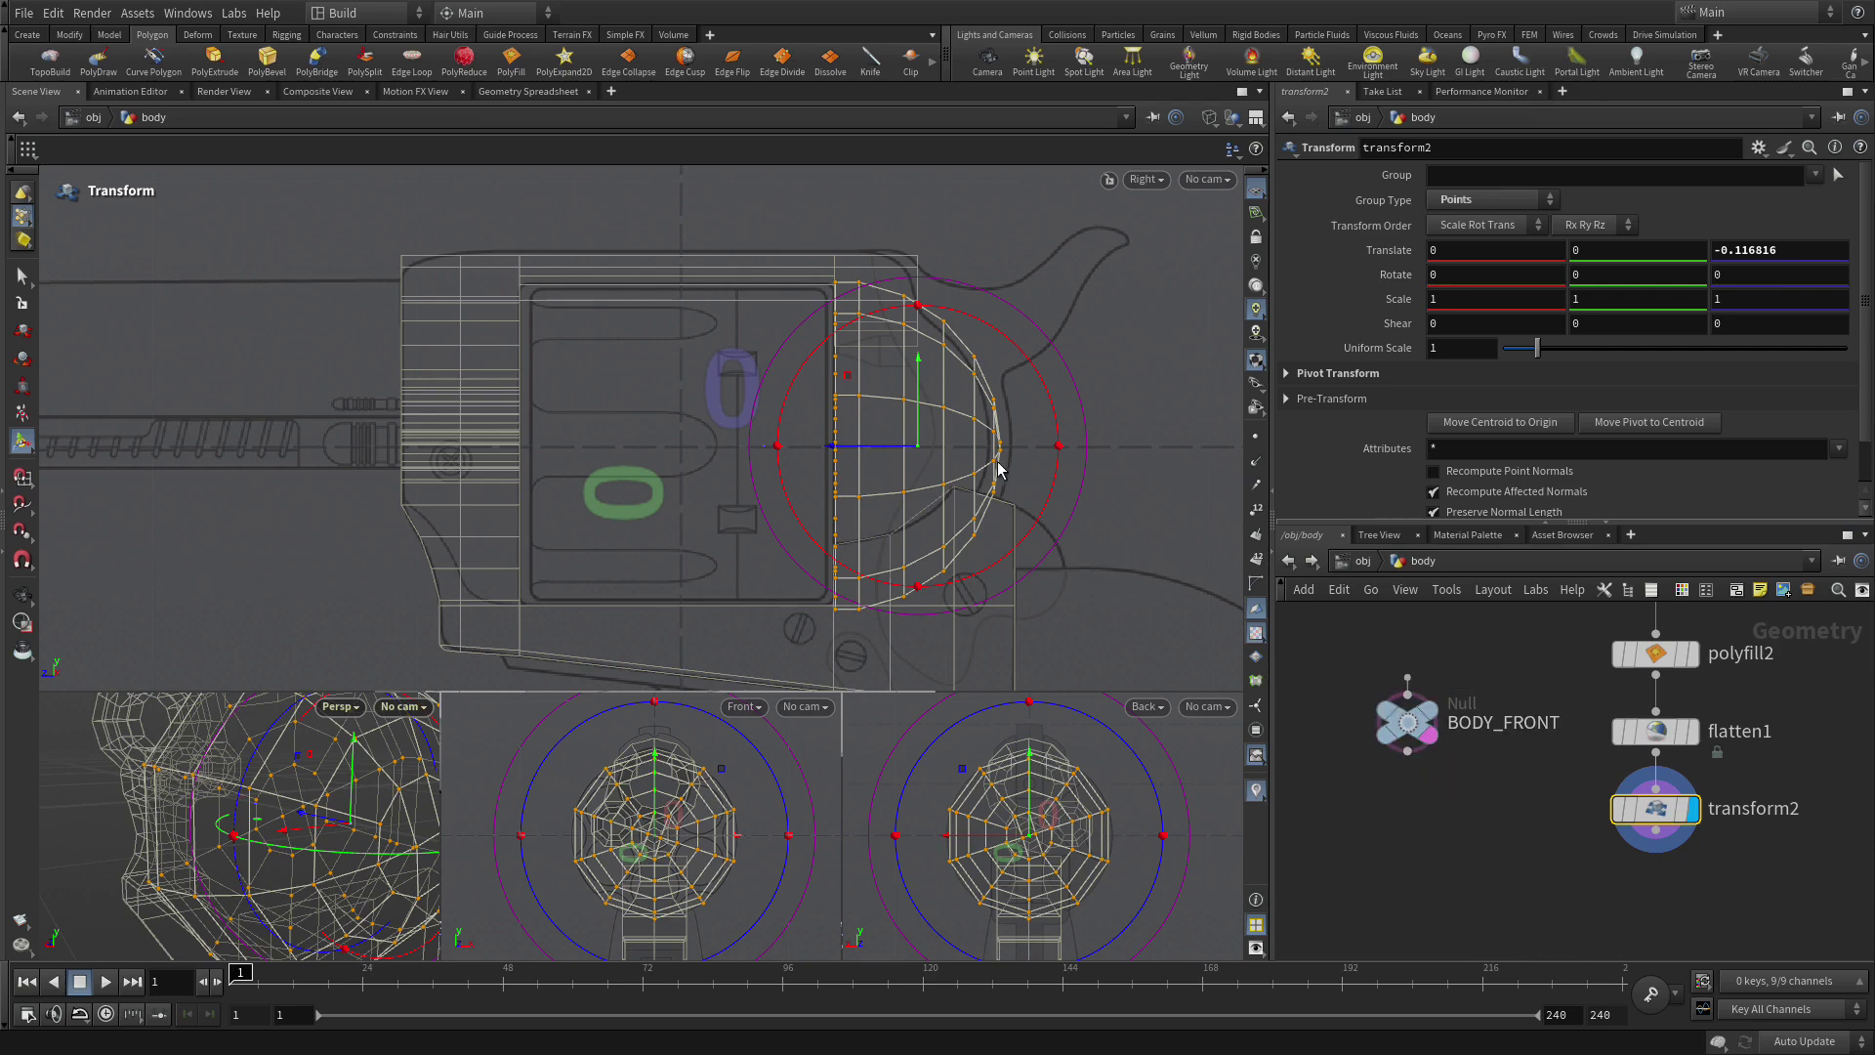
Fine-tune the half dome's Translate Z to about -0.117.
{"action": "scroll", "coordinate": [935, 408], "scroll_direction": "up", "scroll_amount": 5}
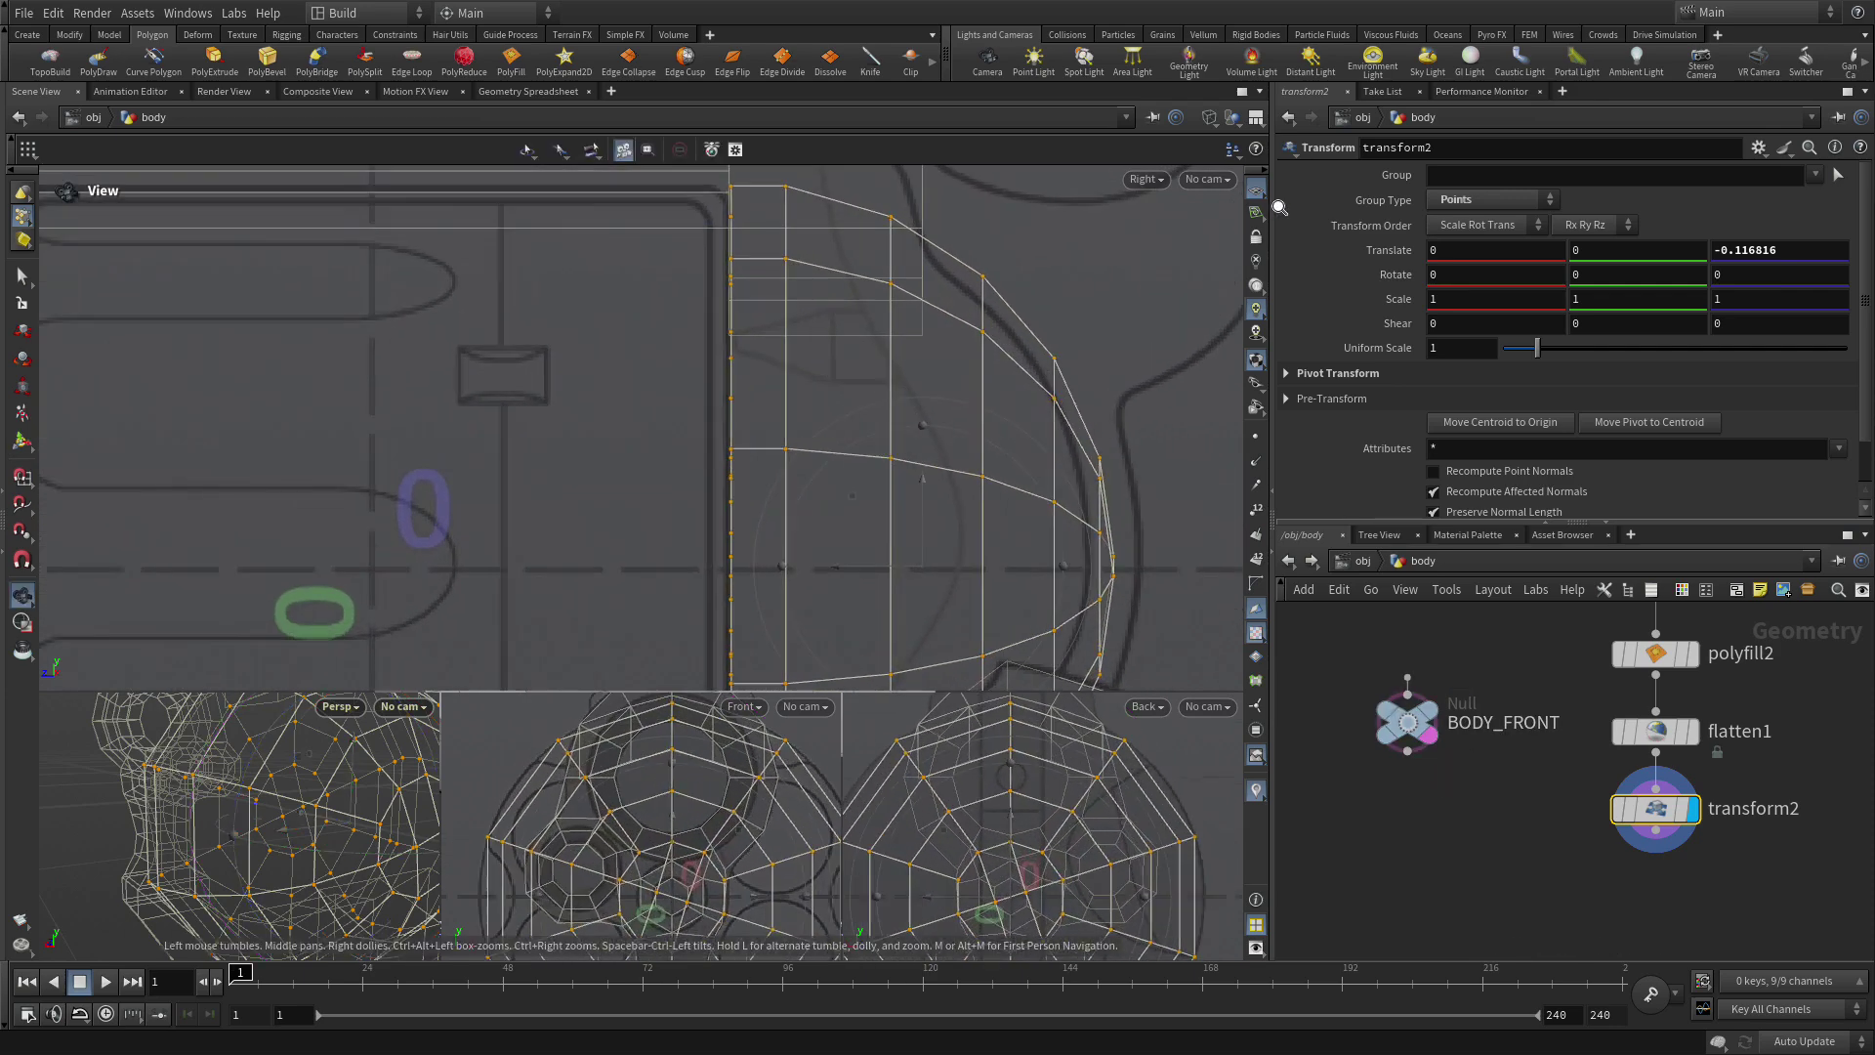
{"action": "left_click_drag", "start_coordinate": [849, 582], "coordinate": [848, 580]}
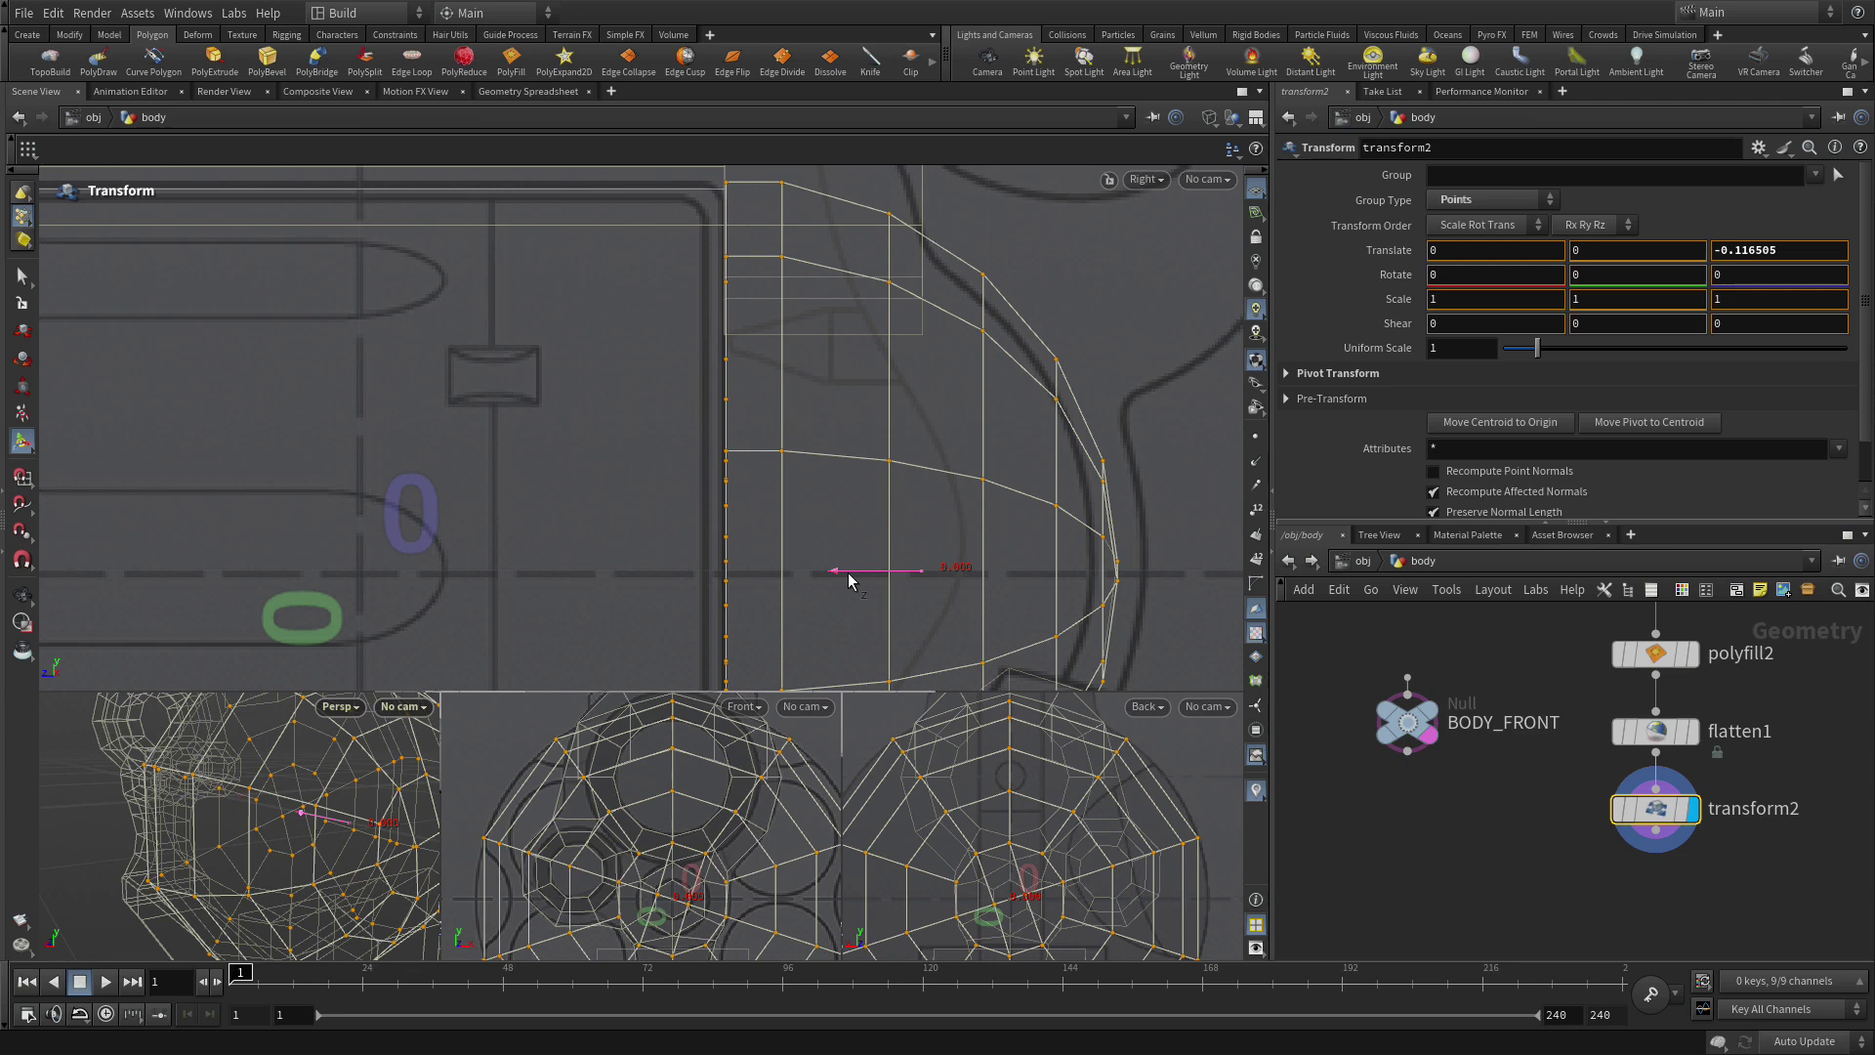
{"action": "left_click_drag", "start_coordinate": [852, 578], "coordinate": [840, 546]}
{"action": "key", "text": "r"}
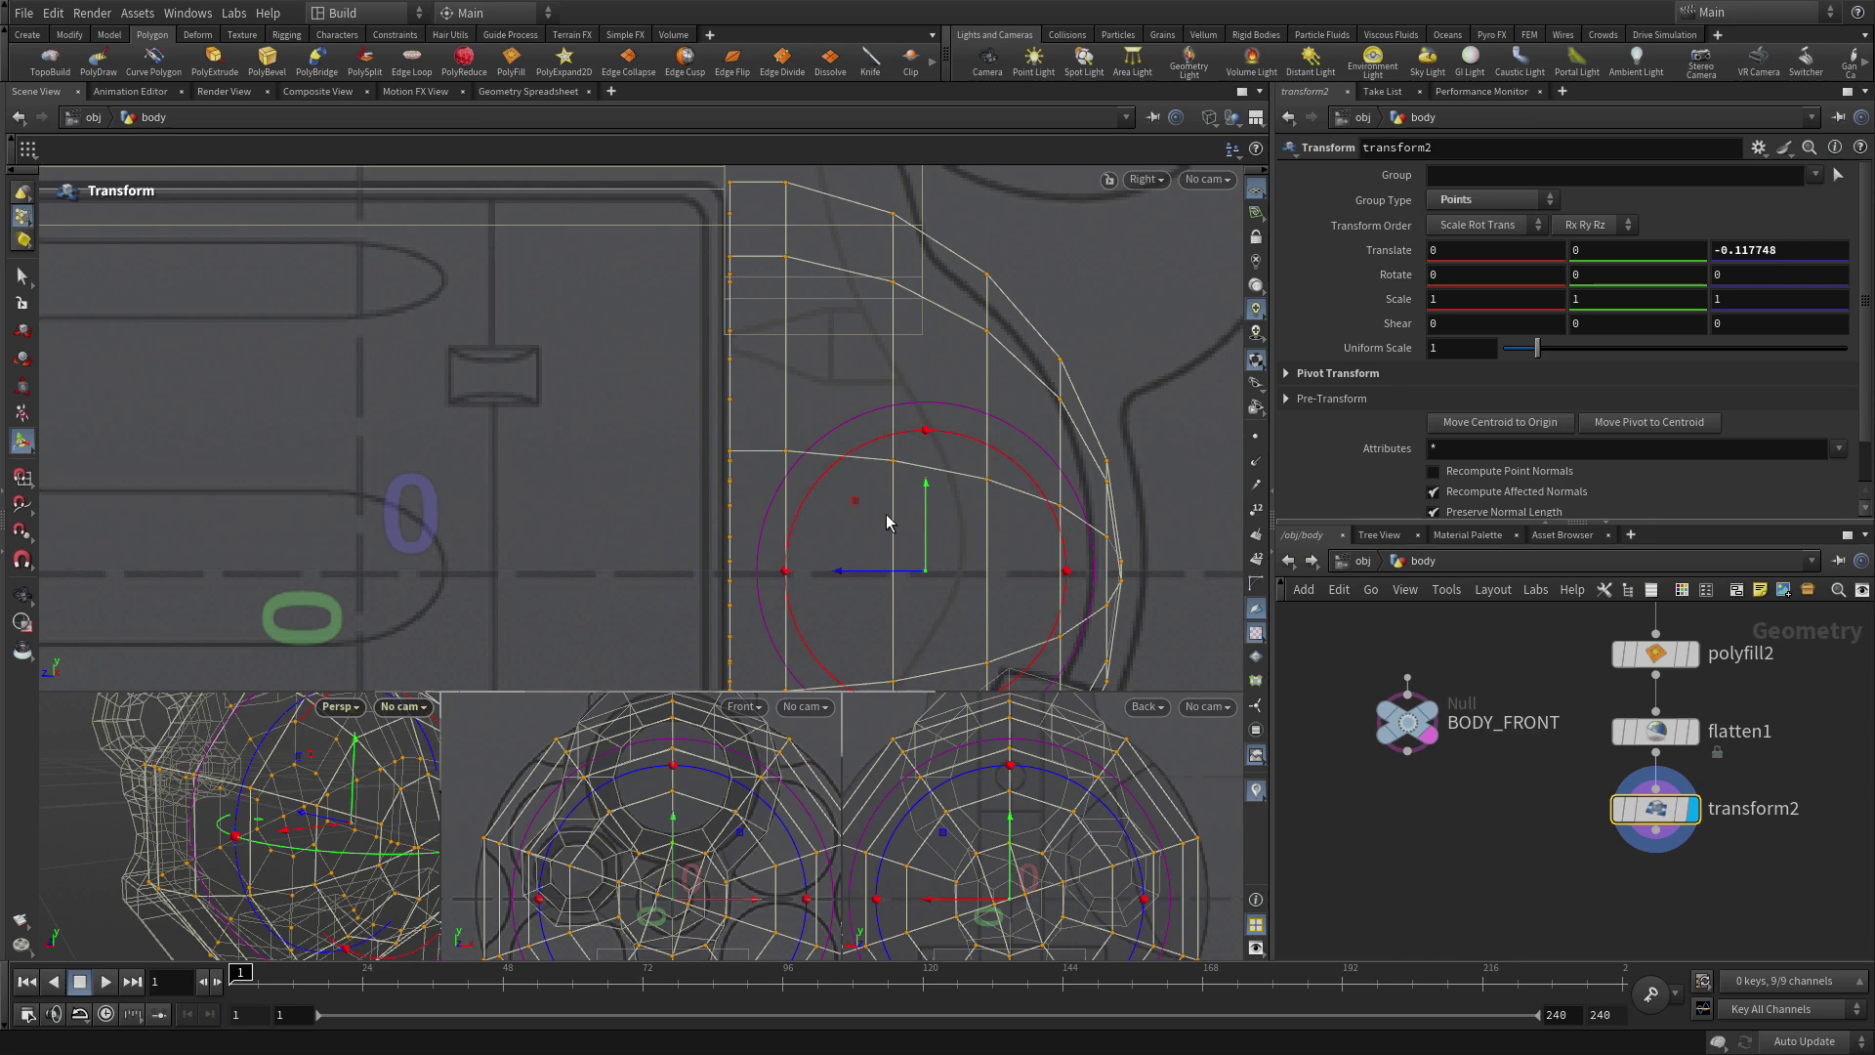
{"action": "left_click_drag", "start_coordinate": [865, 580], "coordinate": [862, 574]}
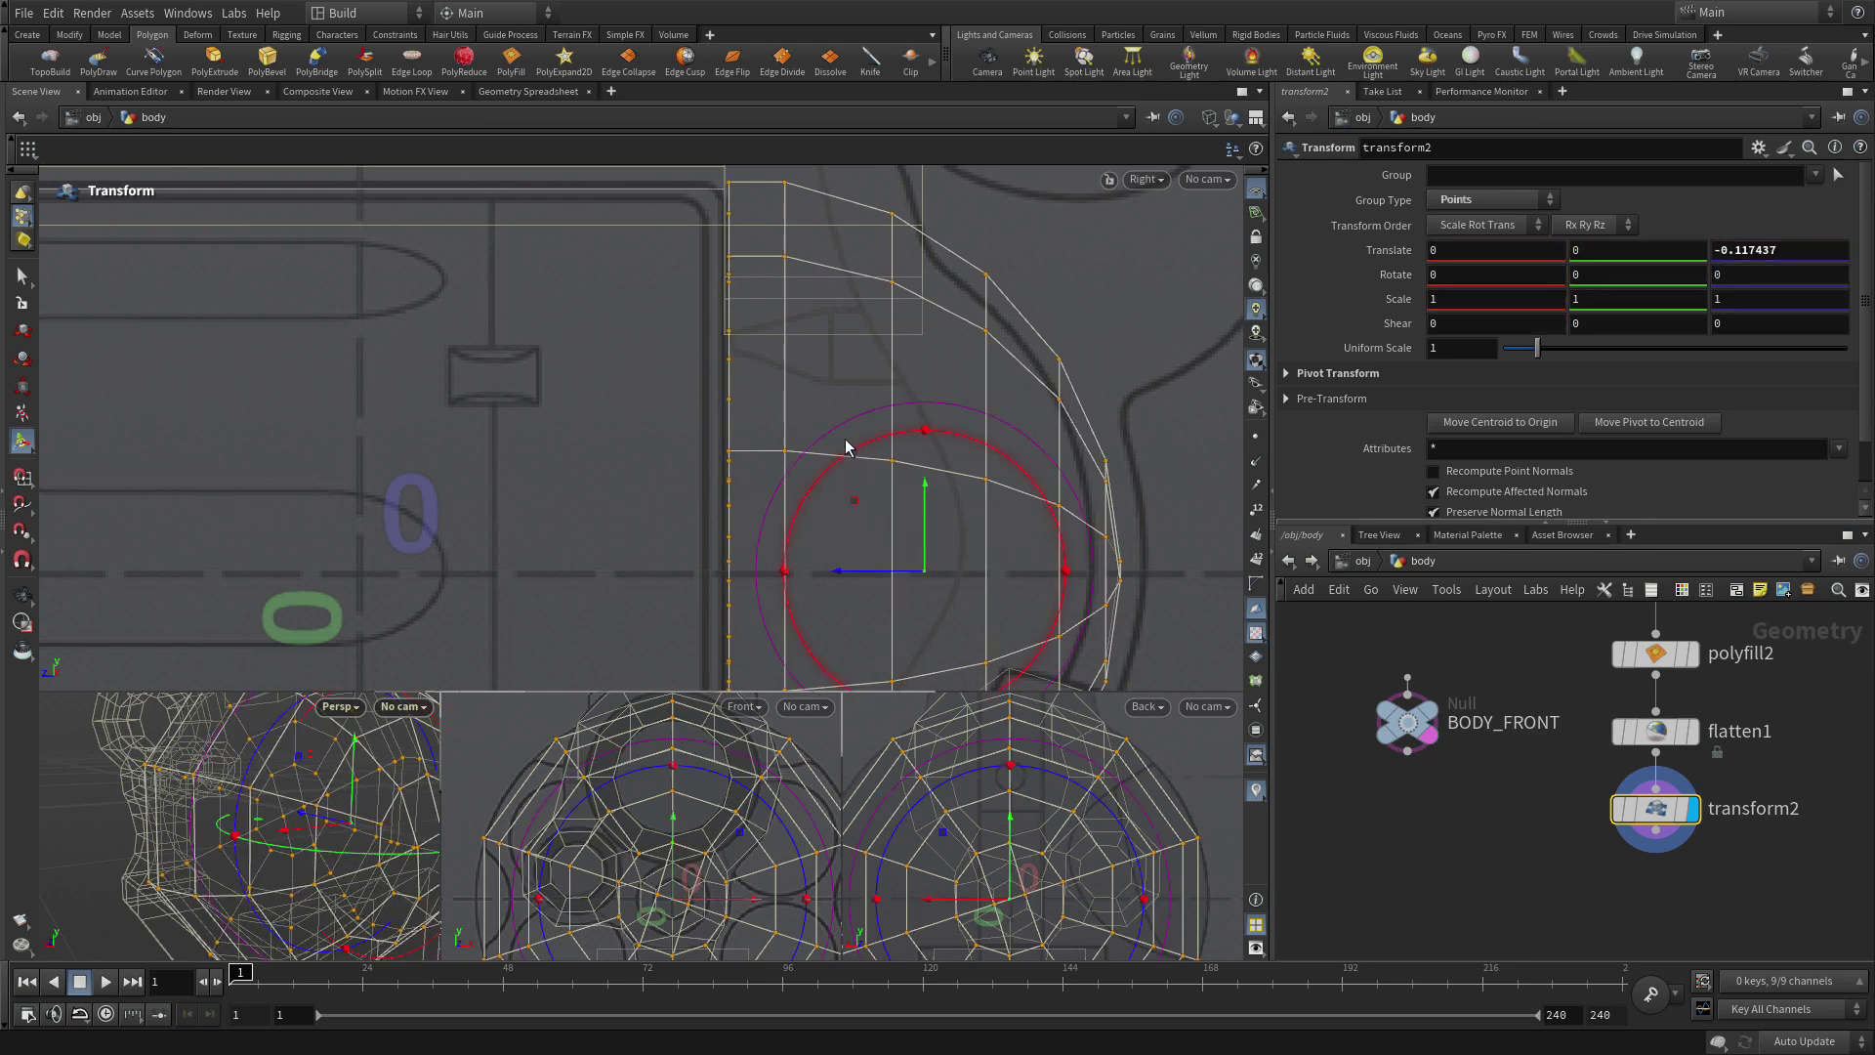
{"action": "scroll", "coordinate": [998, 444], "scroll_direction": "down", "scroll_amount": 5}
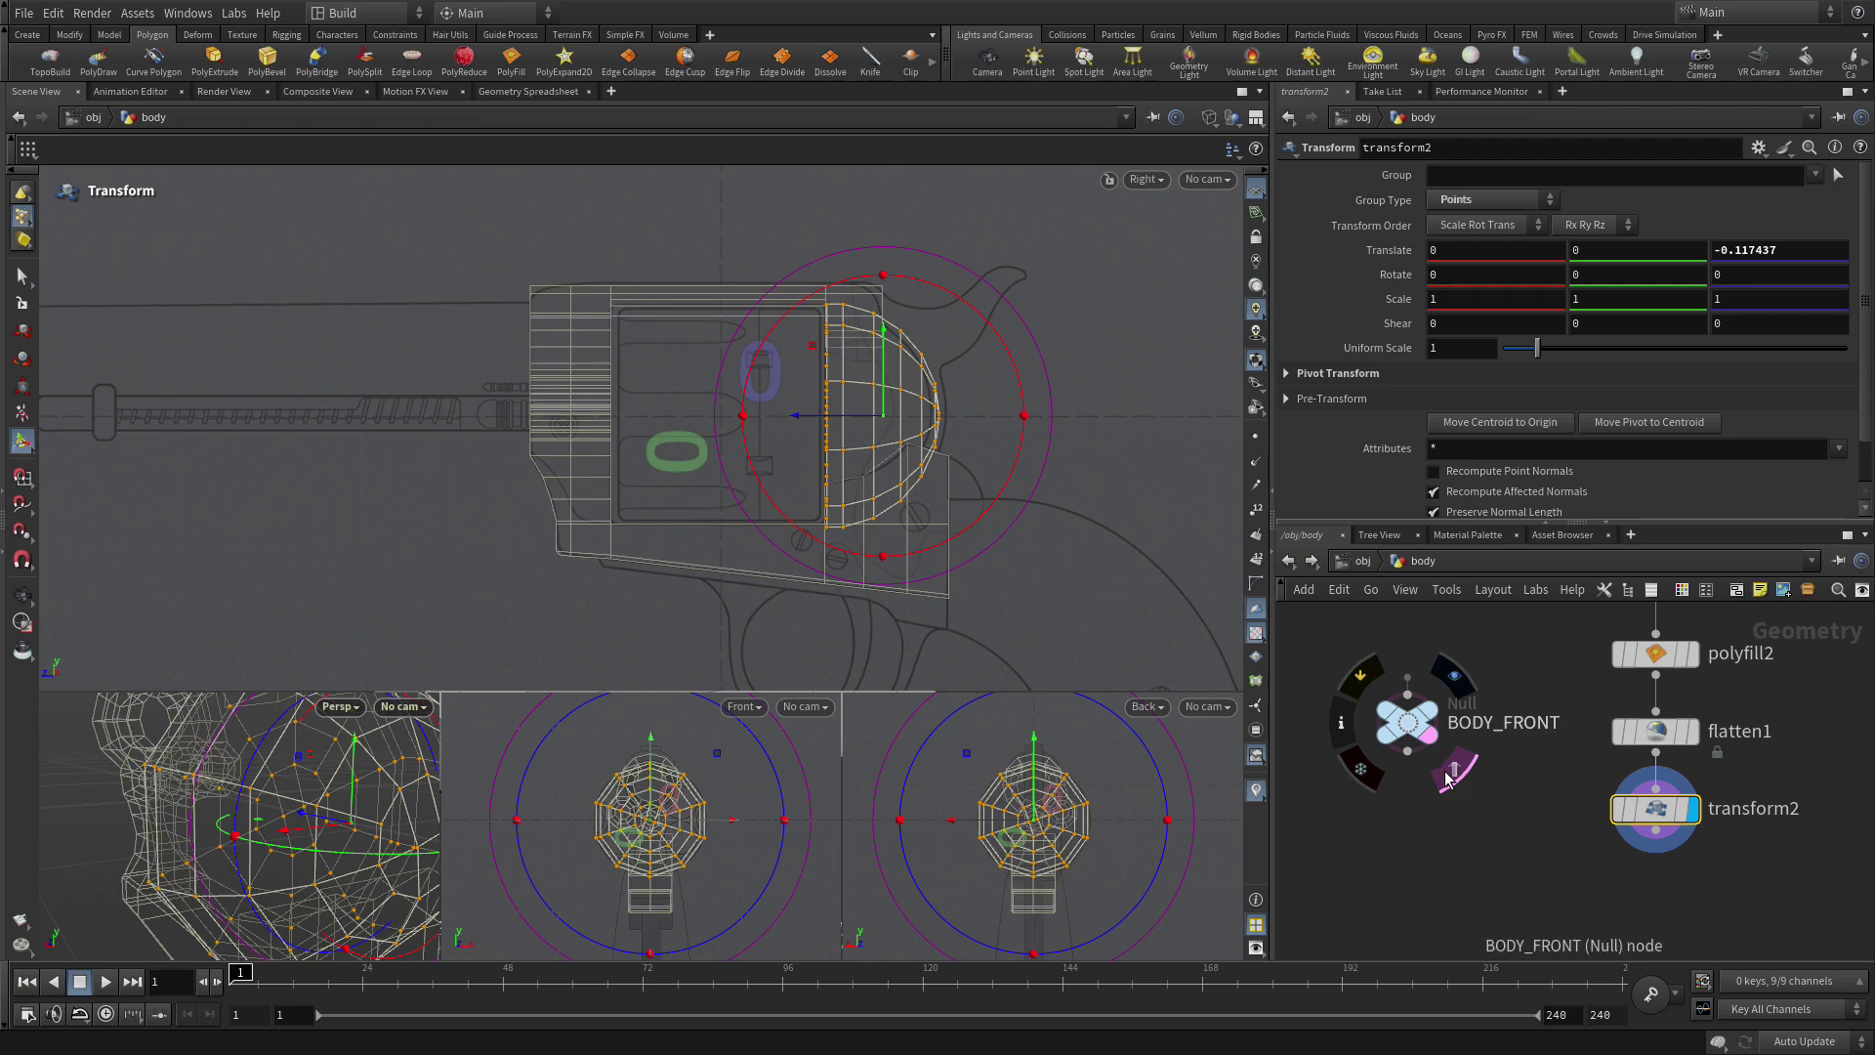
Enlarge the back view to fill the workspace and centre it on the patch.
{"action": "key", "text": "Escape"}
{"action": "scroll", "coordinate": [1113, 762], "scroll_direction": "up", "scroll_amount": 5}
{"action": "scroll", "coordinate": [1071, 780], "scroll_direction": "down", "scroll_amount": 3}
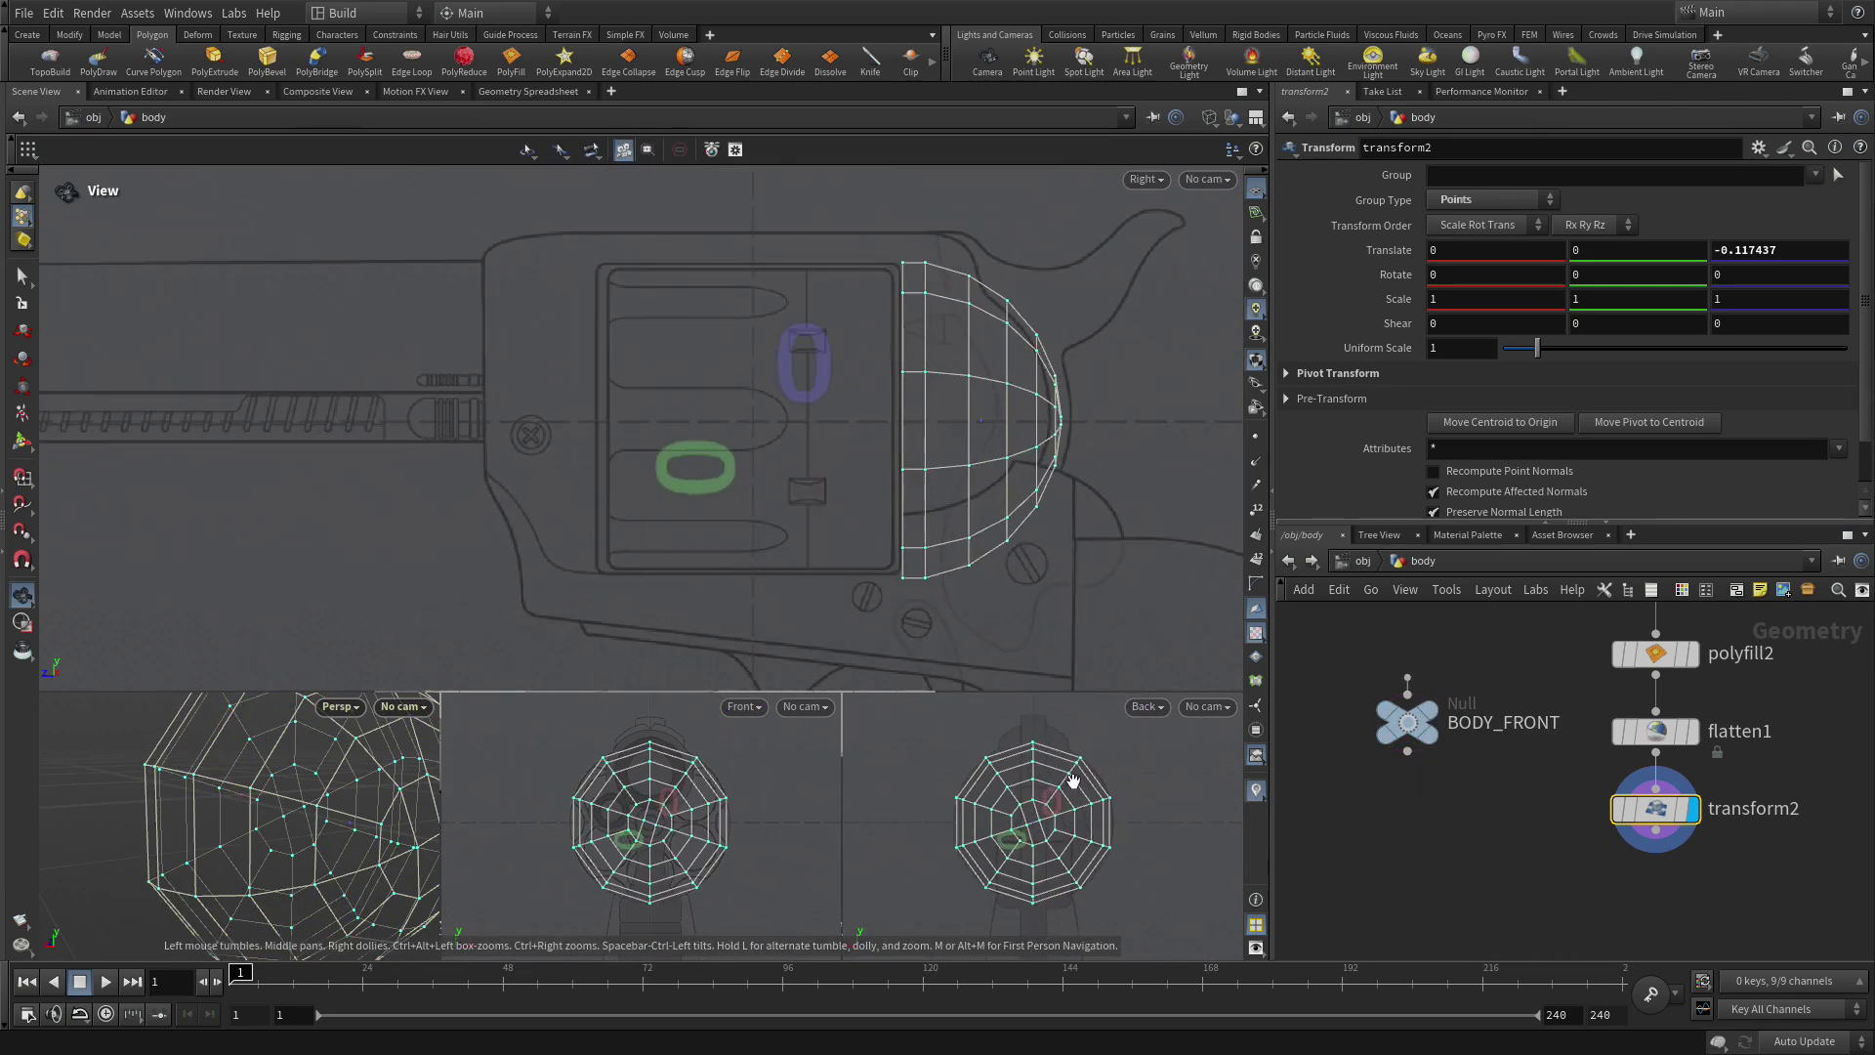
{"action": "key", "text": "space+b"}
{"action": "scroll", "coordinate": [659, 479], "scroll_direction": "up", "scroll_amount": 5}
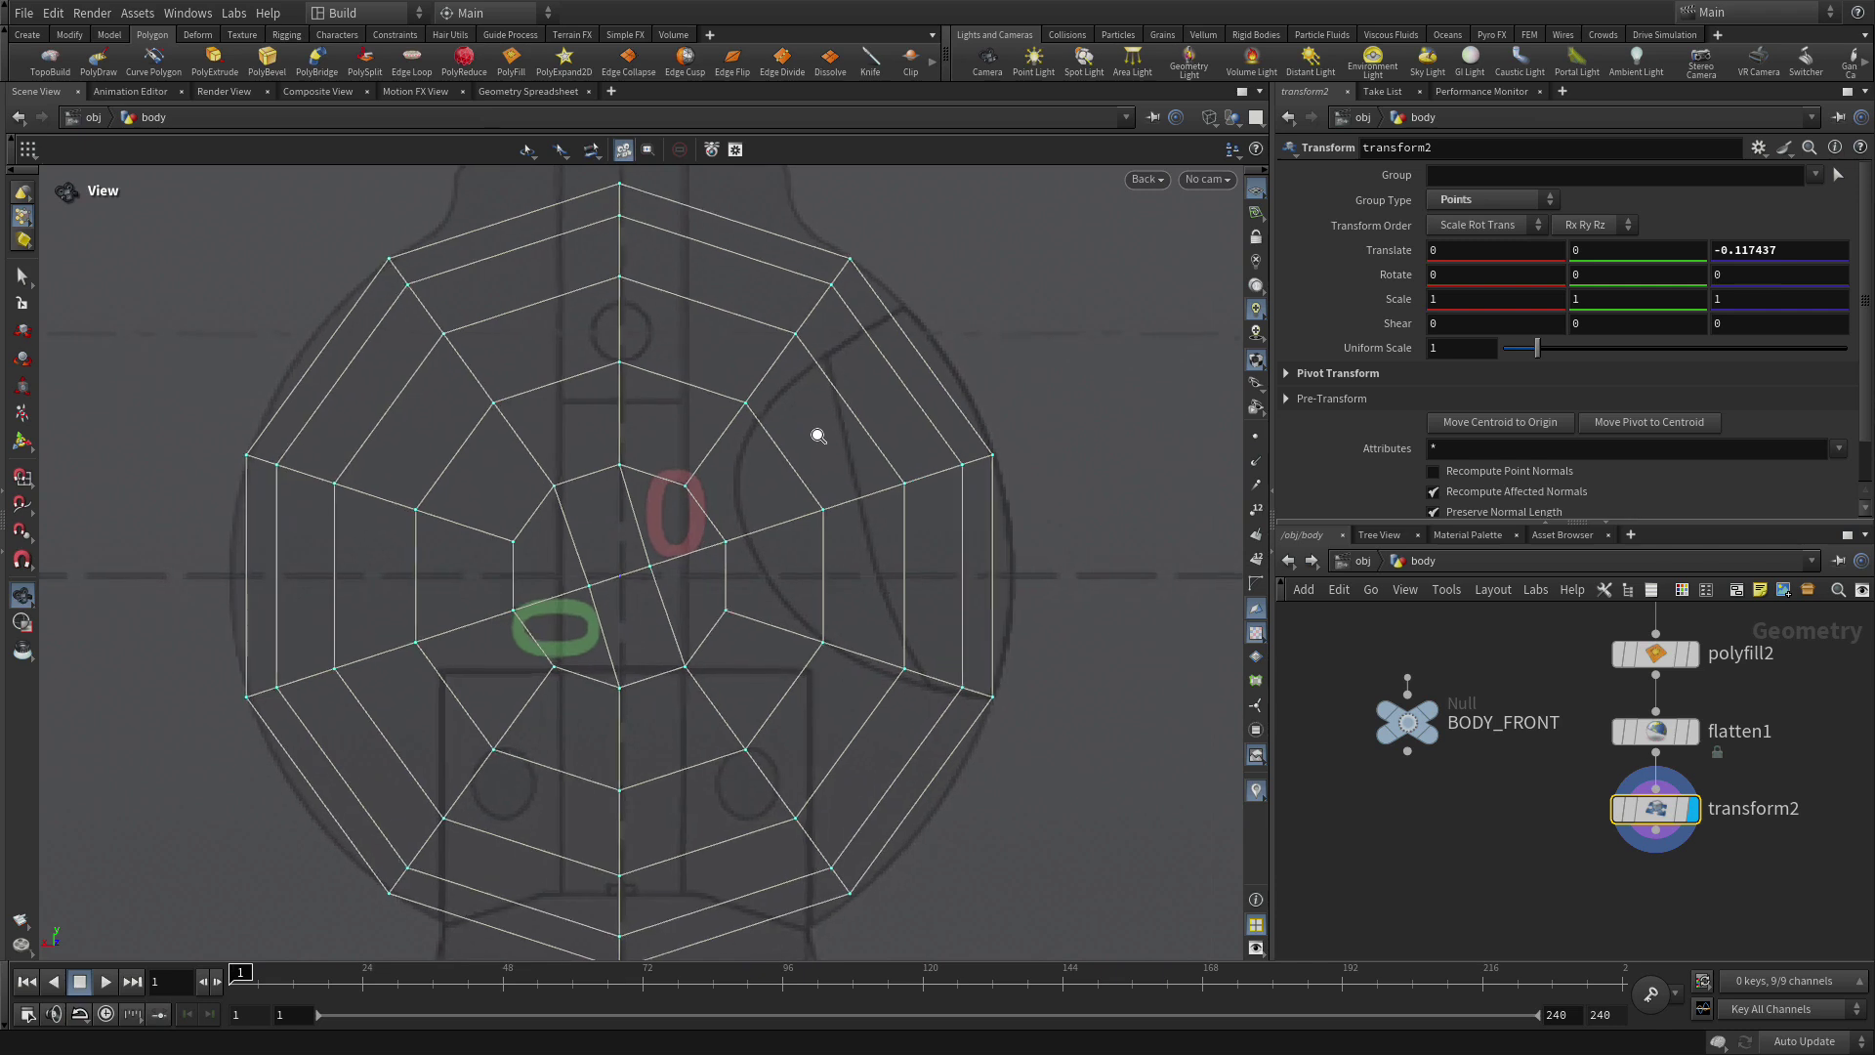
{"action": "middle_click_drag", "start_coordinate": [837, 435], "coordinate": [900, 519]}
{"action": "key", "text": "t"}
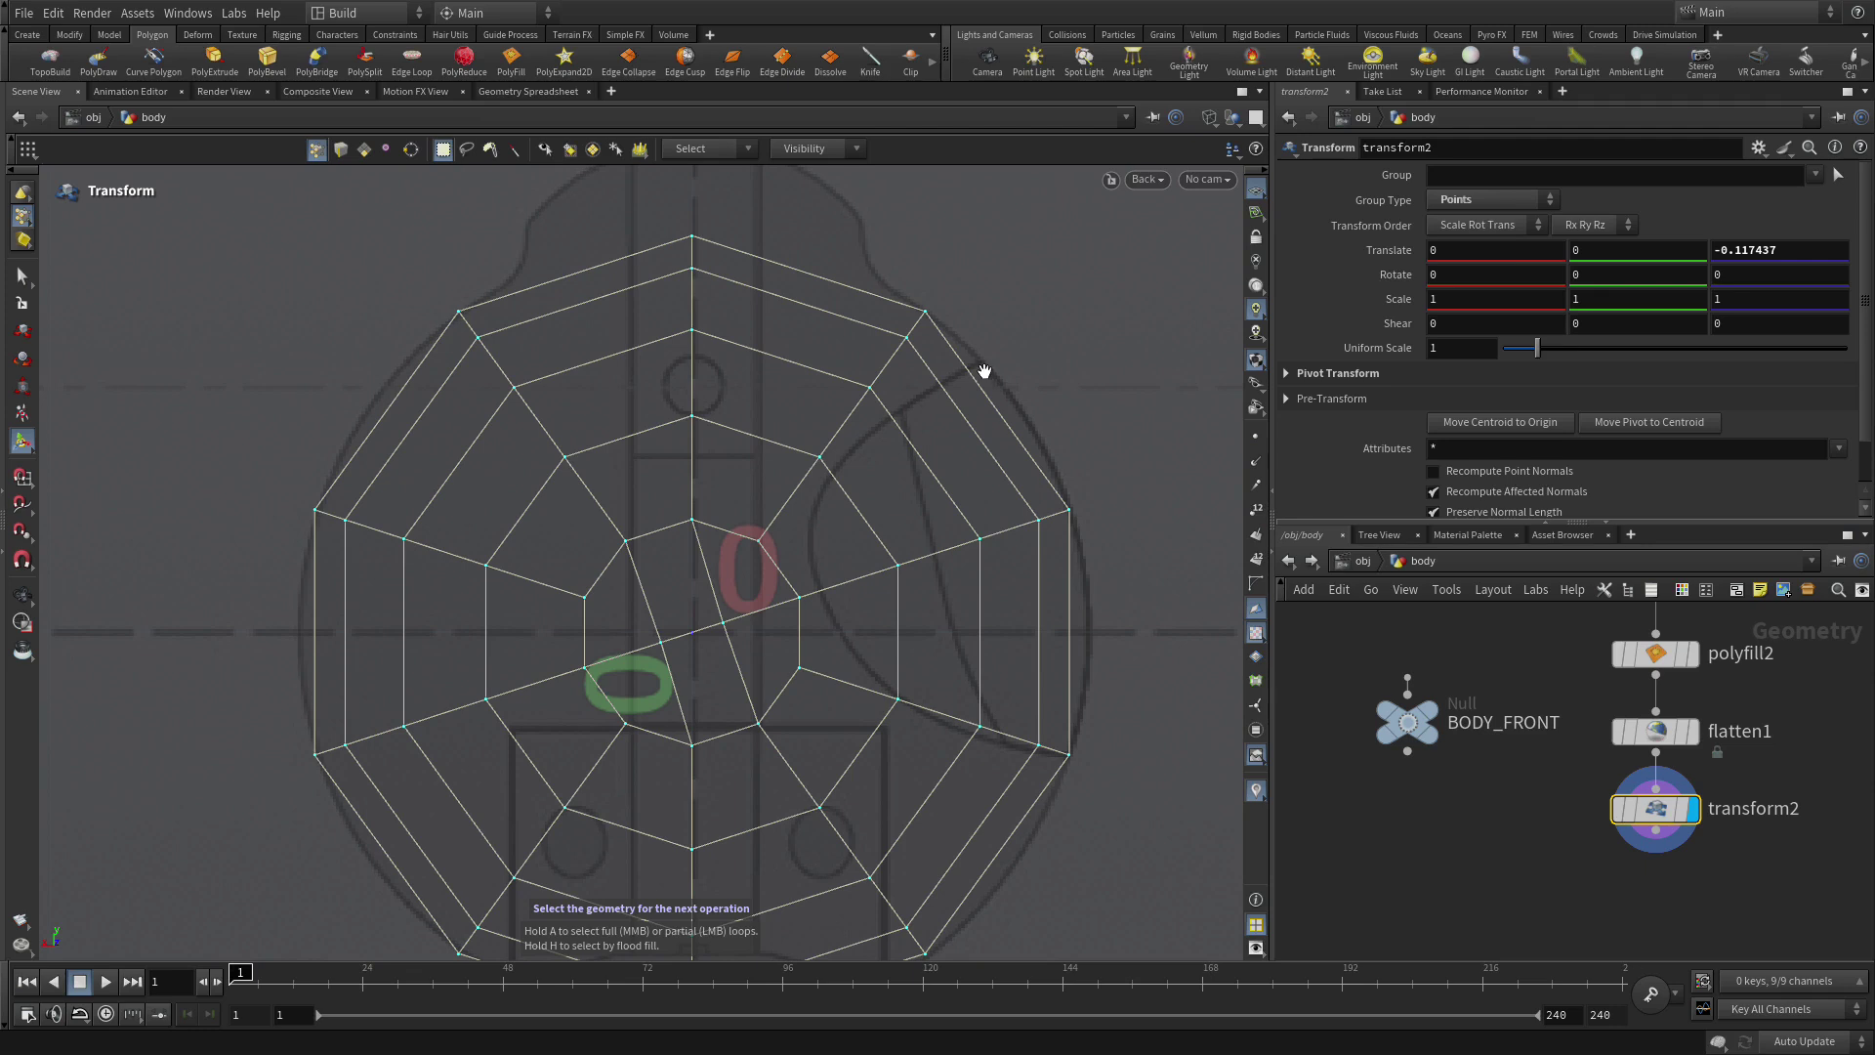
Move the inner and notch points toward the reference drawing's outline.
{"action": "left_click", "coordinate": [769, 633]}
{"action": "key", "text": "t"}
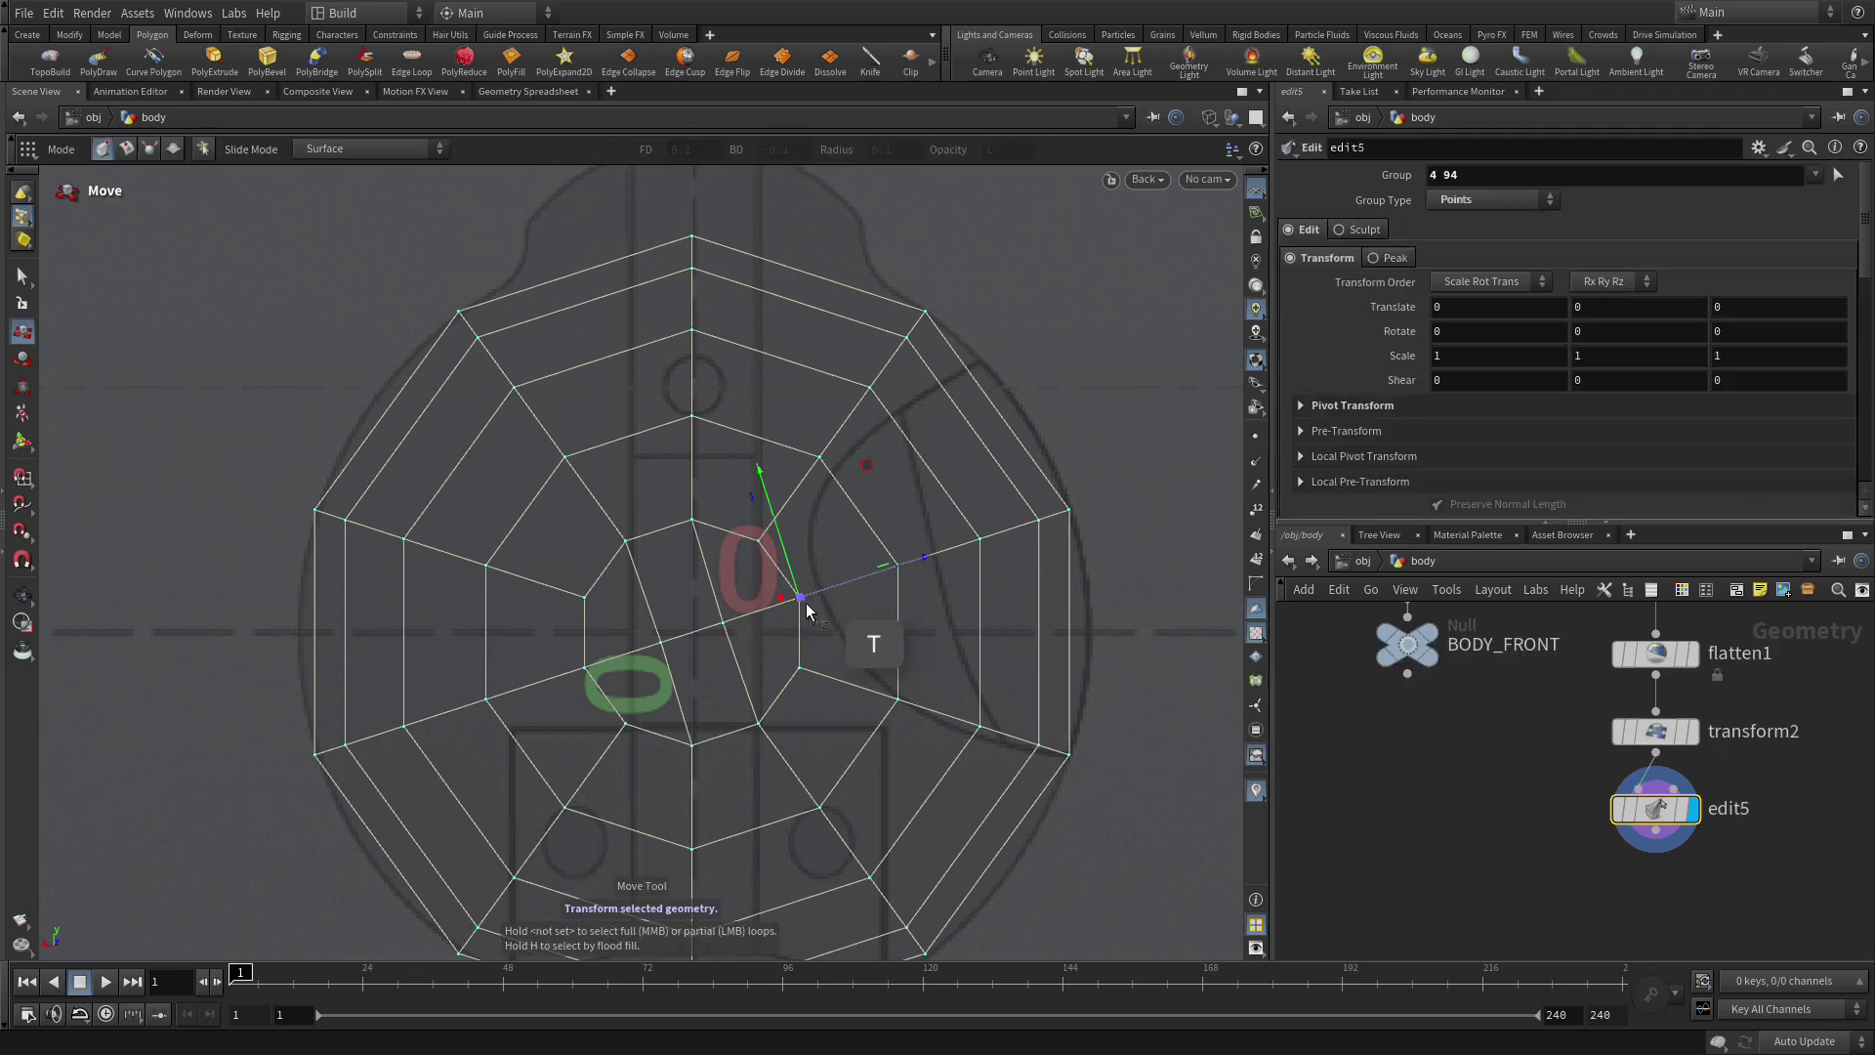
{"action": "right_click_drag", "start_coordinate": [803, 608], "coordinate": [1060, 580]}
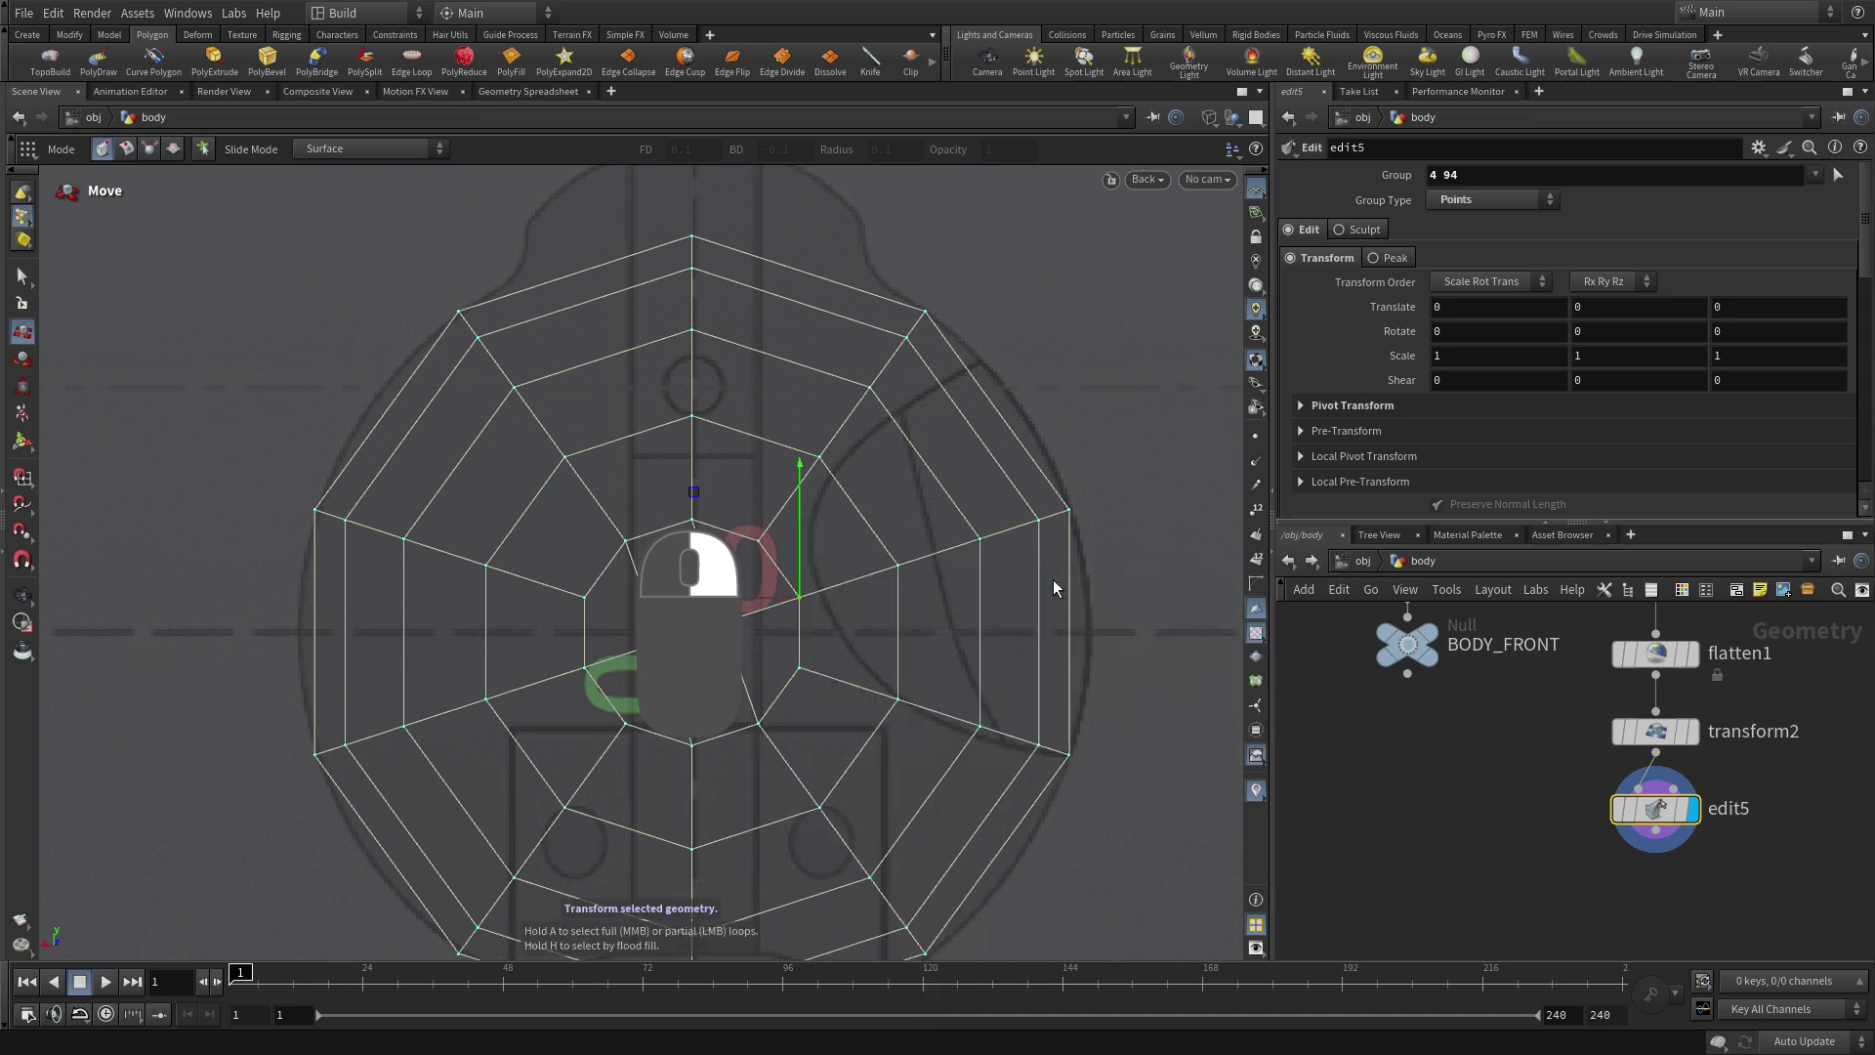
{"action": "left_click_drag", "start_coordinate": [800, 606], "coordinate": [809, 524]}
{"action": "left_click", "coordinate": [757, 548]}
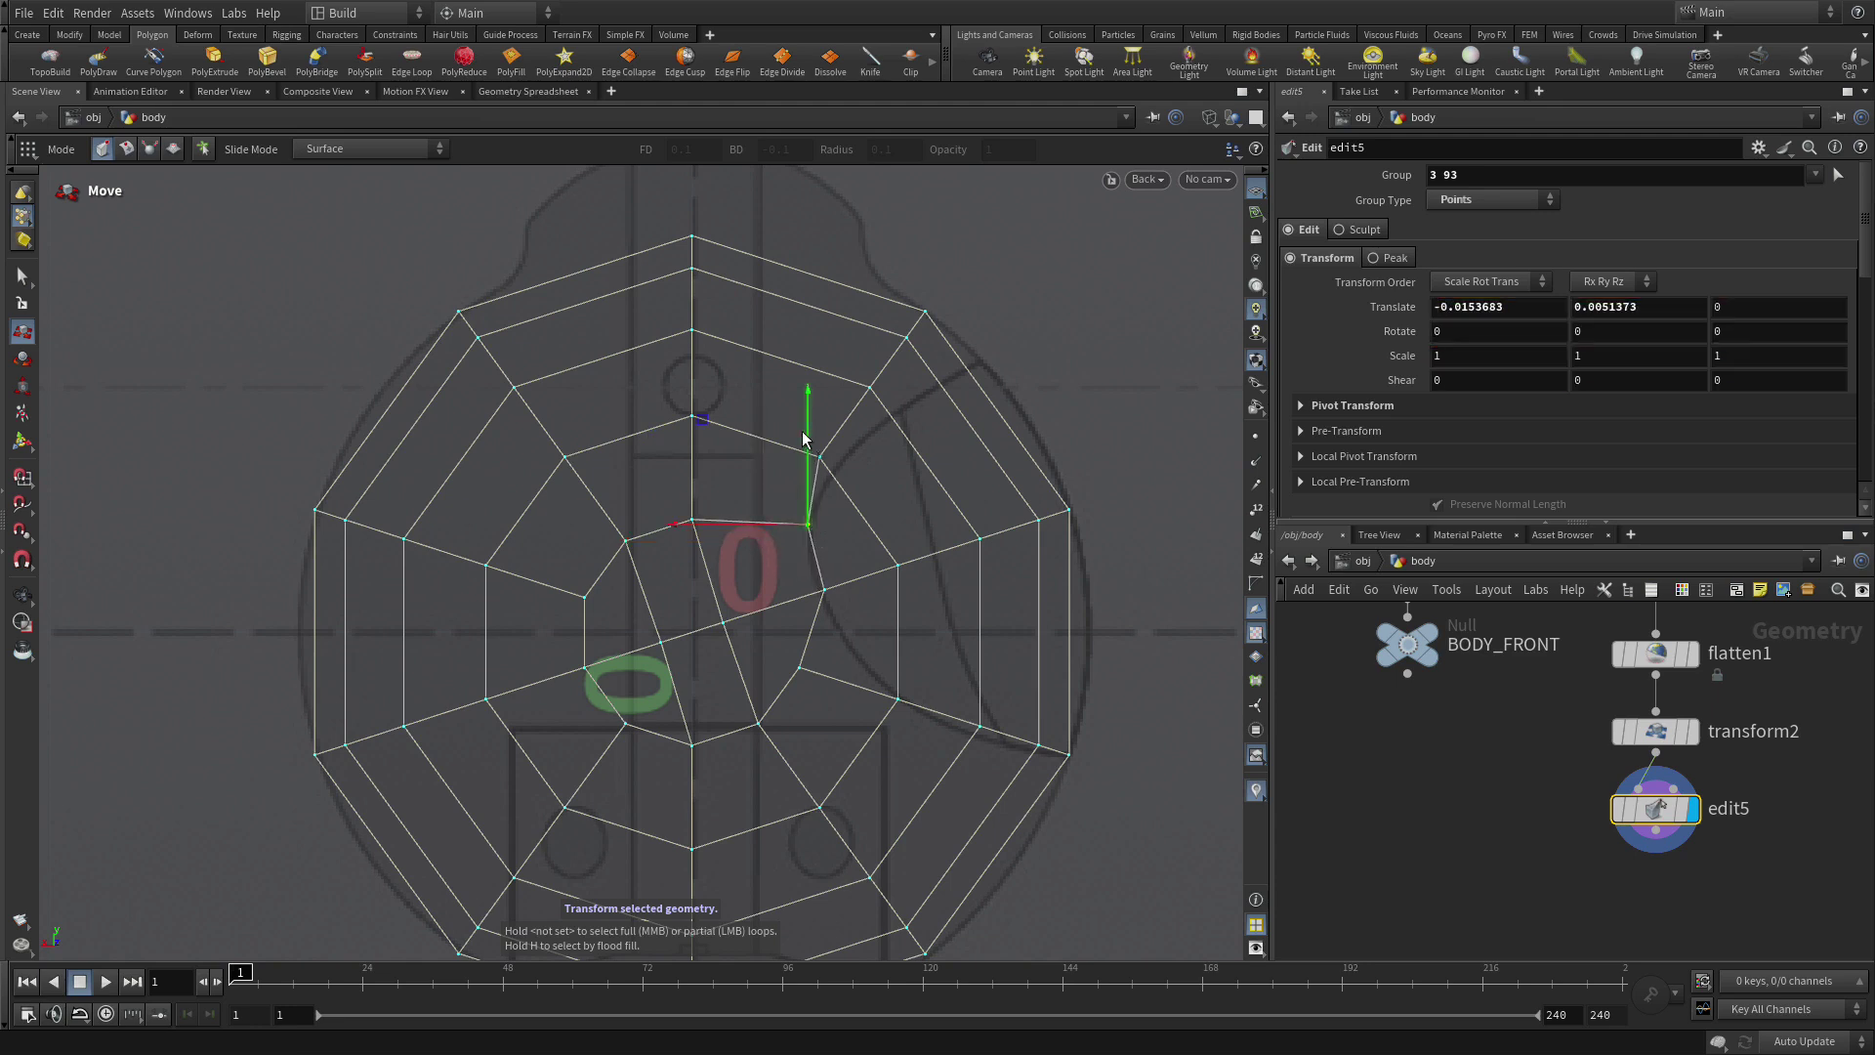
{"action": "mouse_move", "coordinate": [824, 460]}
{"action": "left_mouse_down"}
{"action": "mouse_move", "coordinate": [854, 460]}
{"action": "mouse_move", "coordinate": [838, 460]}
{"action": "left_mouse_up"}
{"action": "left_click_drag", "start_coordinate": [869, 387], "coordinate": [894, 412]}
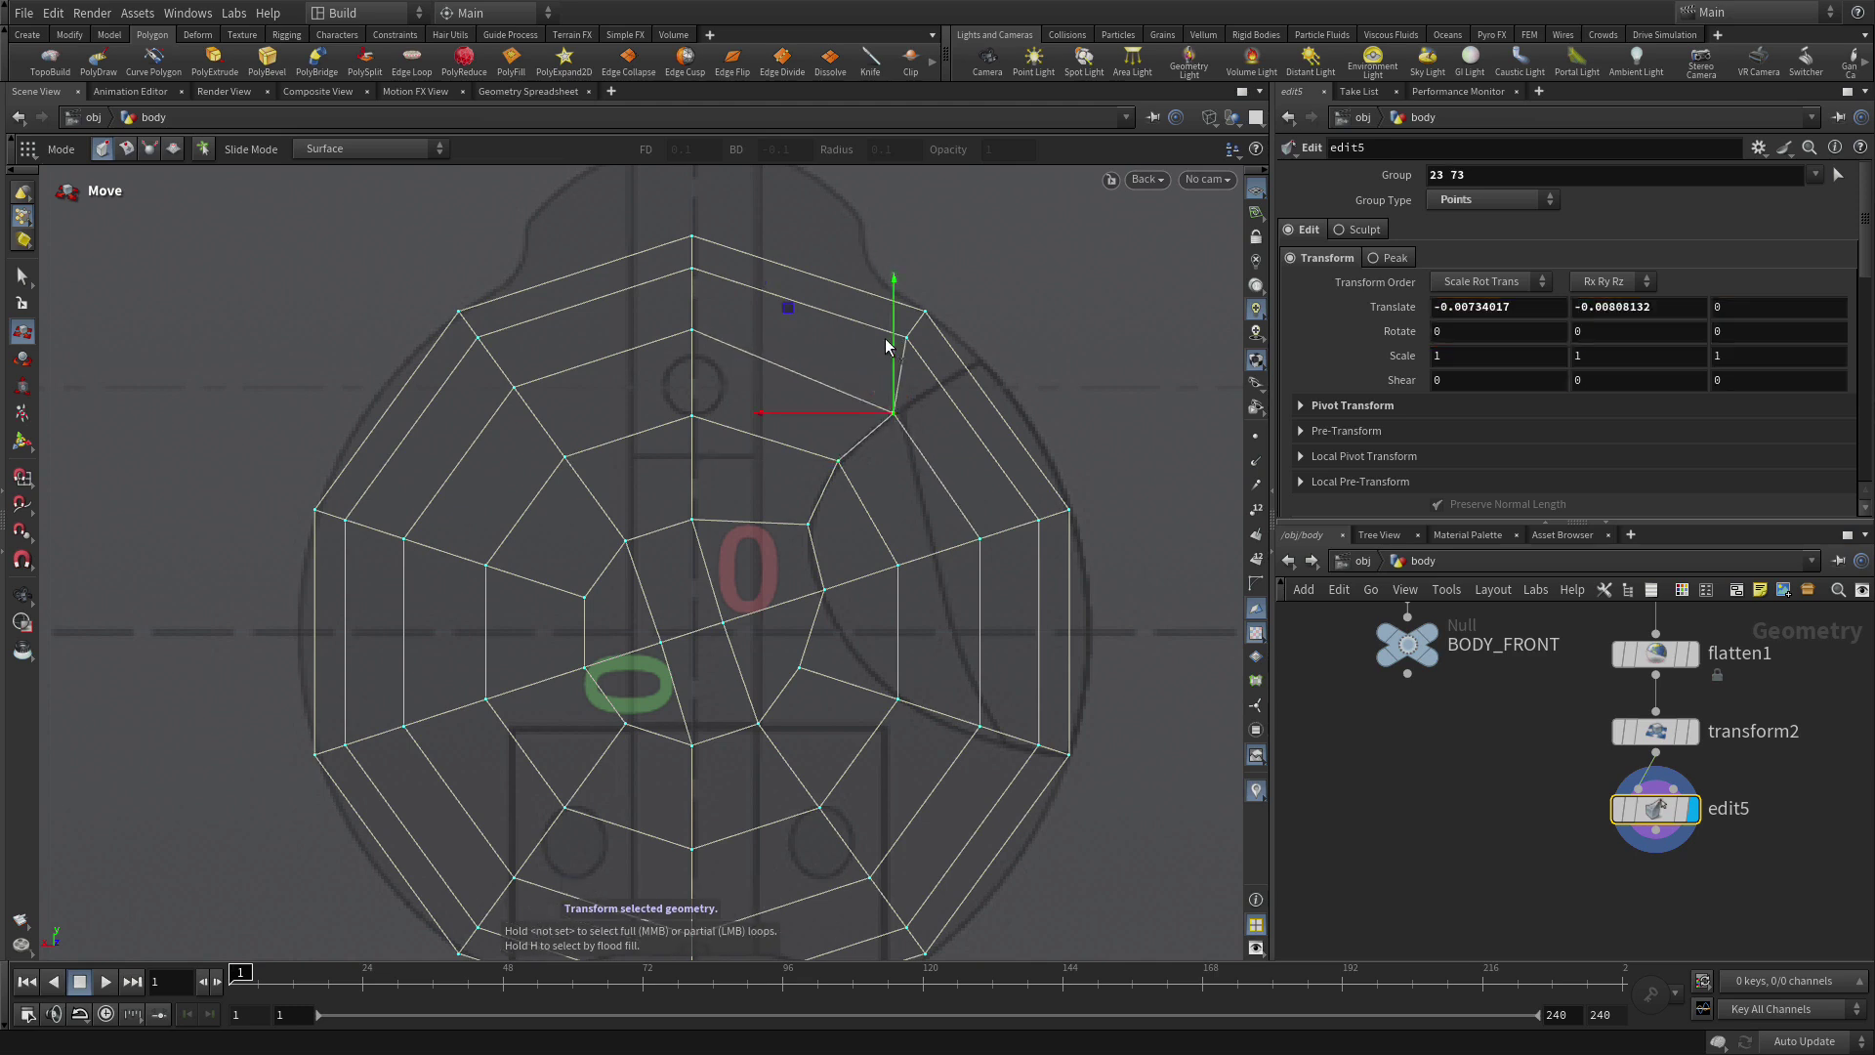
{"action": "left_click_drag", "start_coordinate": [907, 338], "coordinate": [943, 387]}
Shift the top-right, lower and inner notch points onto the reference outline.
{"action": "left_click", "coordinate": [925, 313]}
{"action": "left_click_drag", "start_coordinate": [925, 312], "coordinate": [989, 375]}
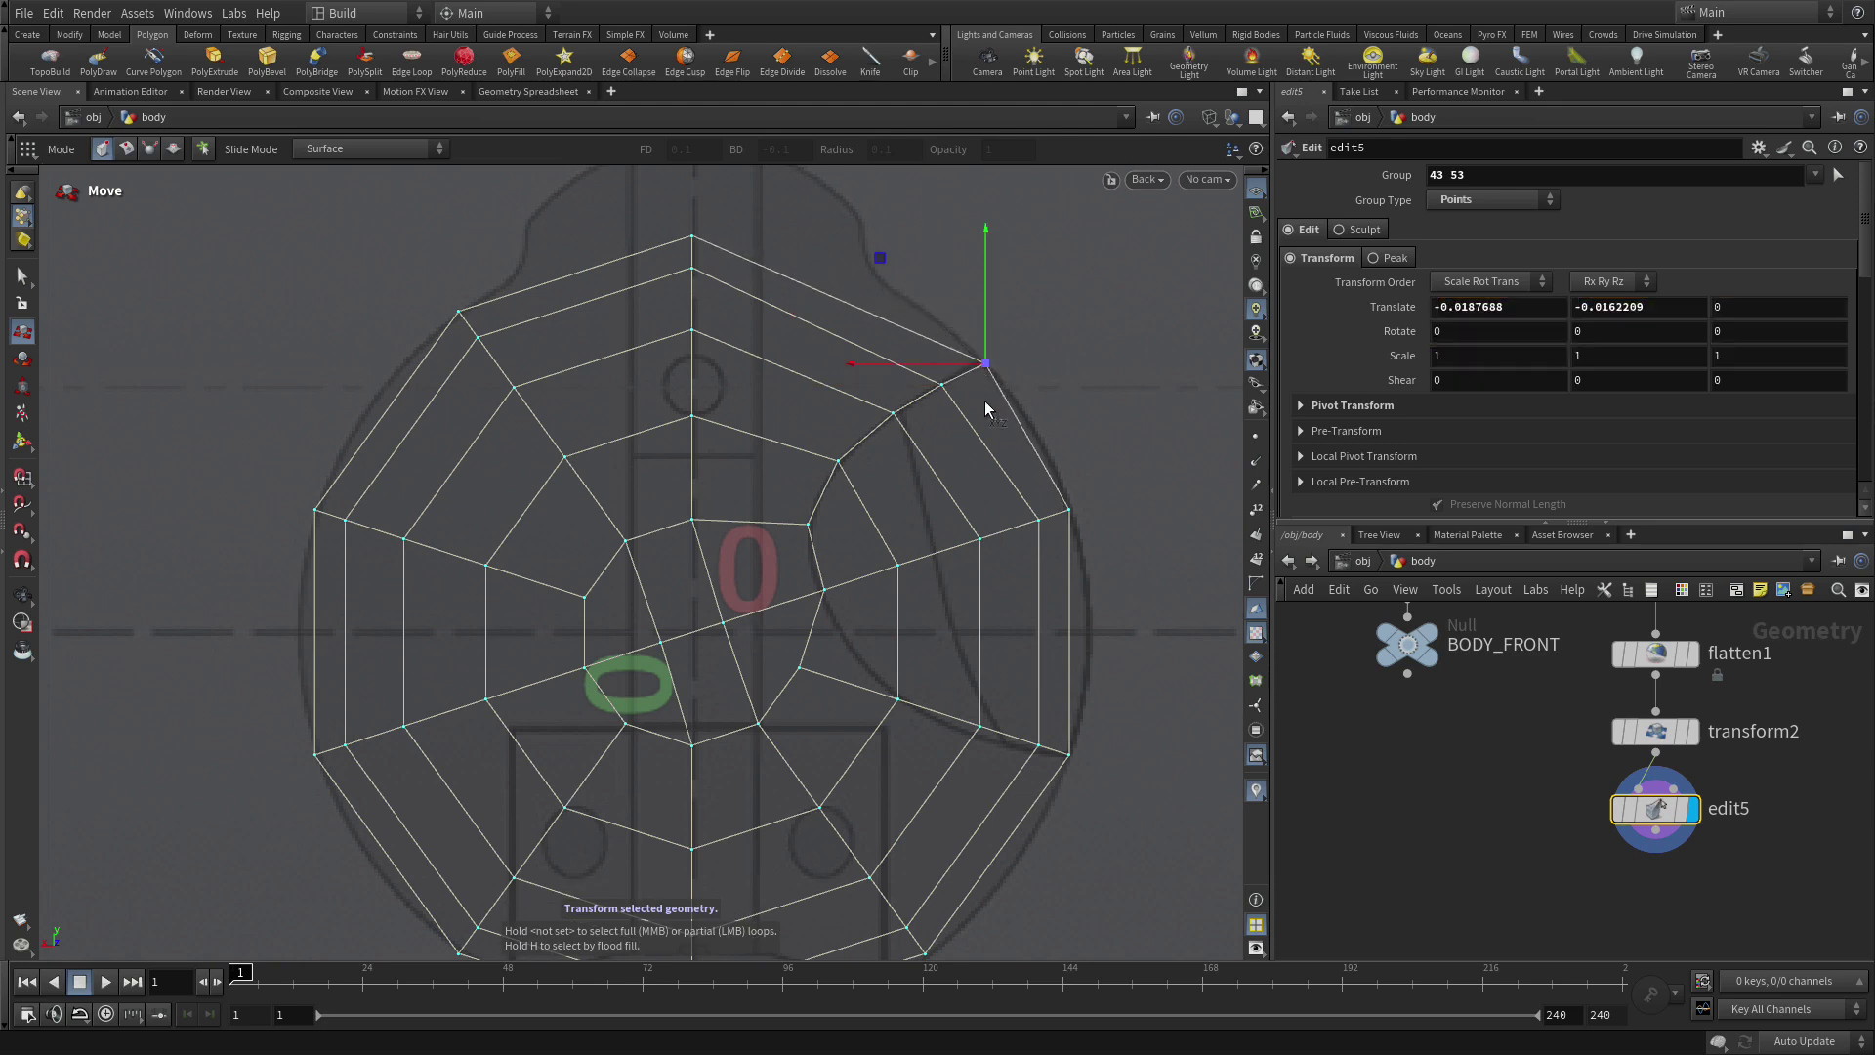
{"action": "left_click", "coordinate": [786, 684]}
{"action": "left_click_drag", "start_coordinate": [801, 670], "coordinate": [850, 654]}
{"action": "left_click", "coordinate": [979, 727]}
{"action": "left_click_drag", "start_coordinate": [979, 731], "coordinate": [970, 738]}
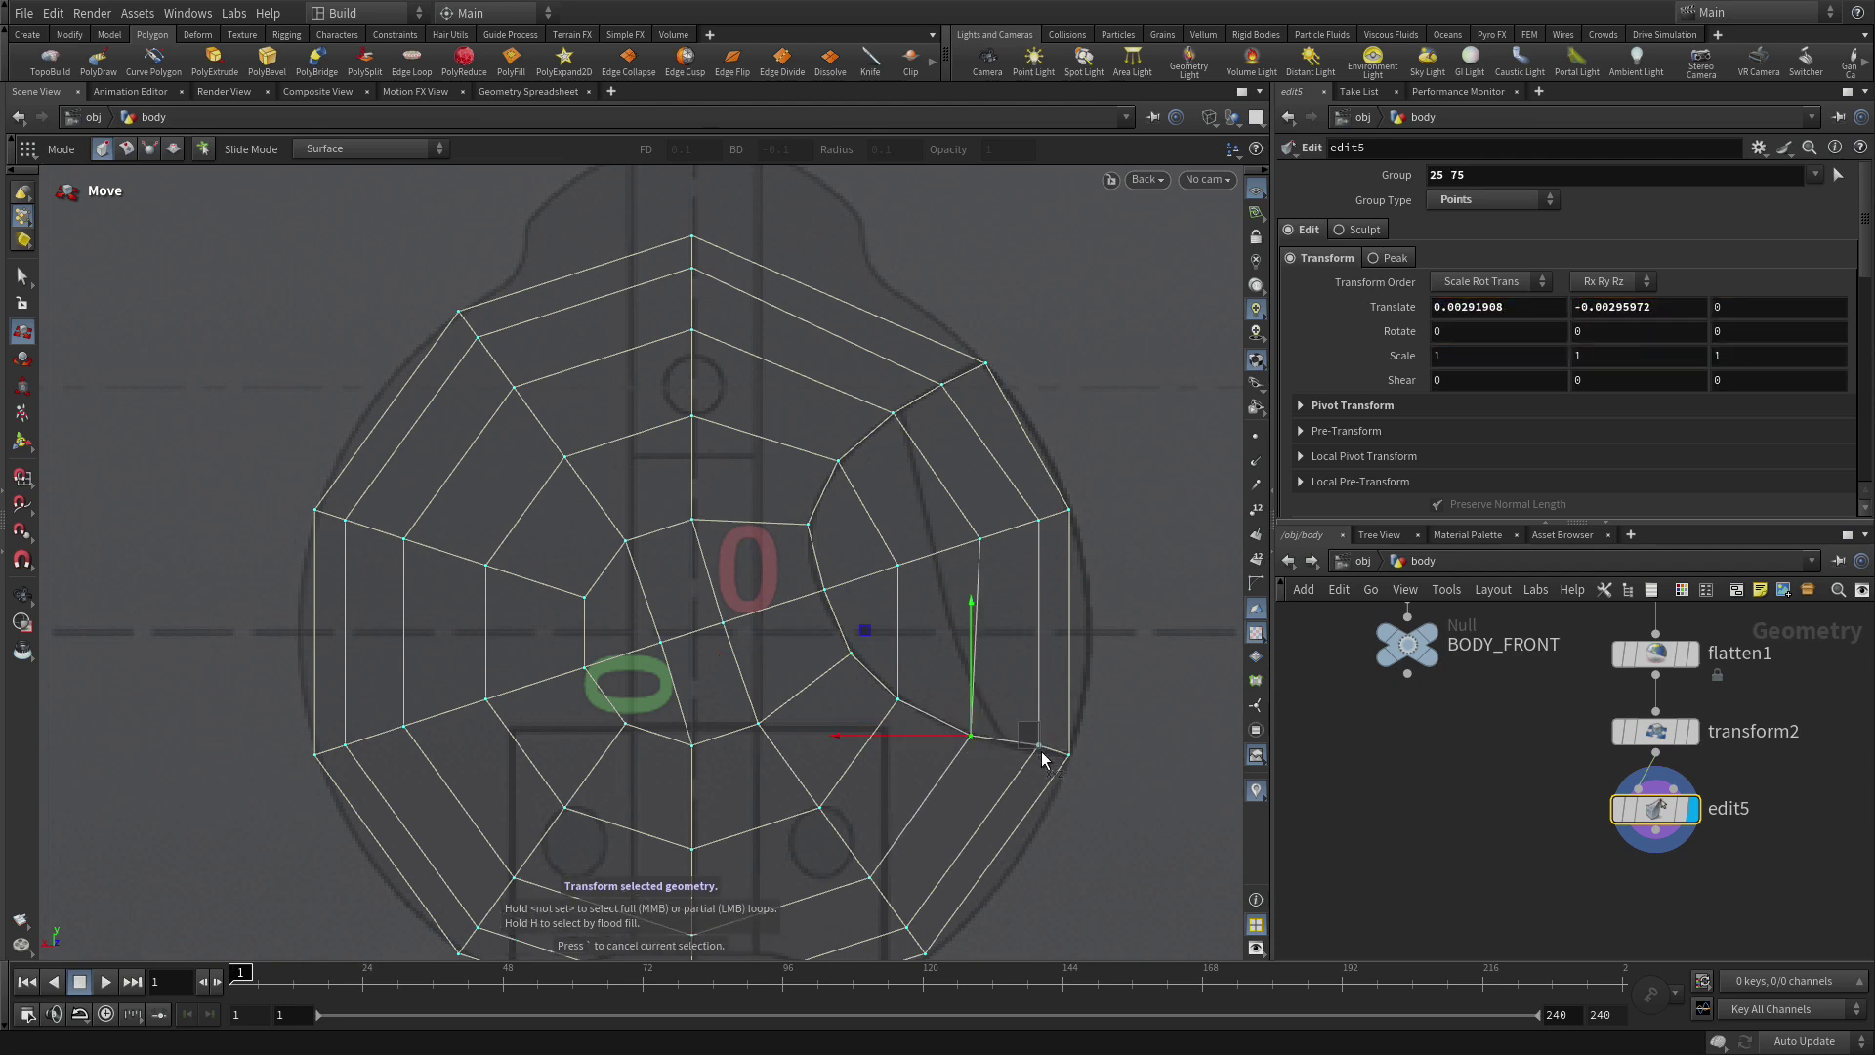
{"action": "left_click", "coordinate": [1037, 747]}
{"action": "left_click_drag", "start_coordinate": [1035, 756], "coordinate": [1027, 758]}
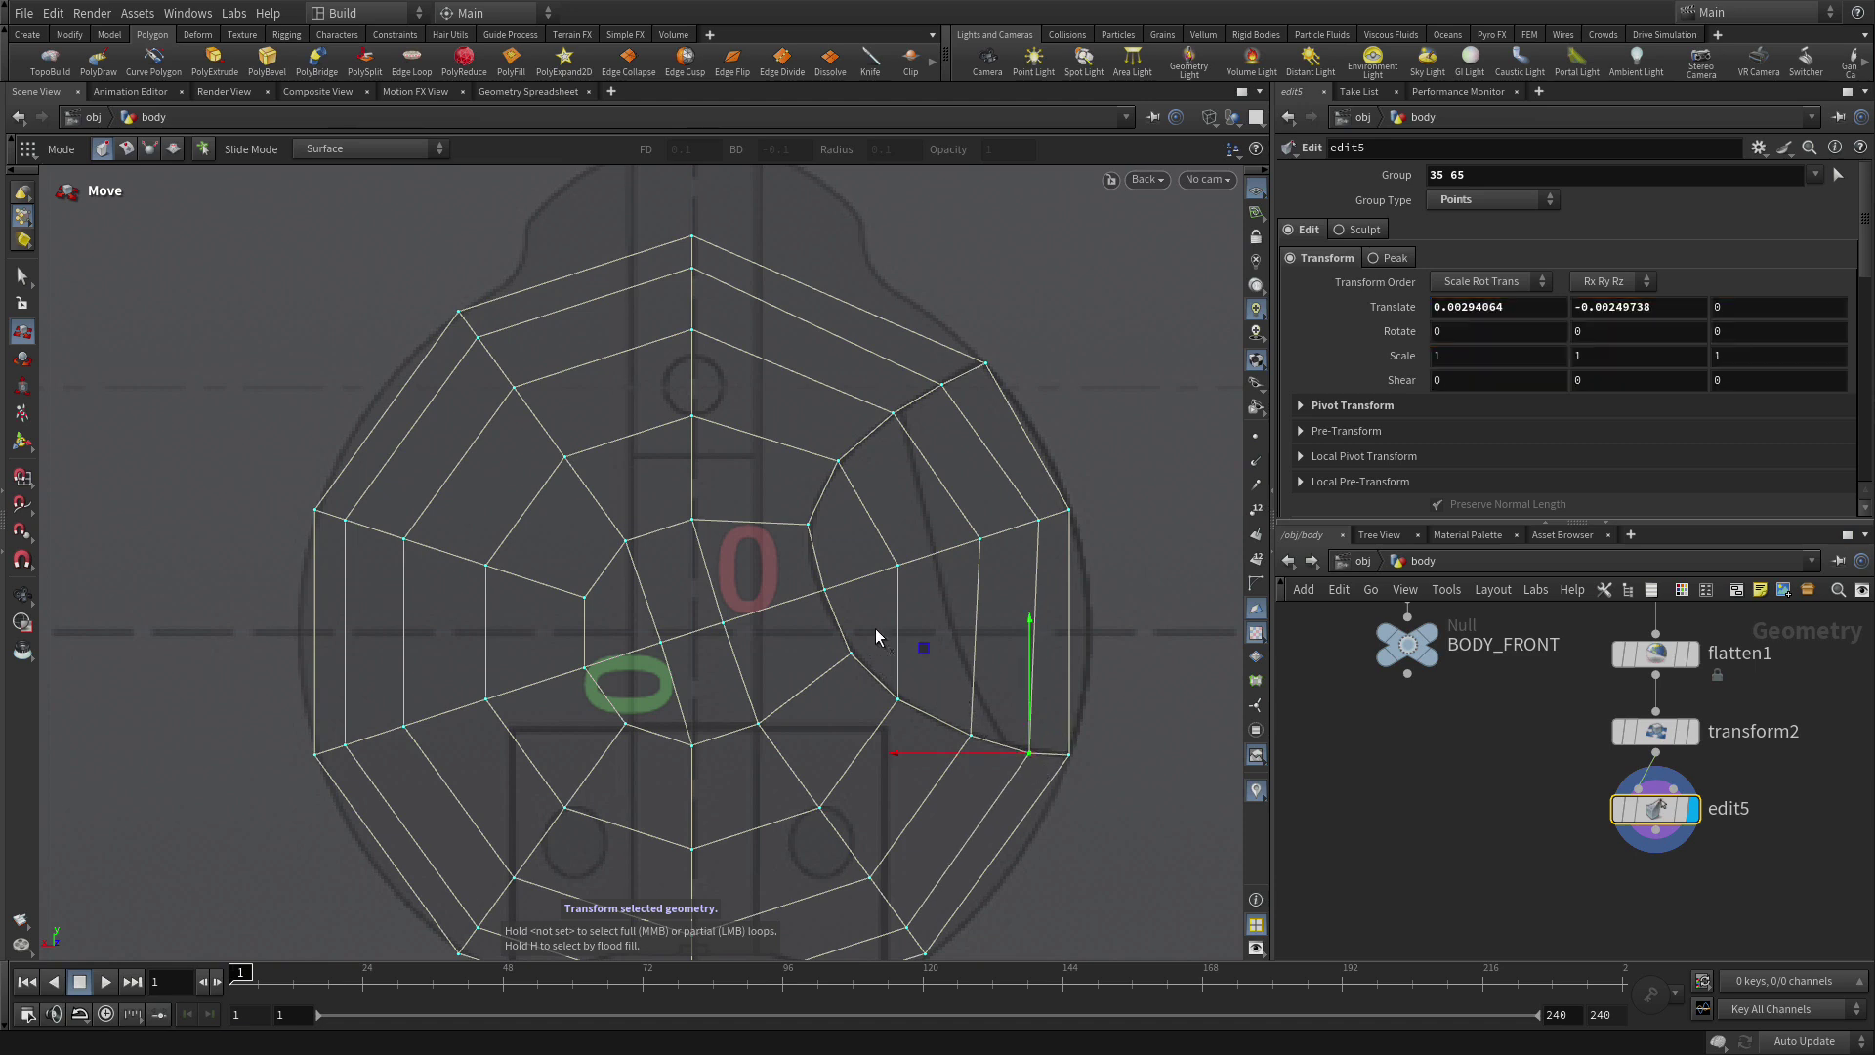
{"action": "left_click", "coordinate": [836, 693]}
{"action": "left_click_drag", "start_coordinate": [851, 664], "coordinate": [847, 658]}
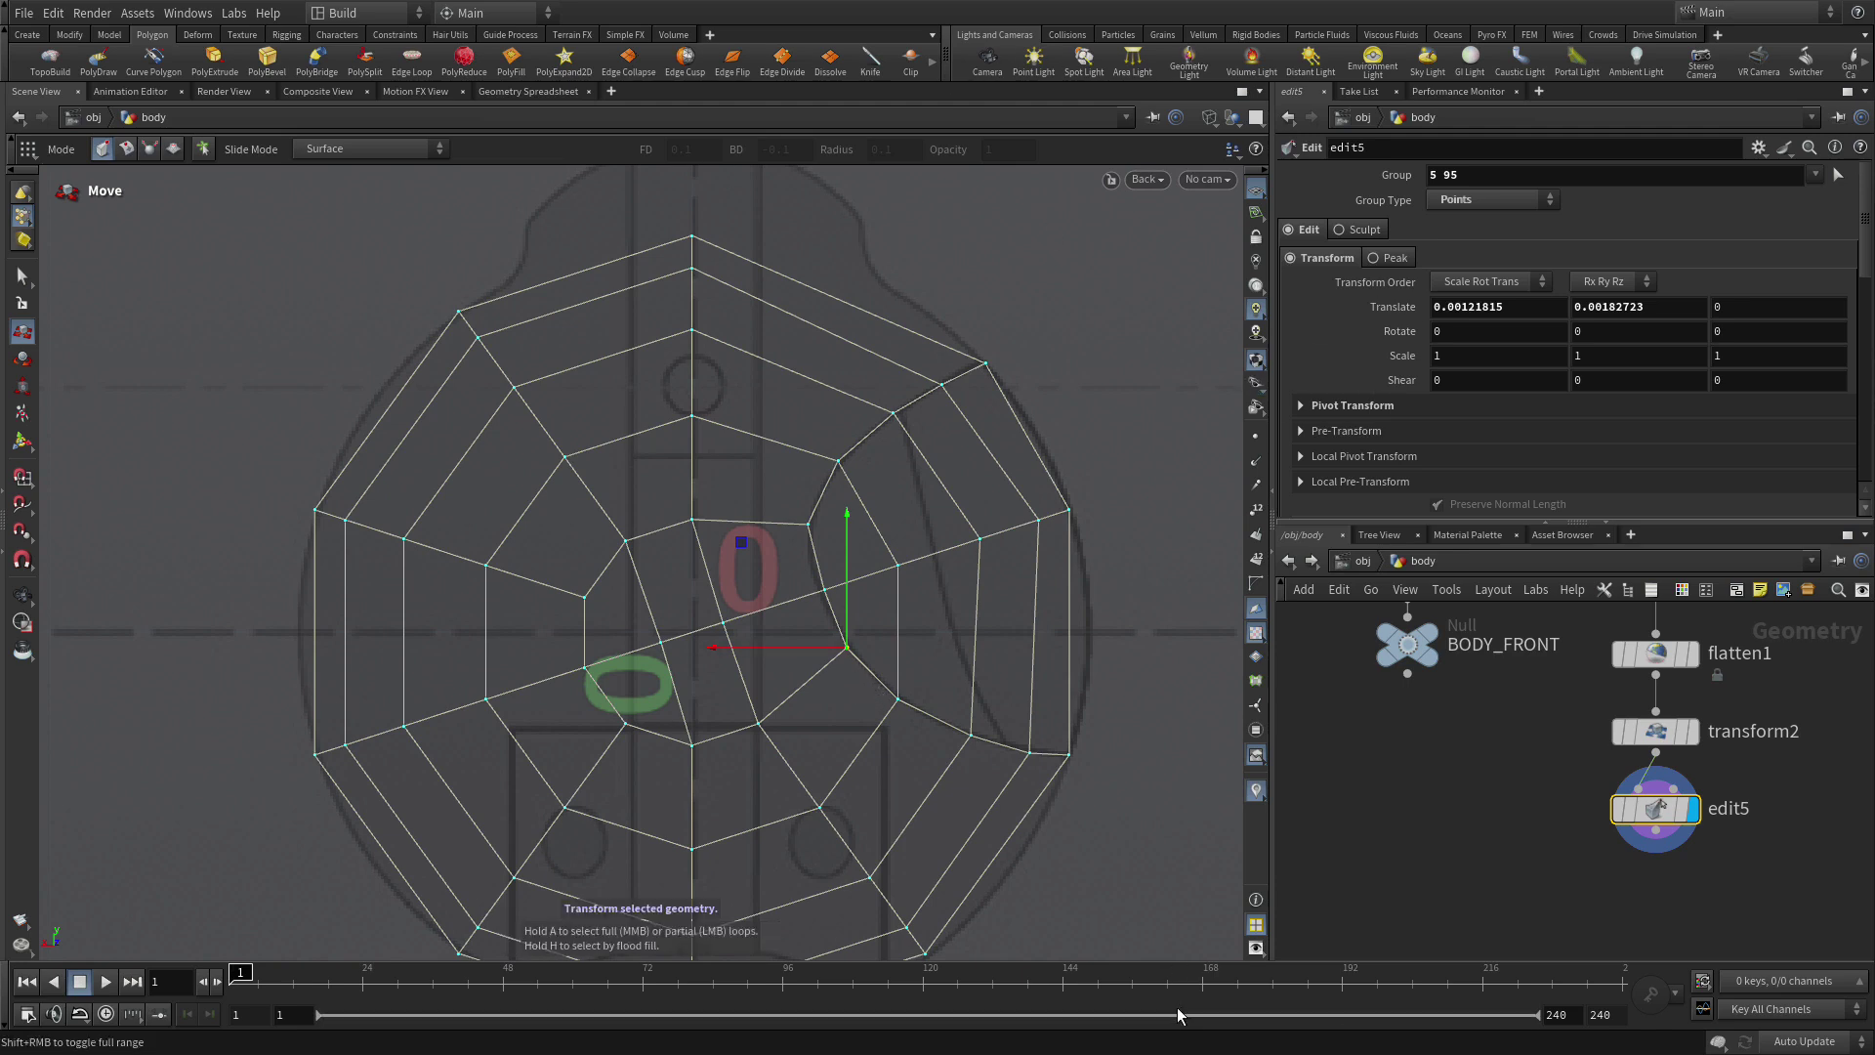
Undo a bad X move, then nudge points 43 and 53 slightly upward.
{"action": "left_click", "coordinate": [893, 415]}
{"action": "left_click_drag", "start_coordinate": [857, 426], "coordinate": [765, 425]}
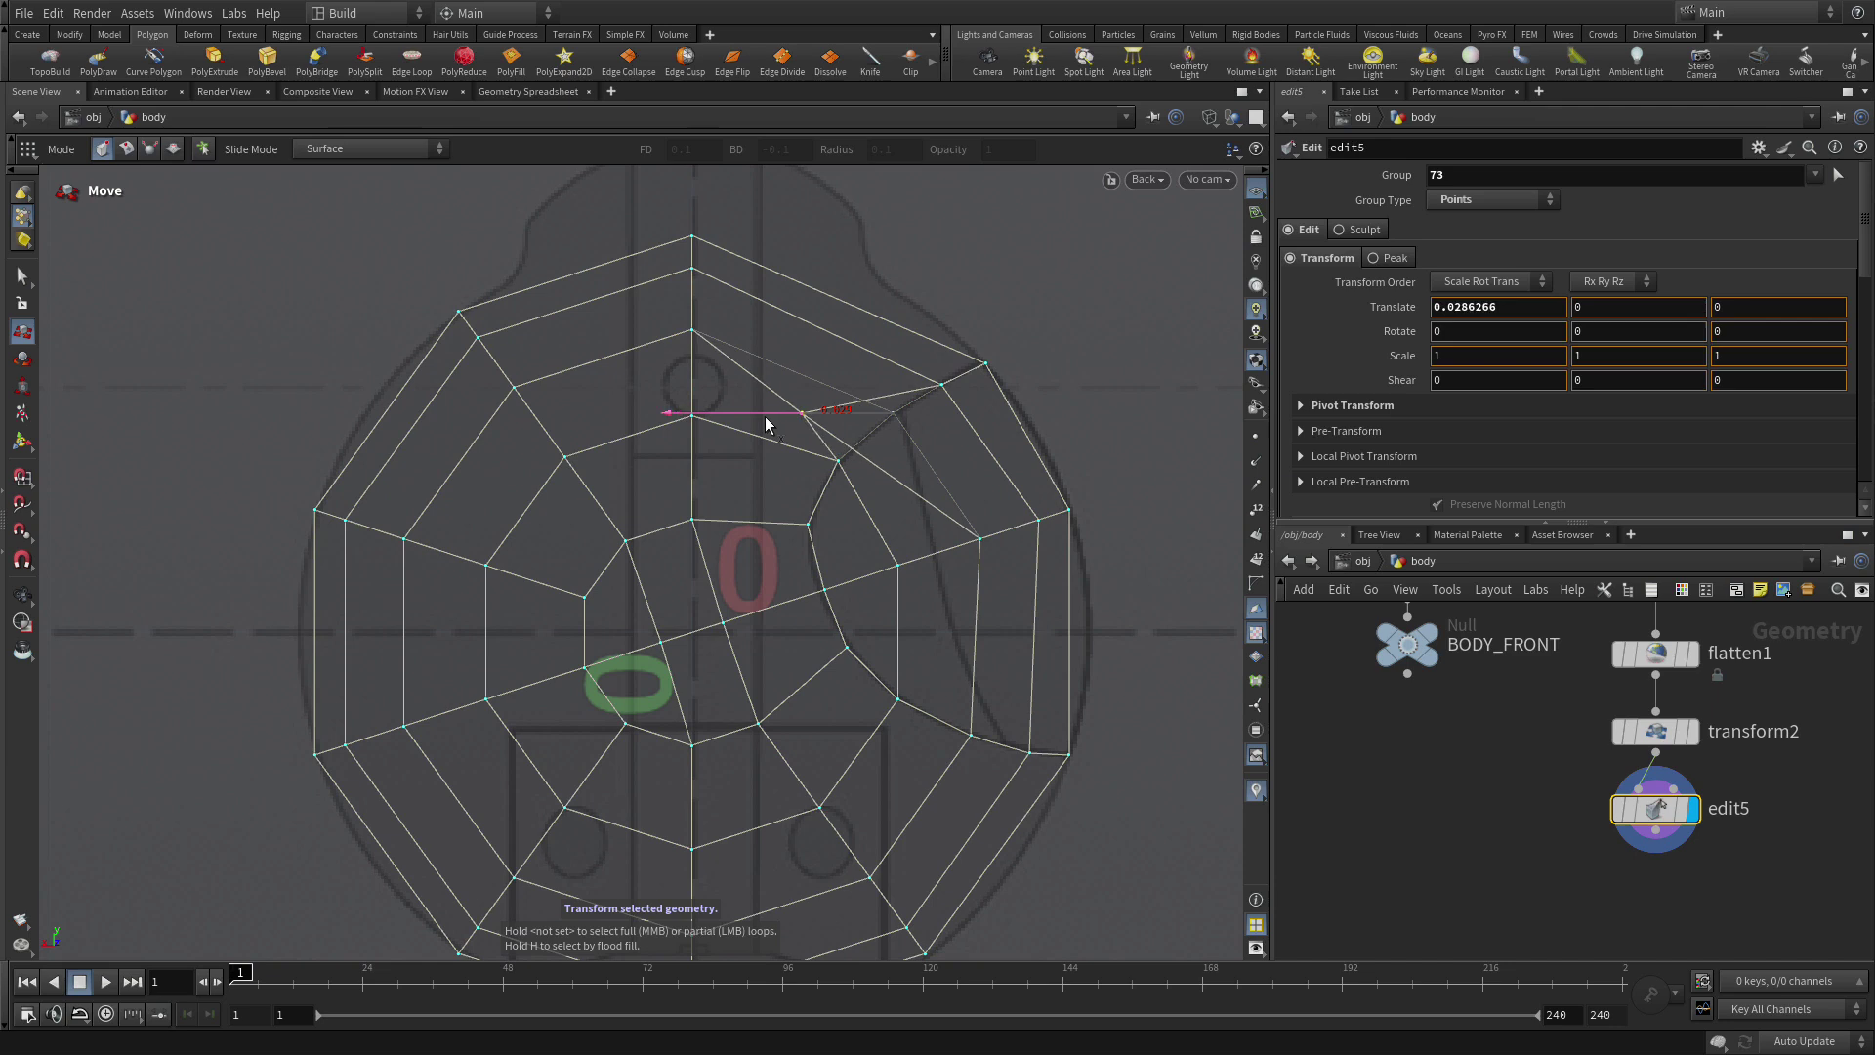
{"action": "key", "text": "ctrl+z"}
{"action": "left_click", "coordinate": [1084, 414]}
{"action": "left_click_drag", "start_coordinate": [965, 330], "coordinate": [988, 369]}
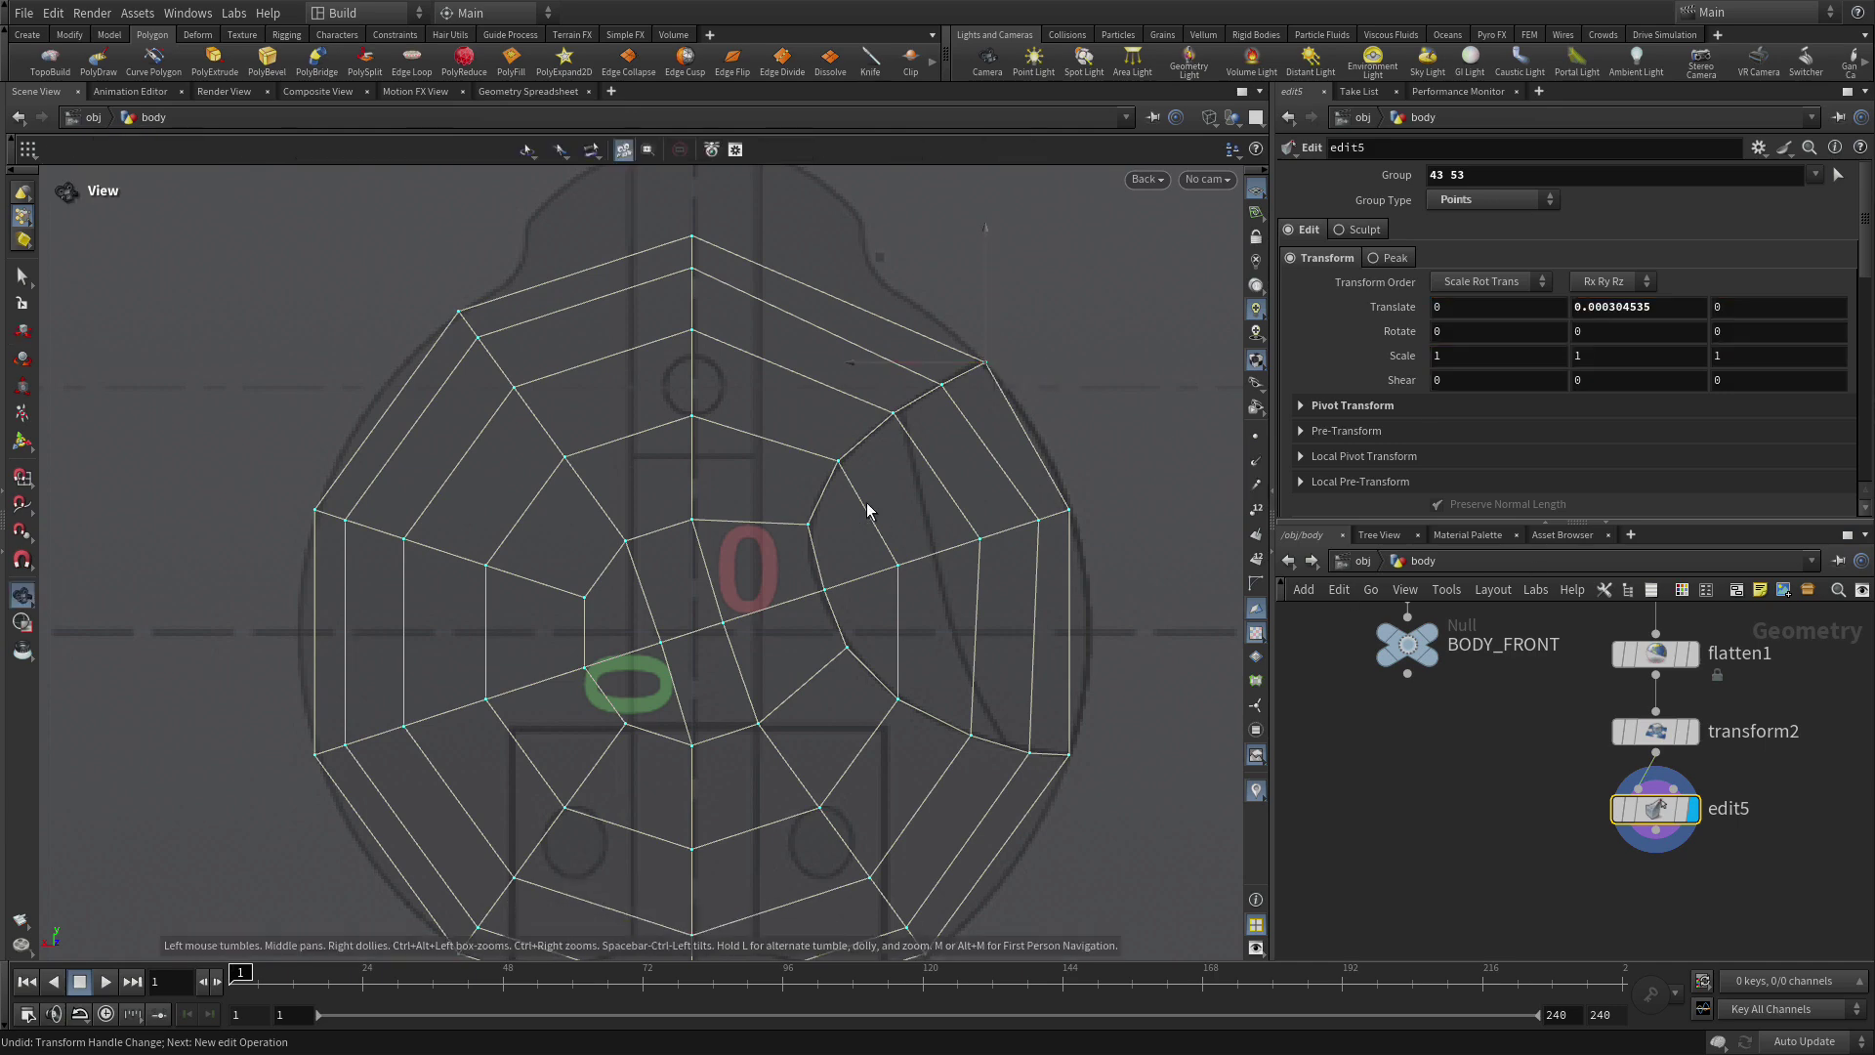
In perspective view, select the faces around the notch plus one extra face.
{"action": "key", "text": "space+b"}
{"action": "key", "text": "space+b"}
{"action": "right_click_drag", "start_coordinate": [721, 586], "coordinate": [532, 610]}
{"action": "left_click_drag", "start_coordinate": [954, 502], "coordinate": [853, 439]}
{"action": "key", "text": "t"}
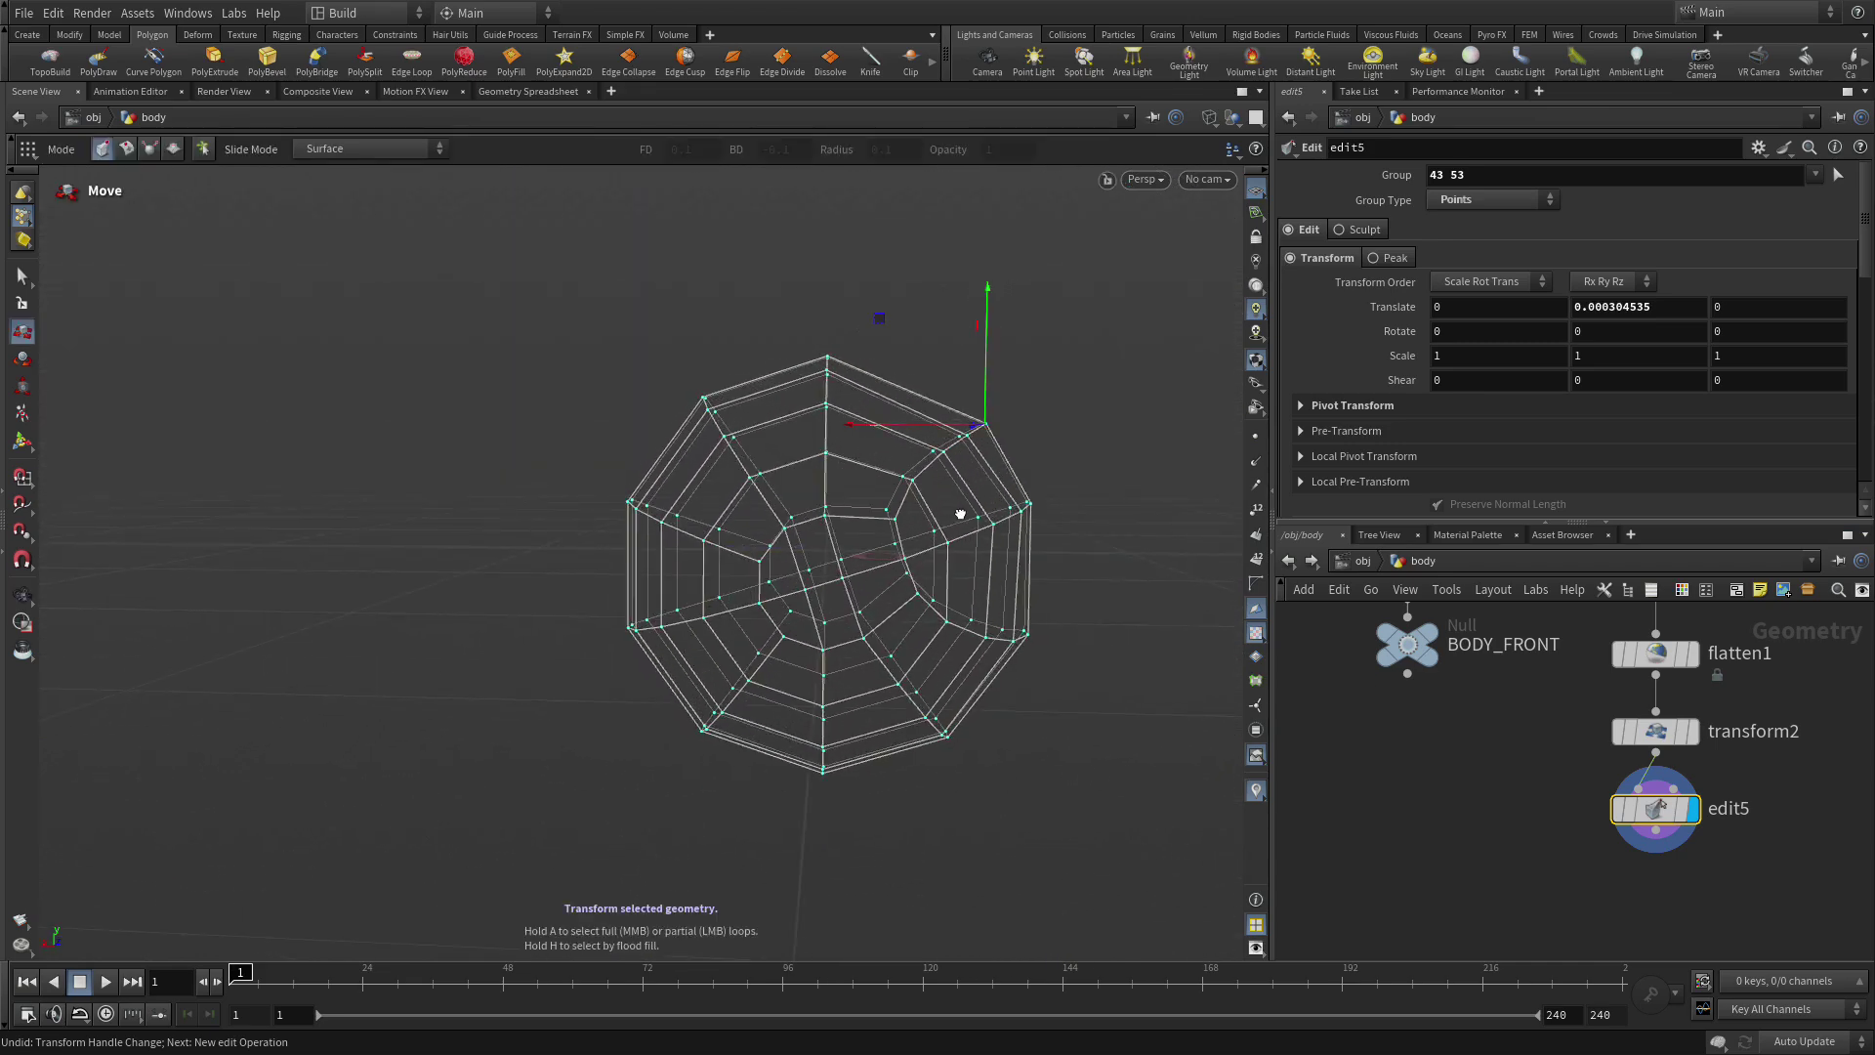
{"action": "key", "text": "4"}
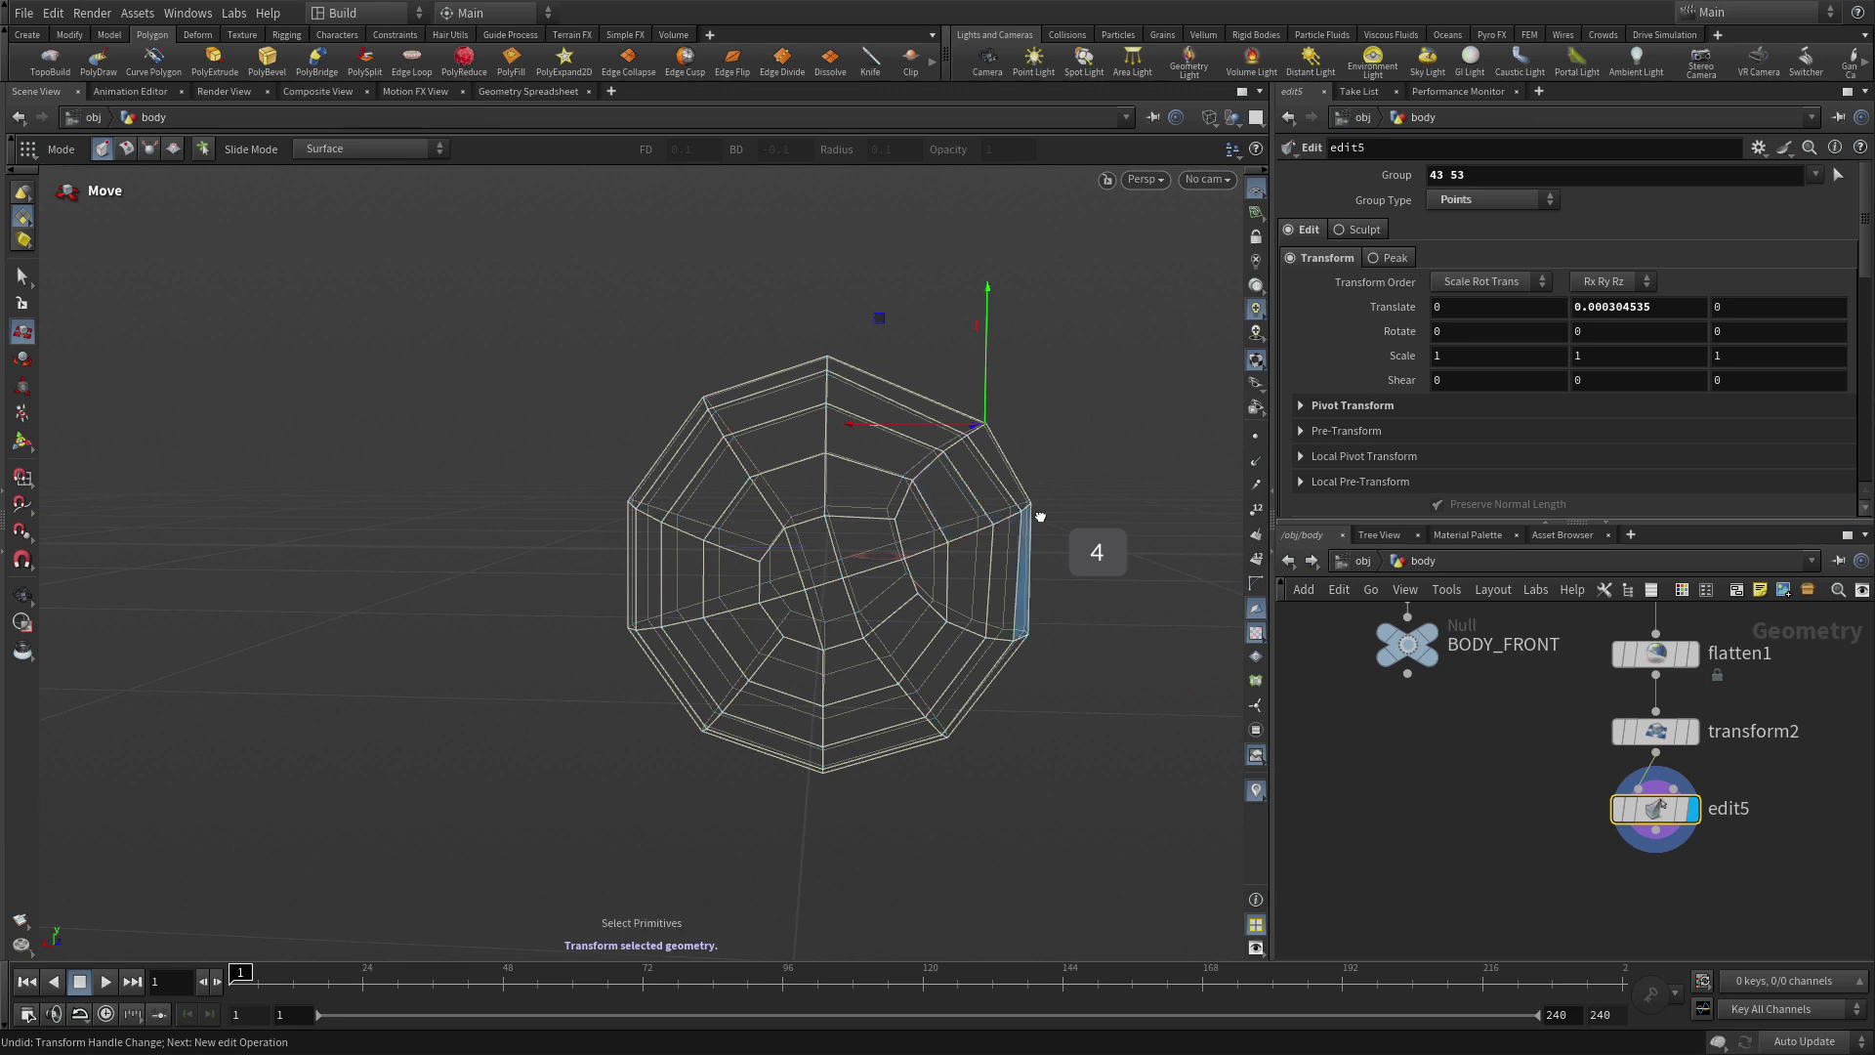
{"action": "left_click_drag", "start_coordinate": [1094, 485], "coordinate": [1104, 436]}
{"action": "key", "text": "Escape"}
{"action": "left_click", "coordinate": [637, 546], "text": "shift"}
Split the selected notch faces off from the frame body with a split1 node.
{"action": "key", "text": "t"}
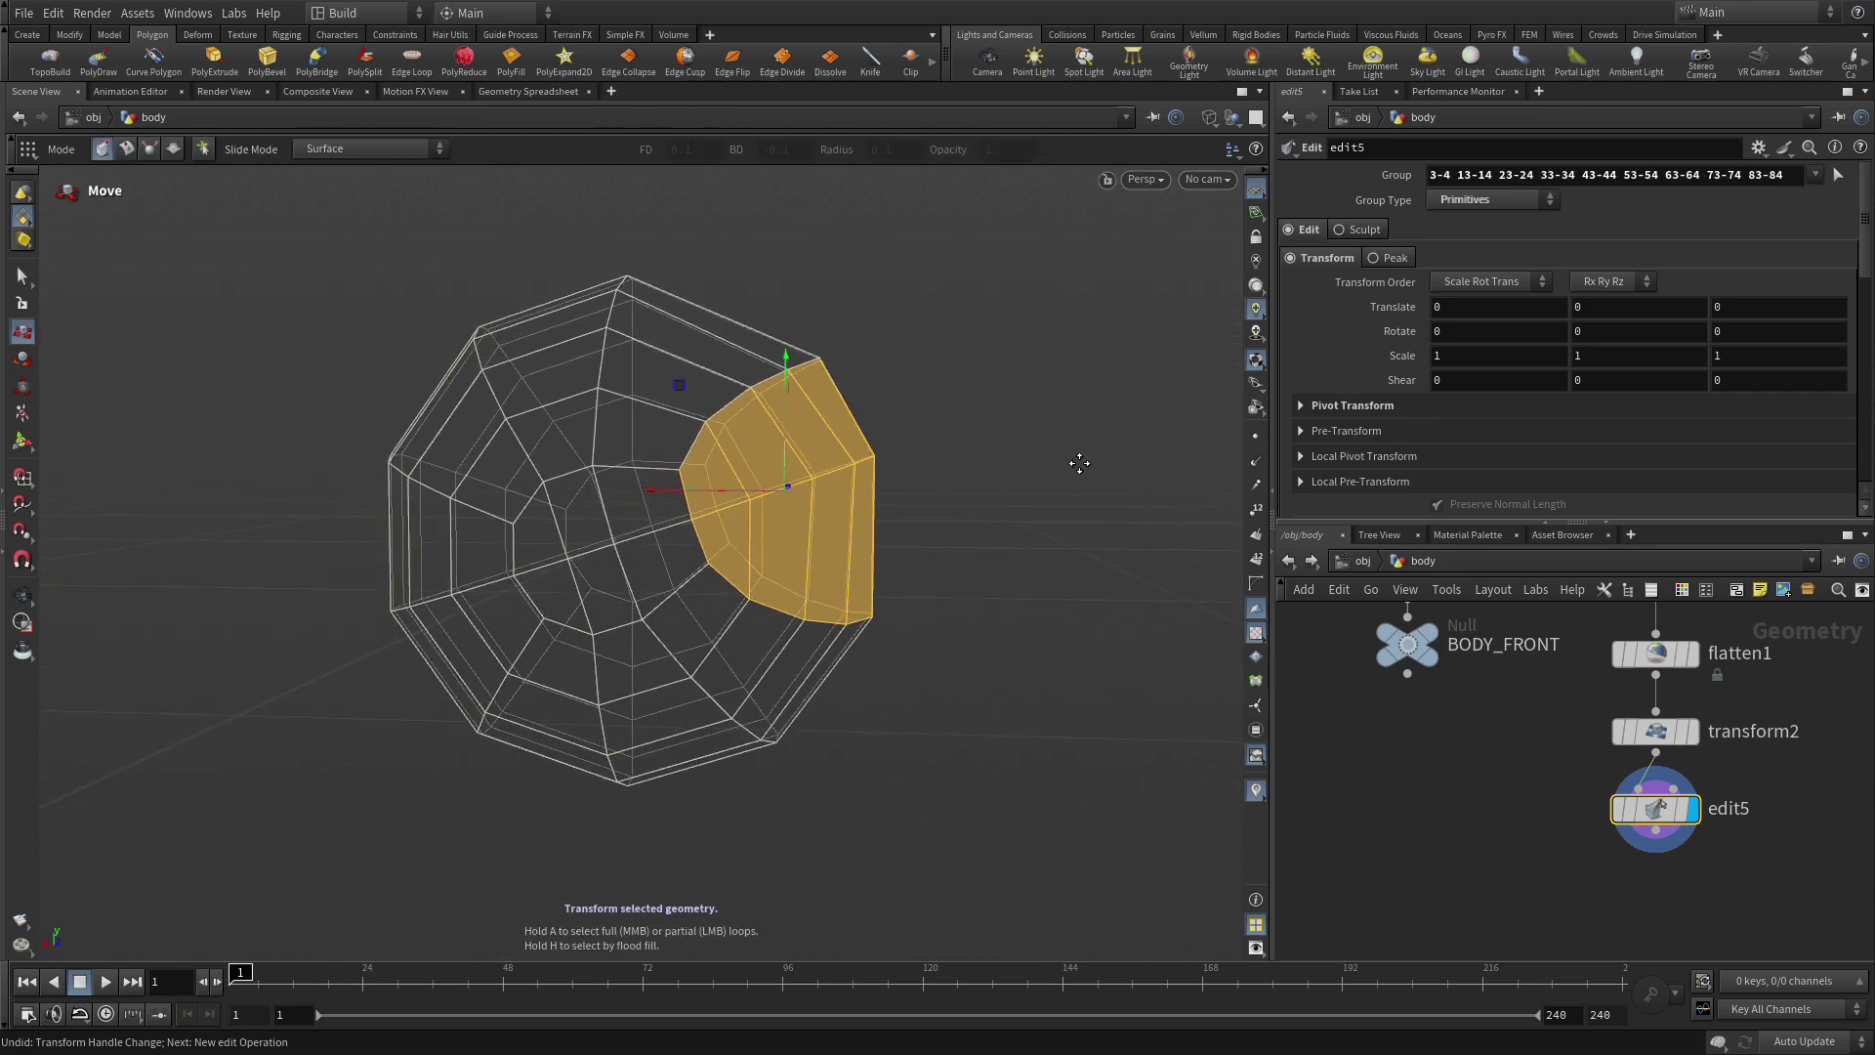
{"action": "key", "text": "Tab"}
{"action": "type", "text": "split"}
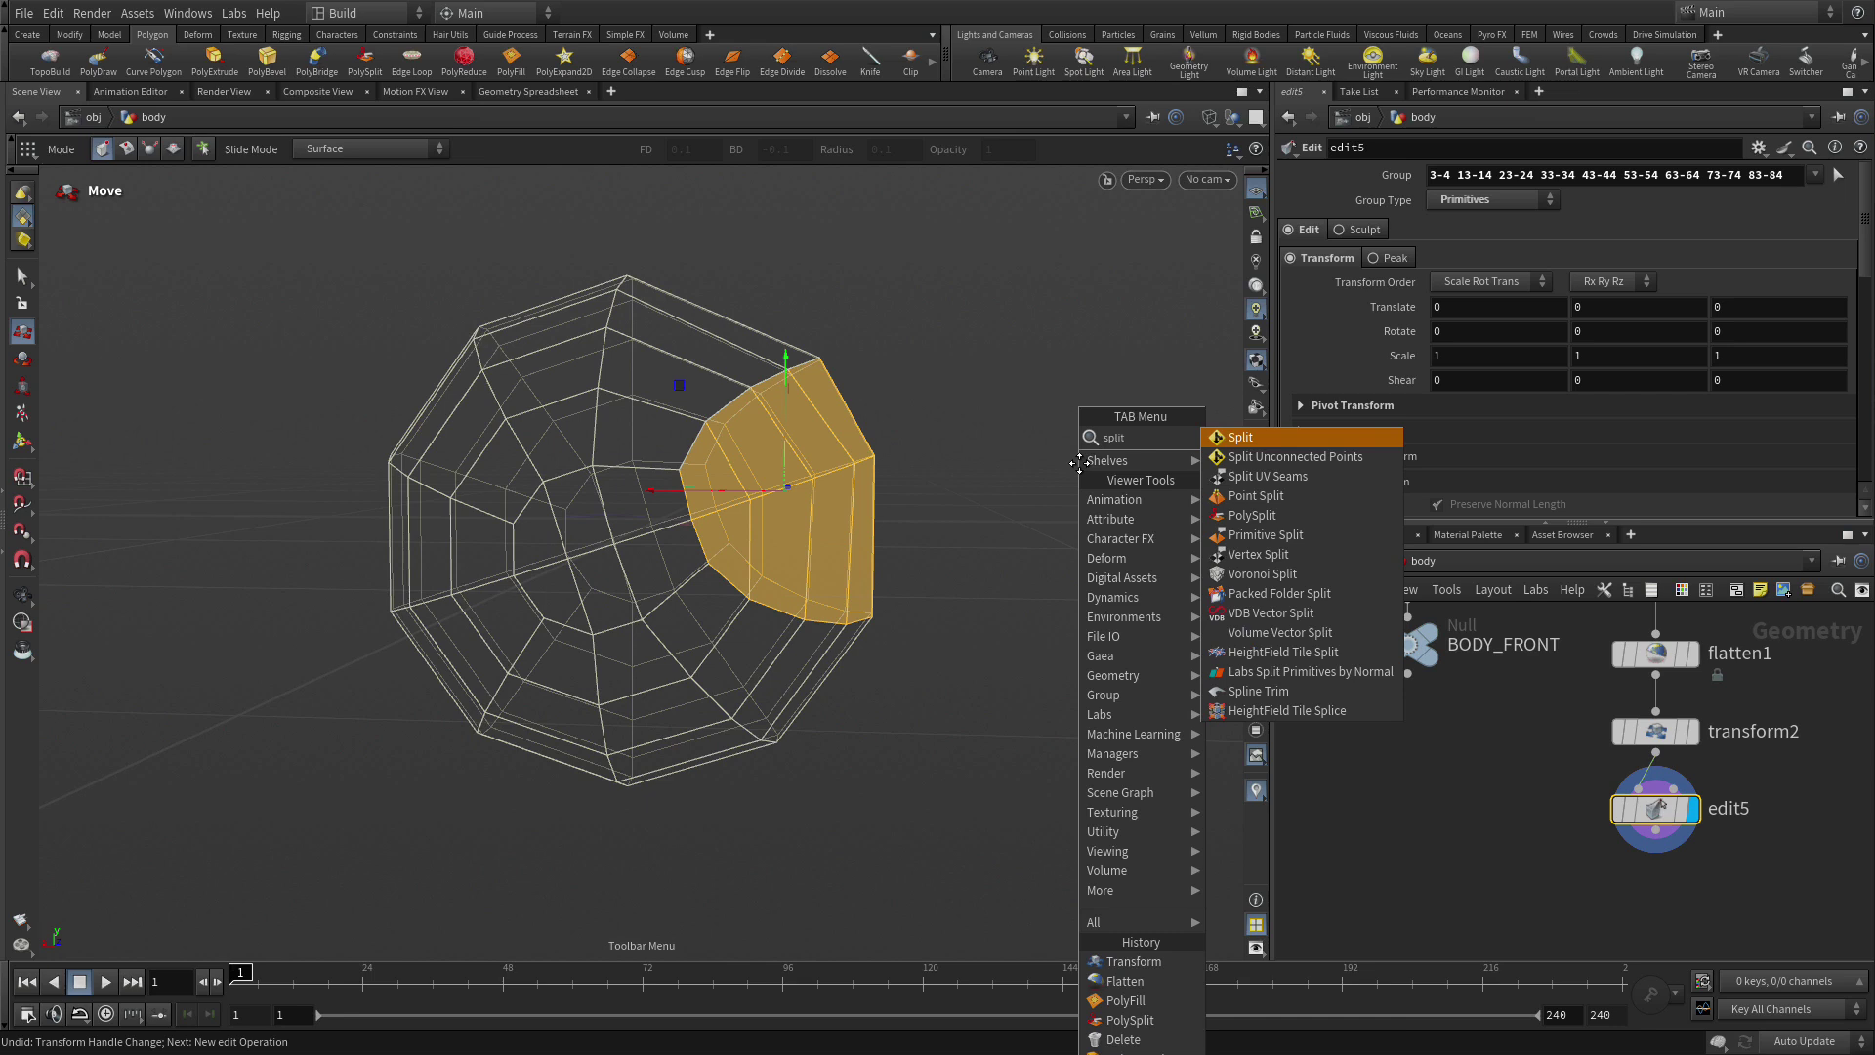
{"action": "key", "text": "Return"}
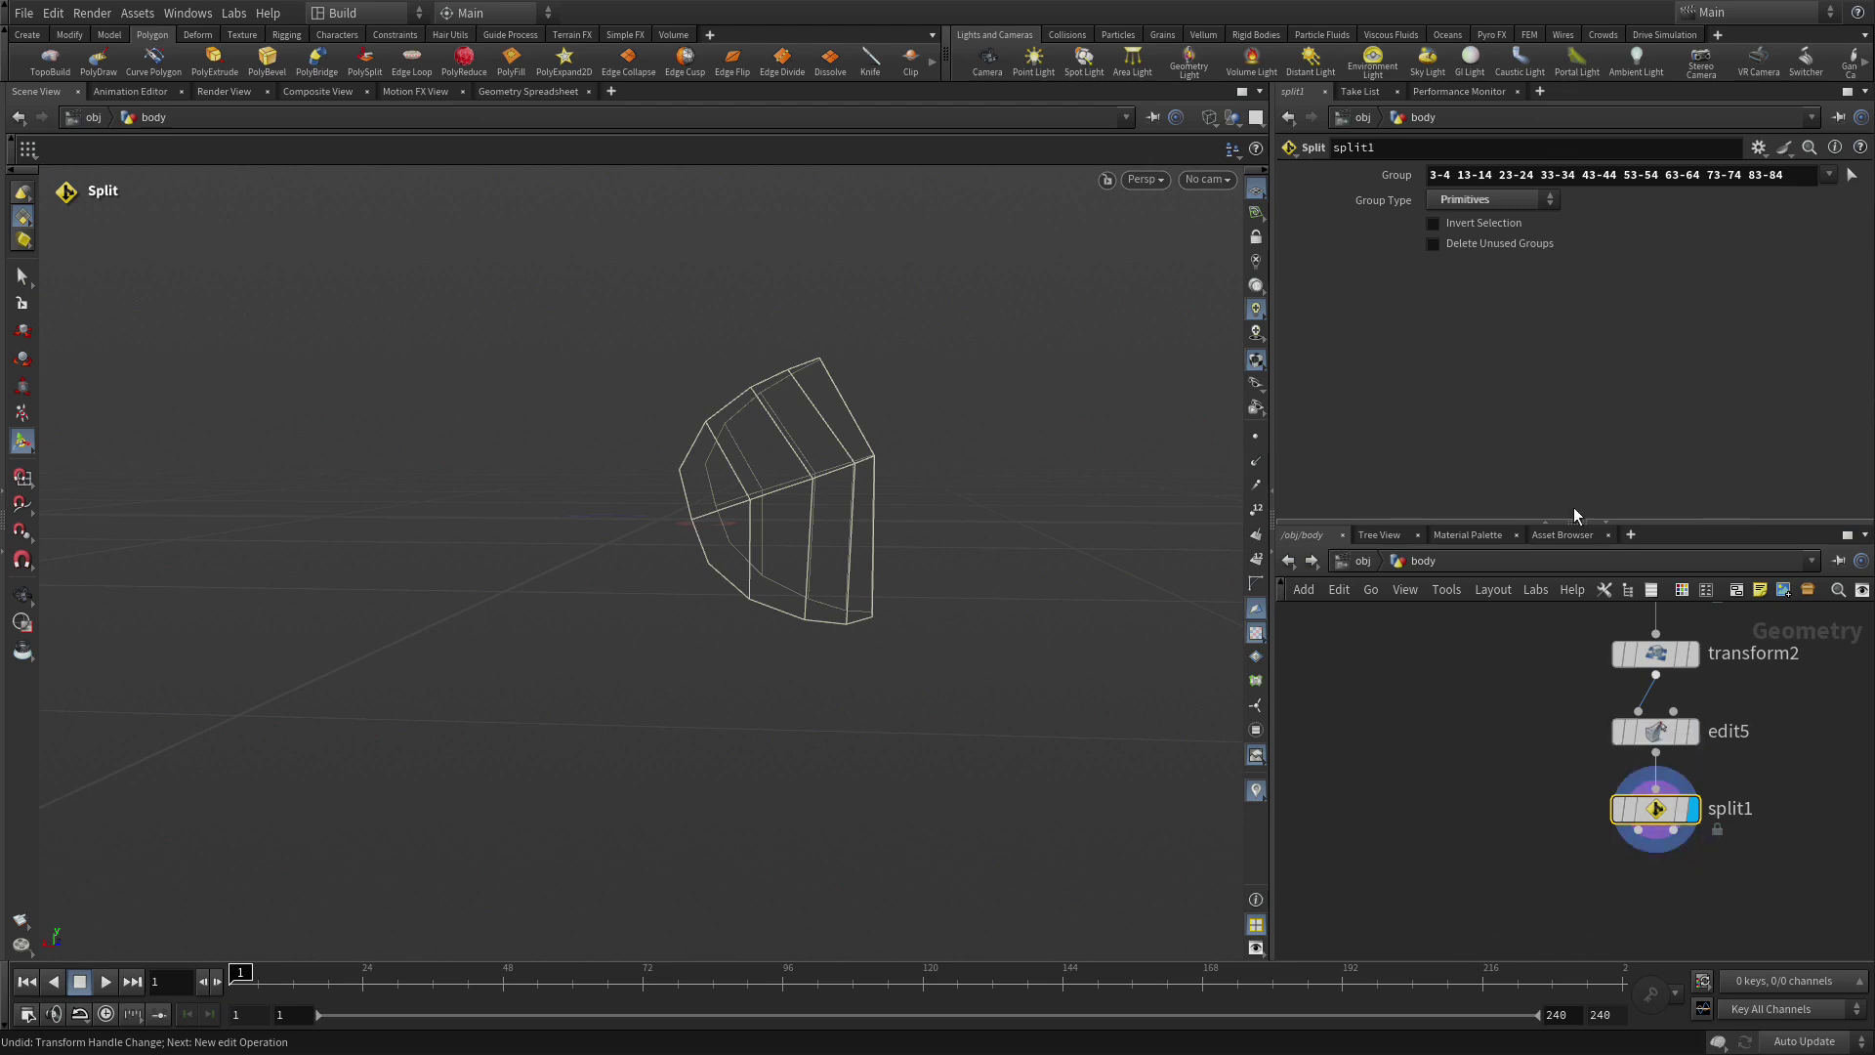
Enable Invert Selection on split1 and display the body in Smooth Wire Shaded mode.
{"action": "left_click", "coordinate": [1464, 223]}
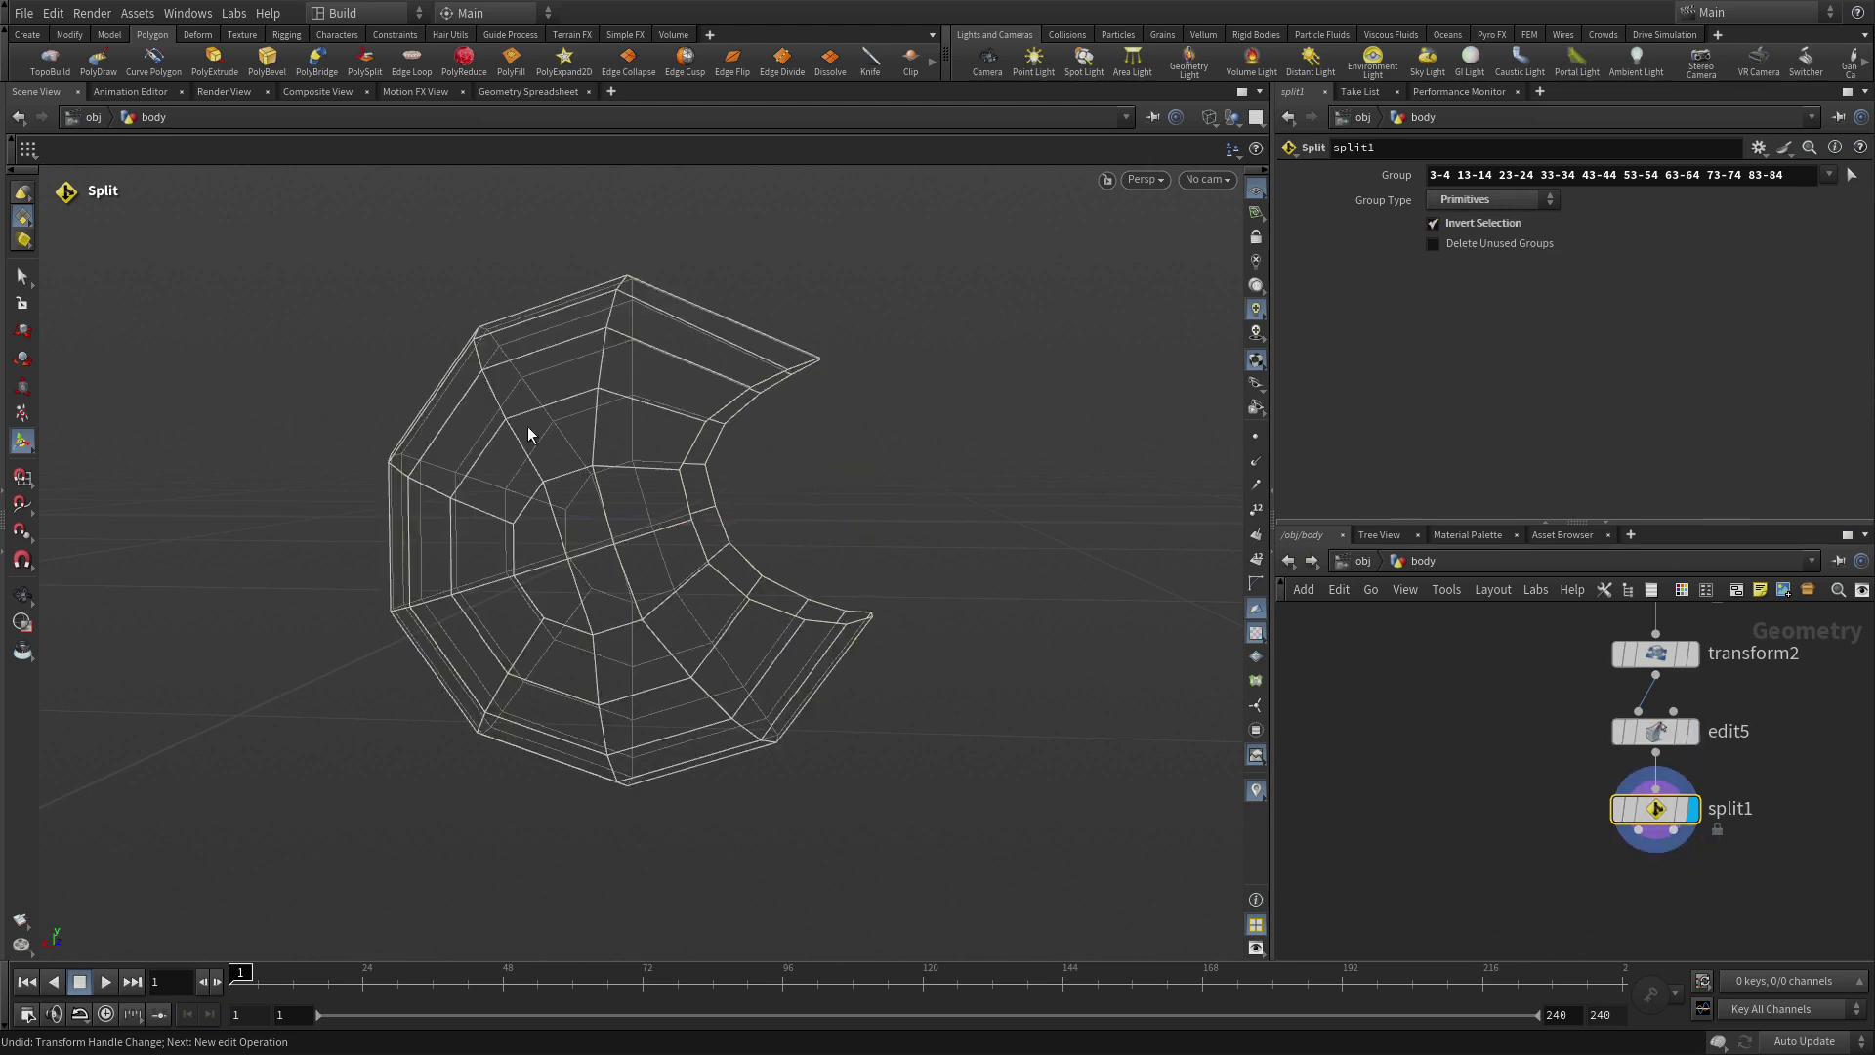
{"action": "left_click_drag", "start_coordinate": [721, 537], "coordinate": [771, 499]}
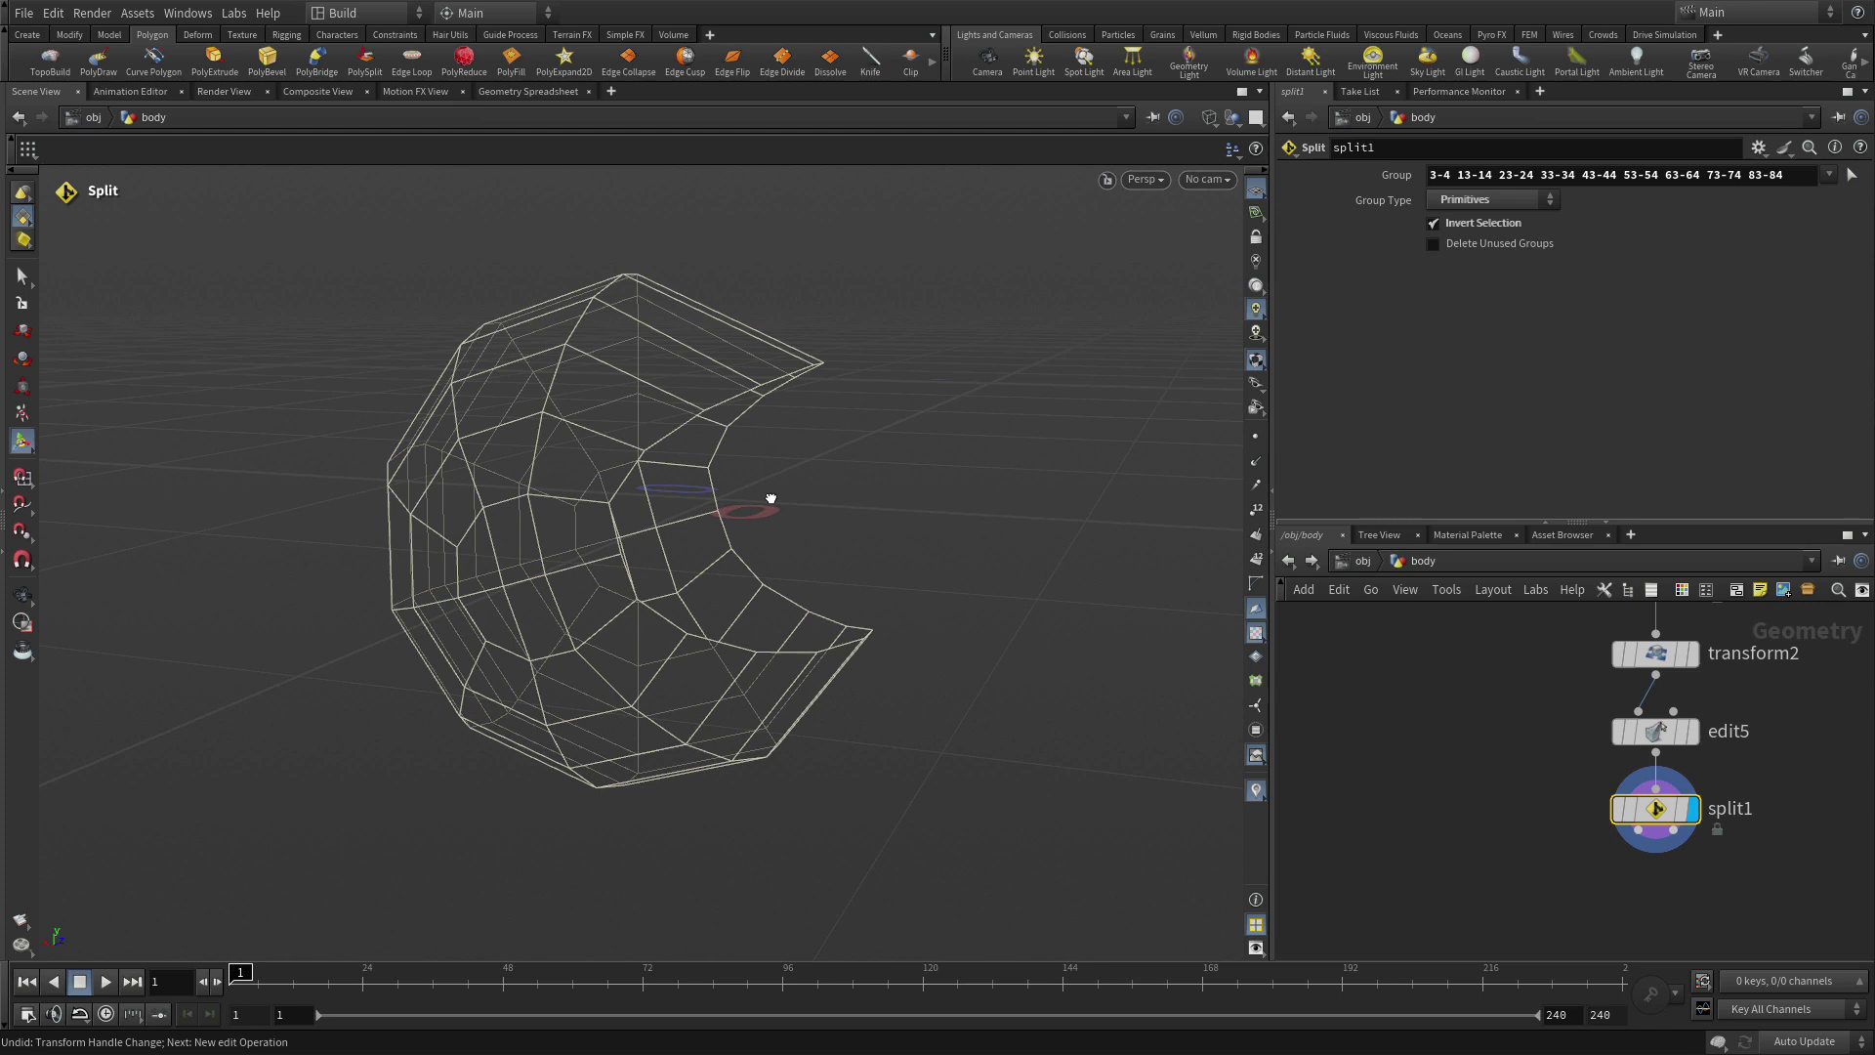
{"action": "key", "text": "w"}
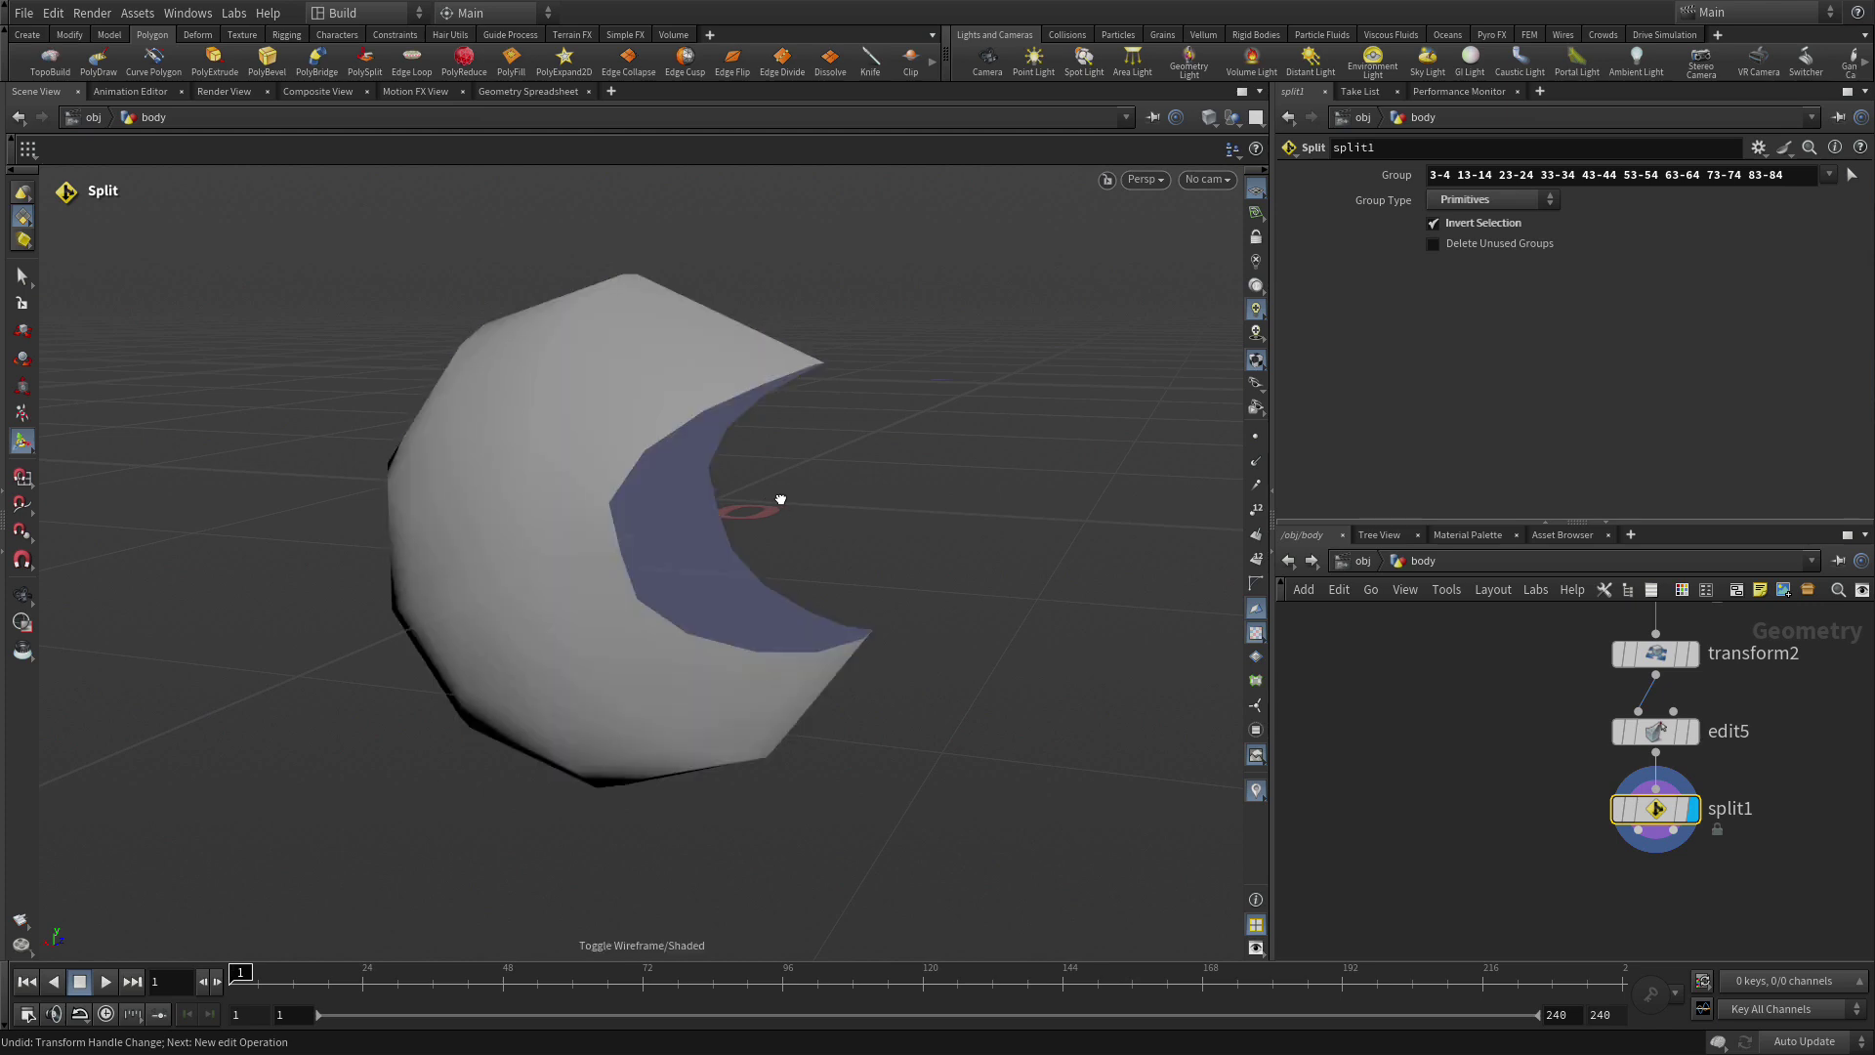
{"action": "left_click", "coordinate": [1209, 118]}
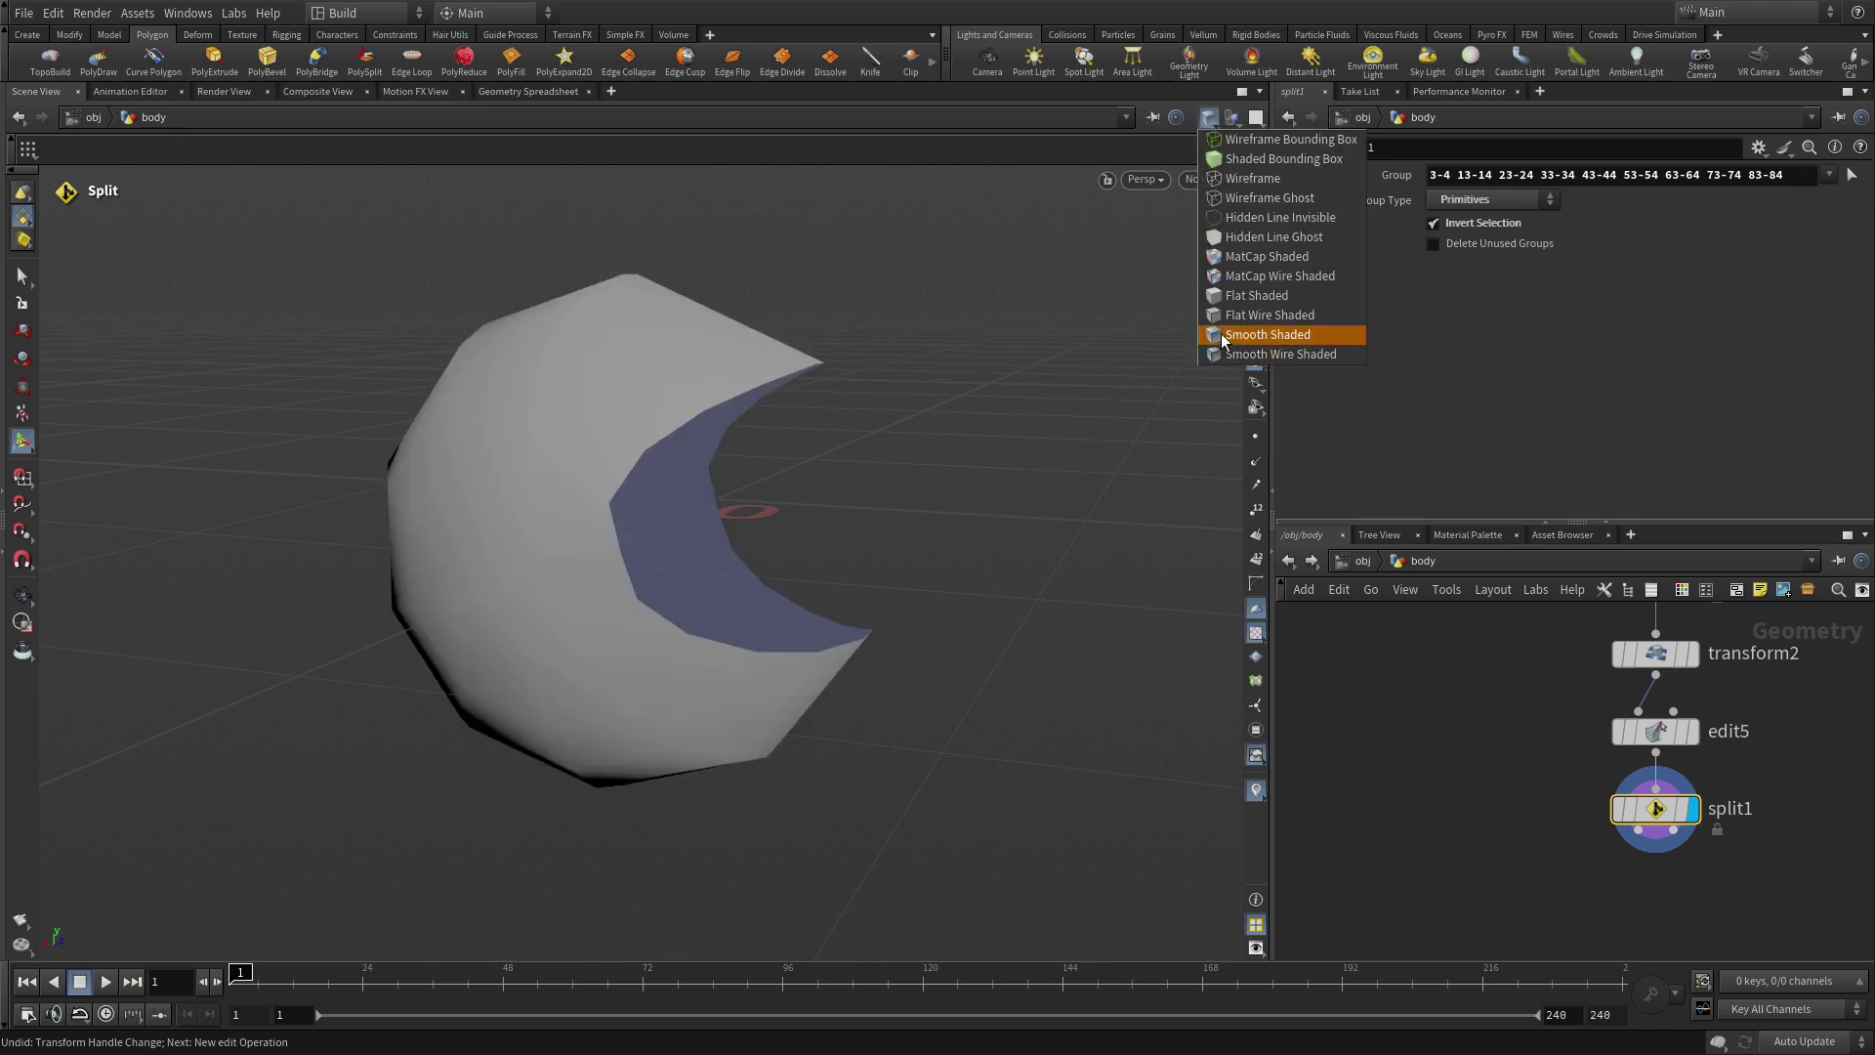
{"action": "left_click", "coordinate": [1264, 354]}
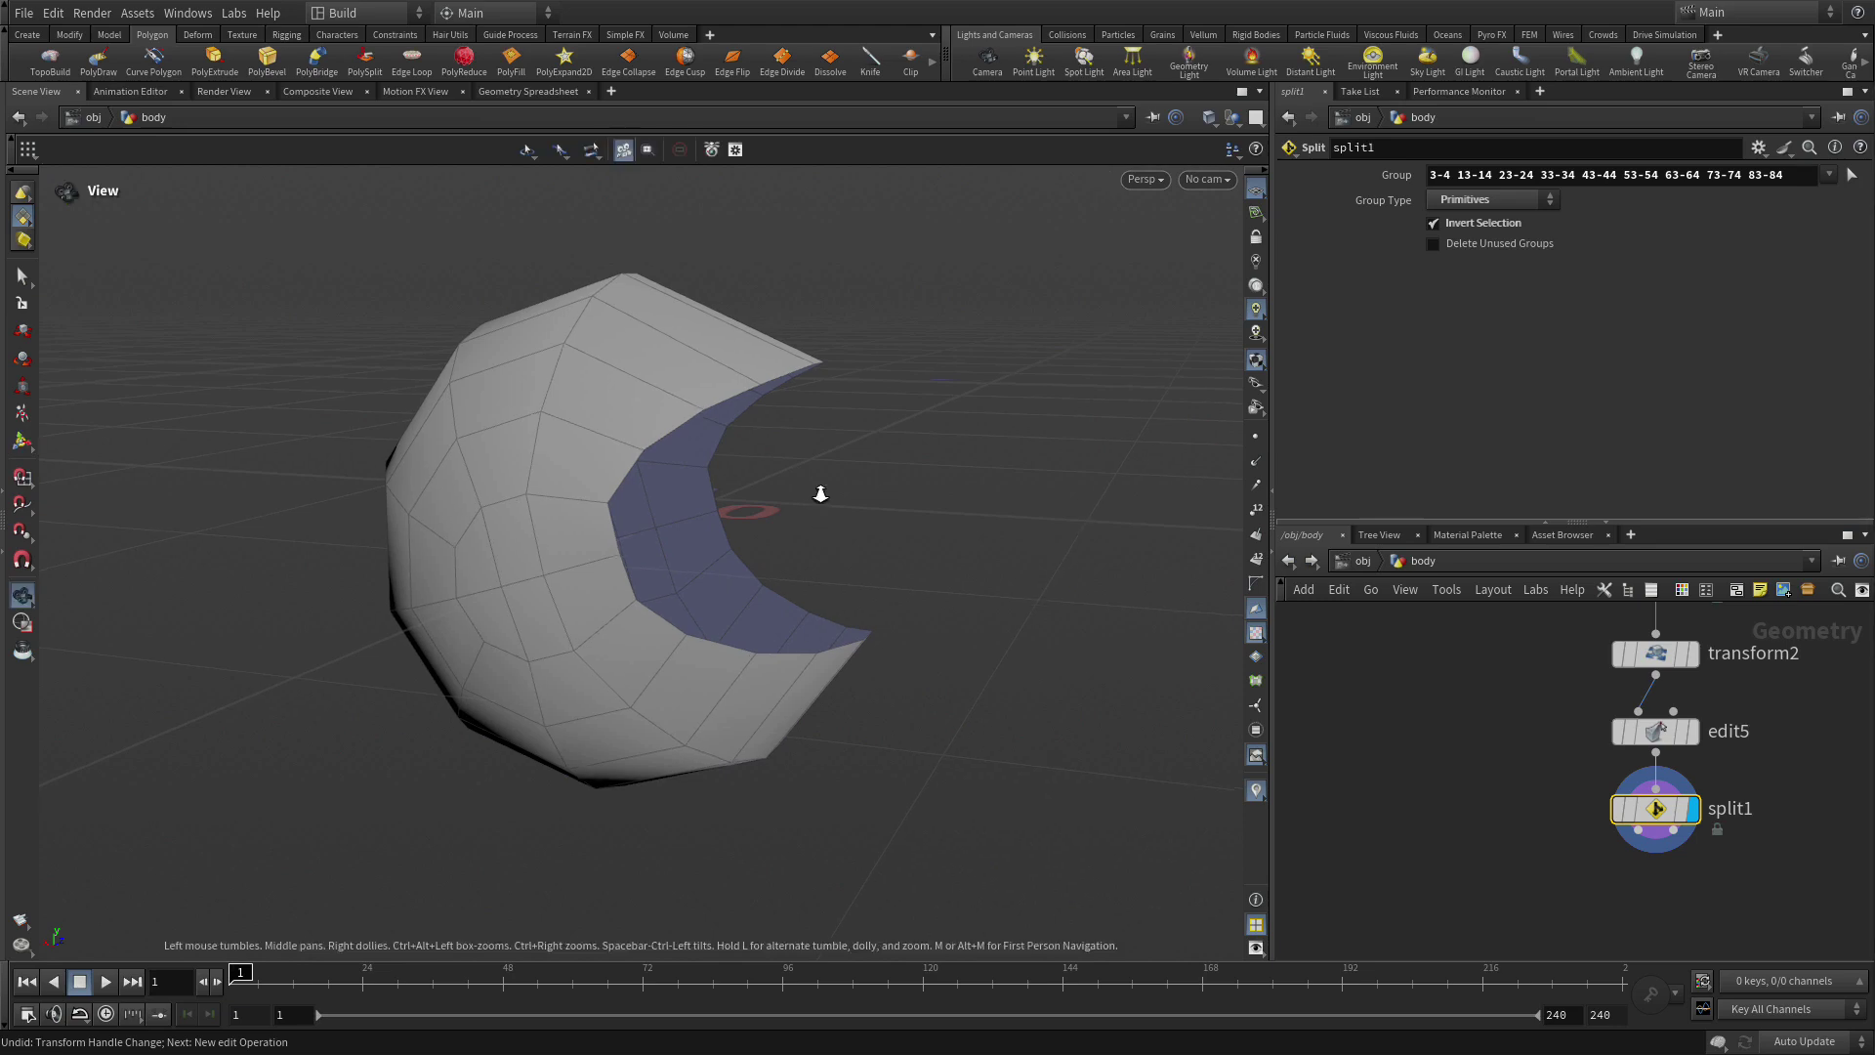
{"action": "right_click_drag", "start_coordinate": [817, 494], "coordinate": [899, 444], "text": "alt"}
{"action": "left_click_drag", "start_coordinate": [900, 445], "coordinate": [897, 475], "text": "alt"}
Add a PolyFill node through the node search.
{"action": "key", "text": "Return"}
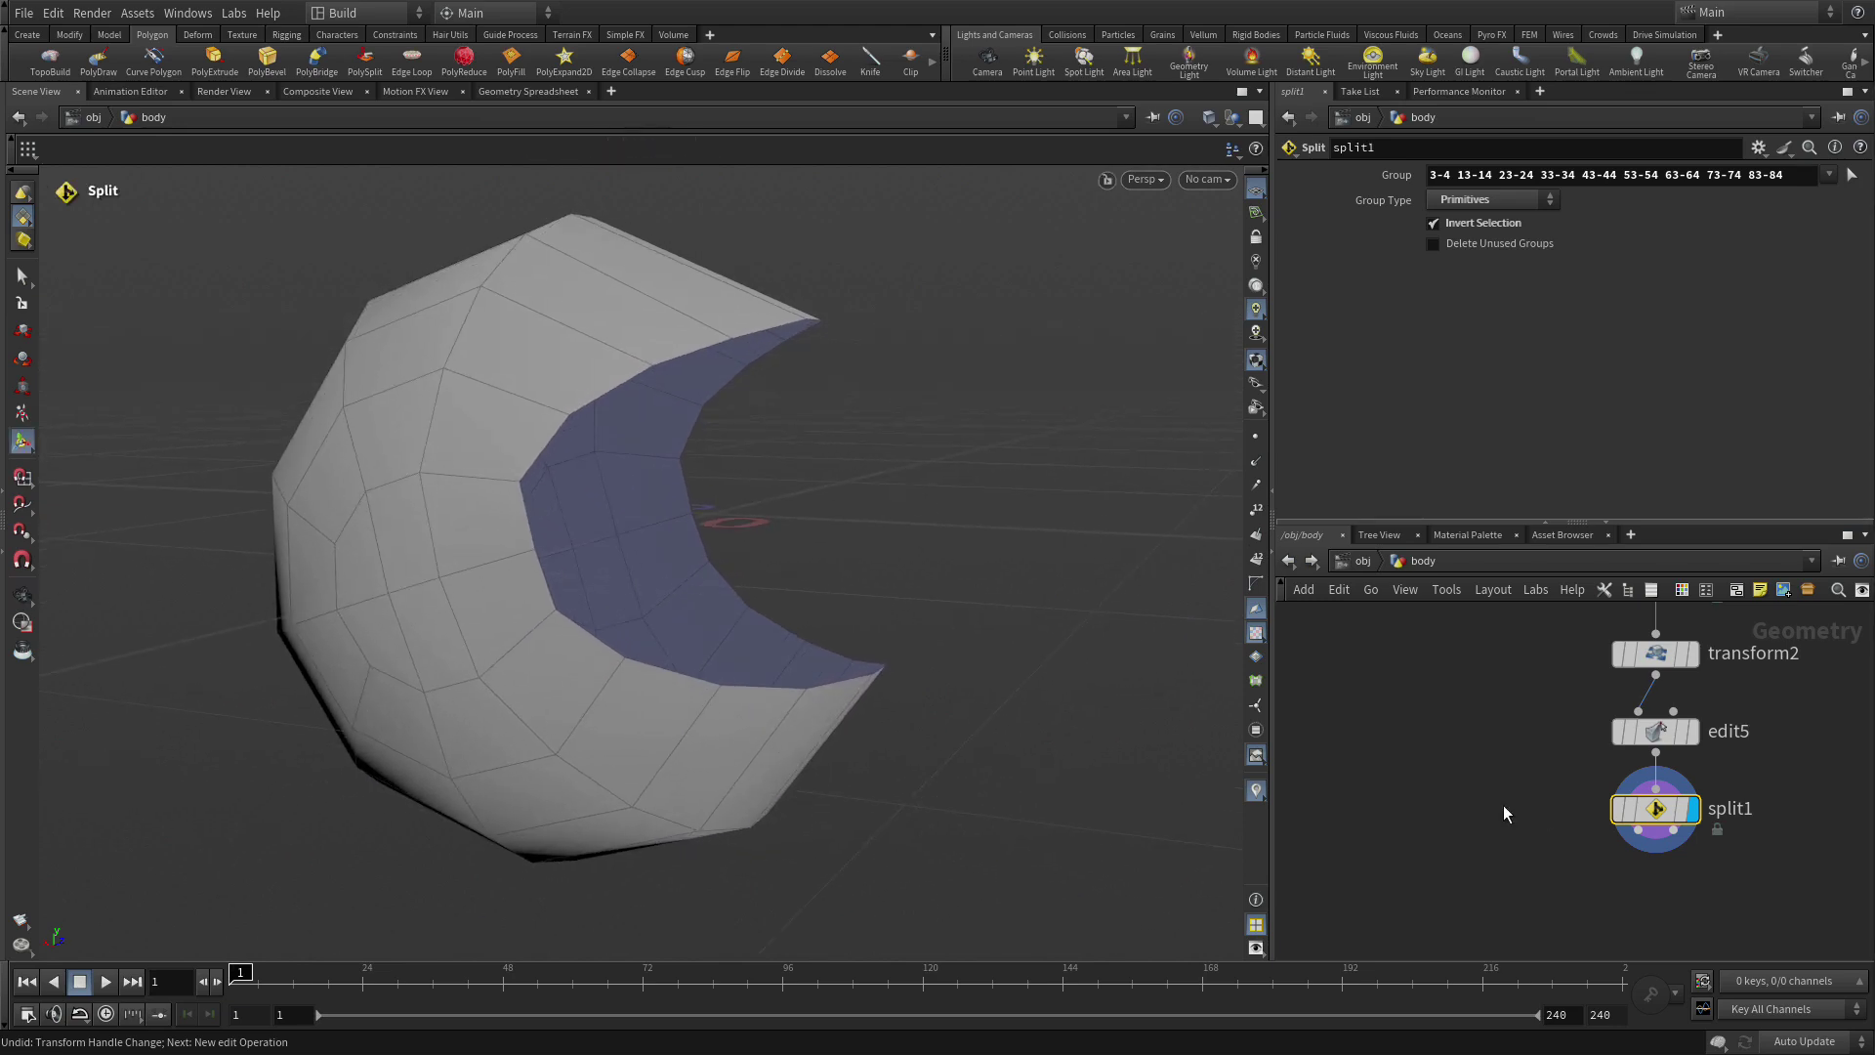
{"action": "key", "text": "Tab"}
{"action": "type", "text": "polyfi"}
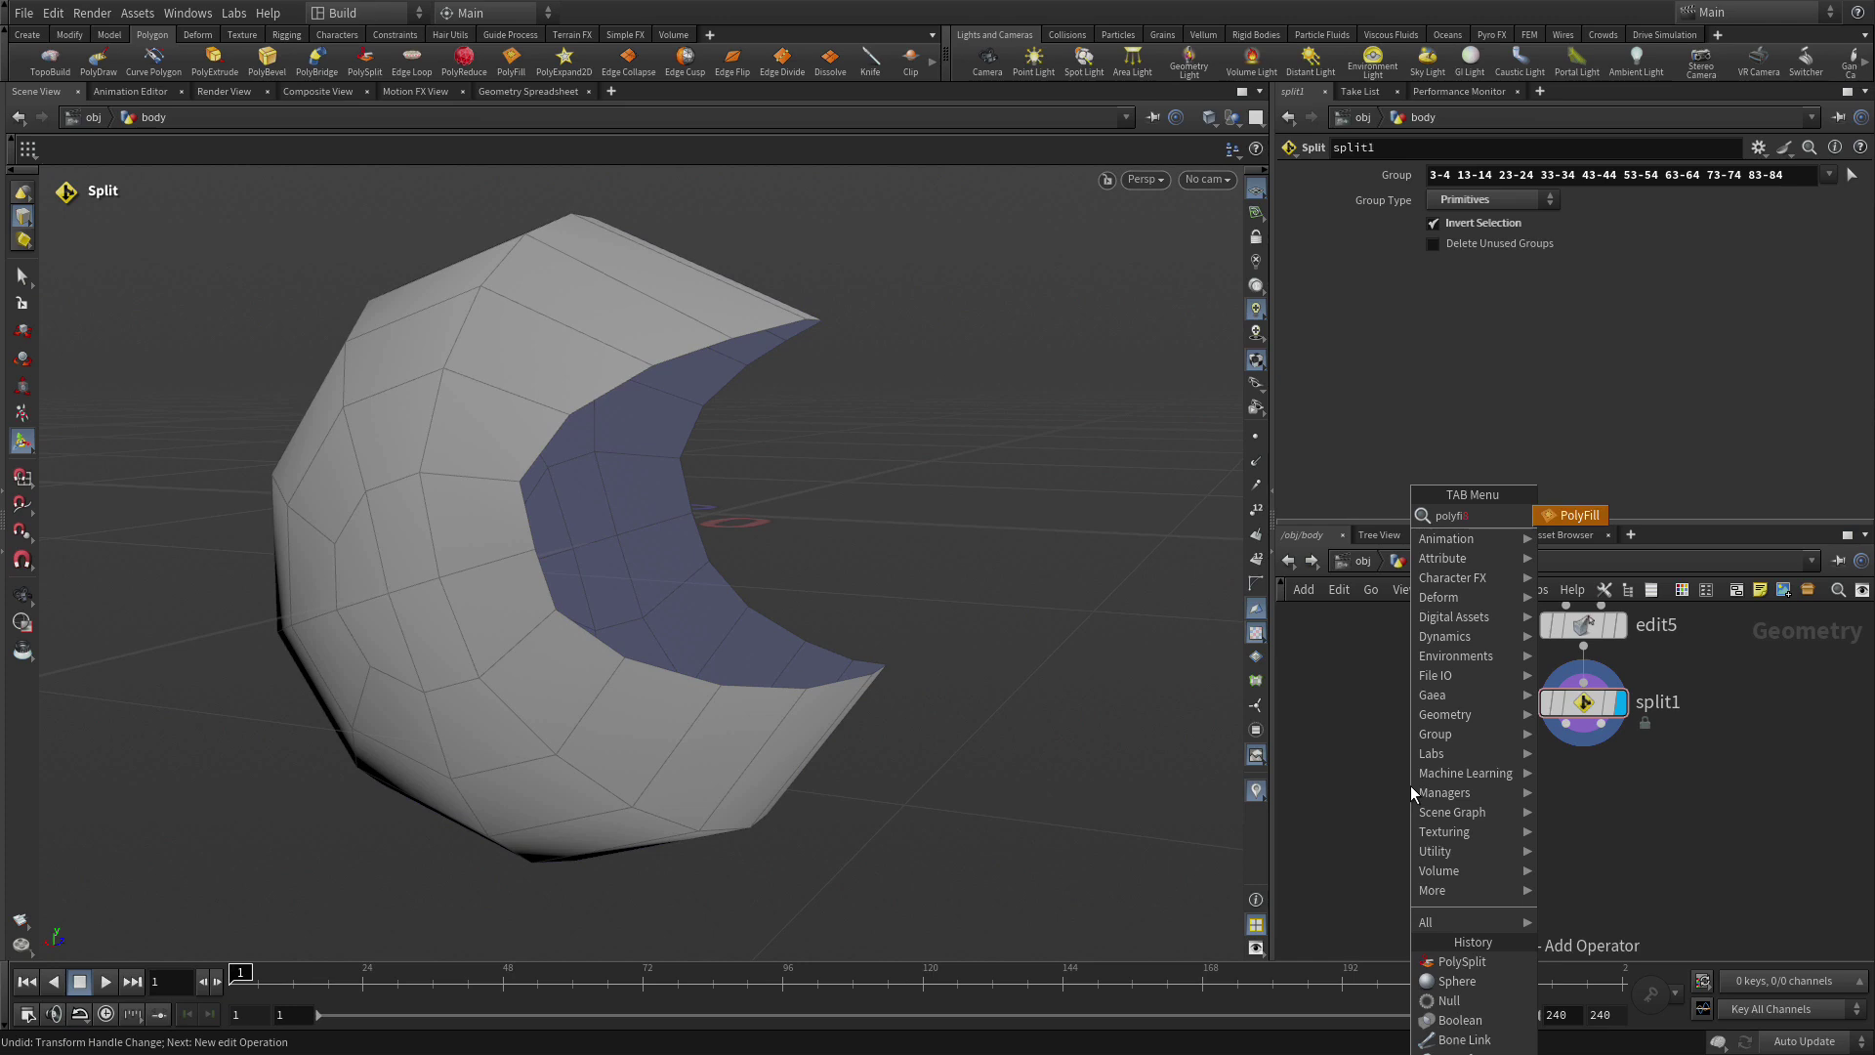
{"action": "key", "text": "Return"}
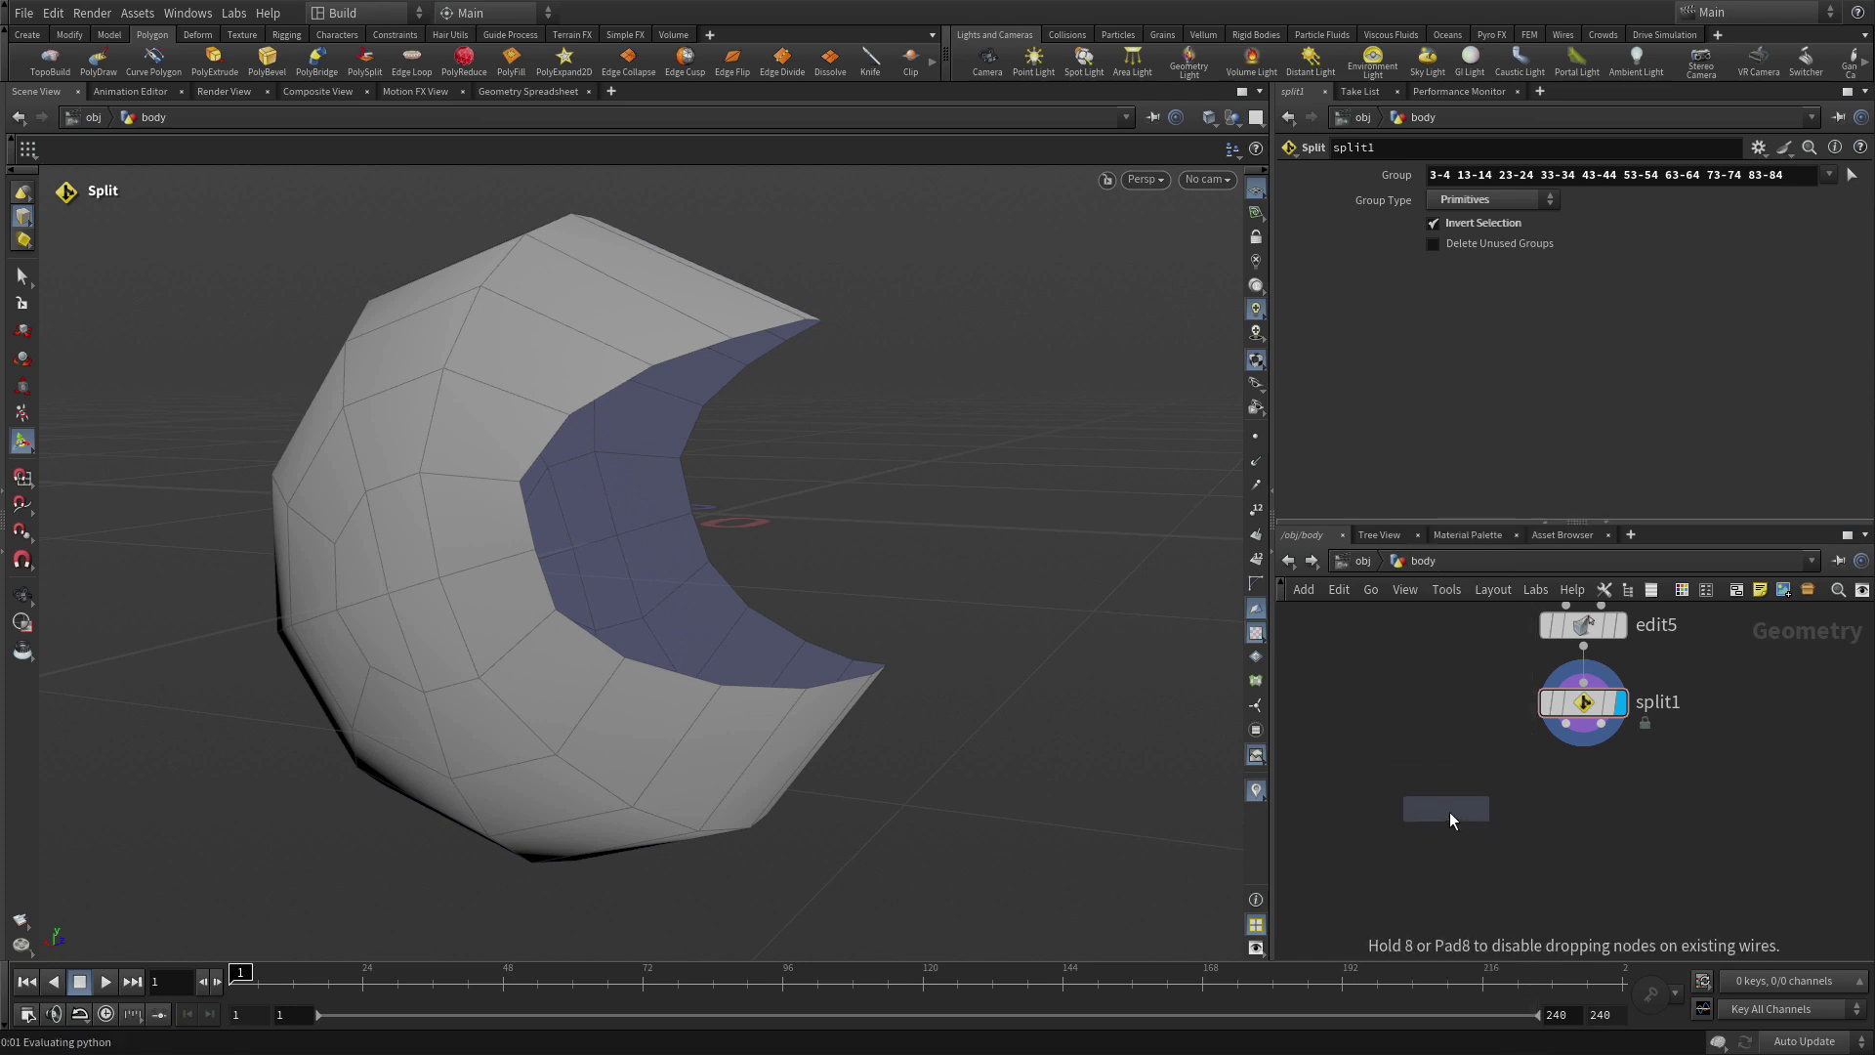
Place polyfill3 fed by split1, display it, and set Fill Mode to Quadrilateral Grid.
{"action": "left_click", "coordinate": [1449, 813]}
{"action": "left_click_drag", "start_coordinate": [1566, 723], "coordinate": [1449, 799]}
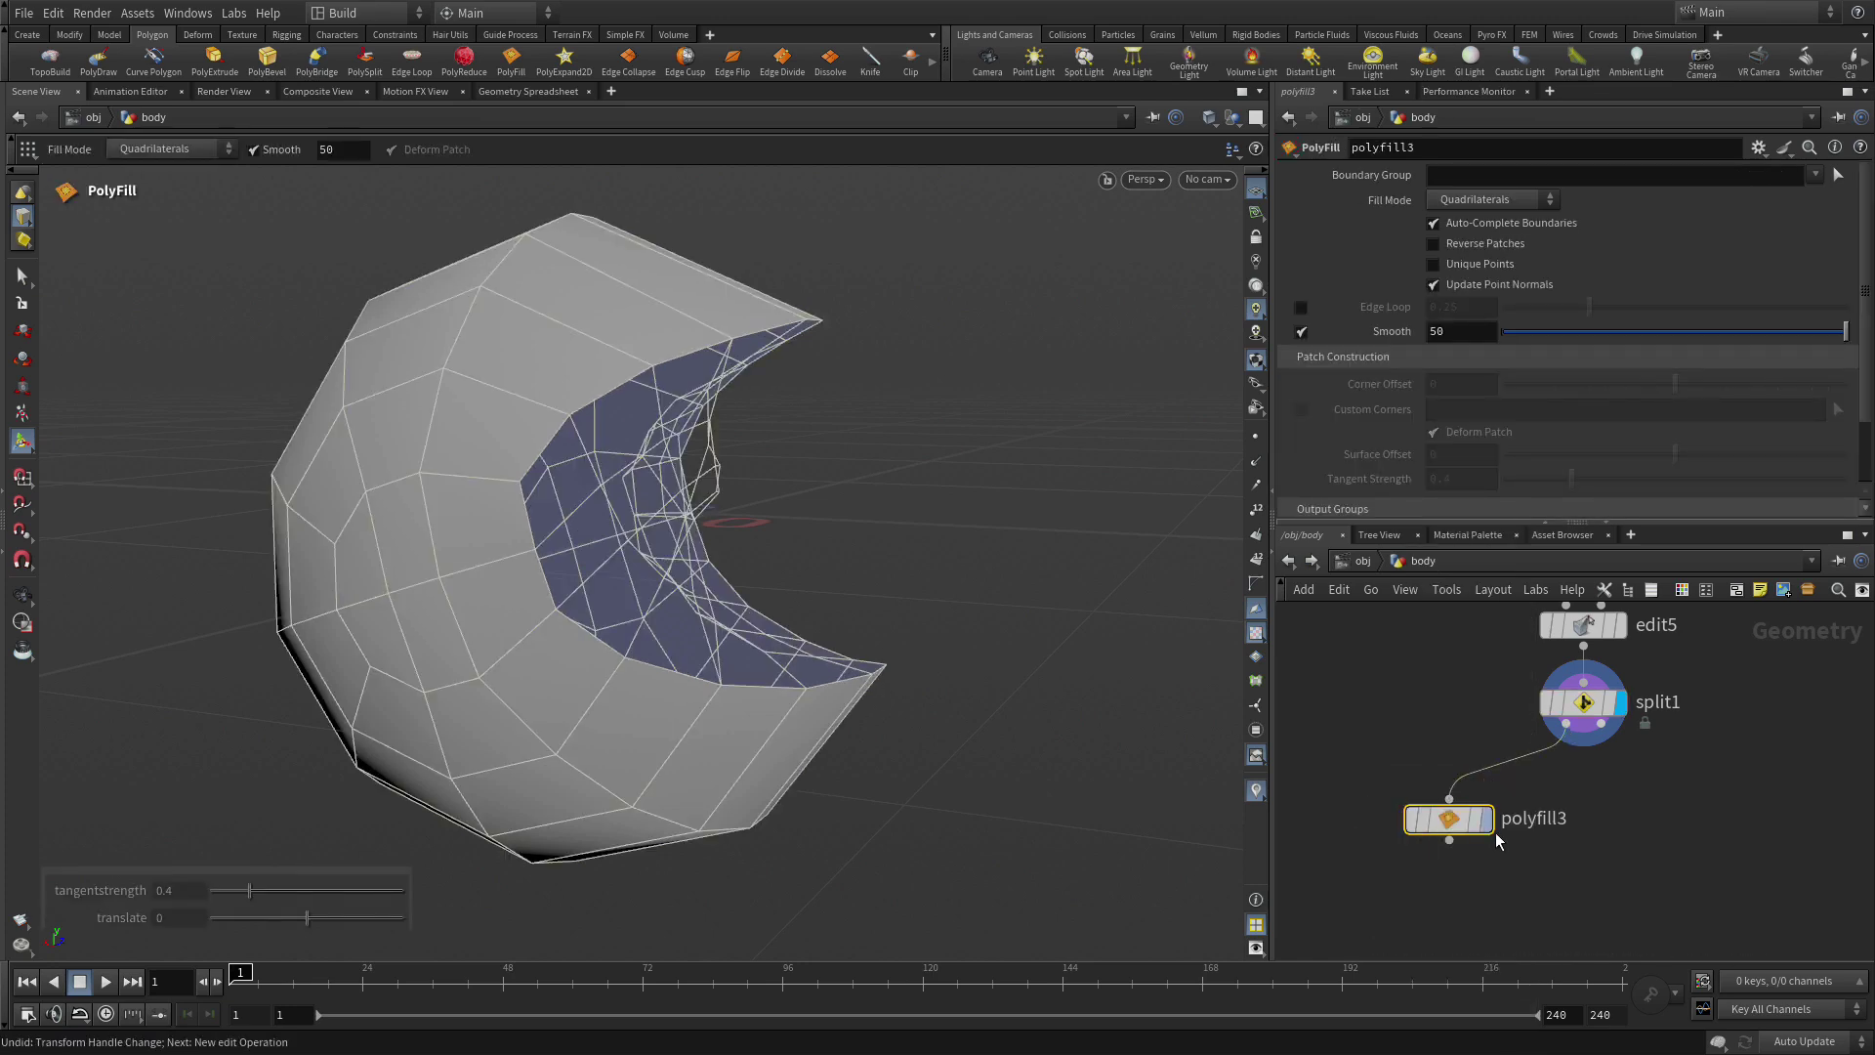
{"action": "left_click", "coordinate": [1487, 821]}
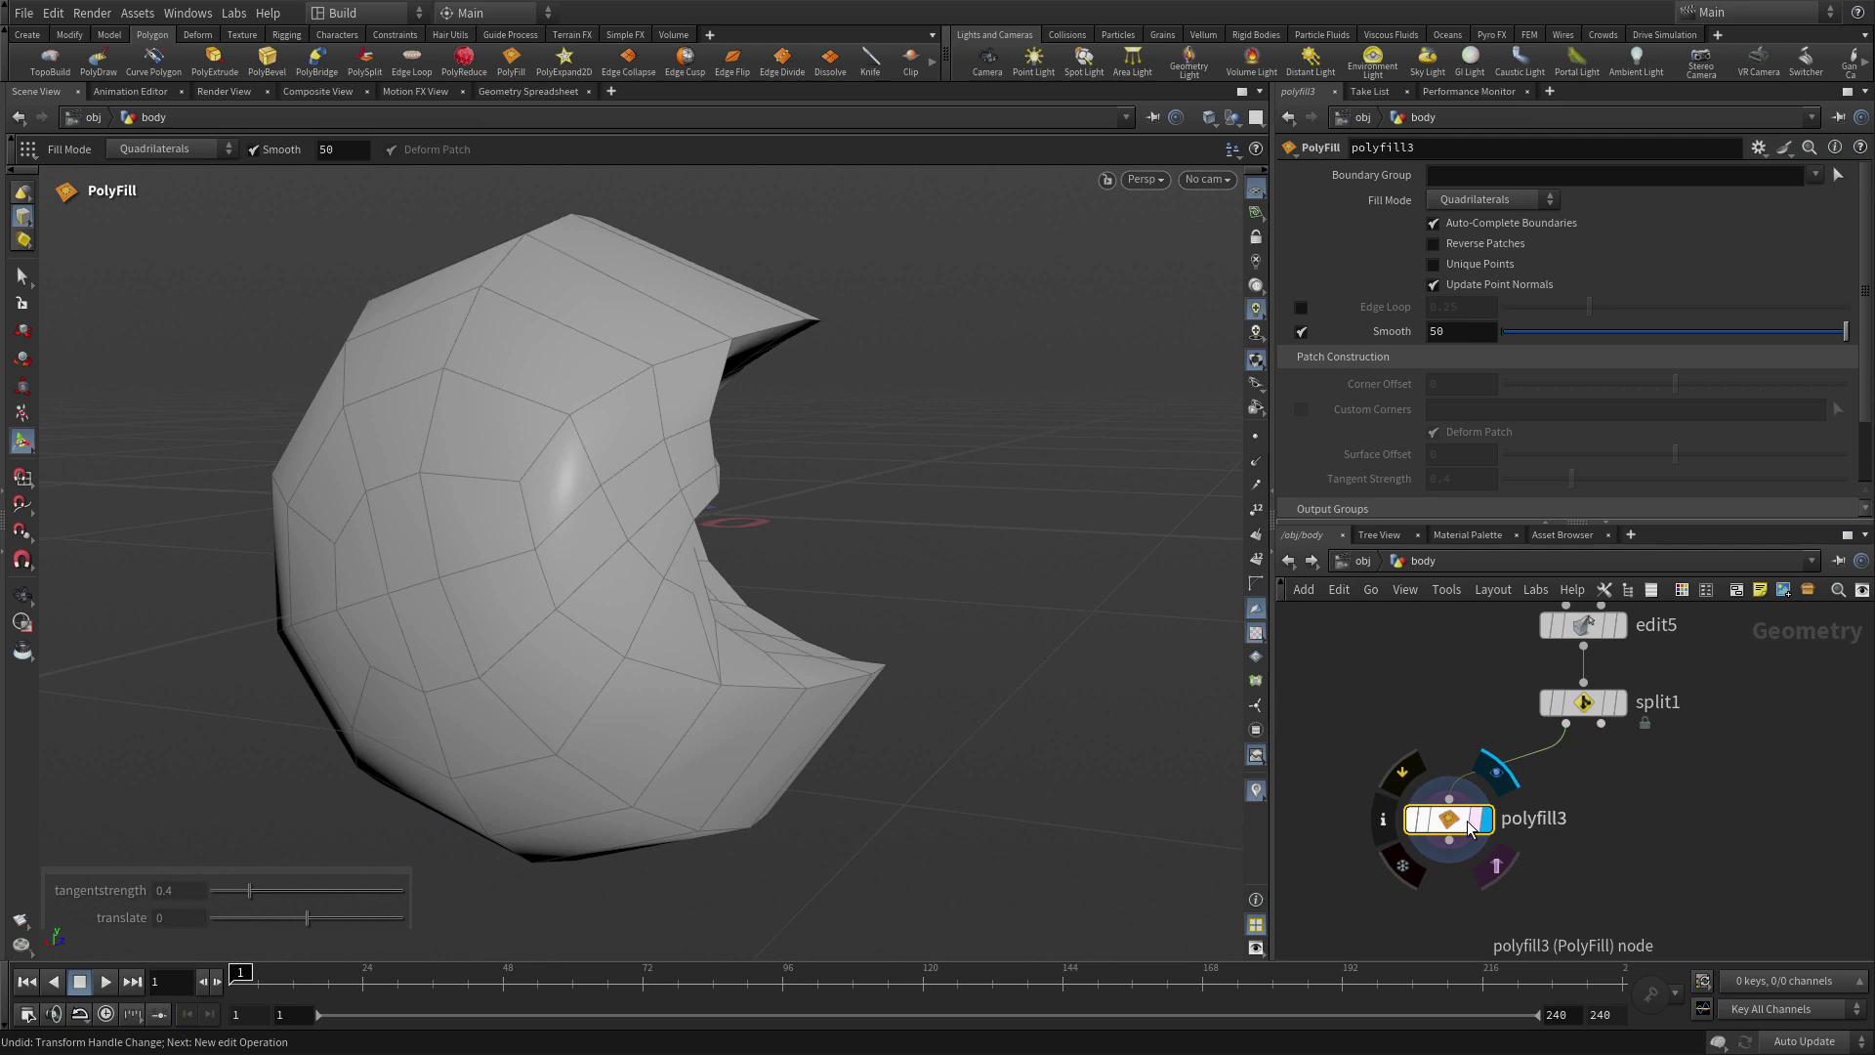
{"action": "left_click", "coordinate": [1479, 199]}
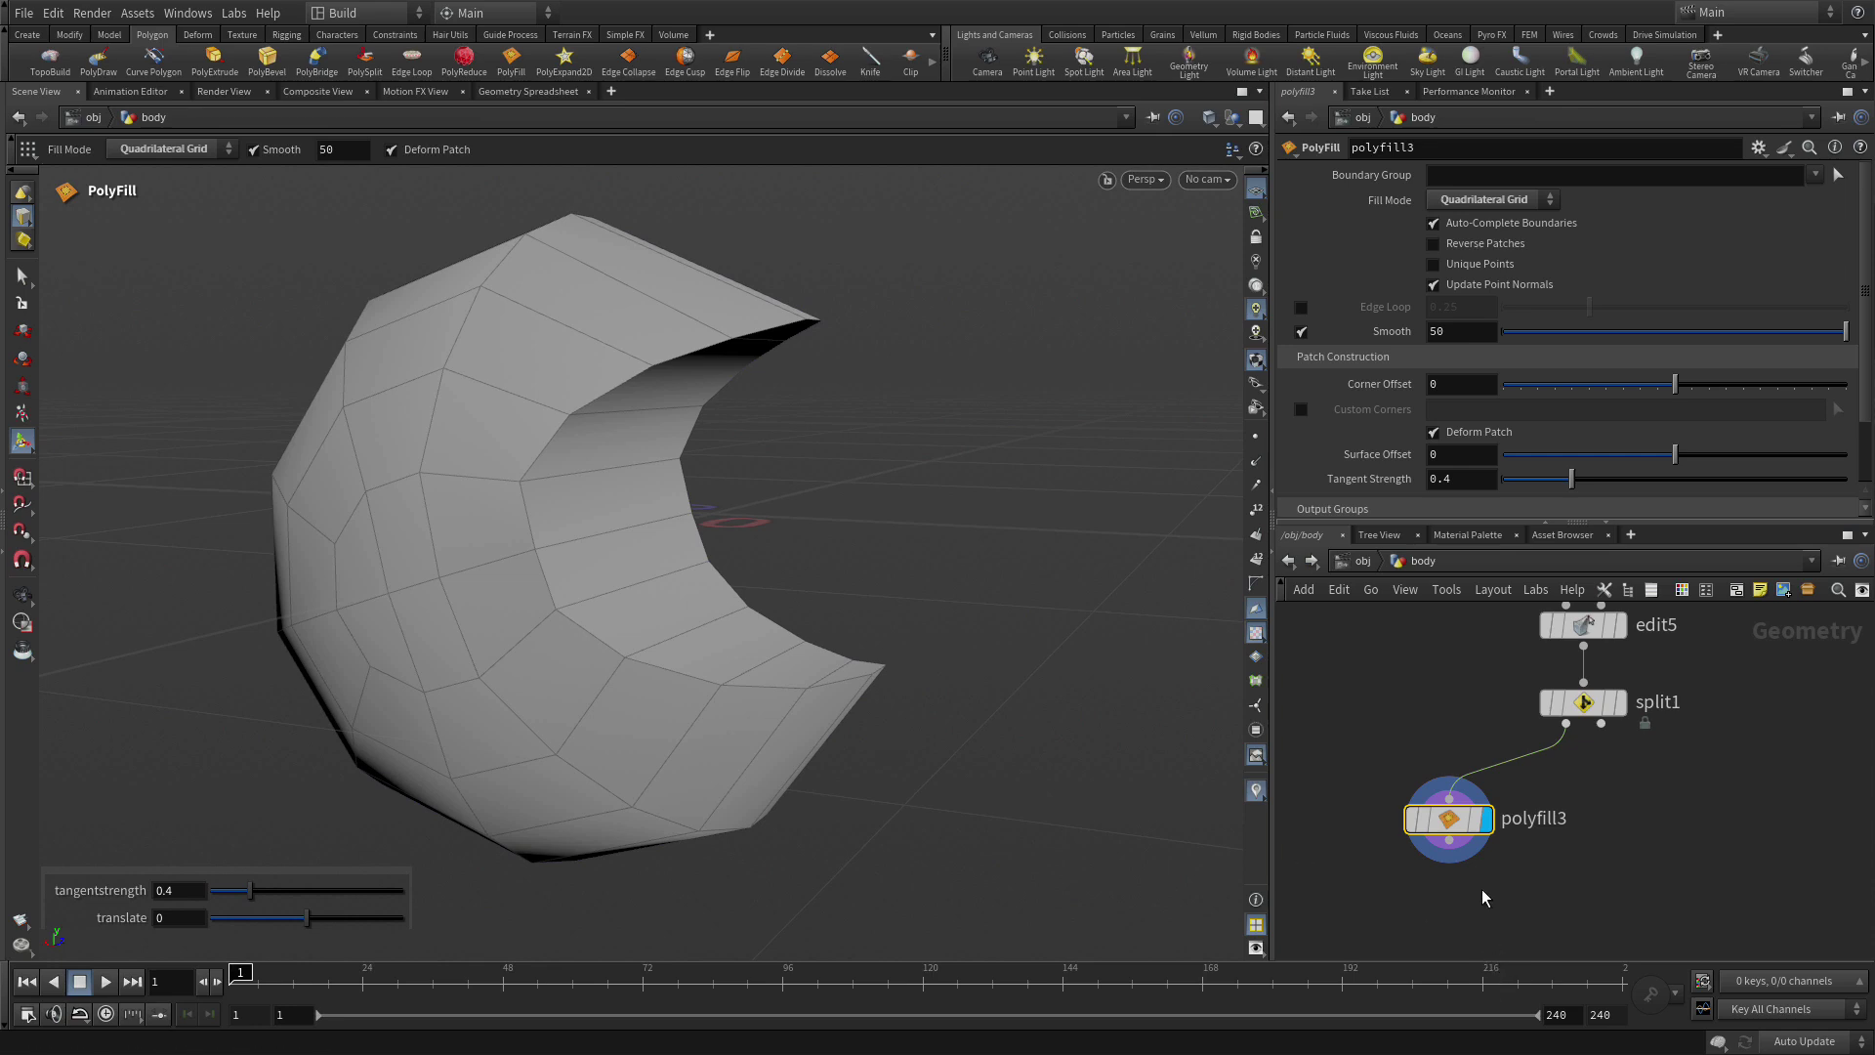
Duplicate it as polyfill4 fed from split1's second output, then inspect the filled gate piece.
{"action": "left_click_drag", "start_coordinate": [1438, 828], "coordinate": [1670, 828], "text": "alt"}
{"action": "left_click", "coordinate": [1601, 724]}
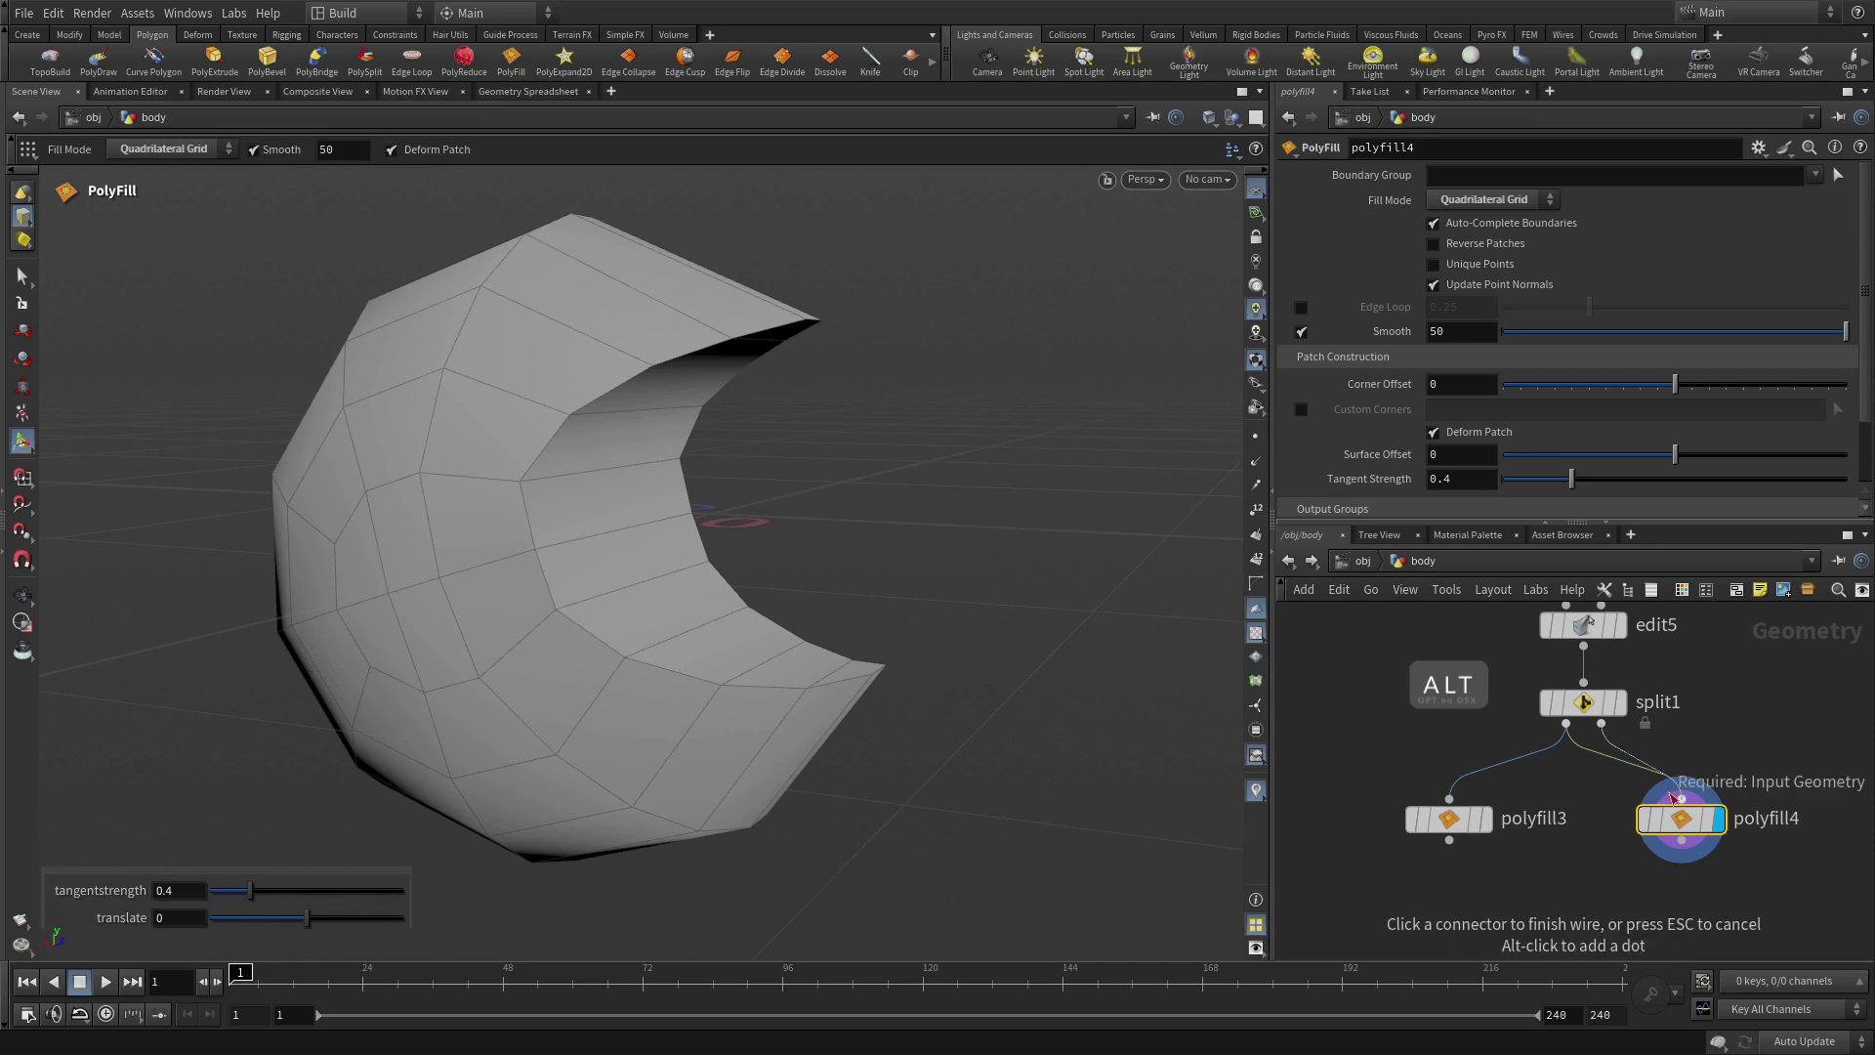
{"action": "left_click", "coordinate": [1681, 798]}
{"action": "key", "text": "Escape"}
{"action": "left_click_drag", "start_coordinate": [732, 577], "coordinate": [950, 621]}
{"action": "key", "text": "Return"}
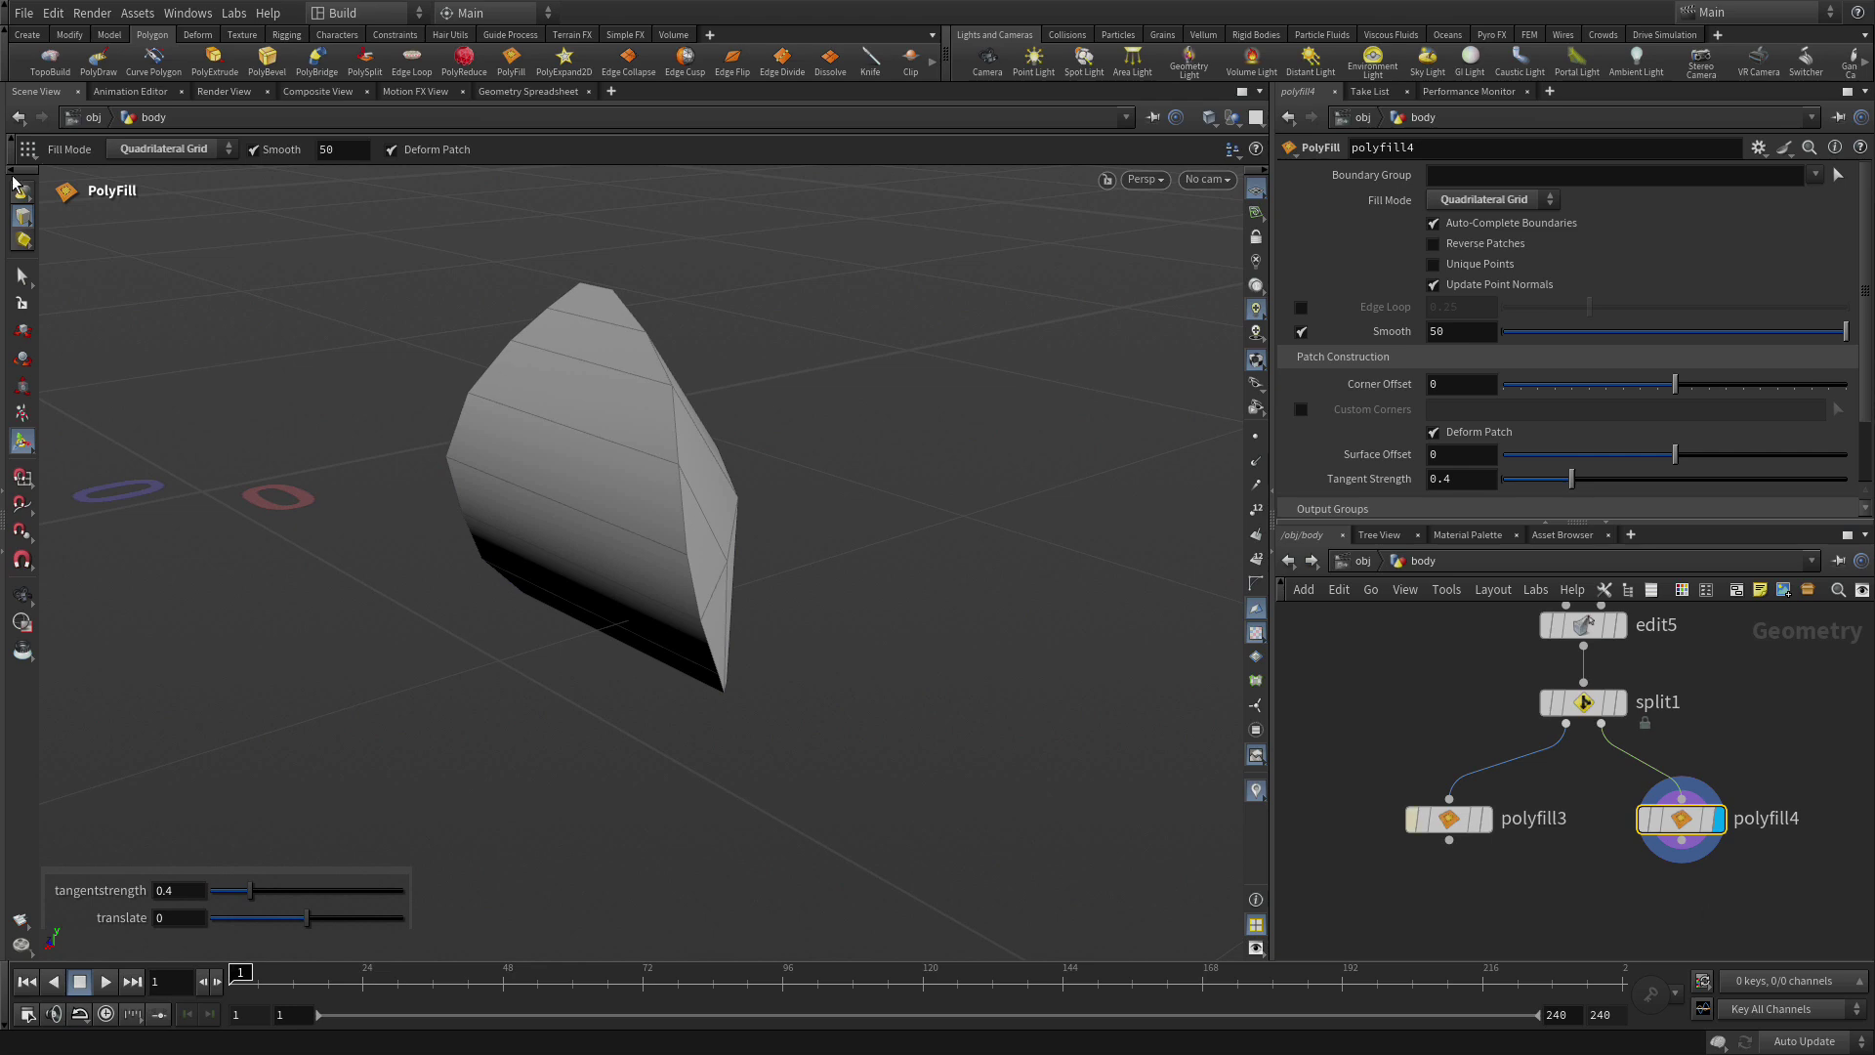
{"action": "left_click_drag", "start_coordinate": [666, 342], "coordinate": [818, 460], "text": "alt"}
{"action": "key", "text": "s"}
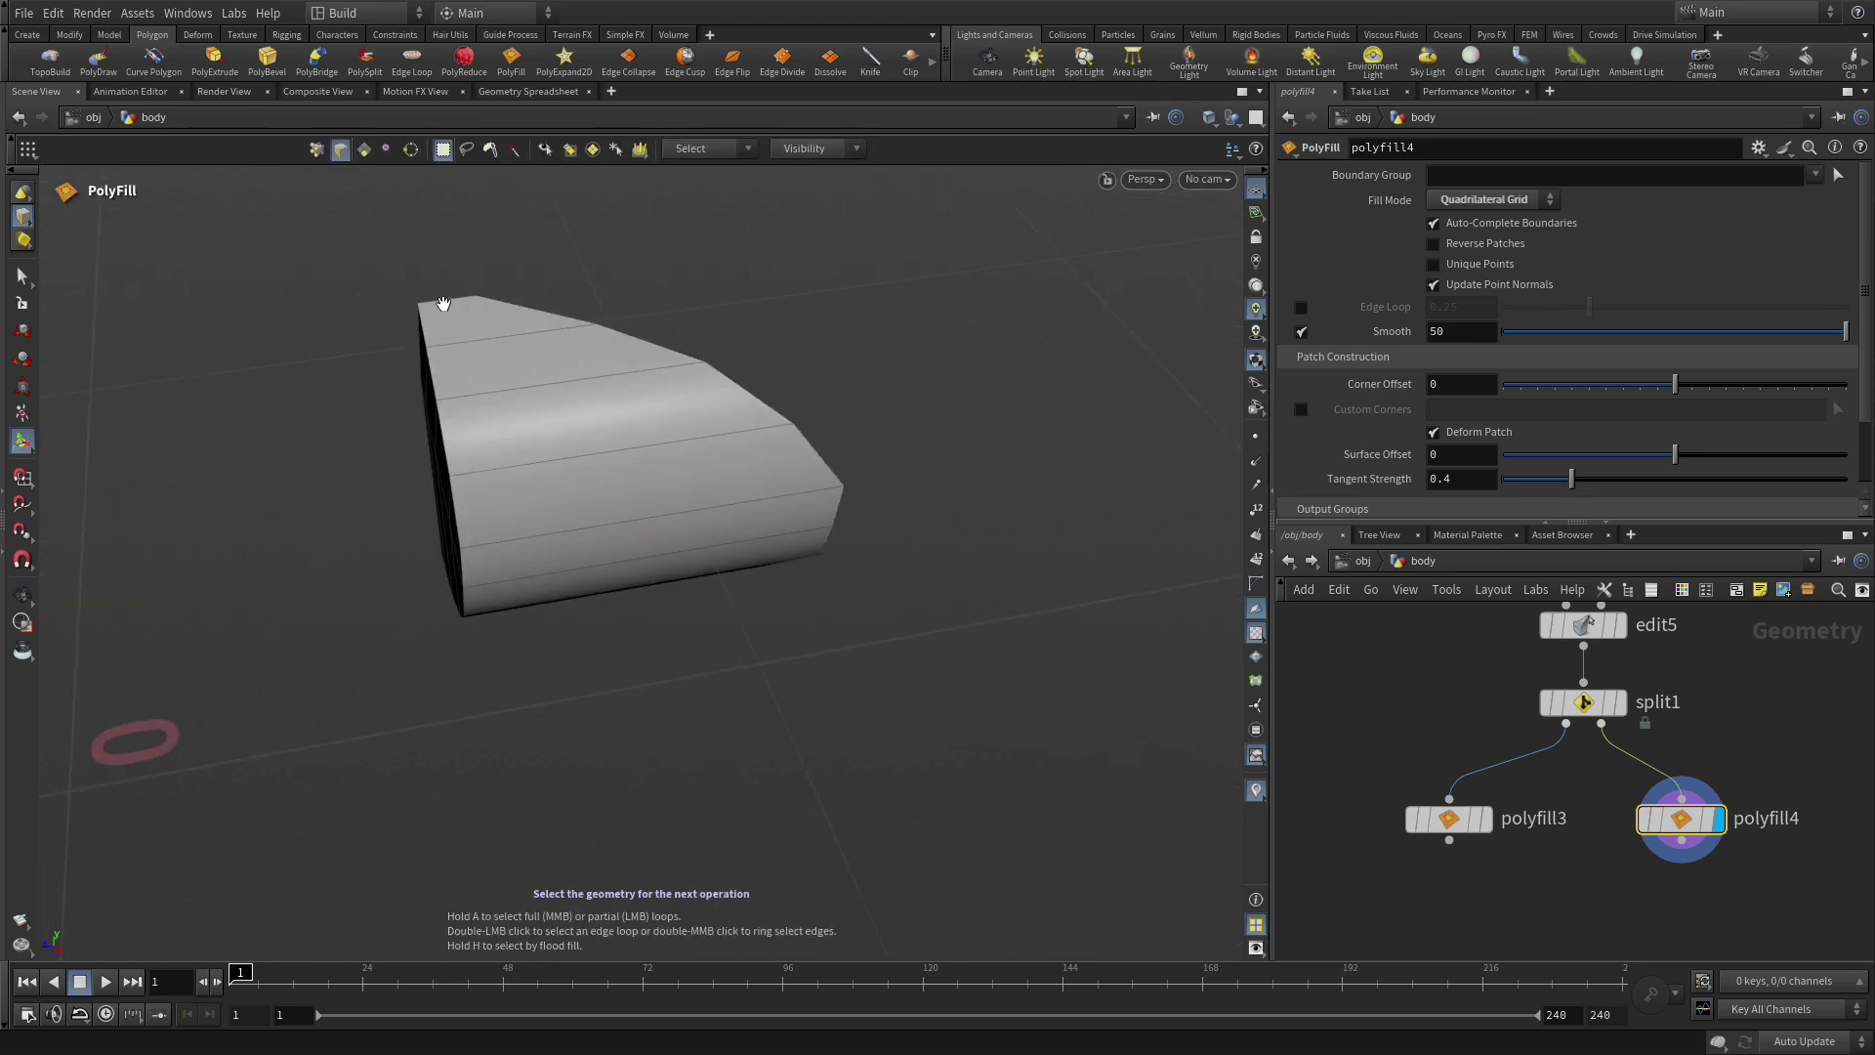
{"action": "right_click_drag", "start_coordinate": [503, 357], "coordinate": [616, 291], "text": "alt"}
{"action": "middle_click_drag", "start_coordinate": [616, 291], "coordinate": [645, 414]}
{"action": "key", "text": "Return"}
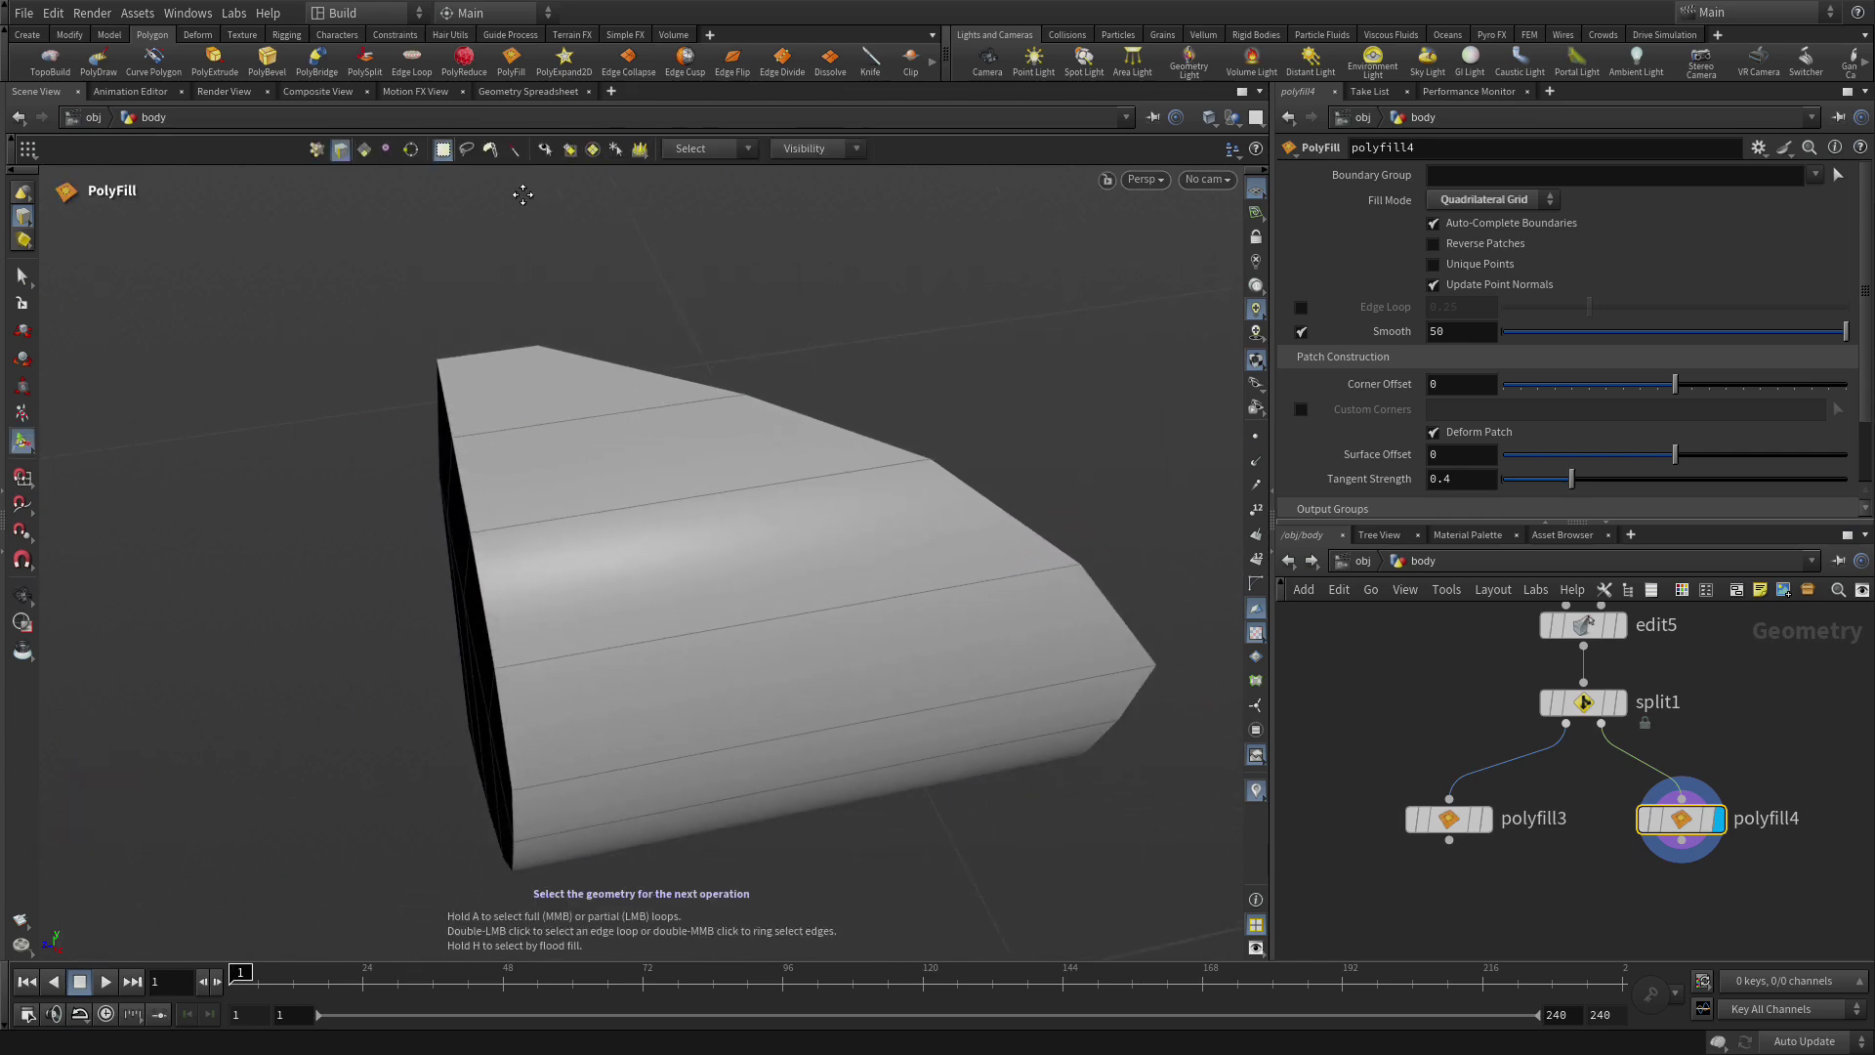
Cut a PolySplit edge path across the gate piece from its top corner down to the bottom edge.
{"action": "left_click", "coordinate": [364, 60]}
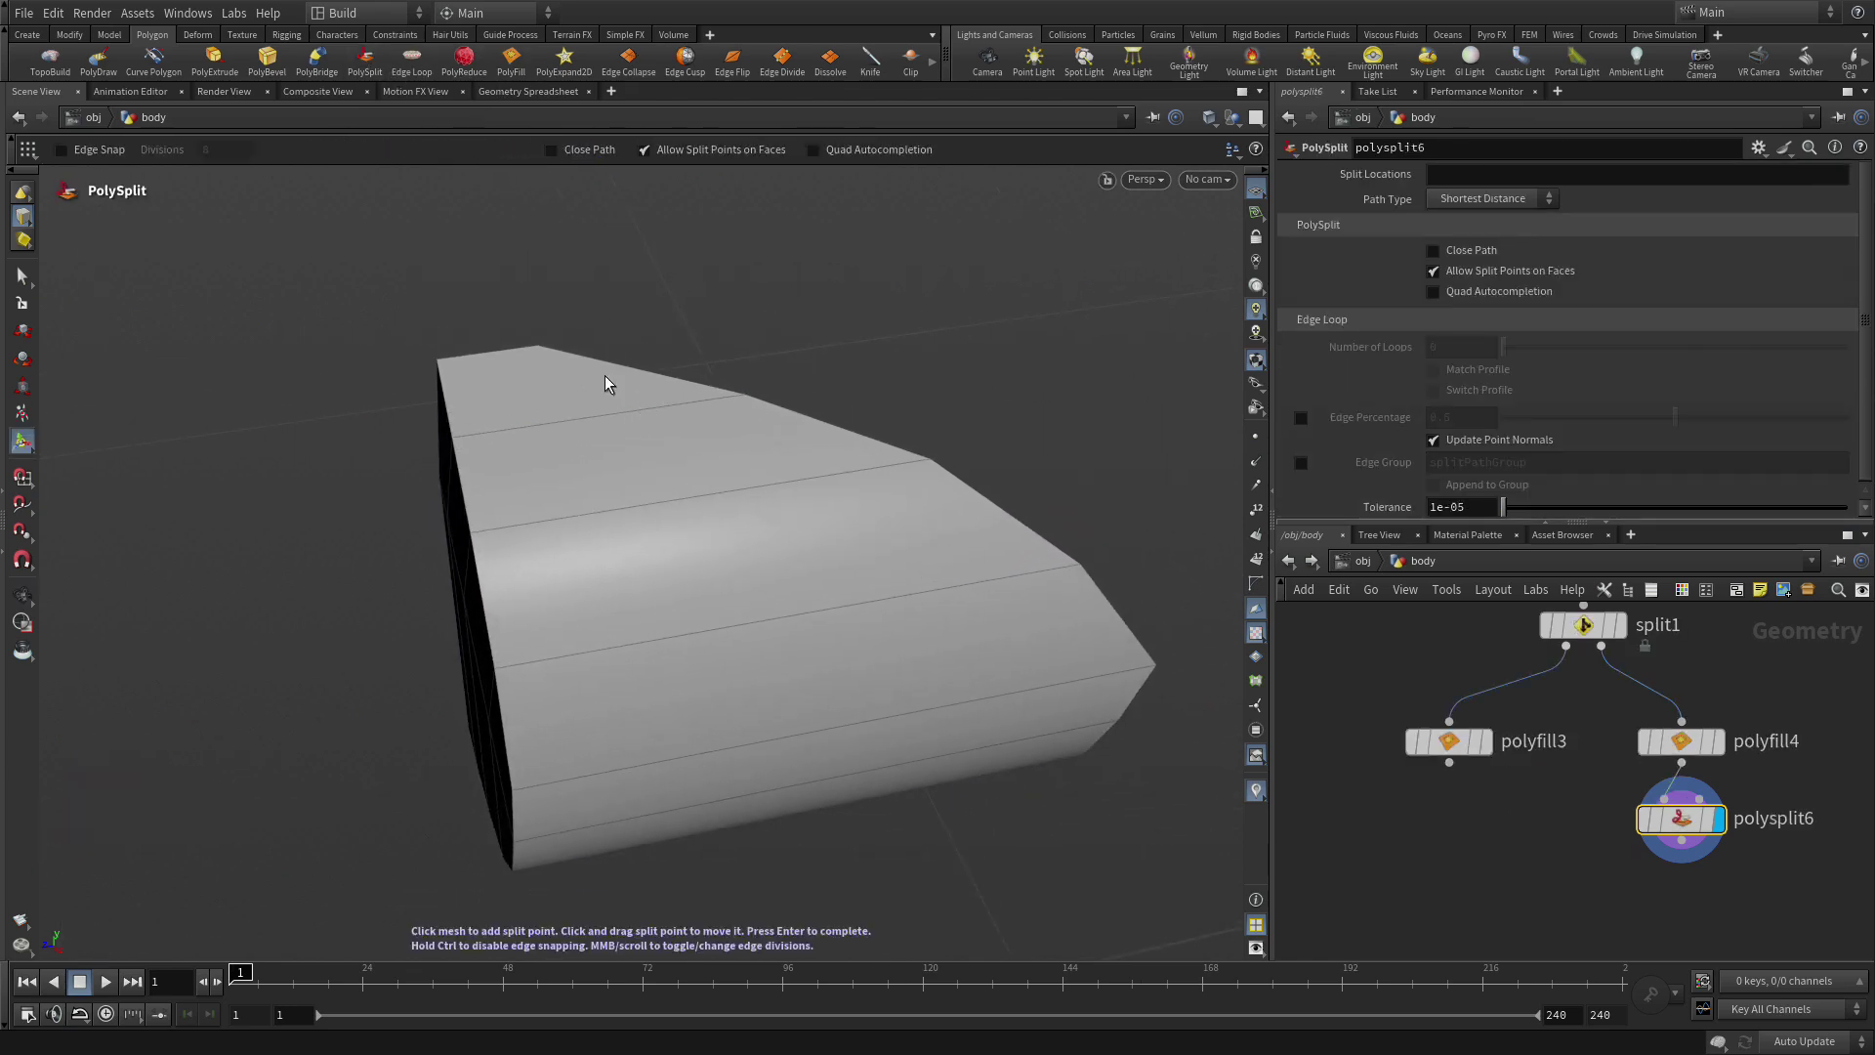
{"action": "left_click", "coordinate": [539, 347]}
{"action": "scroll", "coordinate": [609, 648], "scroll_direction": "up", "scroll_amount": 7}
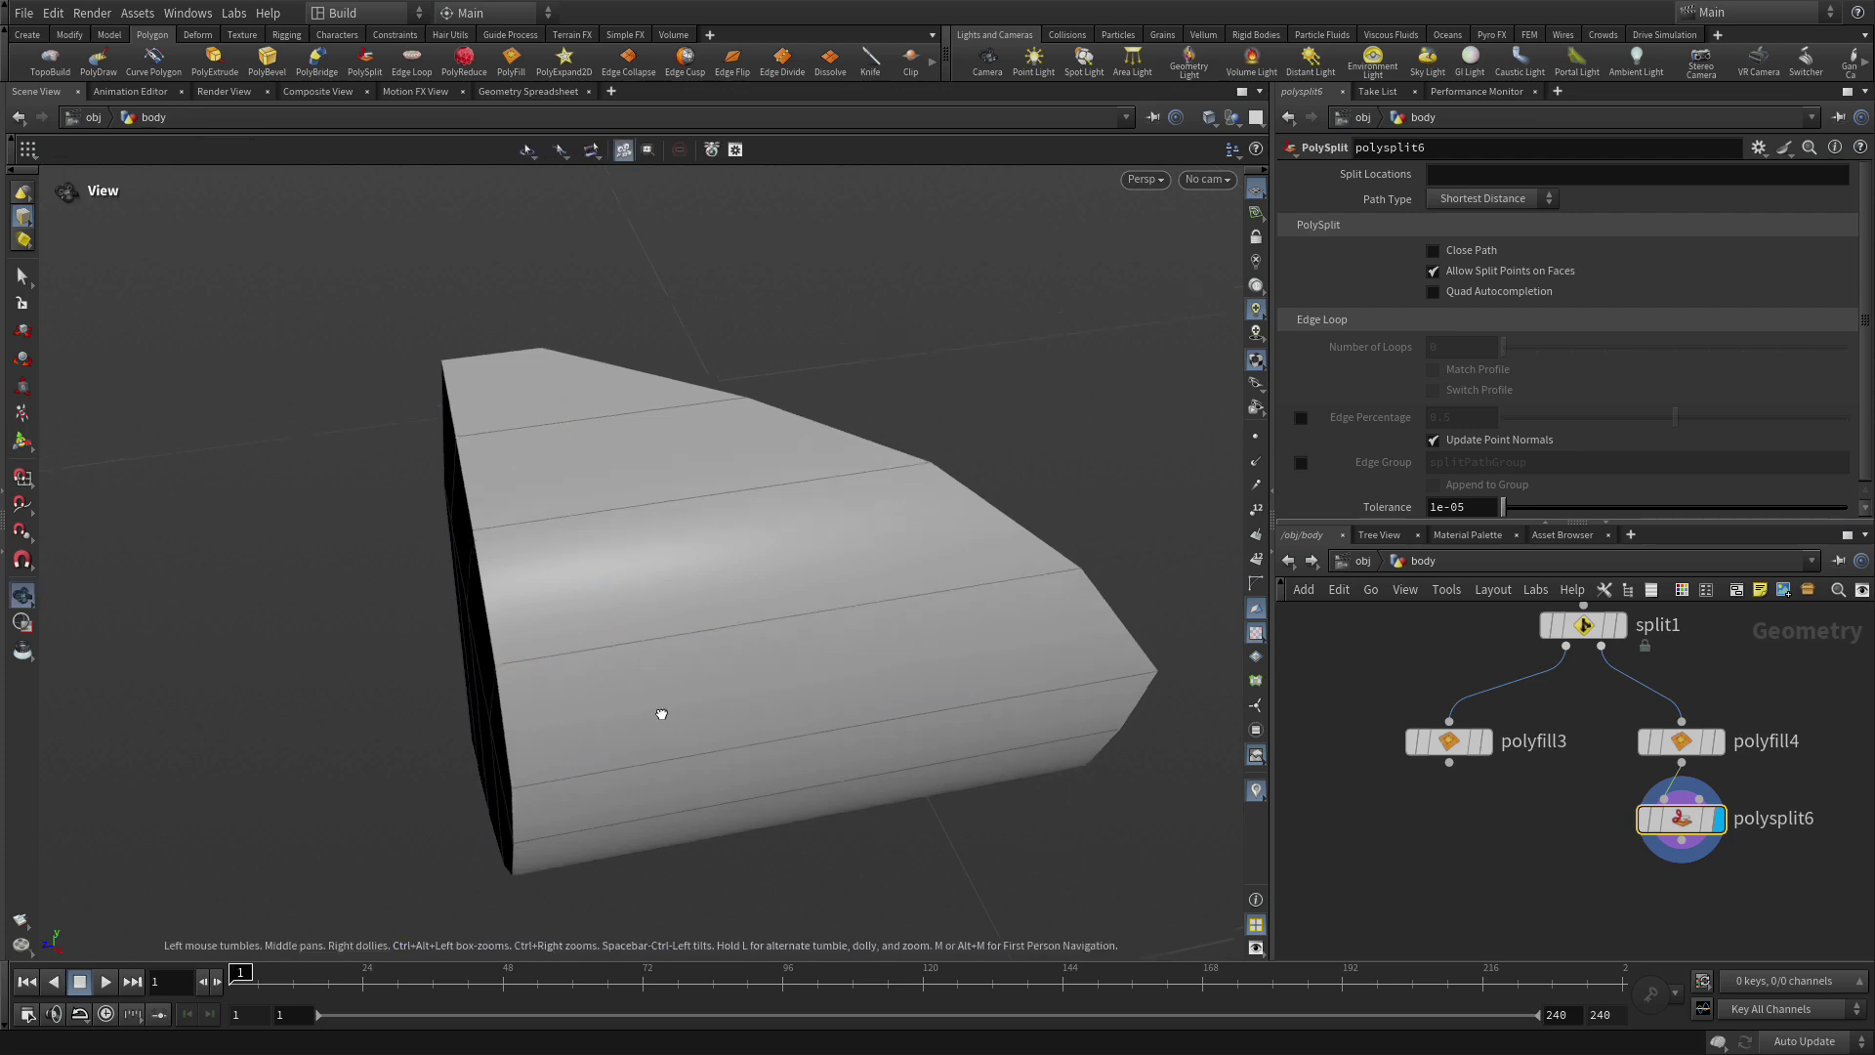
{"action": "left_click_drag", "start_coordinate": [670, 758], "coordinate": [661, 636], "text": "alt"}
{"action": "middle_click_drag", "start_coordinate": [661, 636], "coordinate": [727, 0], "text": "alt"}
{"action": "key", "text": "Return"}
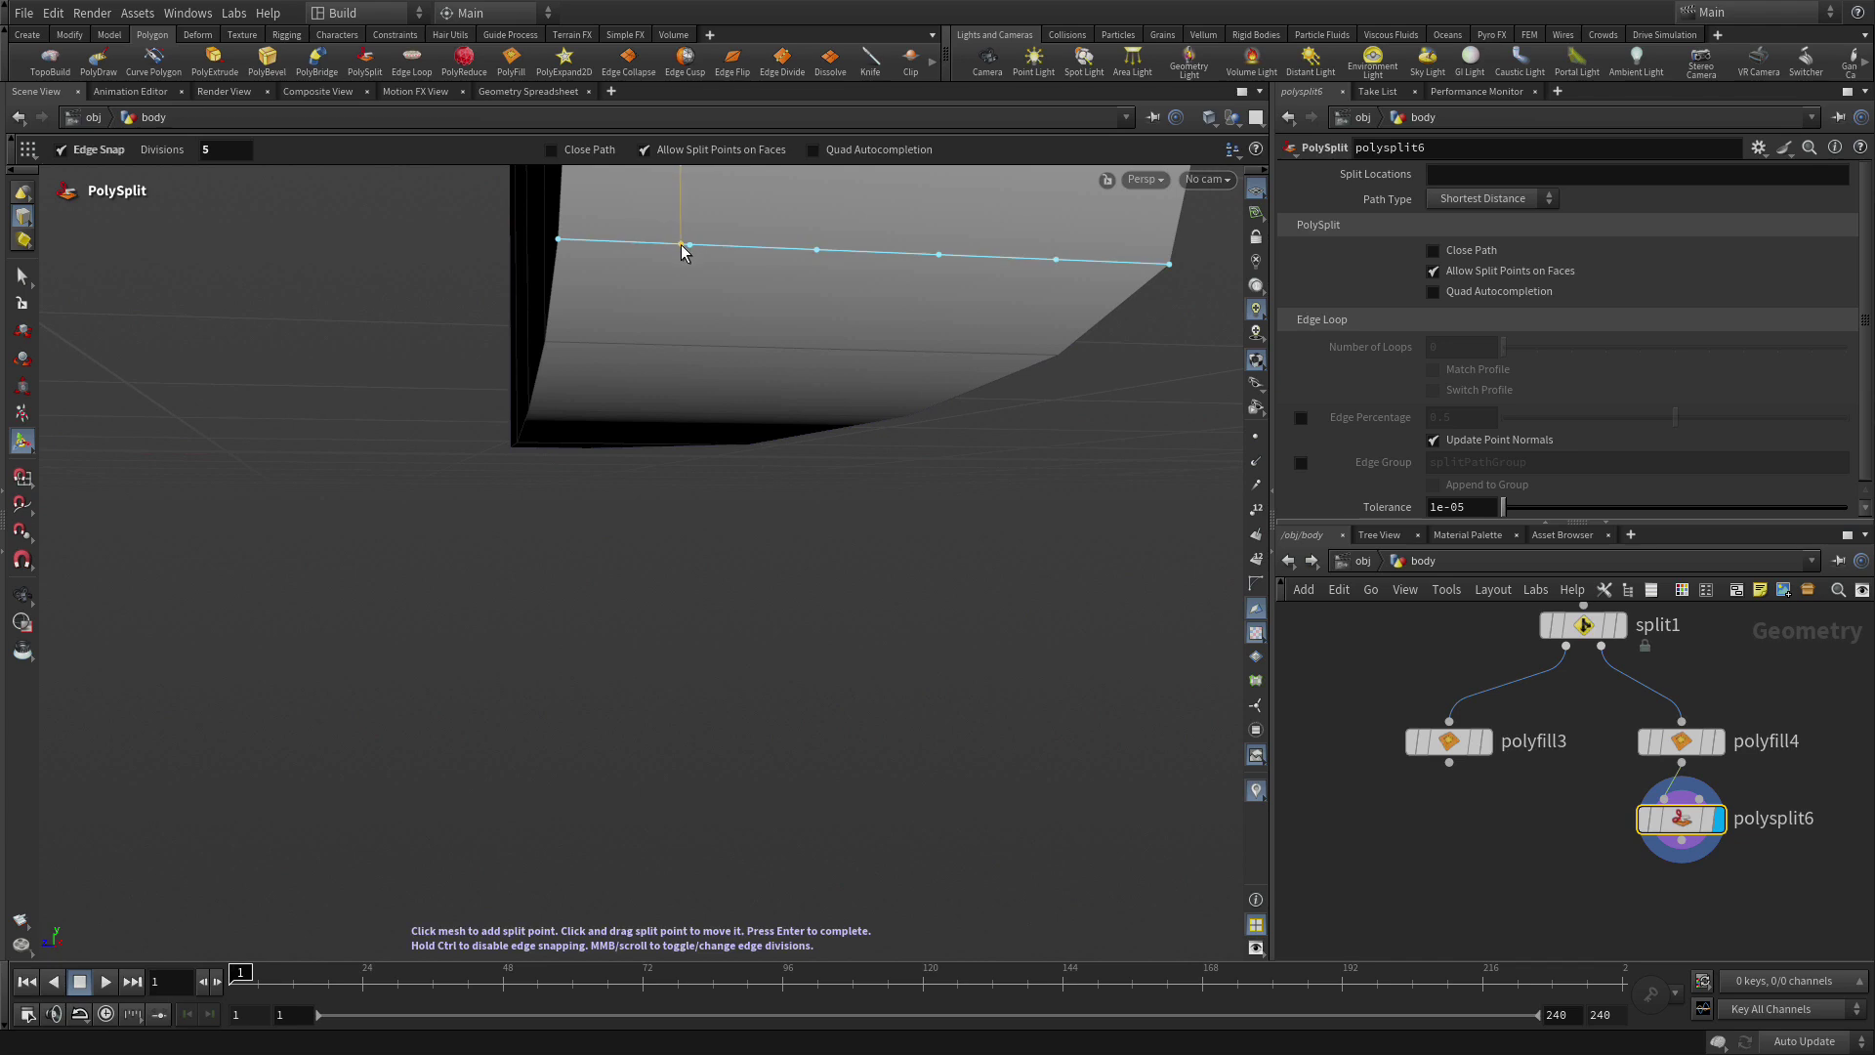
{"action": "left_click", "coordinate": [693, 249]}
{"action": "left_click_drag", "start_coordinate": [619, 433], "coordinate": [713, 200], "text": "alt"}
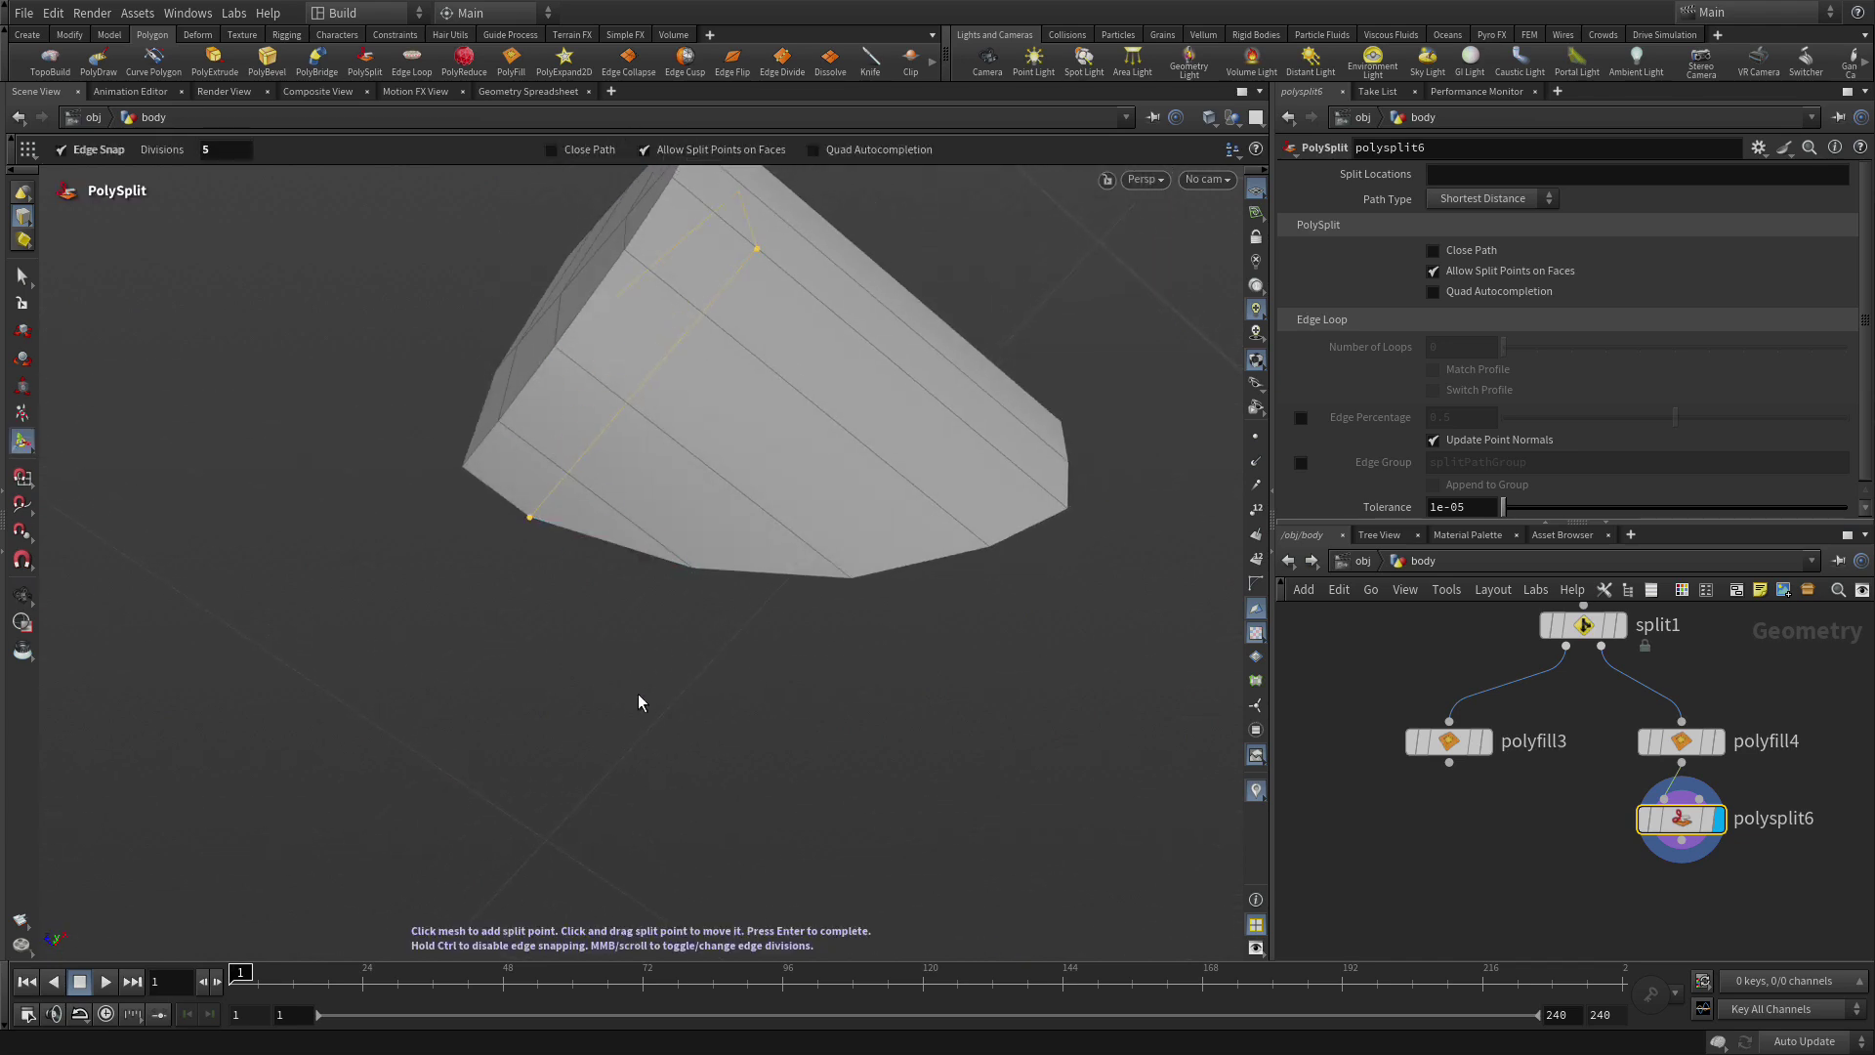
{"action": "key", "text": "Escape"}
{"action": "key", "text": "Return"}
{"action": "left_click_drag", "start_coordinate": [868, 421], "coordinate": [833, 694], "text": "alt"}
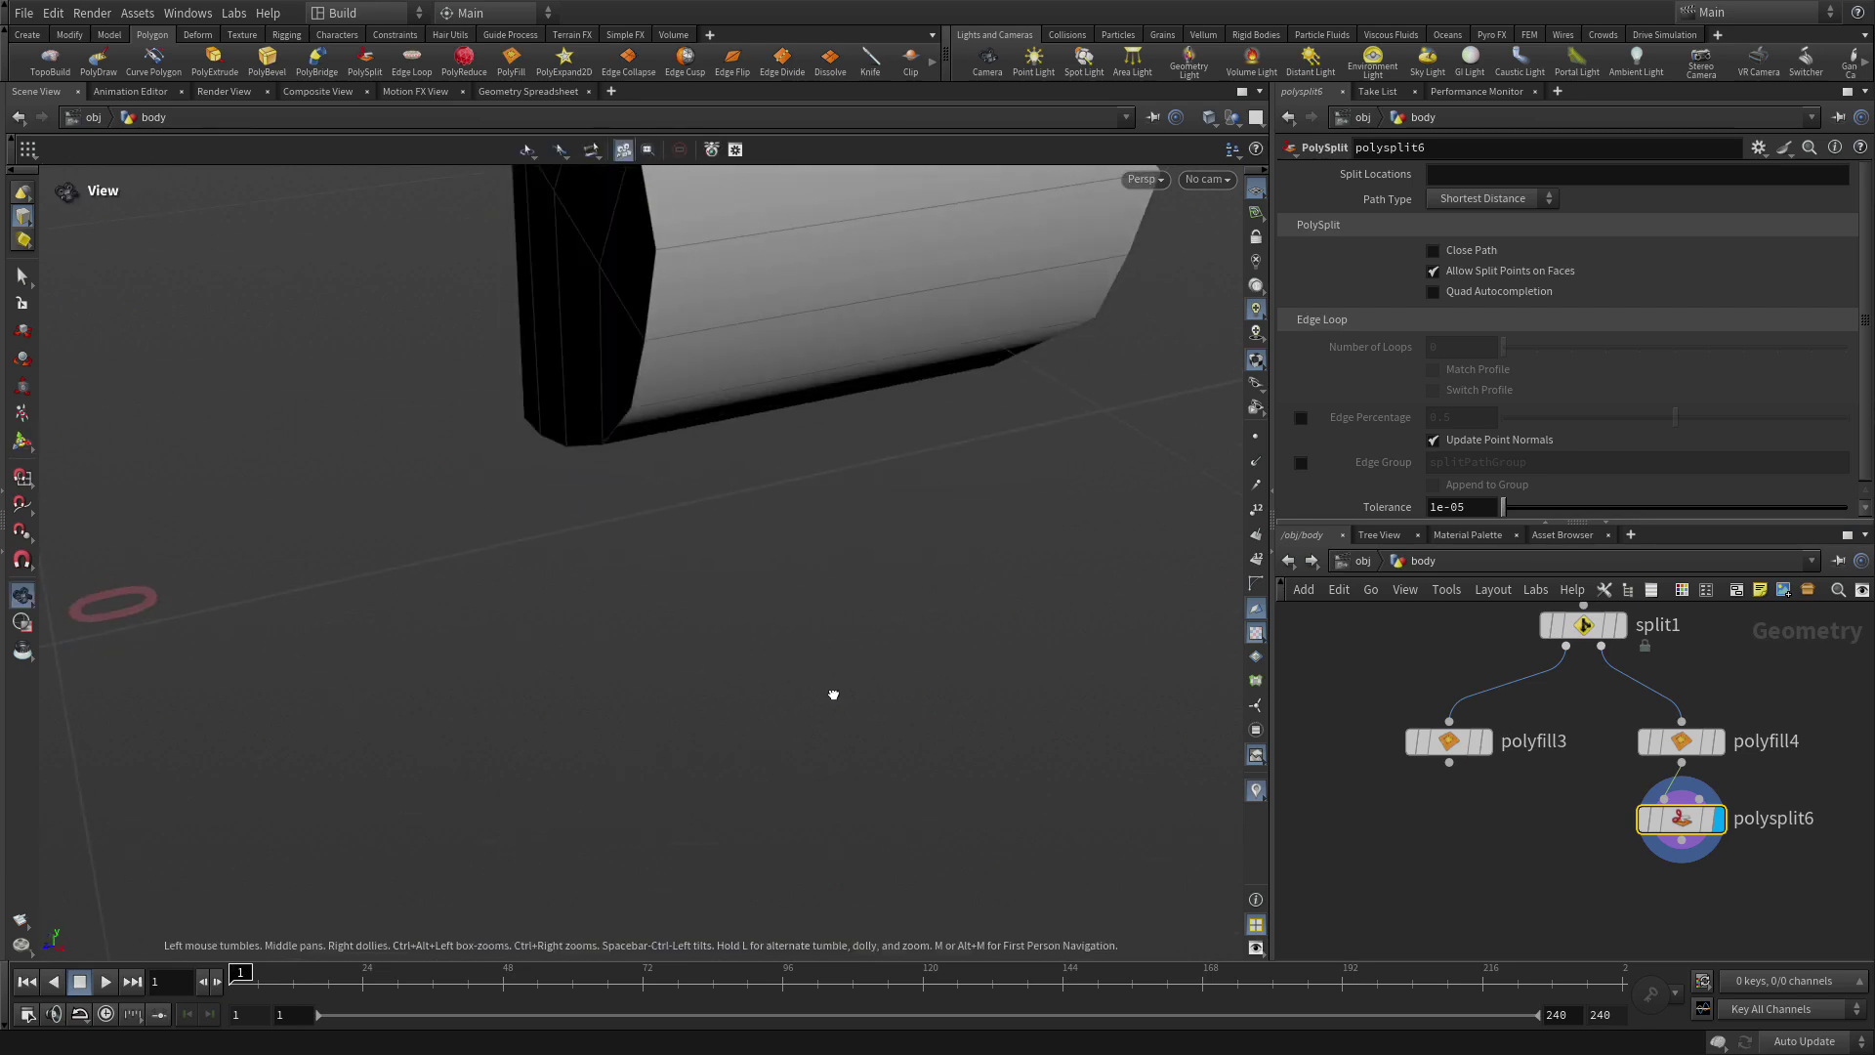
{"action": "middle_click_drag", "start_coordinate": [800, 444], "coordinate": [692, 895], "text": "alt"}
{"action": "key", "text": "Return"}
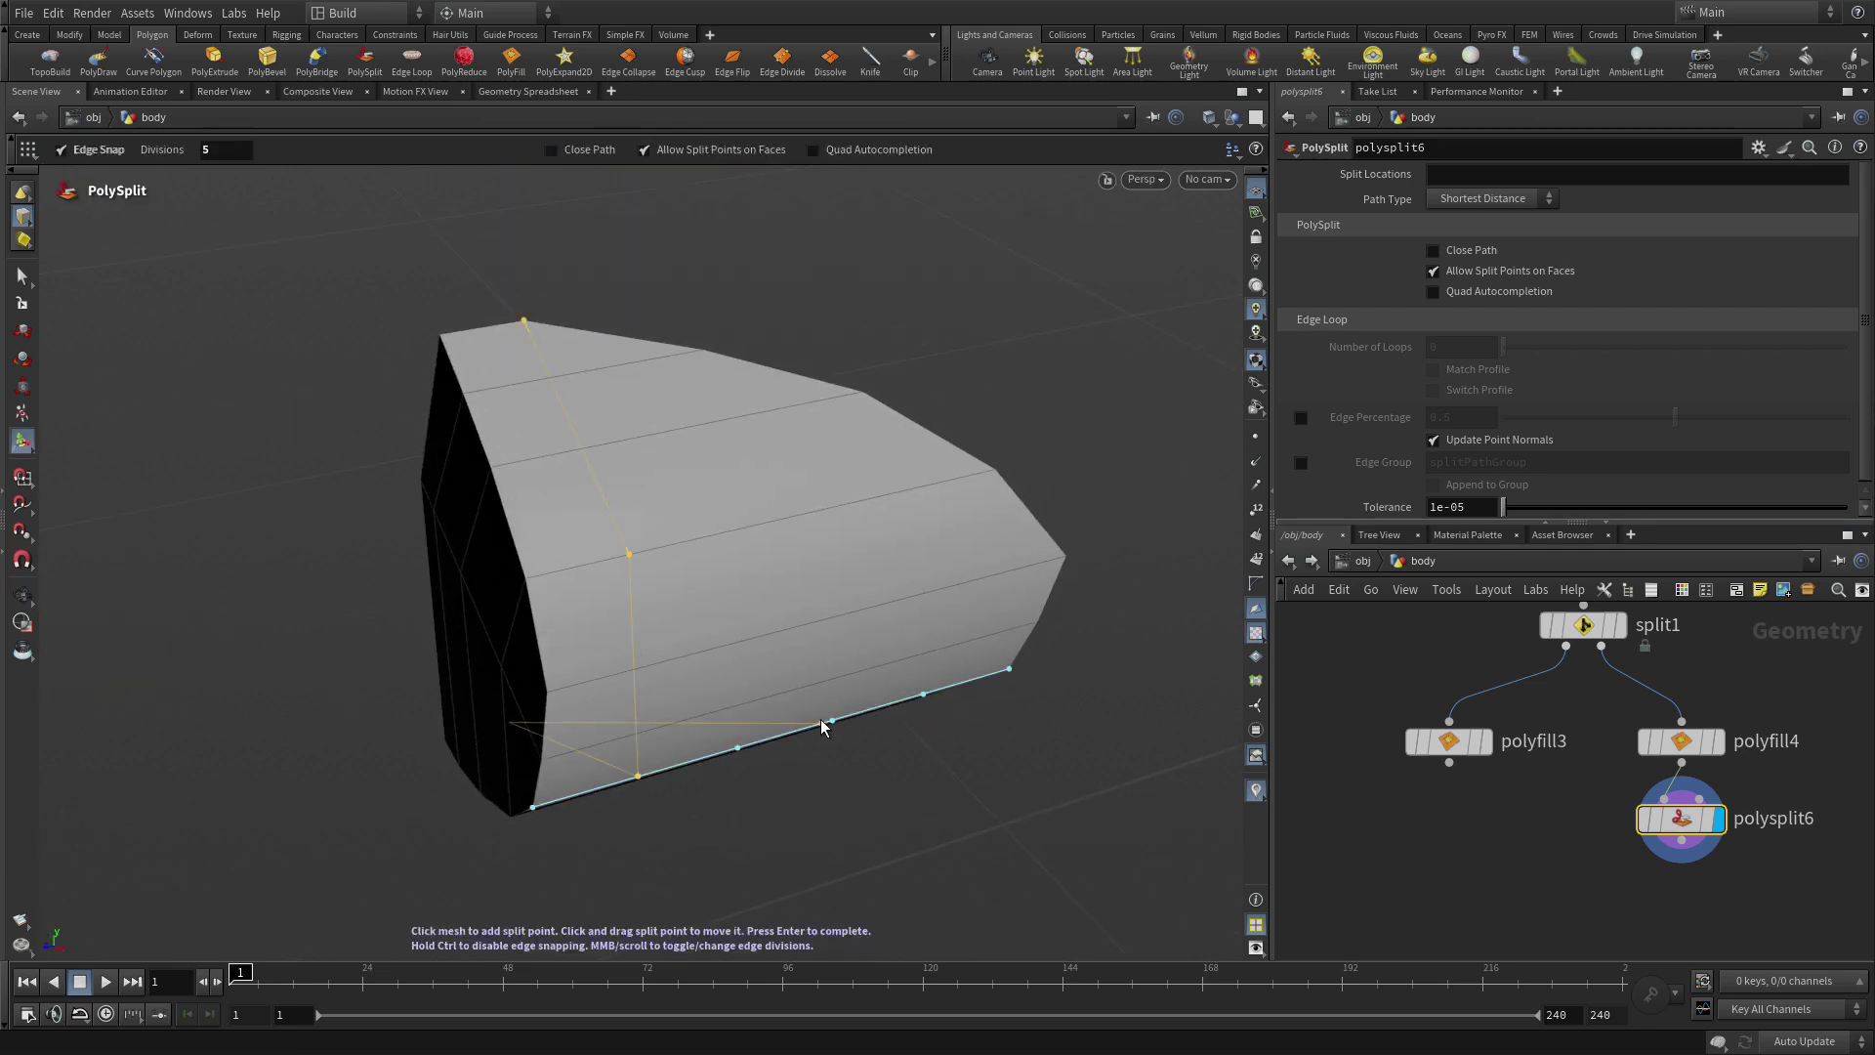
{"action": "key", "text": "Return"}
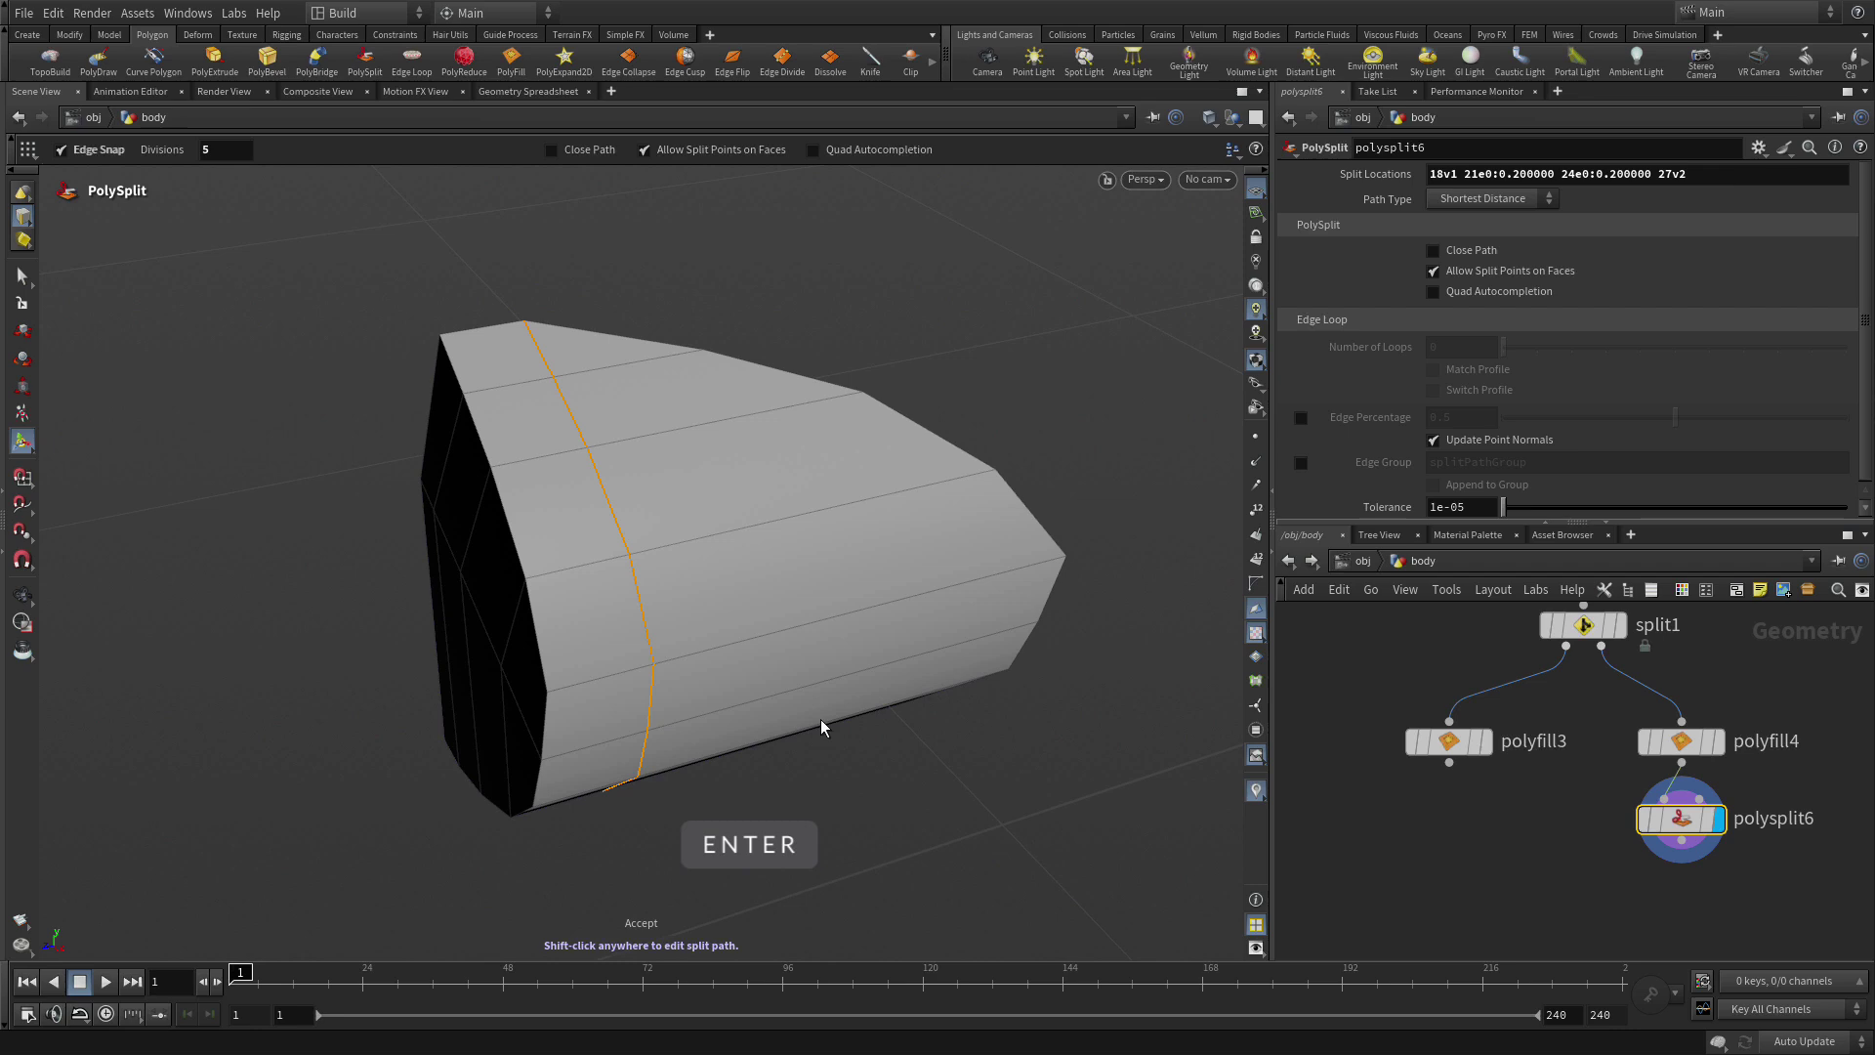
Switch to the Select tool in face selection mode.
{"action": "key", "text": "Escape"}
{"action": "left_click_drag", "start_coordinate": [644, 473], "coordinate": [859, 536]}
{"action": "key", "text": "Return"}
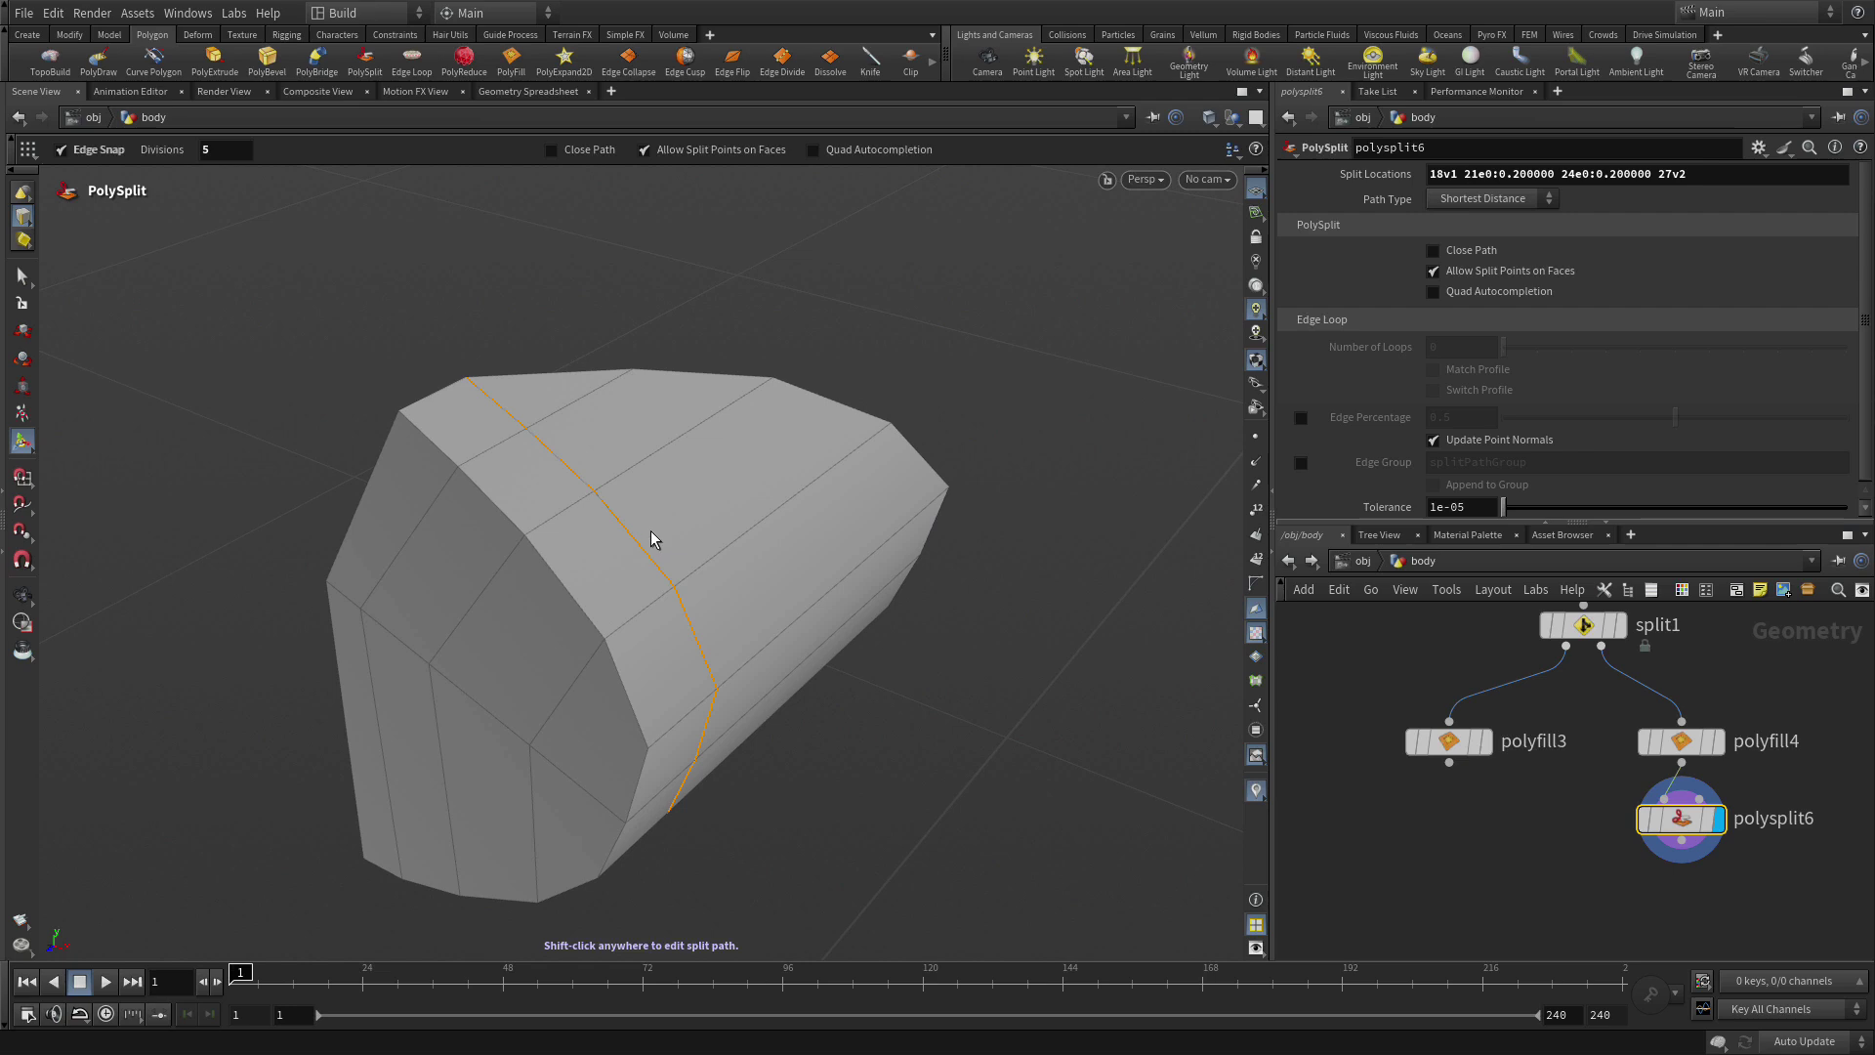
{"action": "left_click", "coordinate": [24, 277]}
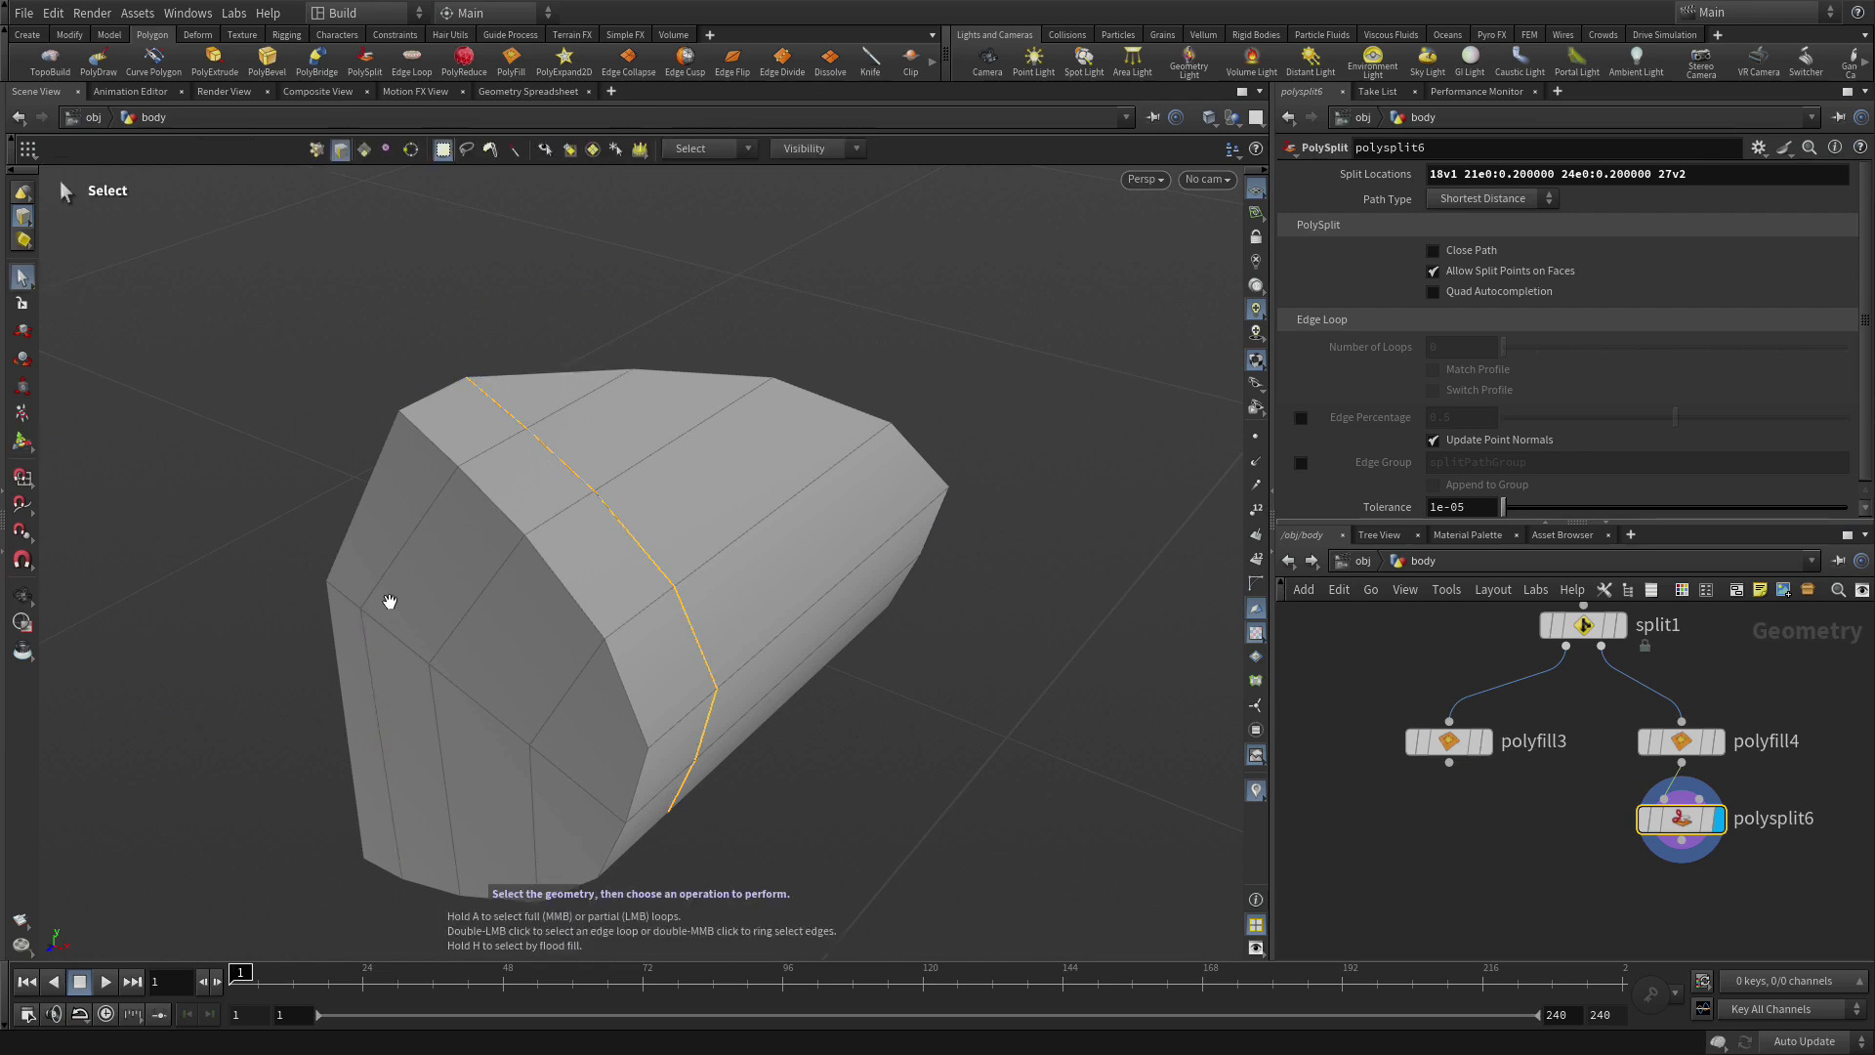
{"action": "key", "text": "4"}
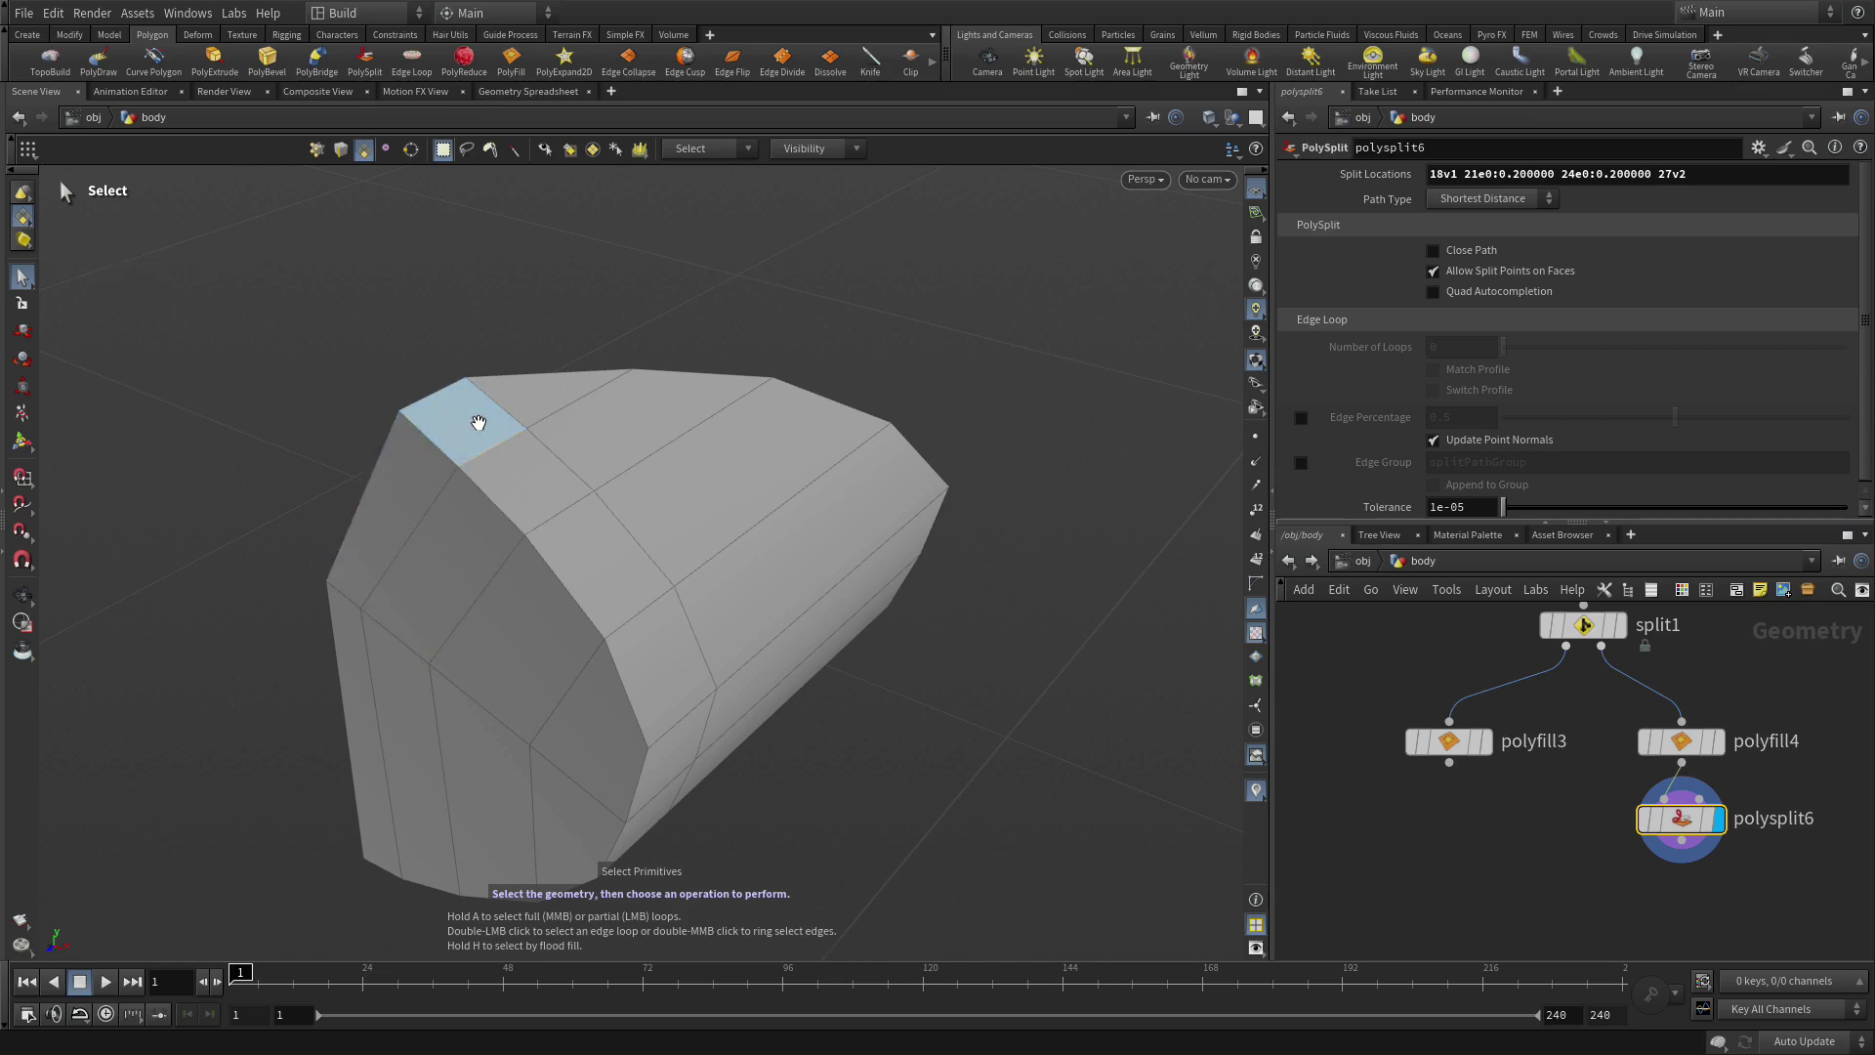
Extrude the top-corner face with Transform Extruded Front enabled, framed in the Back view.
{"action": "left_click", "coordinate": [477, 422]}
{"action": "left_click", "coordinate": [216, 61]}
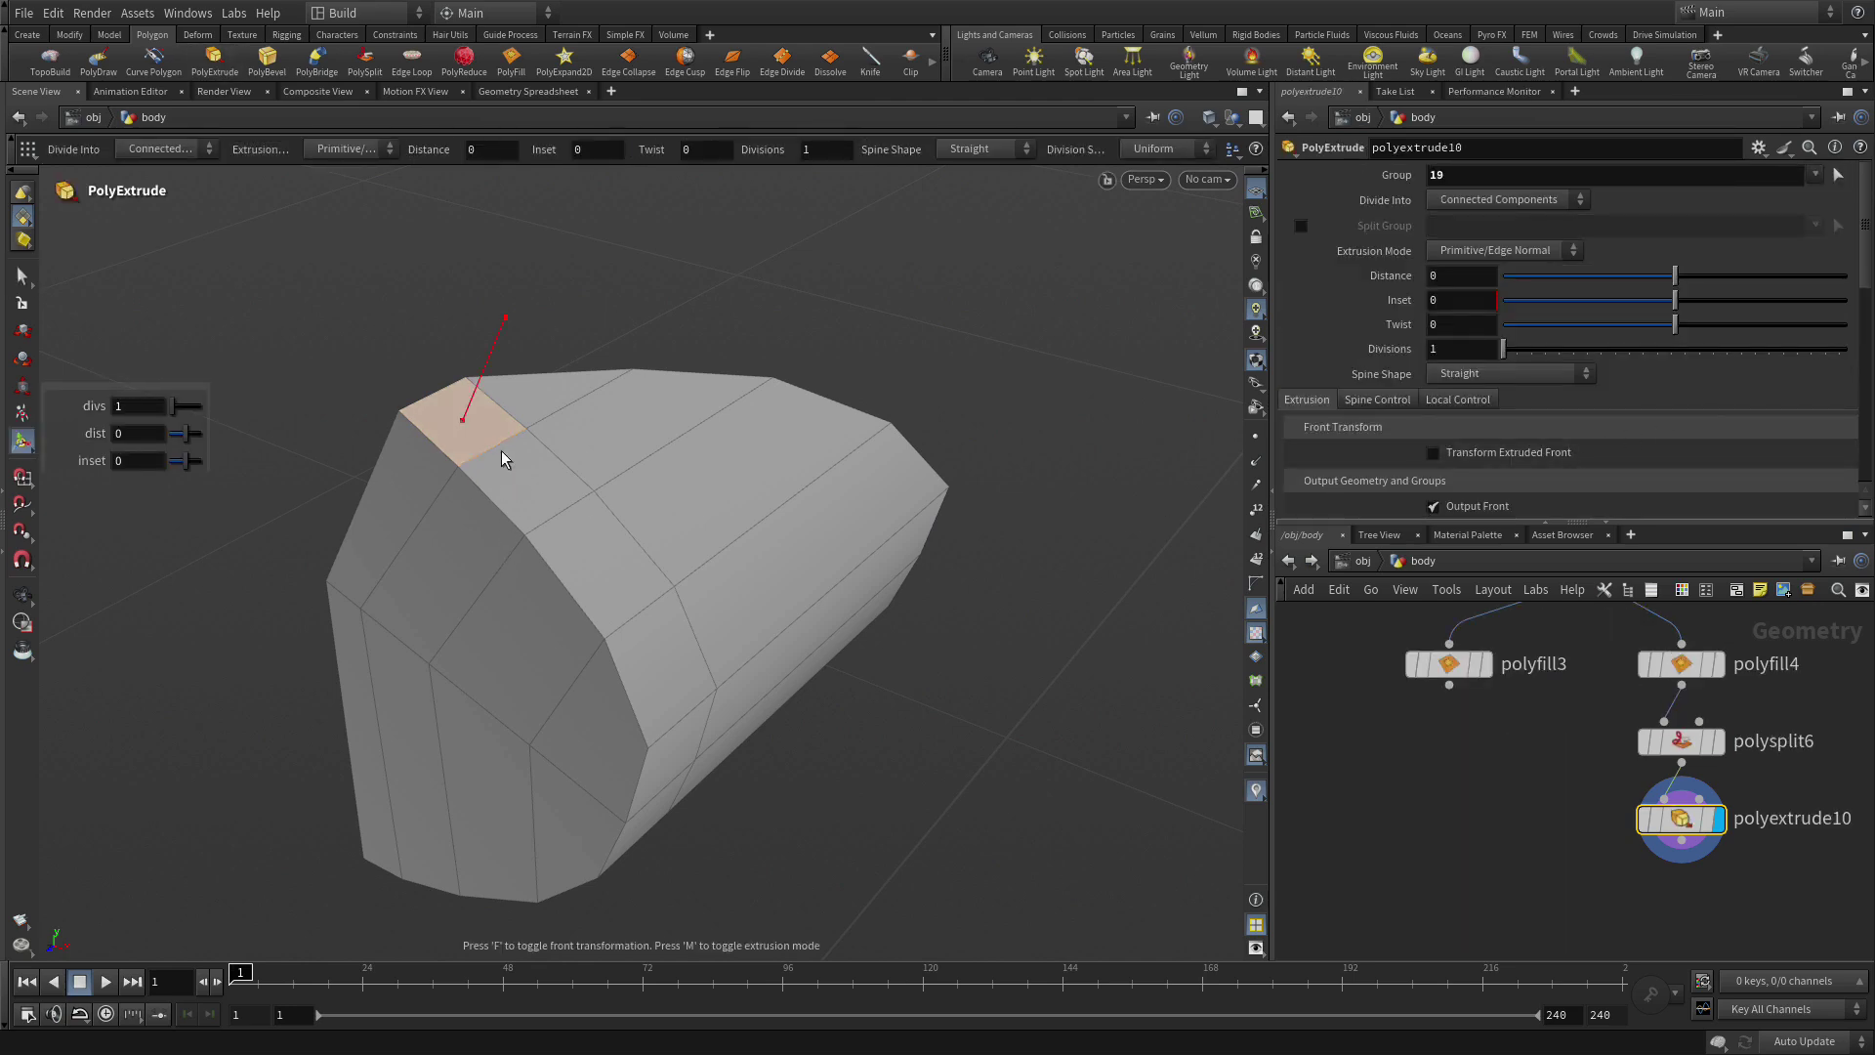
{"action": "left_click", "coordinate": [1514, 454]}
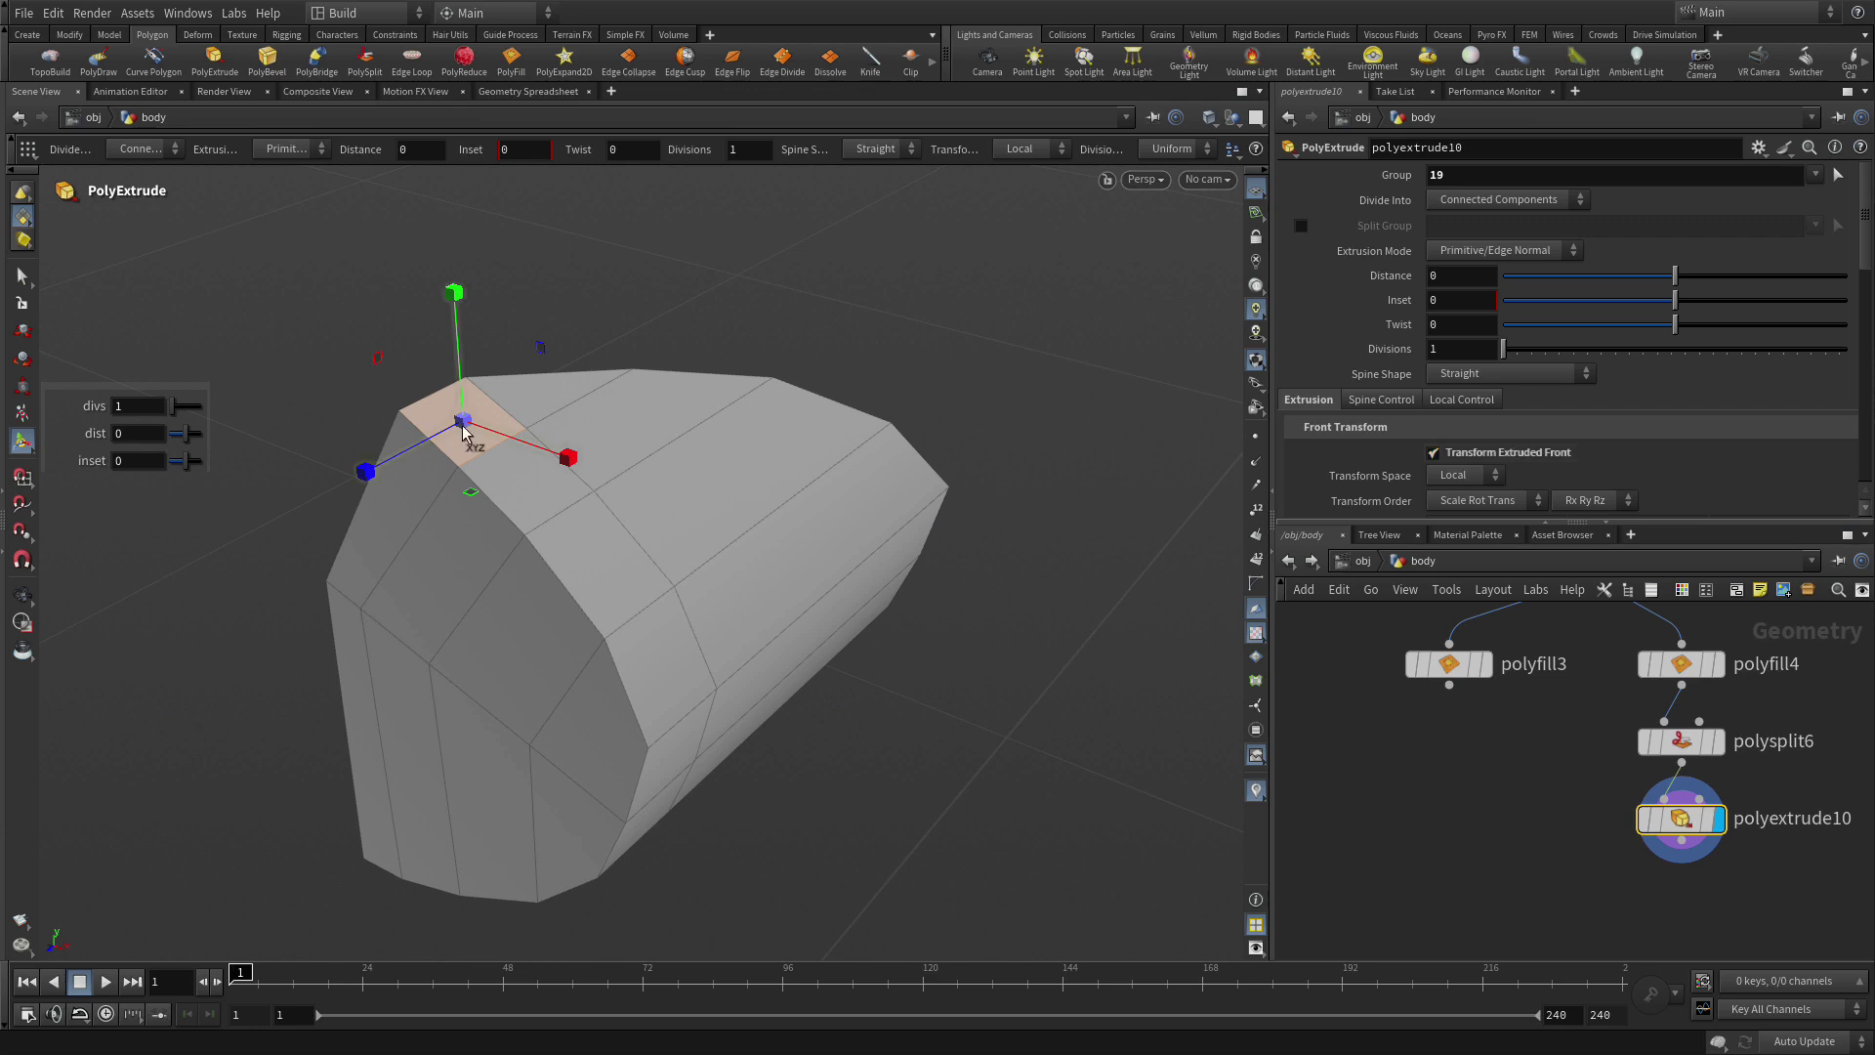
{"action": "key", "text": "space+b"}
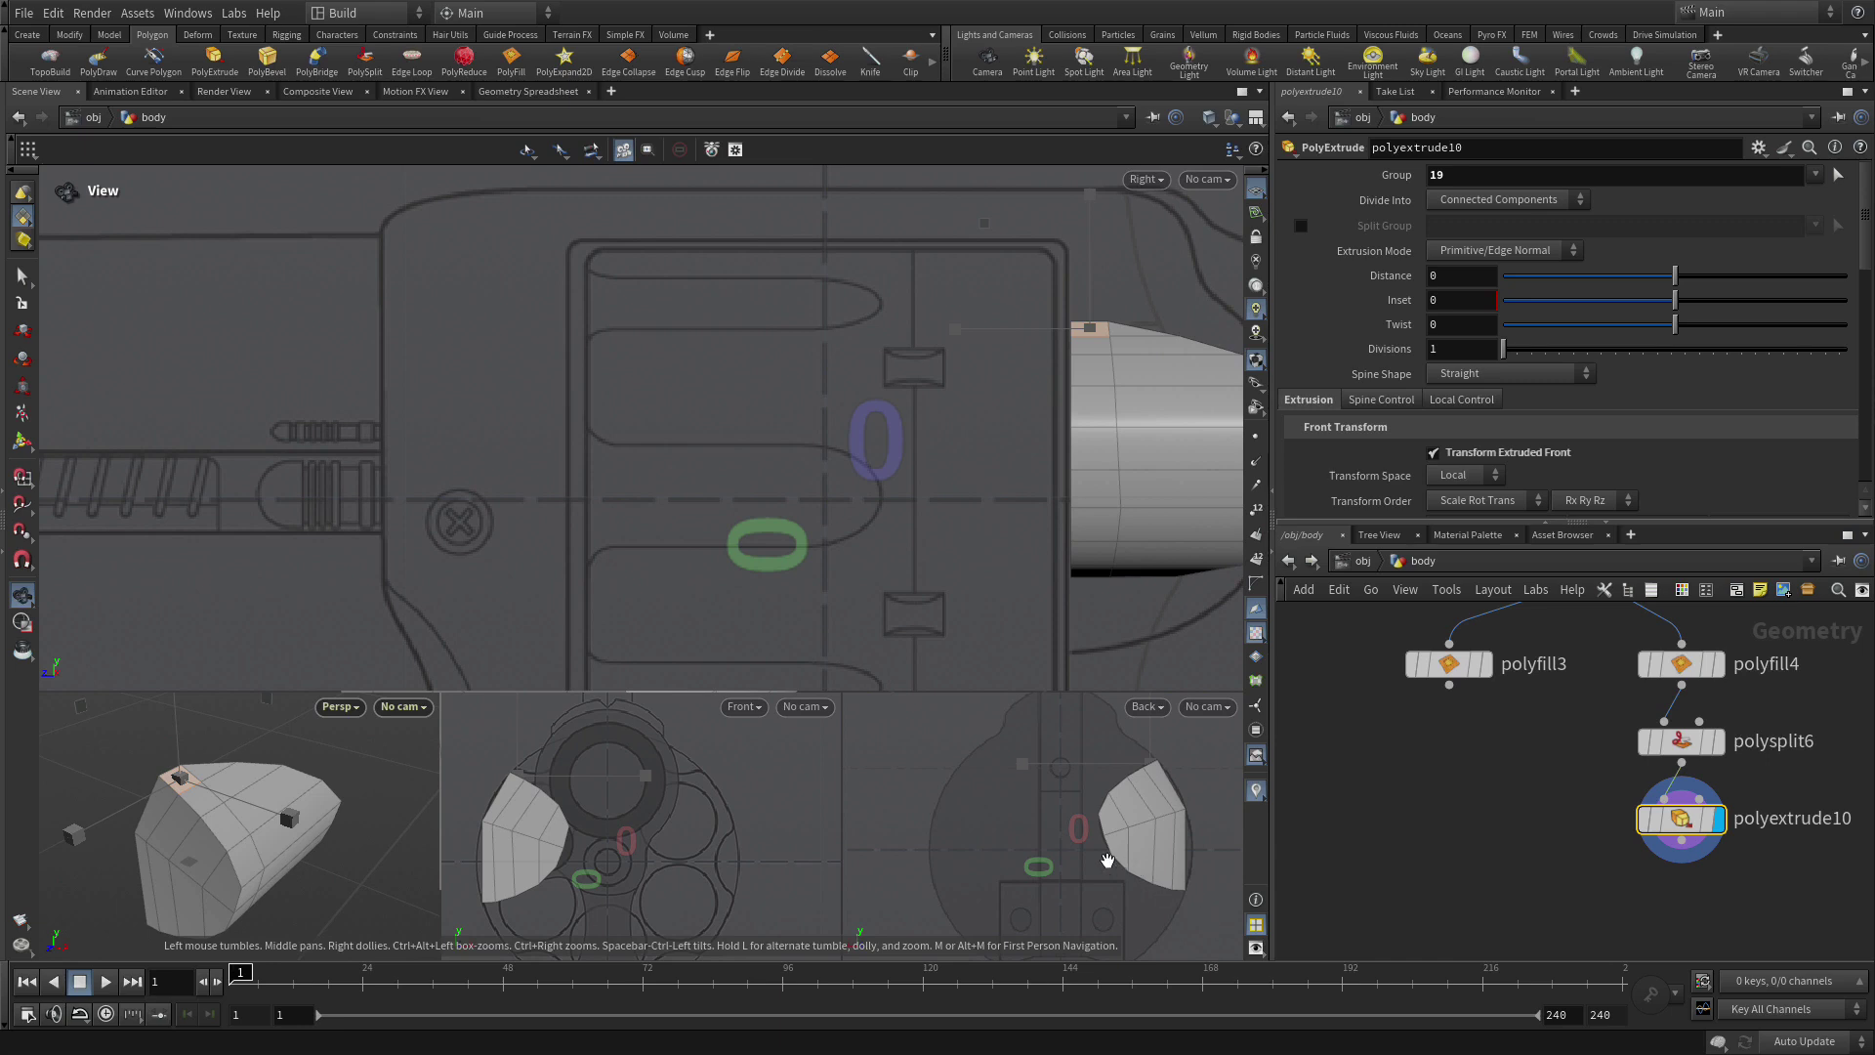
{"action": "key", "text": "space+b"}
{"action": "scroll", "coordinate": [963, 636], "scroll_direction": "up", "scroll_amount": 8}
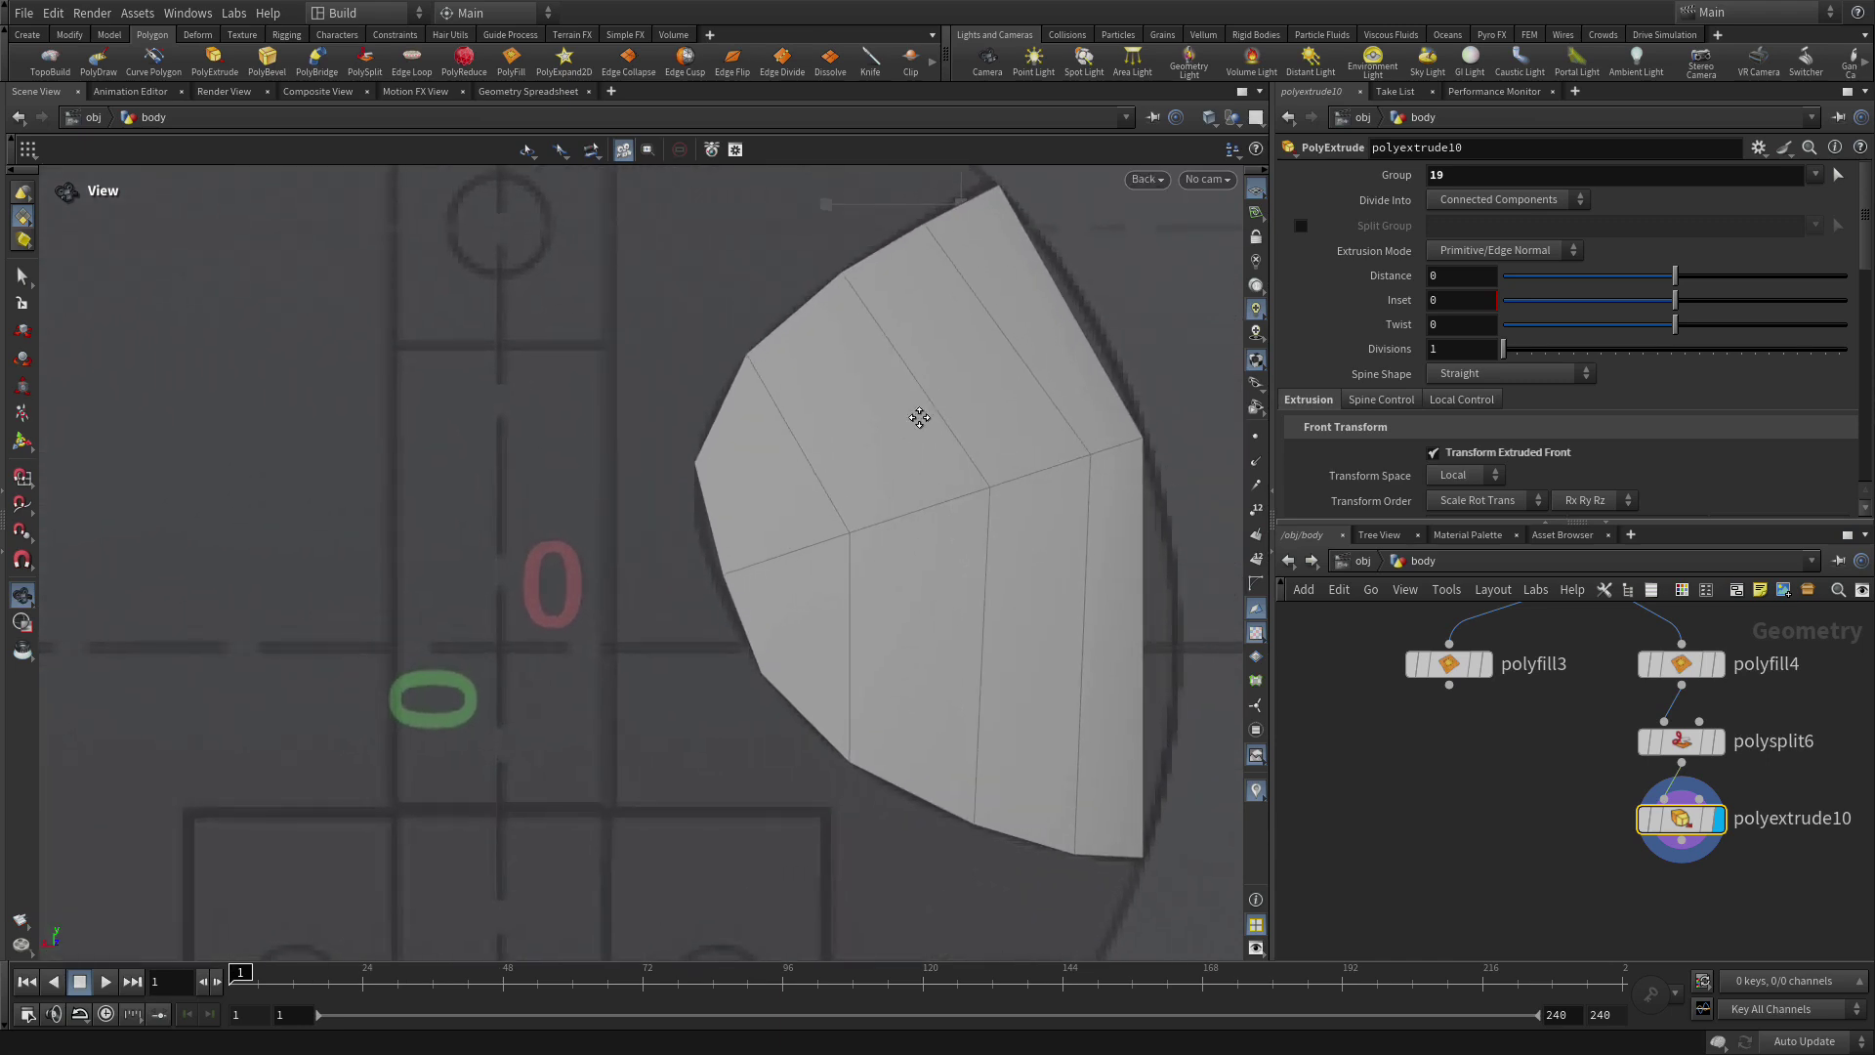
{"action": "scroll", "coordinate": [862, 648], "scroll_direction": "down", "scroll_amount": 10}
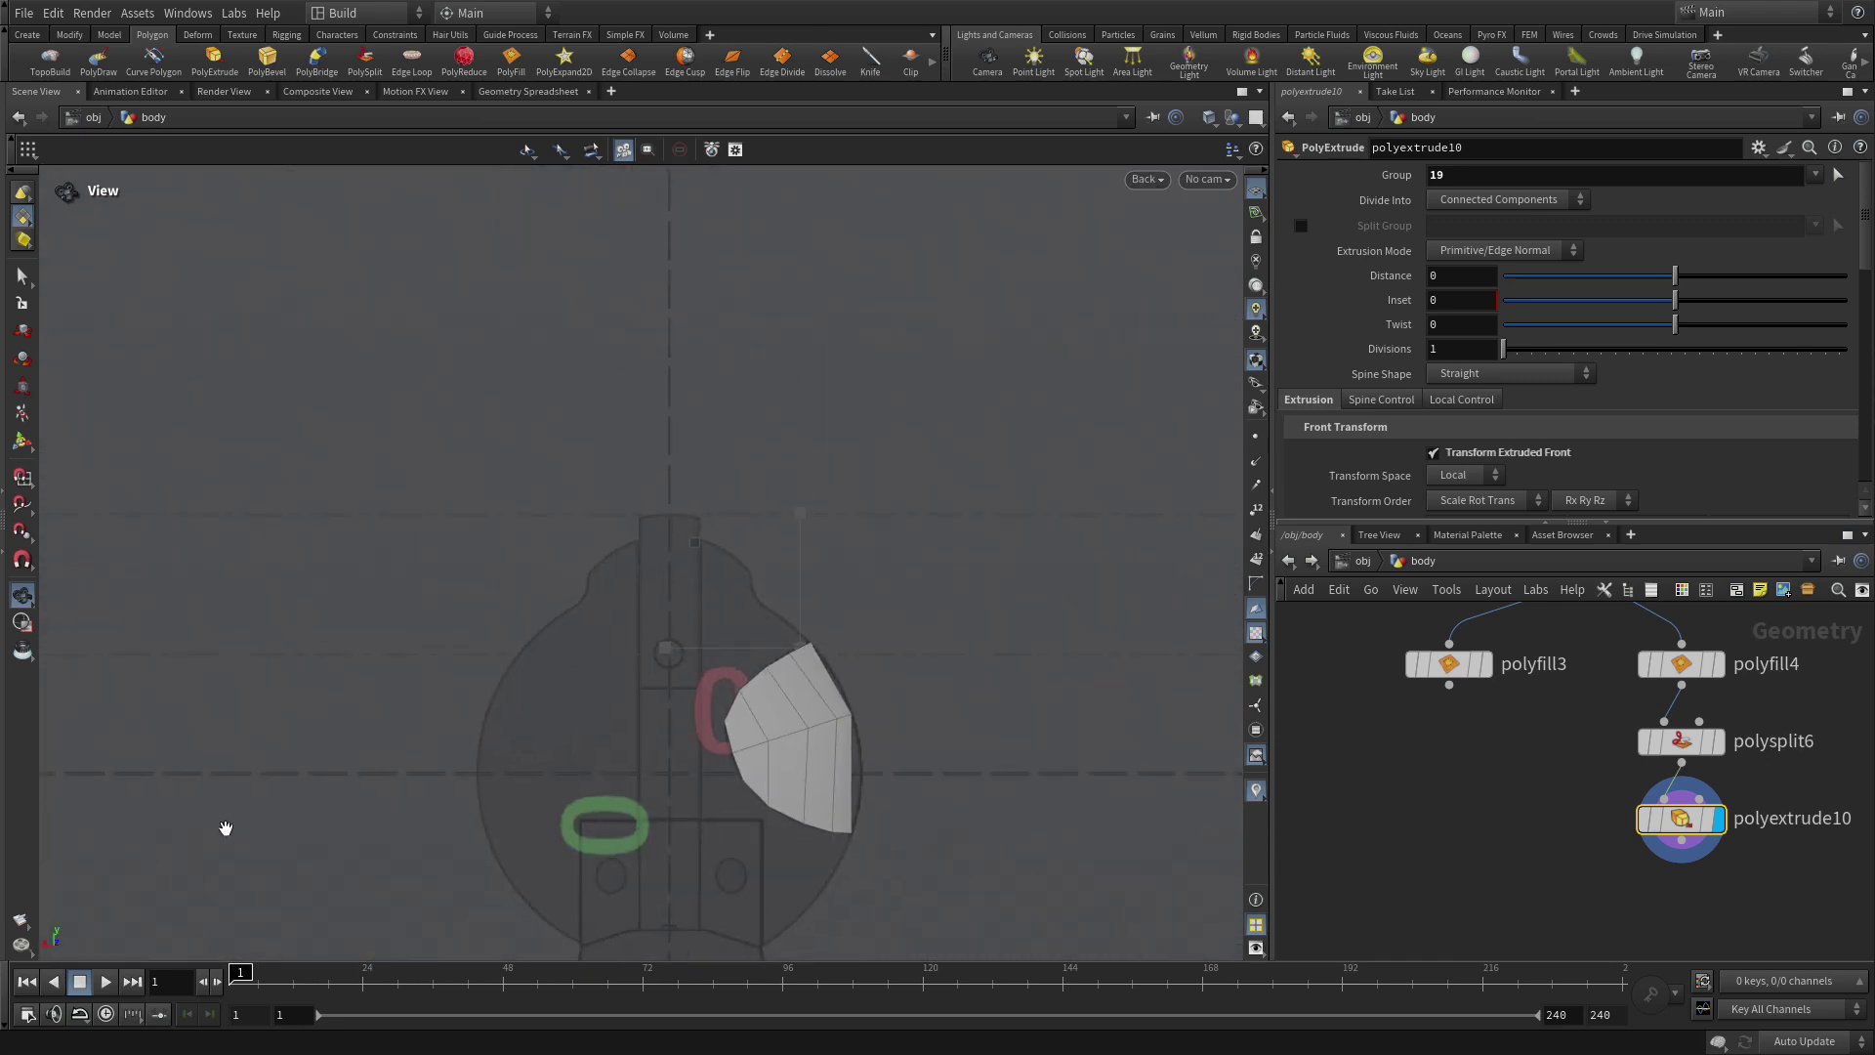
{"action": "middle_click_drag", "start_coordinate": [302, 761], "coordinate": [273, 624]}
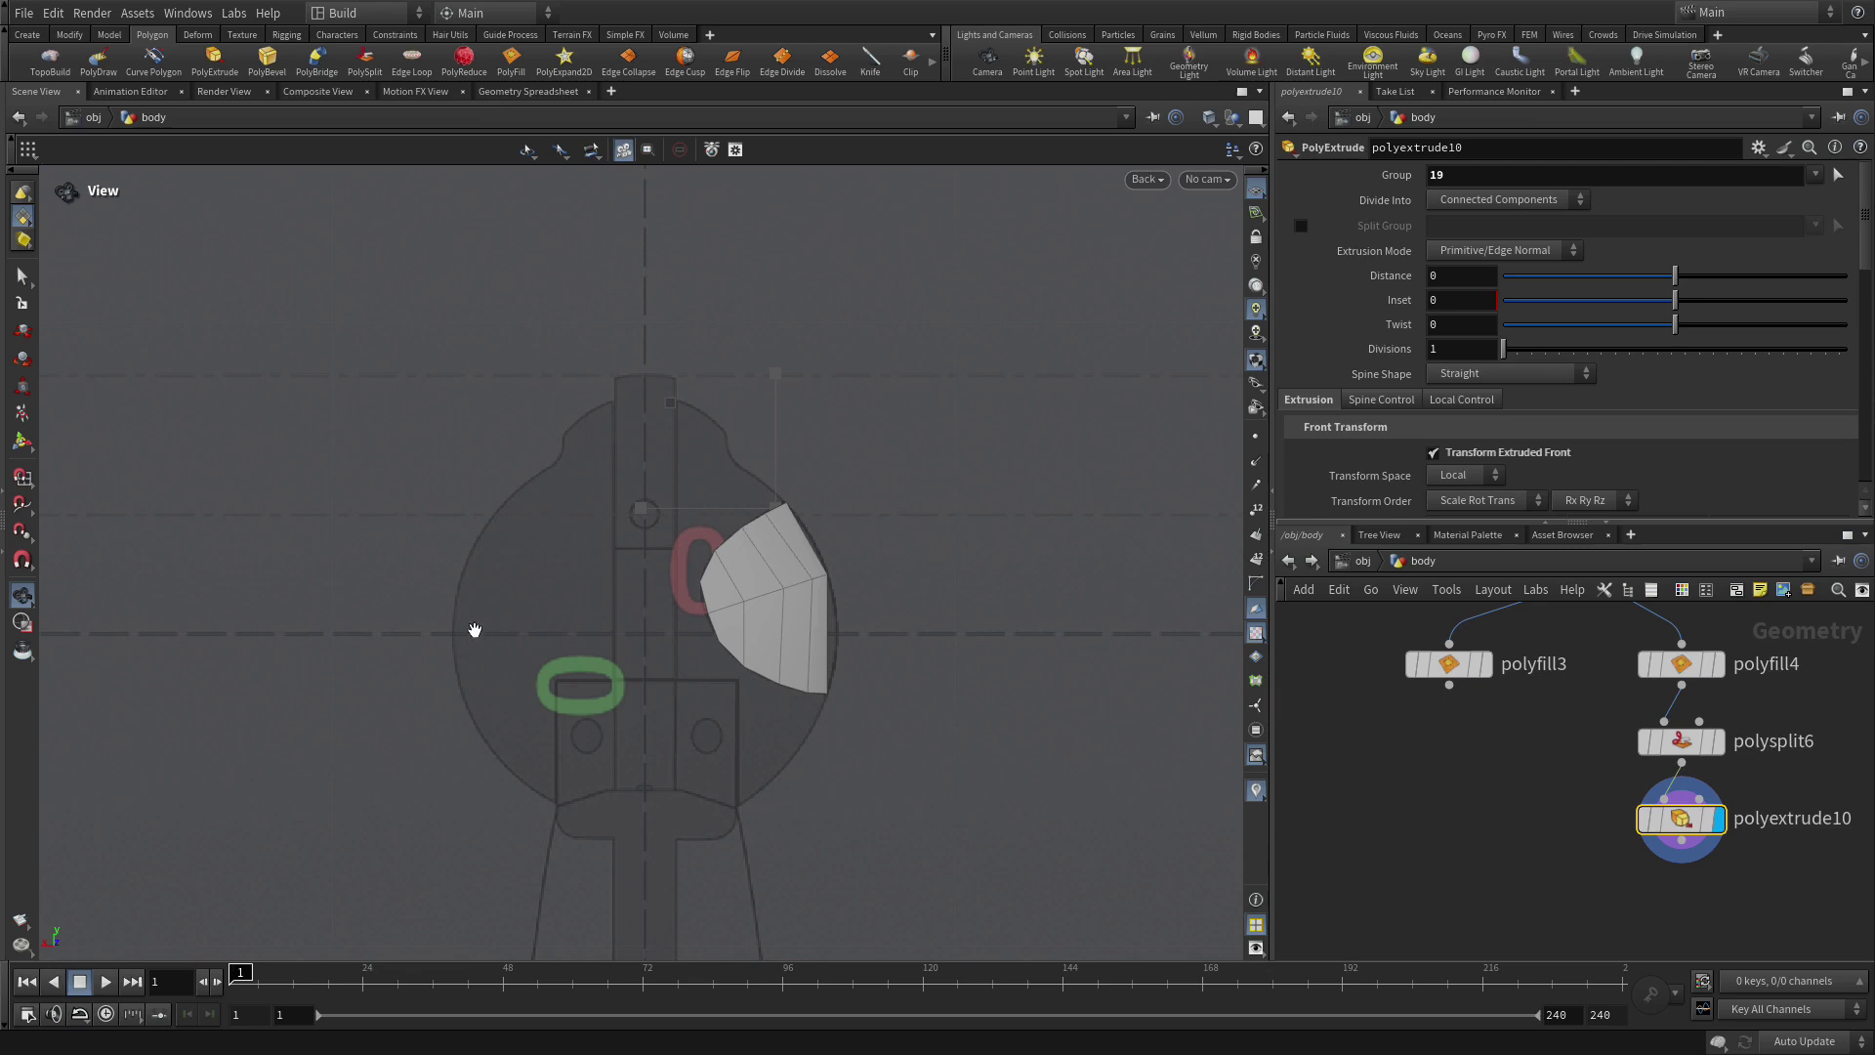
{"action": "right_click_drag", "start_coordinate": [469, 635], "coordinate": [614, 538]}
{"action": "scroll", "coordinate": [615, 538], "scroll_direction": "up", "scroll_amount": 1}
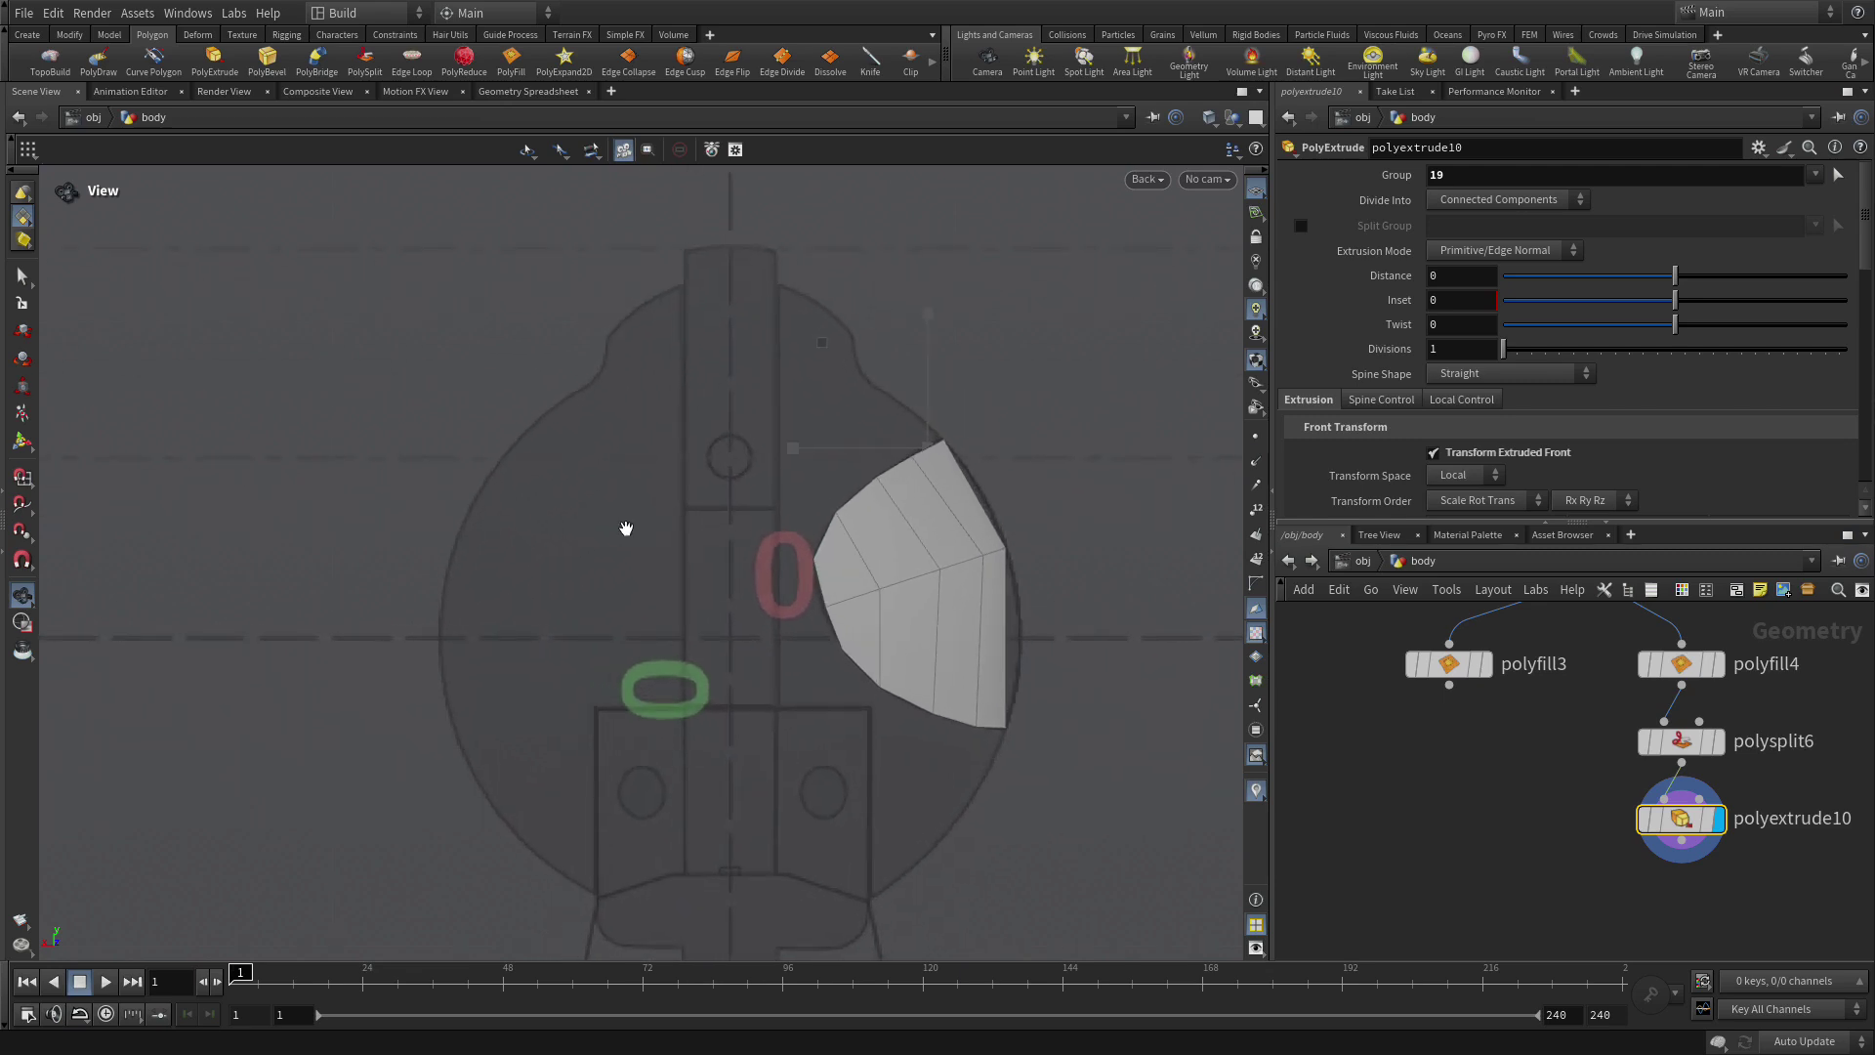
{"action": "key", "text": "Return"}
Move the extruded front up-left and rotate it about 21.6 degrees to follow the guide.
{"action": "key", "text": "t"}
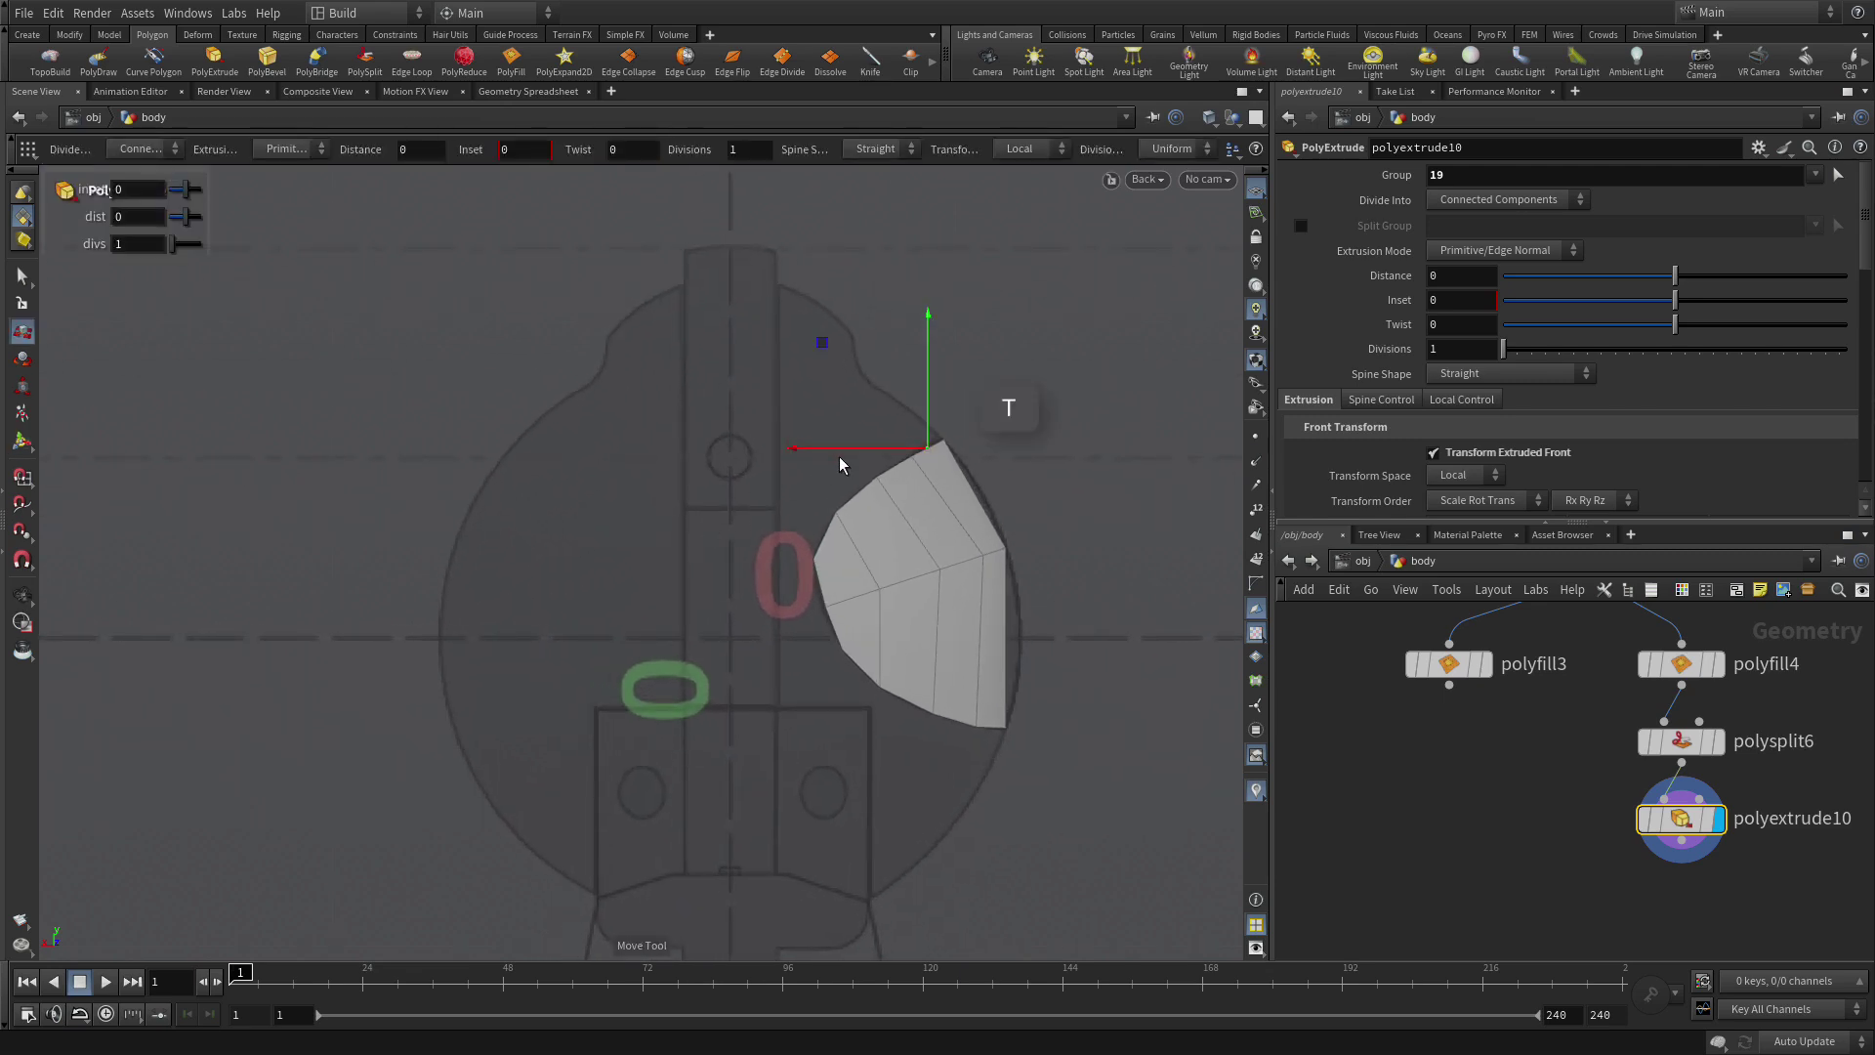
{"action": "left_click_drag", "start_coordinate": [927, 448], "coordinate": [903, 430]}
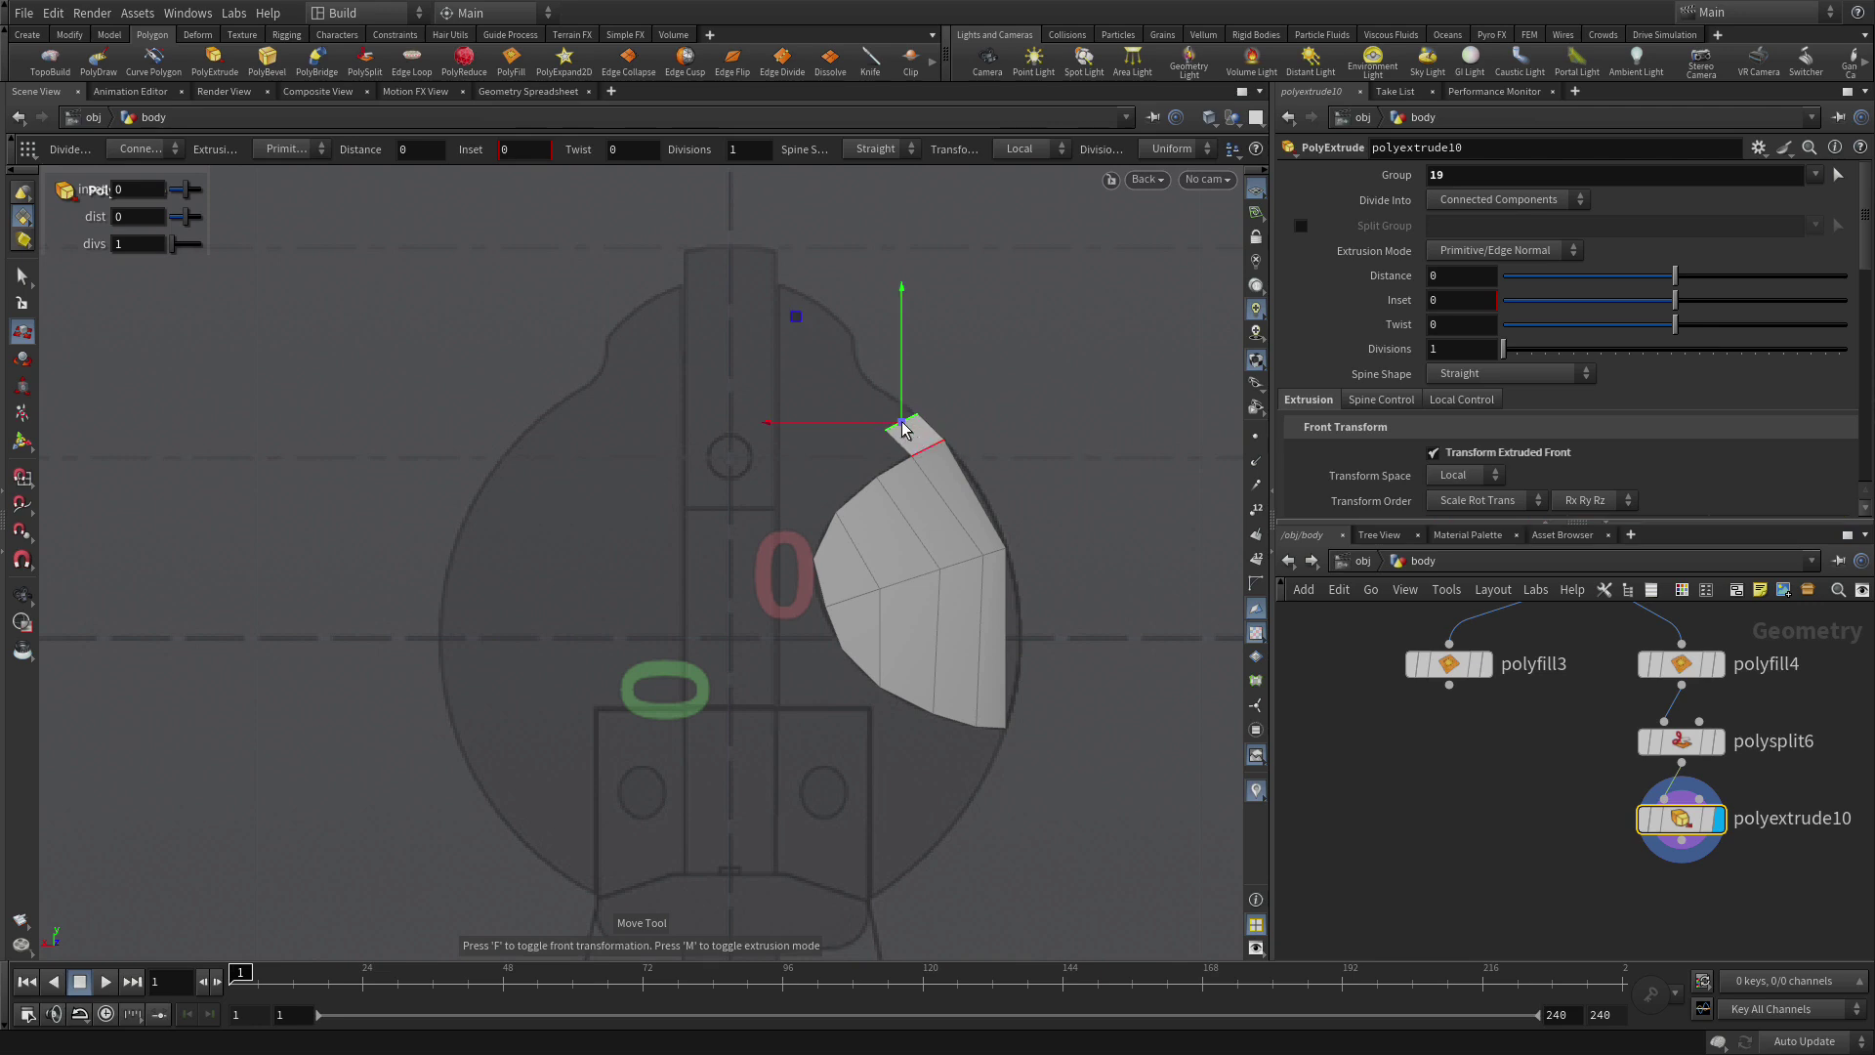
{"action": "key", "text": "r"}
{"action": "left_click_drag", "start_coordinate": [973, 555], "coordinate": [950, 485]}
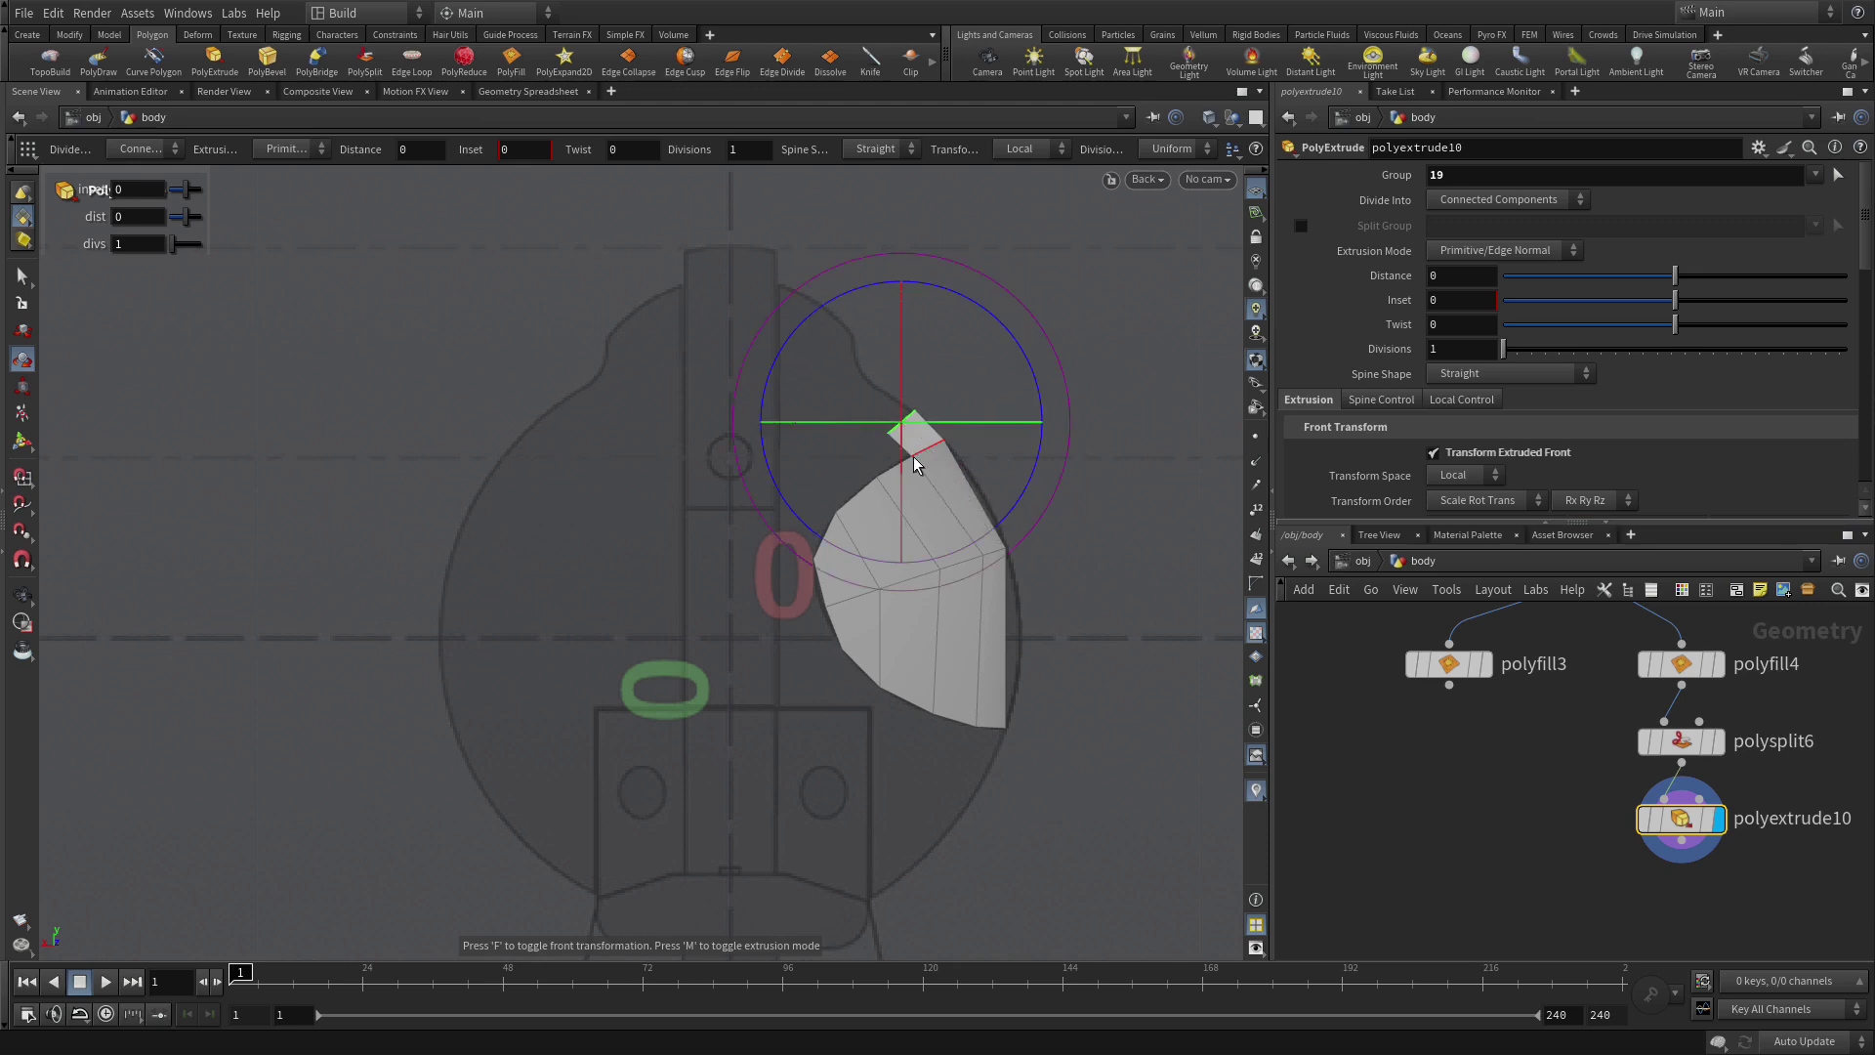
{"action": "key", "text": "w"}
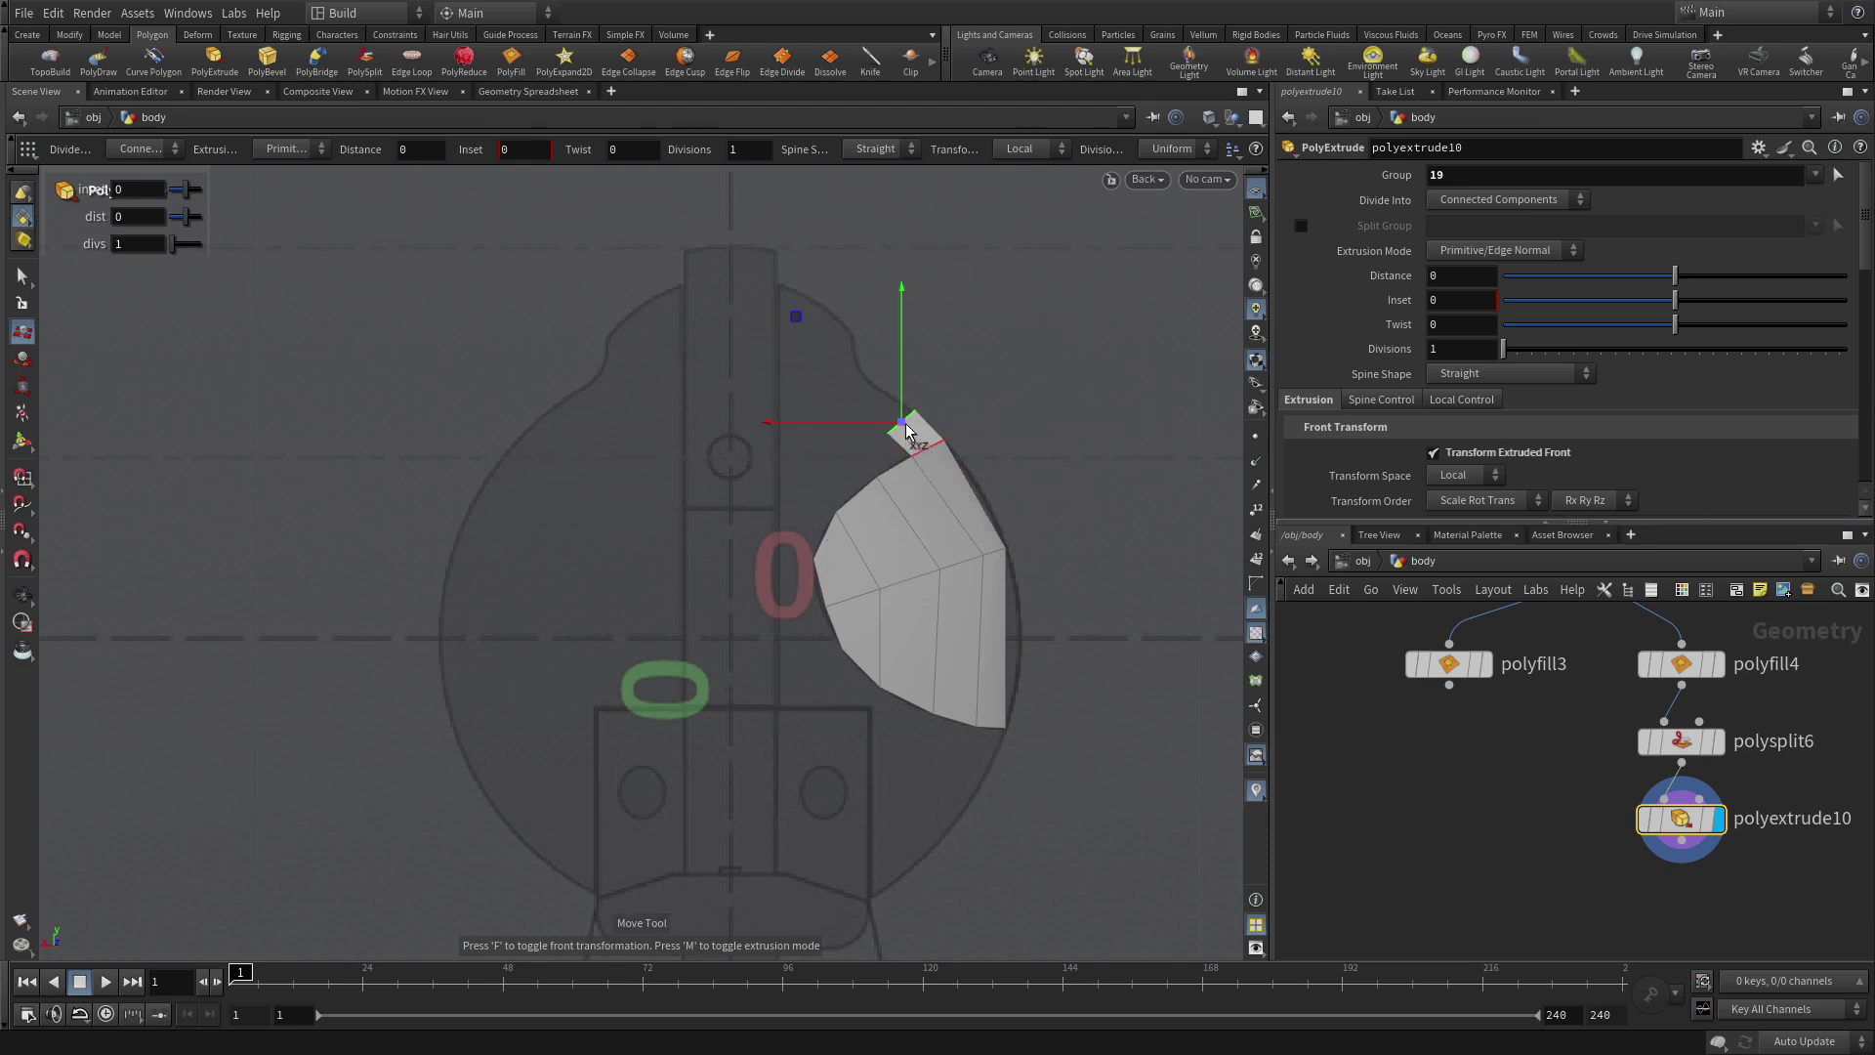
{"action": "left_click_drag", "start_coordinate": [901, 422], "coordinate": [896, 421]}
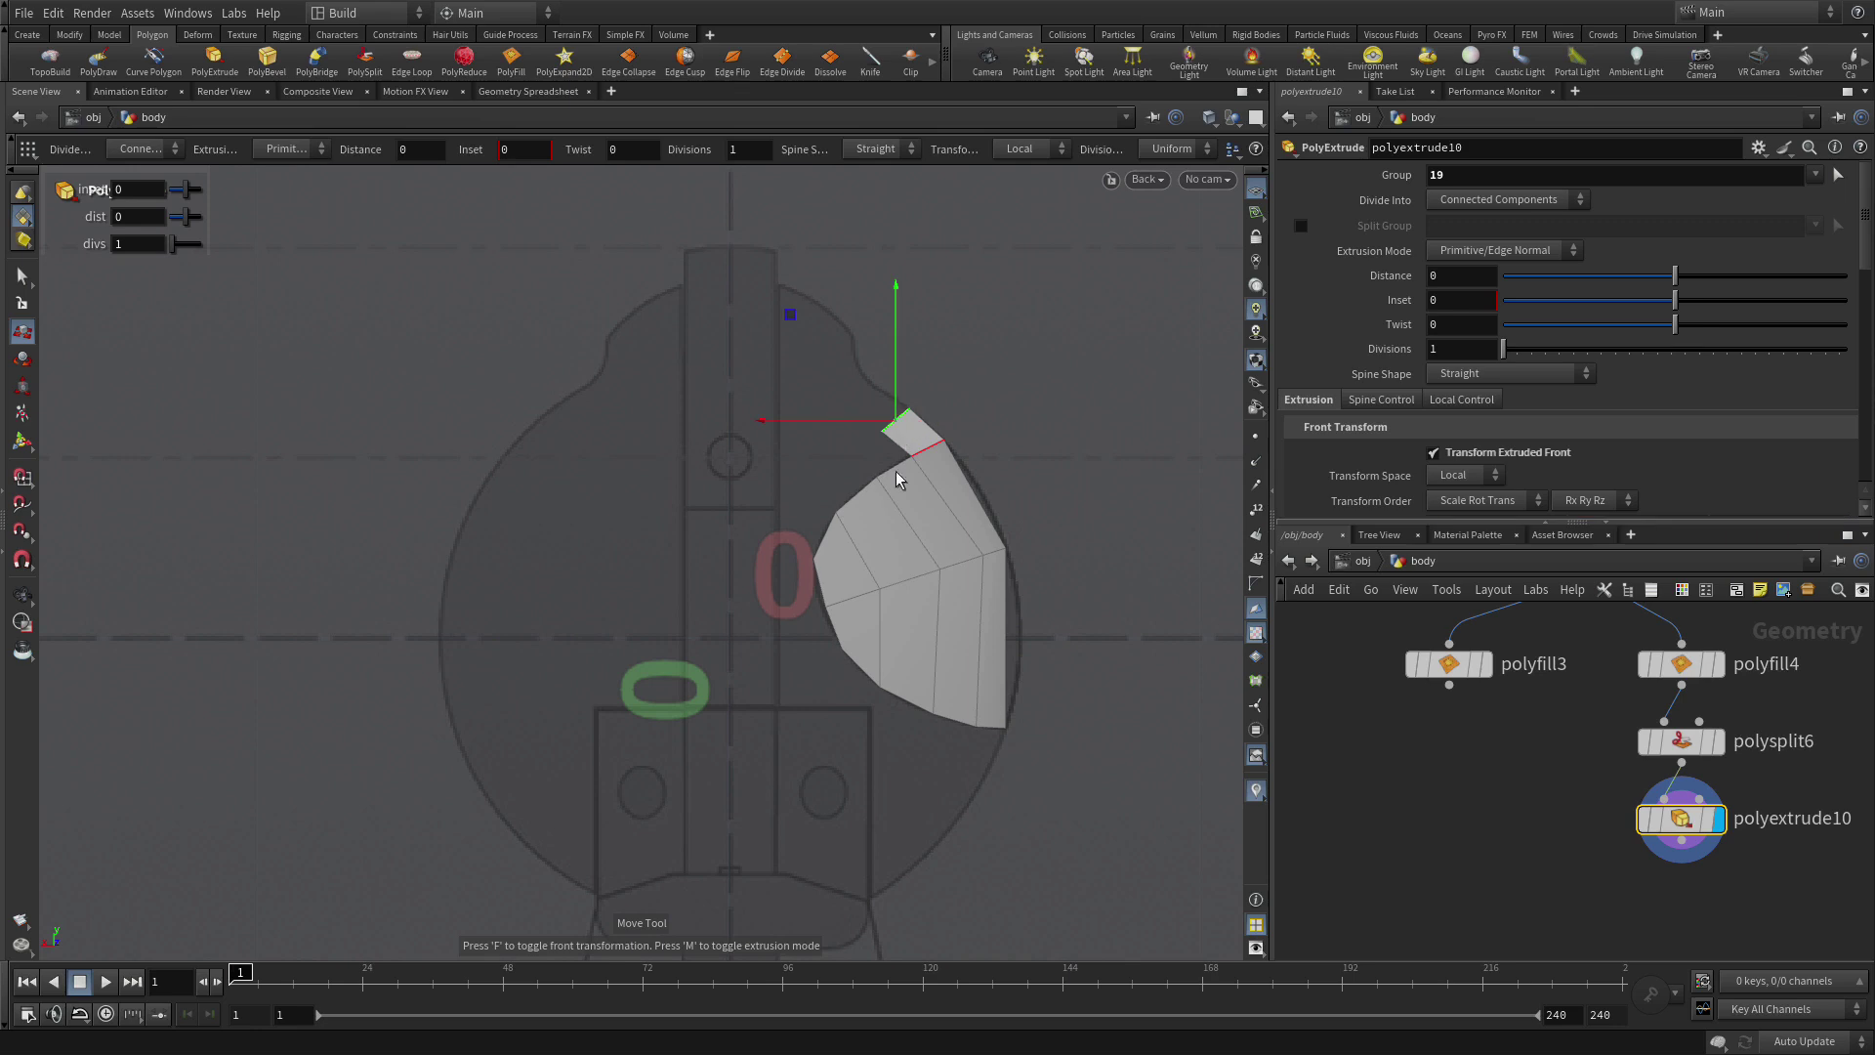
Select two lower faces in the perspective view for the next extrusion.
{"action": "key", "text": "Escape"}
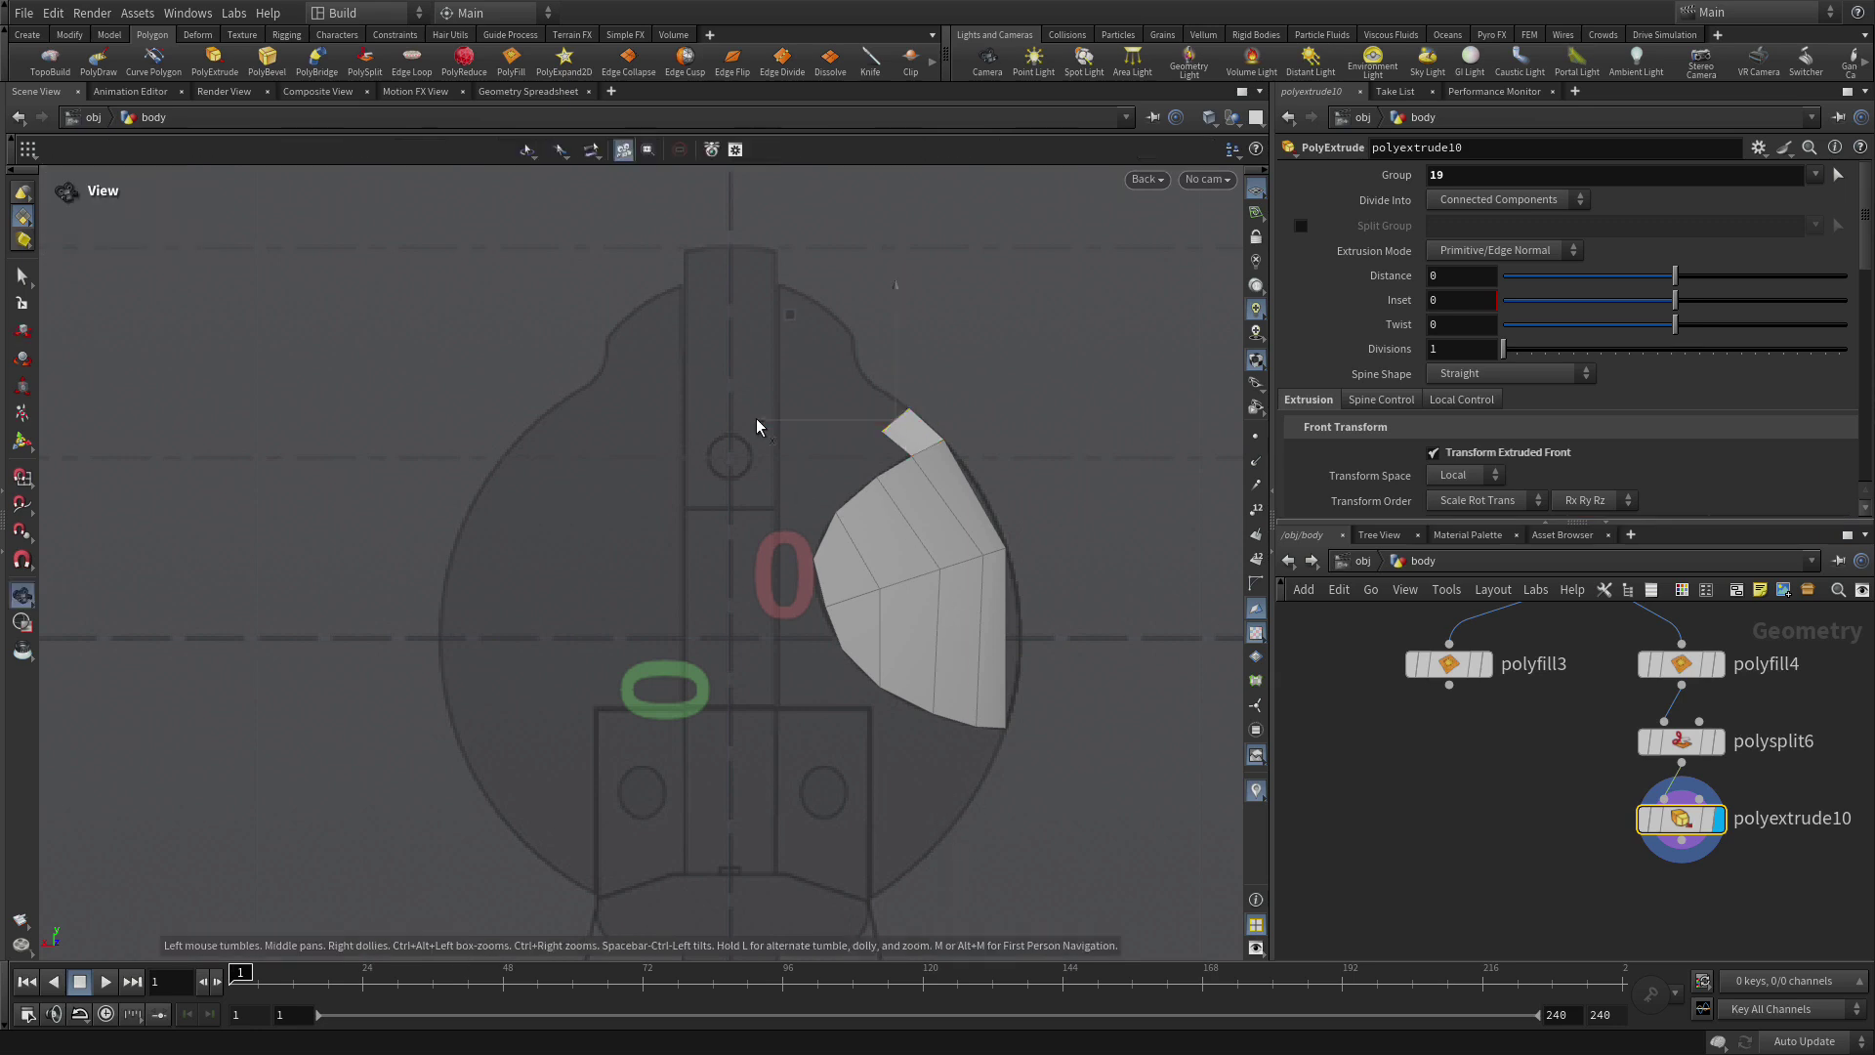
{"action": "key", "text": "space+b"}
{"action": "key", "text": "space+b"}
{"action": "left_click_drag", "start_coordinate": [344, 775], "coordinate": [455, 417]}
{"action": "key", "text": "Return"}
{"action": "left_click", "coordinate": [420, 493], "text": "shift"}
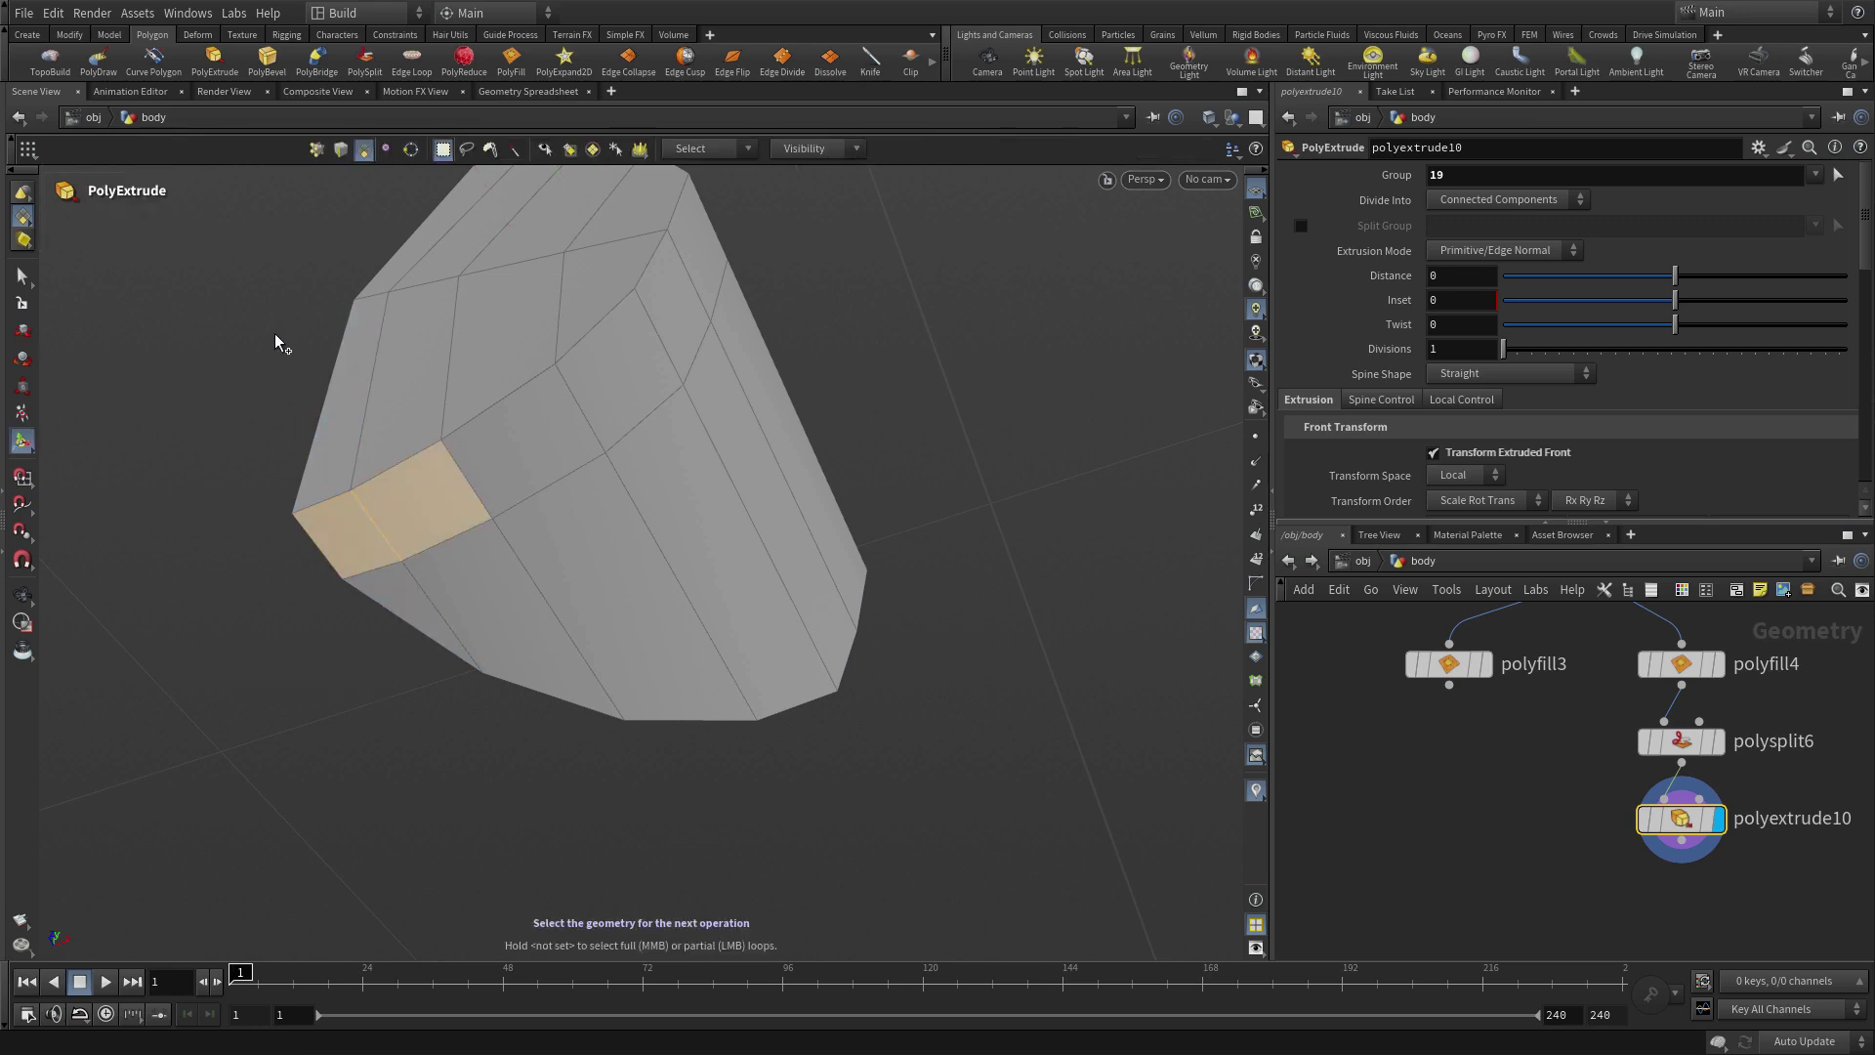
Extrude the two lower faces with Transform Extruded Front enabled.
{"action": "key", "text": "Return"}
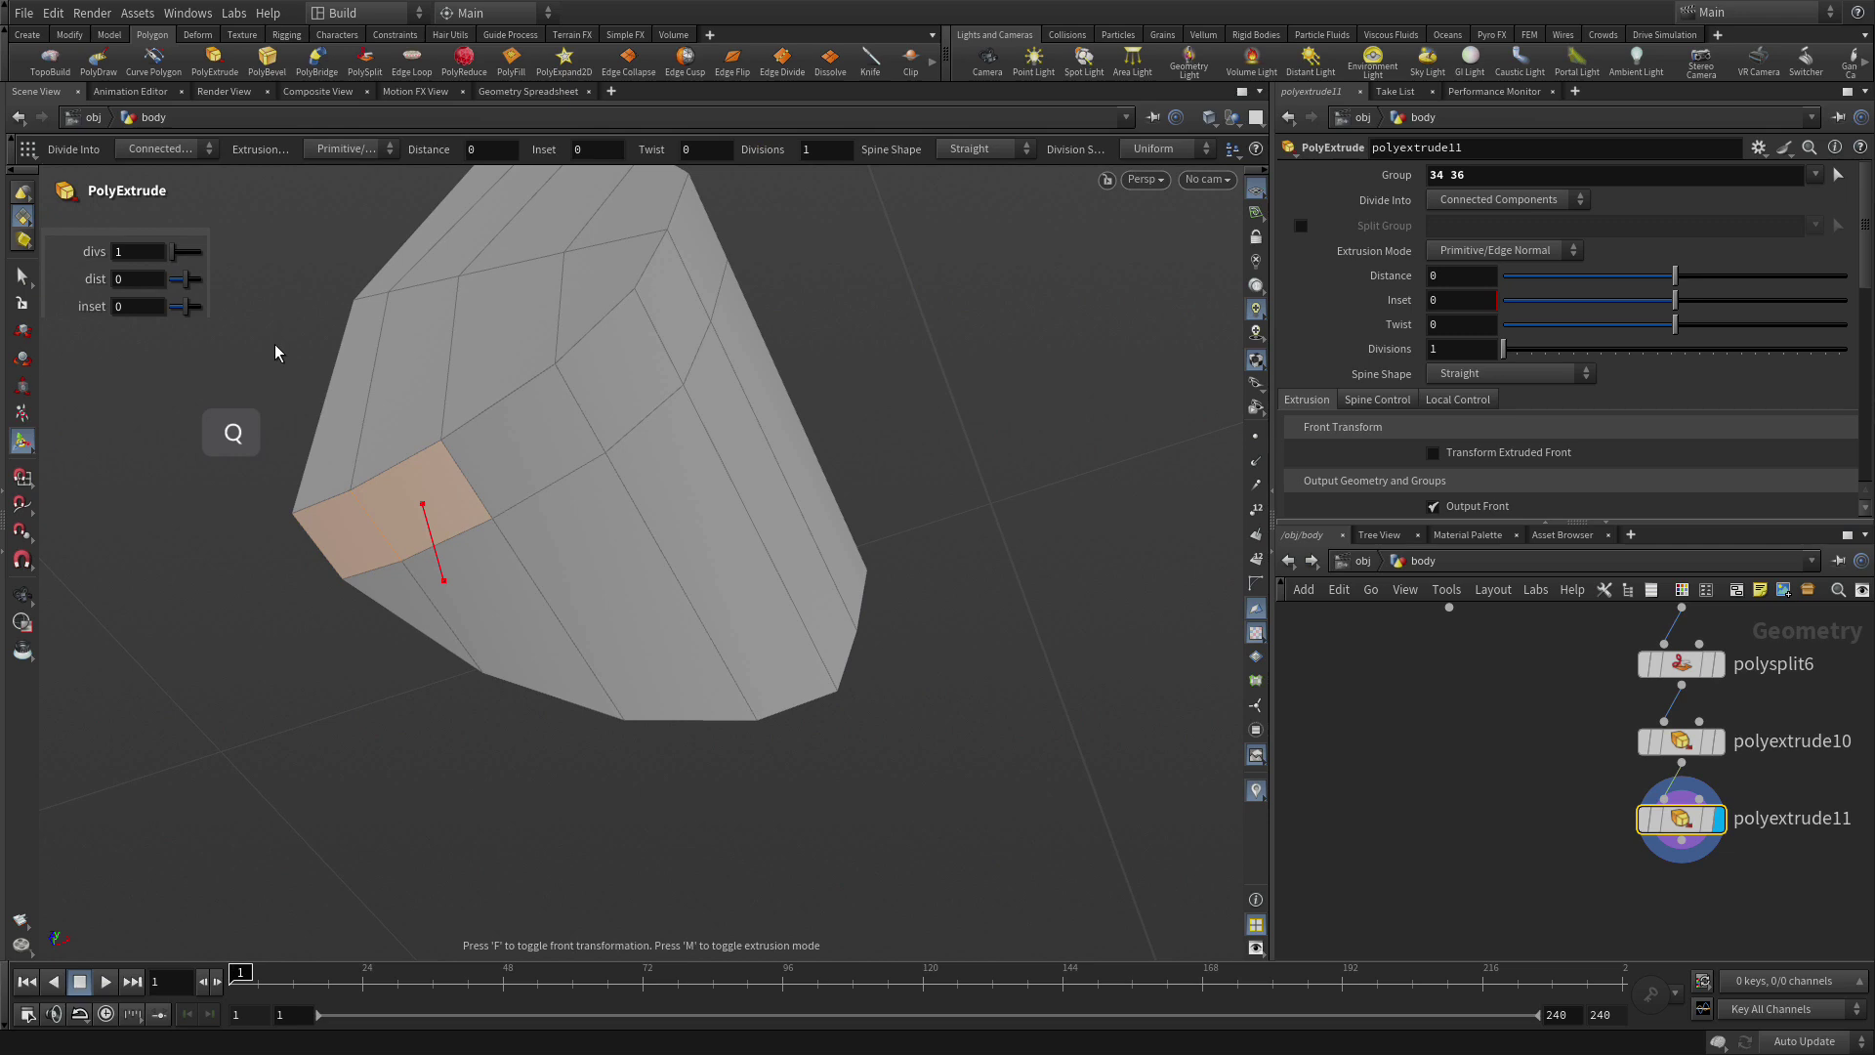
{"action": "left_click", "coordinate": [1496, 455]}
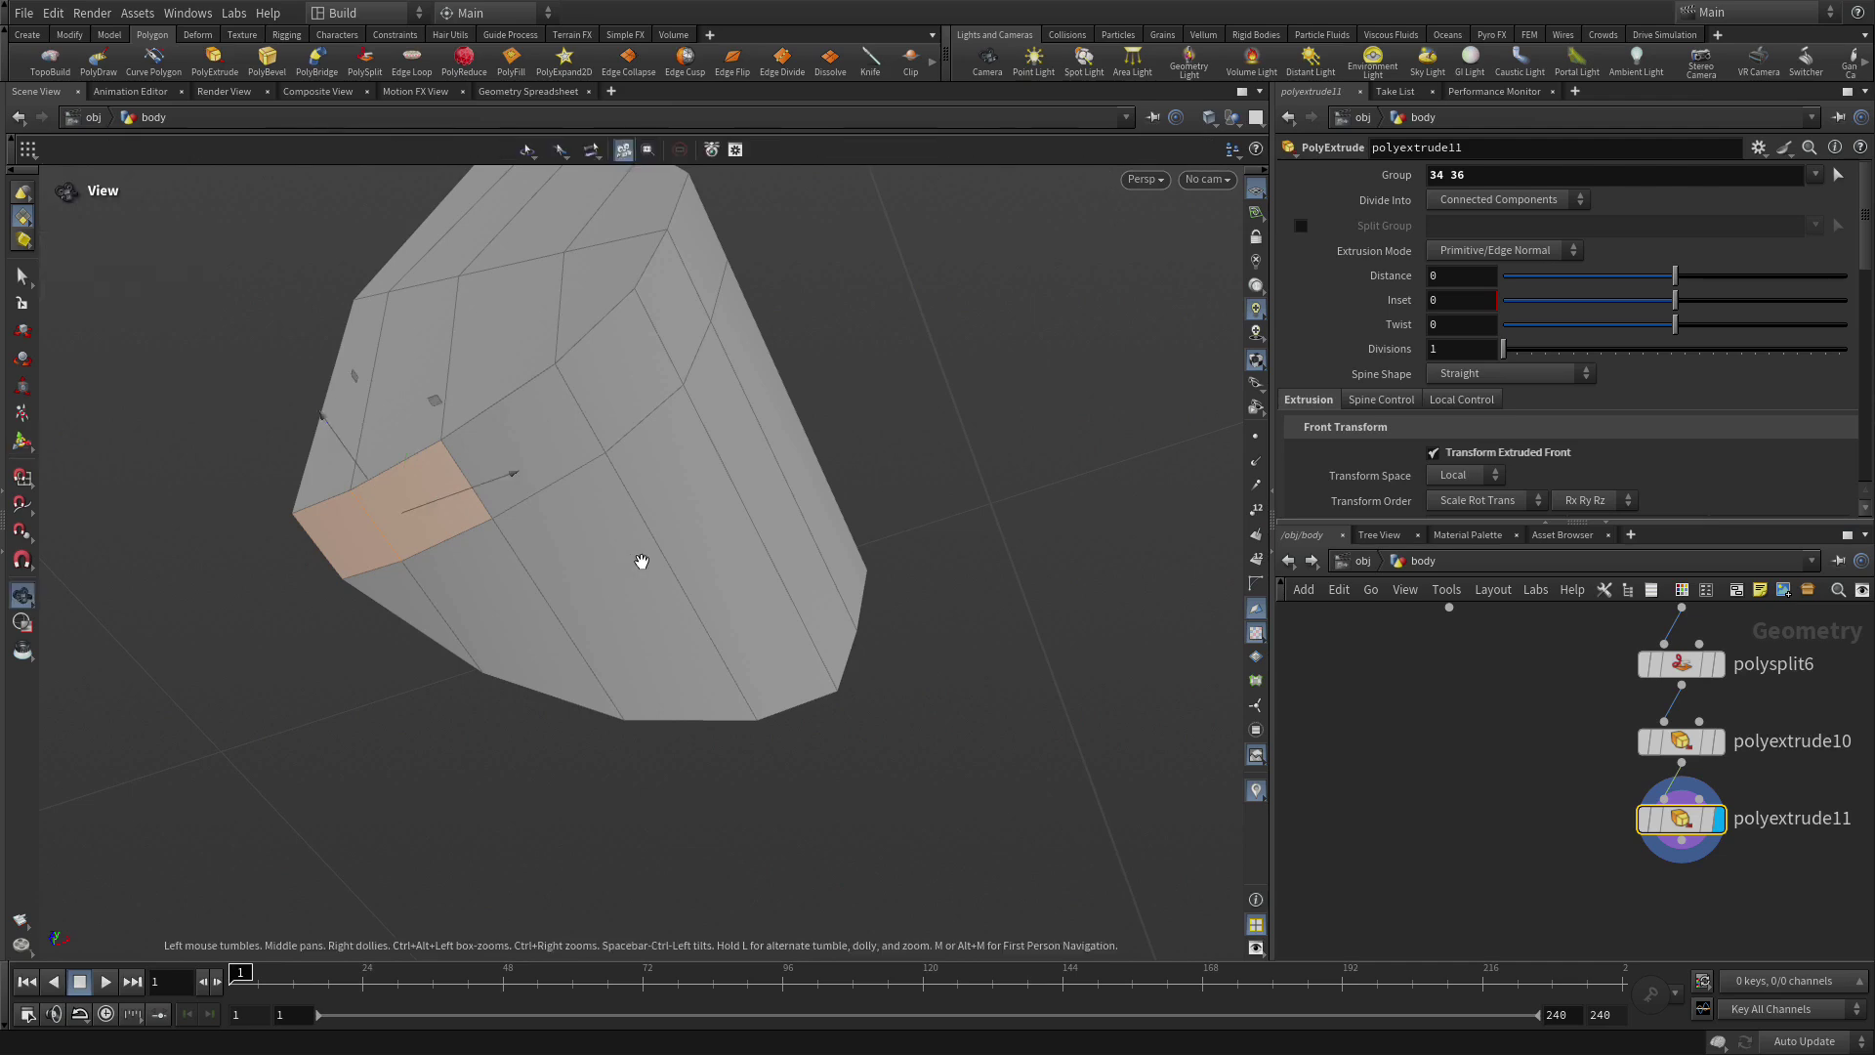
{"action": "key", "text": "space+b"}
{"action": "key", "text": "space+b"}
{"action": "scroll", "coordinate": [976, 634], "scroll_direction": "up", "scroll_amount": 6}
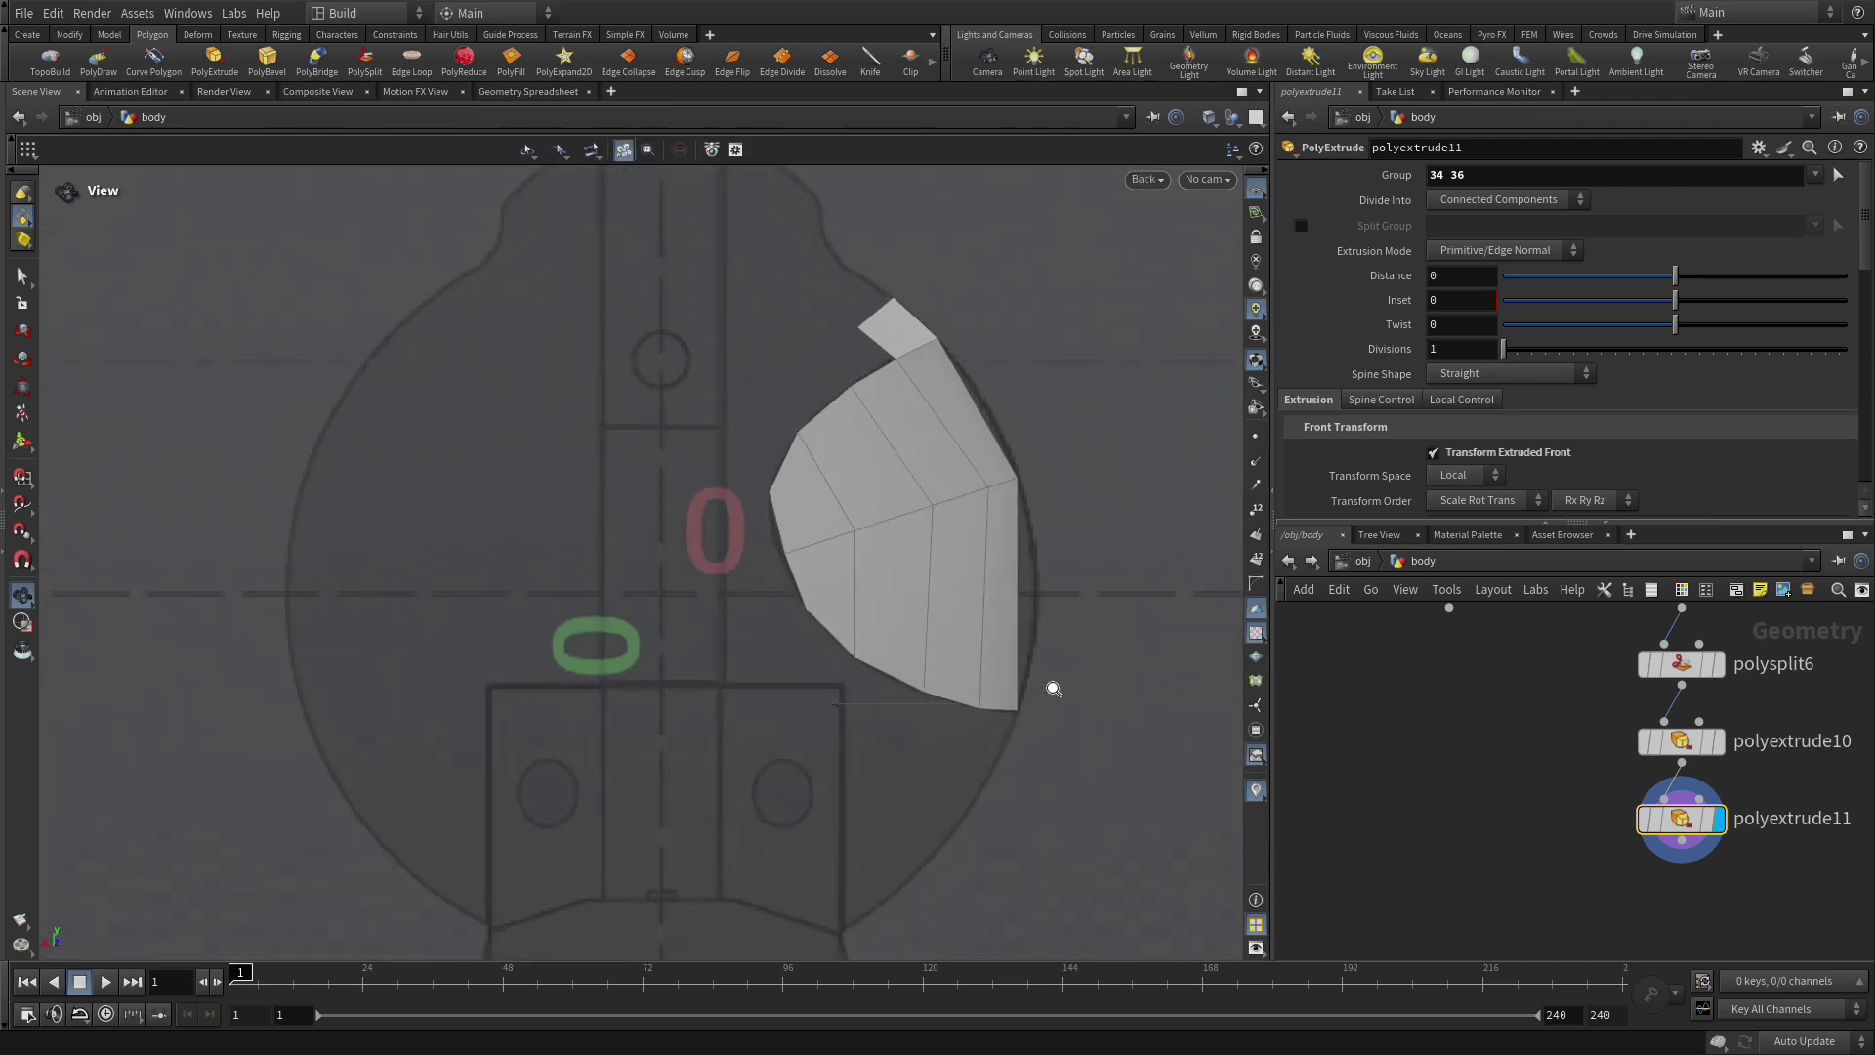
{"action": "key", "text": "Return"}
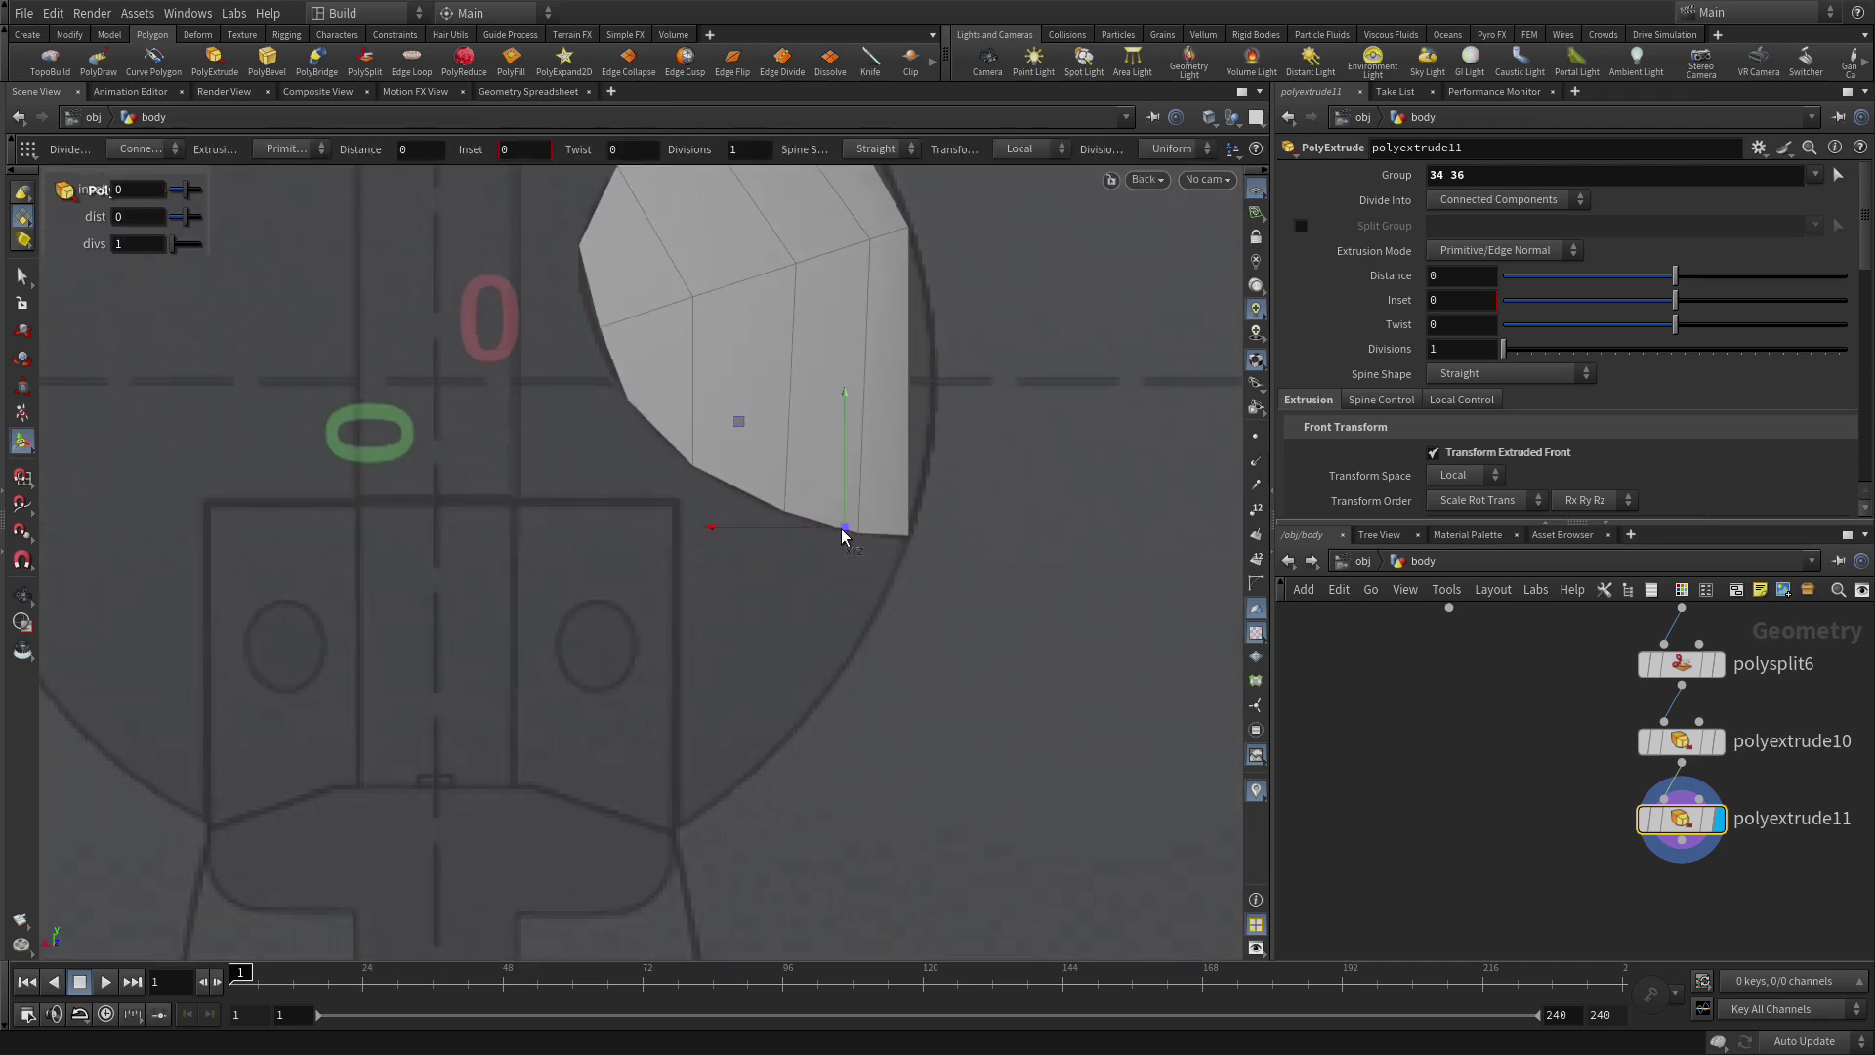
Pull the front into a long strip down-left, rotating about 24.5 and 10.3 degrees, with 3 divisions.
{"action": "left_click_drag", "start_coordinate": [842, 534], "coordinate": [609, 825]}
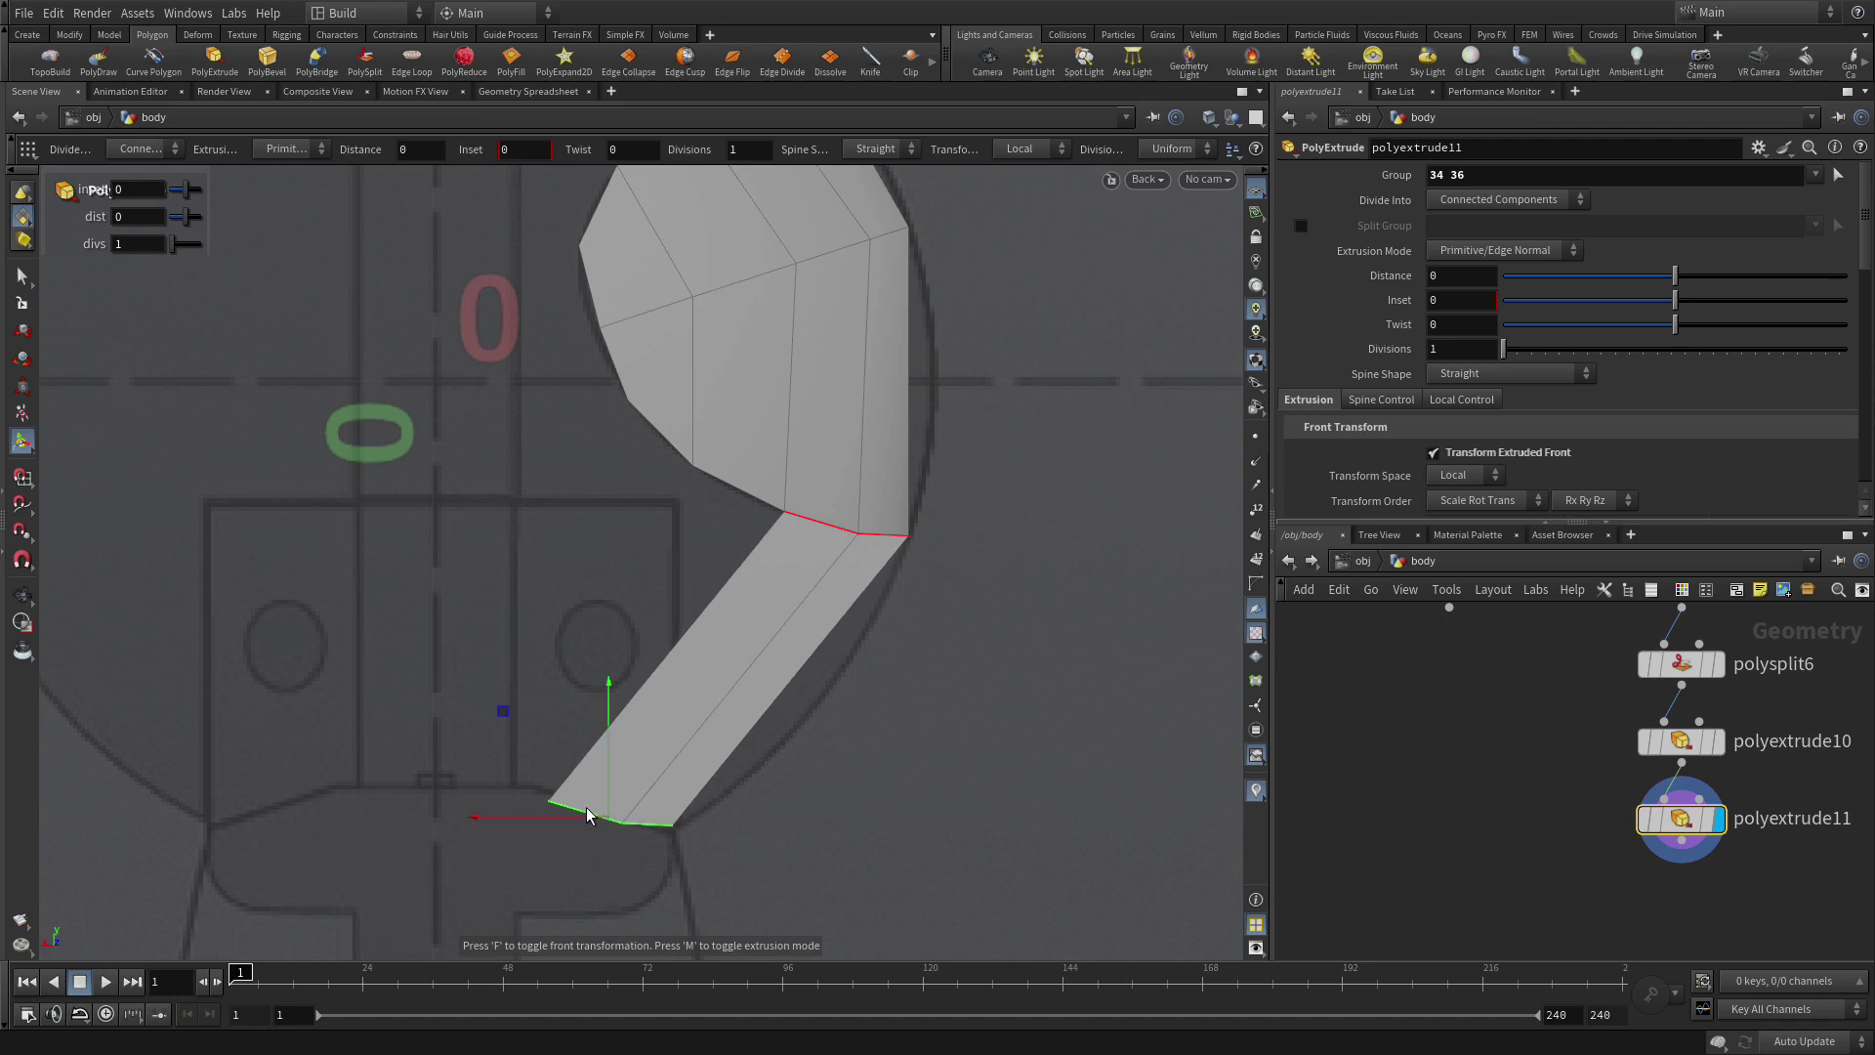
{"action": "key", "text": "r"}
{"action": "left_click_drag", "start_coordinate": [739, 875], "coordinate": [698, 914]}
{"action": "key", "text": "t"}
{"action": "left_click_drag", "start_coordinate": [608, 820], "coordinate": [622, 803]}
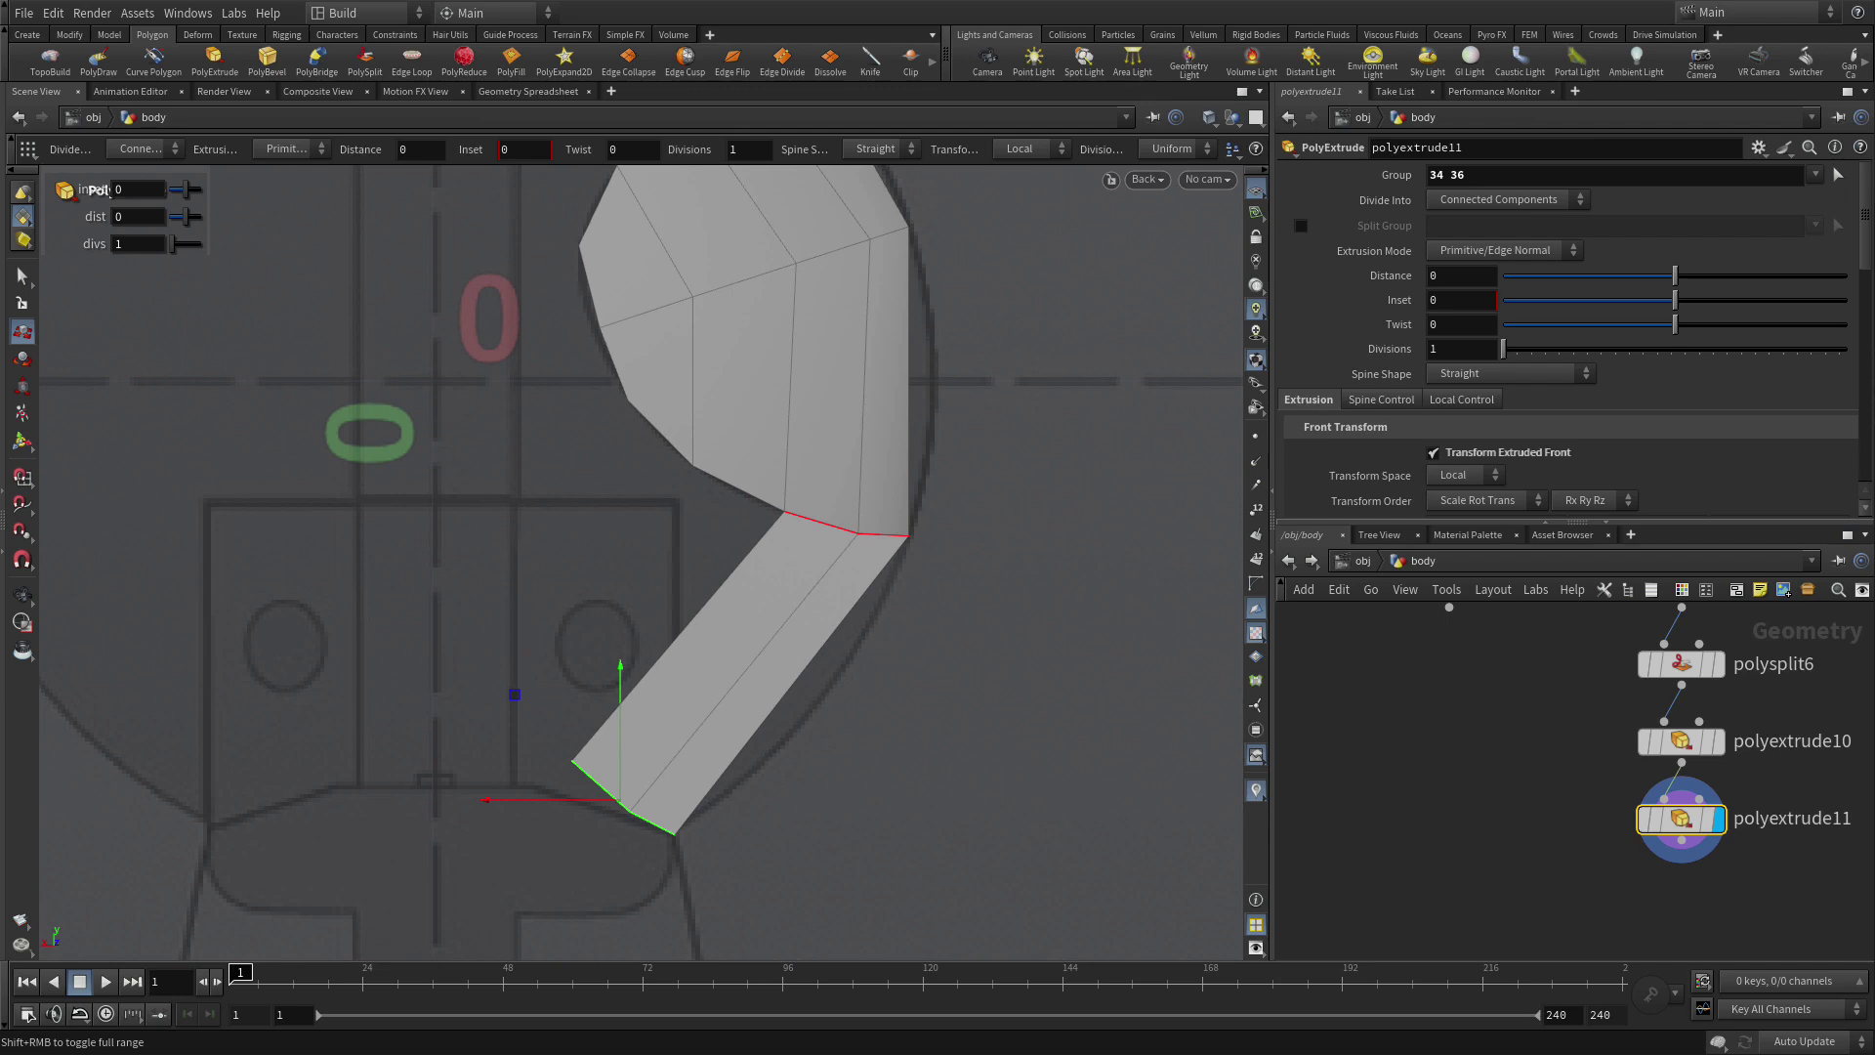
{"action": "key", "text": "r"}
{"action": "left_click_drag", "start_coordinate": [494, 746], "coordinate": [520, 710]}
{"action": "key", "text": "t"}
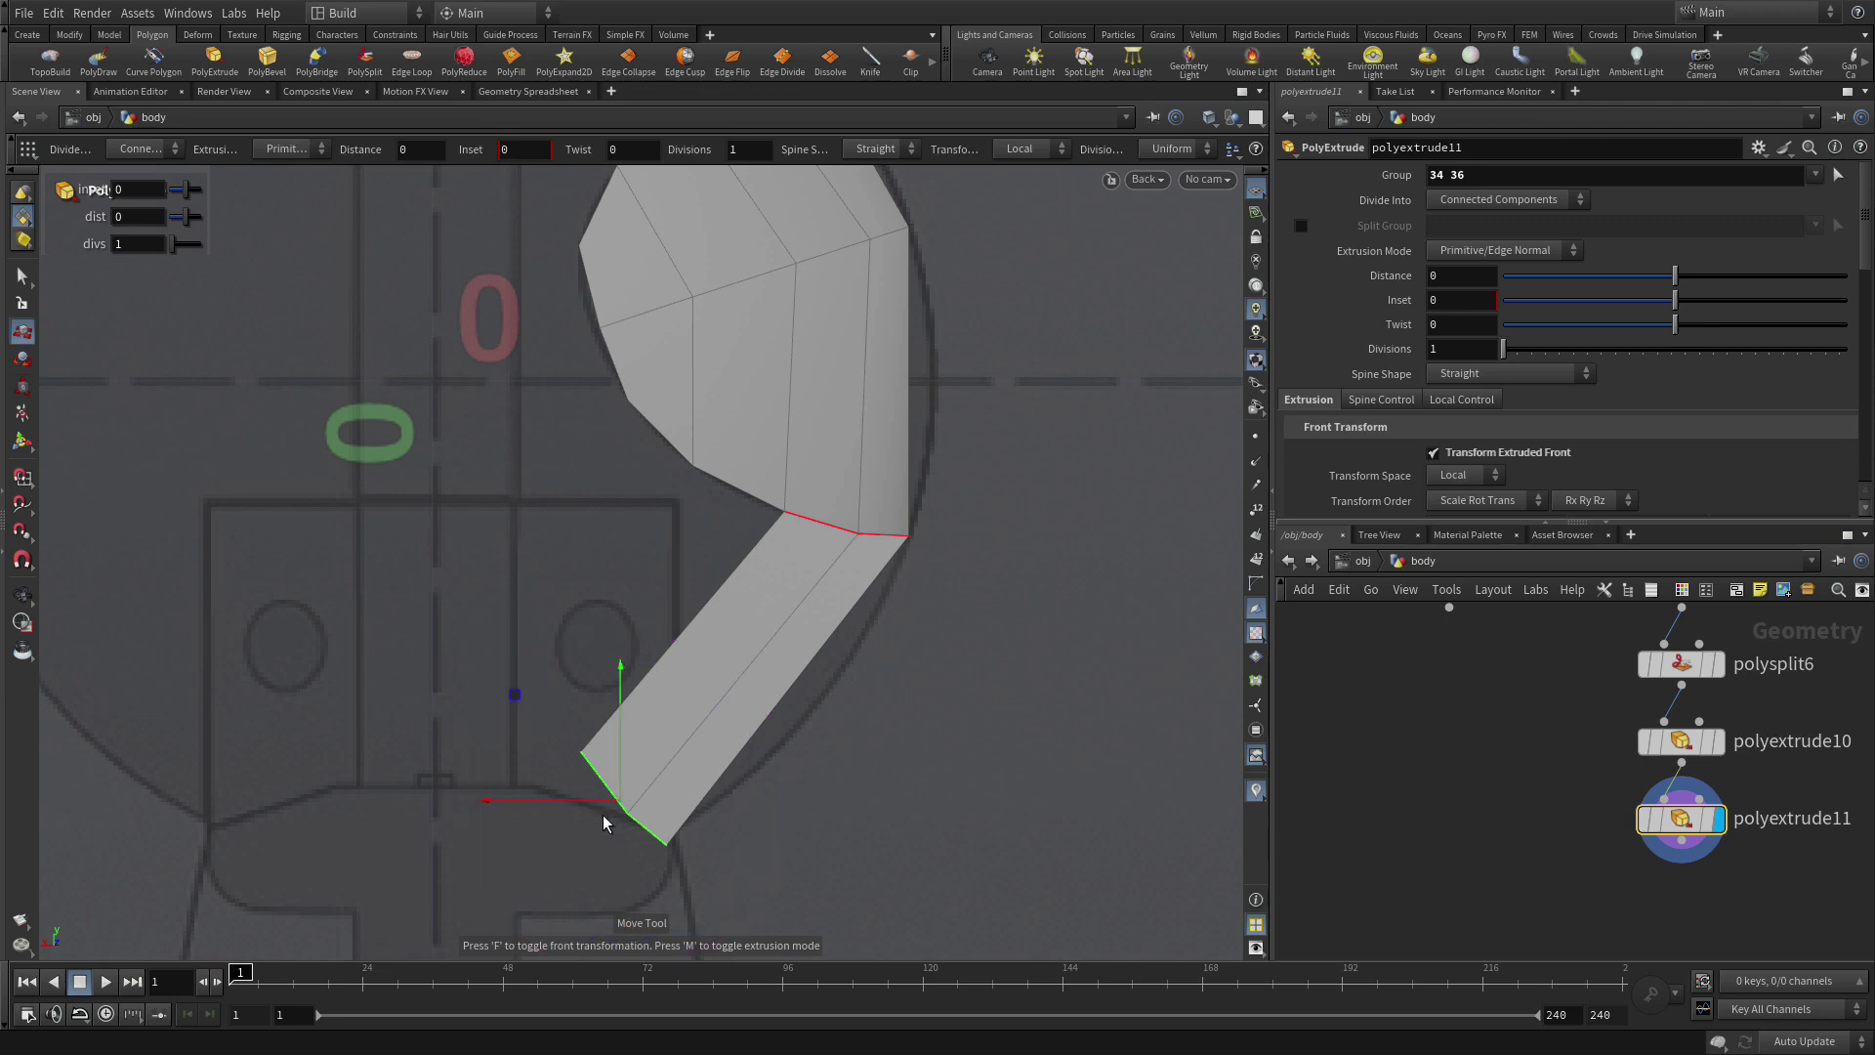
{"action": "left_click_drag", "start_coordinate": [623, 806], "coordinate": [629, 791]}
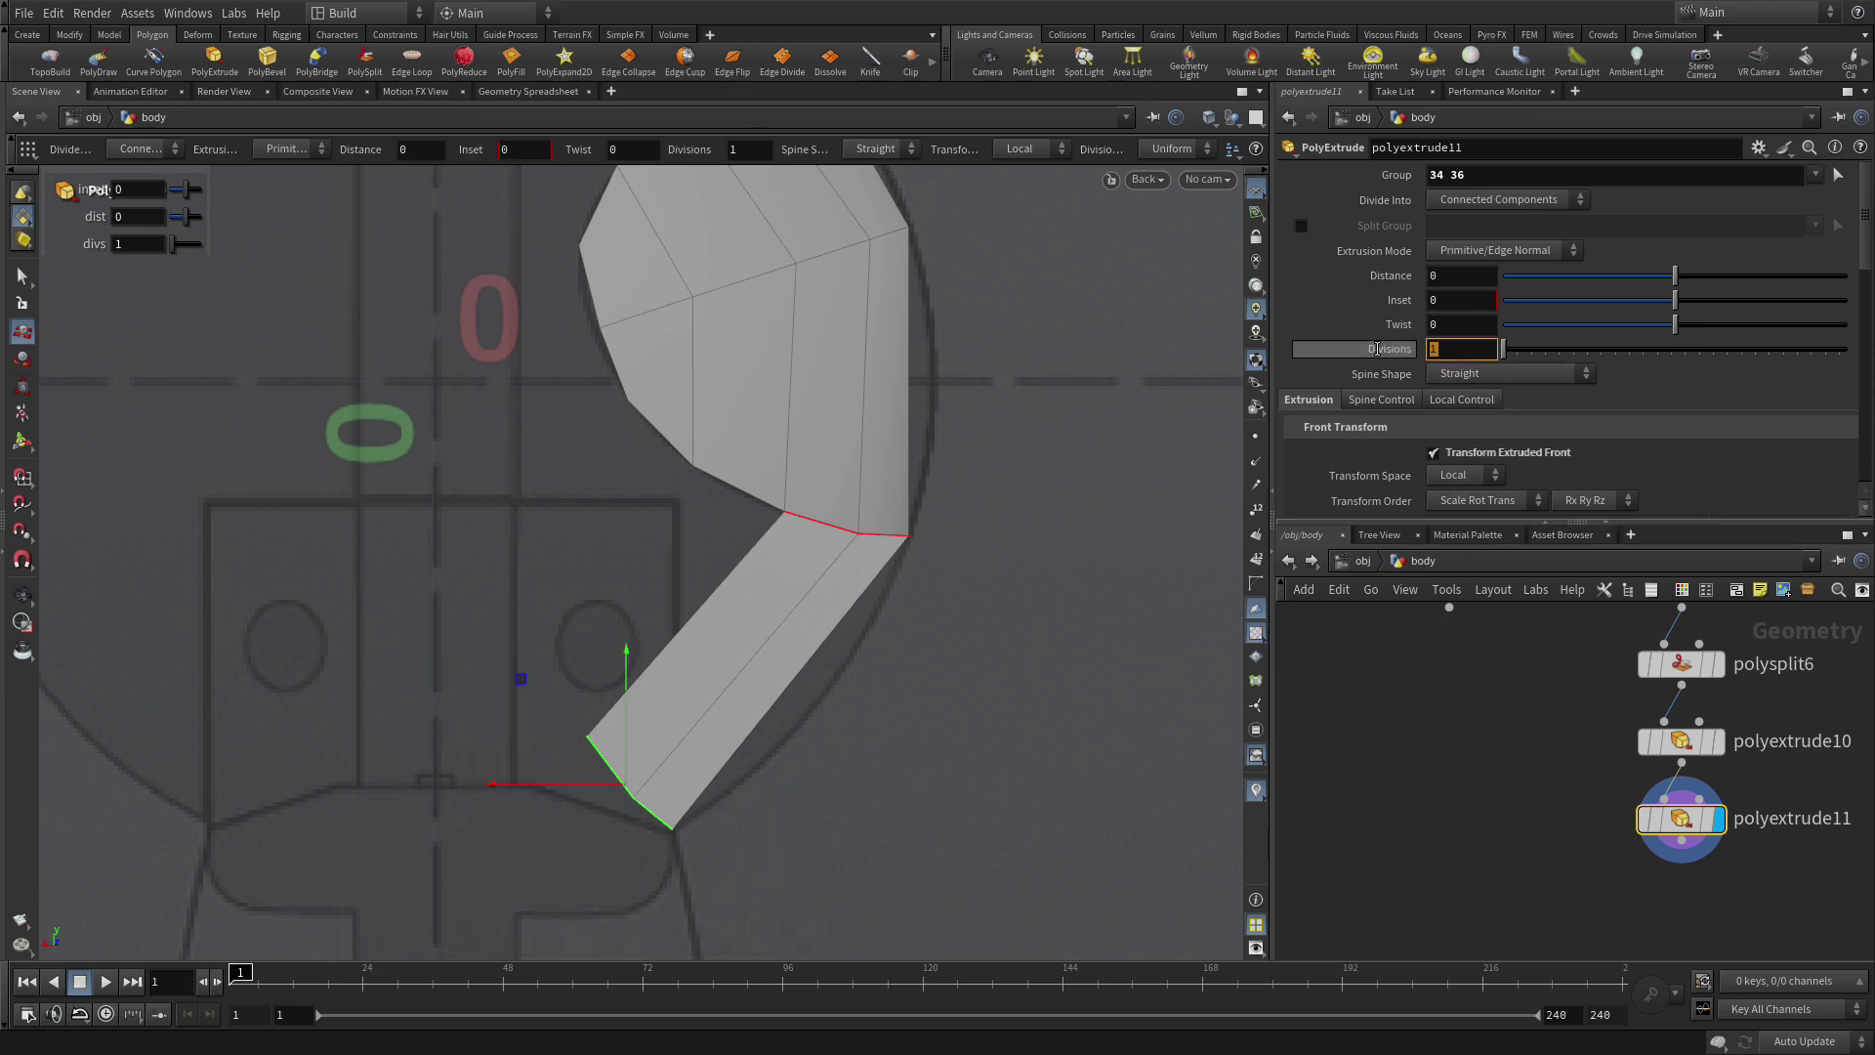
{"action": "type", "text": "3"}
{"action": "key", "text": "Return"}
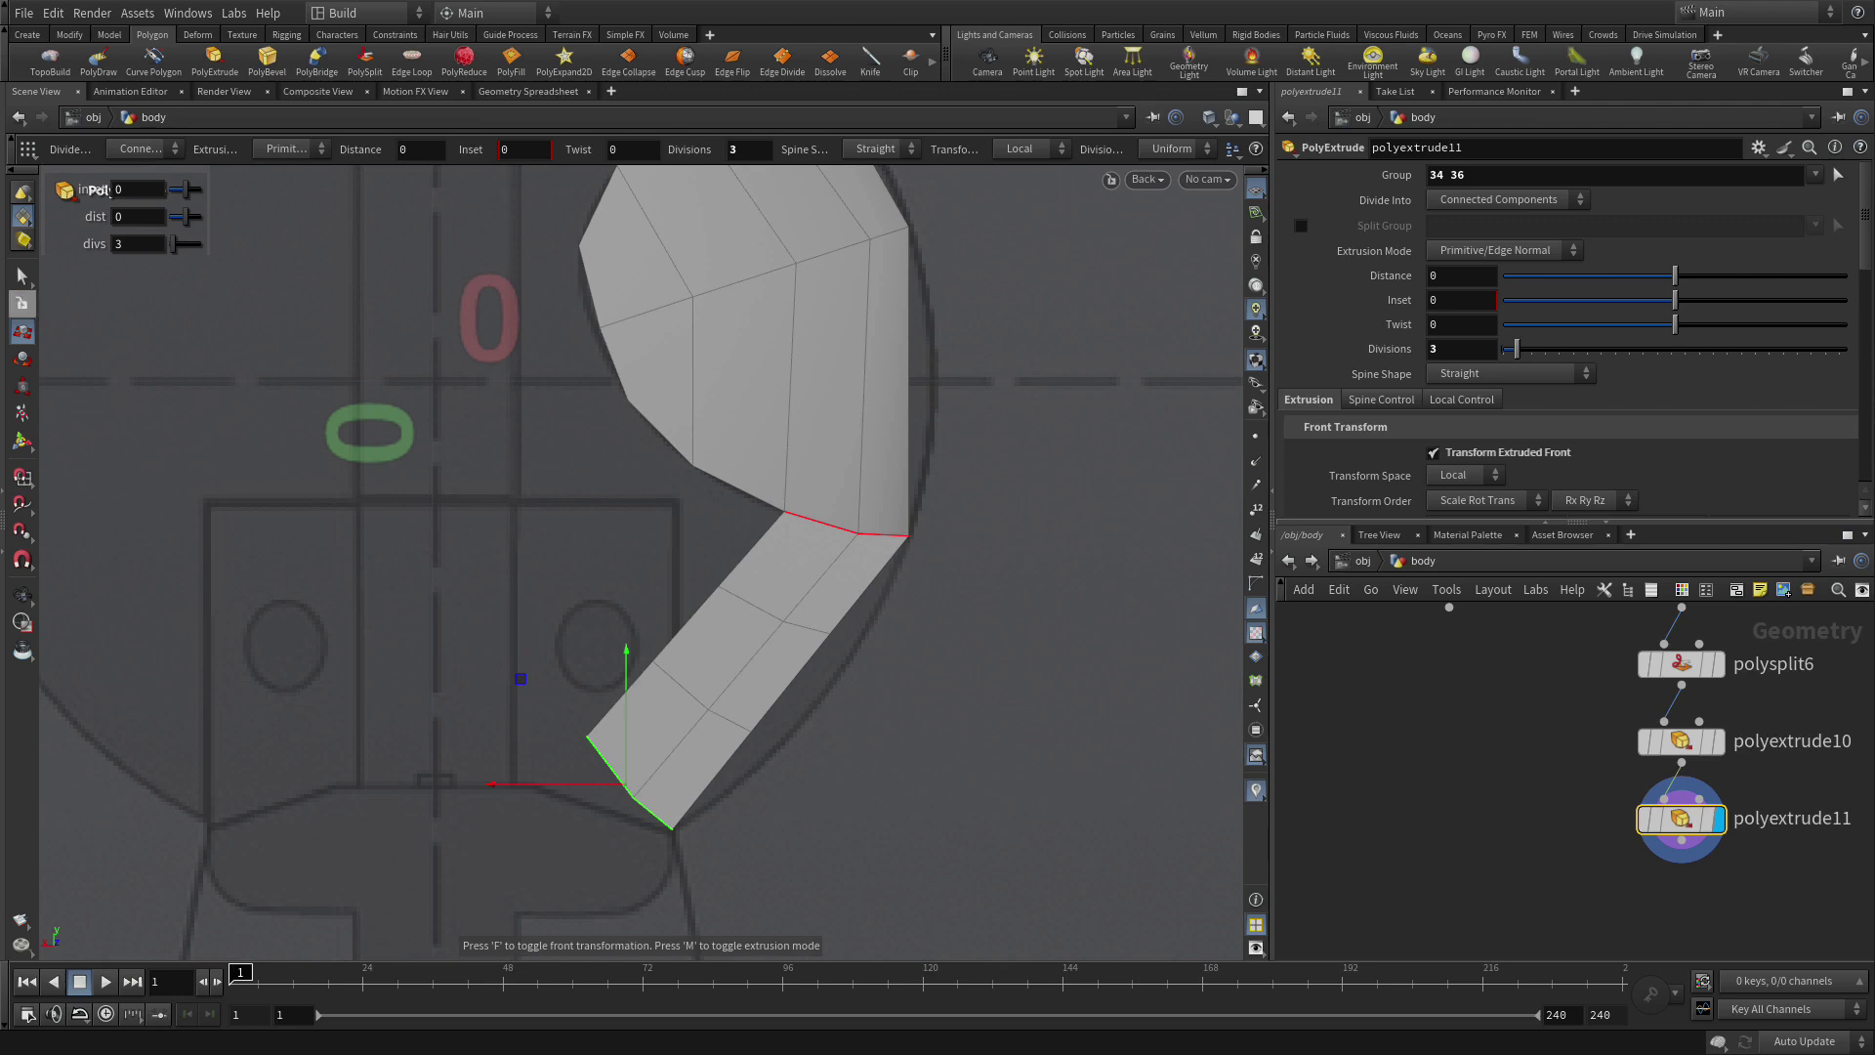
Select a point on the strip's lower-right edge for editing.
{"action": "key", "text": "2"}
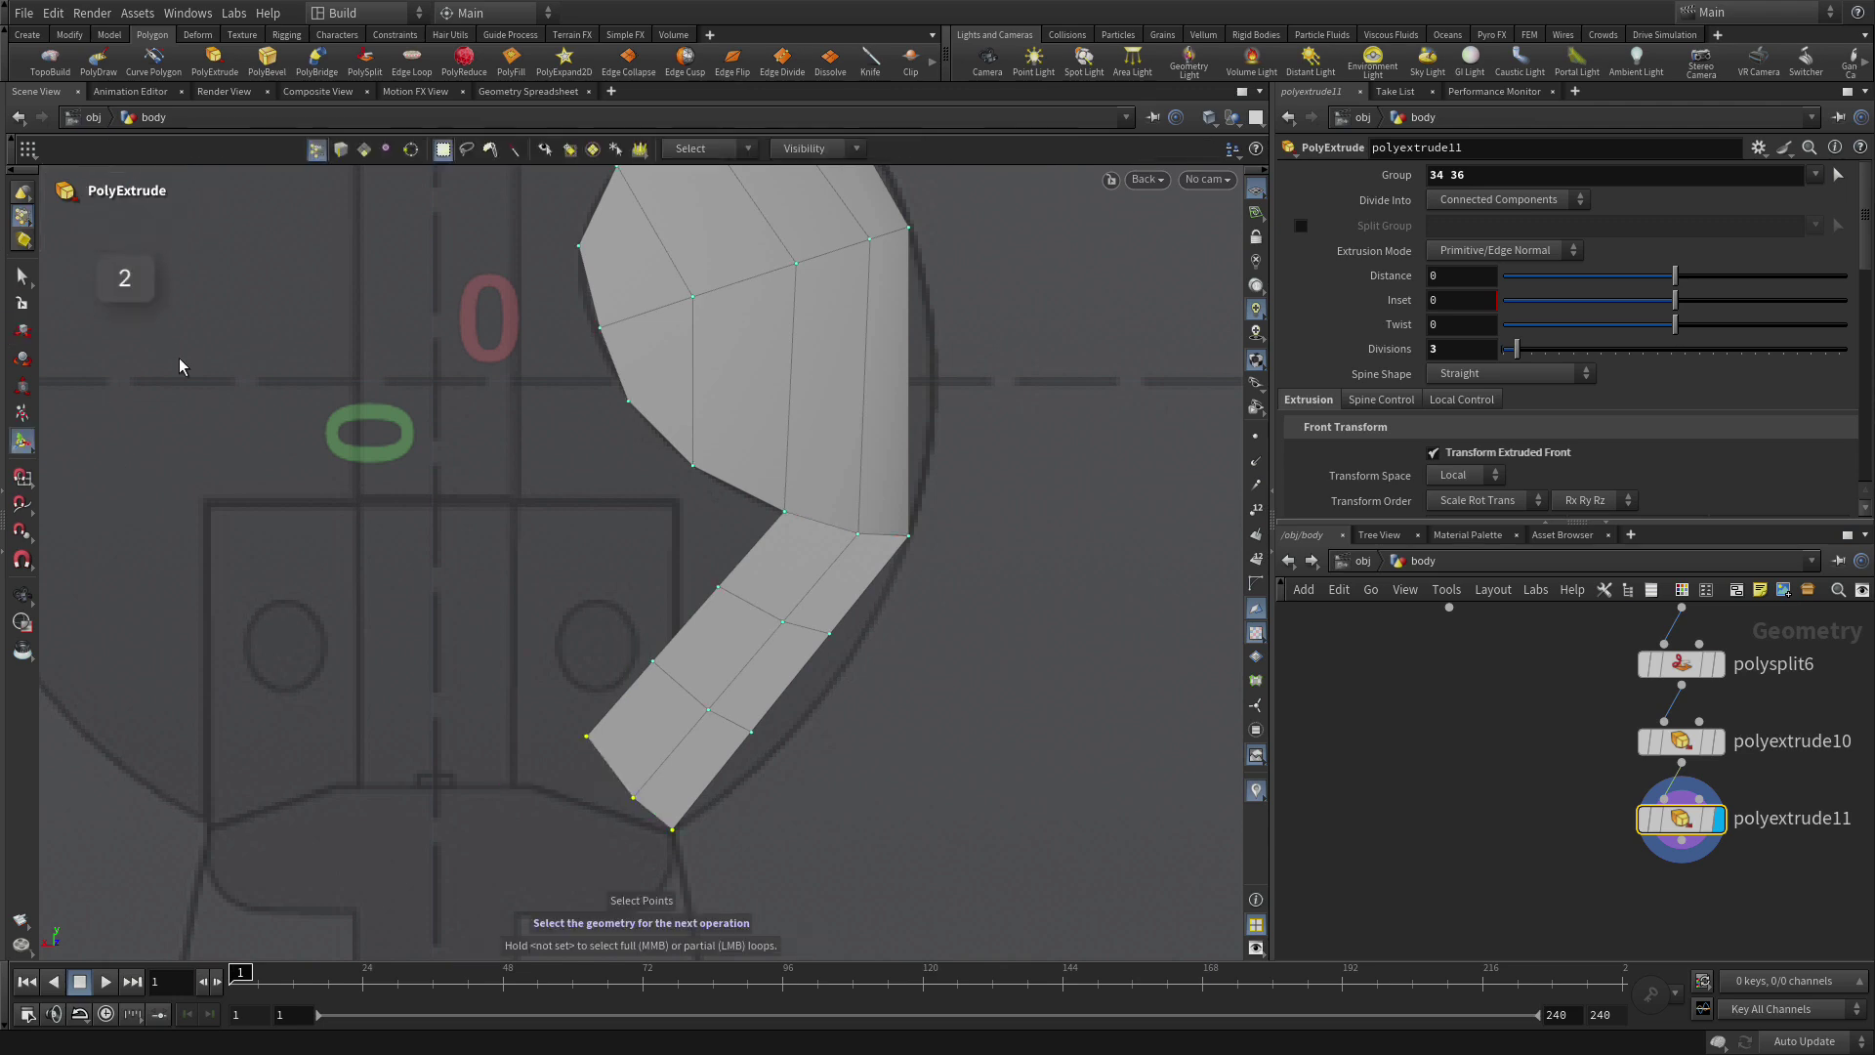
{"action": "left_click_drag", "start_coordinate": [818, 805], "coordinate": [731, 710]}
{"action": "left_click", "coordinate": [22, 331]}
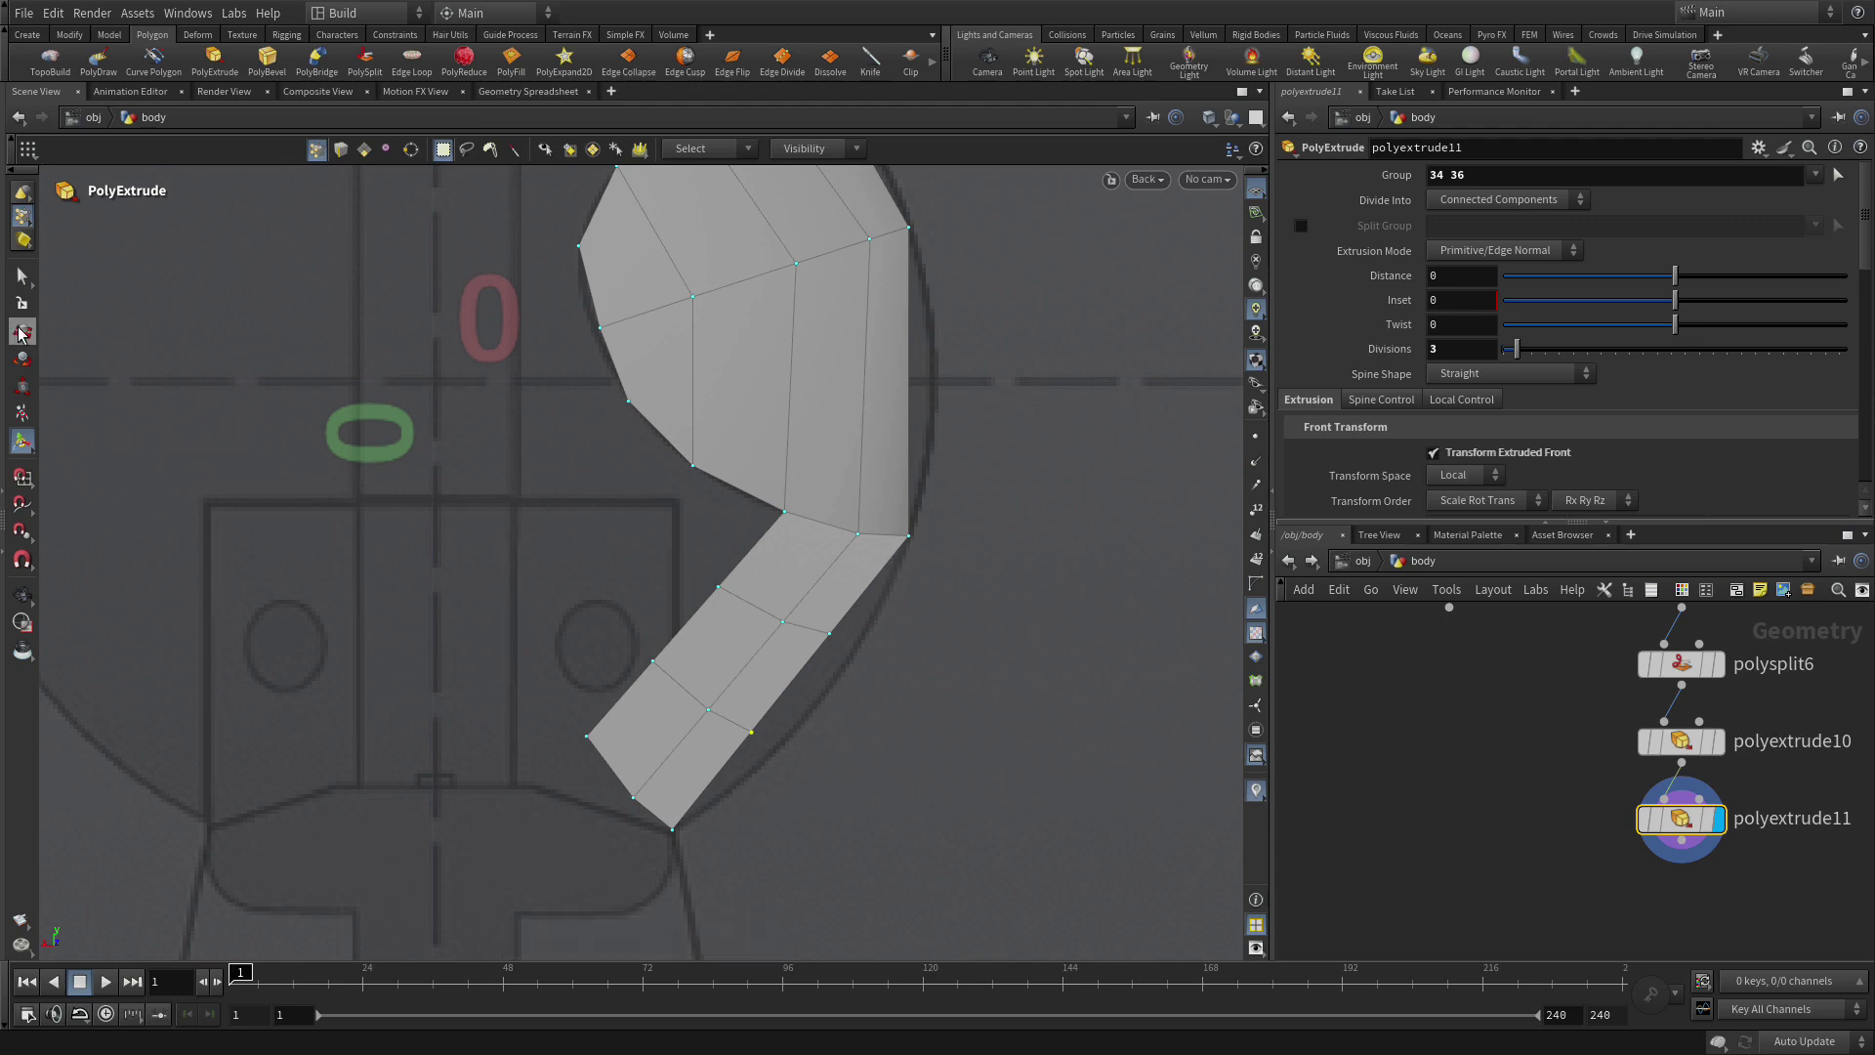
Move the strip edge points, inner arm points and bottom corner point into a cleaner outline.
{"action": "left_click_drag", "start_coordinate": [751, 732], "coordinate": [778, 748]}
{"action": "left_click", "coordinate": [829, 634]}
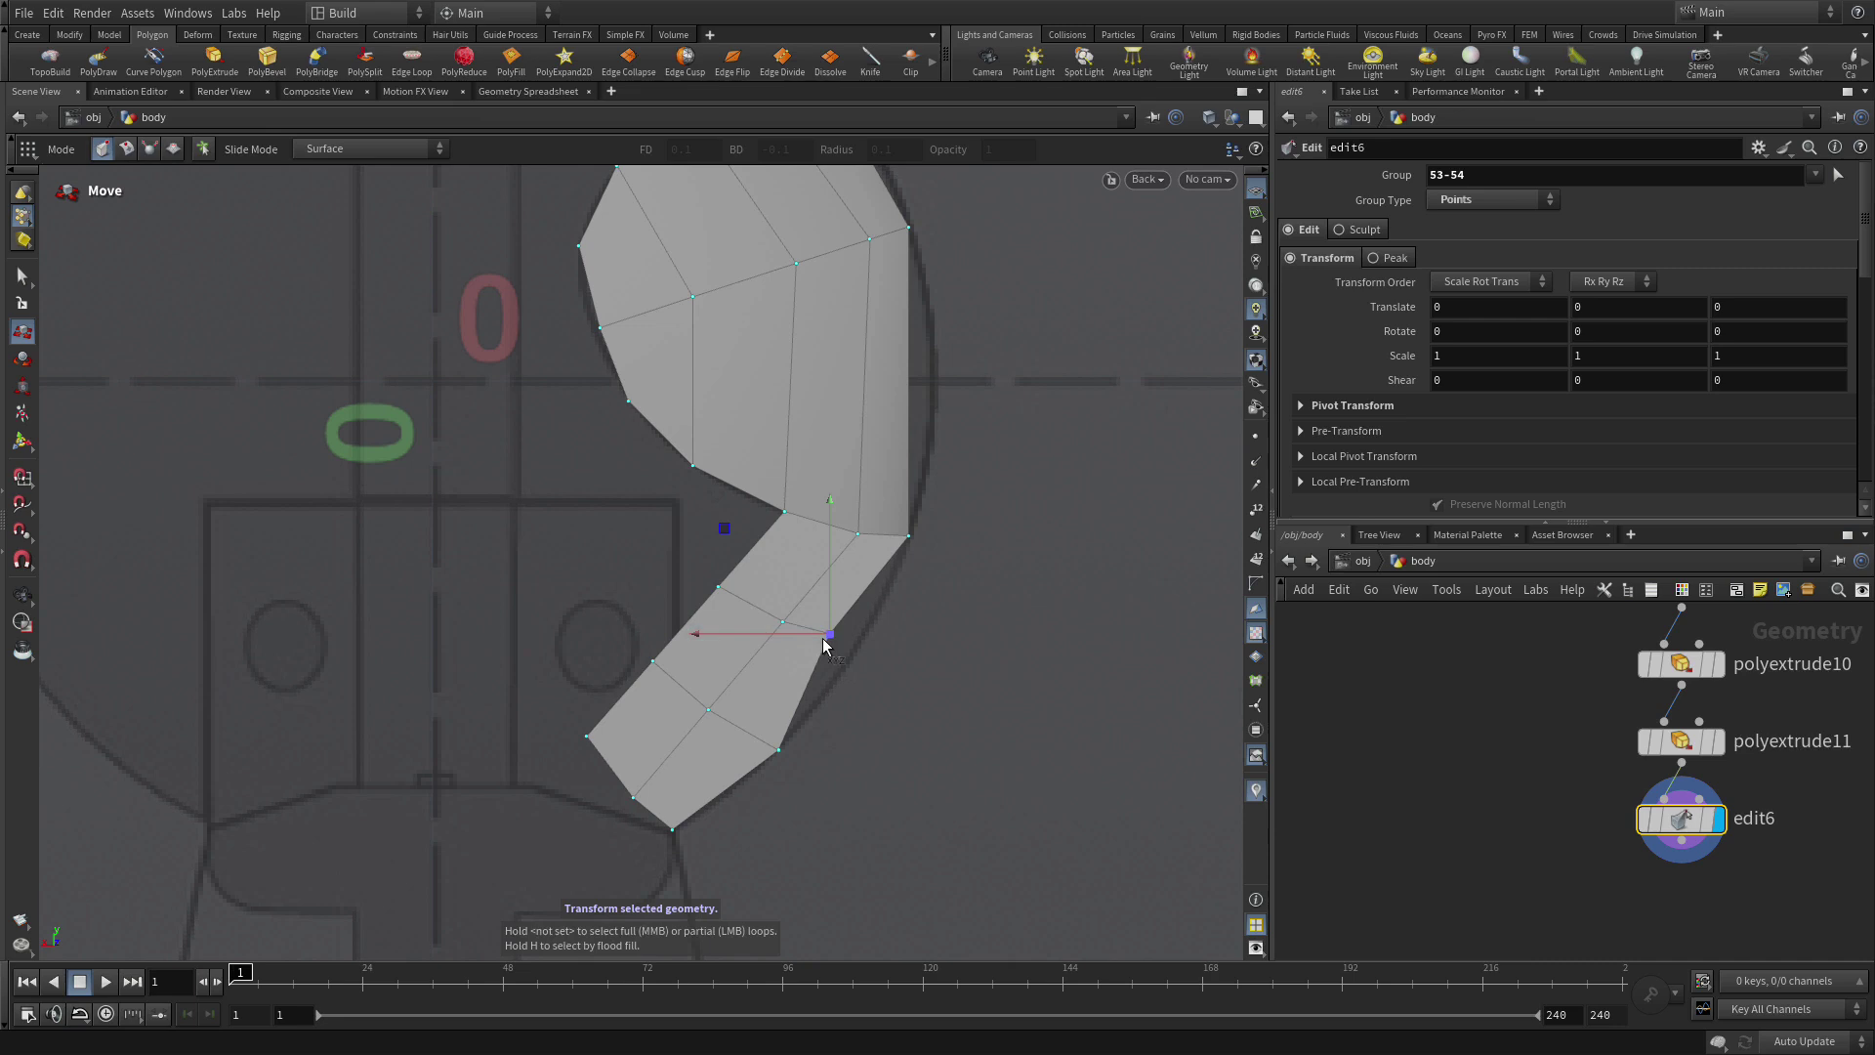
{"action": "left_click_drag", "start_coordinate": [829, 633], "coordinate": [858, 649]}
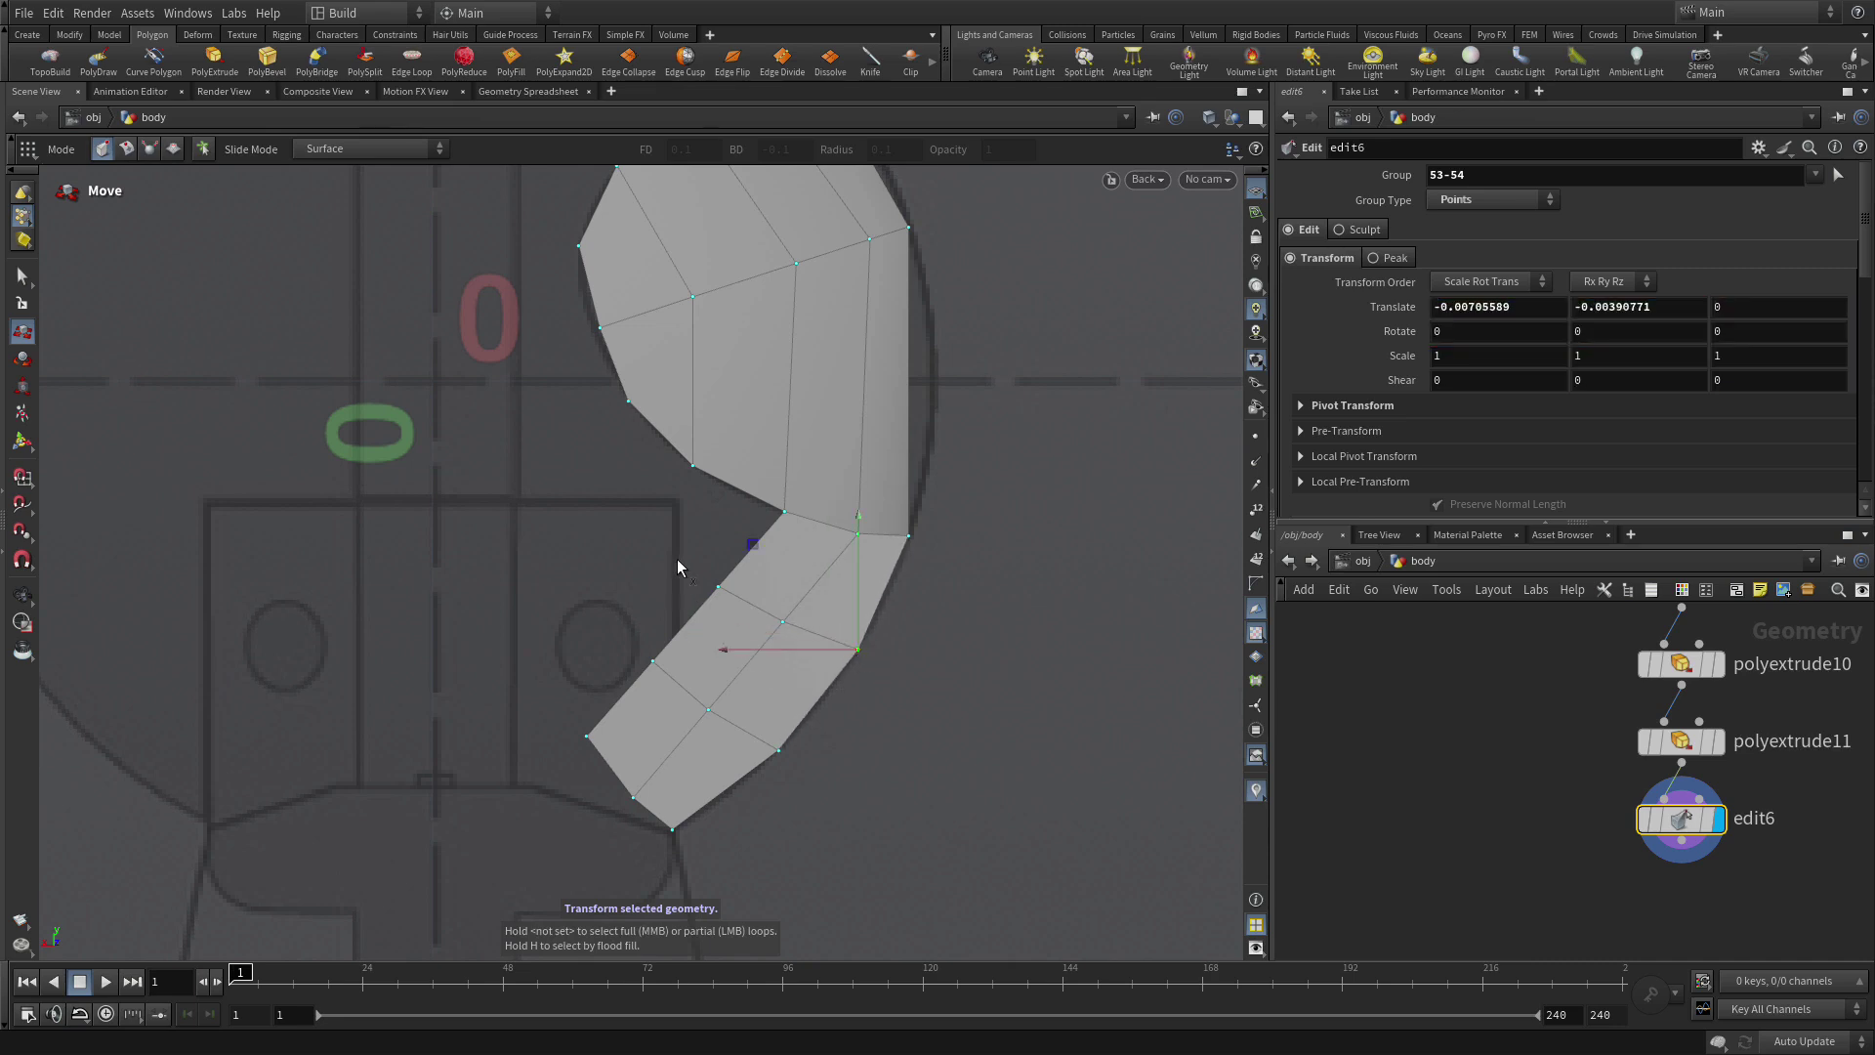
{"action": "left_click", "coordinate": [718, 586]}
{"action": "left_click_drag", "start_coordinate": [718, 586], "coordinate": [680, 564]}
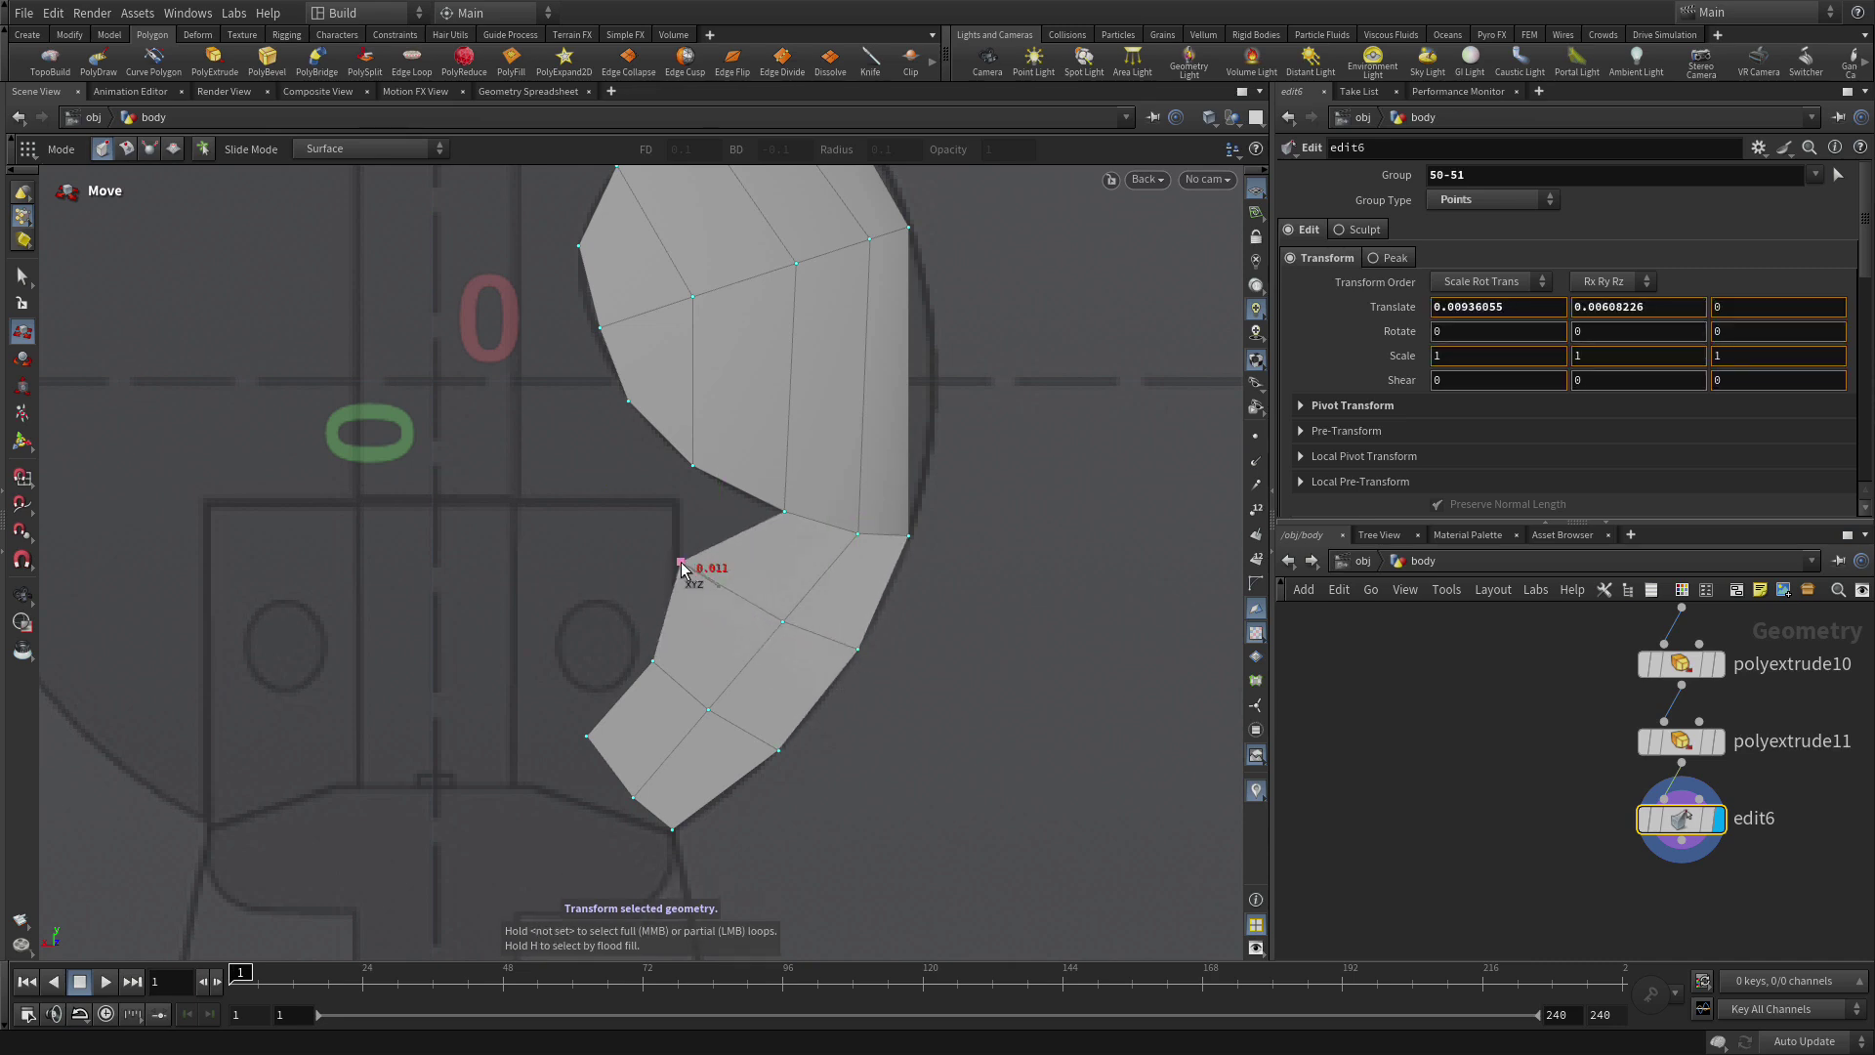
{"action": "mouse_move", "coordinate": [586, 629]}
{"action": "left_mouse_down"}
{"action": "mouse_move", "coordinate": [689, 680]}
{"action": "mouse_move", "coordinate": [615, 648]}
{"action": "left_mouse_up"}
{"action": "left_click_drag", "start_coordinate": [557, 720], "coordinate": [594, 740]}
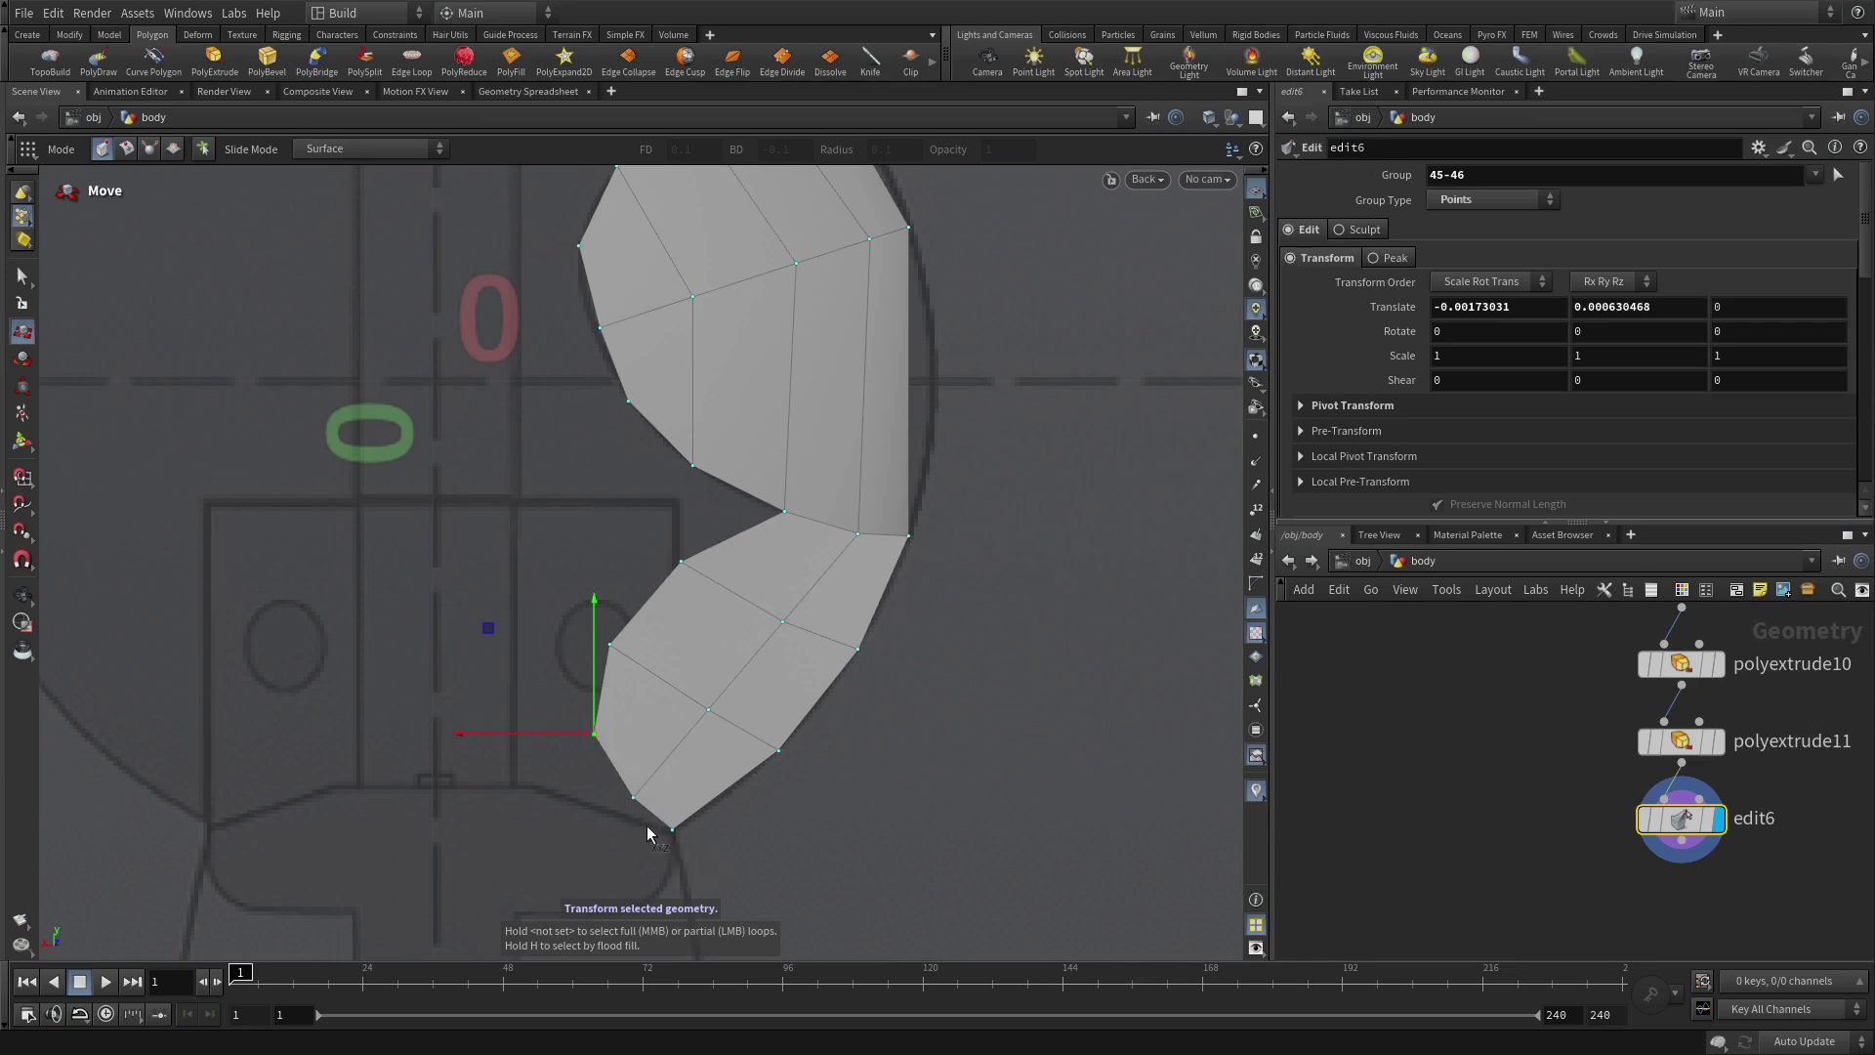
{"action": "left_click_drag", "start_coordinate": [632, 799], "coordinate": [622, 793]}
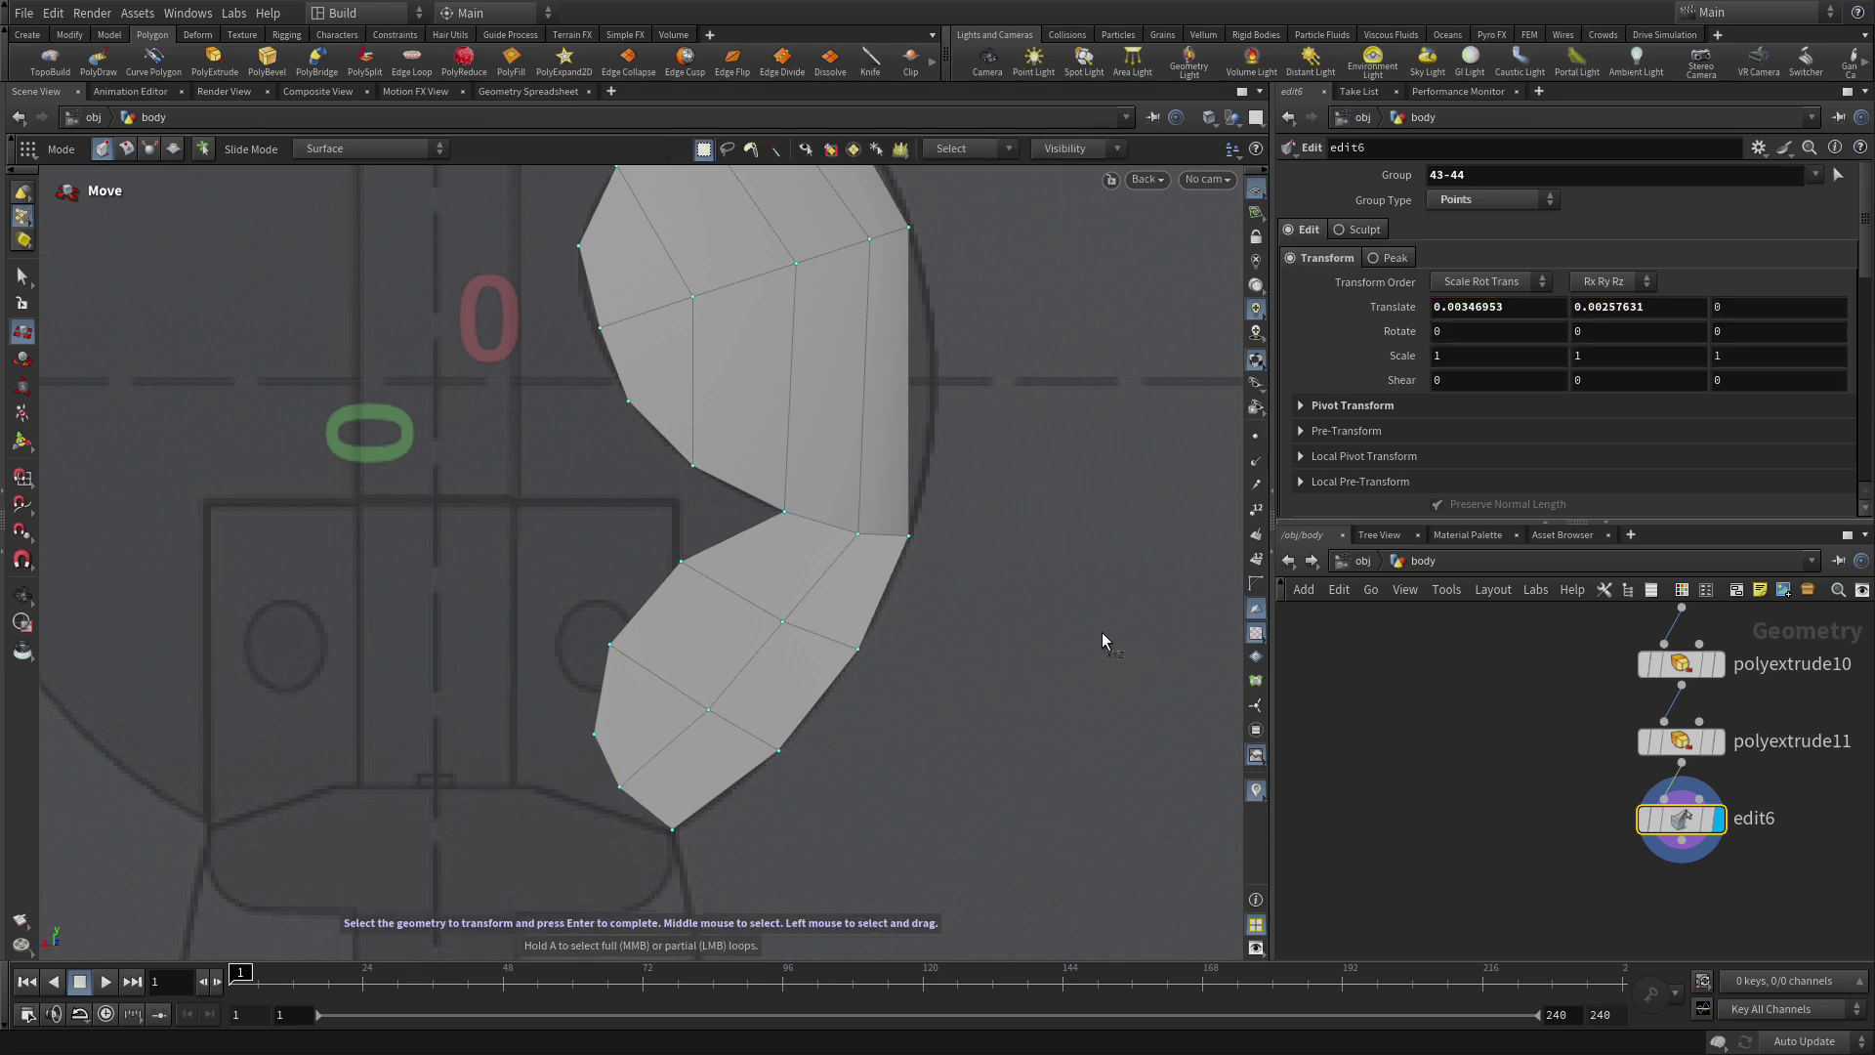
Maximize the Perspective view and orbit around the reshaped gate piece.
{"action": "key", "text": "space+b"}
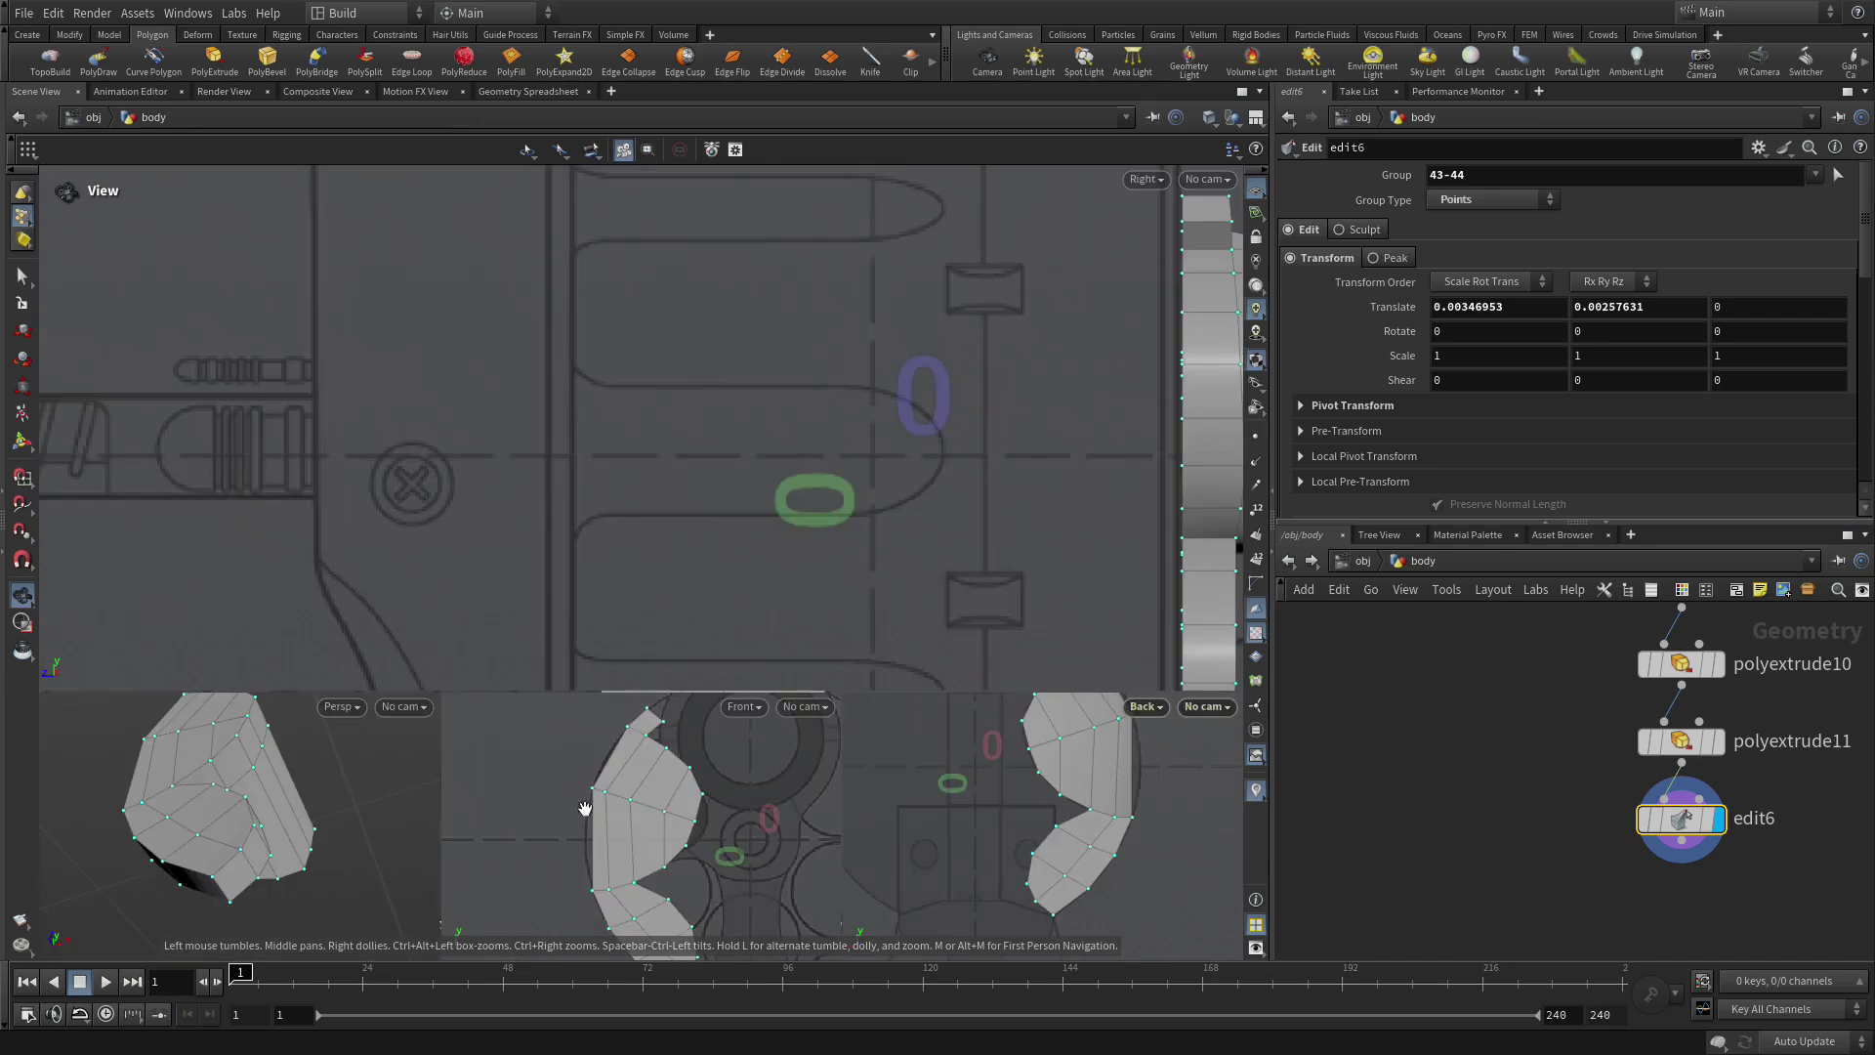
{"action": "key", "text": "space+b"}
{"action": "left_click_drag", "start_coordinate": [496, 547], "coordinate": [1004, 667]}
{"action": "right_click_drag", "start_coordinate": [1005, 667], "coordinate": [210, 699]}
{"action": "left_click_drag", "start_coordinate": [631, 368], "coordinate": [180, 430]}
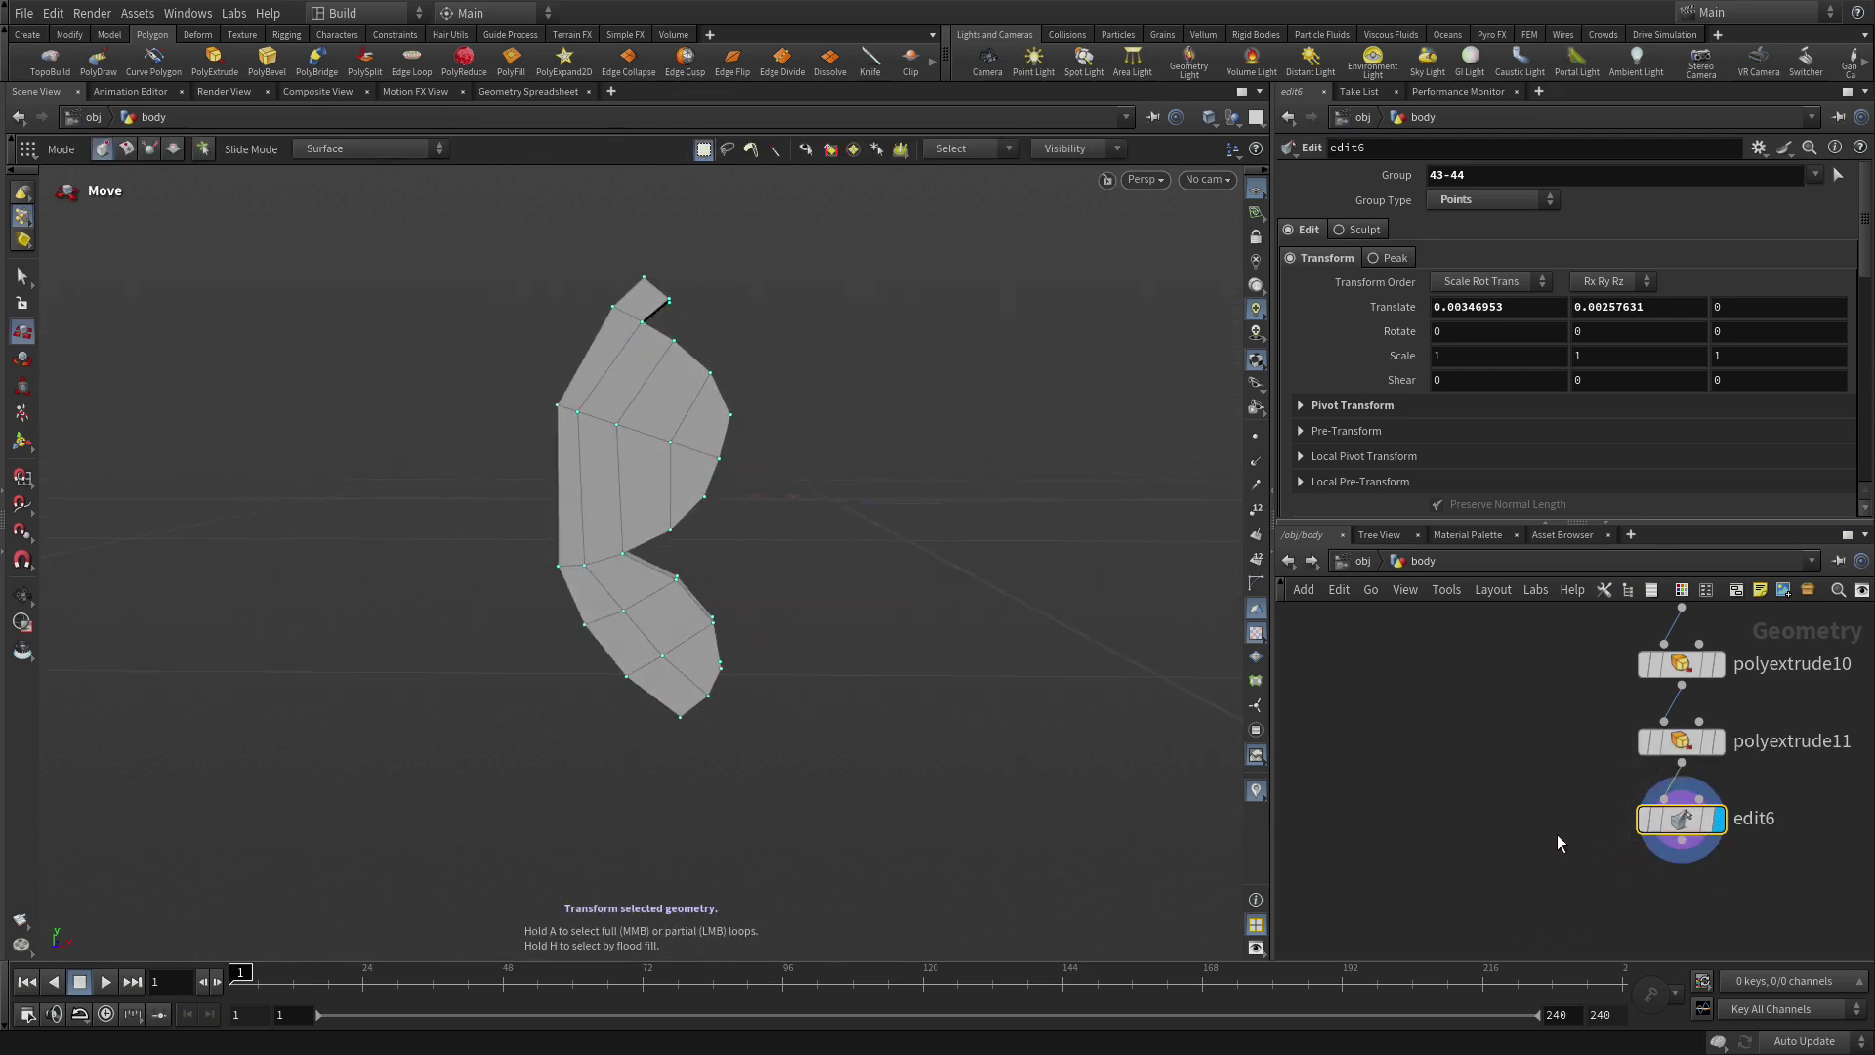
{"action": "middle_click_drag", "start_coordinate": [1563, 840], "coordinate": [1396, 659]}
Add a Null under edit6 and name it GATE.
{"action": "key", "text": "Tab"}
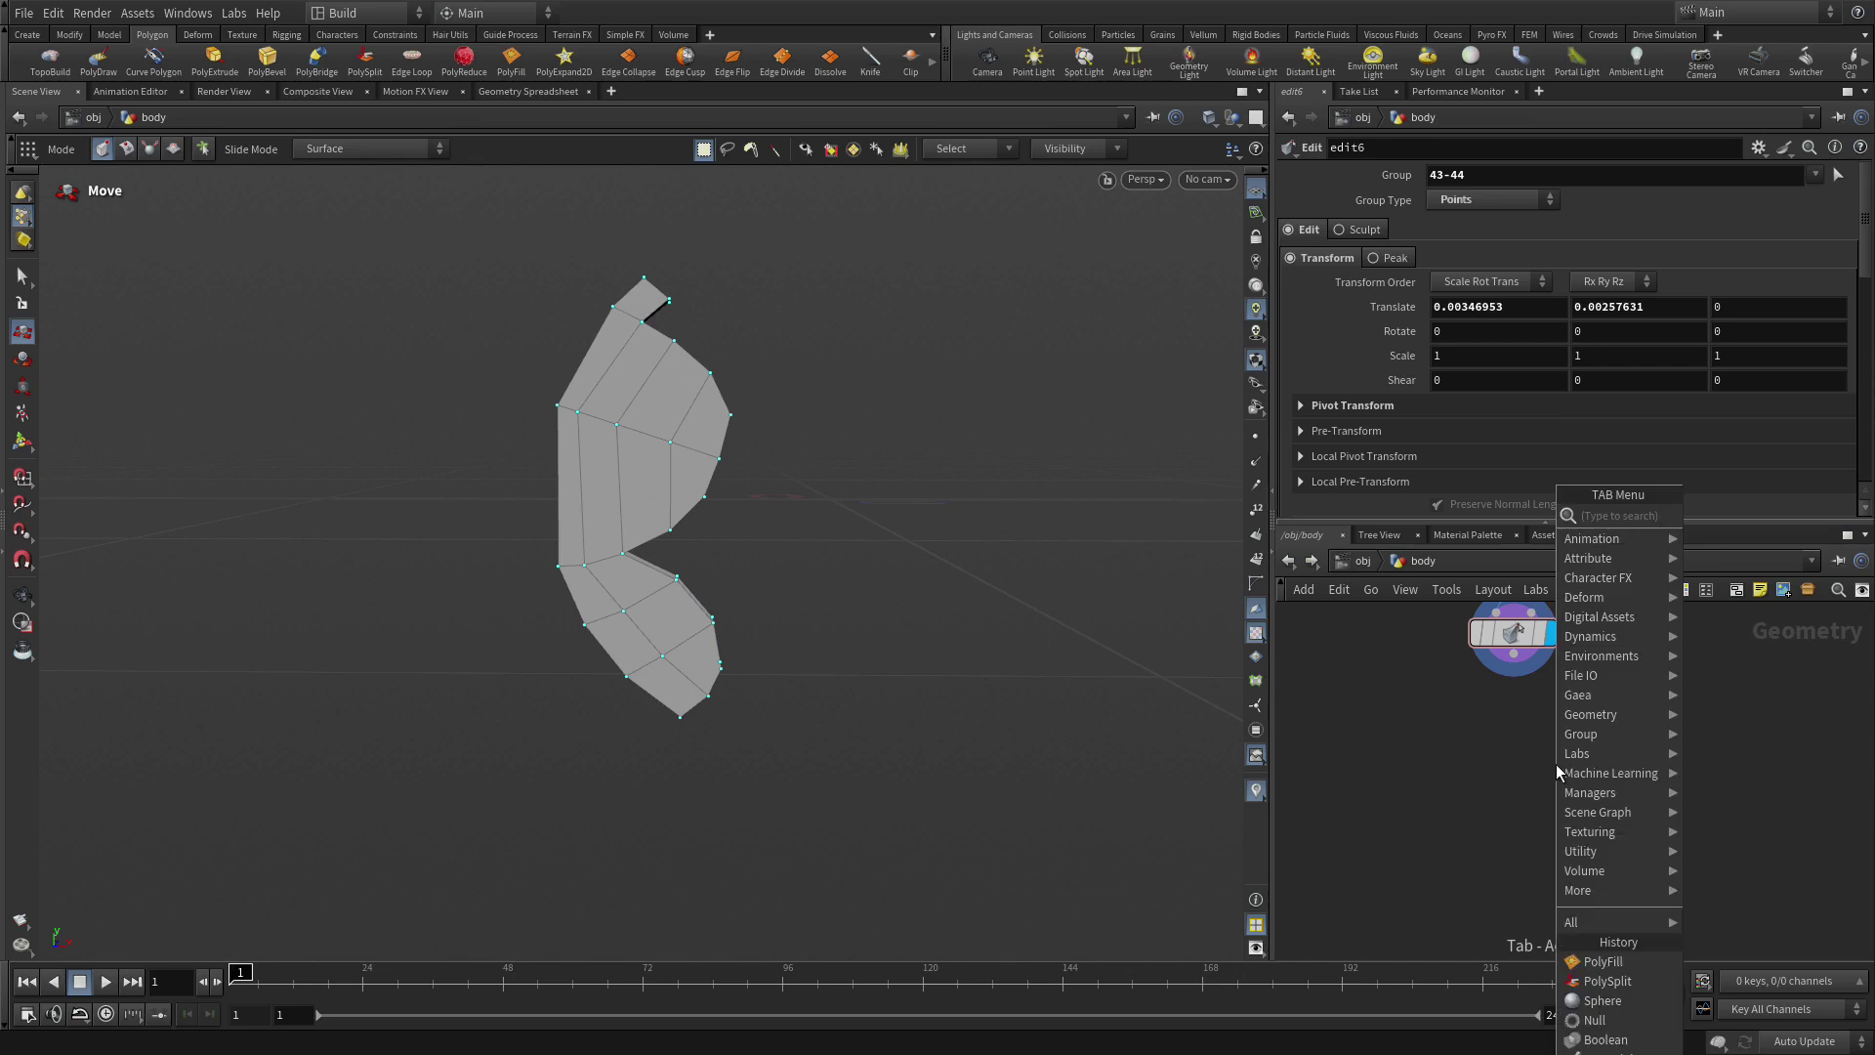
{"action": "type", "text": "null"}
{"action": "key", "text": "Return"}
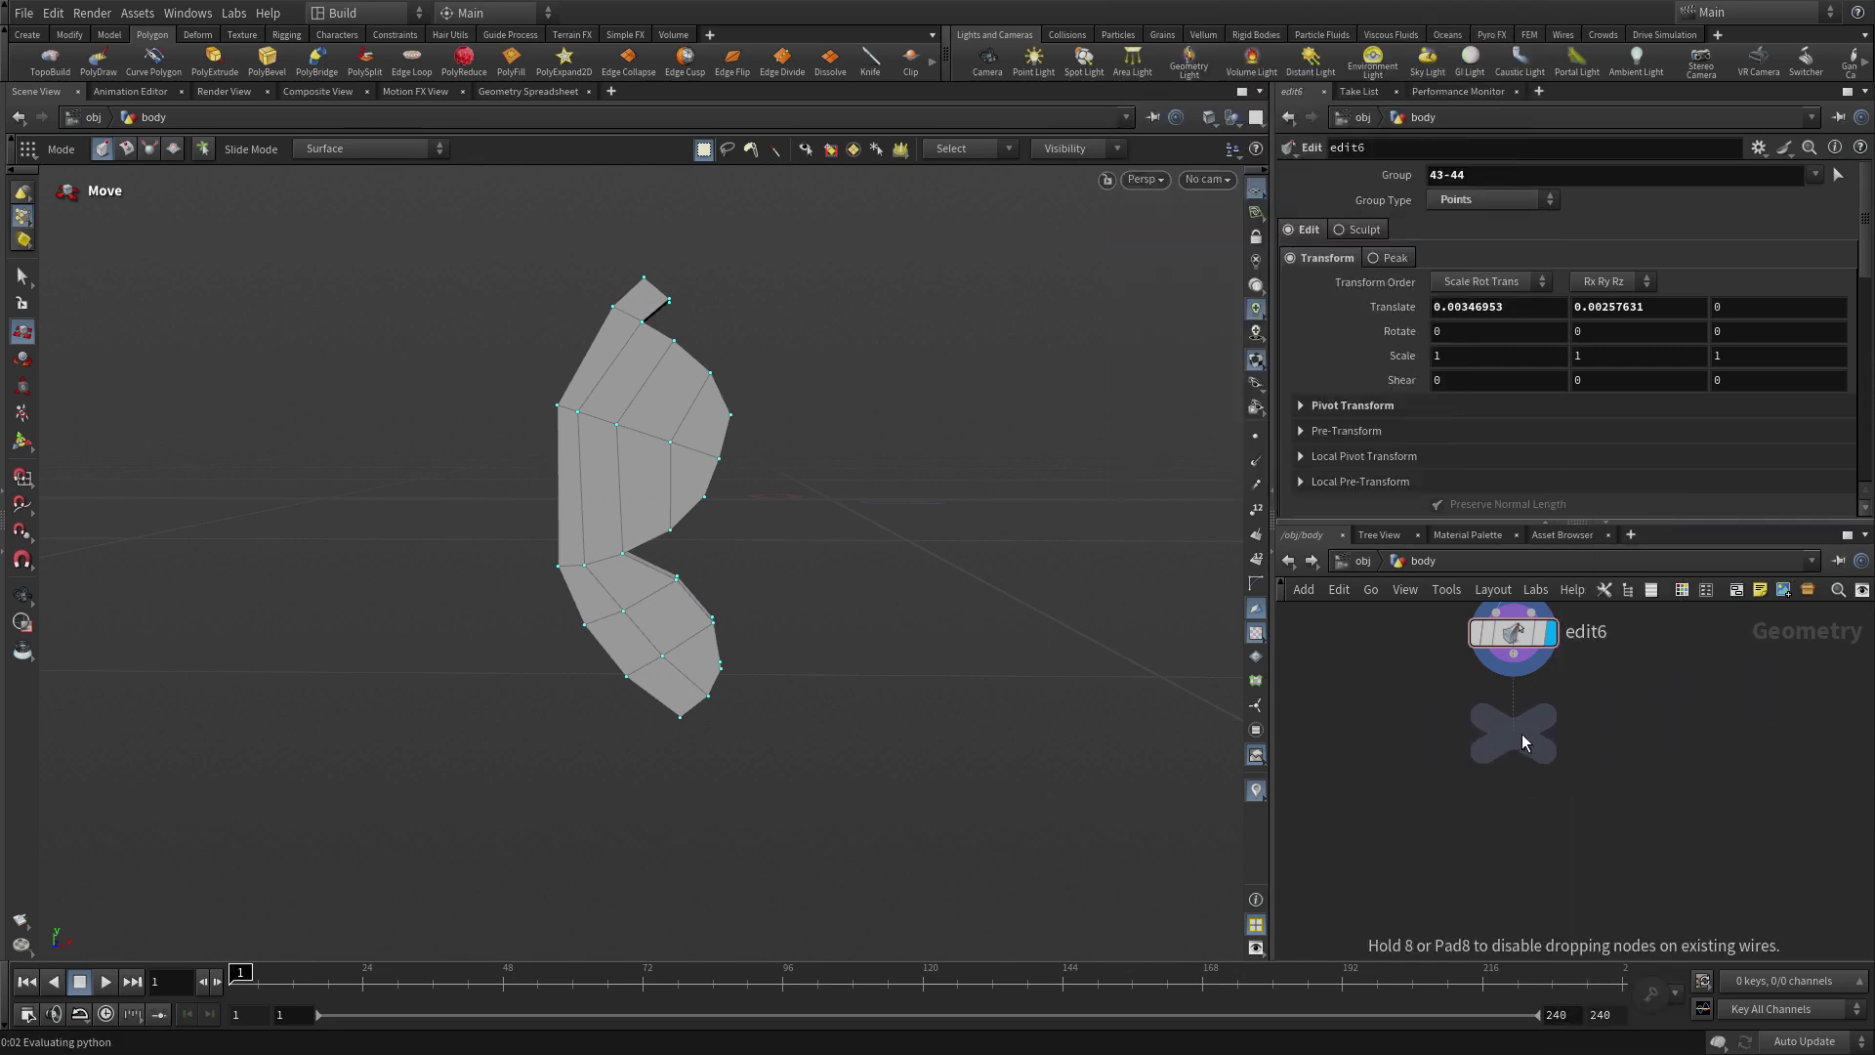
{"action": "left_click", "coordinate": [1521, 734]}
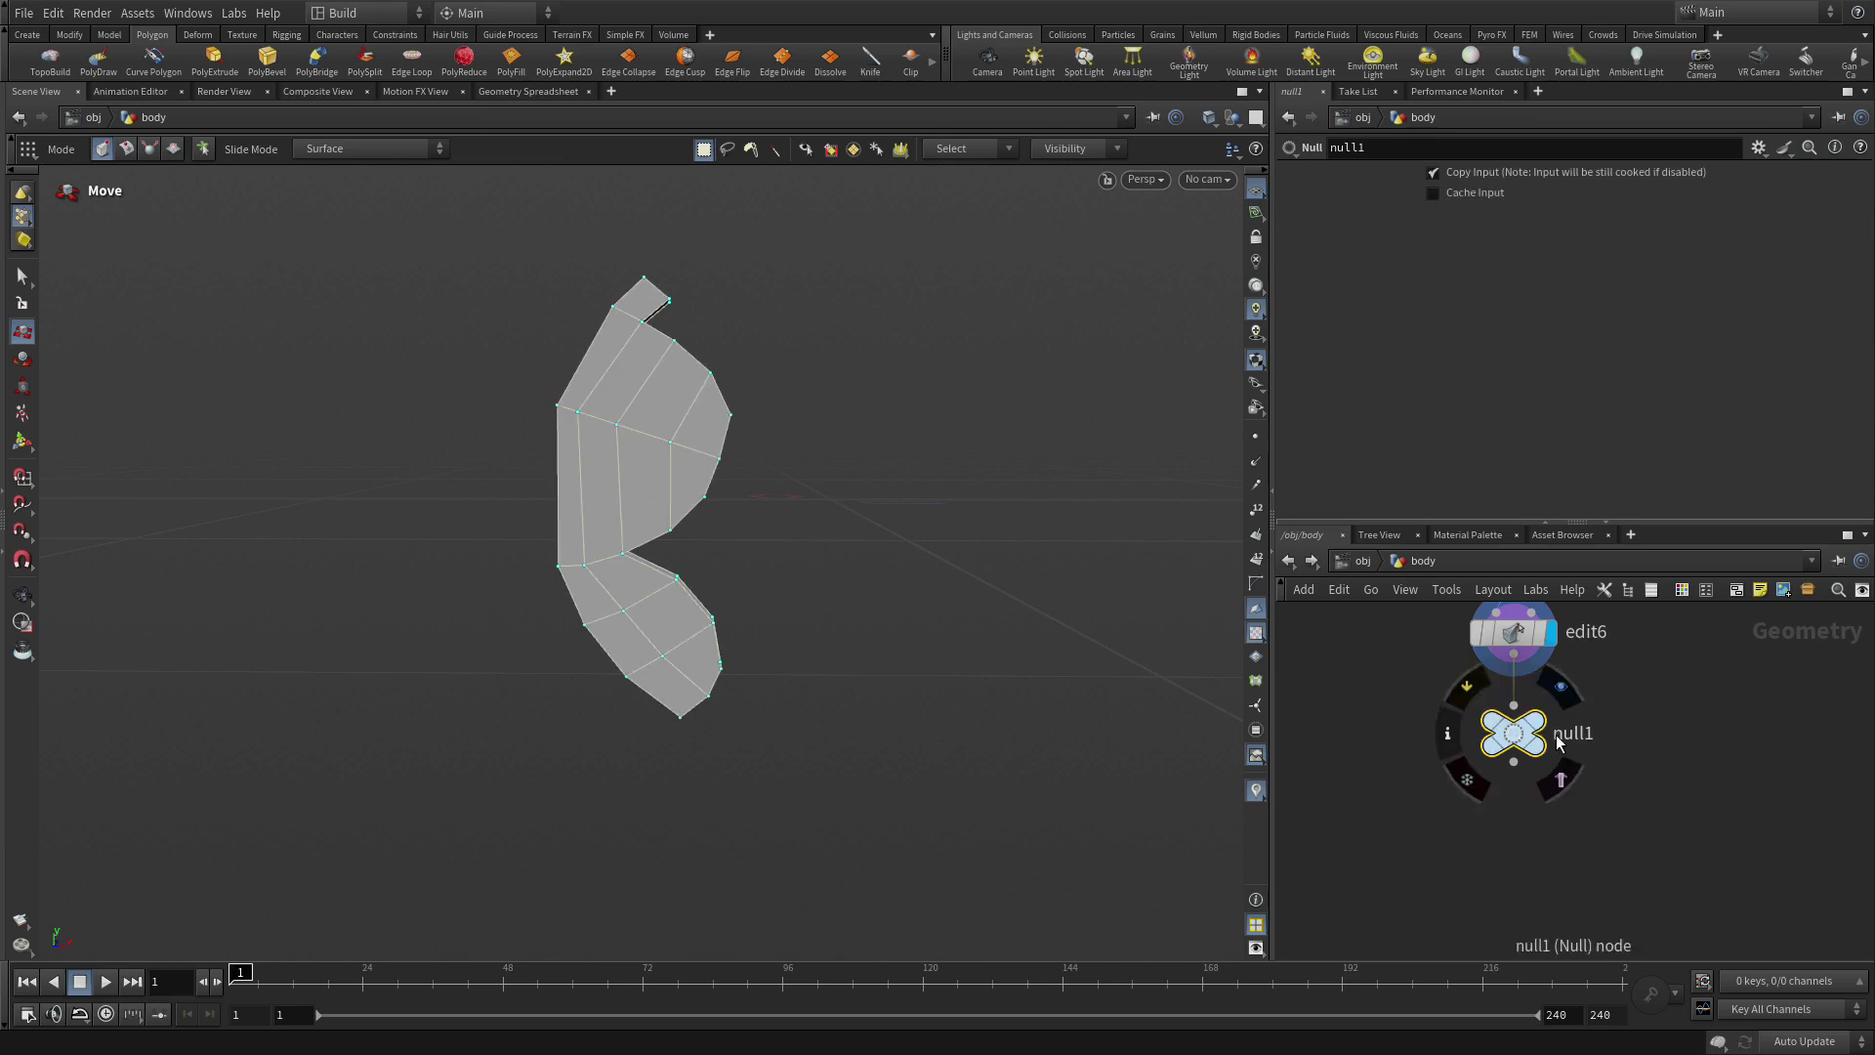
{"action": "double_click", "coordinate": [1565, 734]}
{"action": "type", "text": "GATE"}
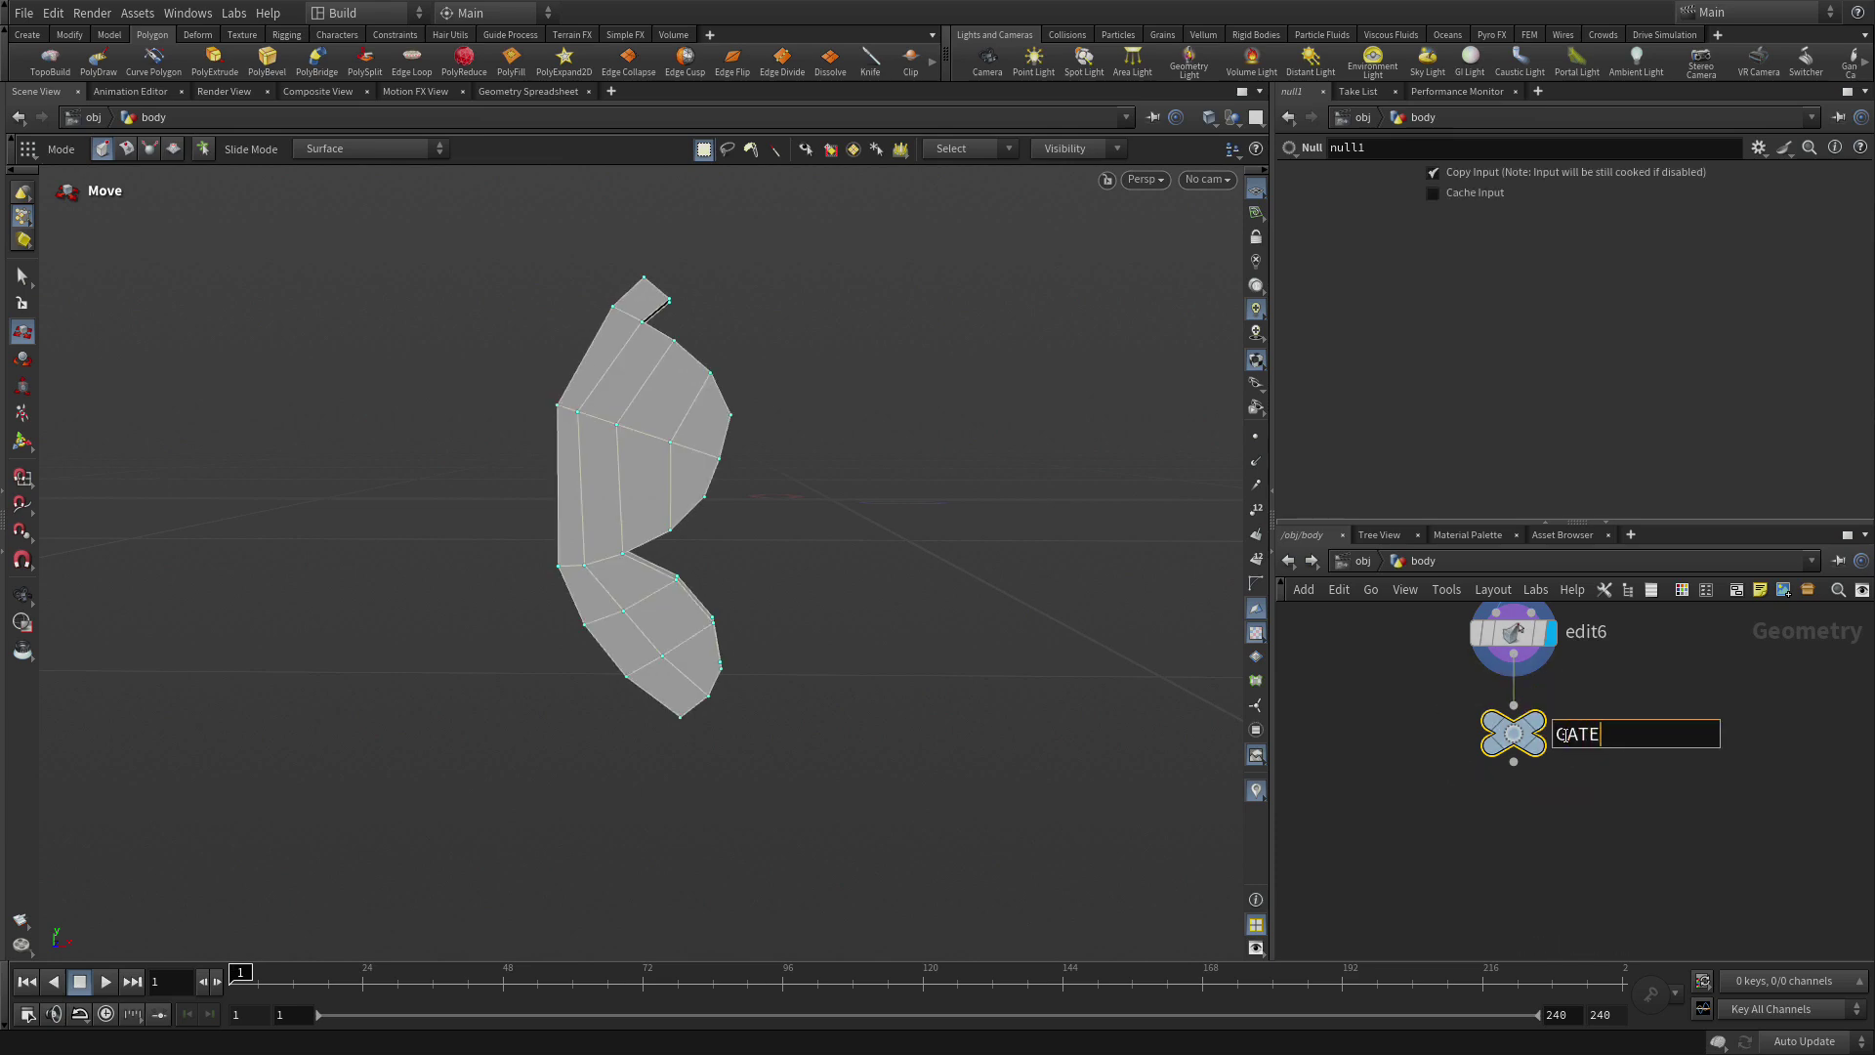
{"action": "key", "text": "Return"}
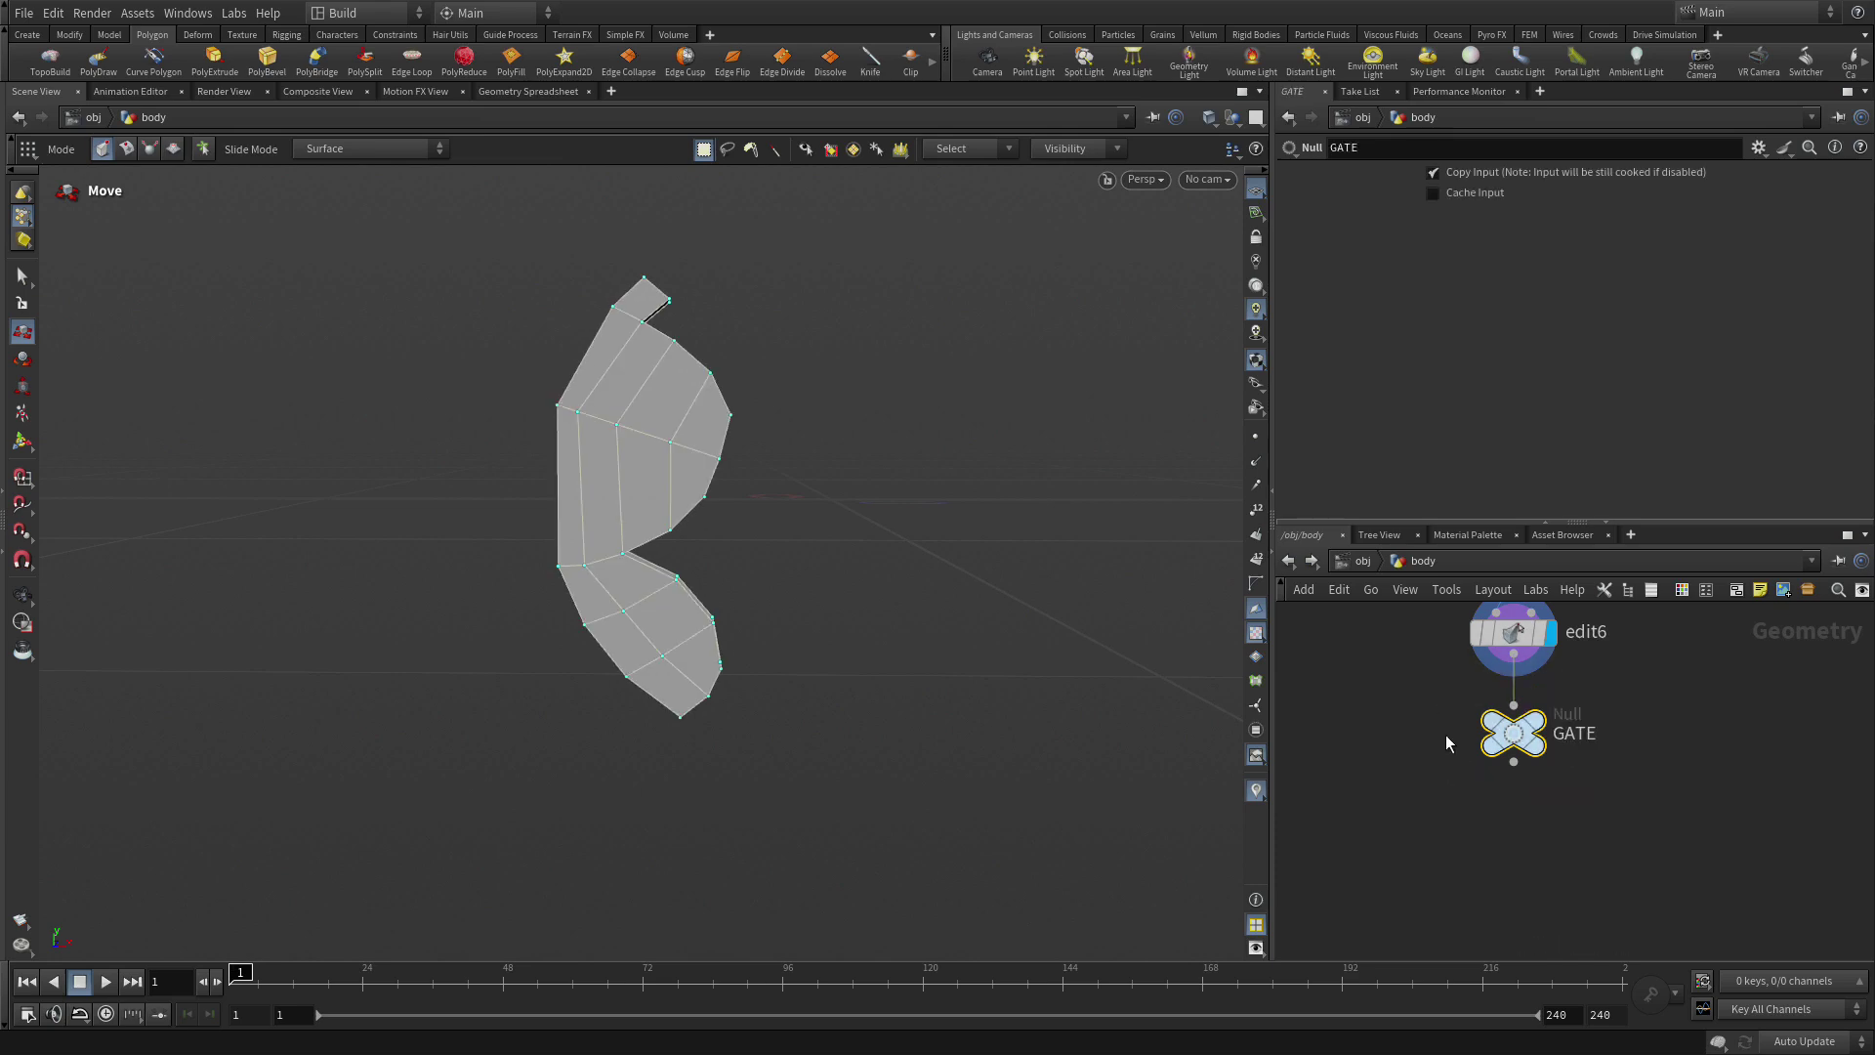
Add a Null under polyfill3 and name it HALF_SPHERE.
{"action": "right_click_drag", "start_coordinate": [1567, 844], "coordinate": [1473, 850], "text": "alt"}
{"action": "middle_click_drag", "start_coordinate": [1432, 774], "coordinate": [1496, 874], "text": "alt"}
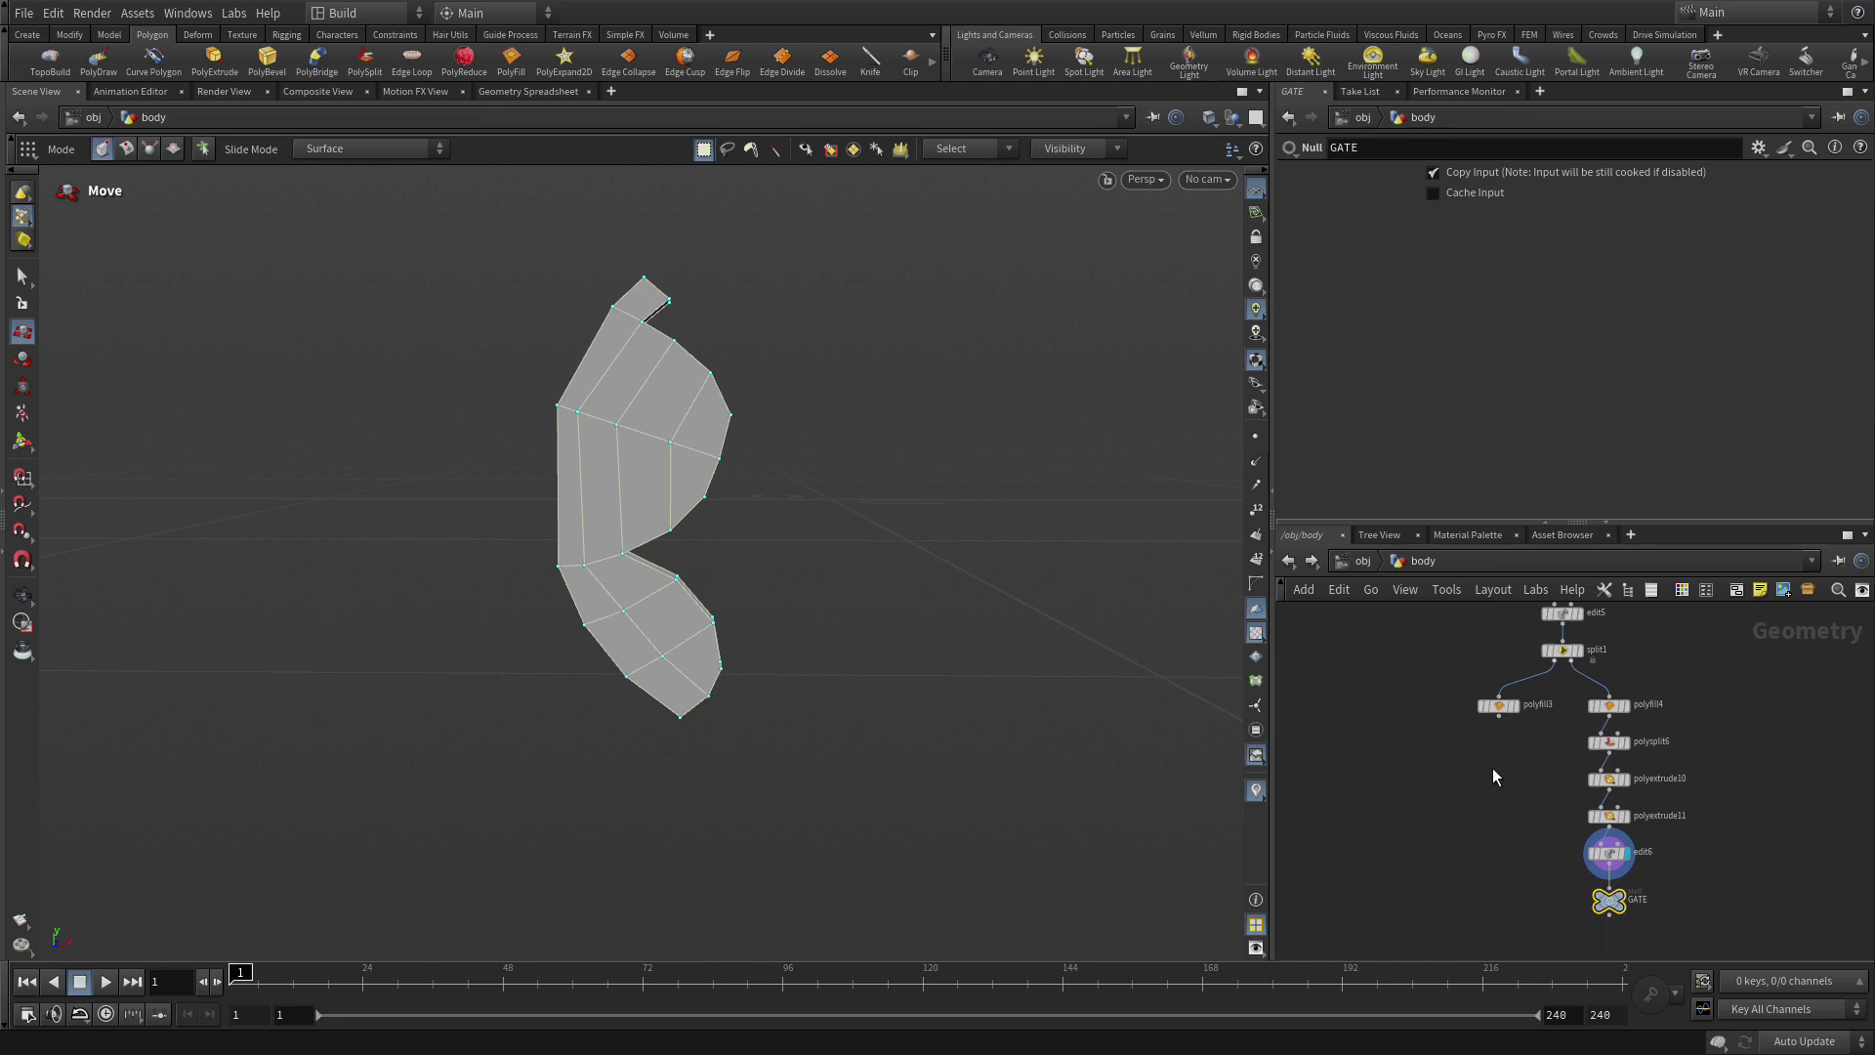
{"action": "key", "text": "Tab"}
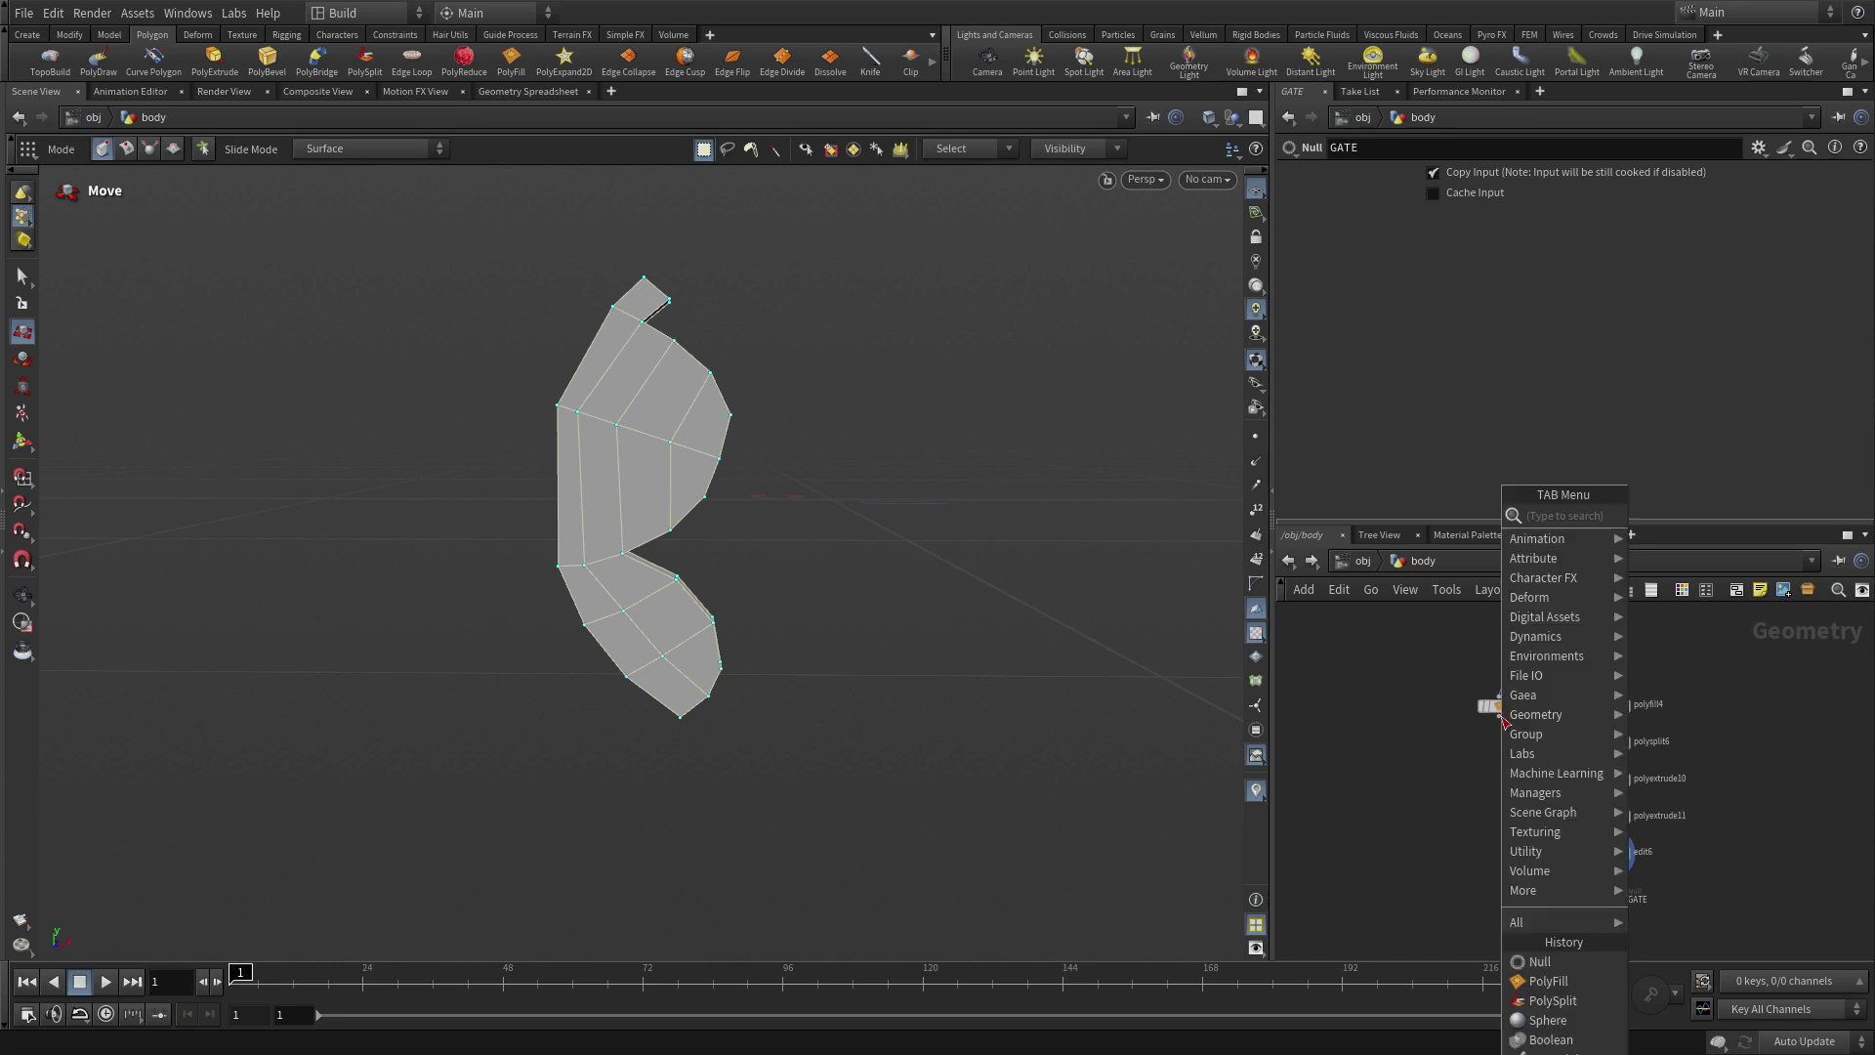
{"action": "type", "text": "nul"}
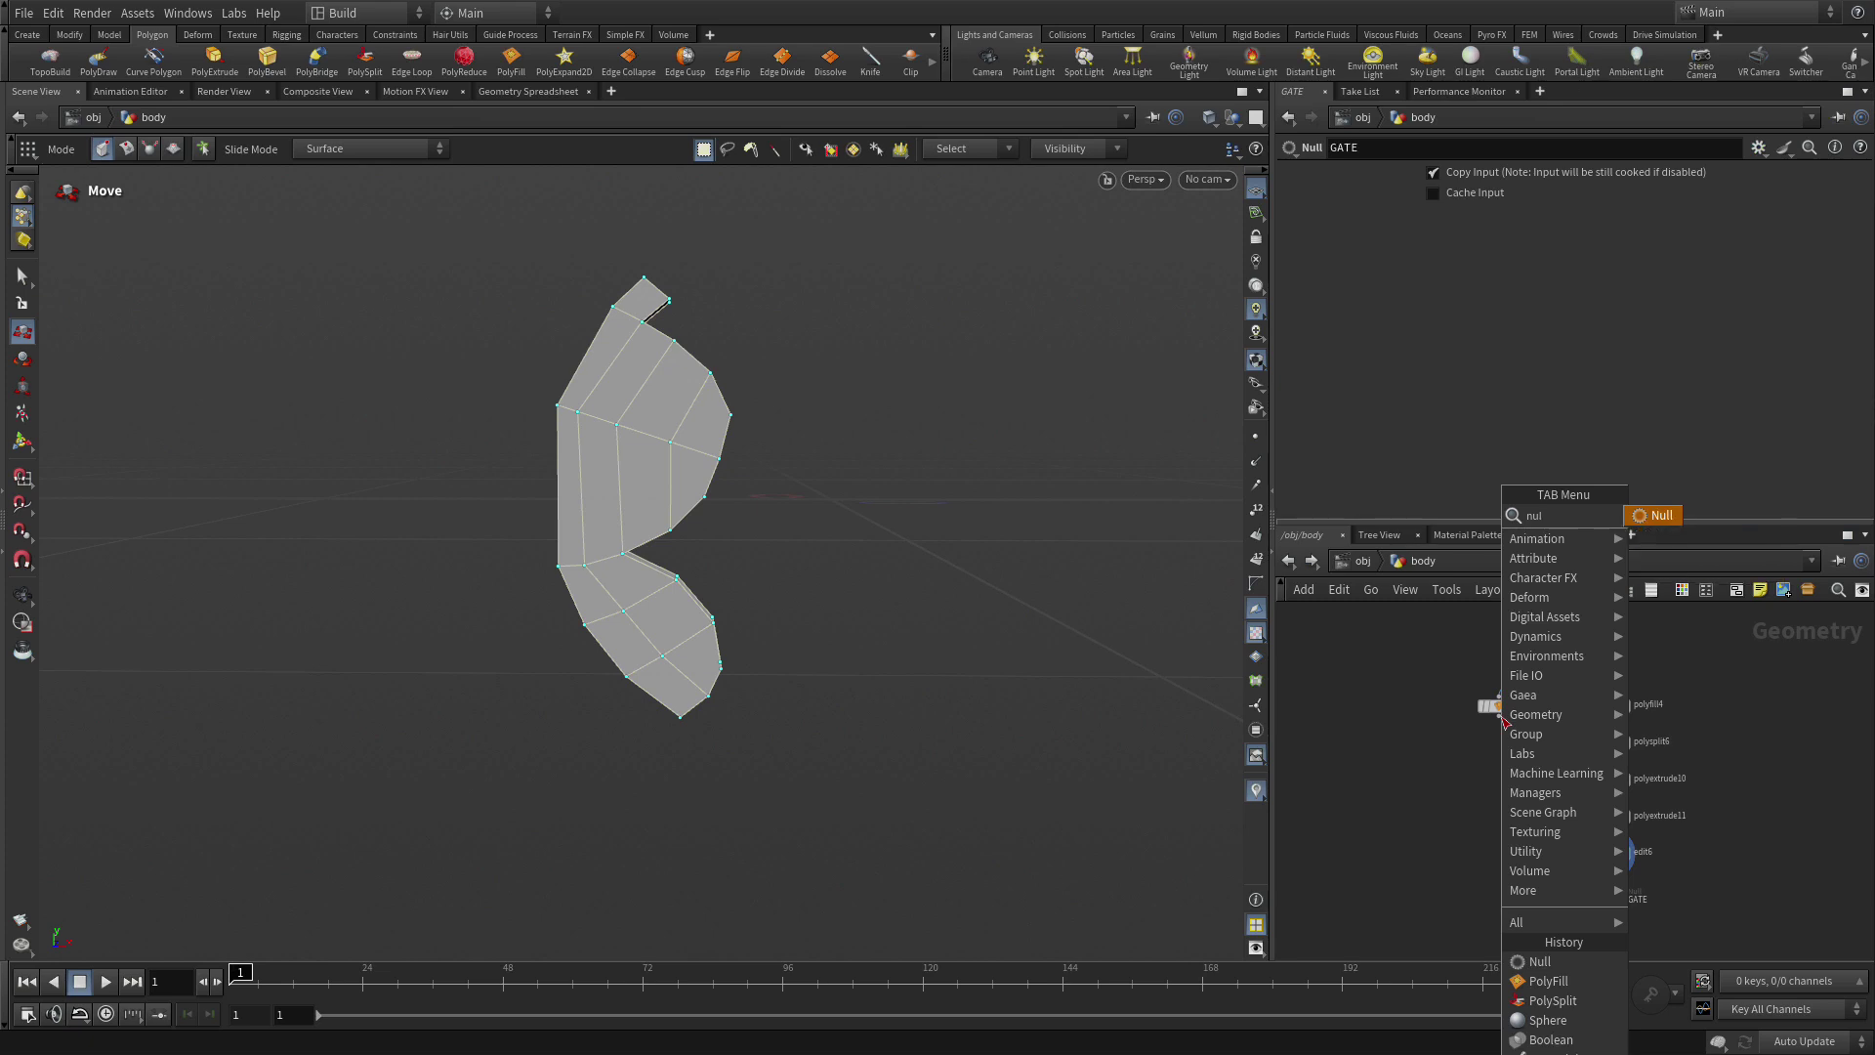
{"action": "key", "text": "Return"}
{"action": "left_click_drag", "start_coordinate": [1505, 723], "coordinate": [1530, 711]}
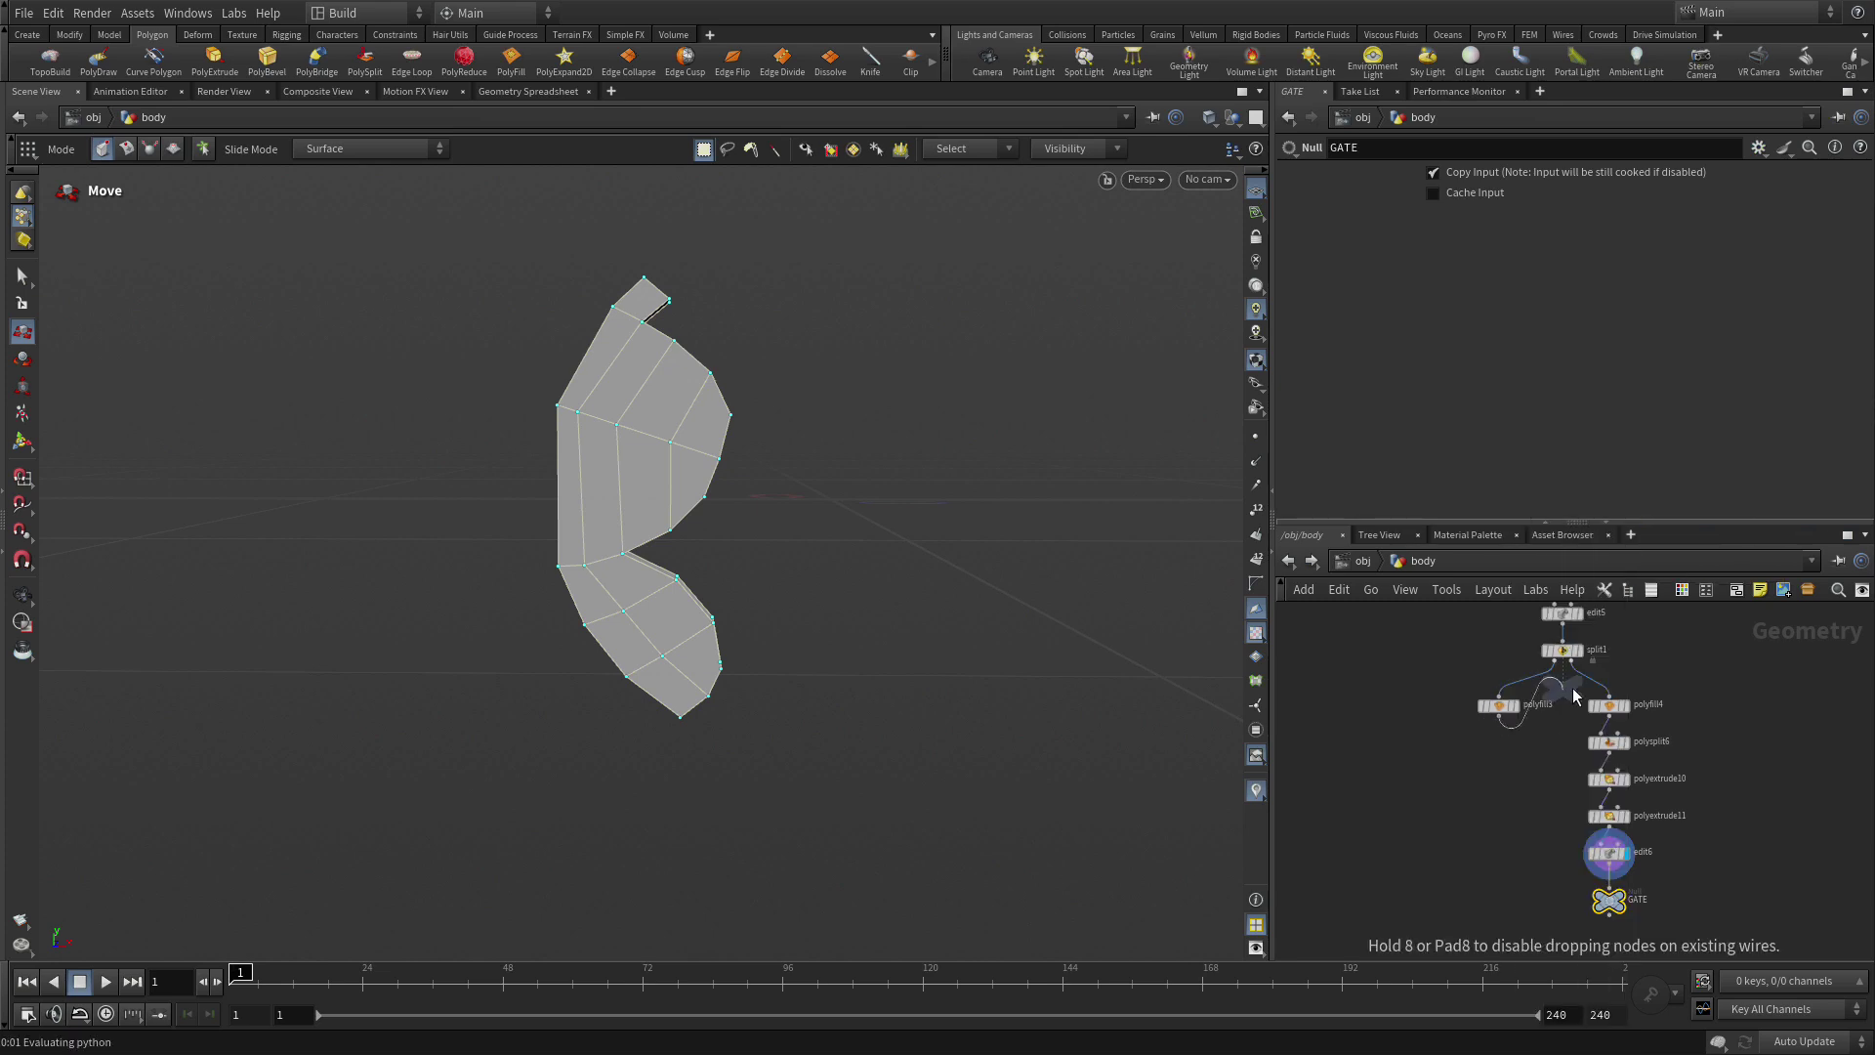
{"action": "left_click", "coordinate": [1504, 900]}
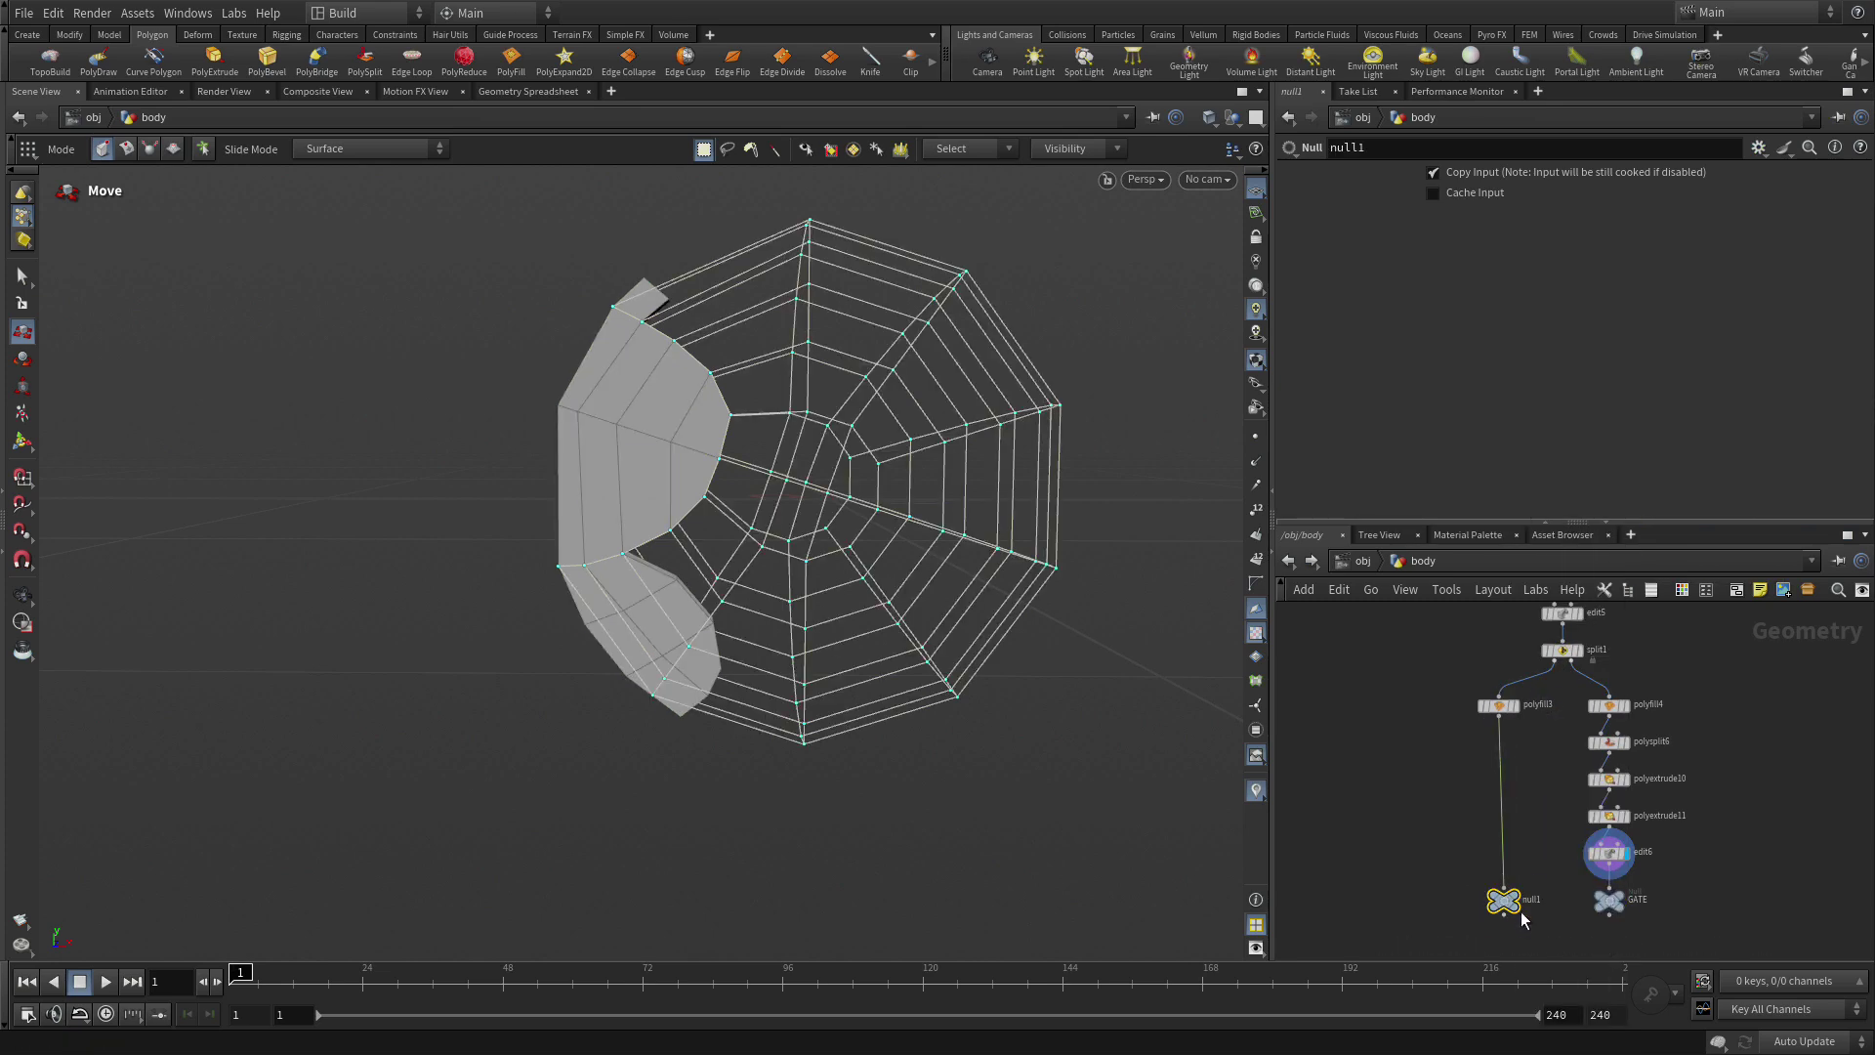
{"action": "double_click", "coordinate": [1531, 900]}
{"action": "type", "text": "HALF_SPHERE"}
{"action": "key", "text": "Return"}
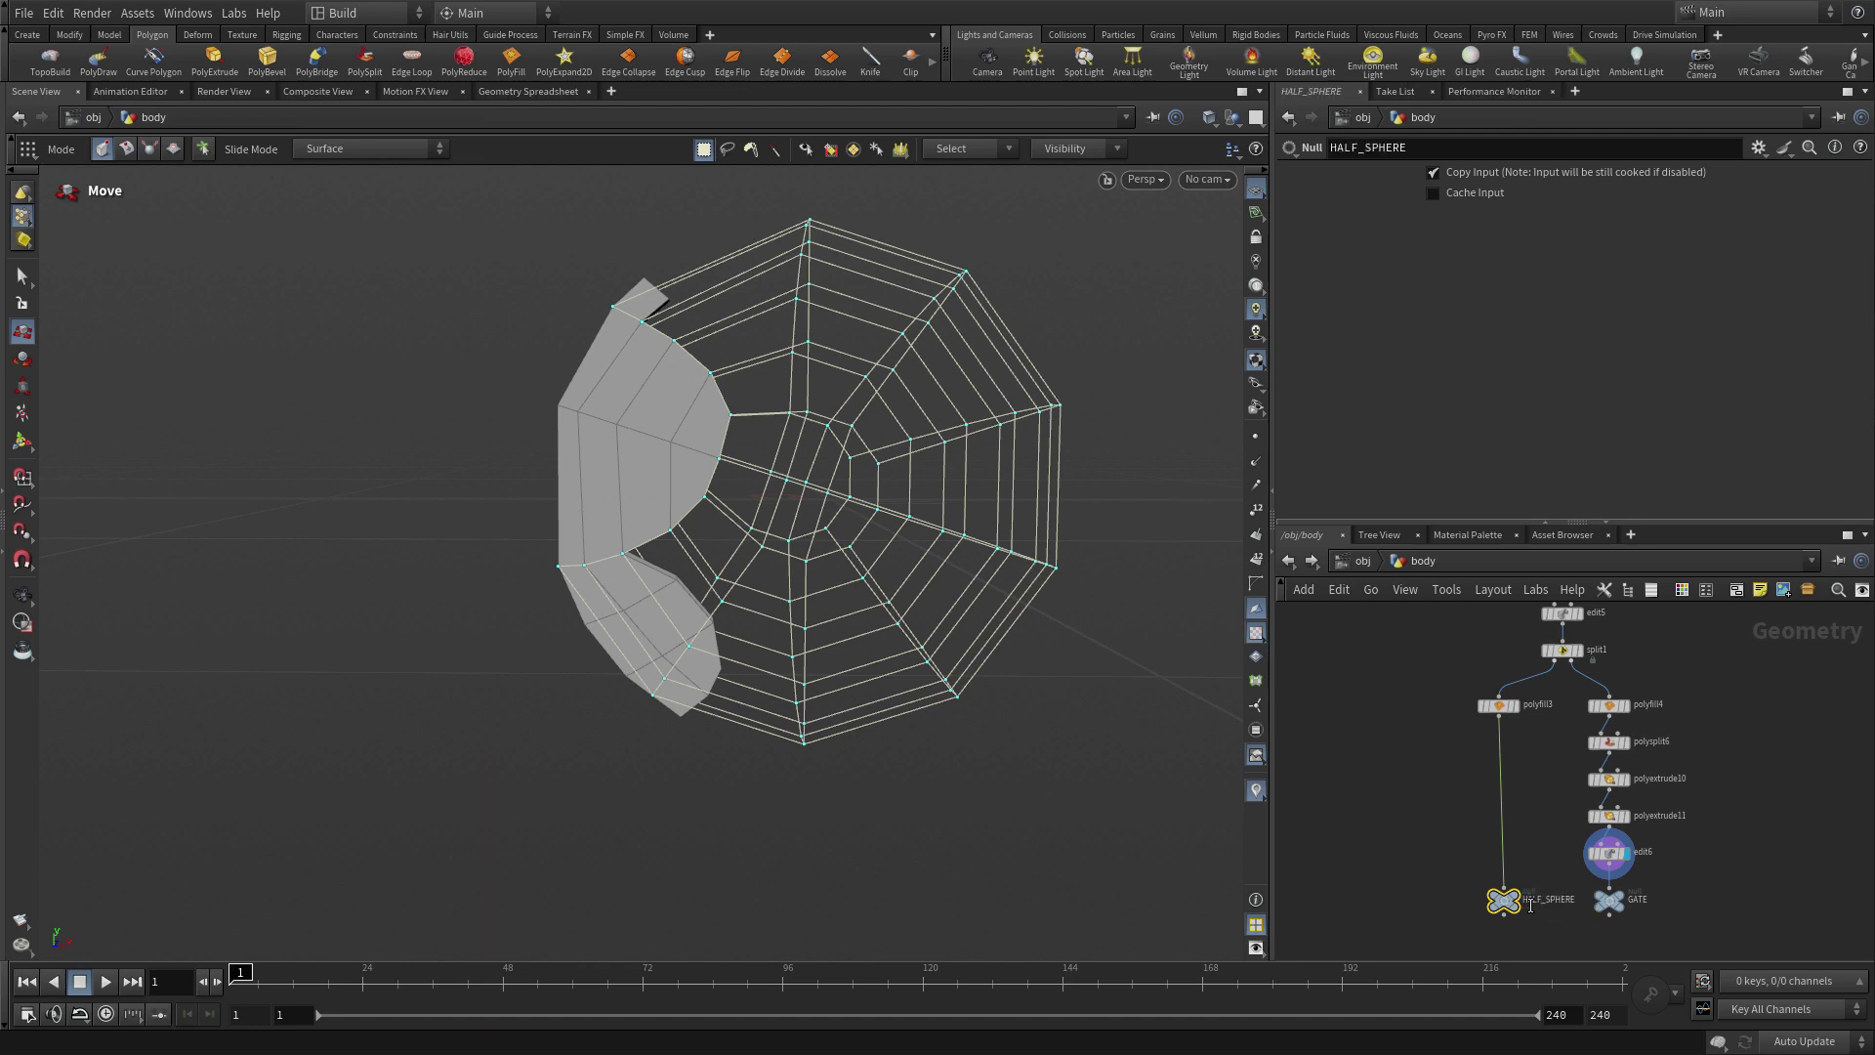
Move BODY_FRONT beside the GATE and HALF_SPHERE nulls.
{"action": "scroll", "coordinate": [1601, 718], "scroll_direction": "down", "scroll_amount": 5}
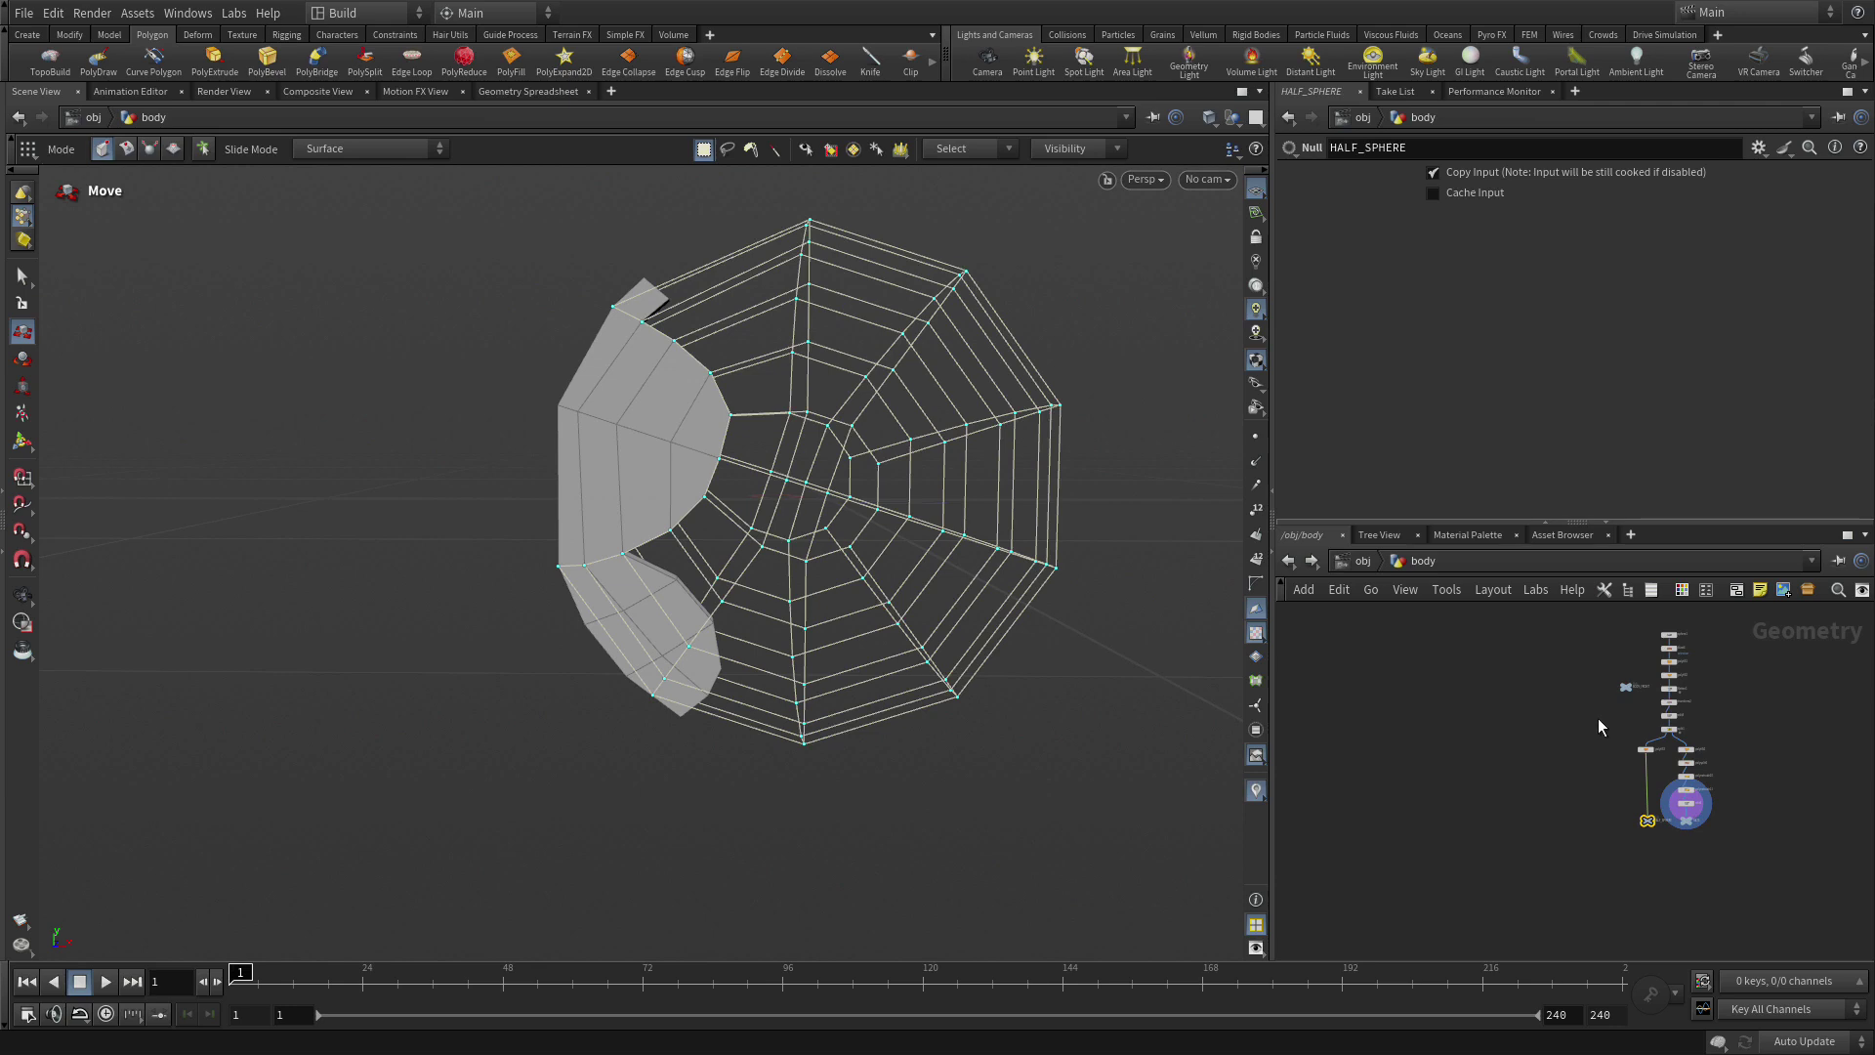
{"action": "left_click_drag", "start_coordinate": [1628, 693], "coordinate": [1598, 749]}
{"action": "left_click_drag", "start_coordinate": [1600, 819], "coordinate": [1589, 788]}
{"action": "scroll", "coordinate": [1603, 818], "scroll_direction": "up", "scroll_amount": 5}
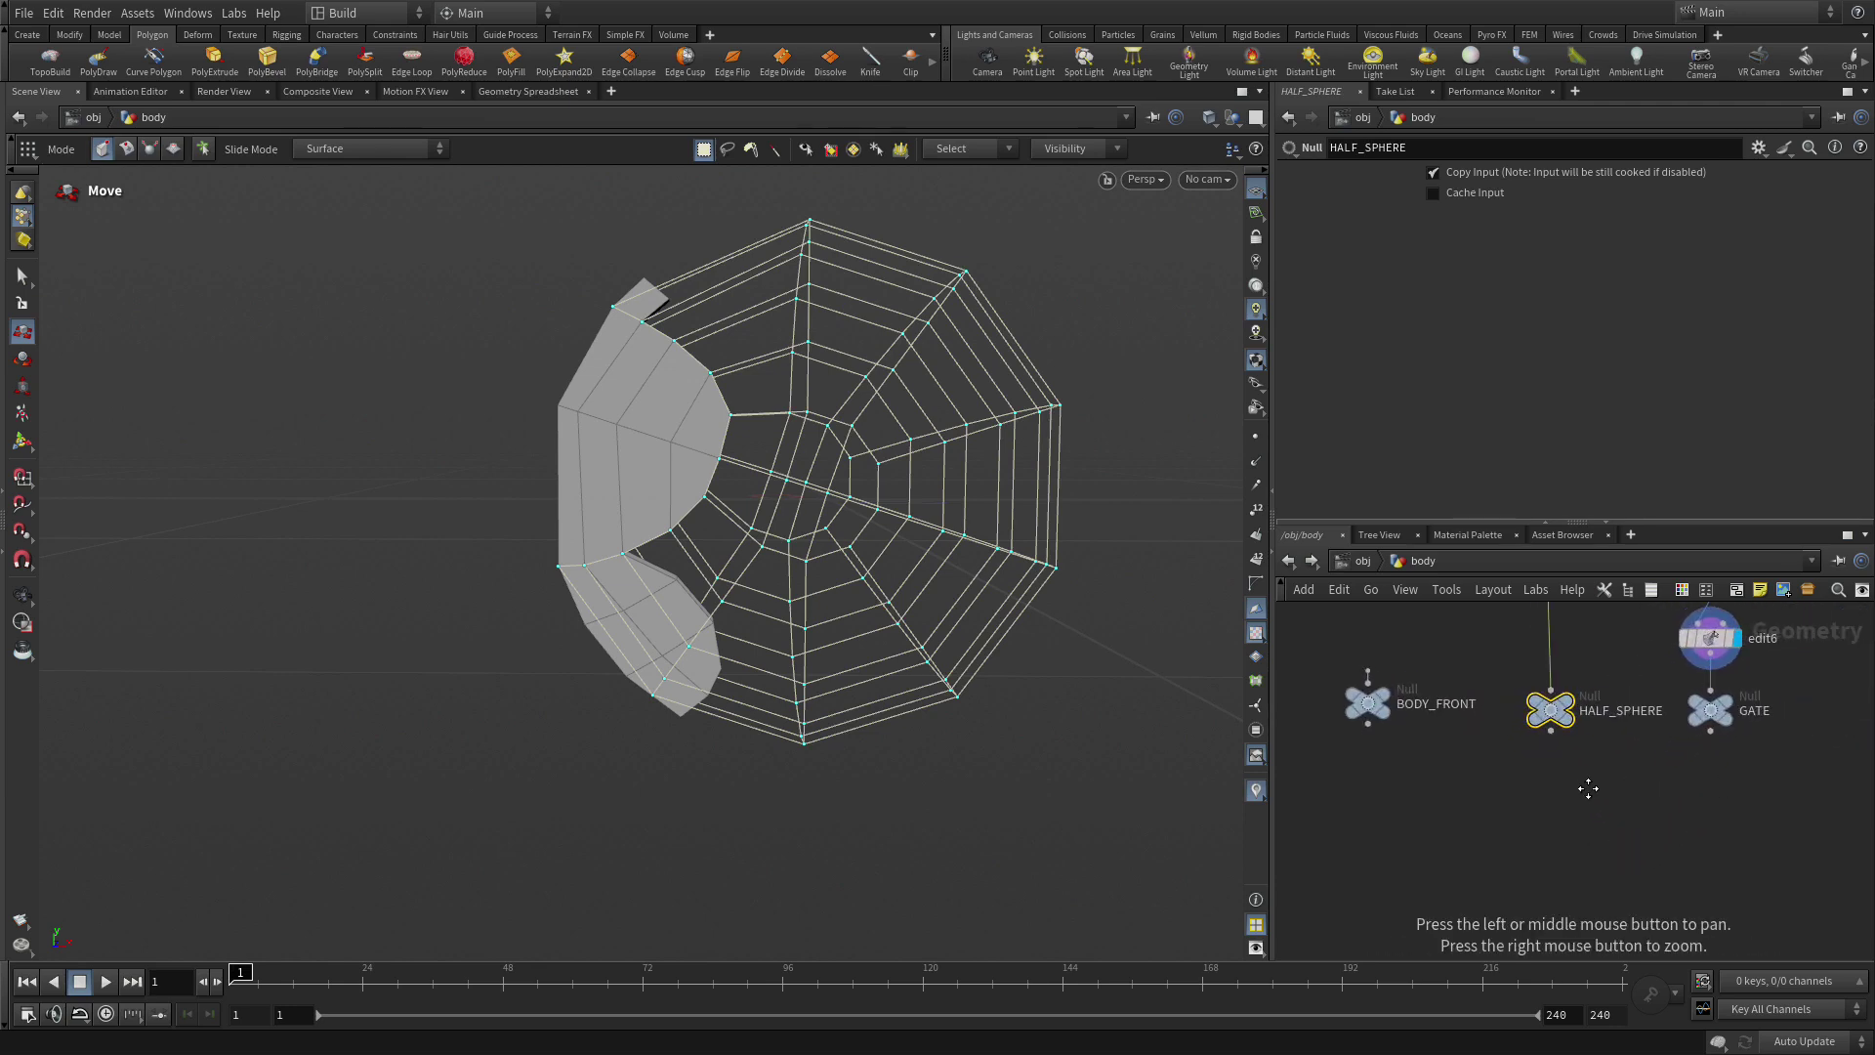
{"action": "left_click", "coordinate": [1552, 850]}
Add a Boolean node fed by BODY_FRONT and HALF_SPHERE, and set its display flag.
{"action": "key", "text": "Tab"}
{"action": "type", "text": "bo"}
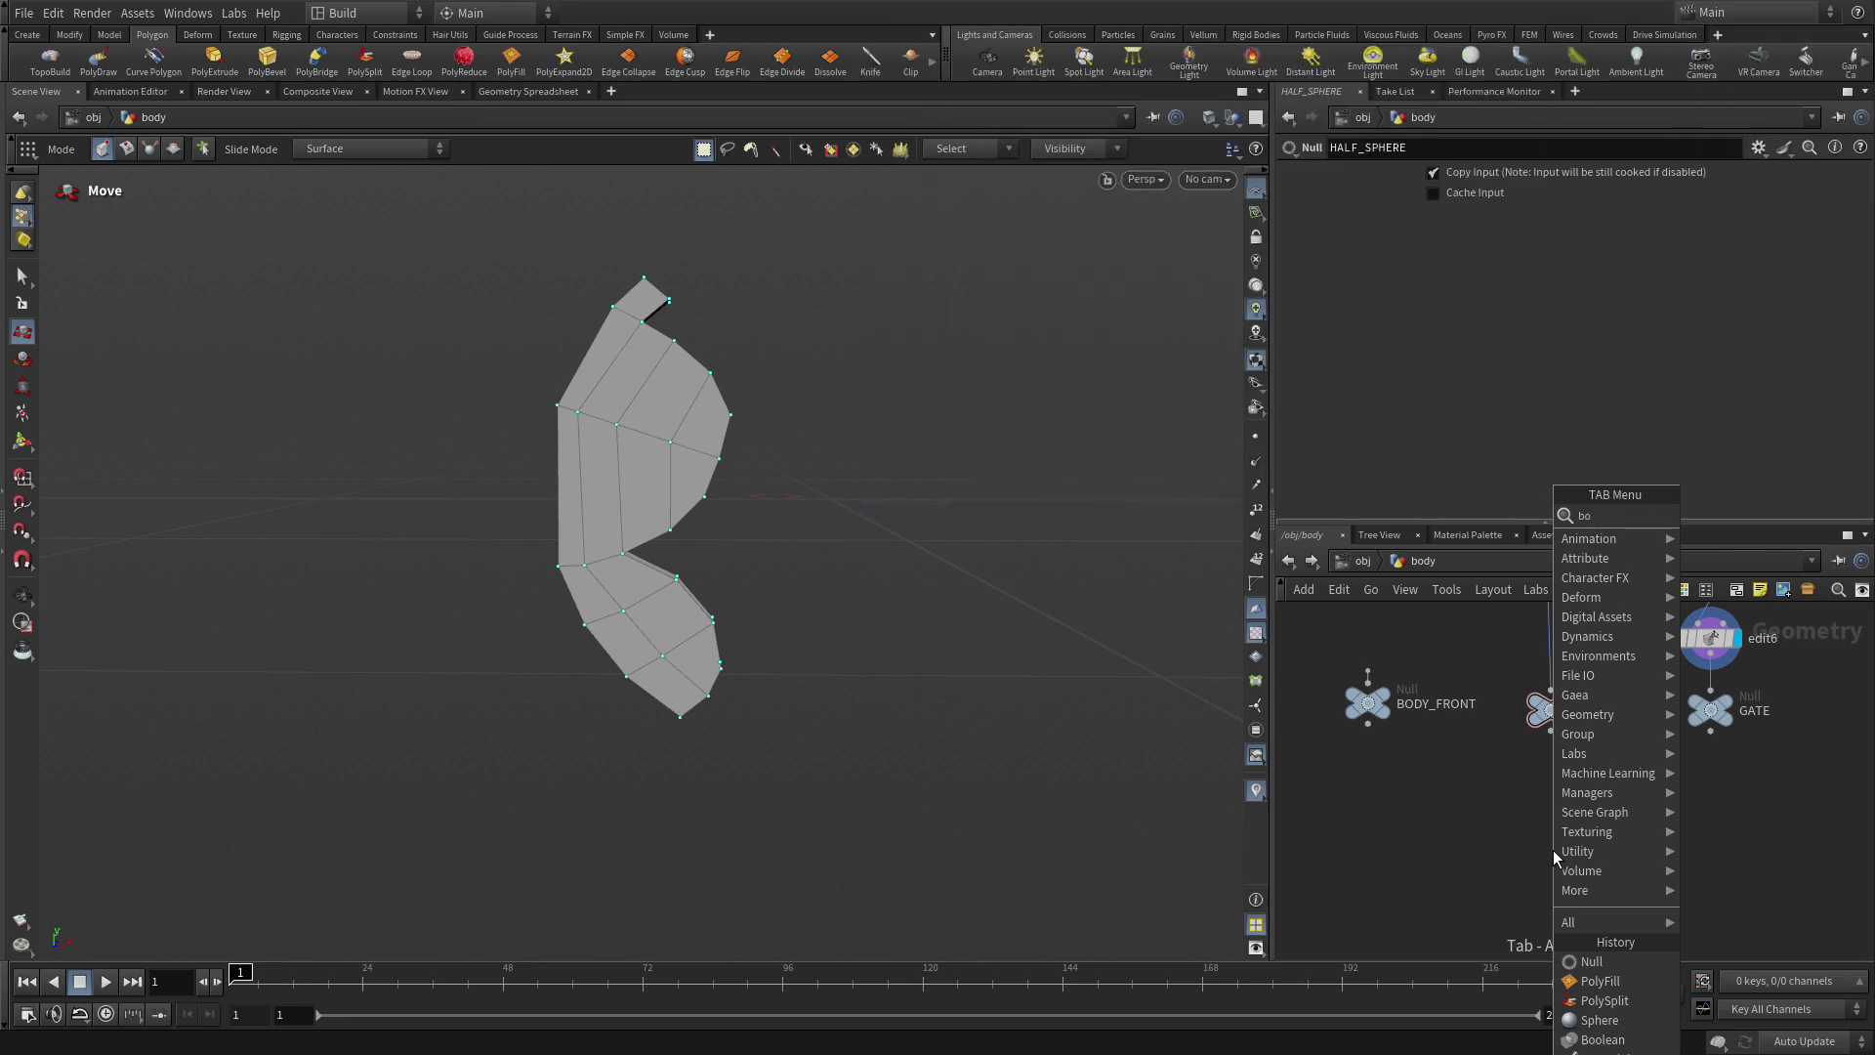
{"action": "type", "text": "ole"}
{"action": "key", "text": "Return"}
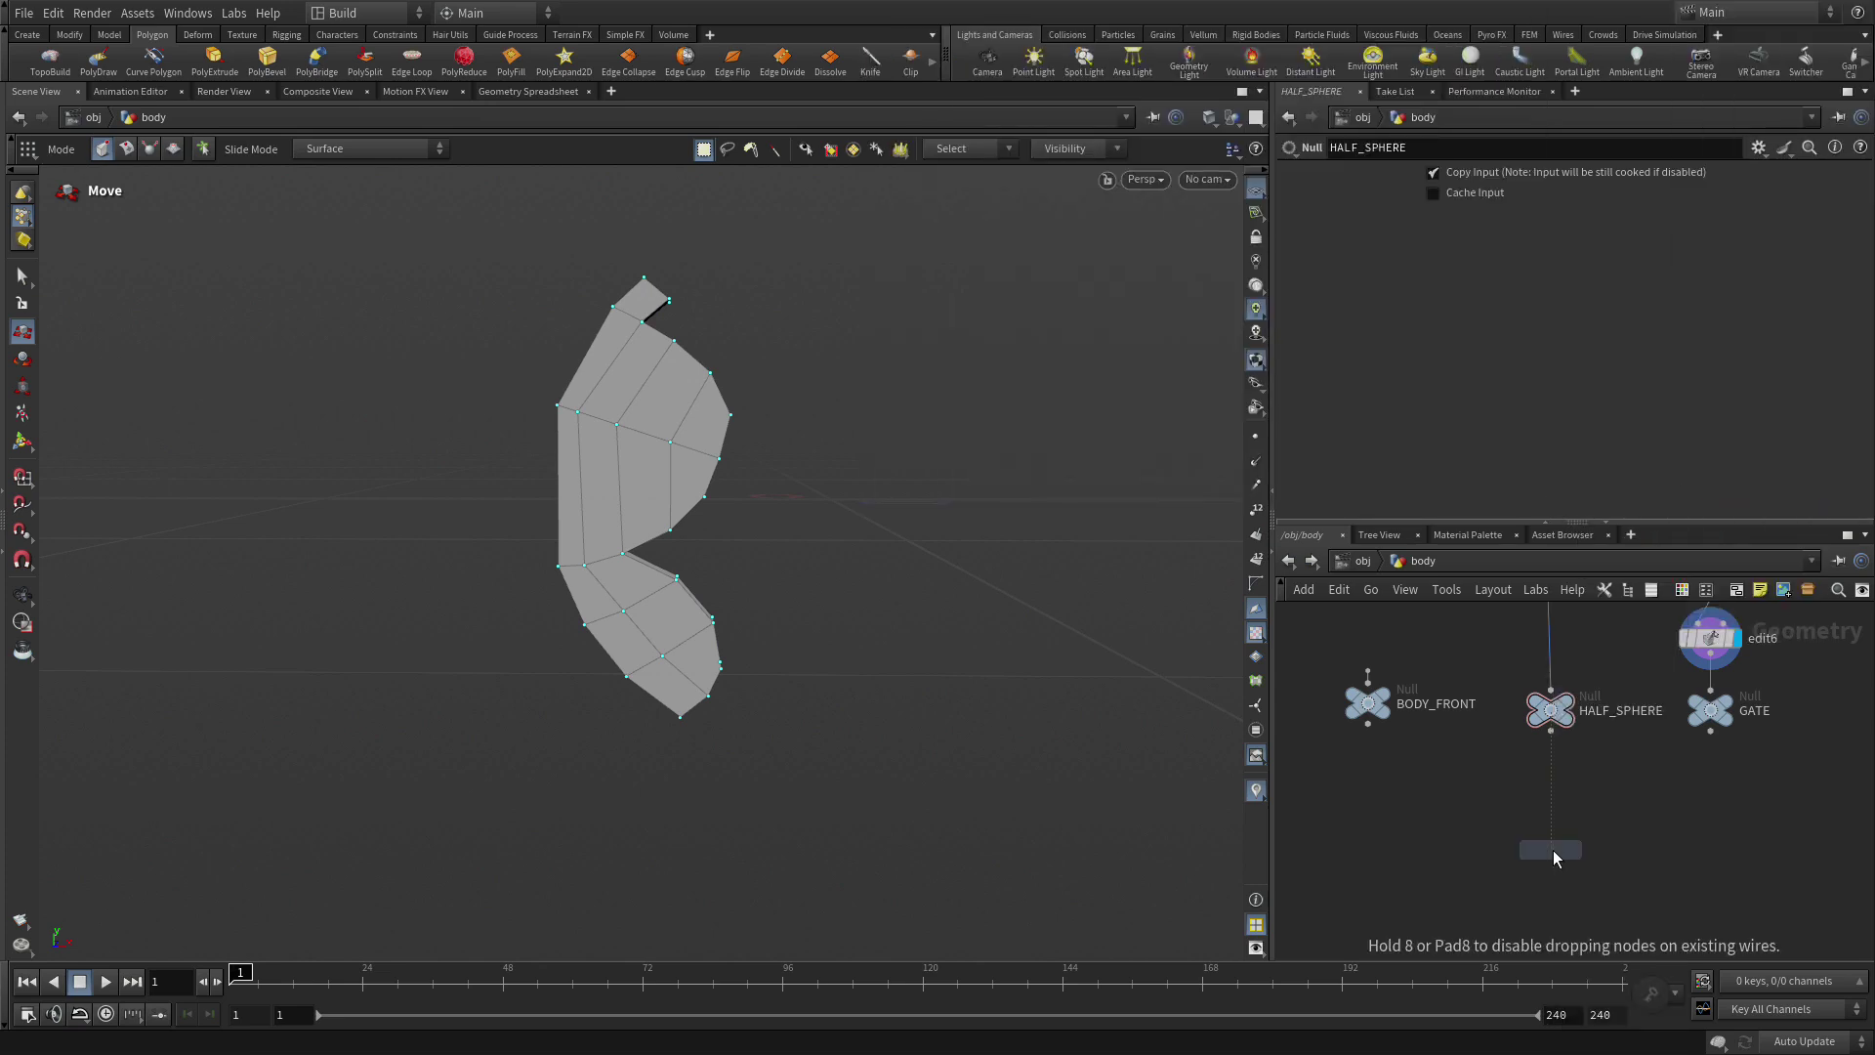
{"action": "left_click", "coordinate": [1451, 834]}
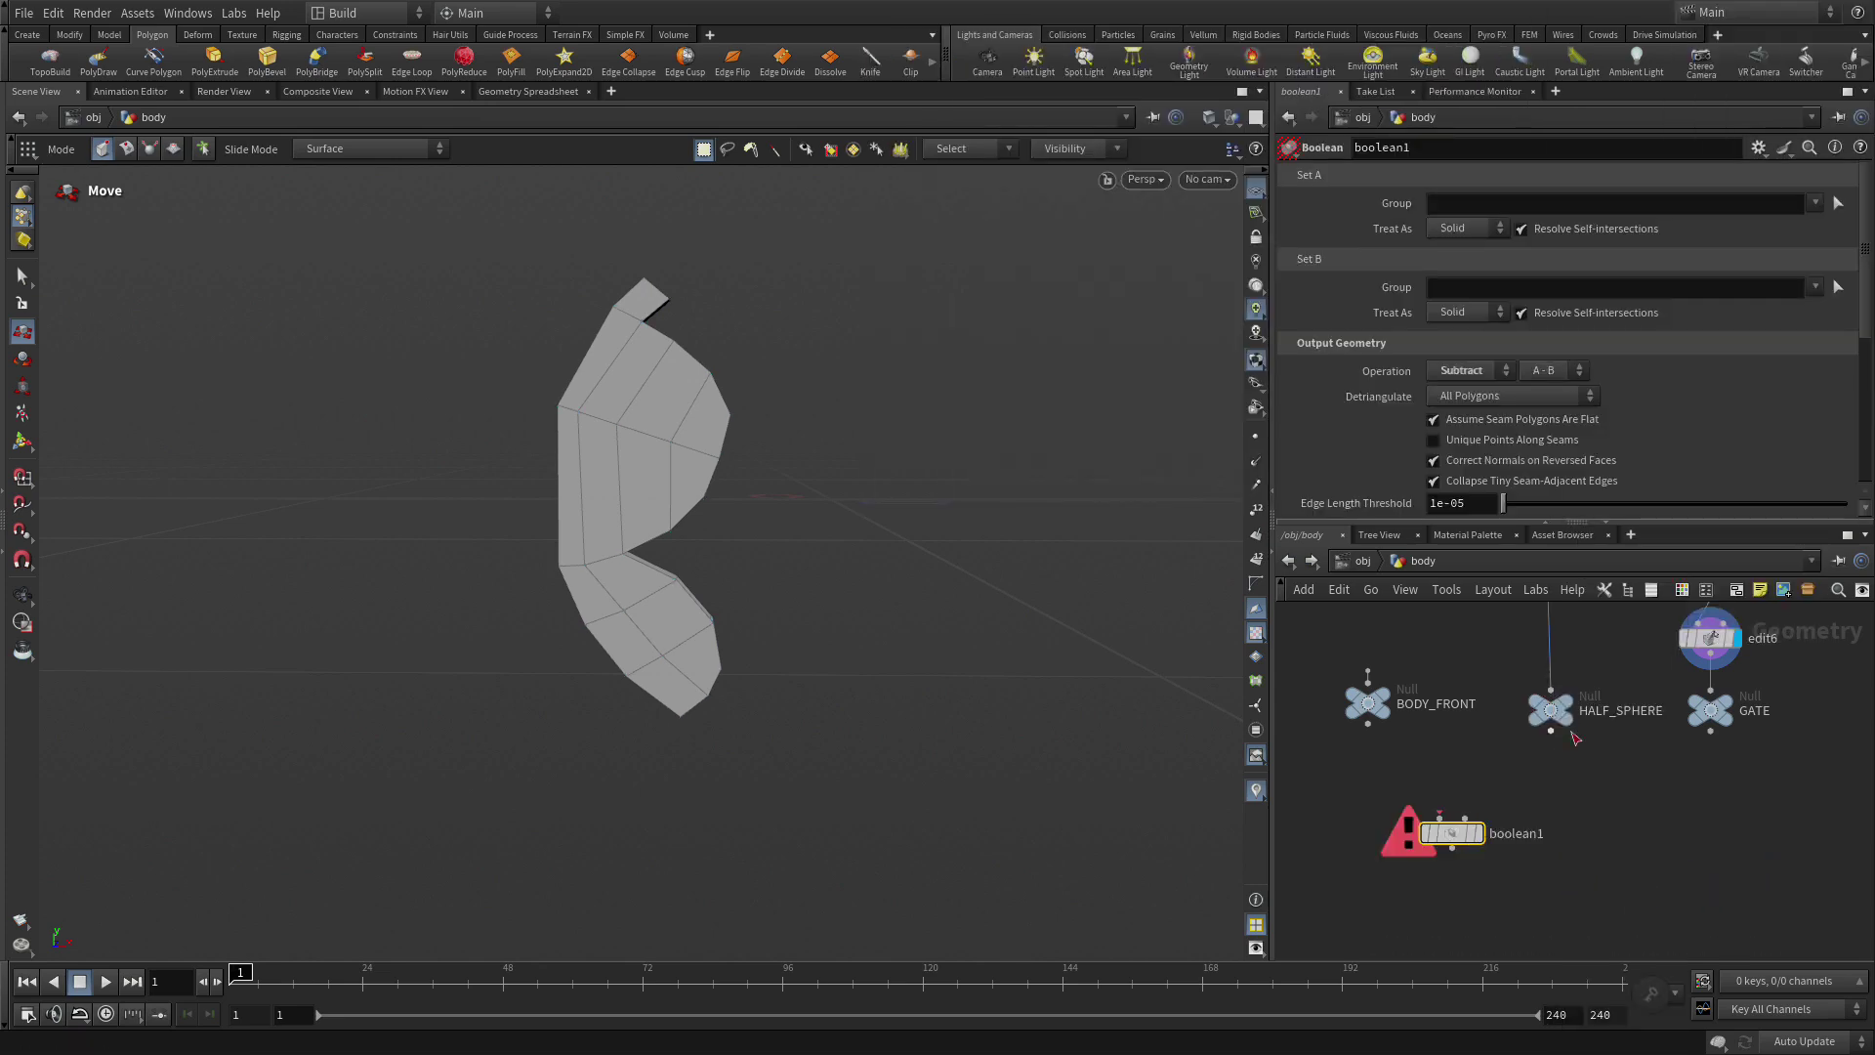
{"action": "left_click", "coordinate": [1368, 724]}
{"action": "left_click", "coordinate": [1439, 818]}
{"action": "left_click", "coordinate": [1551, 728]}
{"action": "left_click", "coordinate": [1464, 818]}
{"action": "left_click", "coordinate": [1479, 833]}
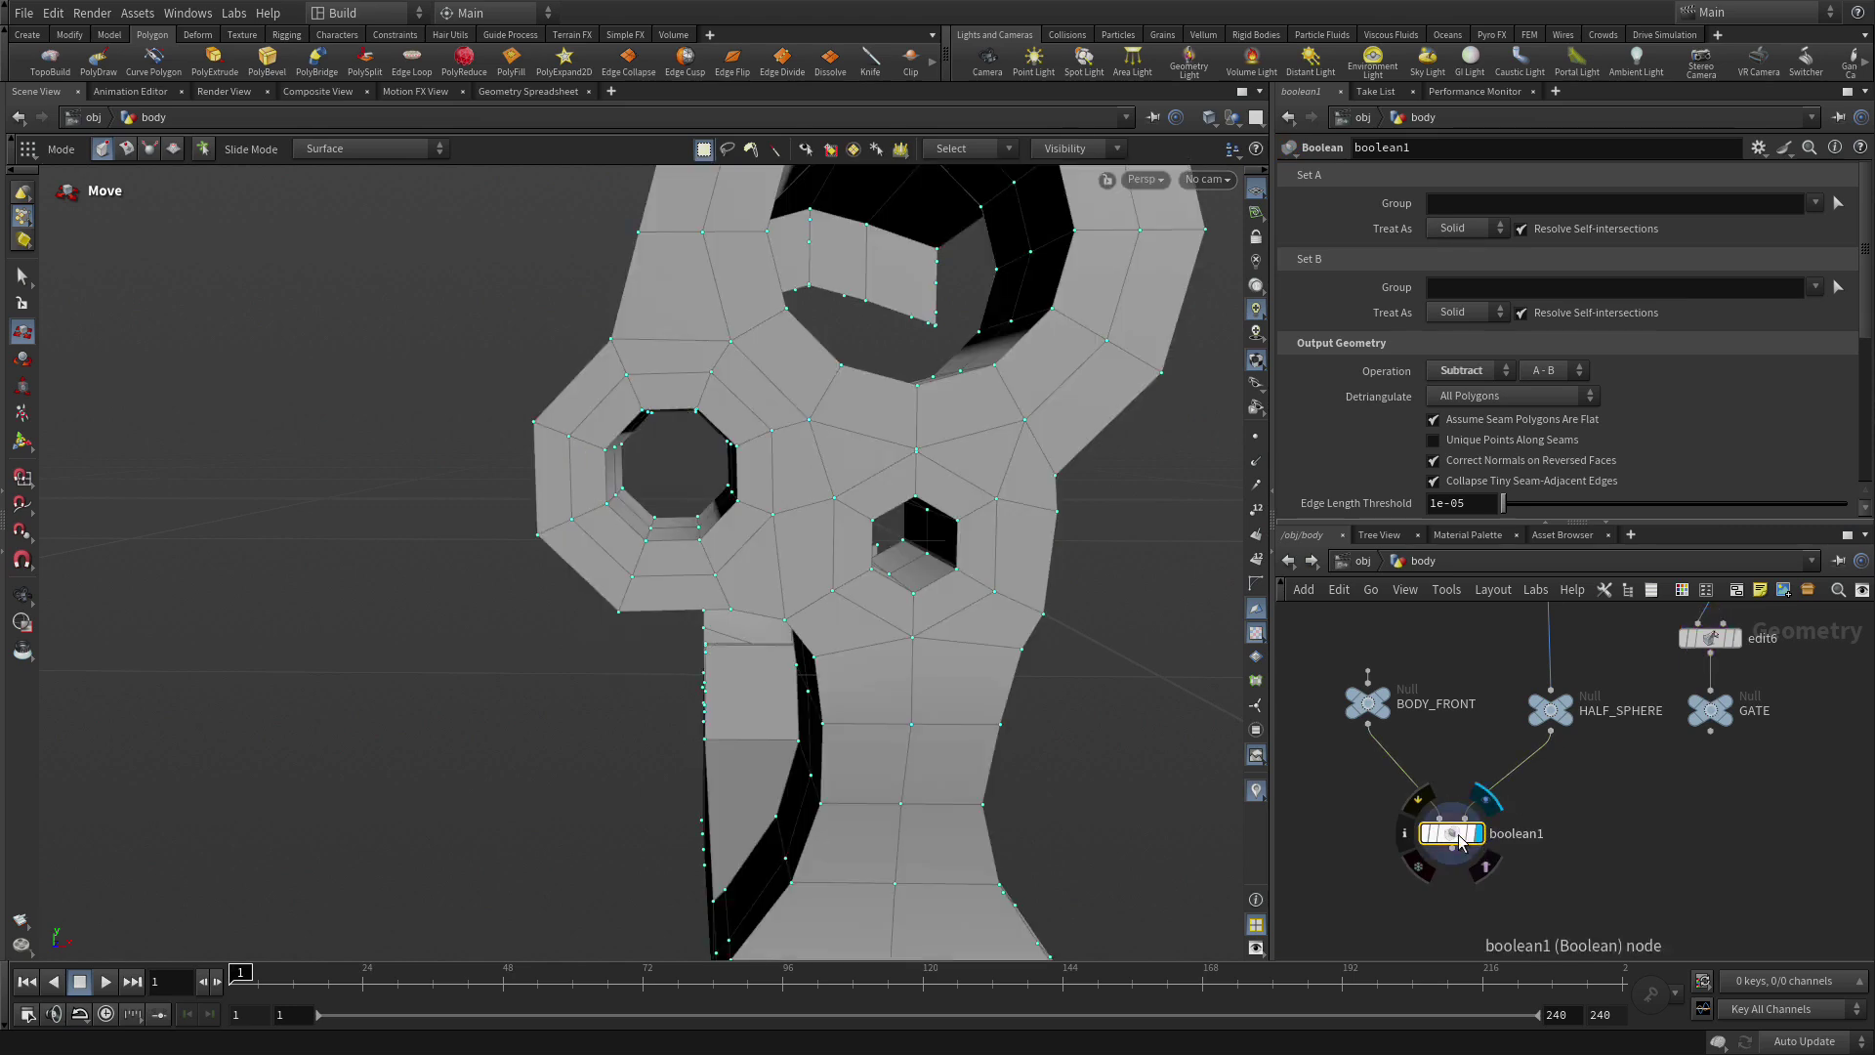
Set boolean1's operation to Union and inspect the merged dome from both sides.
{"action": "key", "text": "Escape"}
{"action": "left_click_drag", "start_coordinate": [915, 447], "coordinate": [963, 464]}
{"action": "key", "text": "t"}
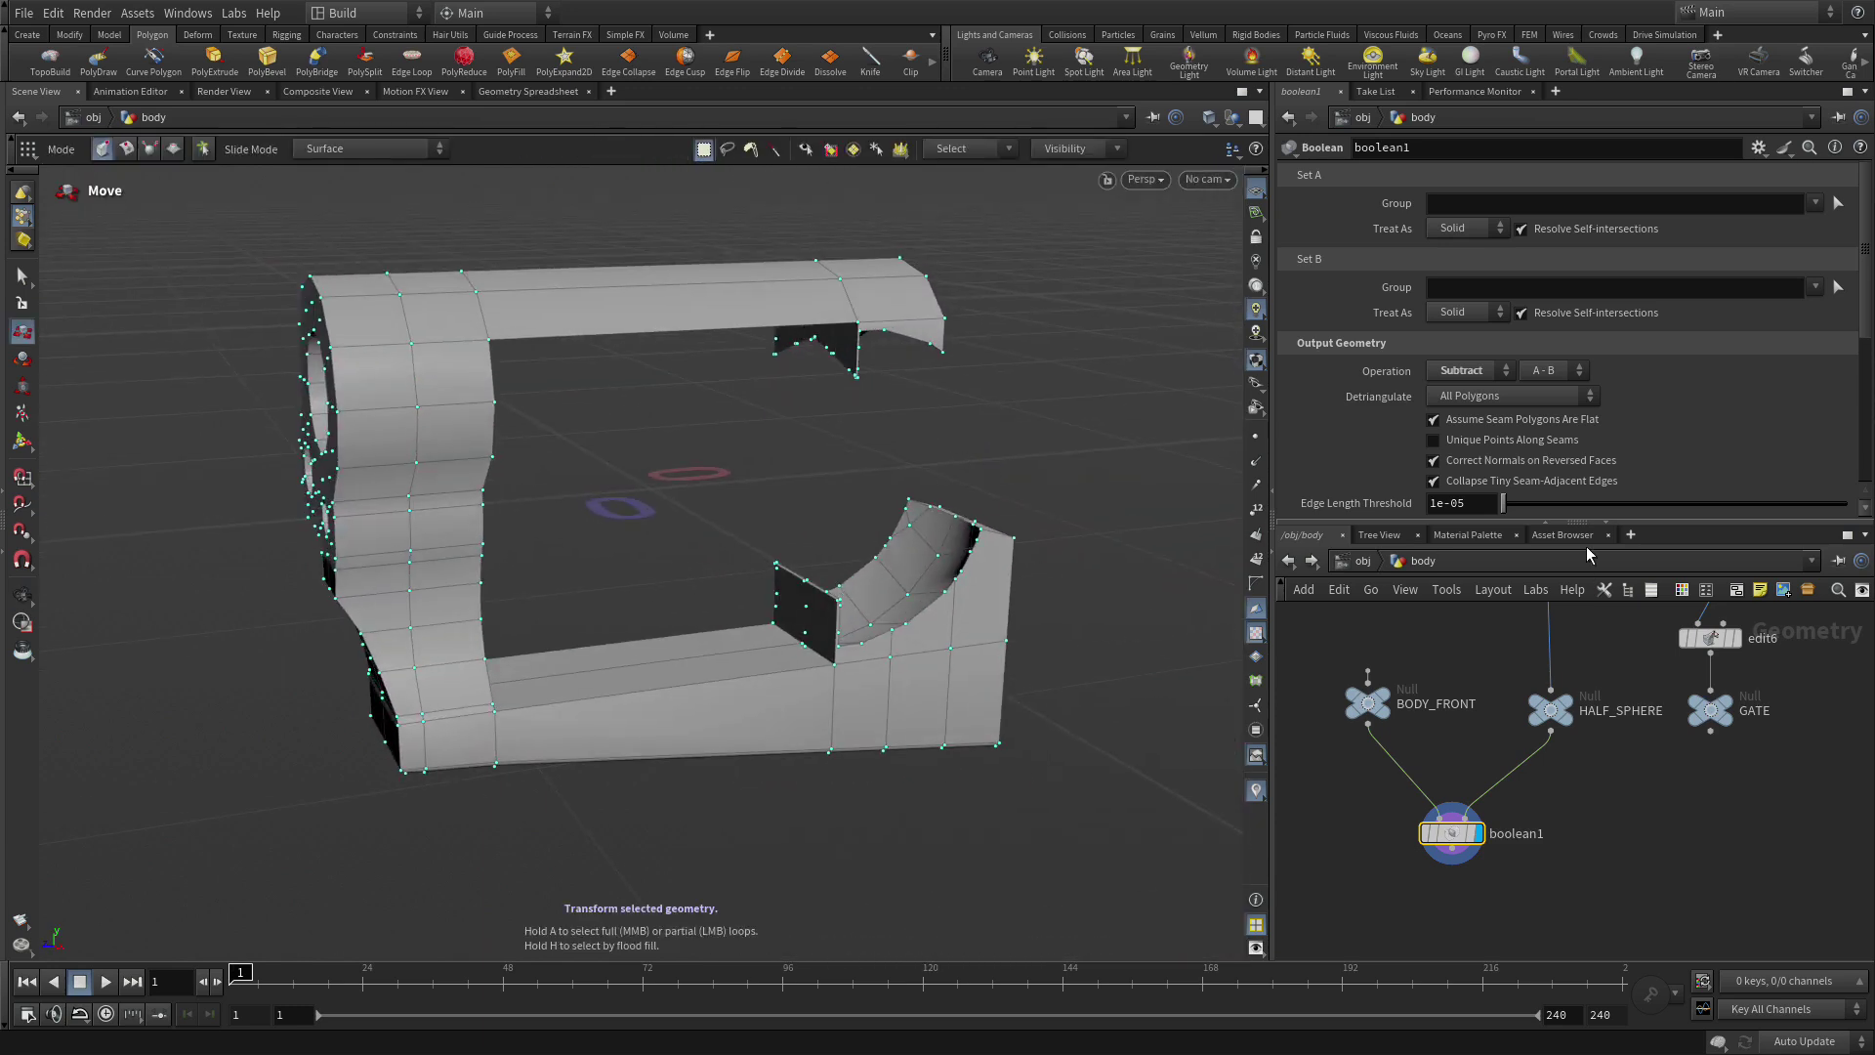
{"action": "left_click", "coordinate": [1479, 369]}
{"action": "left_click", "coordinate": [1478, 393]}
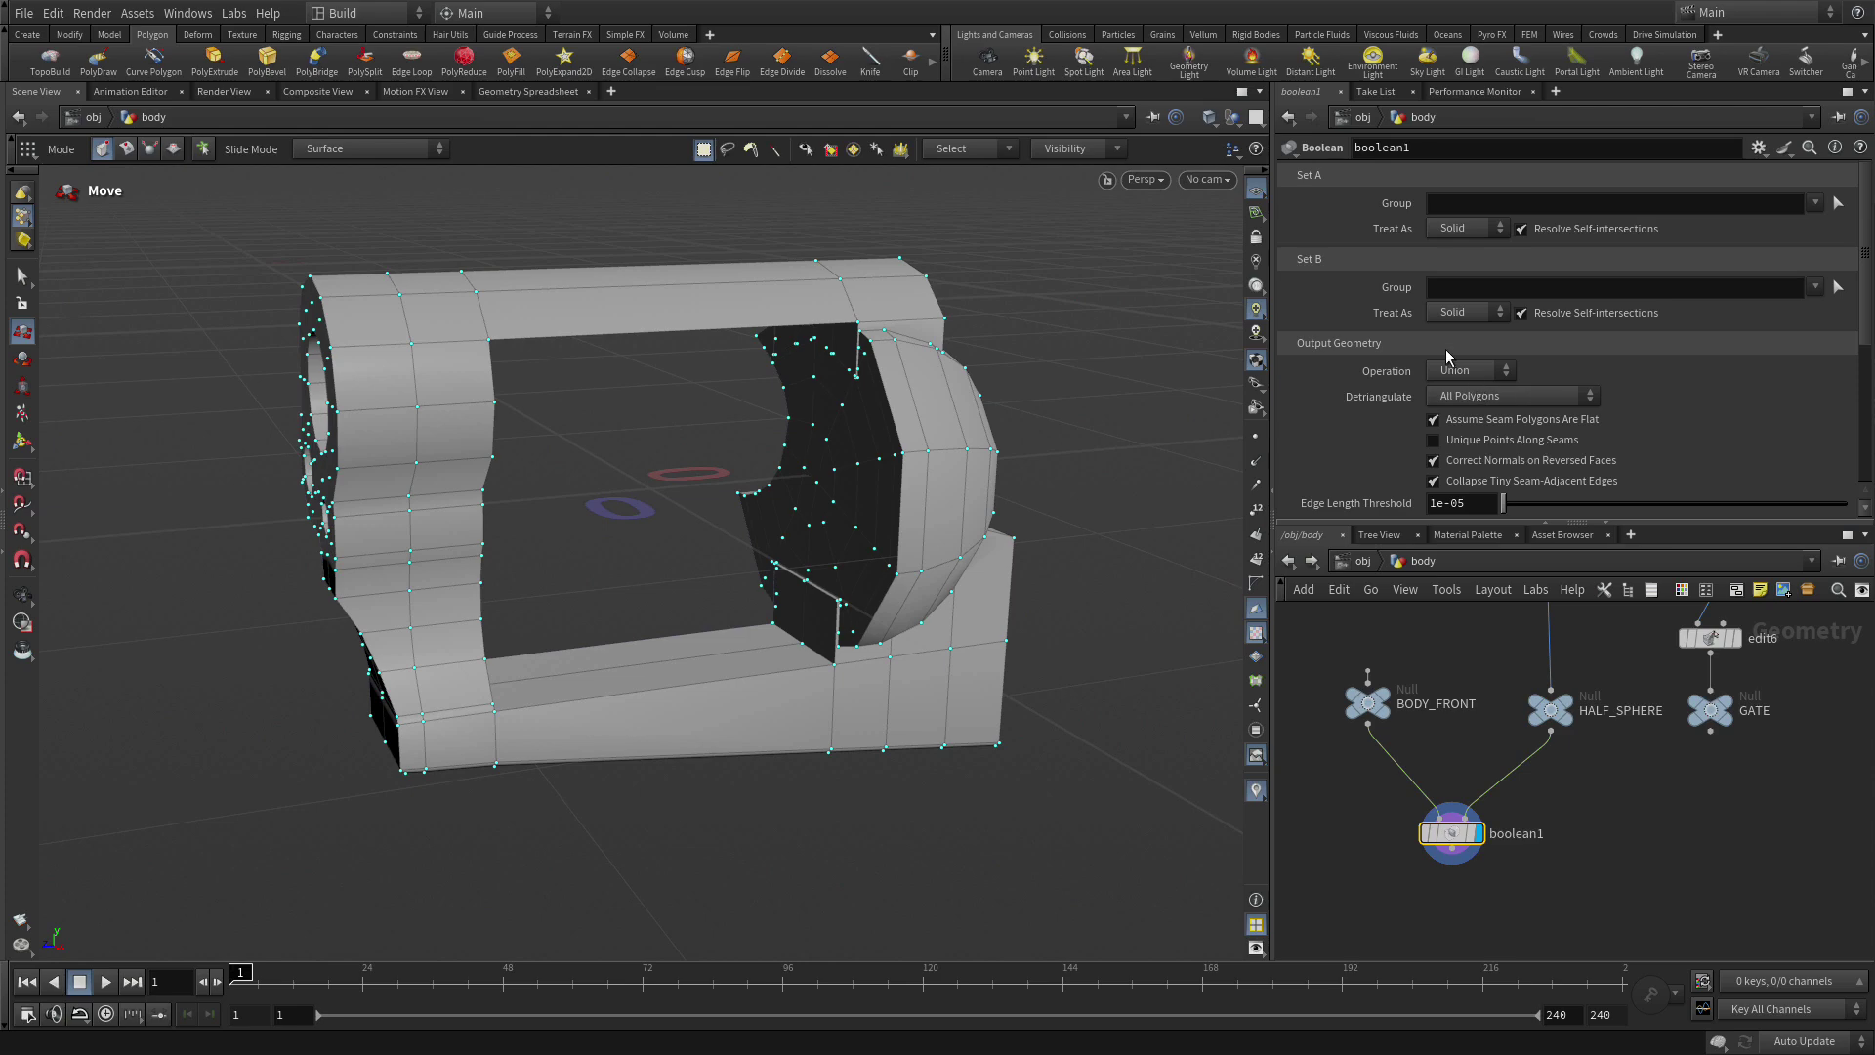
{"action": "key", "text": "Escape"}
{"action": "left_click_drag", "start_coordinate": [601, 503], "coordinate": [681, 505]}
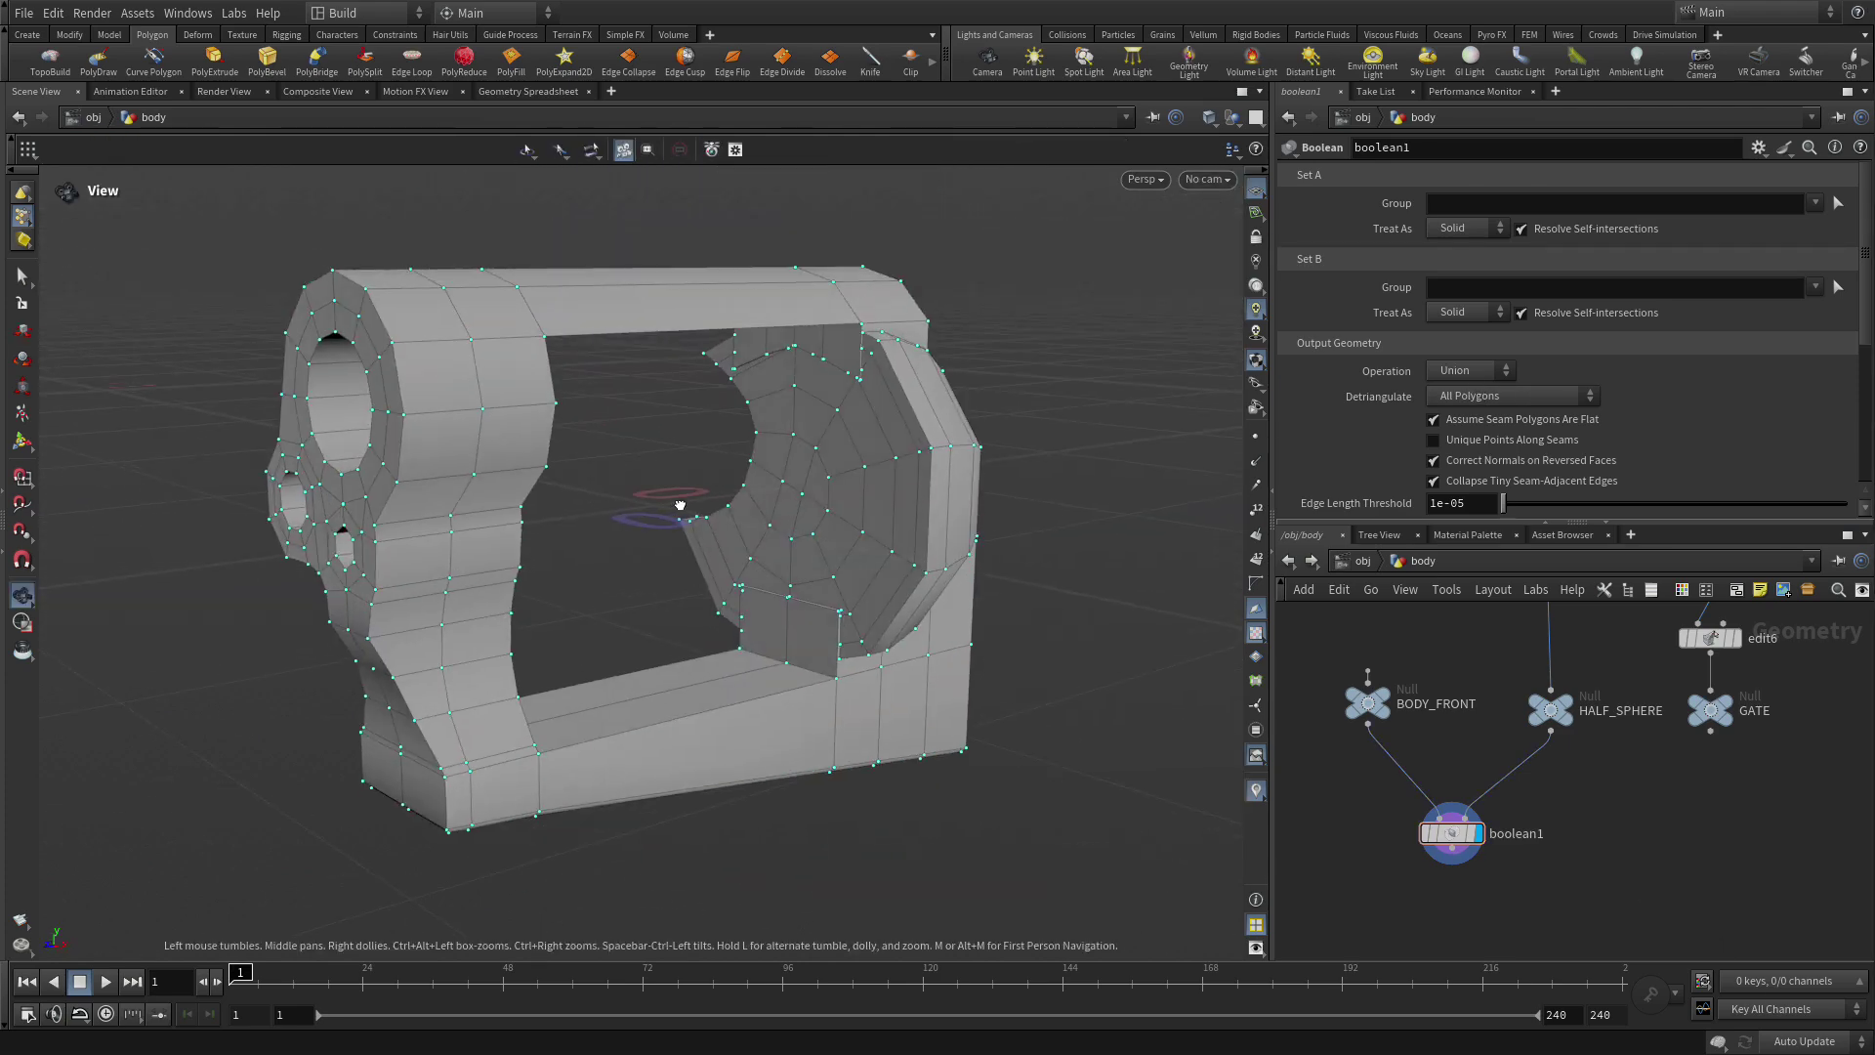
{"action": "key", "text": "t"}
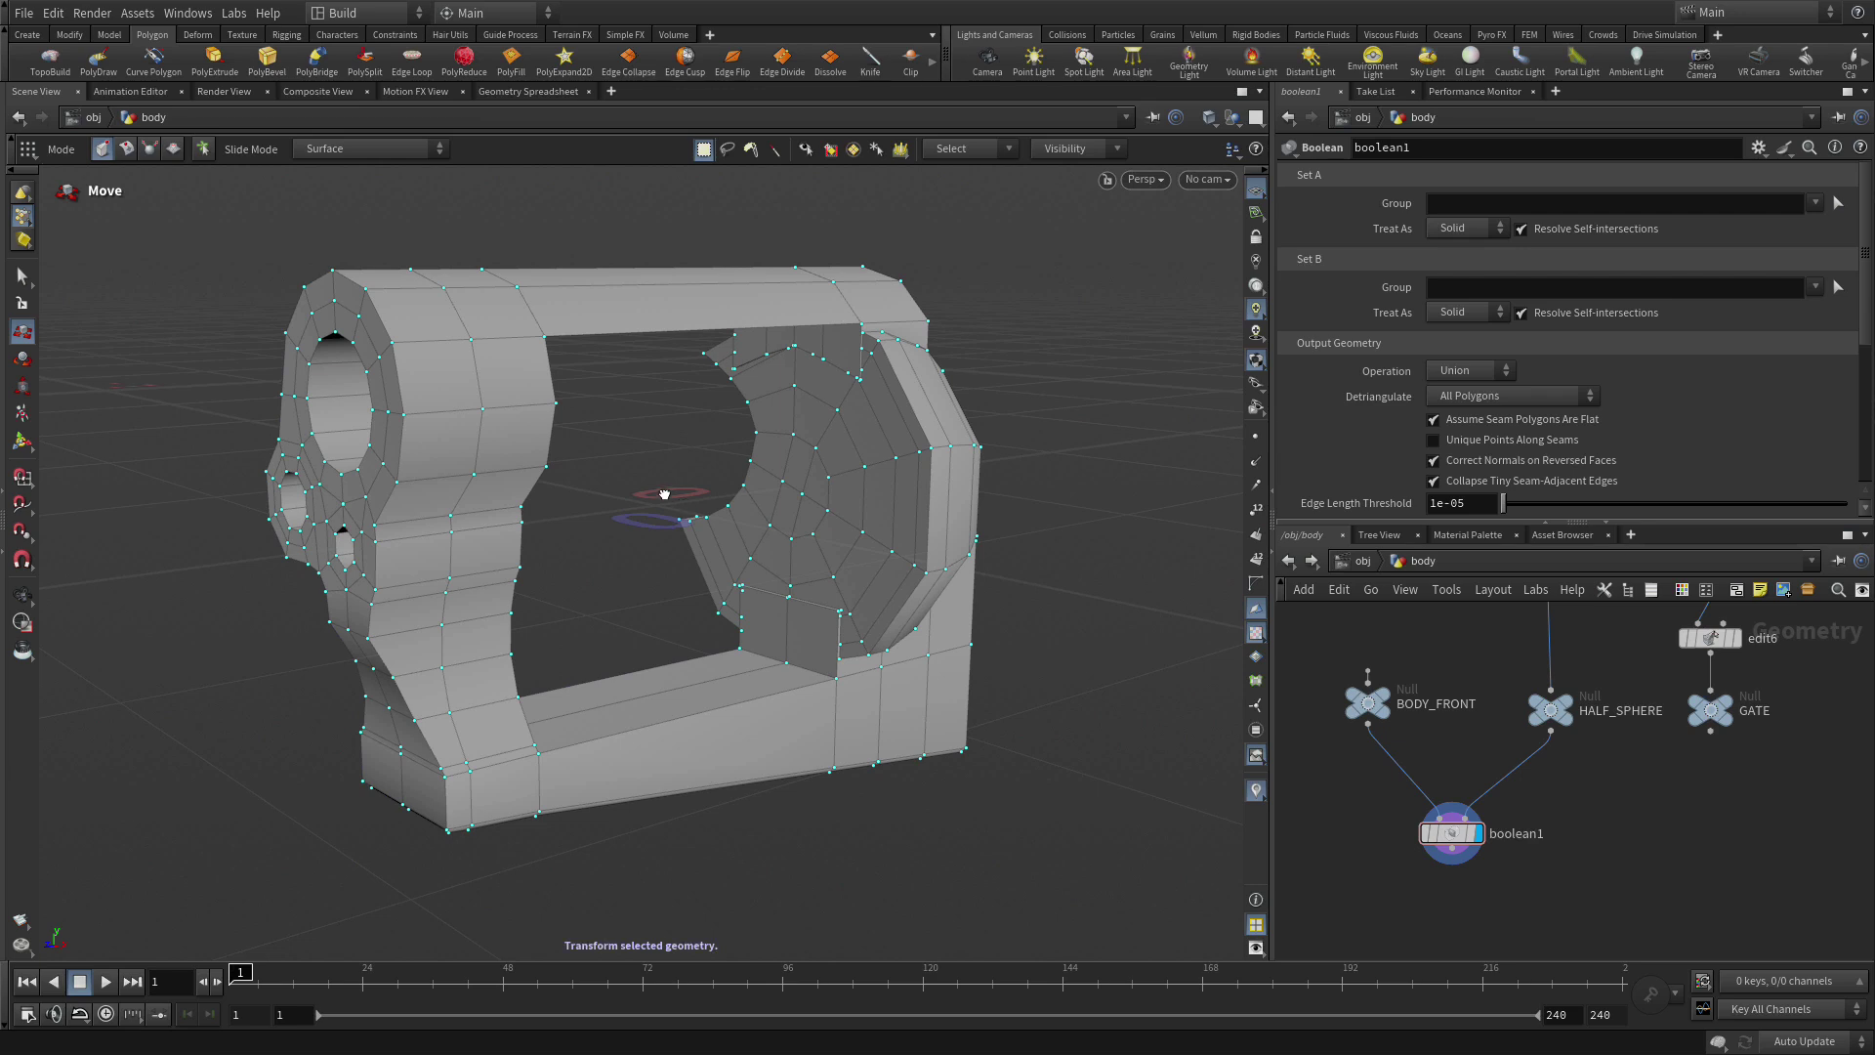
{"action": "key", "text": "Escape"}
{"action": "key", "text": "t"}
{"action": "left_click_drag", "start_coordinate": [697, 445], "coordinate": [946, 452], "text": "alt"}
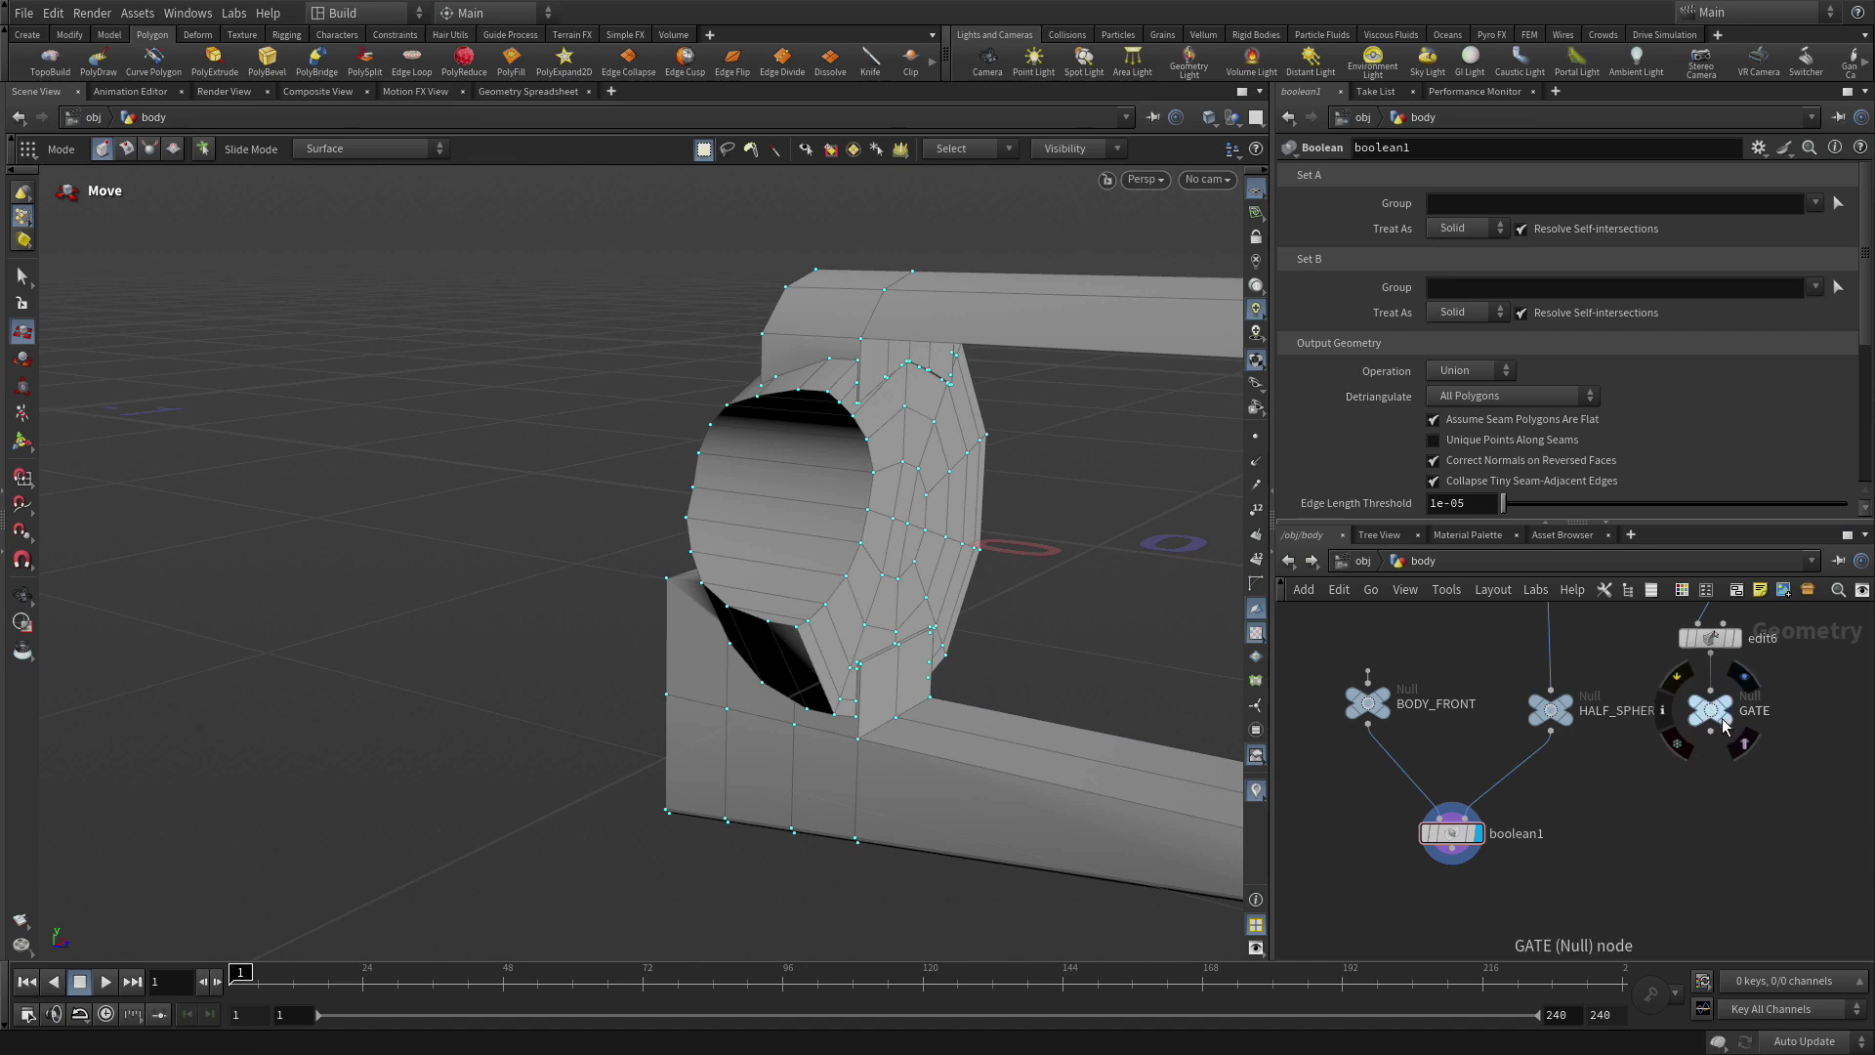
Display the GATE piece with boolean1 templated as a wireframe reference.
{"action": "left_click", "coordinate": [1750, 678]}
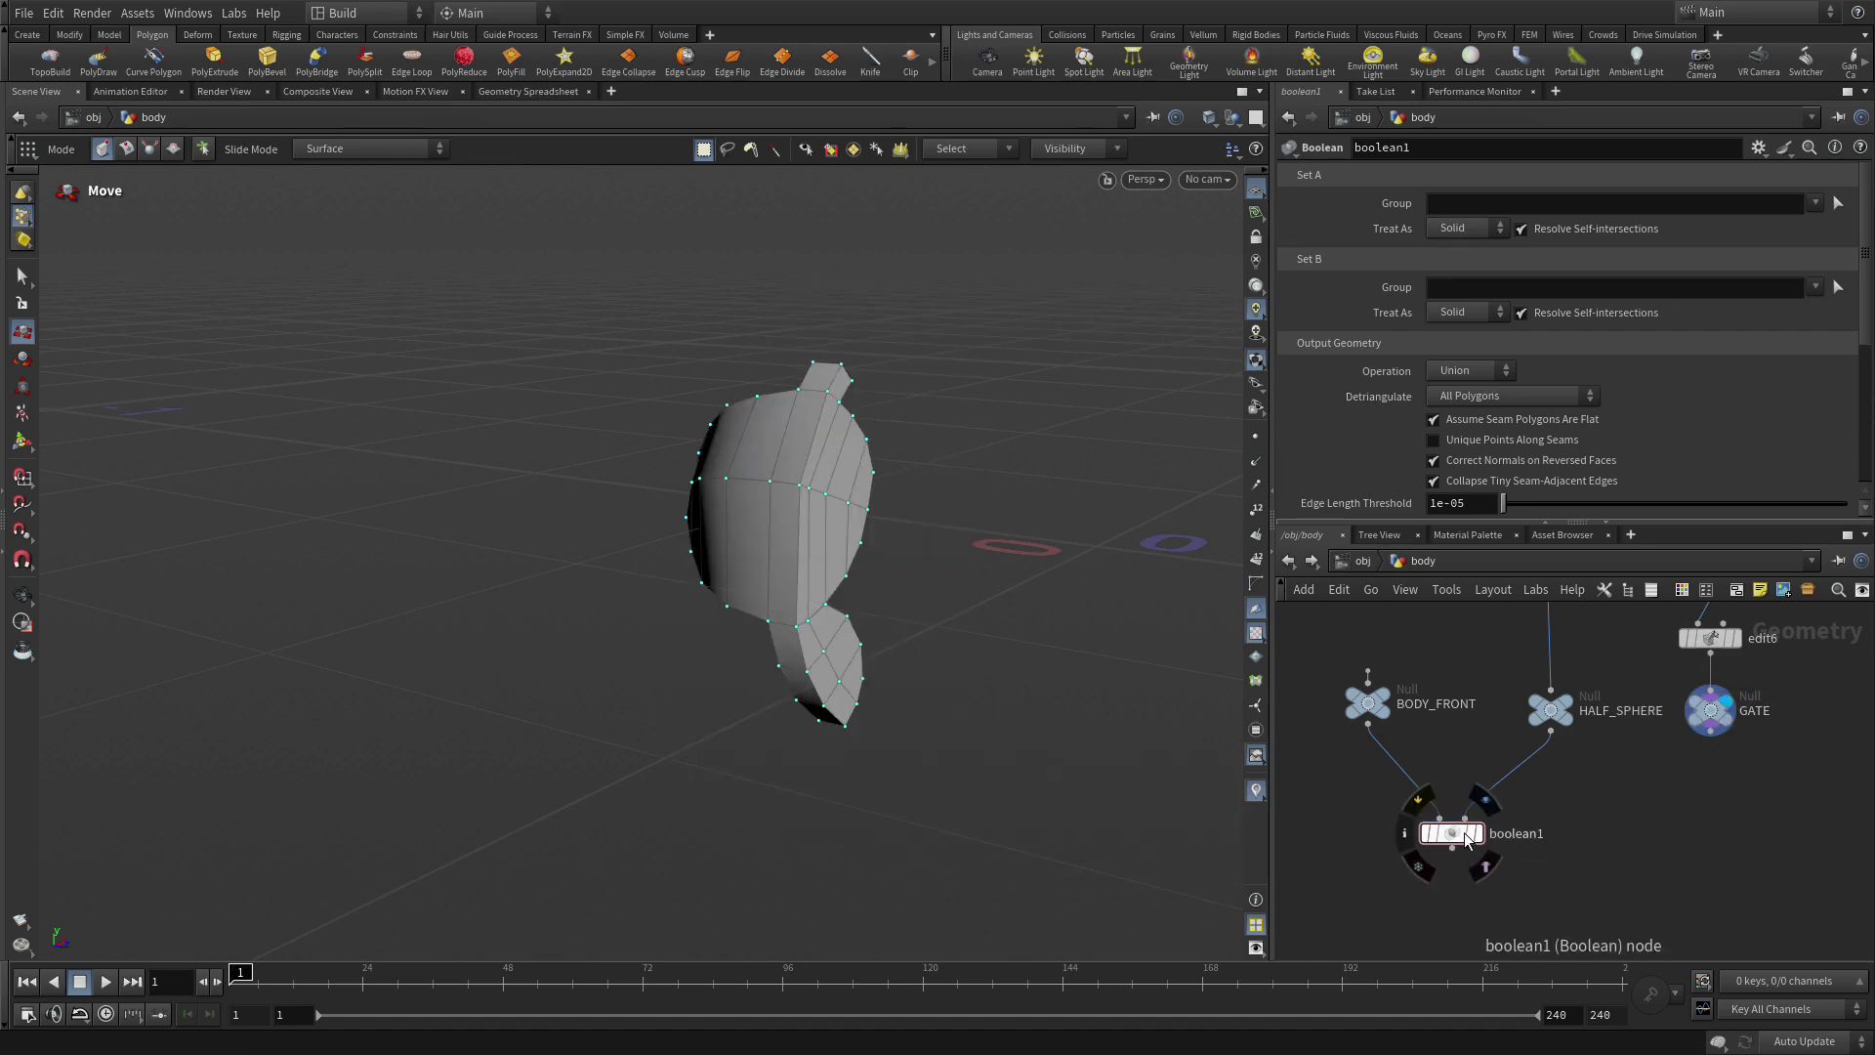
{"action": "left_click", "coordinate": [1485, 877]}
{"action": "left_click_drag", "start_coordinate": [878, 503], "coordinate": [824, 554], "text": "alt"}
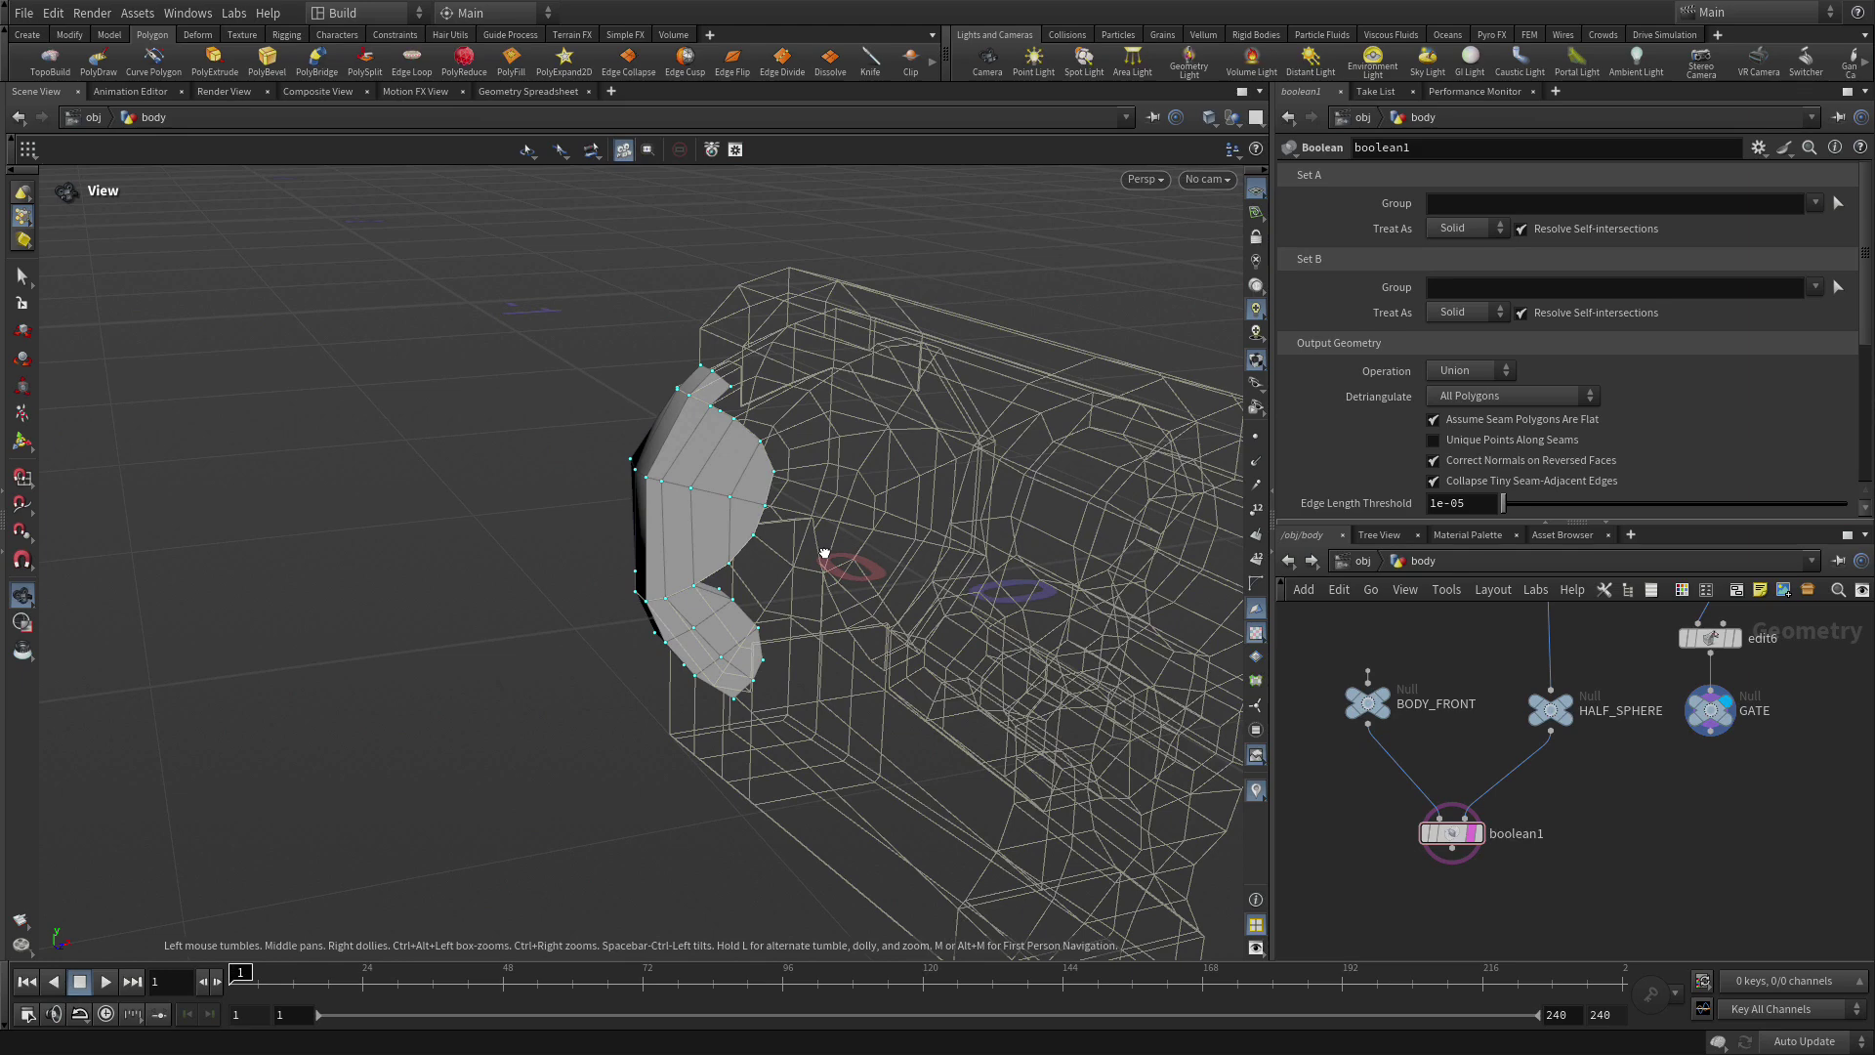
{"action": "right_click_drag", "start_coordinate": [825, 551], "coordinate": [1065, 378], "text": "alt"}
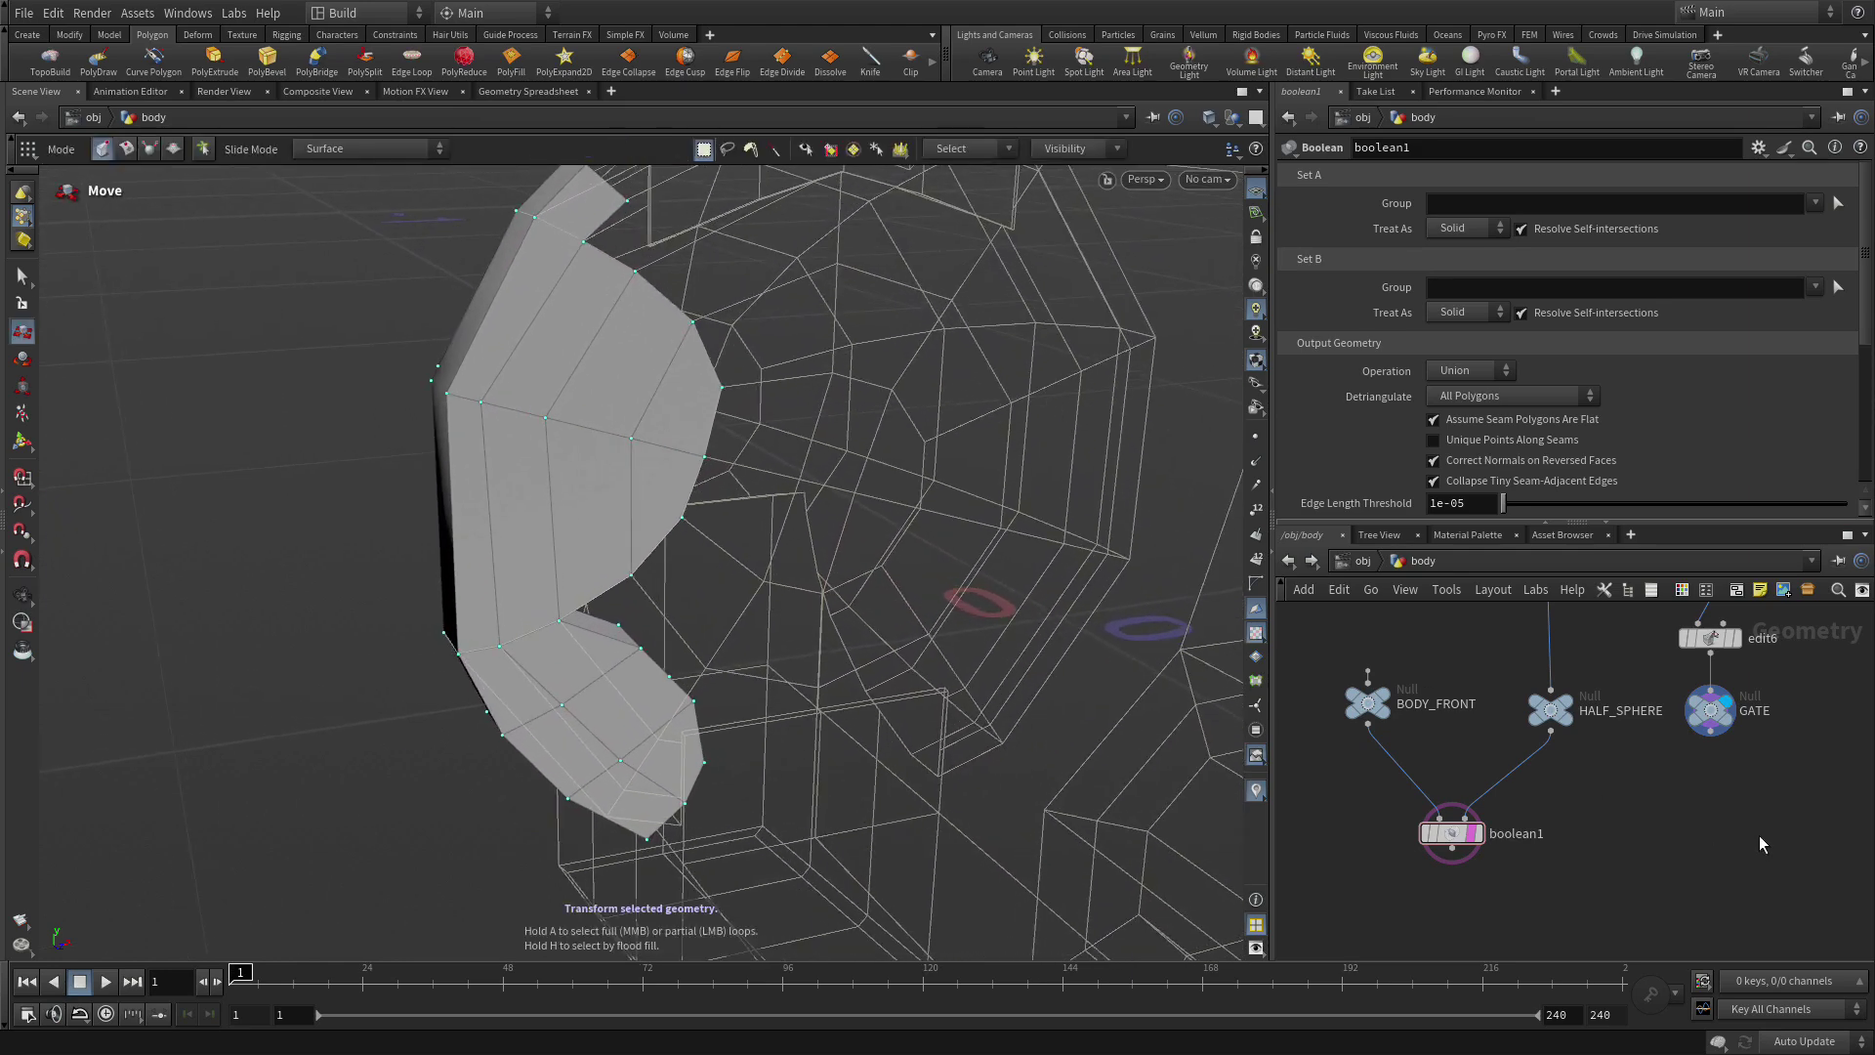
{"action": "scroll", "coordinate": [1759, 835], "scroll_direction": "up", "scroll_amount": 1}
{"action": "key", "text": "Escape"}
{"action": "left_click_drag", "start_coordinate": [711, 583], "coordinate": [578, 527]}
{"action": "key", "text": "t"}
Loop-select a face strip on the gate, then remove edit7 to return to plain GATE.
{"action": "key", "text": "4"}
{"action": "left_click", "coordinate": [606, 301]}
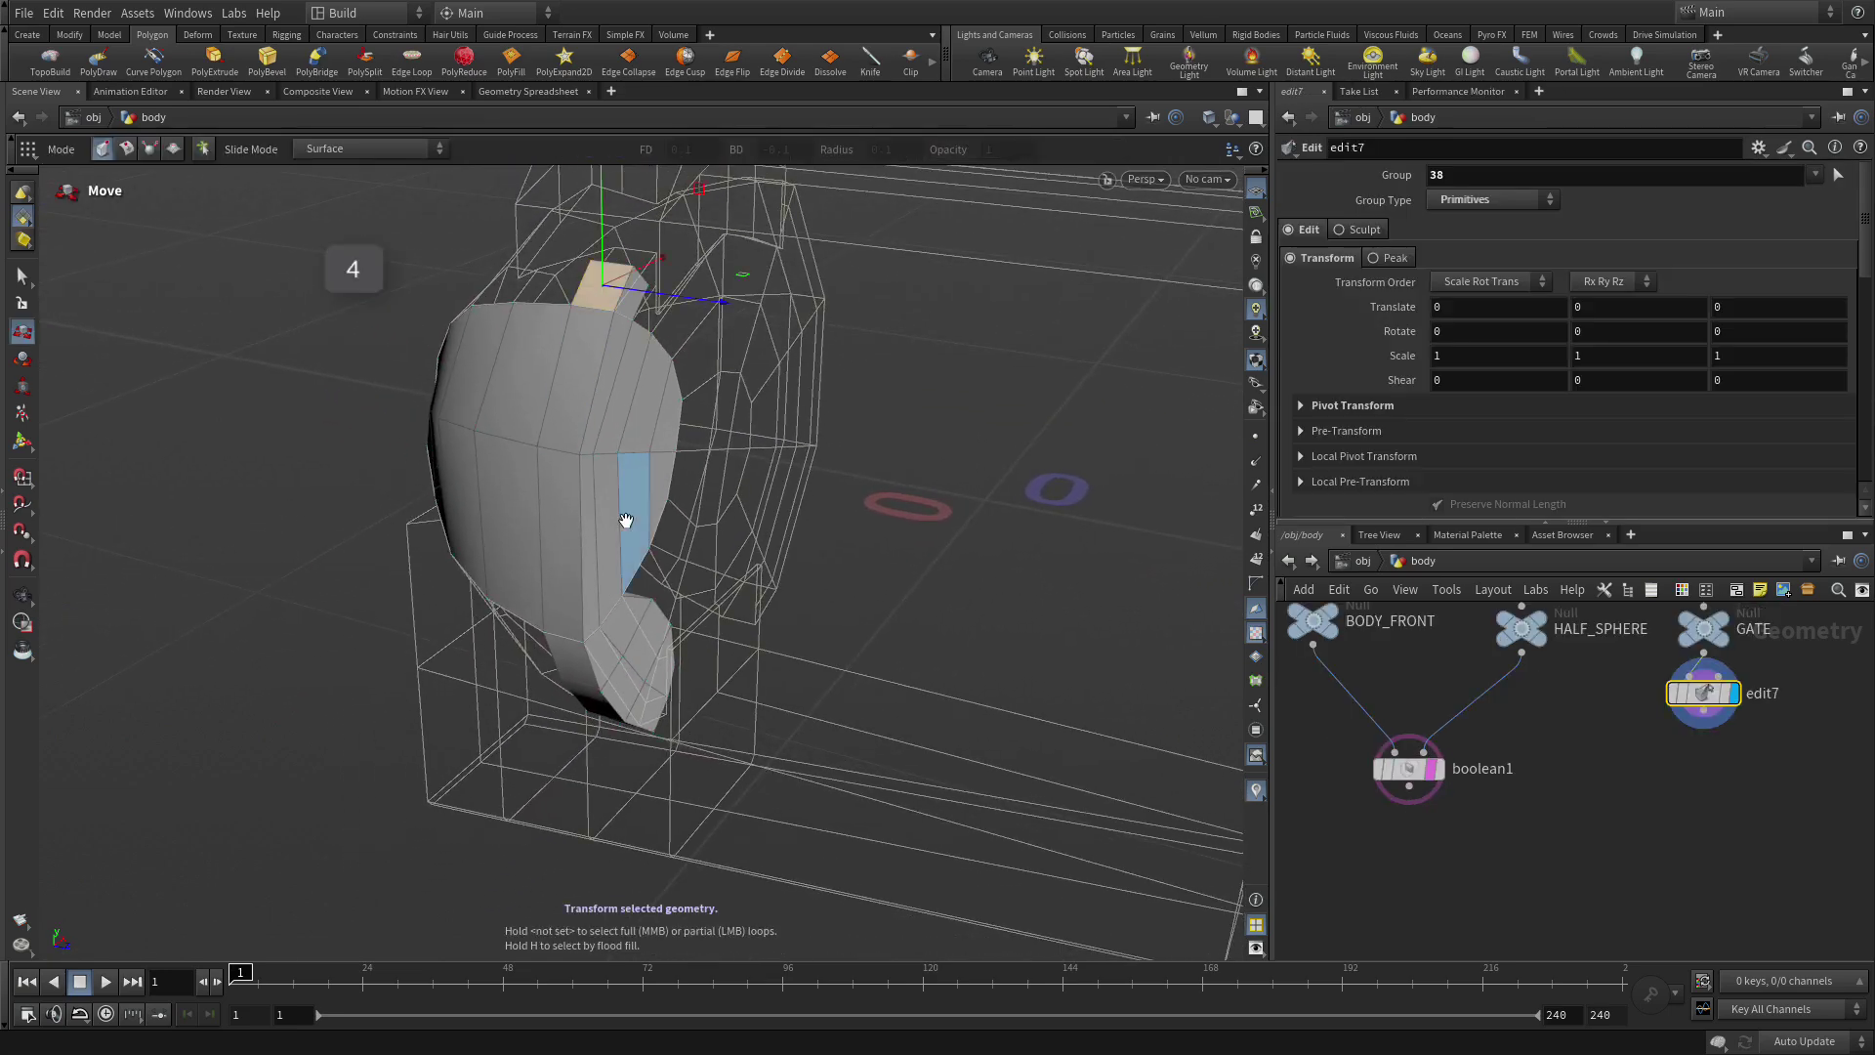
{"action": "key", "text": "Escape"}
{"action": "left_click_drag", "start_coordinate": [637, 558], "coordinate": [619, 410]}
{"action": "key", "text": "t"}
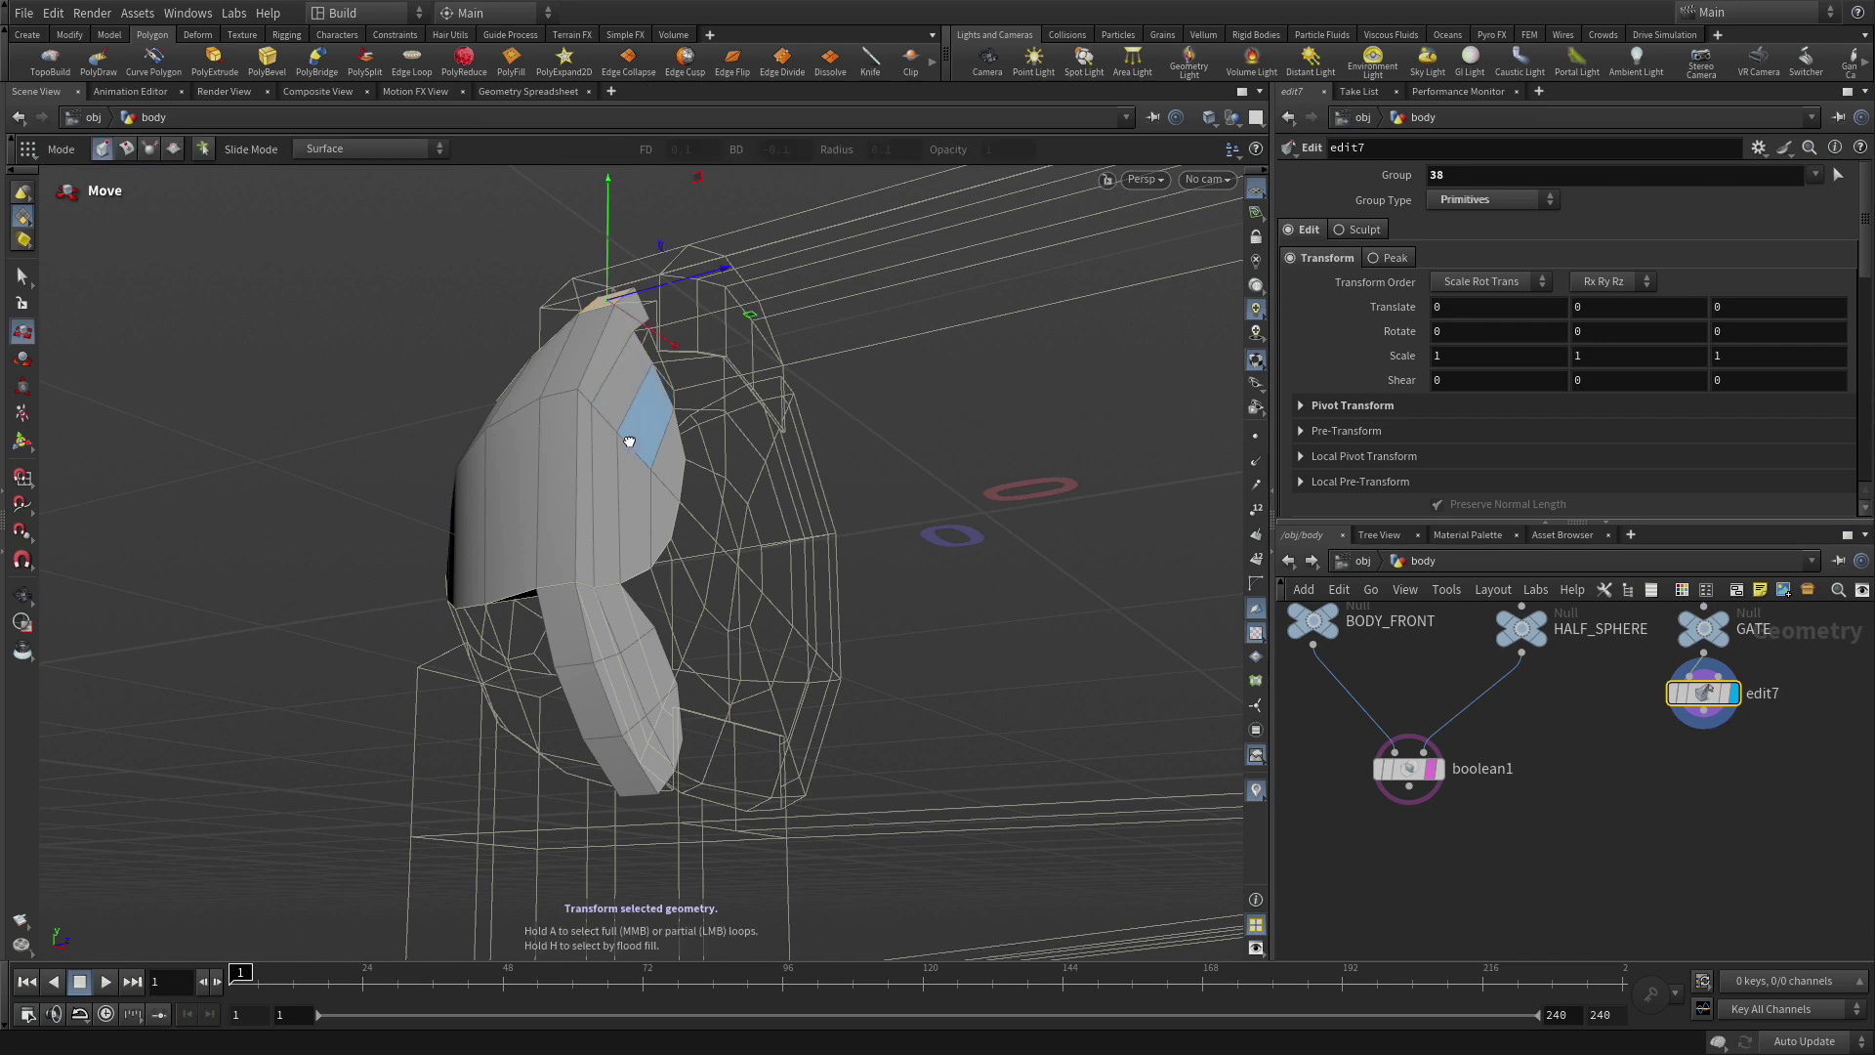
{"action": "key", "text": "shift+a"}
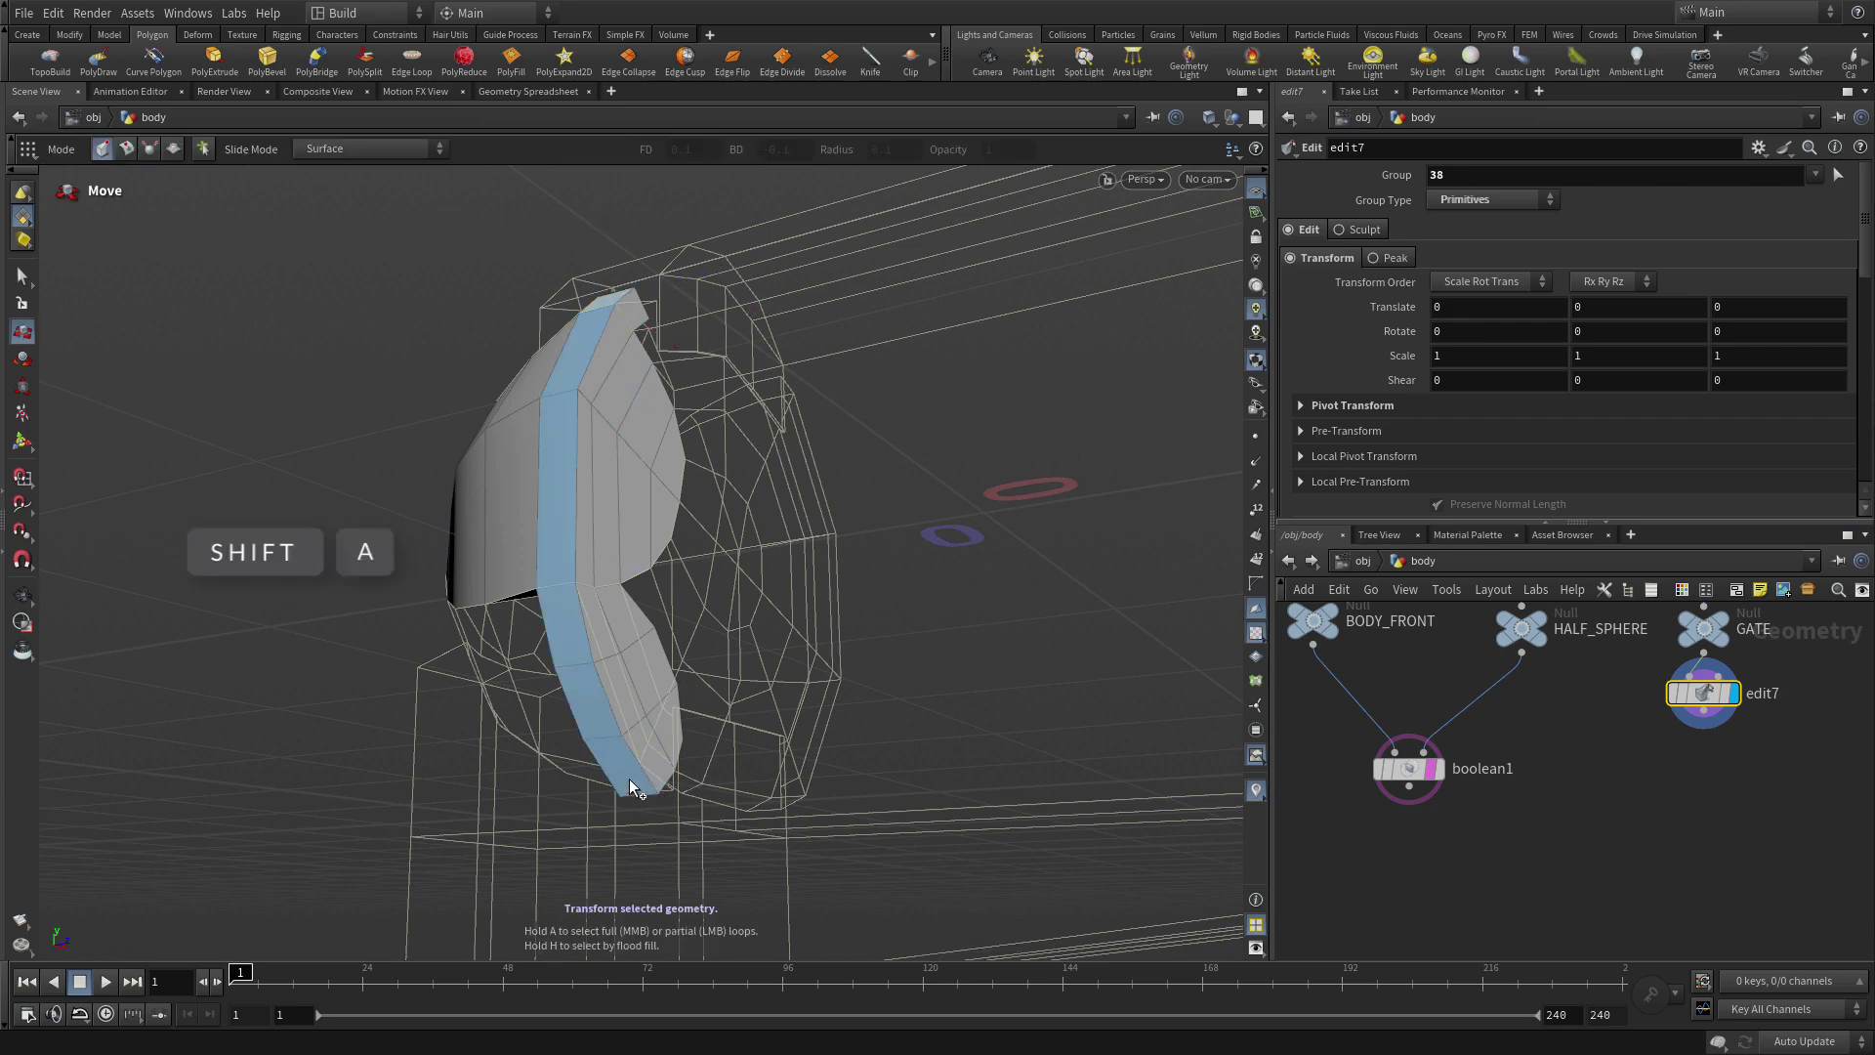
{"action": "left_click", "coordinate": [629, 780], "text": "shift"}
{"action": "left_click_drag", "start_coordinate": [891, 471], "coordinate": [691, 494], "text": "alt"}
{"action": "key", "text": "t"}
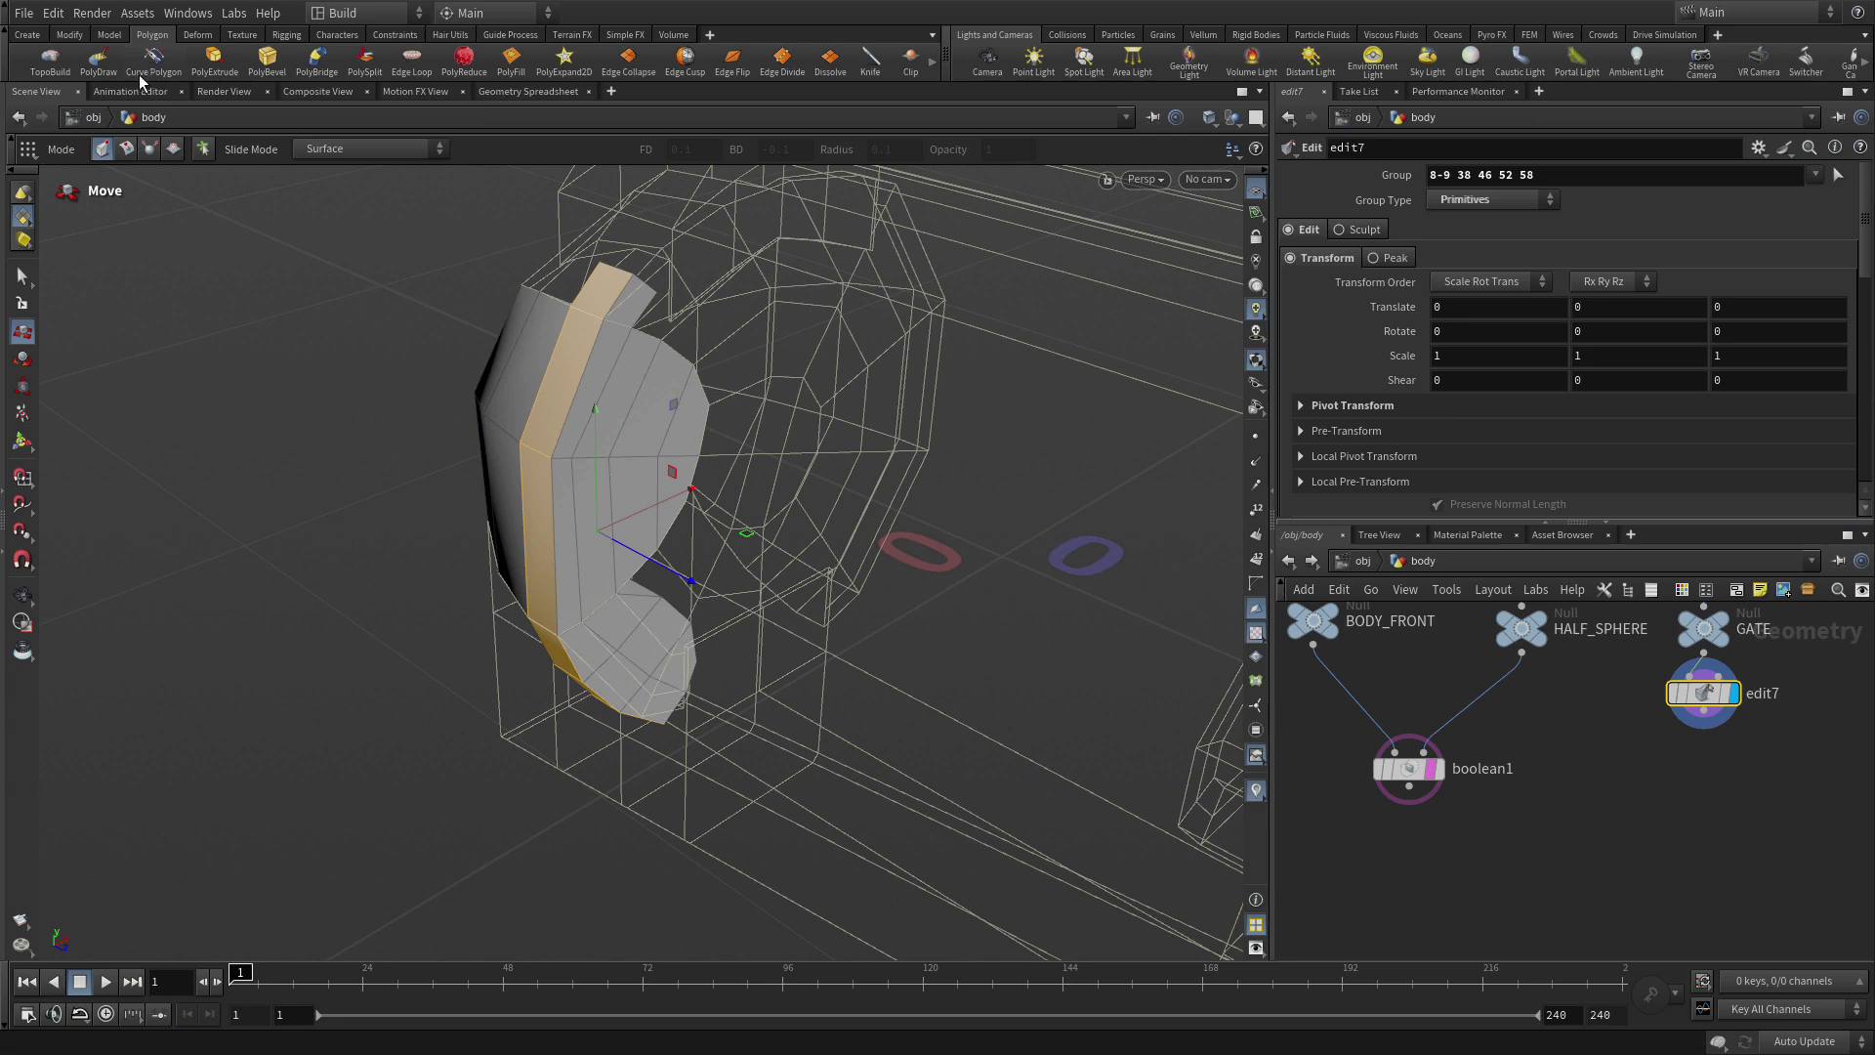
{"action": "left_click", "coordinate": [215, 61]}
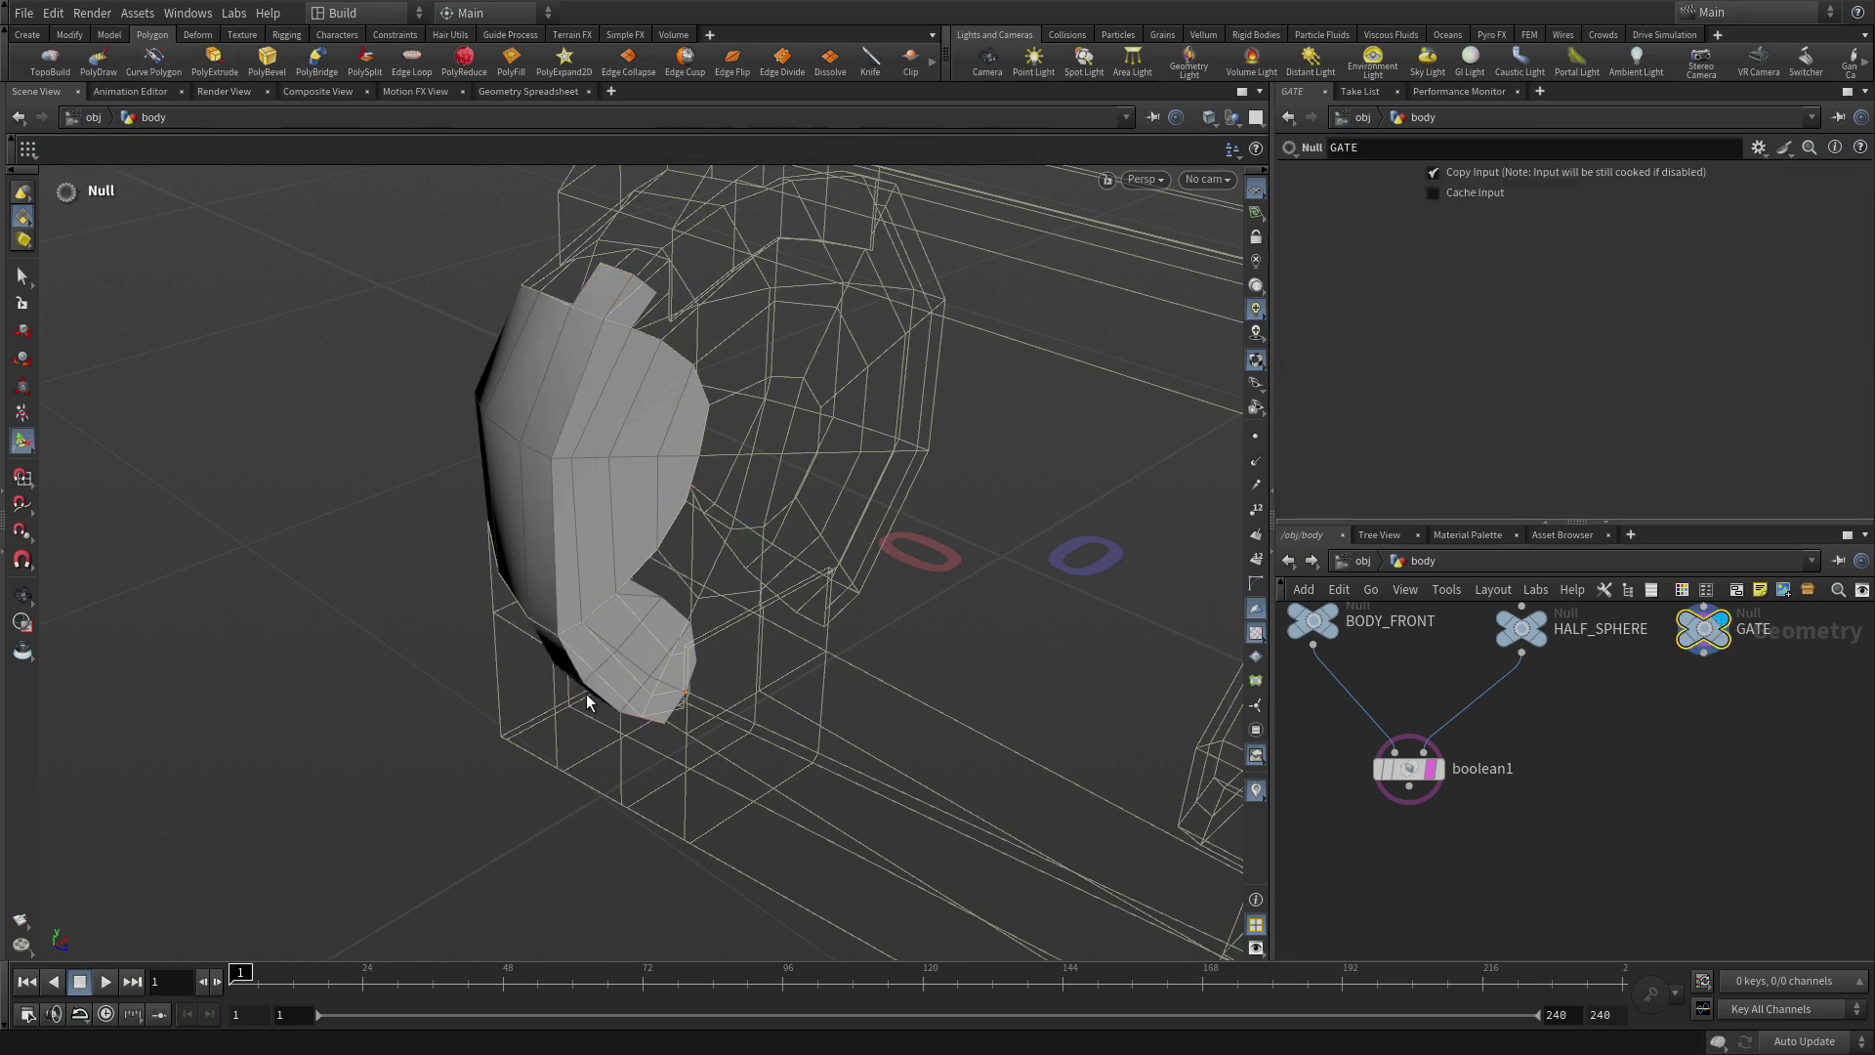
Select the full vertical loop of faces down the side of the gate piece.
{"action": "left_click_drag", "start_coordinate": [558, 638], "coordinate": [649, 519], "text": "alt"}
{"action": "key", "text": "s"}
{"action": "left_click", "coordinate": [577, 798]}
{"action": "left_click", "coordinate": [577, 797]}
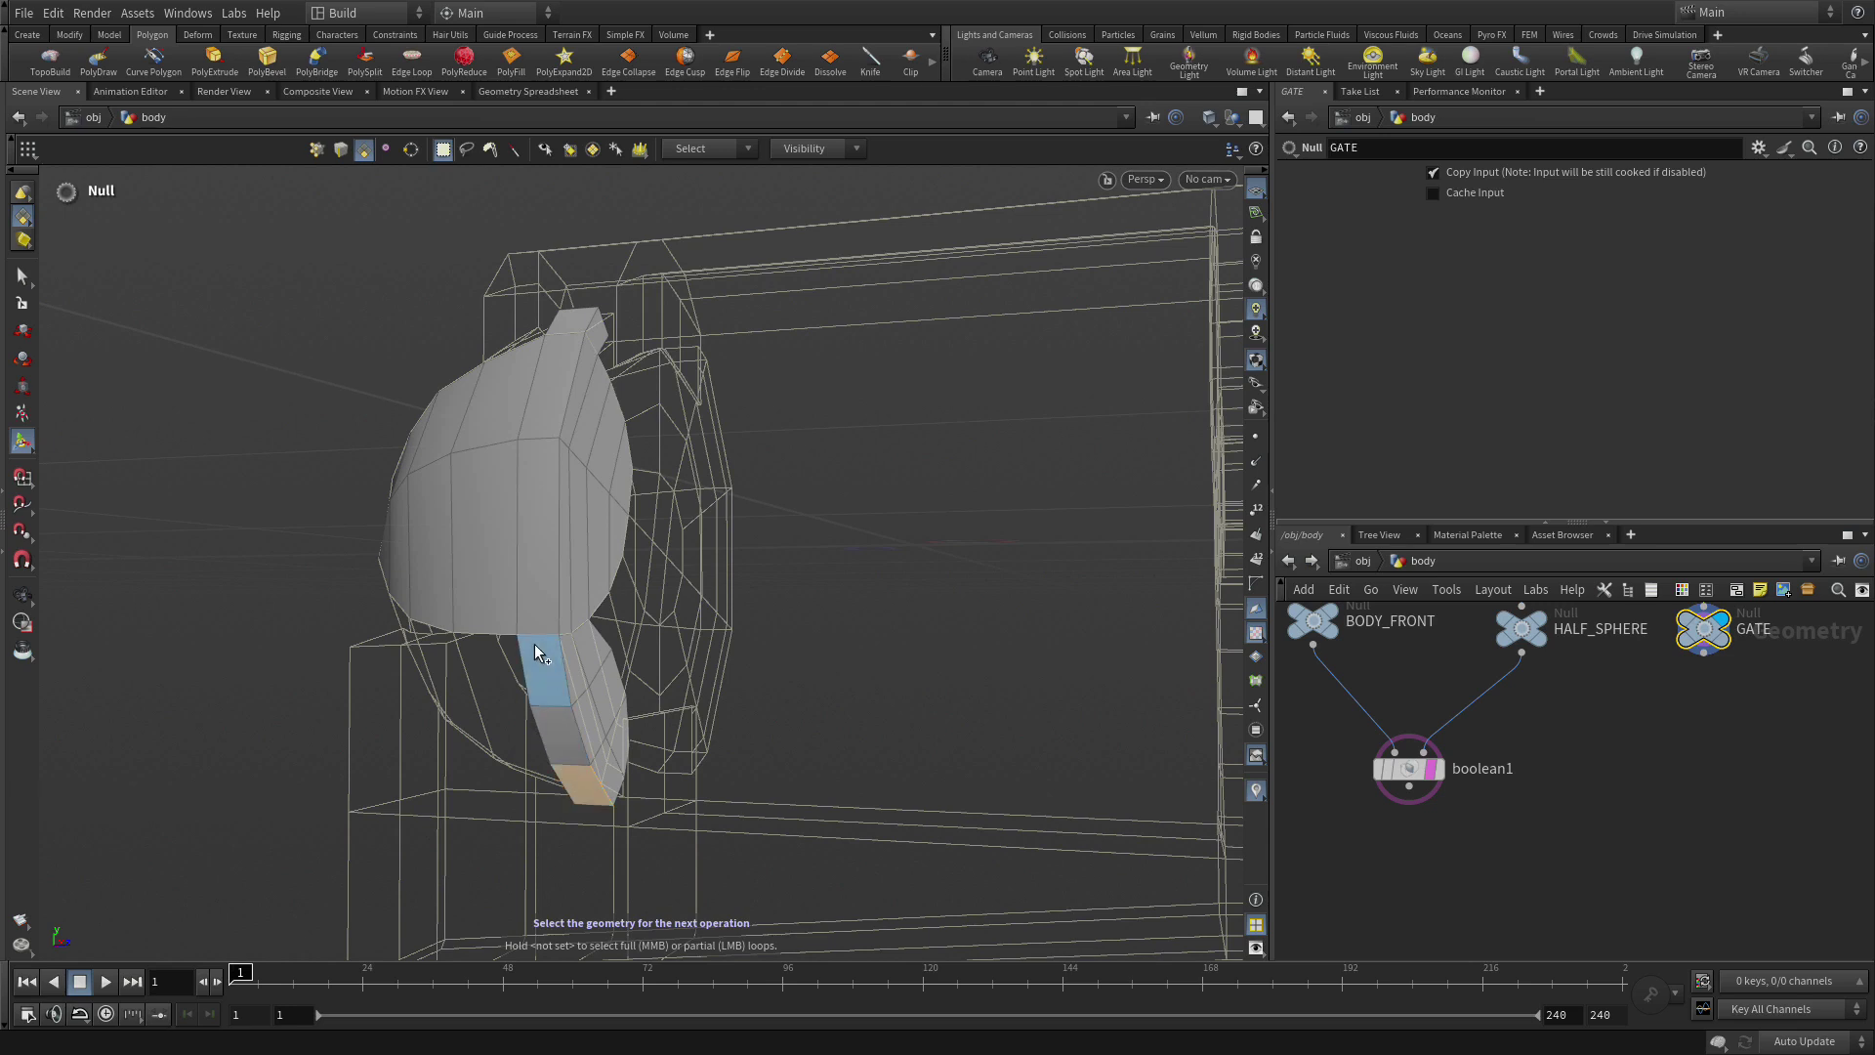
{"action": "key", "text": "a"}
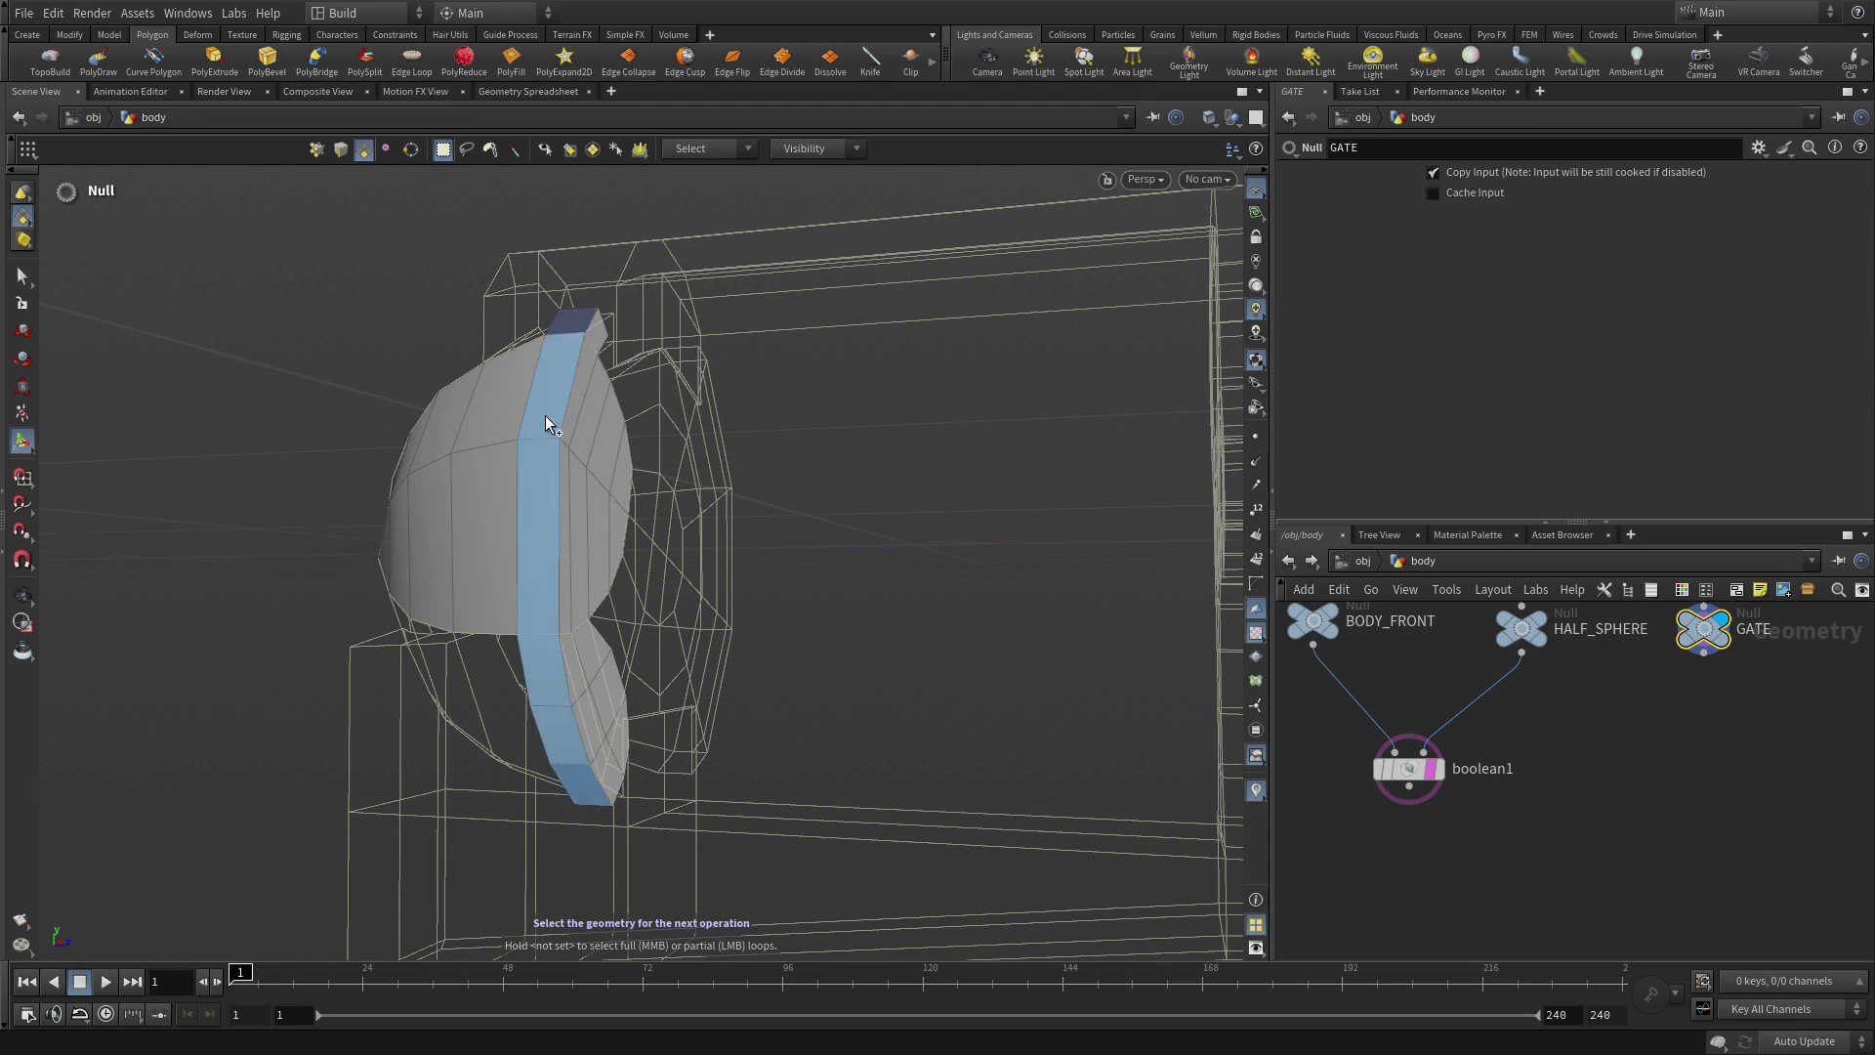
{"action": "left_click", "coordinate": [570, 325], "text": "shift"}
{"action": "mouse_move", "coordinate": [601, 549]}
{"action": "left_mouse_down", "text": "alt"}
{"action": "mouse_move", "coordinate": [604, 523]}
{"action": "mouse_move", "coordinate": [576, 571]}
{"action": "left_mouse_up", "text": "alt"}
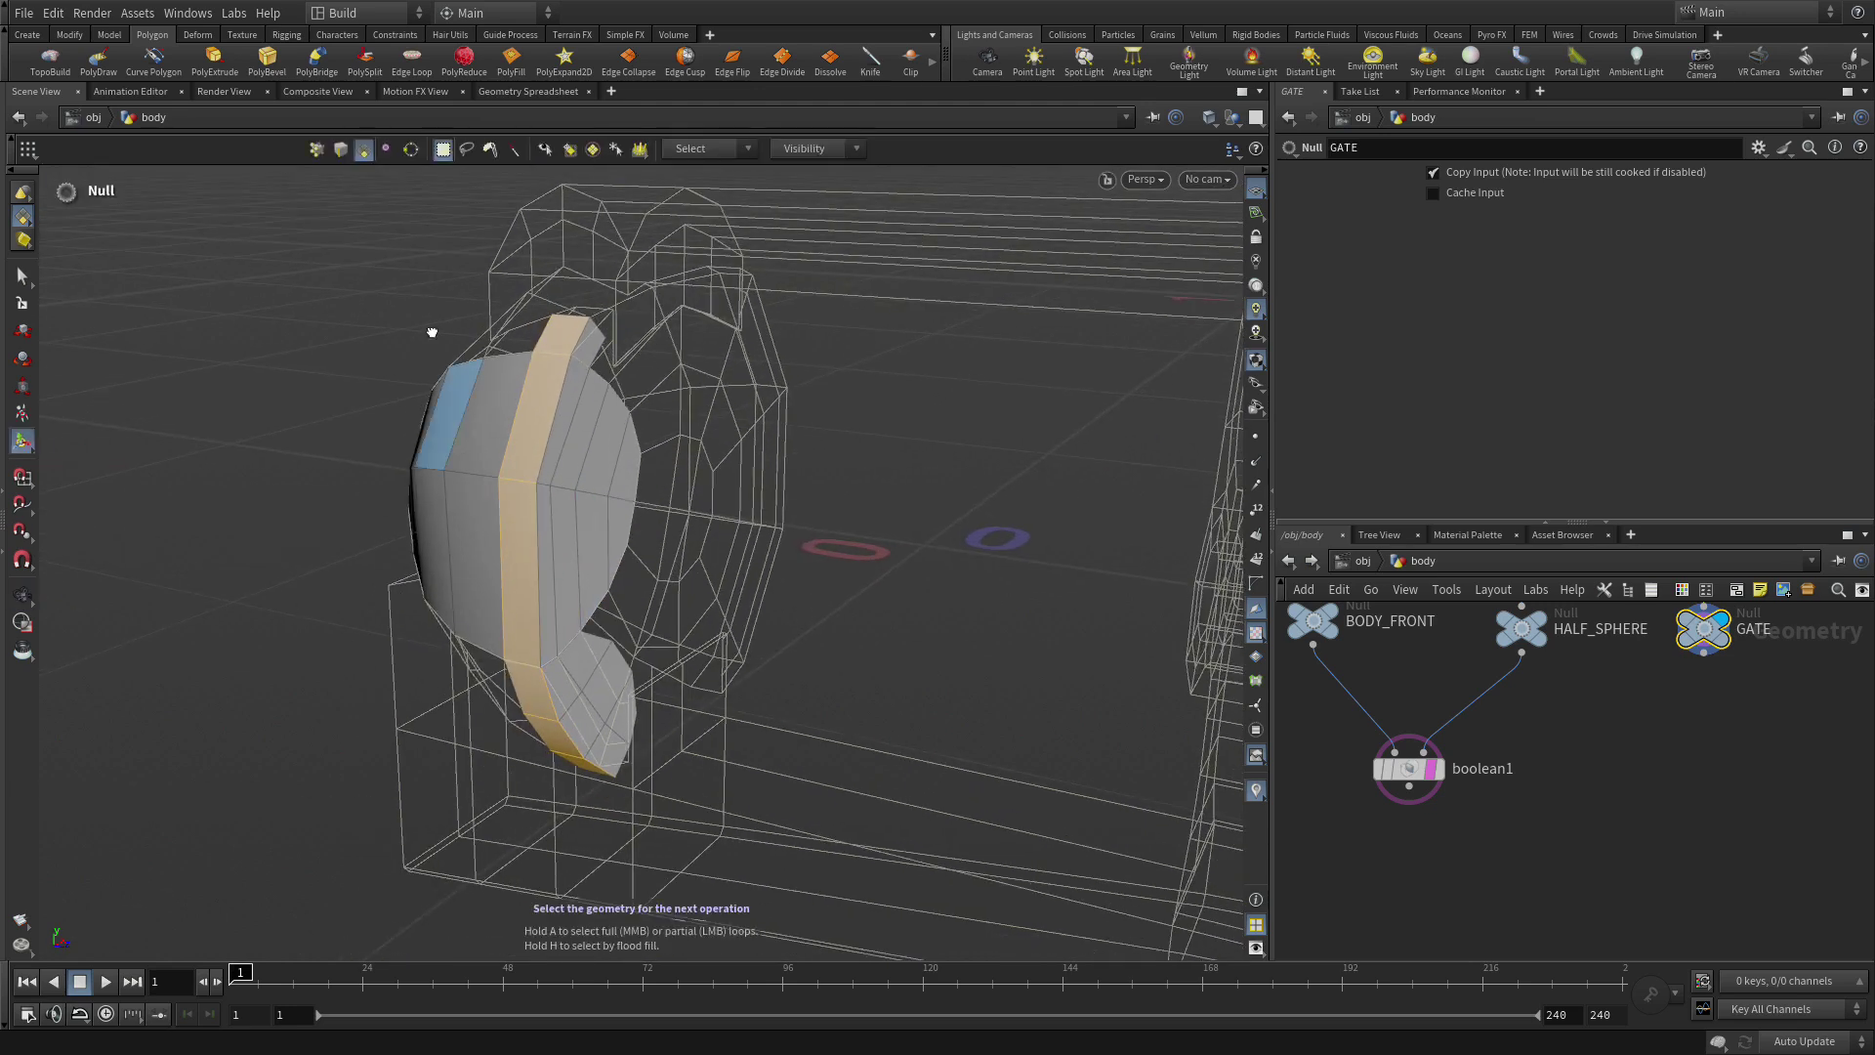
PolyExtrude the selected strip outward by a distance of about 0.0265.
{"action": "left_click", "coordinate": [215, 61]}
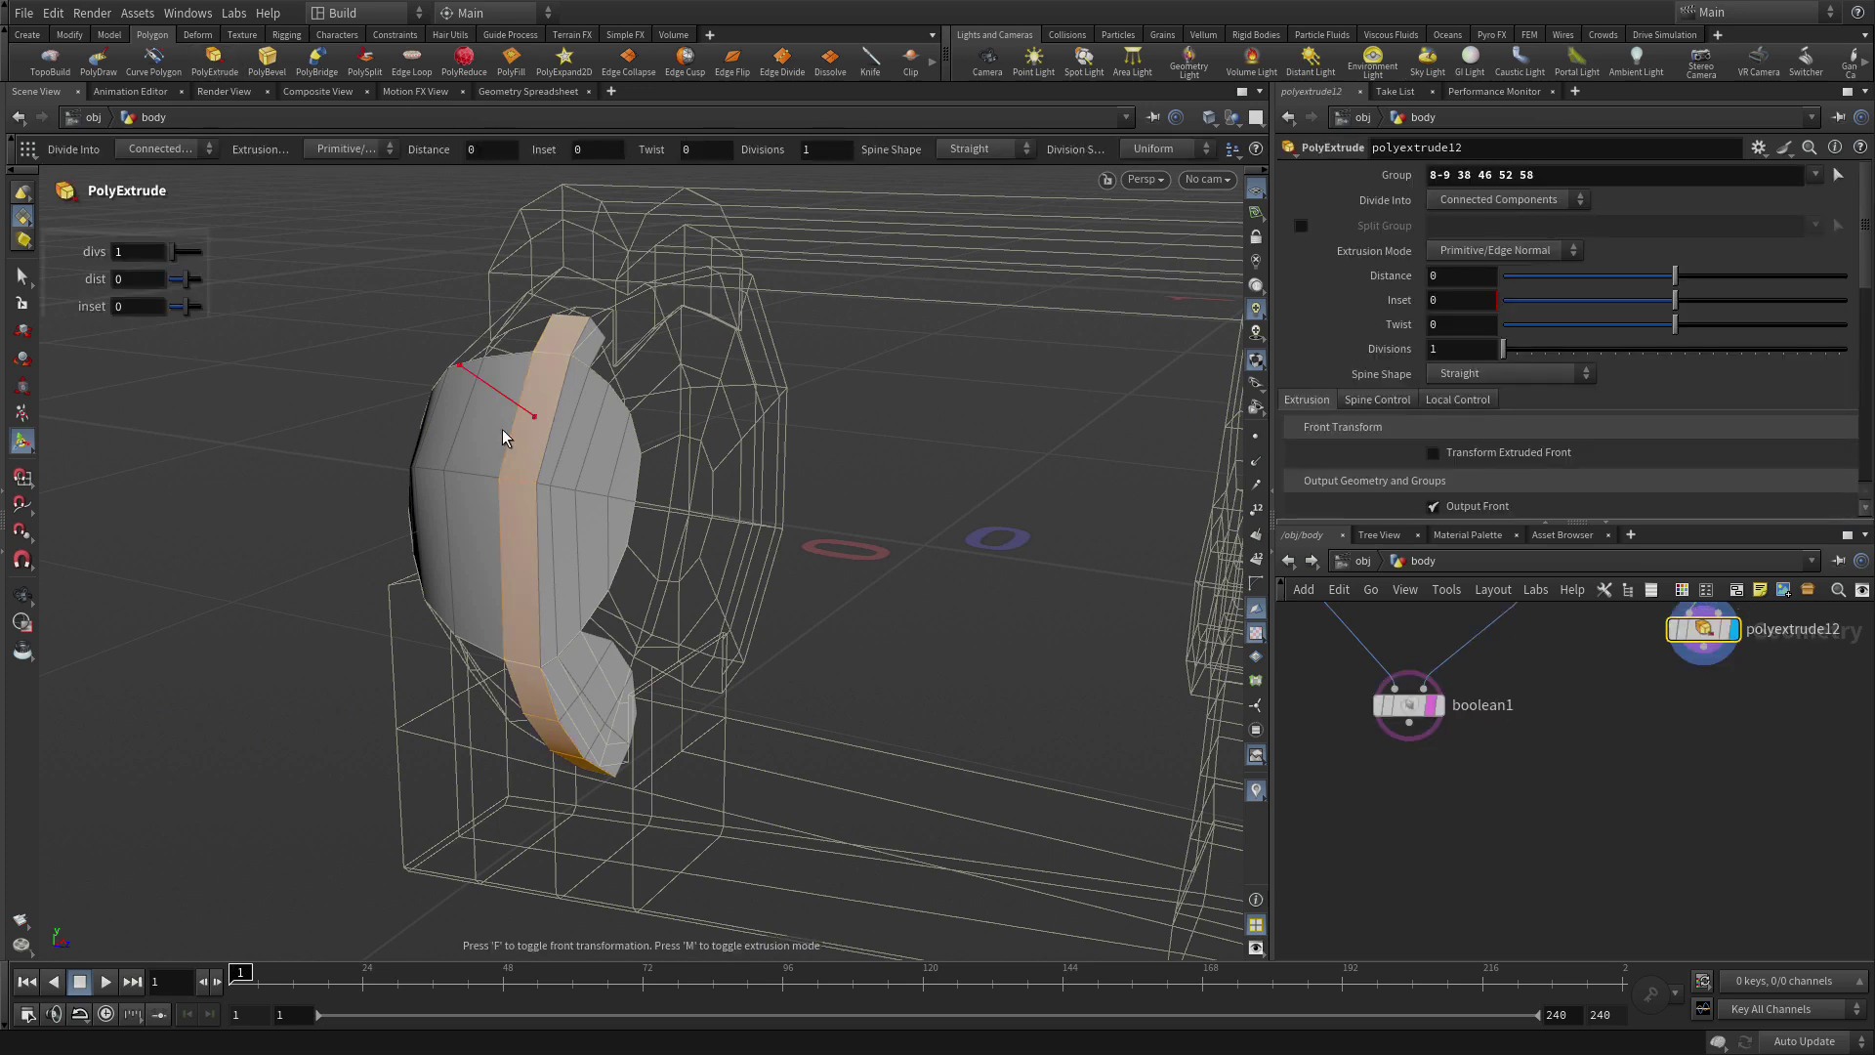
{"action": "left_click_drag", "start_coordinate": [524, 406], "coordinate": [482, 389]}
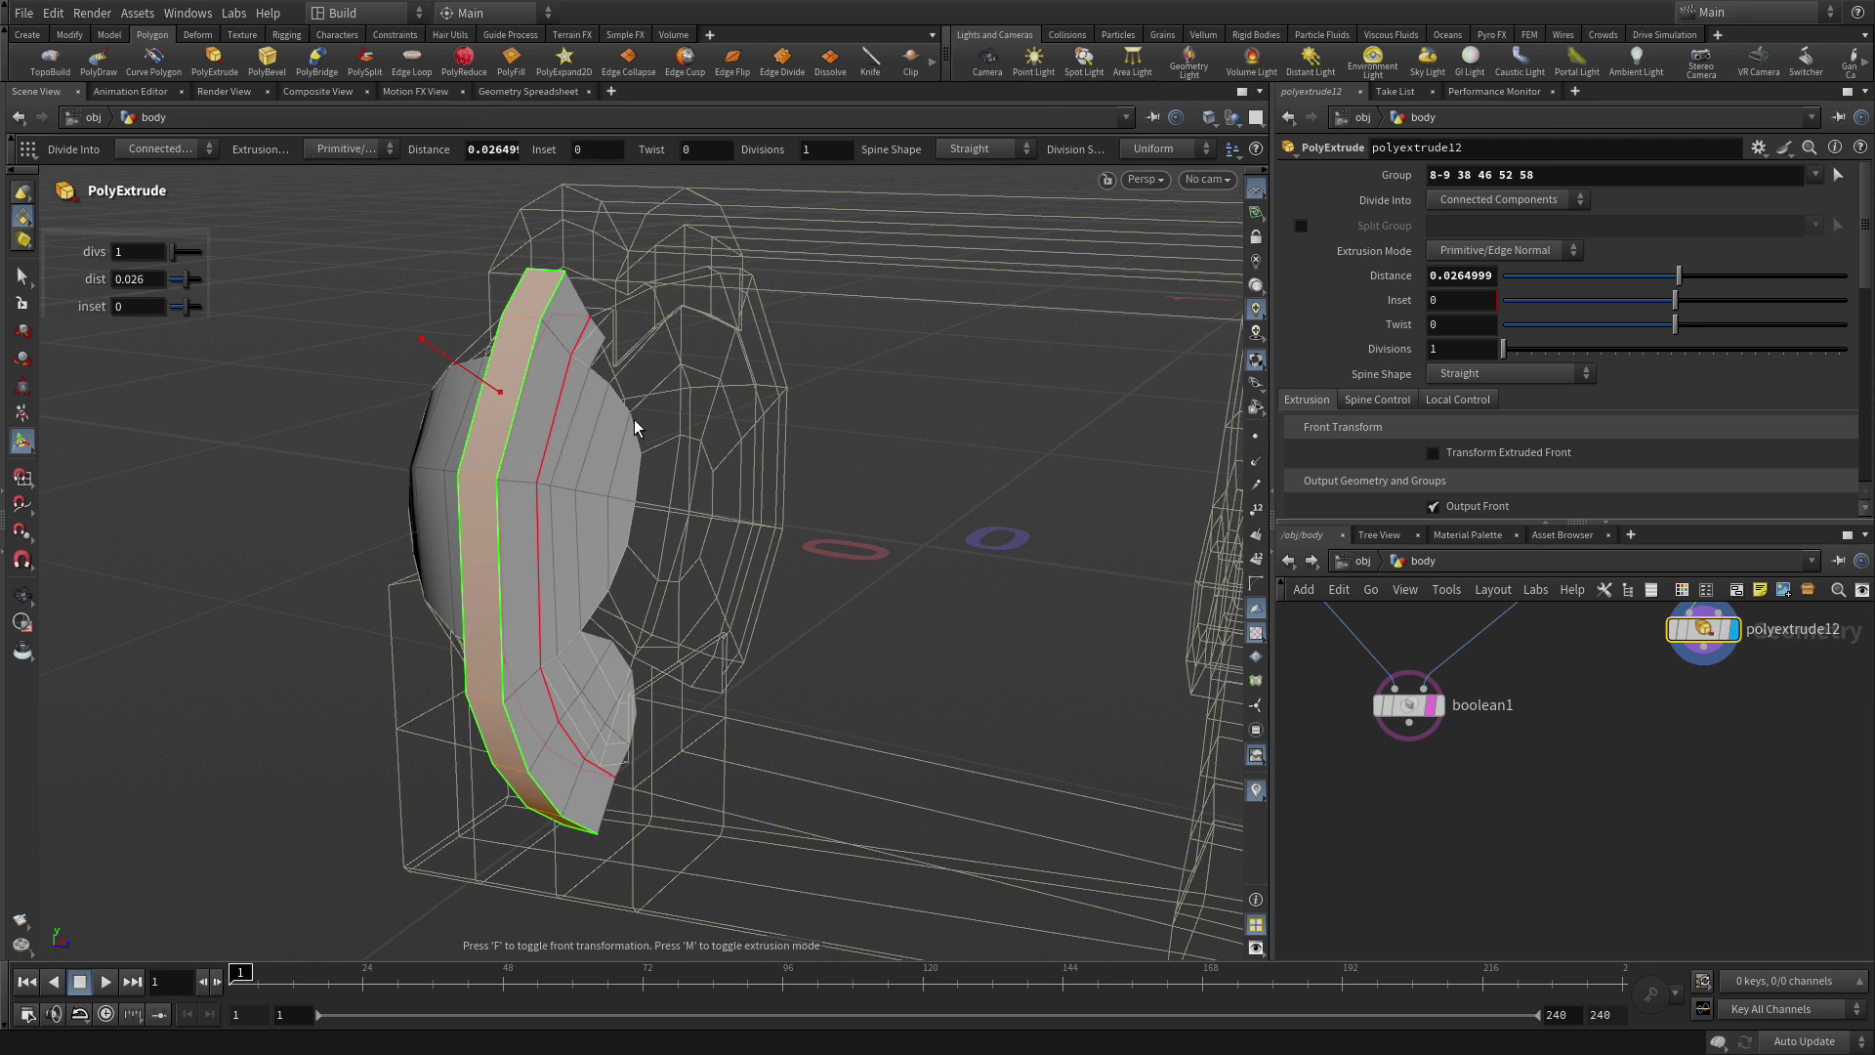
{"action": "key", "text": "Escape"}
{"action": "left_click_drag", "start_coordinate": [695, 477], "coordinate": [531, 473]}
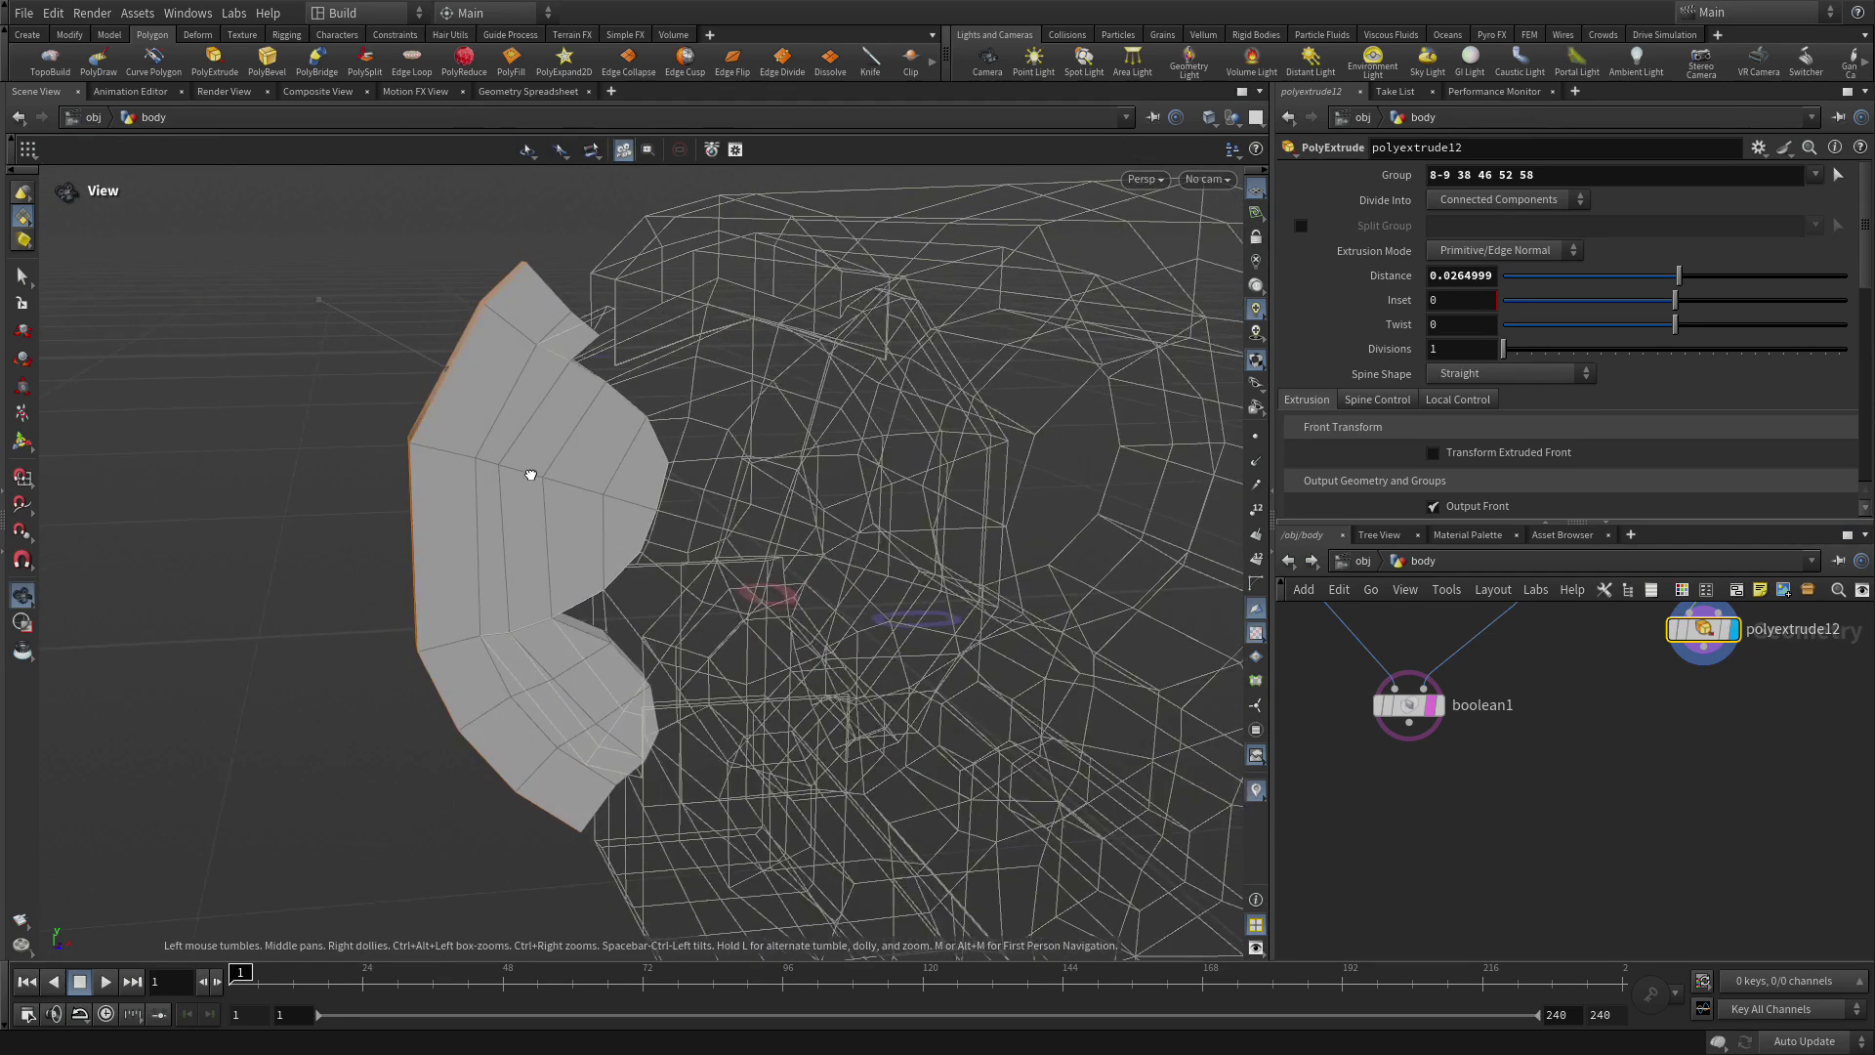
{"action": "key", "text": "Return"}
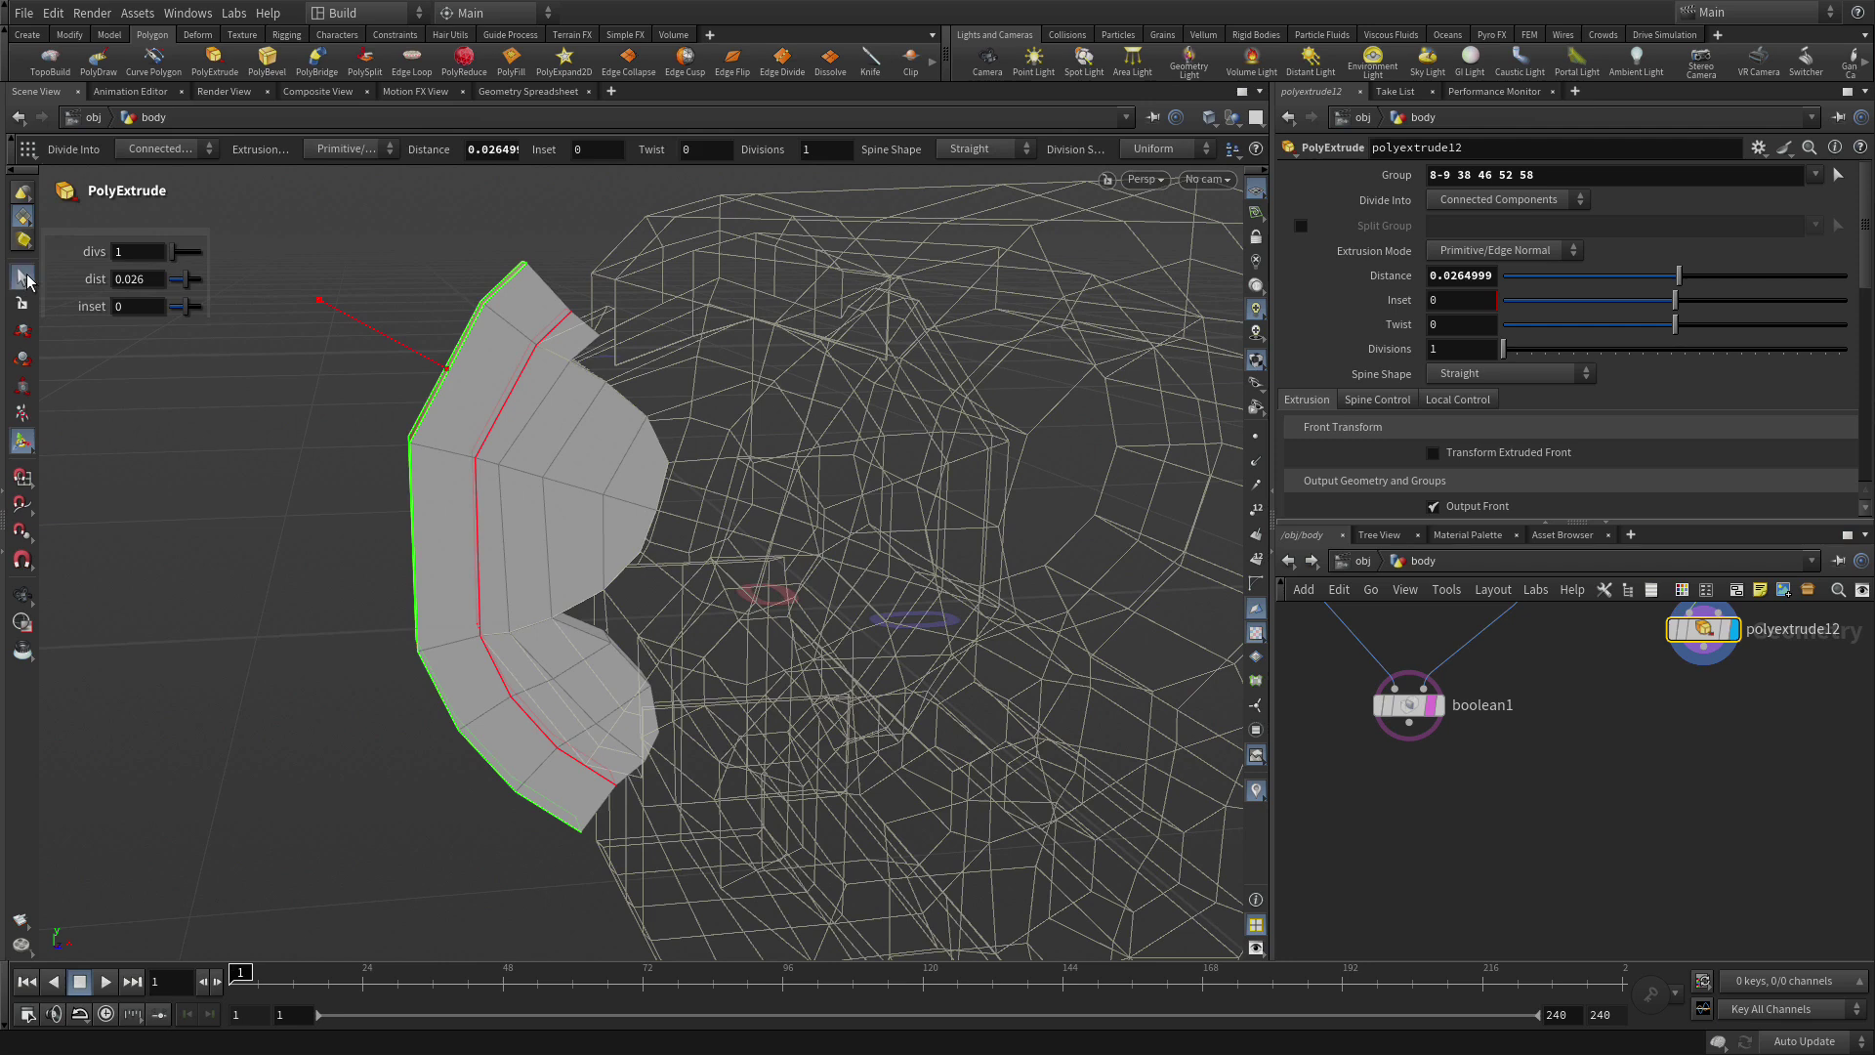
In Front view, select the gate's large patch of front faces and delete them.
{"action": "left_click", "coordinate": [21, 276]}
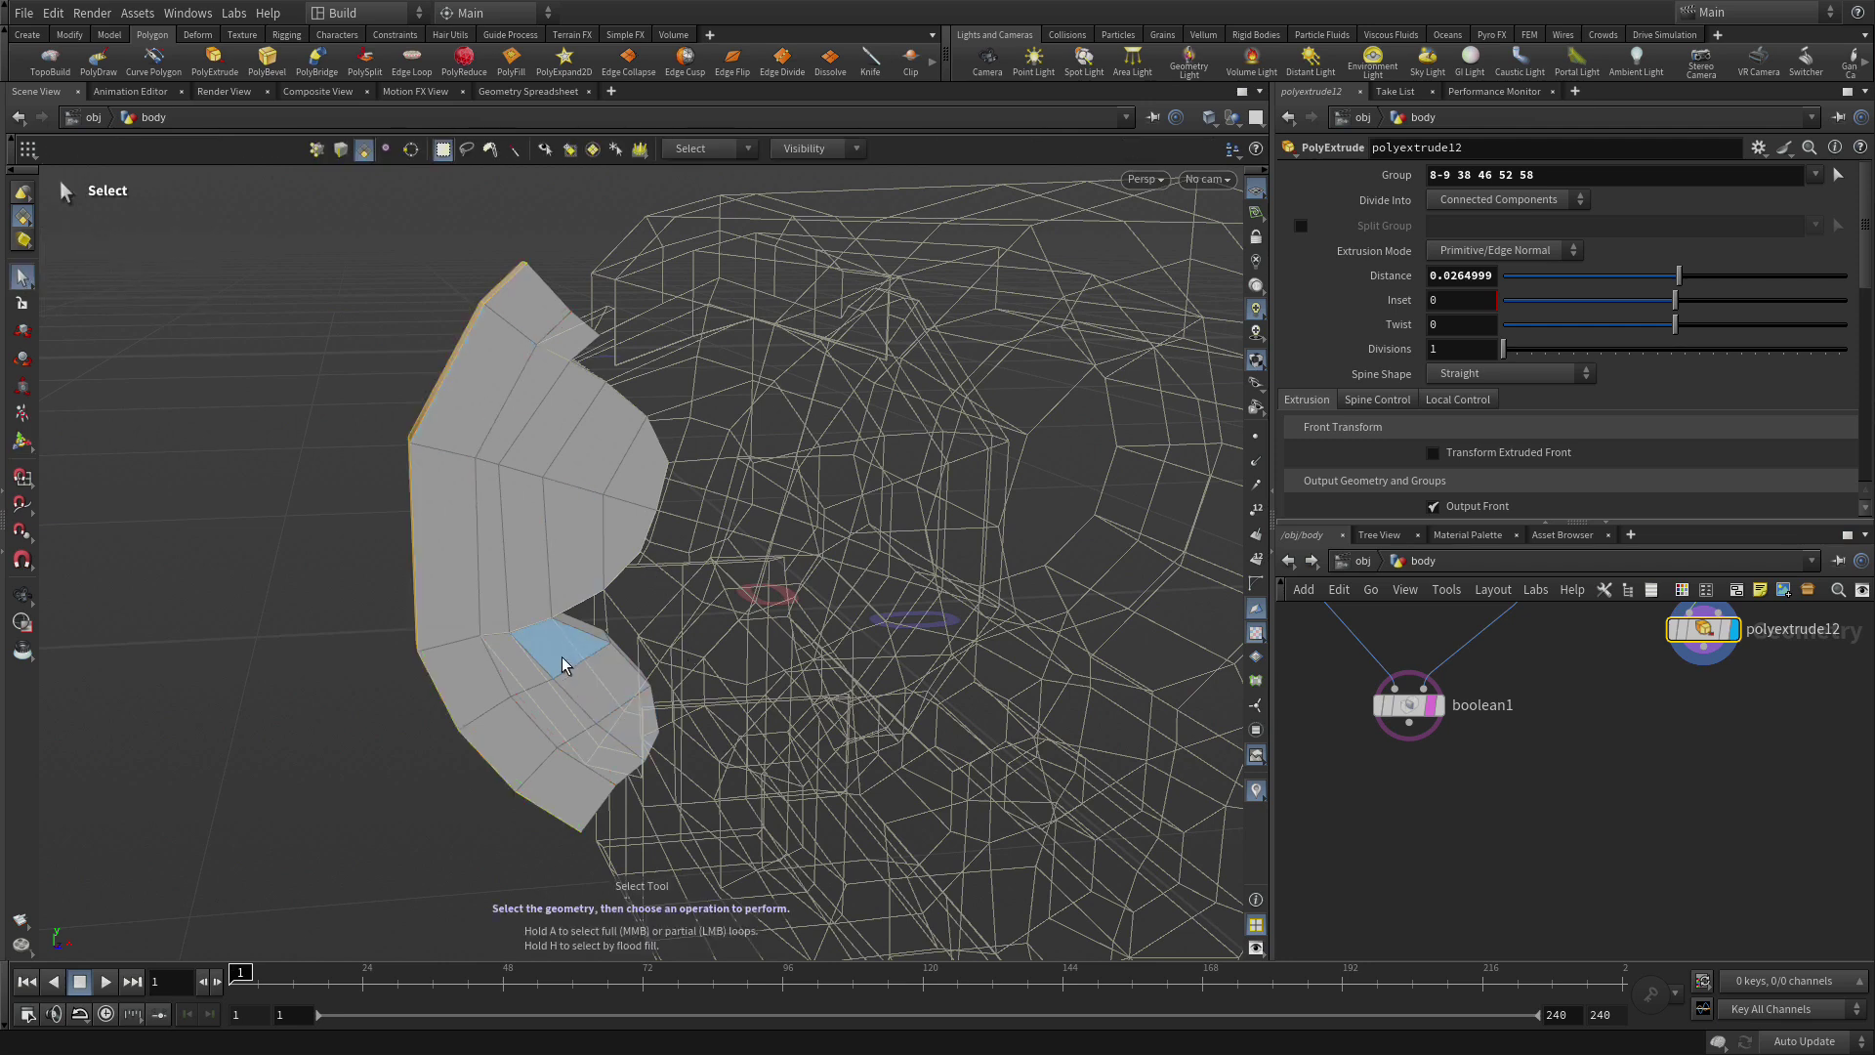
{"action": "left_click", "coordinate": [496, 532]}
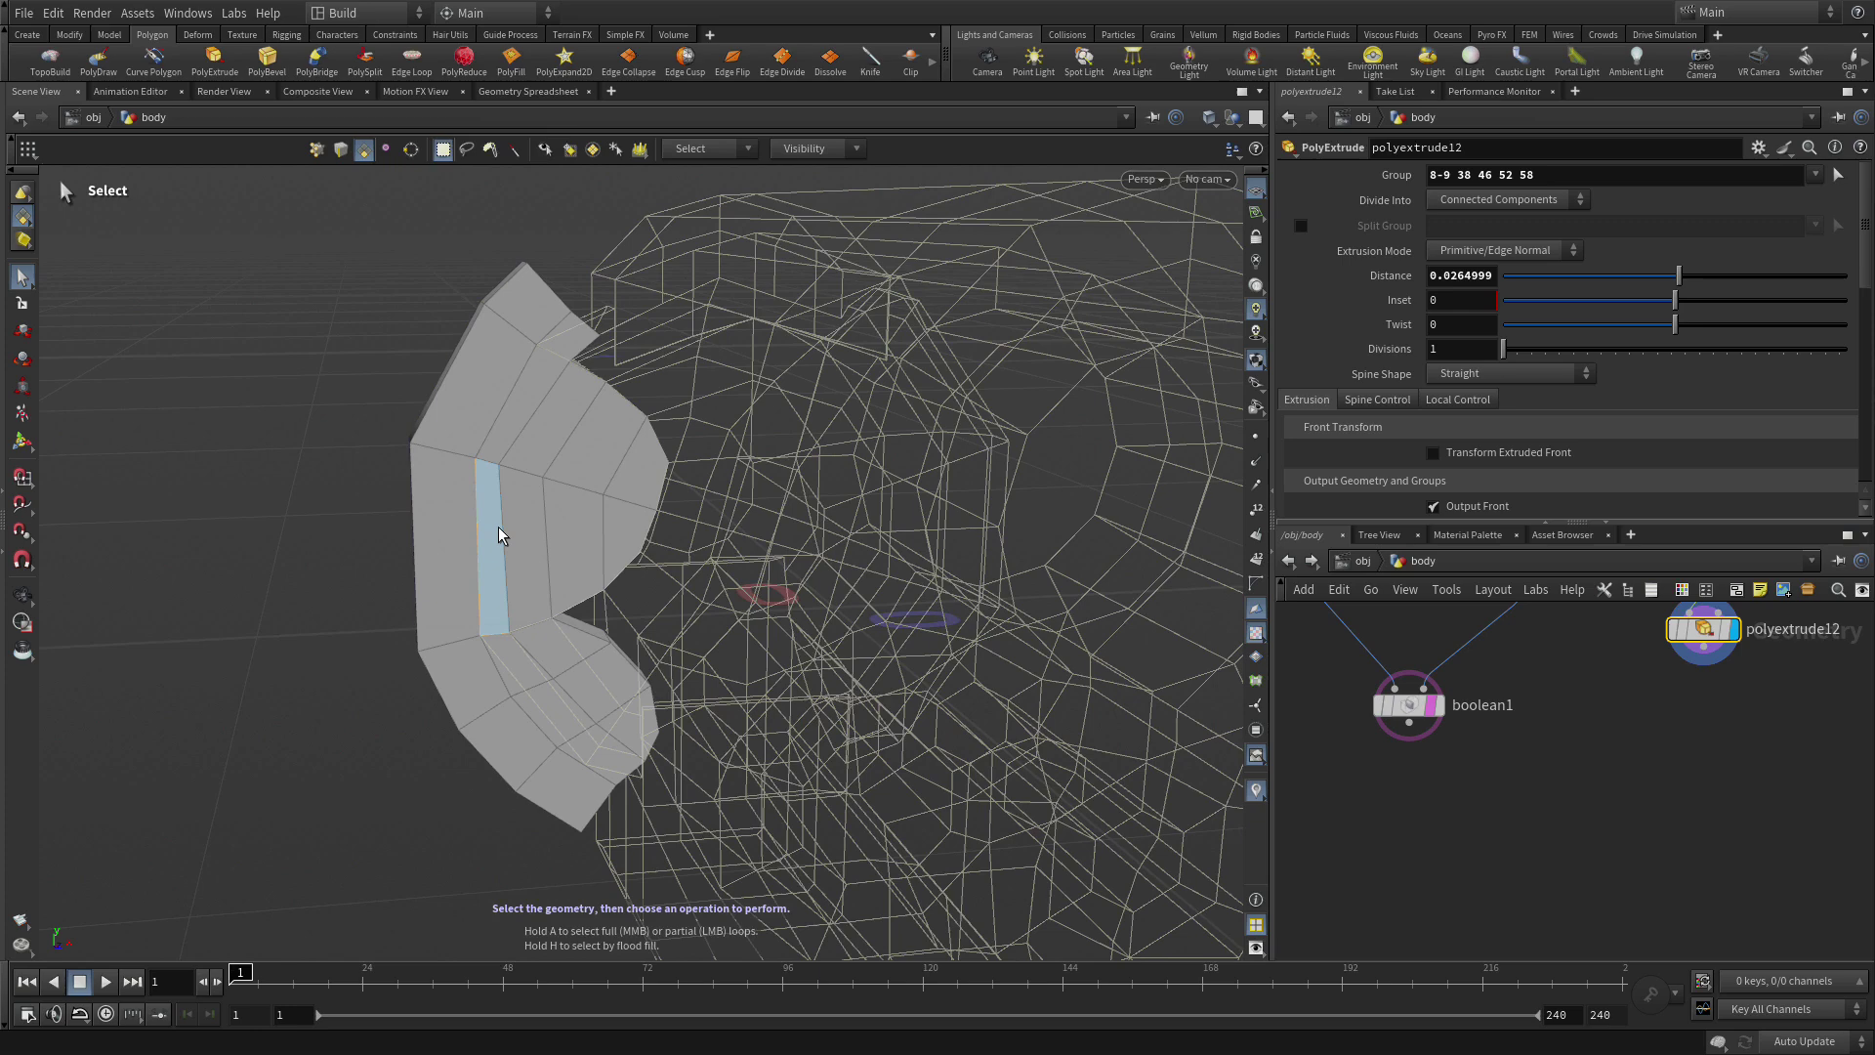
{"action": "key", "text": "space+b"}
{"action": "key", "text": "space+b"}
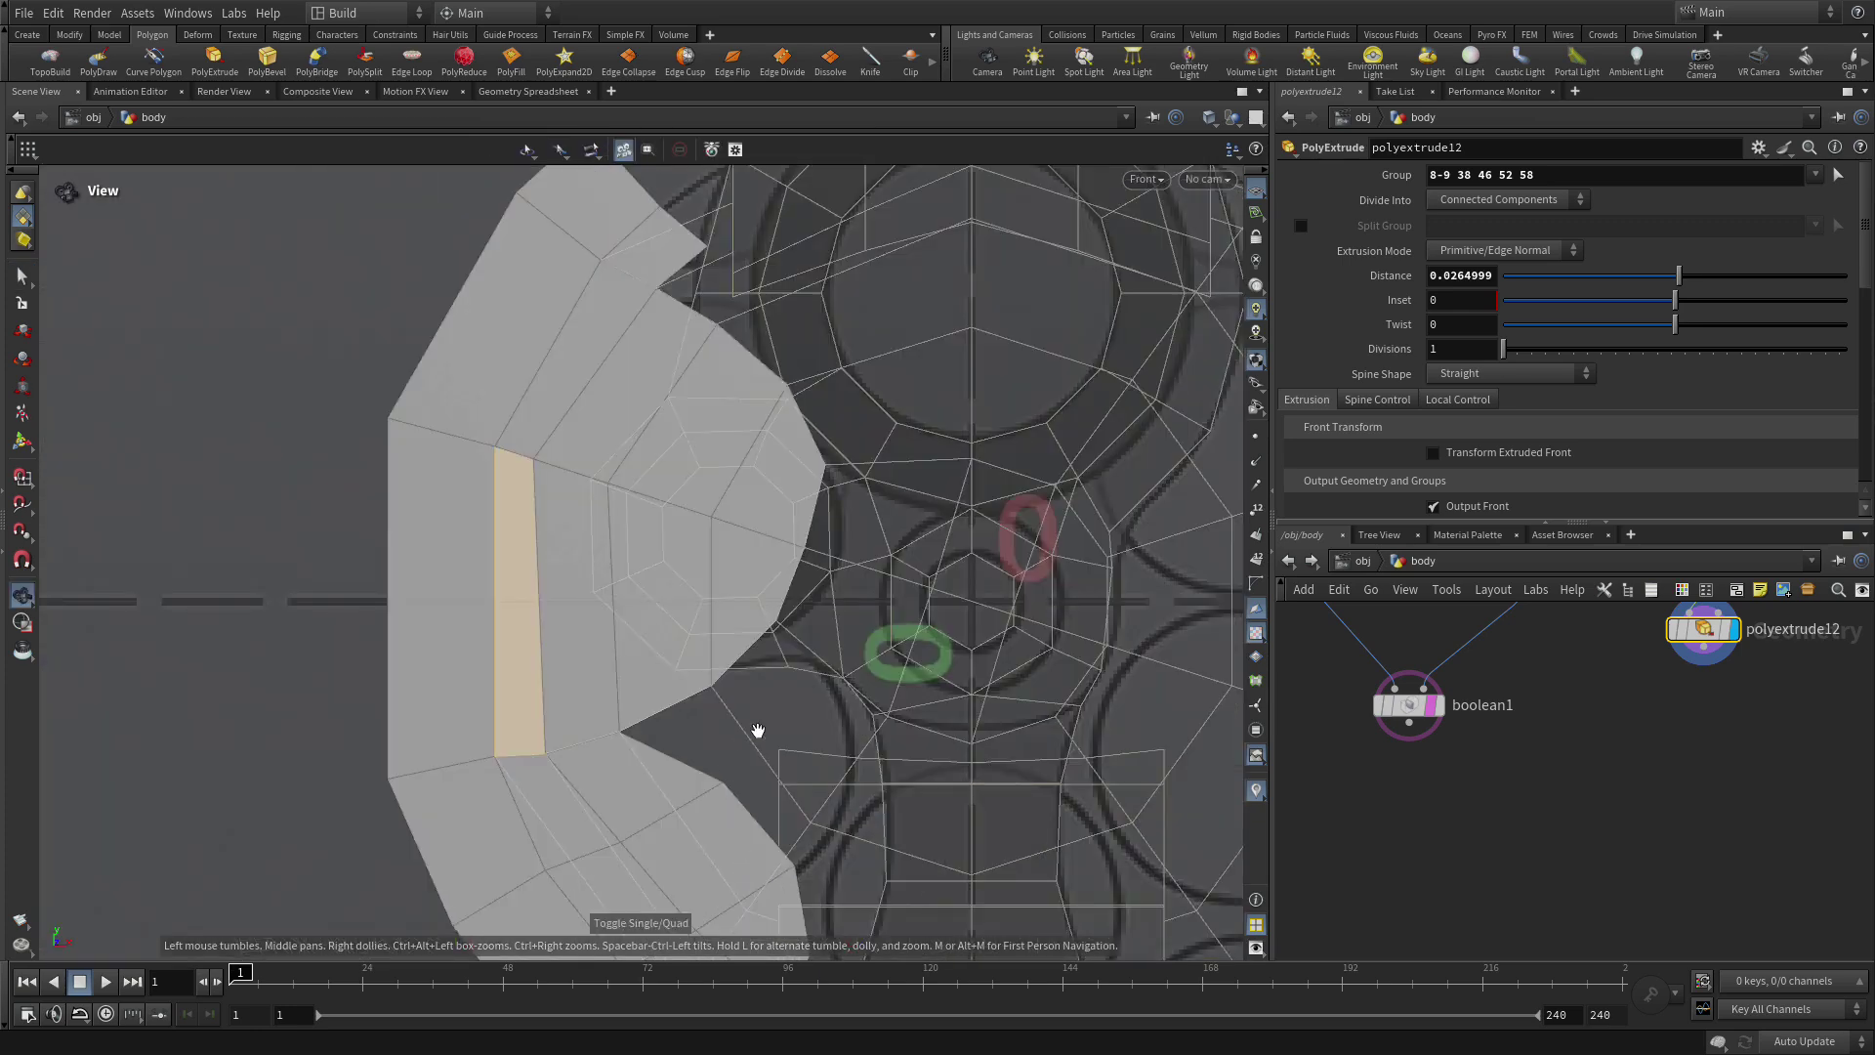
{"action": "scroll", "coordinate": [746, 735], "scroll_direction": "down", "scroll_amount": 2}
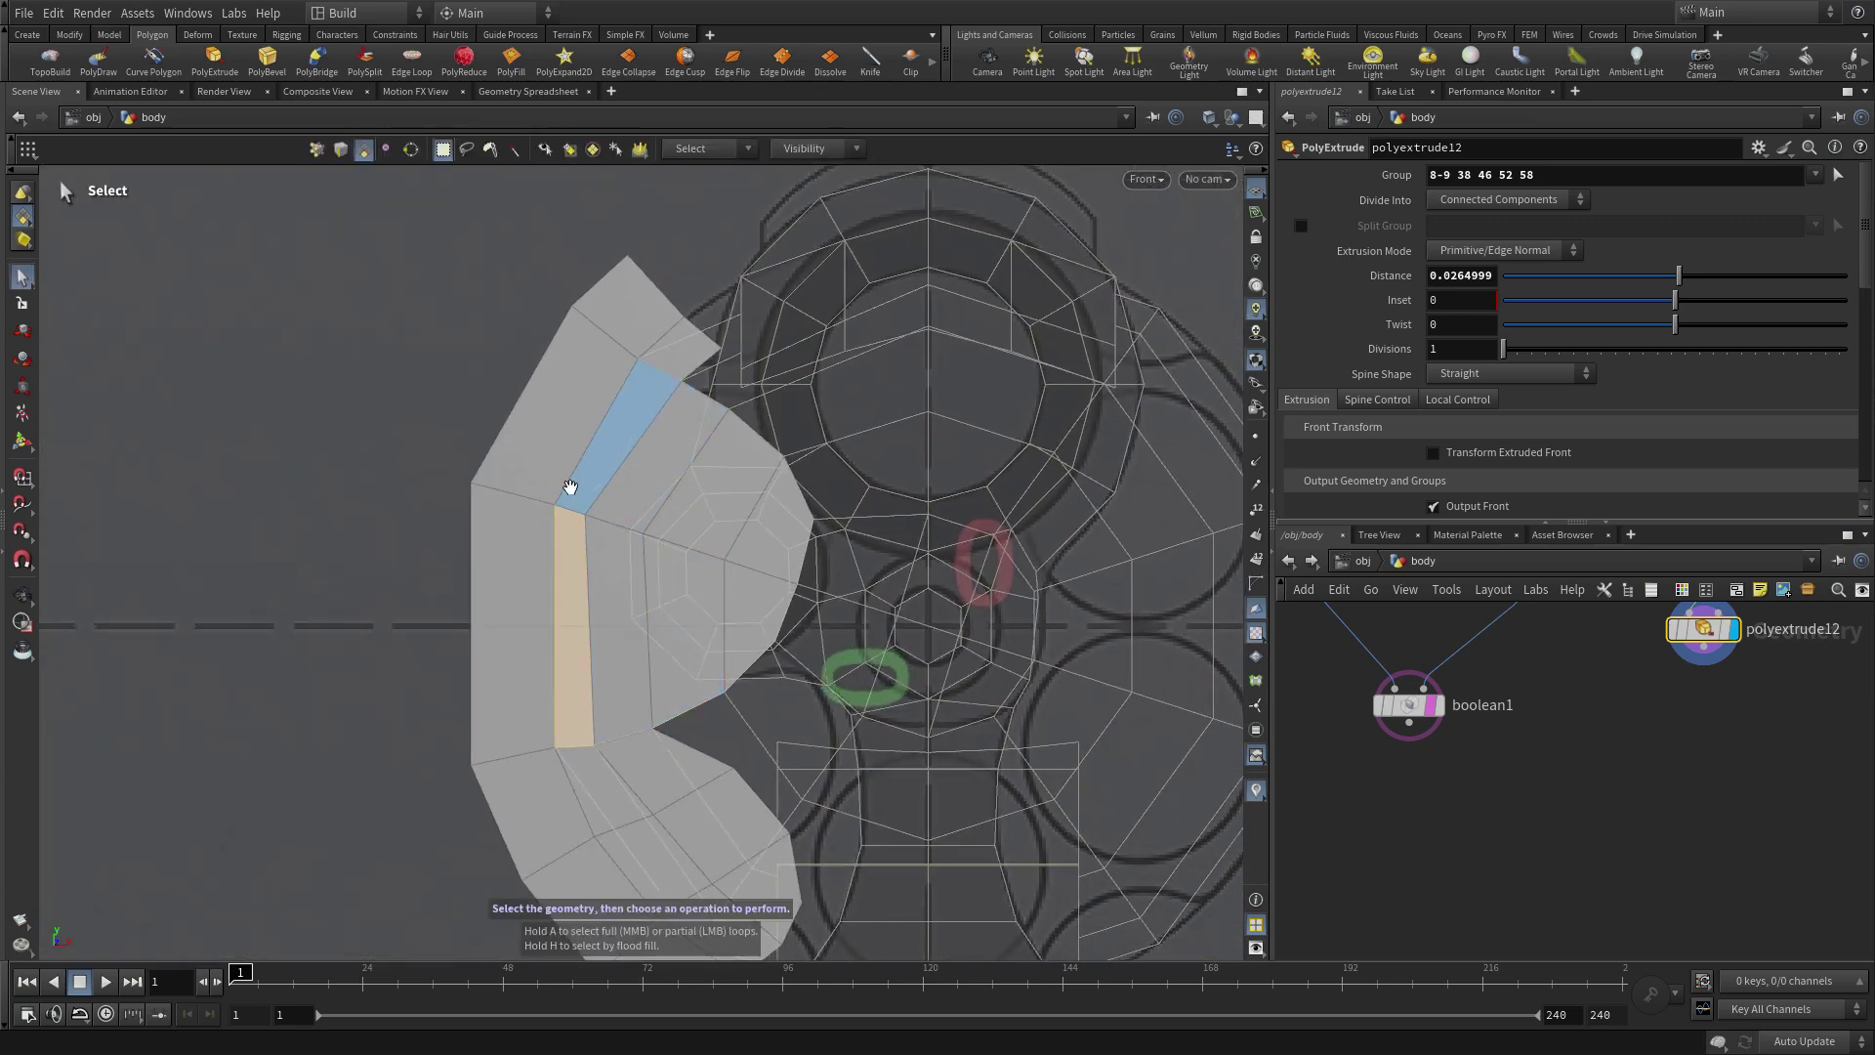
{"action": "left_click_drag", "start_coordinate": [566, 496], "coordinate": [884, 633]}
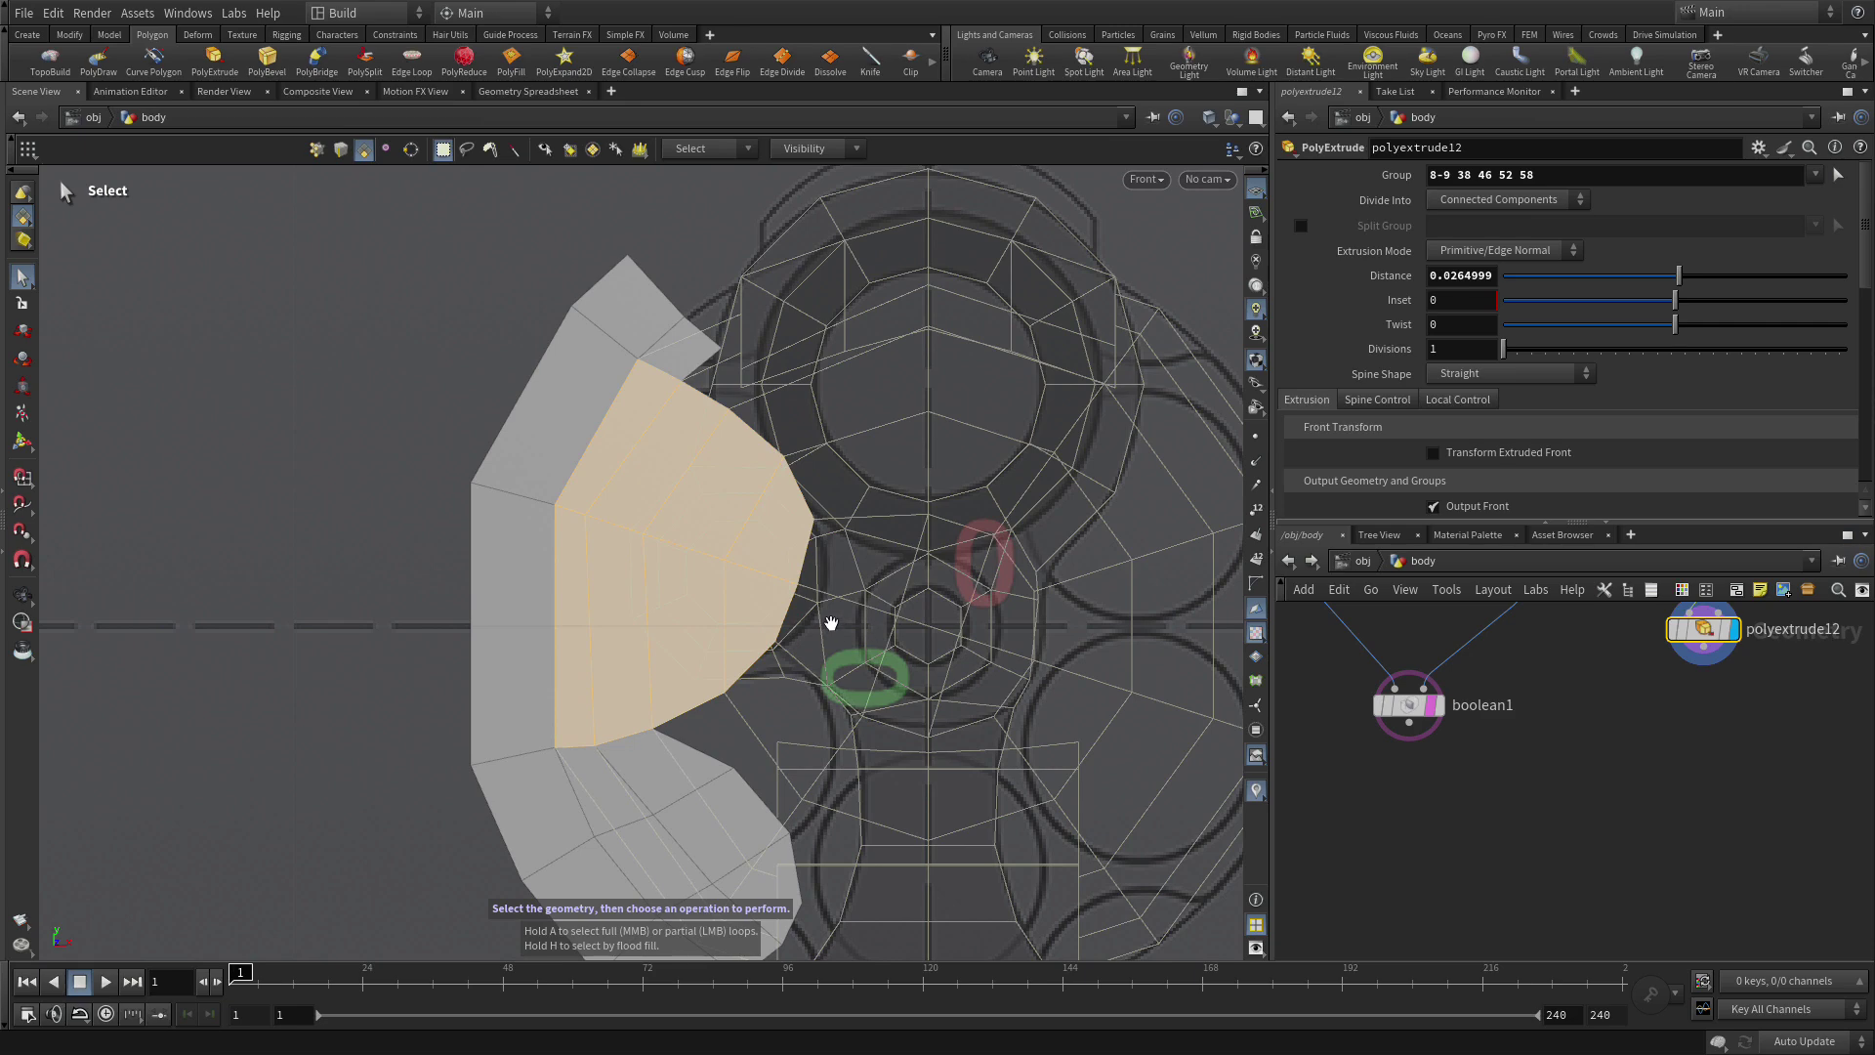
{"action": "key", "text": "Delete"}
Add the lower rows and triangle face so the Blast deletes primitives 0-32.
{"action": "key", "text": "space+b"}
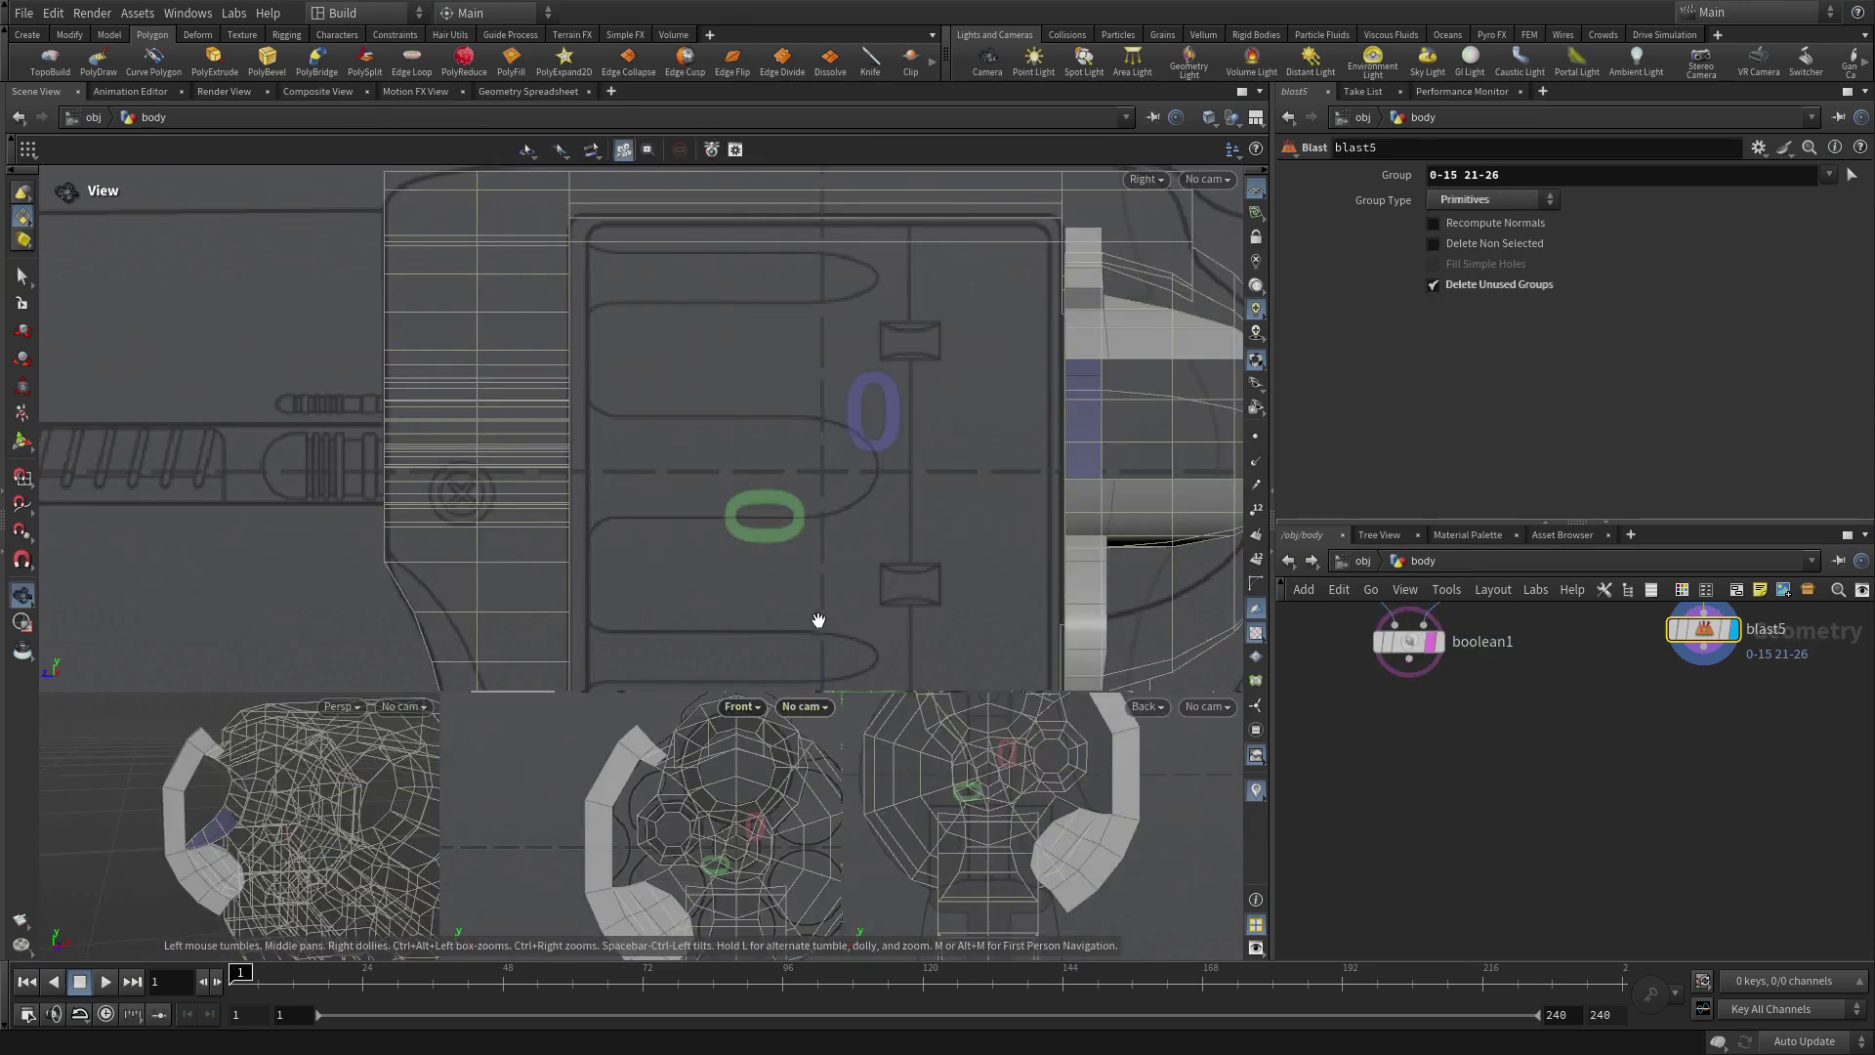
{"action": "key", "text": "space+b"}
{"action": "left_click_drag", "start_coordinate": [352, 795], "coordinate": [2, 508]}
{"action": "left_click_drag", "start_coordinate": [156, 362], "coordinate": [186, 314]}
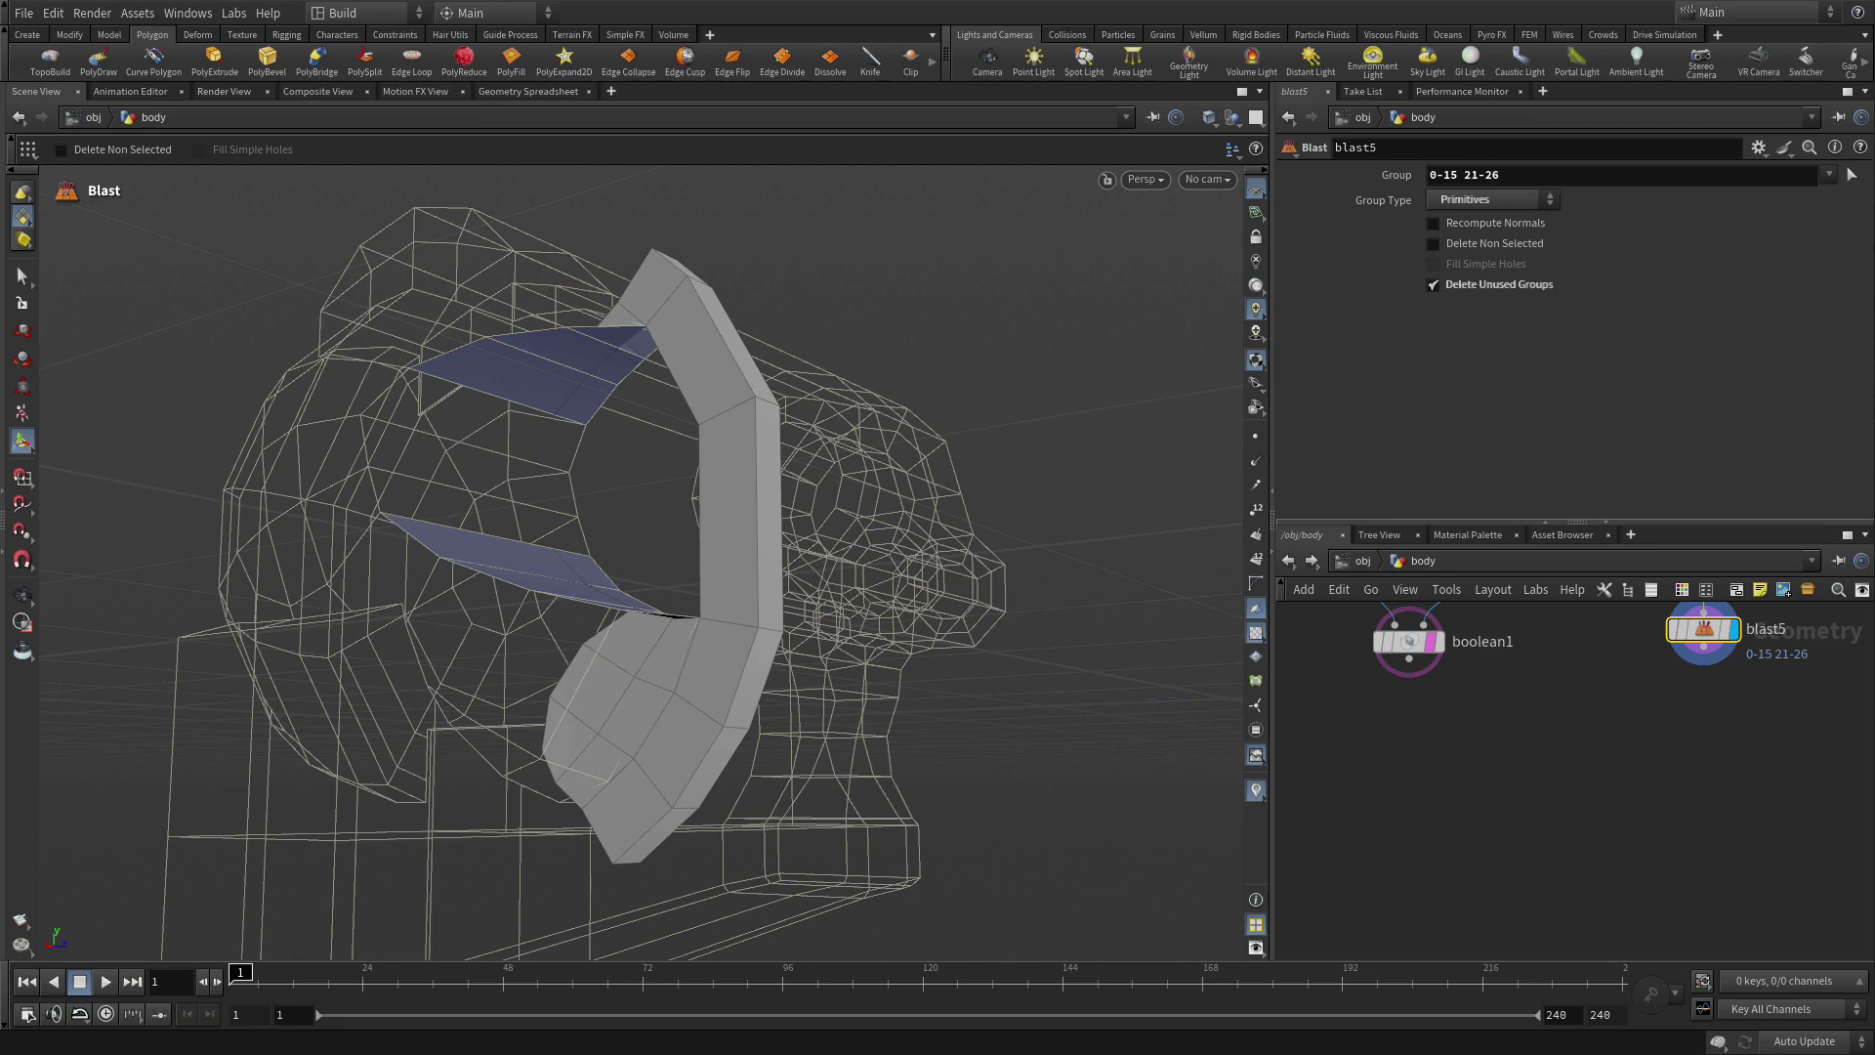
{"action": "left_click", "coordinate": [1854, 176]}
{"action": "left_click_drag", "start_coordinate": [578, 406], "coordinate": [861, 489], "text": "alt"}
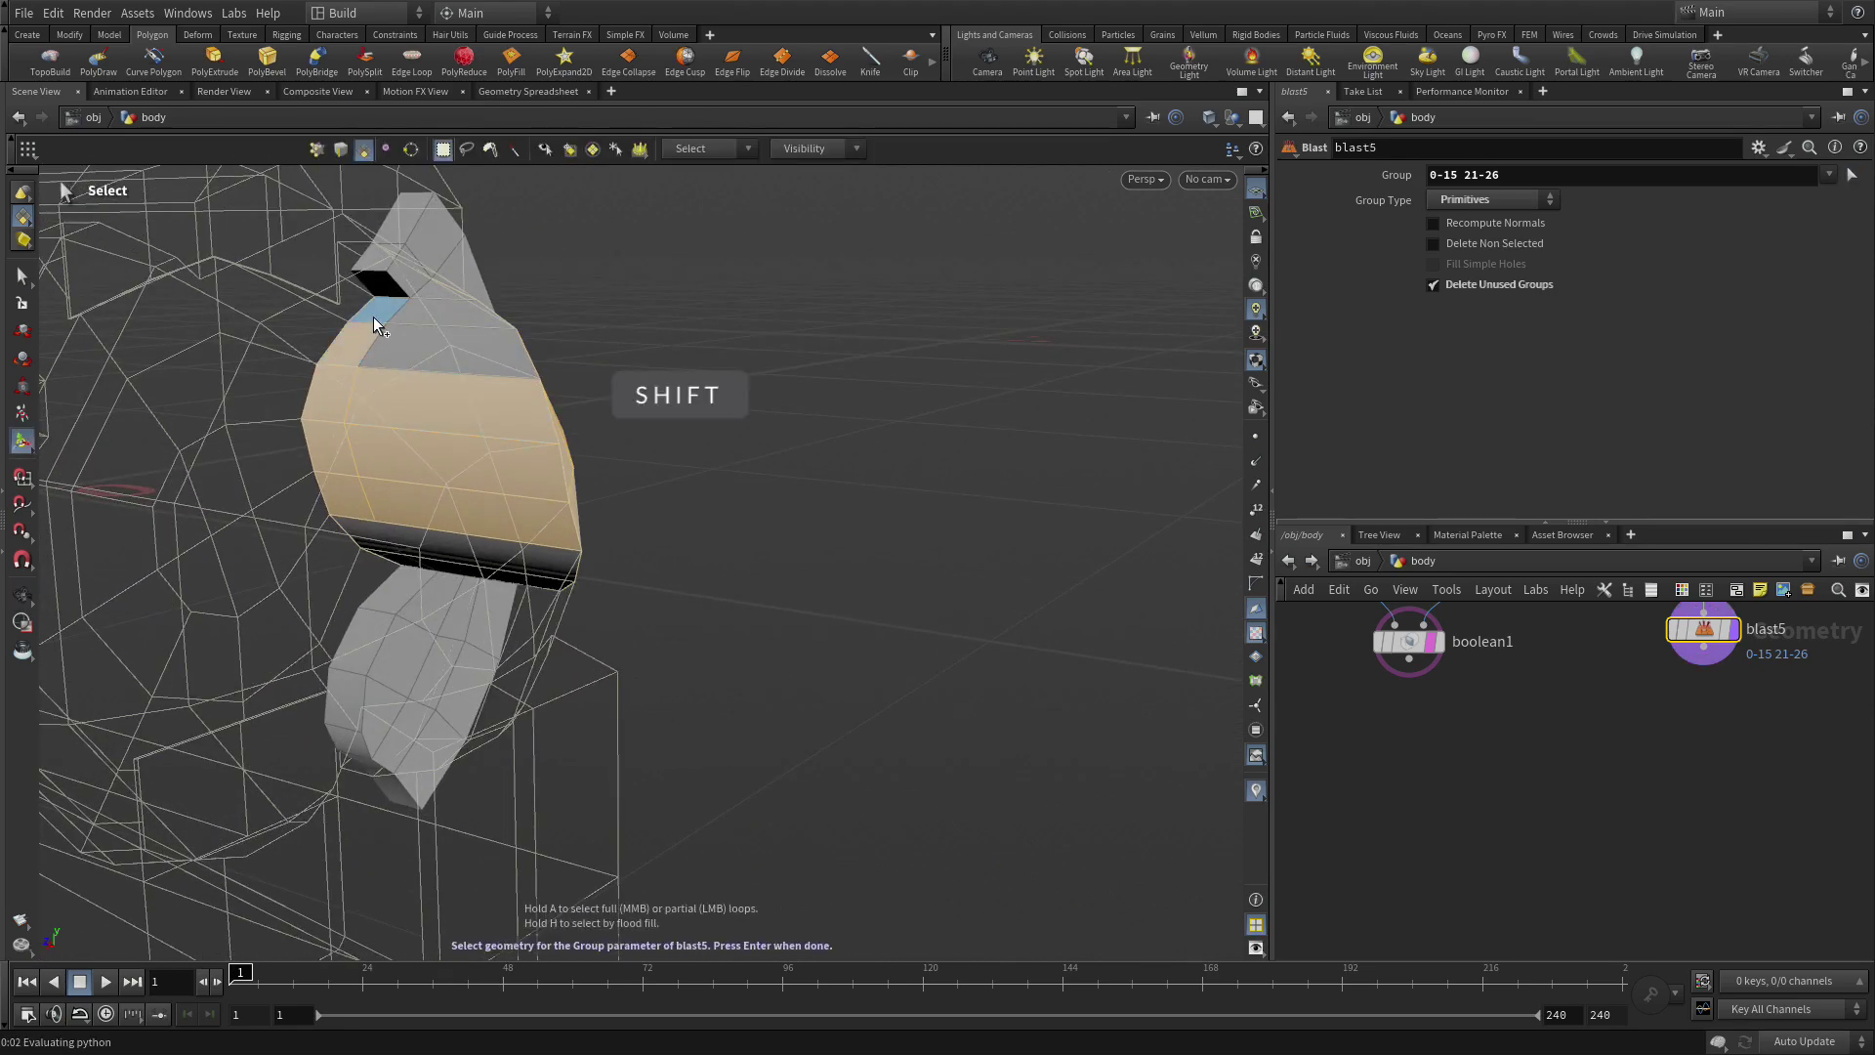
{"action": "left_click_drag", "start_coordinate": [482, 343], "coordinate": [451, 298], "text": "alt"}
{"action": "left_click_drag", "start_coordinate": [459, 576], "coordinate": [490, 410], "text": "alt"}
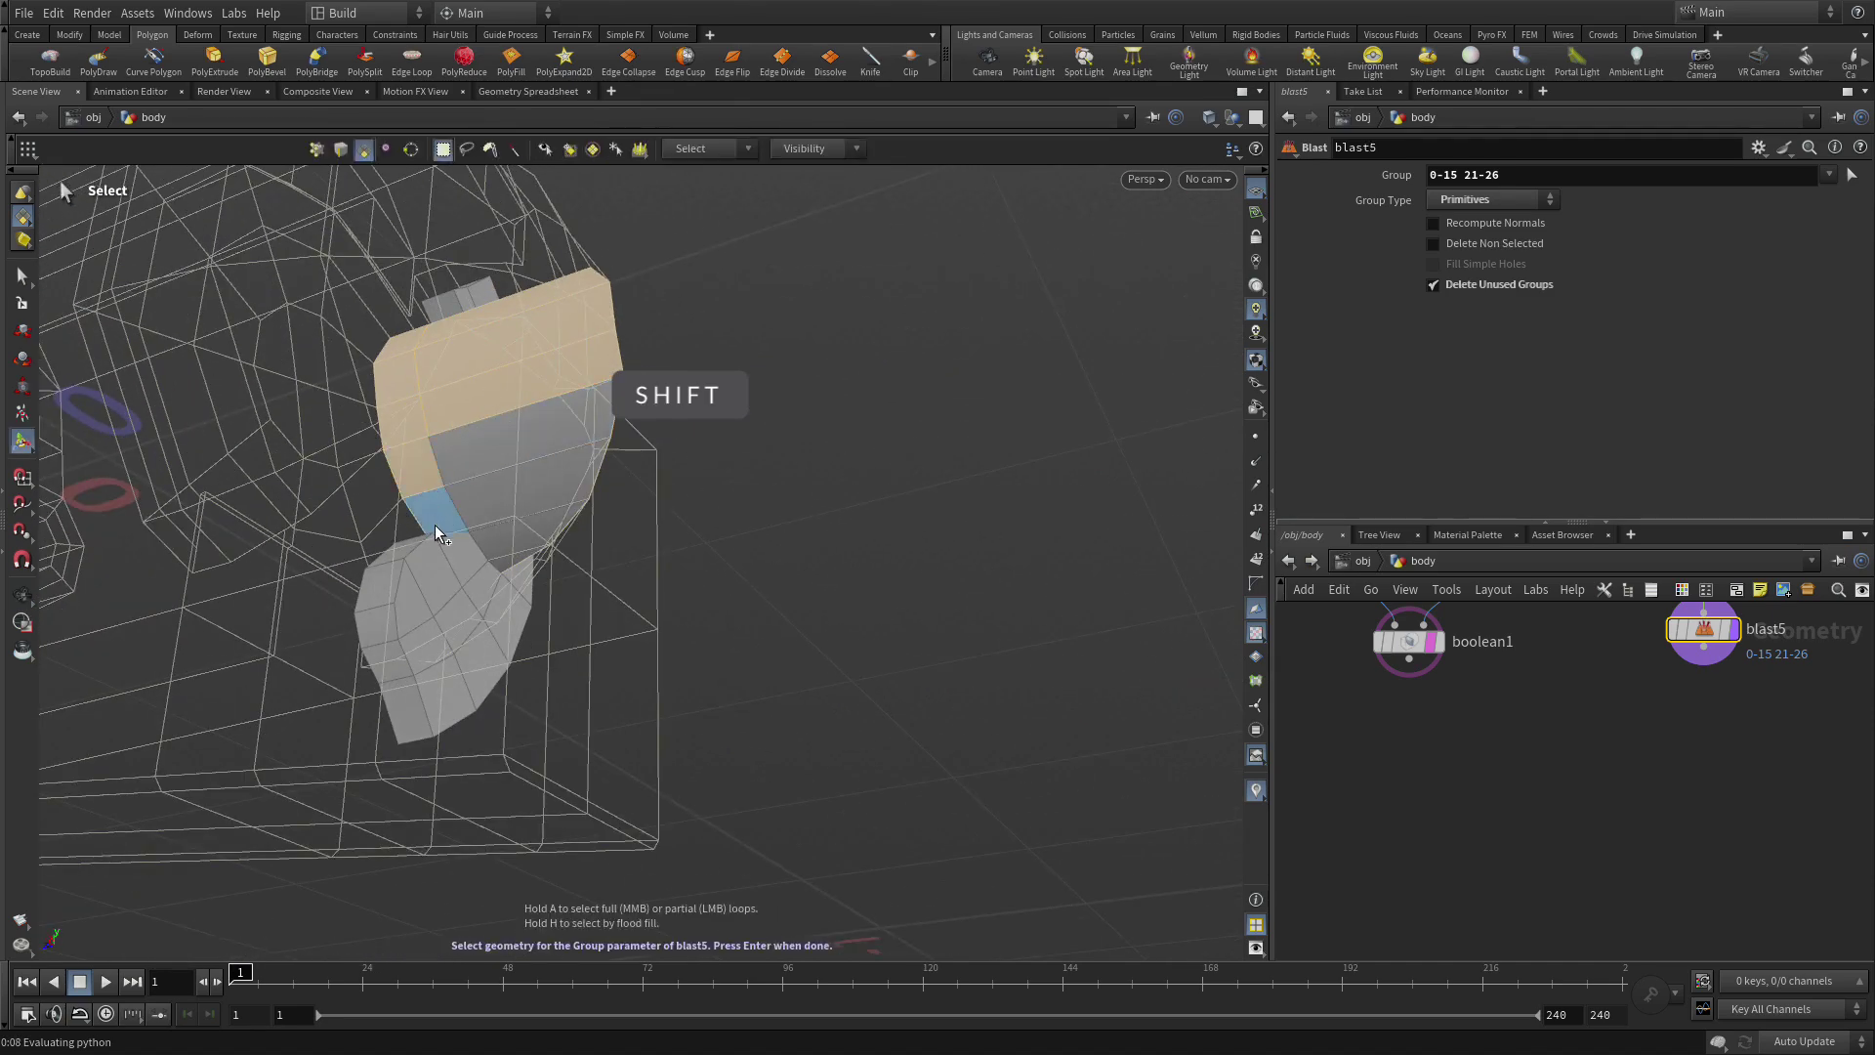
{"action": "left_click", "coordinate": [492, 454], "text": "shift"}
{"action": "left_click", "coordinate": [495, 507], "text": "shift"}
{"action": "left_click_drag", "start_coordinate": [586, 617], "coordinate": [523, 578], "text": "alt"}
{"action": "left_click", "coordinate": [523, 584], "text": "shift"}
{"action": "left_click_drag", "start_coordinate": [659, 411], "coordinate": [560, 553], "text": "alt"}
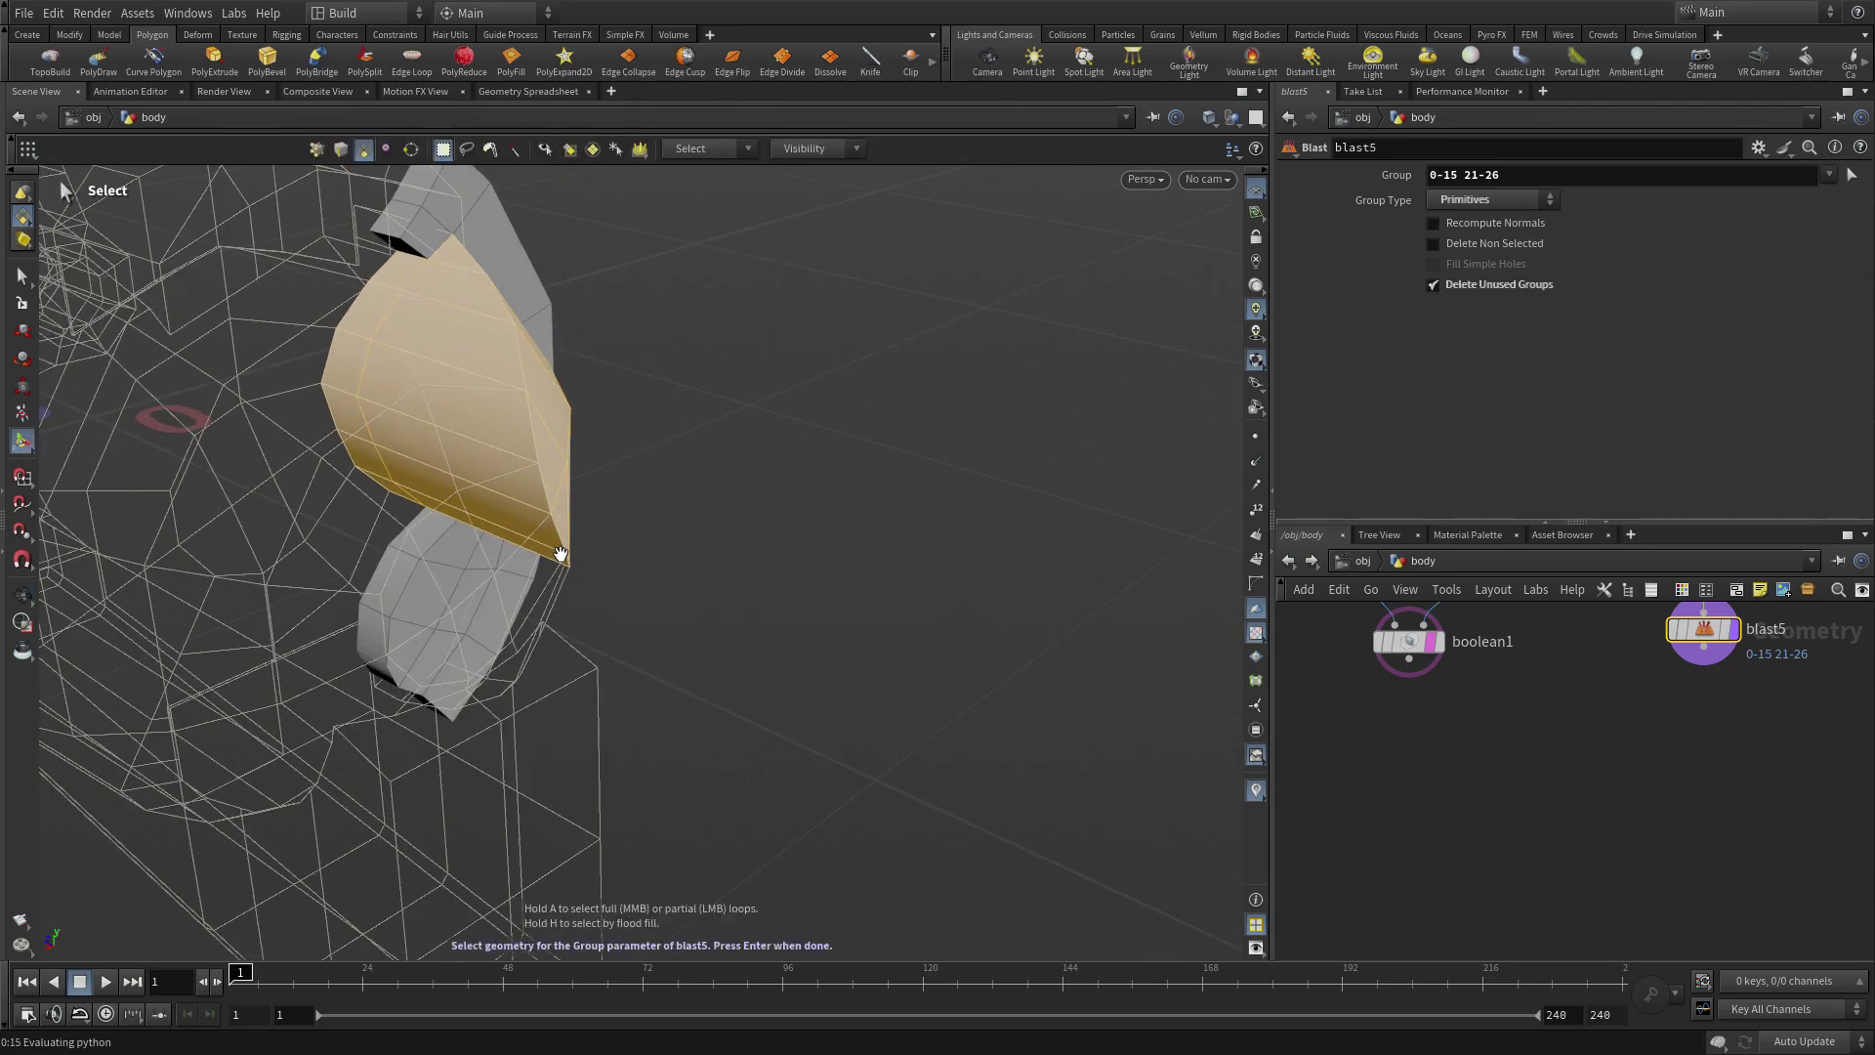
{"action": "key", "text": "Return"}
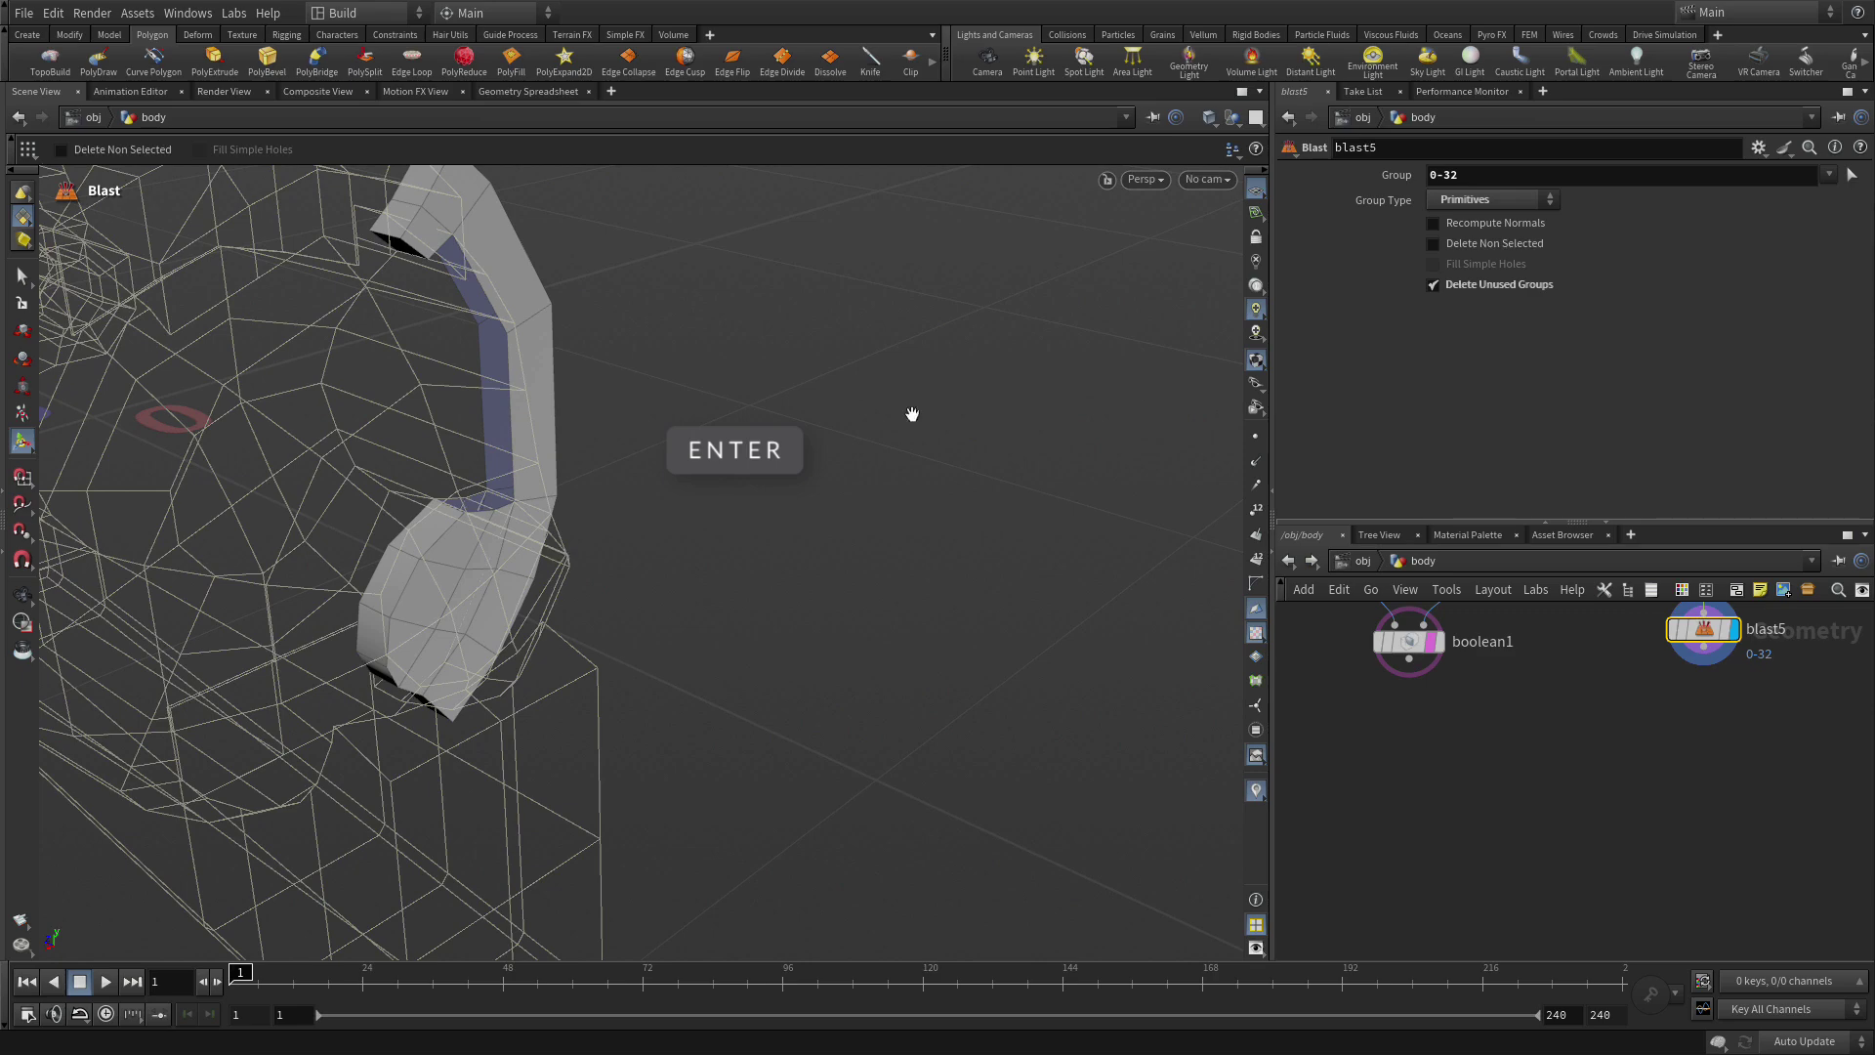
Turn off boolean1's template flag to hide the body reference.
{"action": "key", "text": "Escape"}
{"action": "left_click_drag", "start_coordinate": [541, 512], "coordinate": [564, 418]}
{"action": "middle_click_drag", "start_coordinate": [564, 418], "coordinate": [921, 519], "text": "alt"}
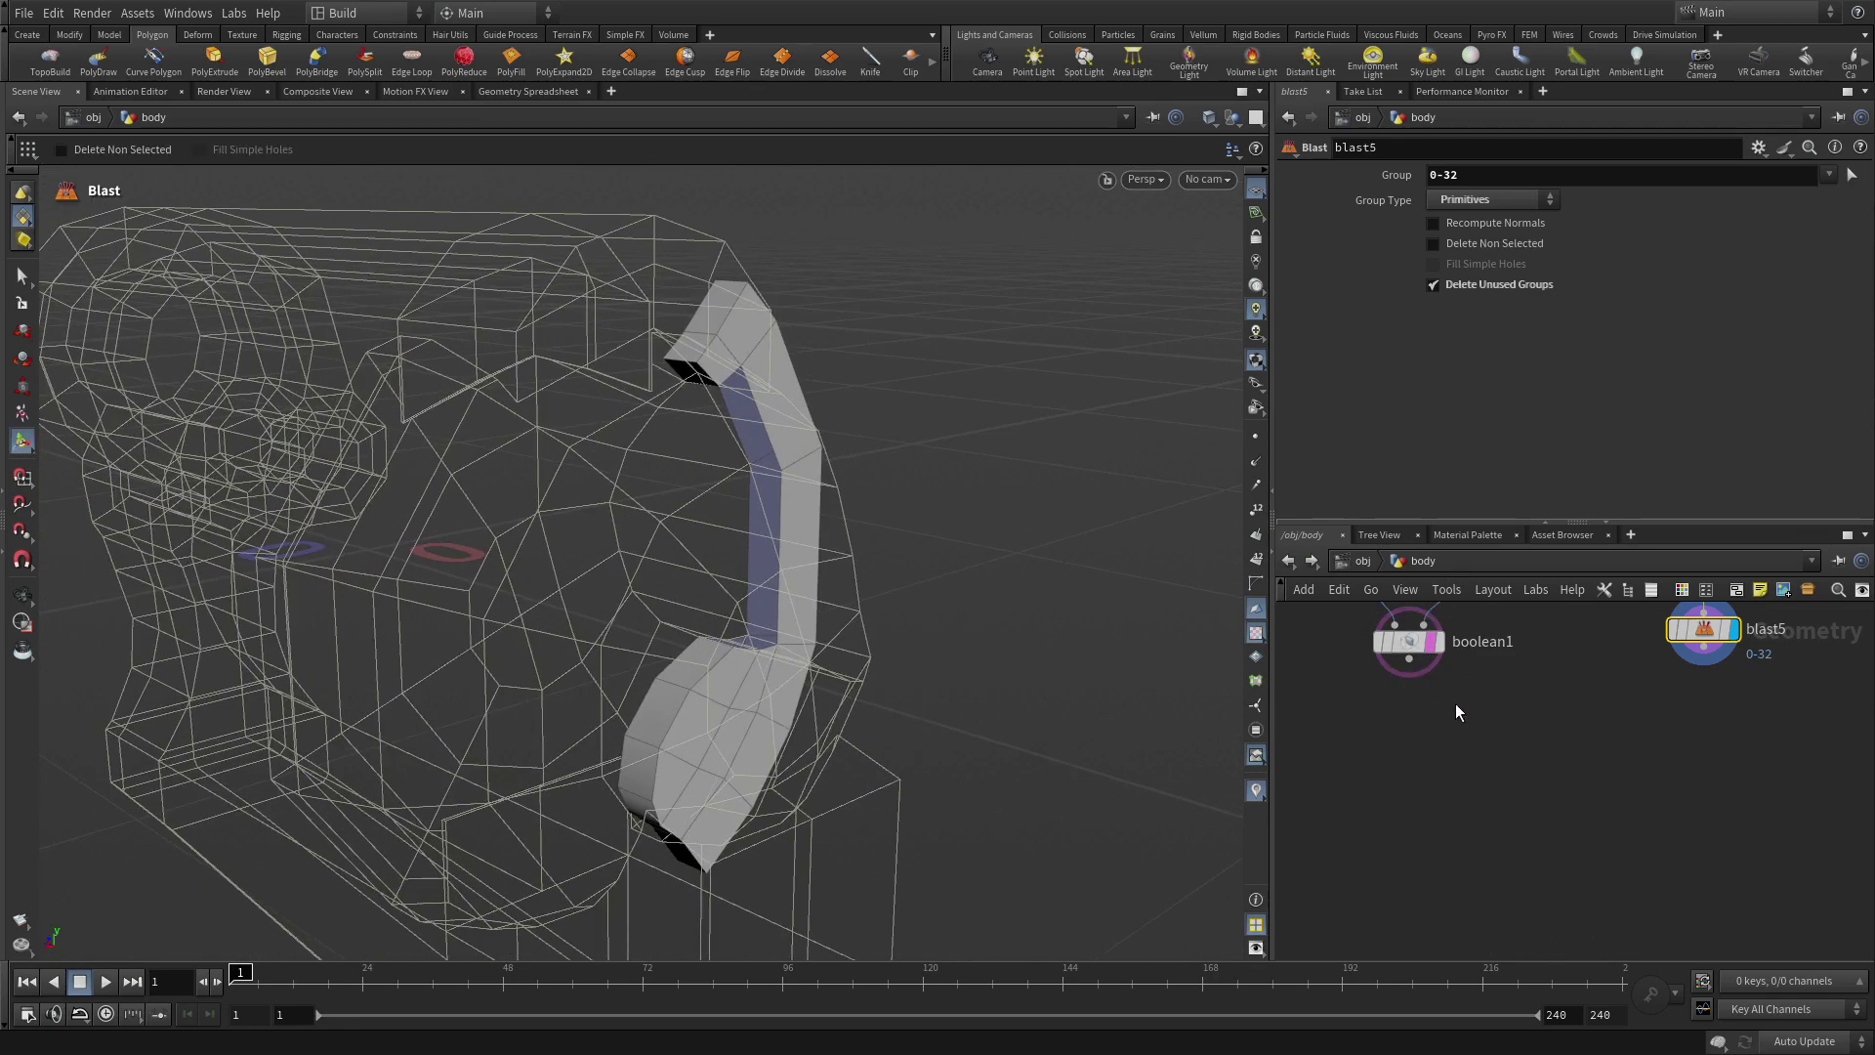
{"action": "left_click", "coordinate": [1436, 642]}
{"action": "key", "text": "Escape"}
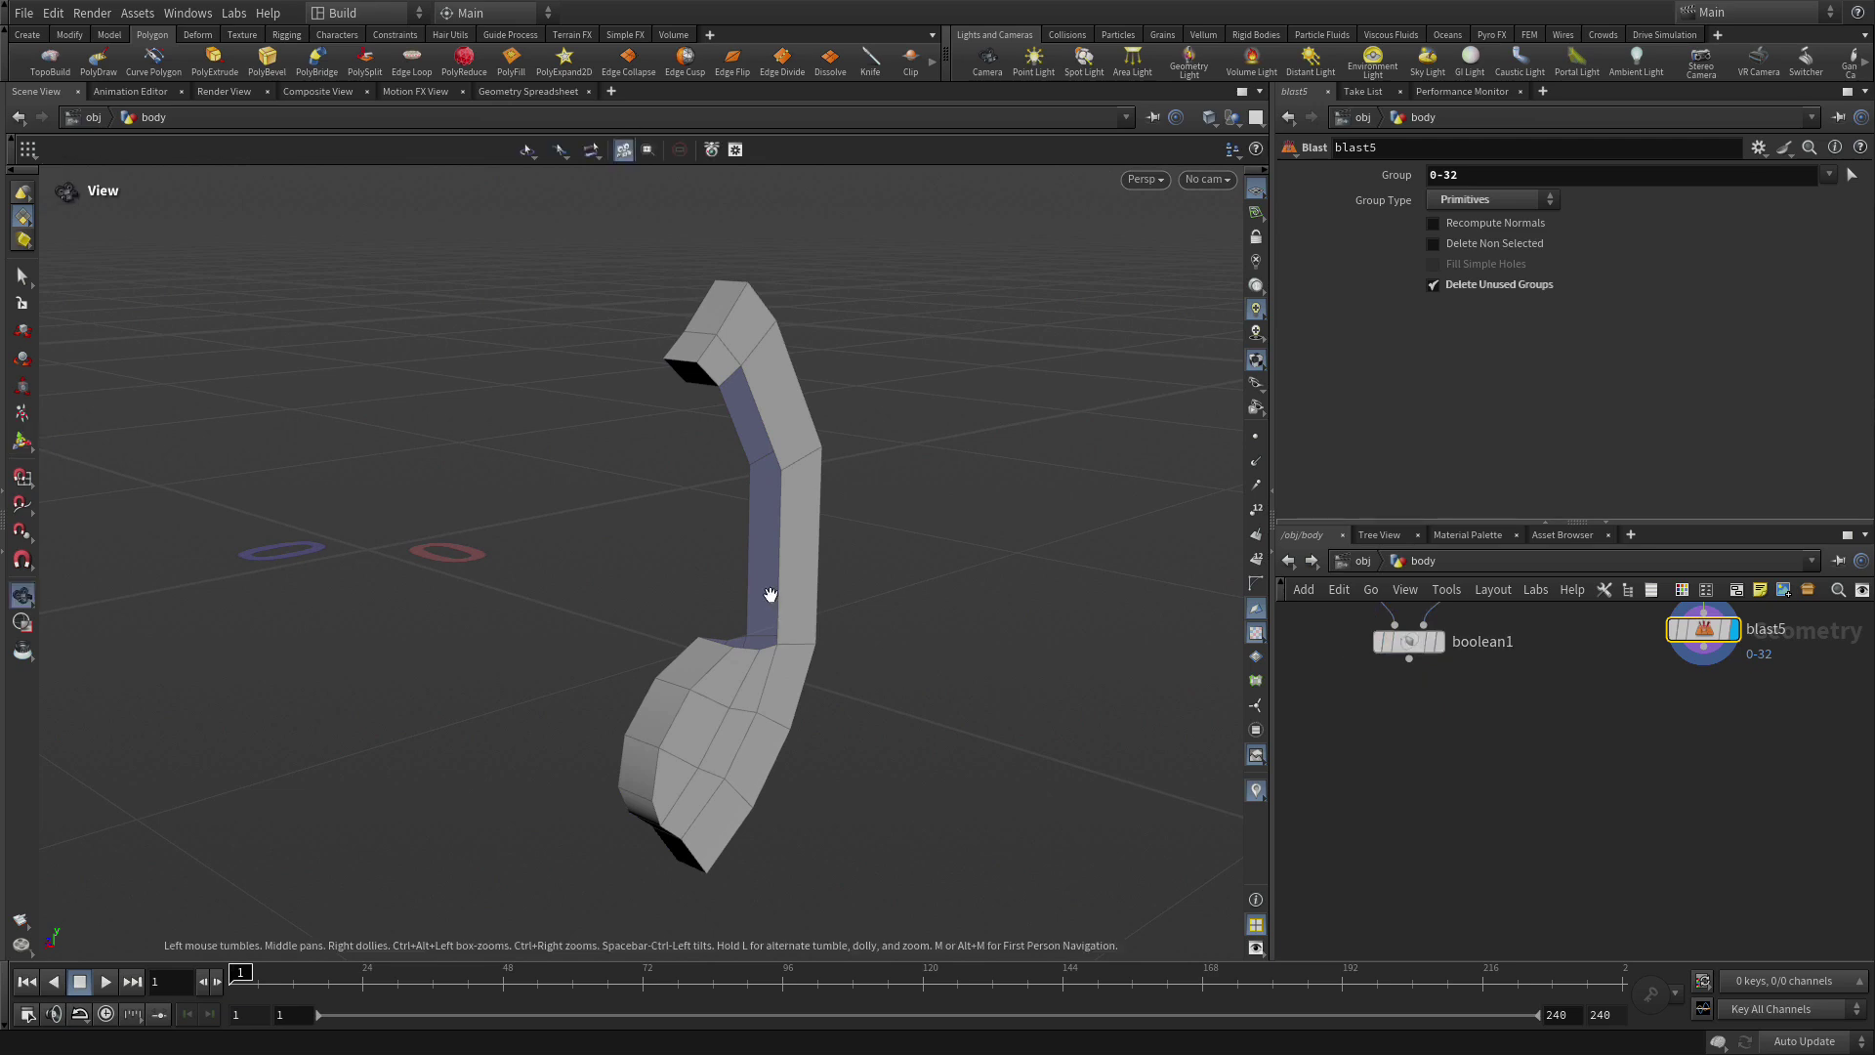
{"action": "left_click_drag", "start_coordinate": [764, 652], "coordinate": [781, 580]}
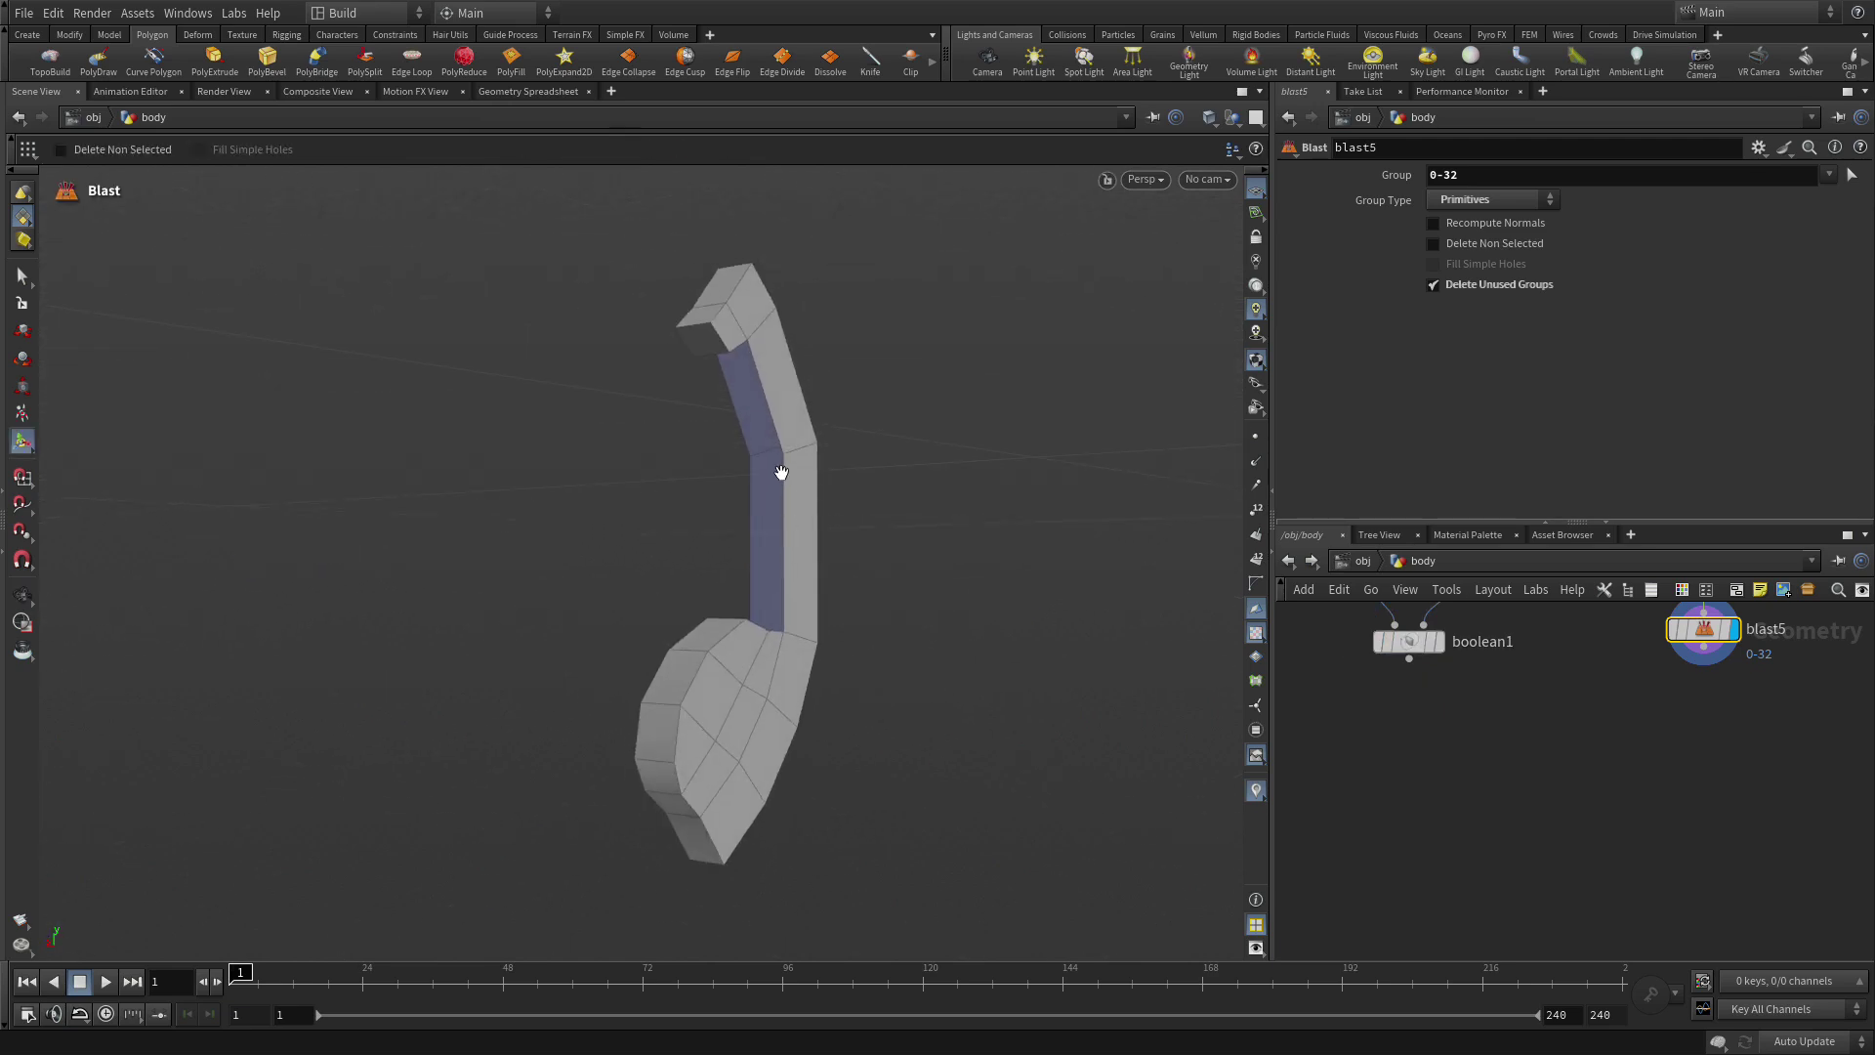
Cap the band's open boundary with a PolyFill Quadrilateral Grid, smooth 50, tangent strength 0.4.
{"action": "key", "text": "3"}
{"action": "double_click", "coordinate": [774, 431]}
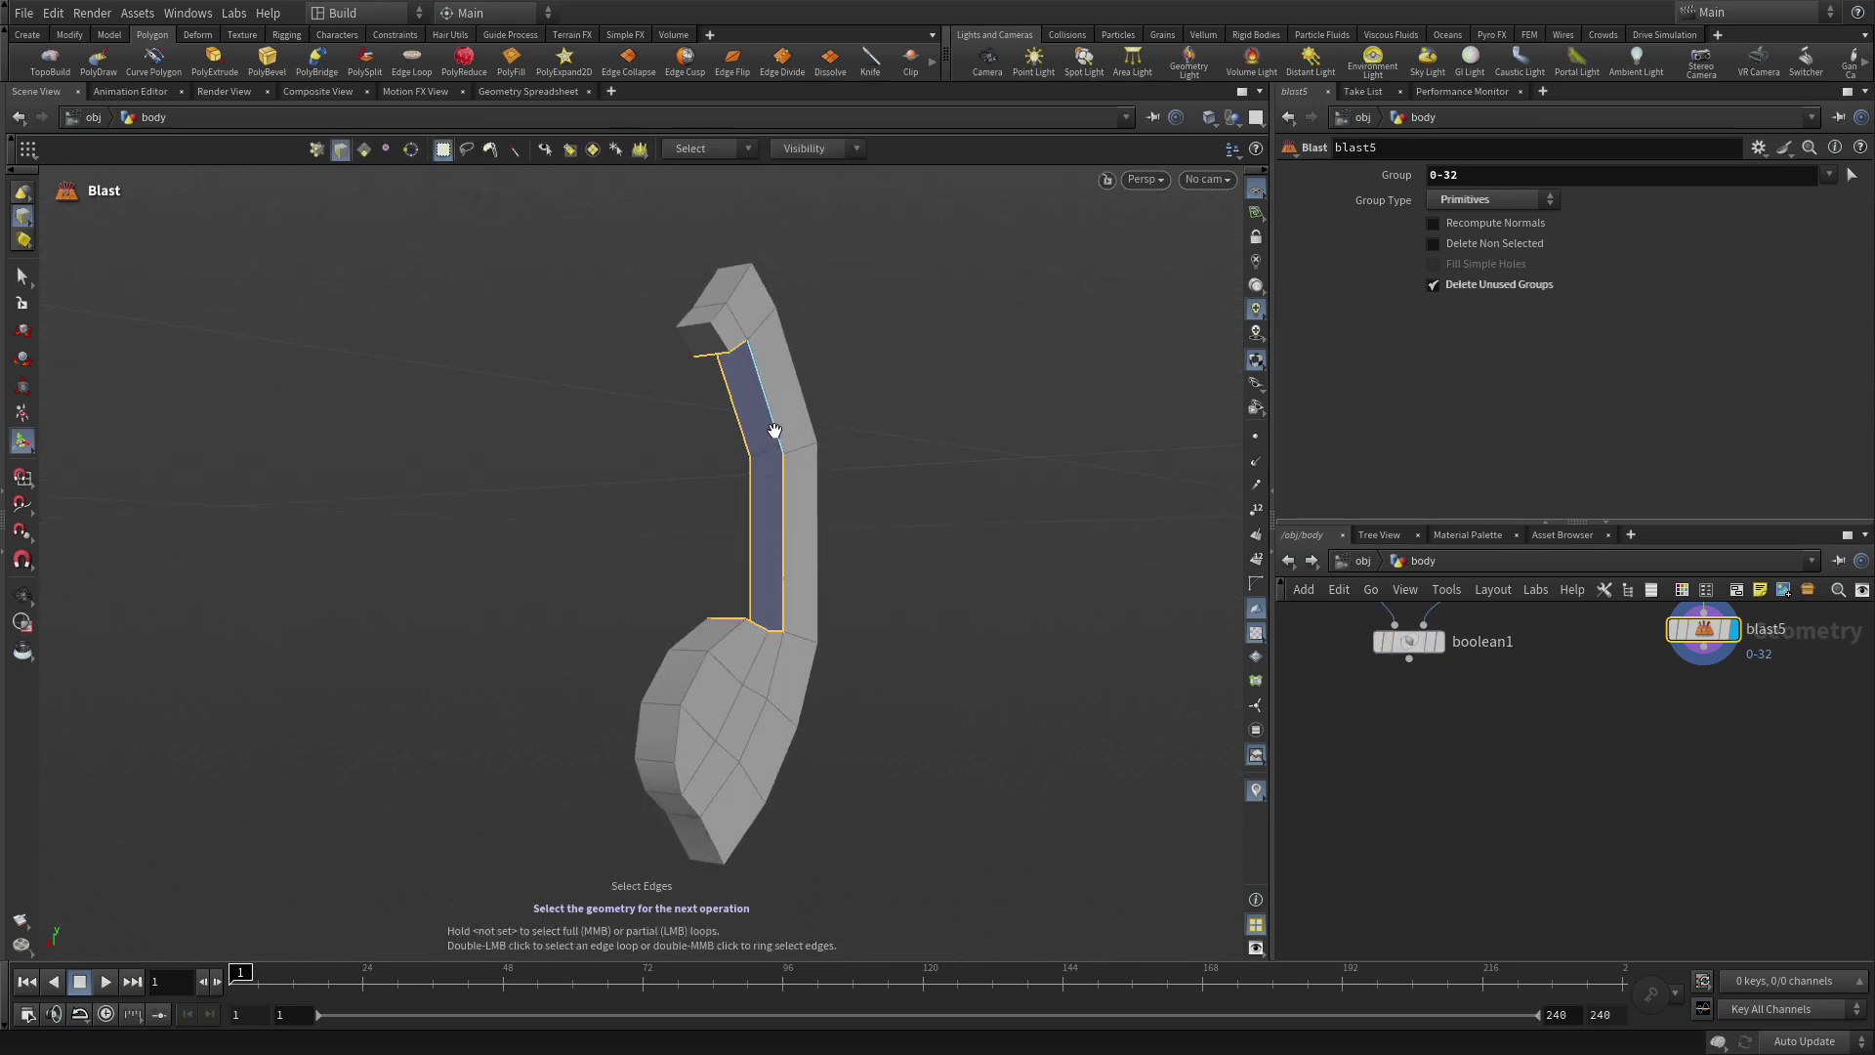
{"action": "key", "text": "Tab"}
{"action": "type", "text": "polyf"}
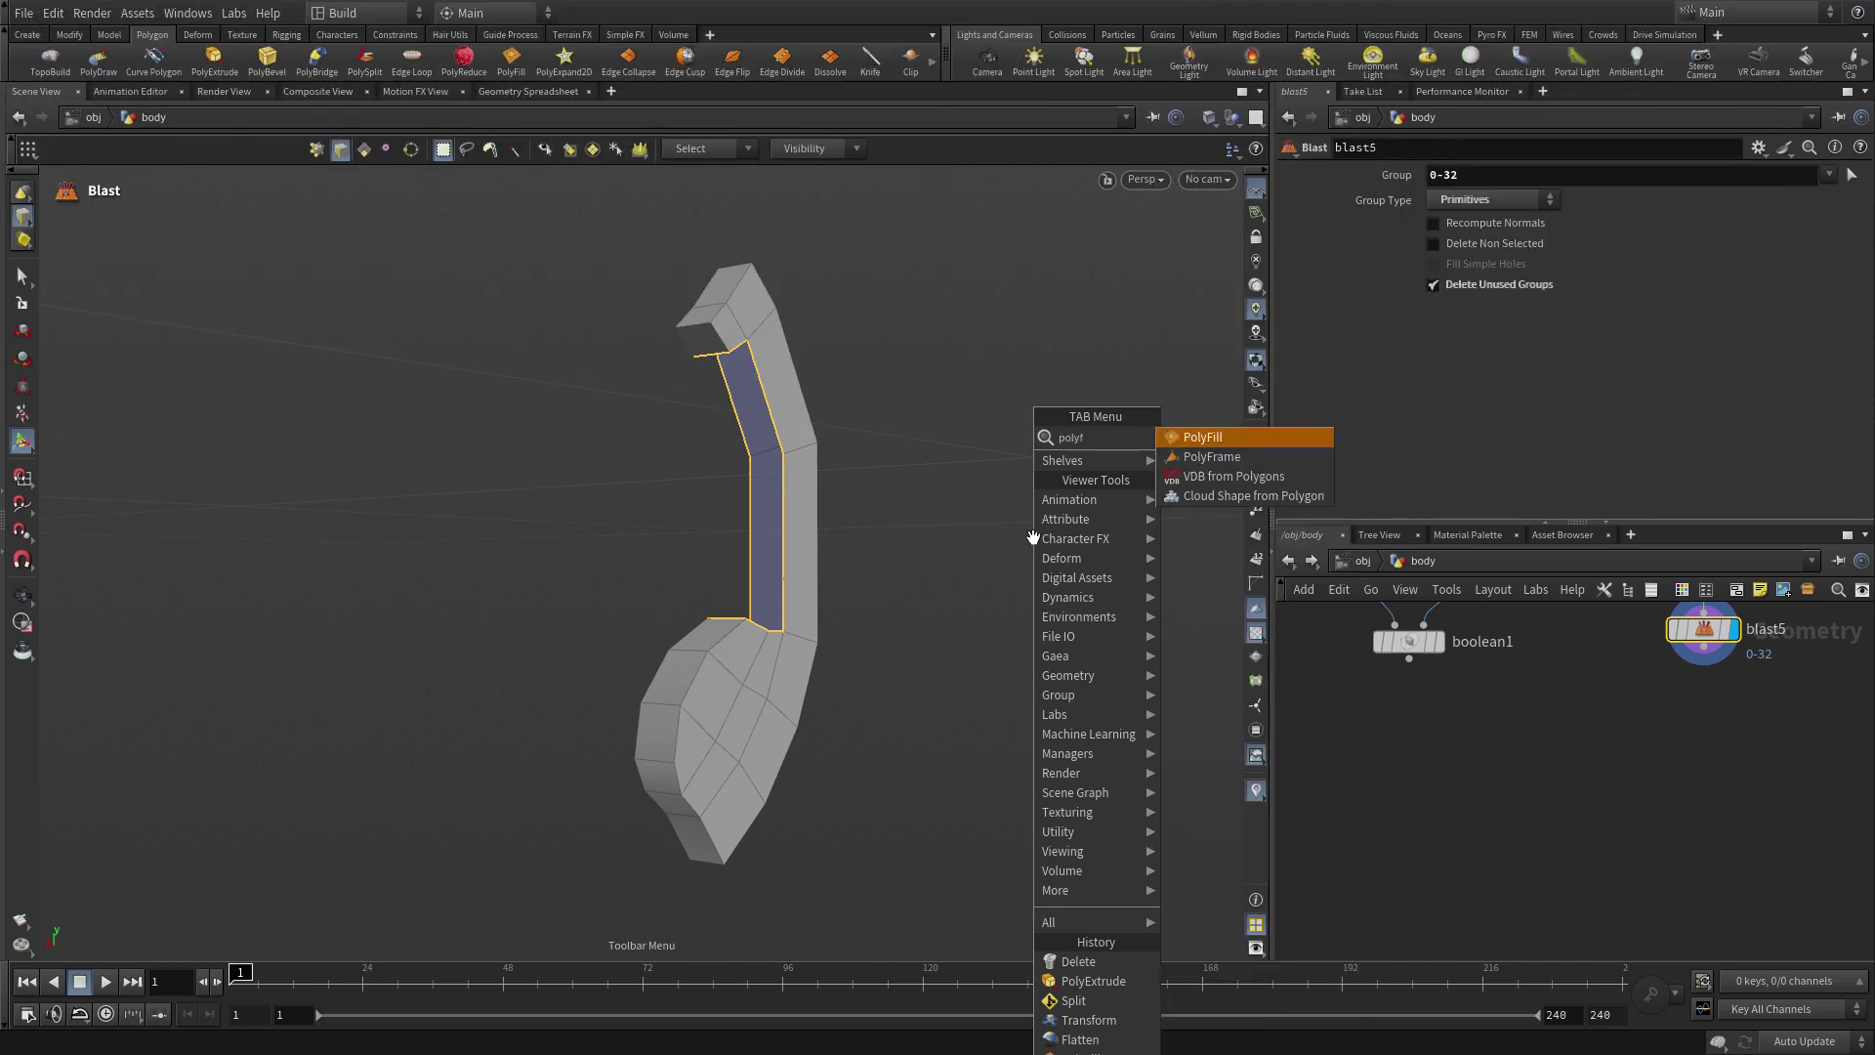
{"action": "key", "text": "Return"}
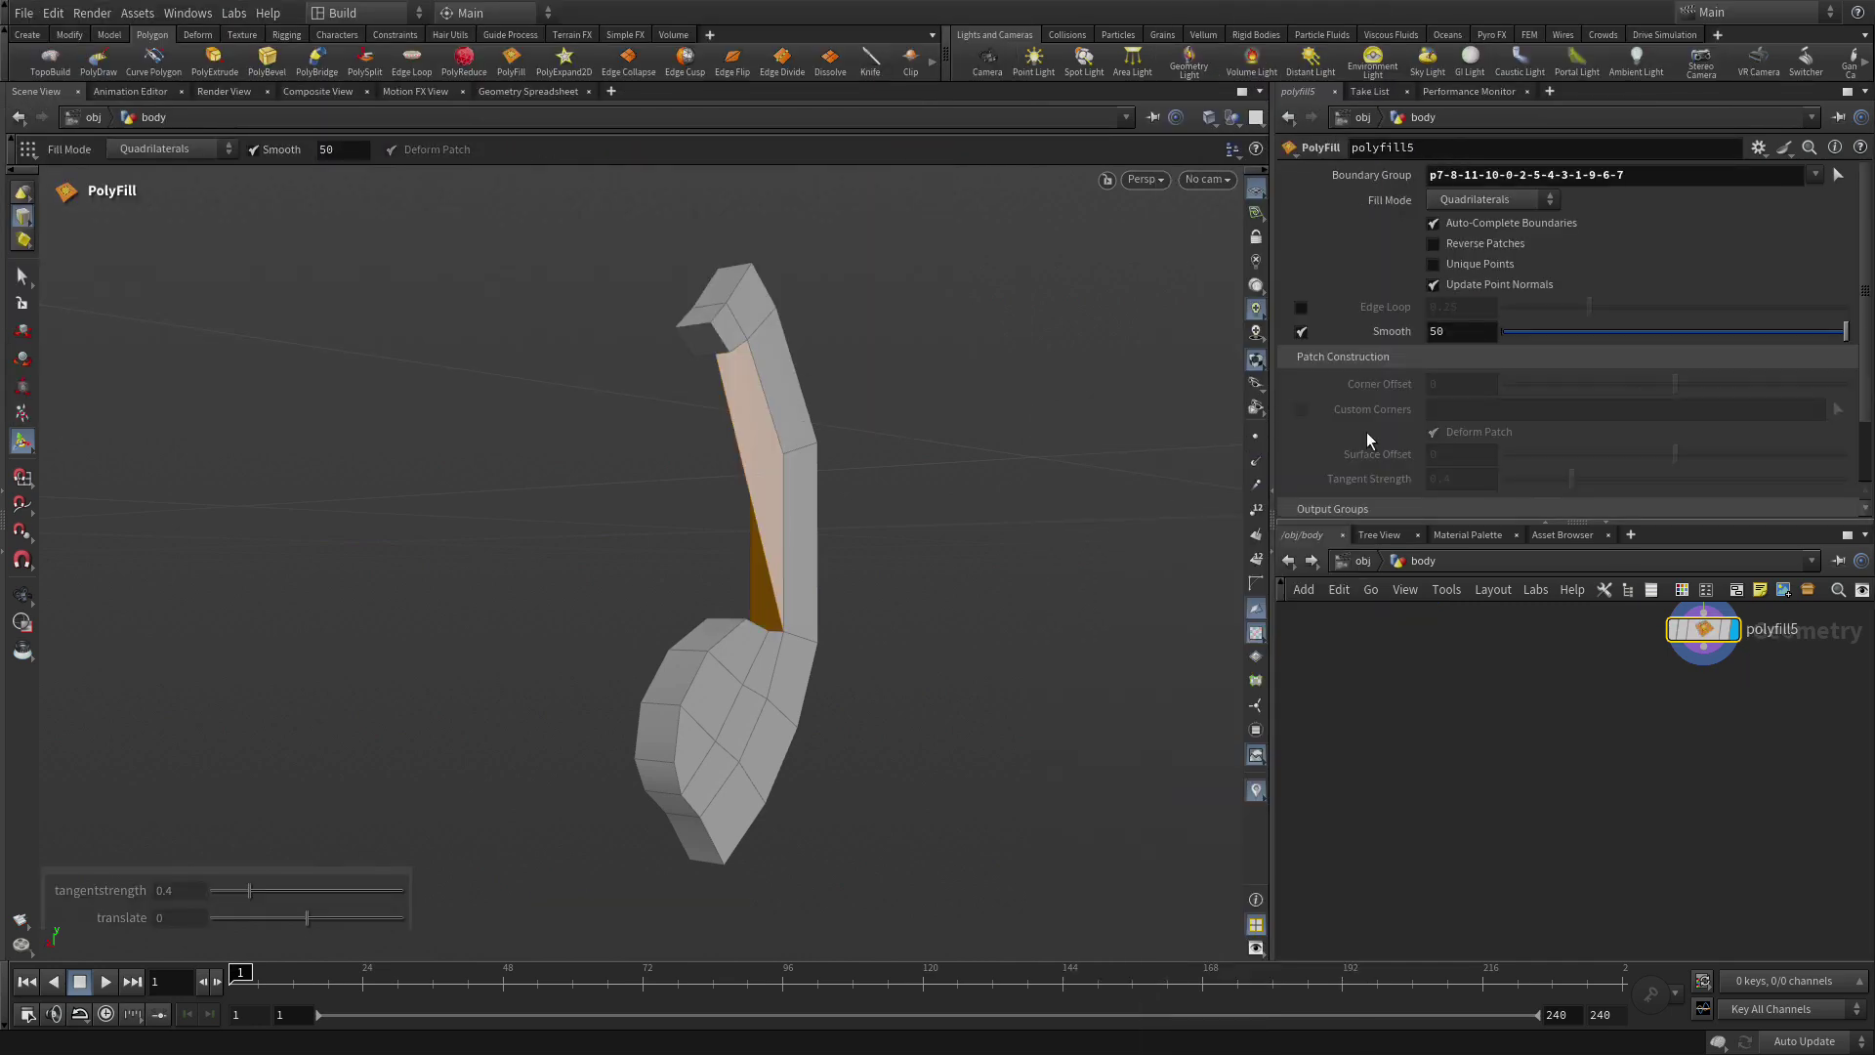
{"action": "left_click", "coordinate": [1488, 200]}
{"action": "left_click", "coordinate": [1496, 318]}
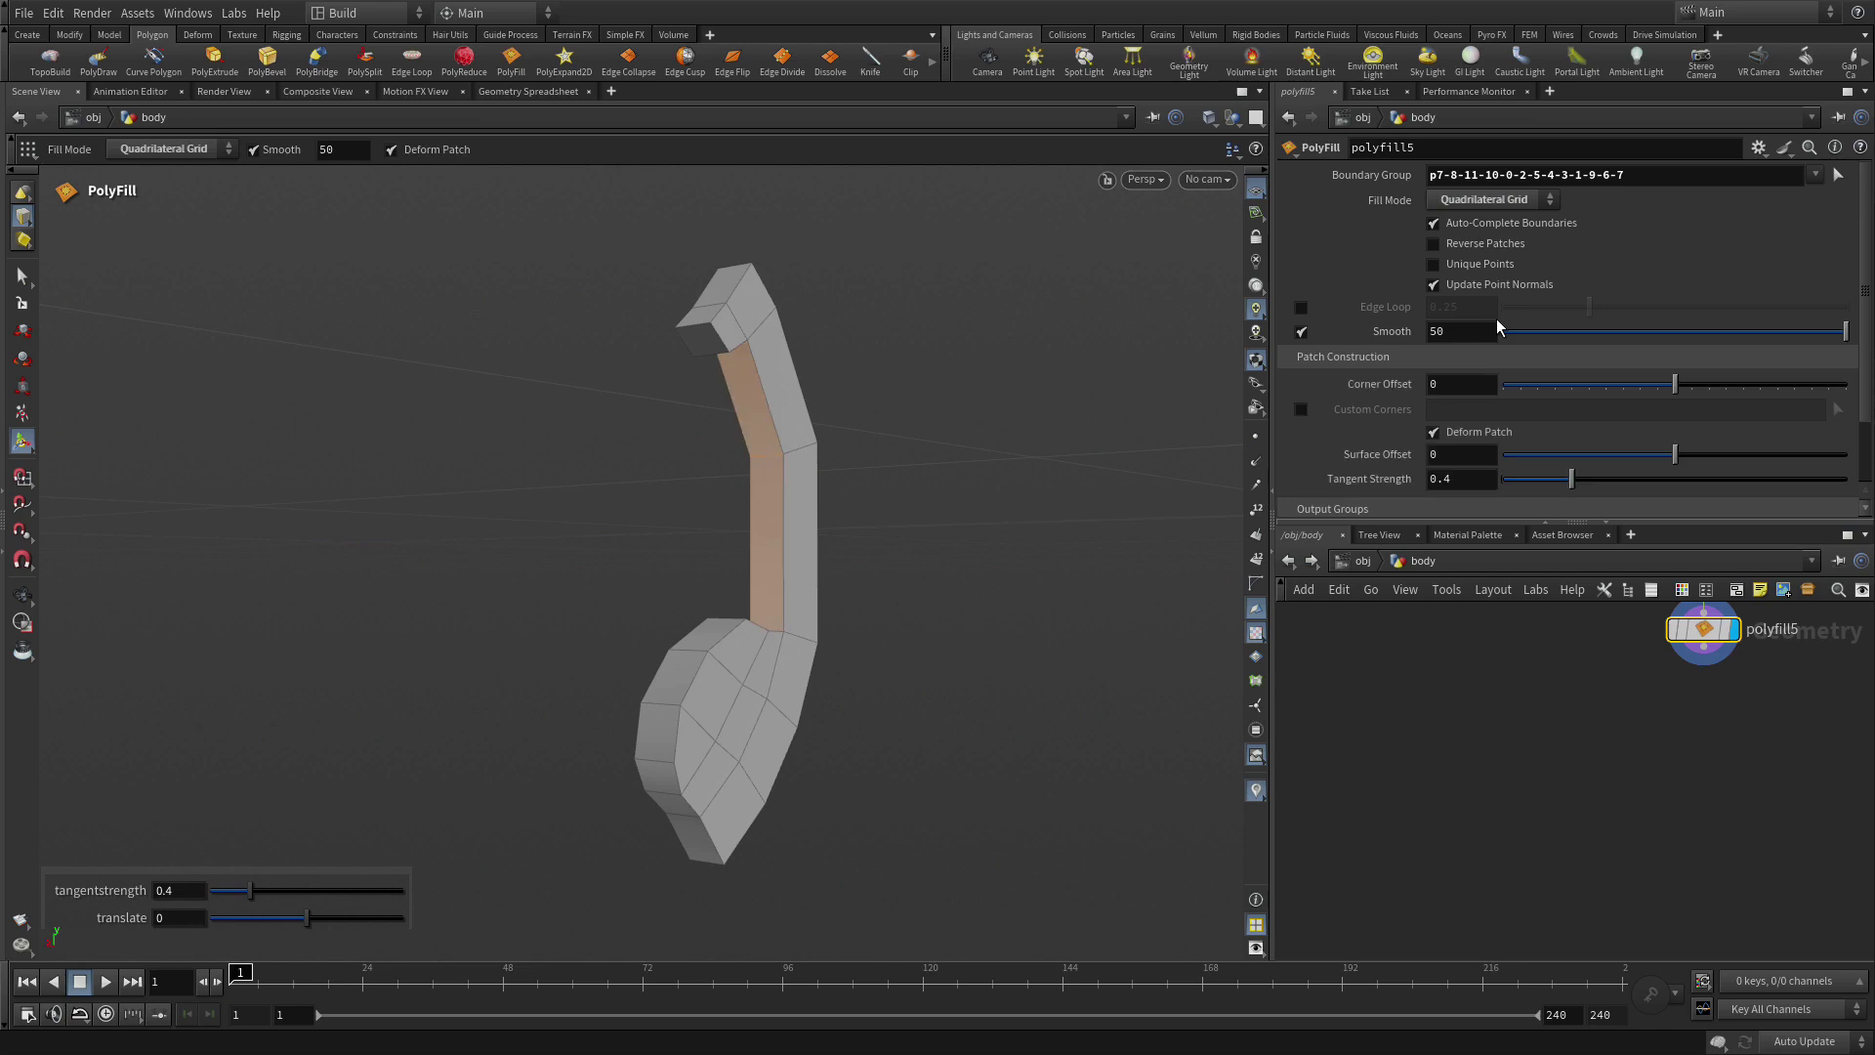
{"action": "left_click_drag", "start_coordinate": [1055, 589], "coordinate": [996, 619]}
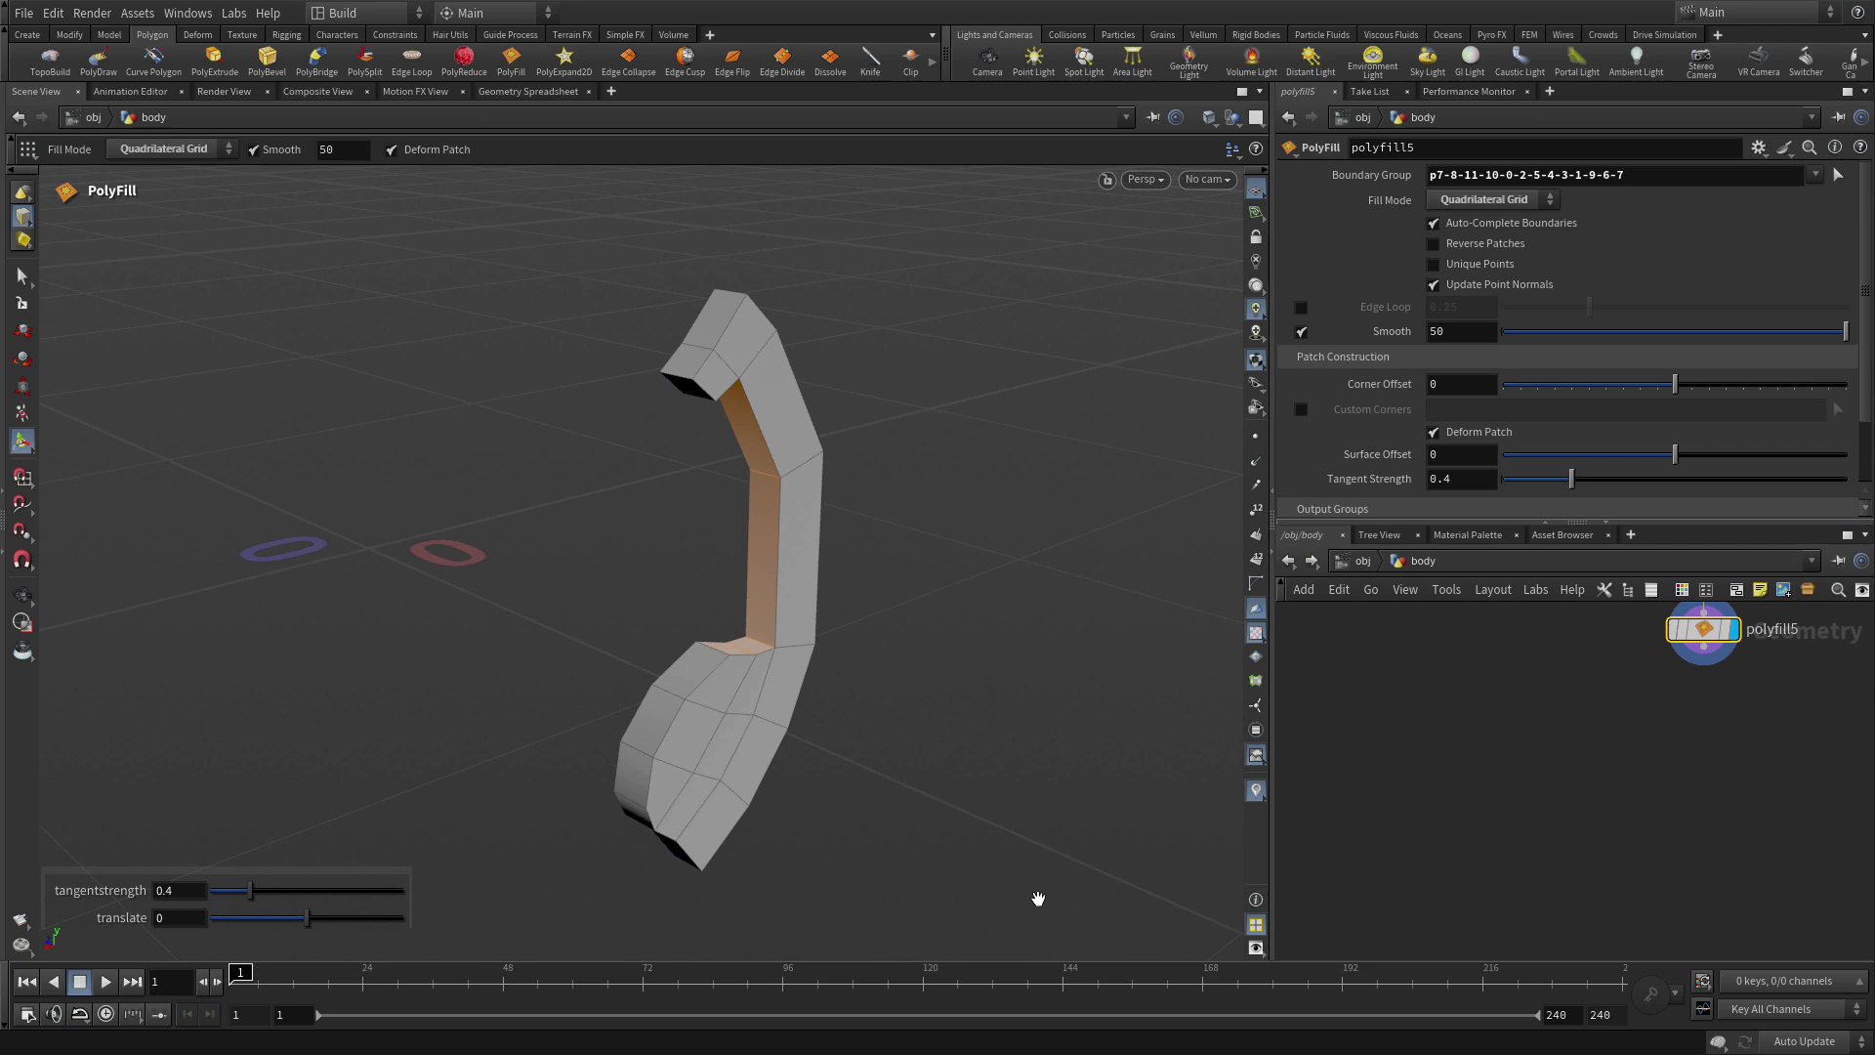
{"action": "left_click_drag", "start_coordinate": [854, 859], "coordinate": [1126, 820]}
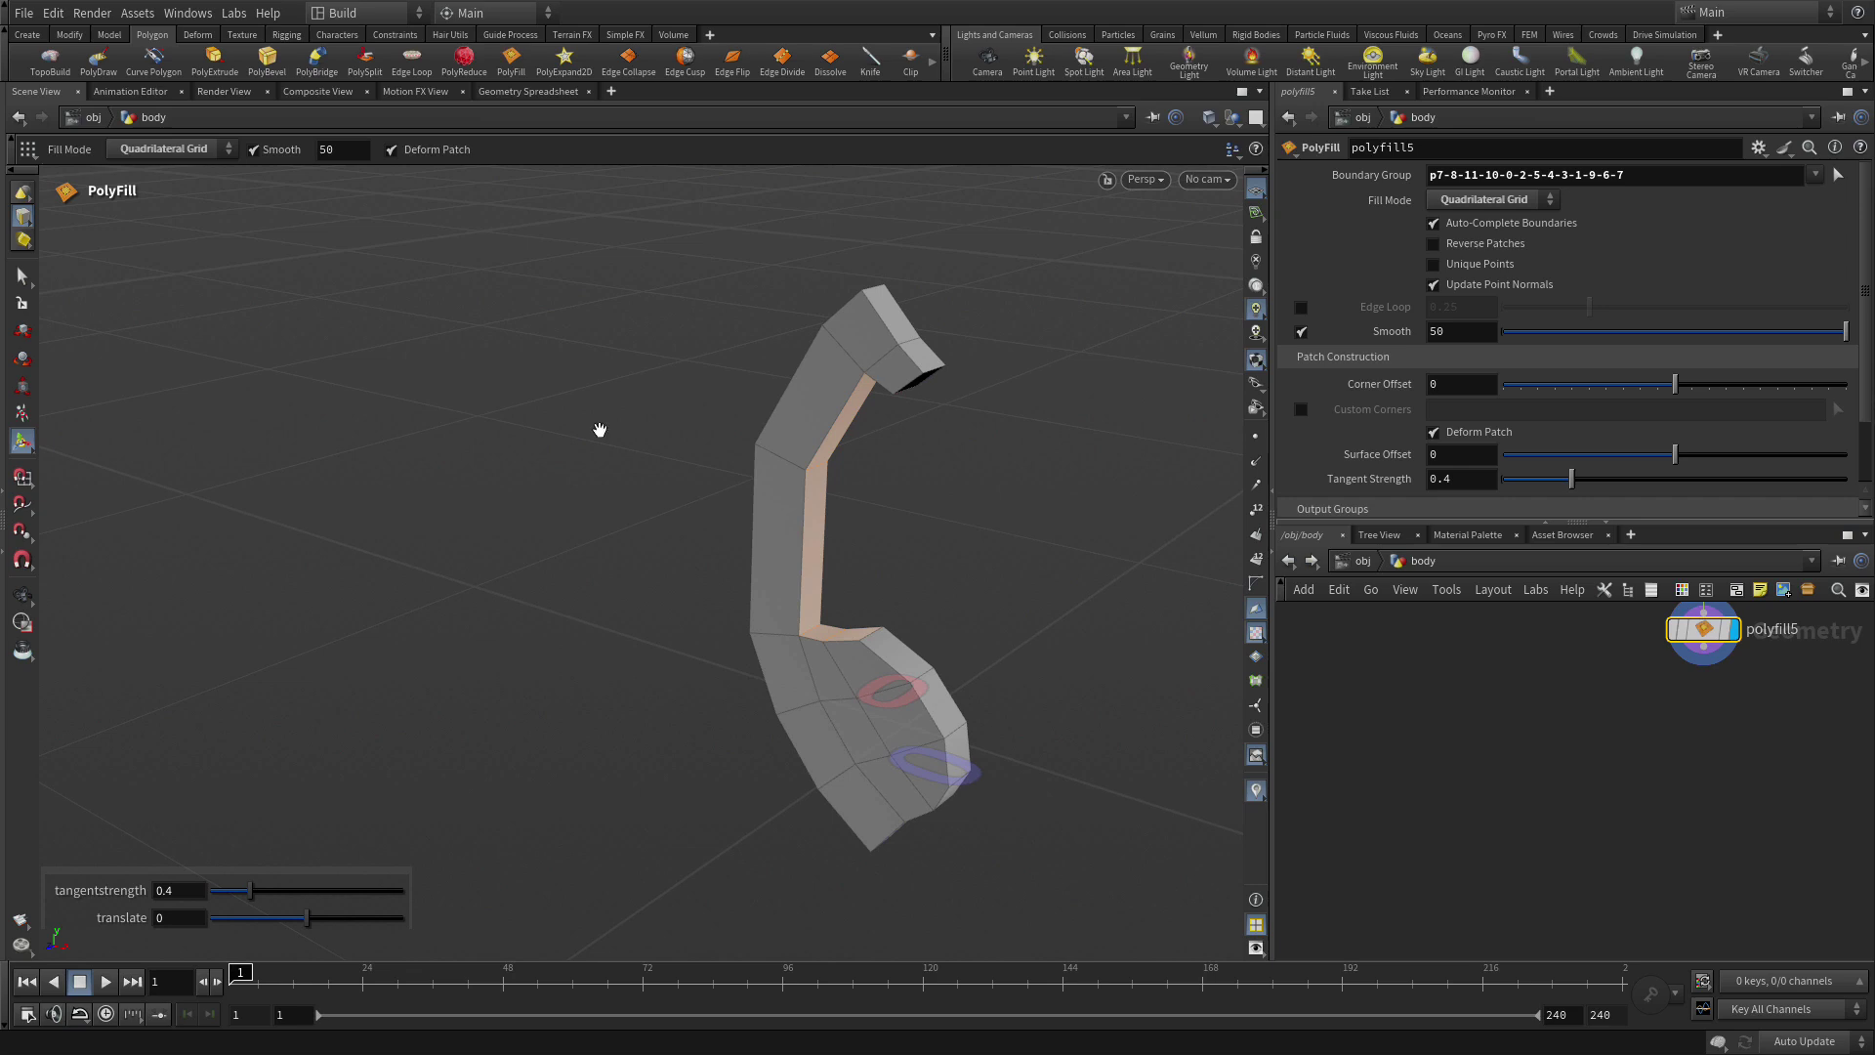
Select the gate's edges with angle-based area selection and nudge them about 0.0134 along Z.
{"action": "left_click", "coordinate": [22, 277]}
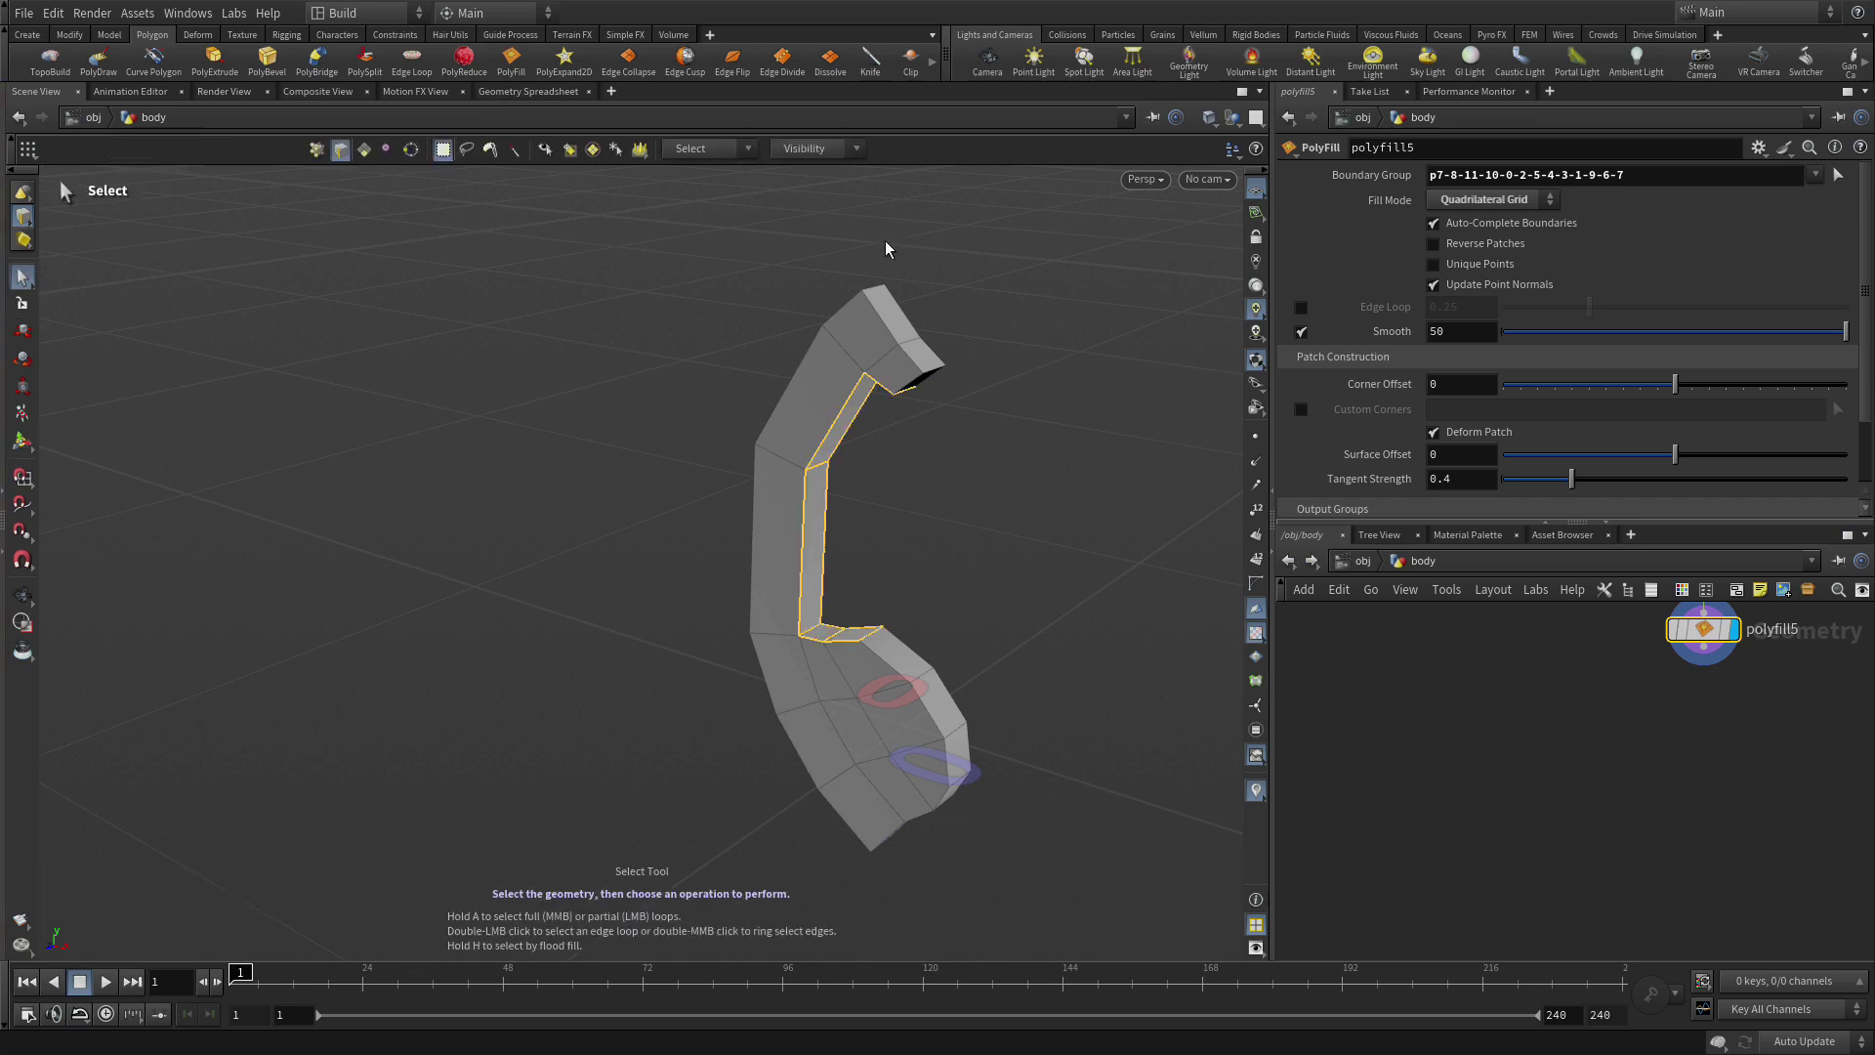
{"action": "left_click", "coordinate": [640, 149]}
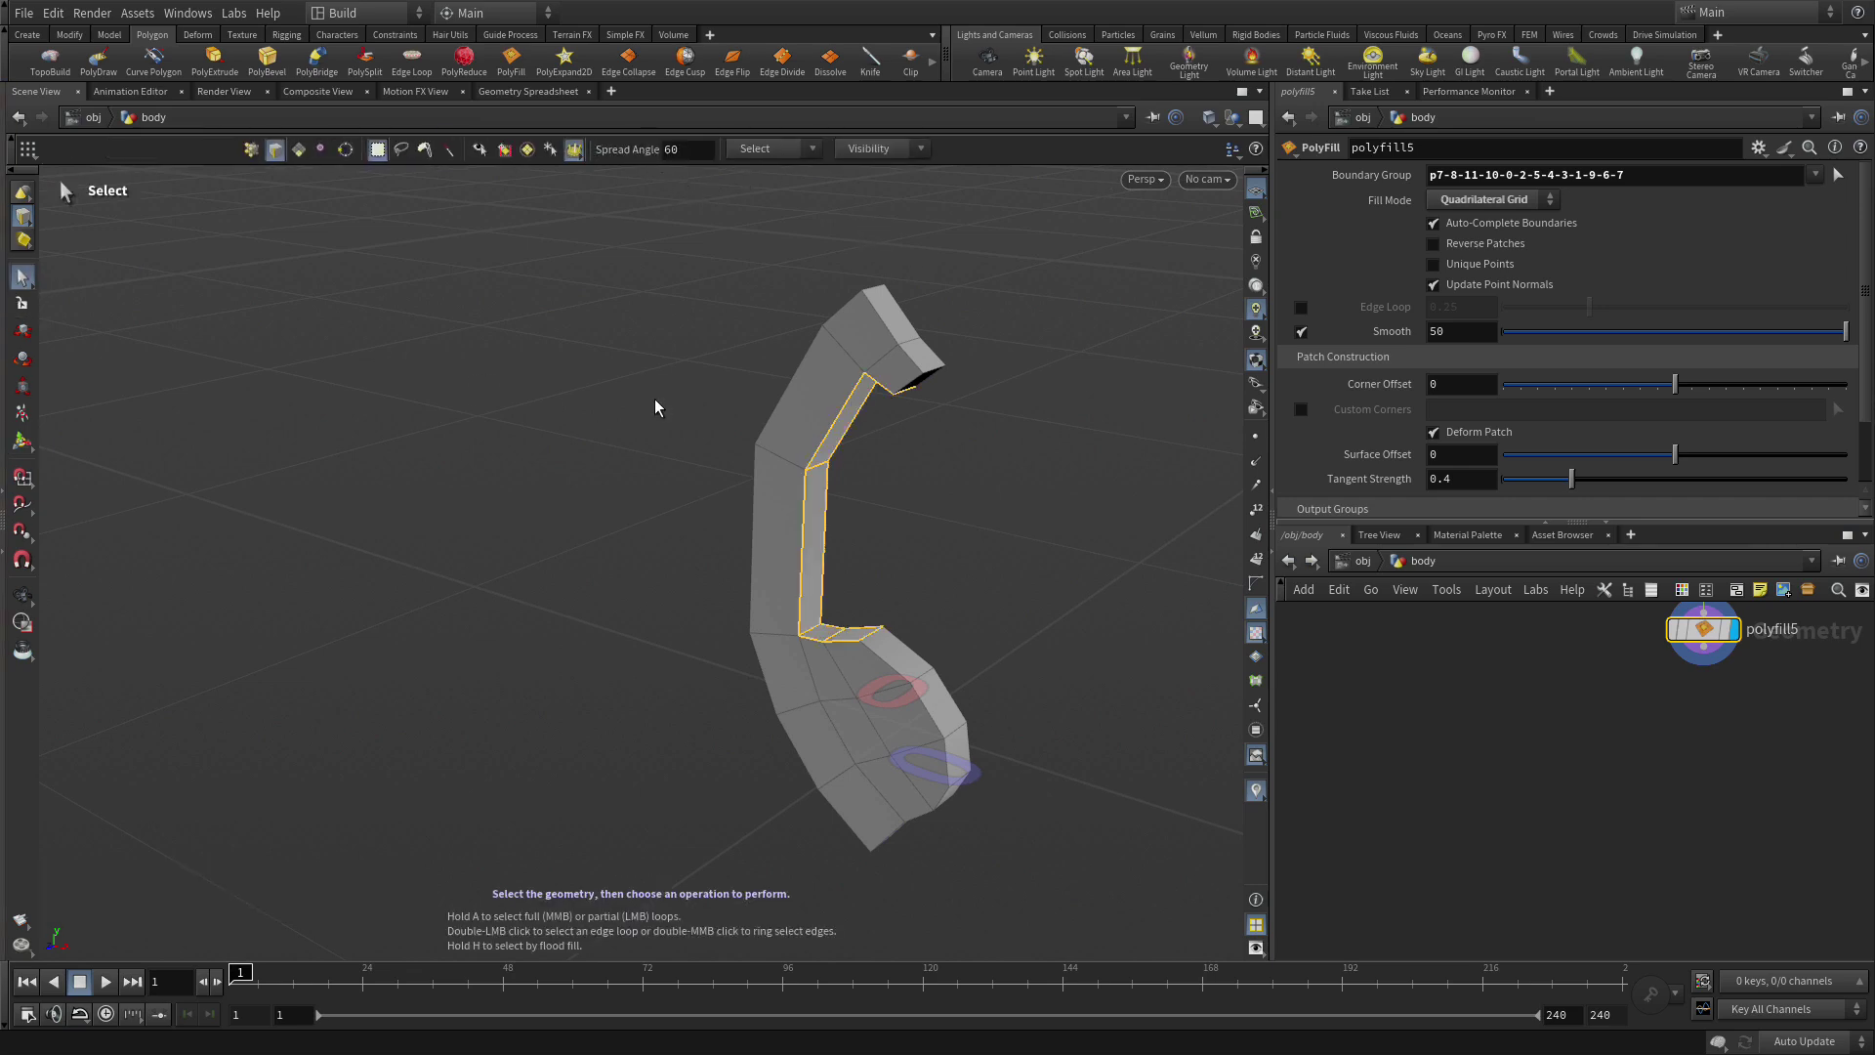
{"action": "left_click", "coordinate": [778, 451]}
{"action": "left_click", "coordinate": [779, 458]}
{"action": "key", "text": "t"}
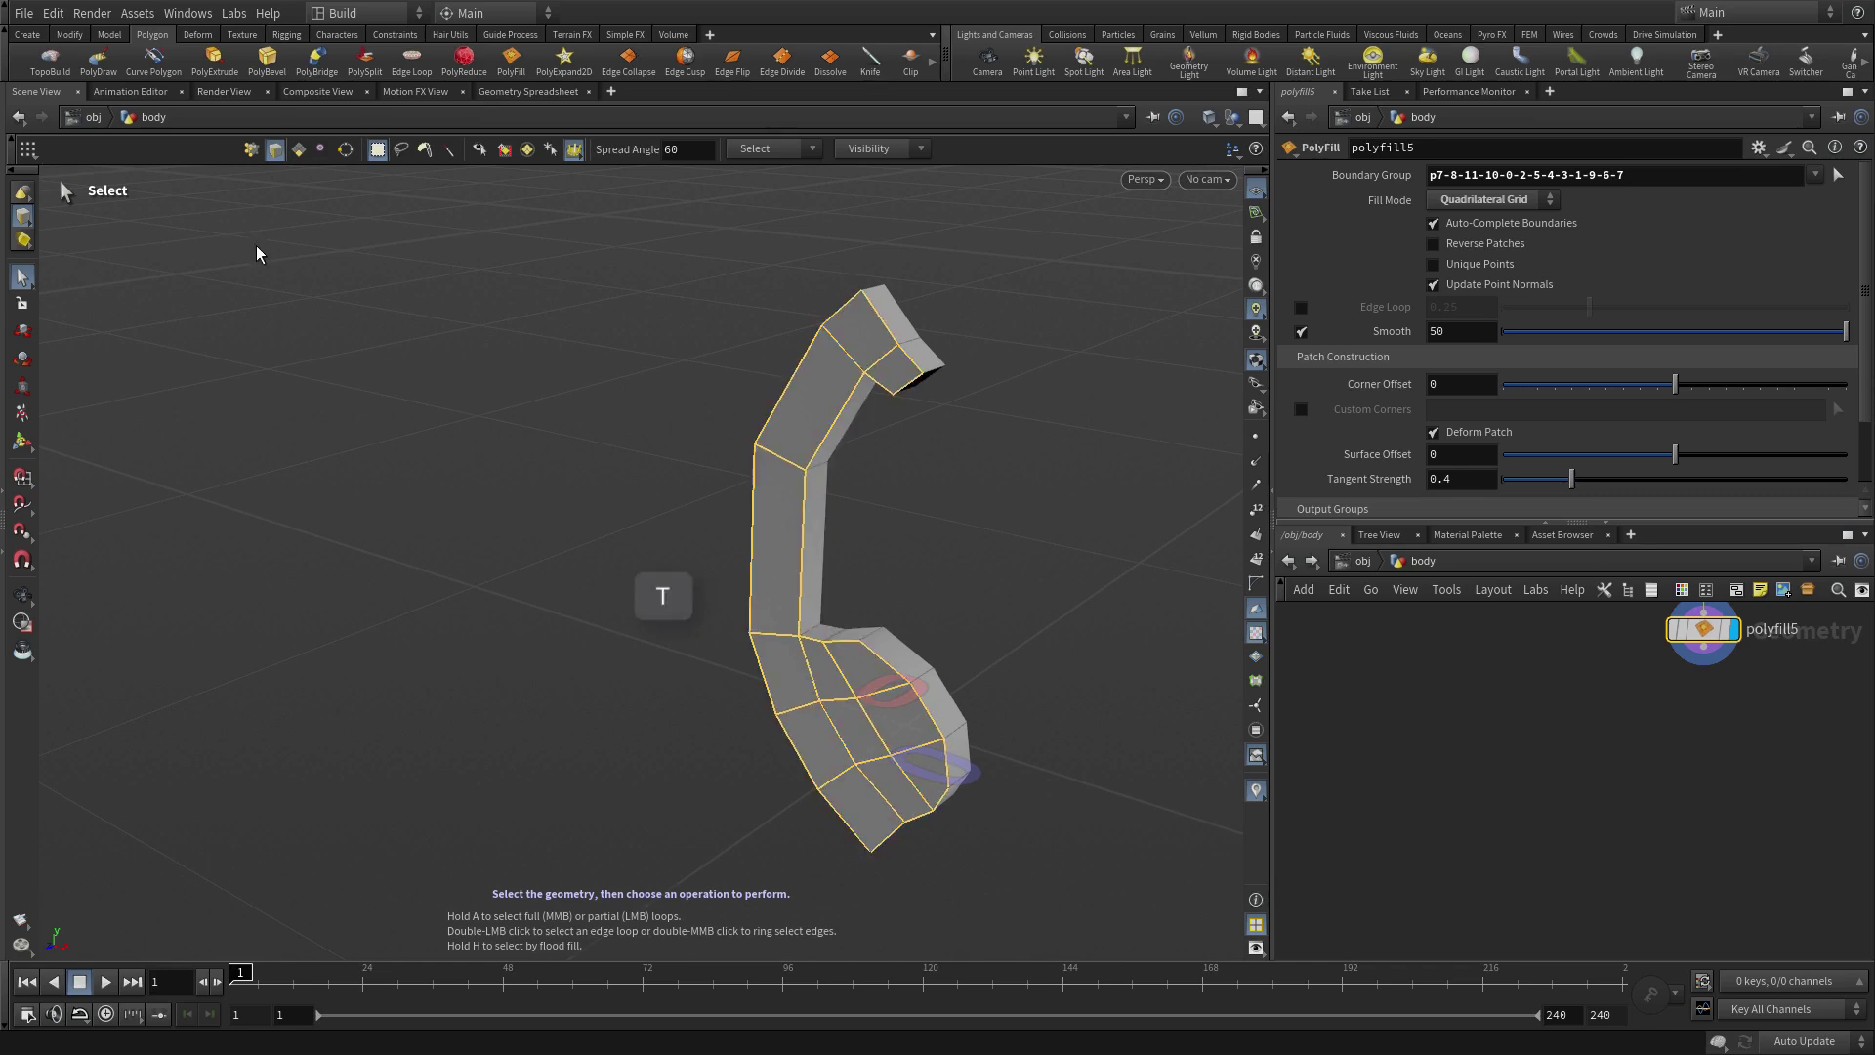
{"action": "left_click_drag", "start_coordinate": [789, 624], "coordinate": [766, 632]}
{"action": "left_click_drag", "start_coordinate": [958, 531], "coordinate": [858, 379], "text": "alt"}
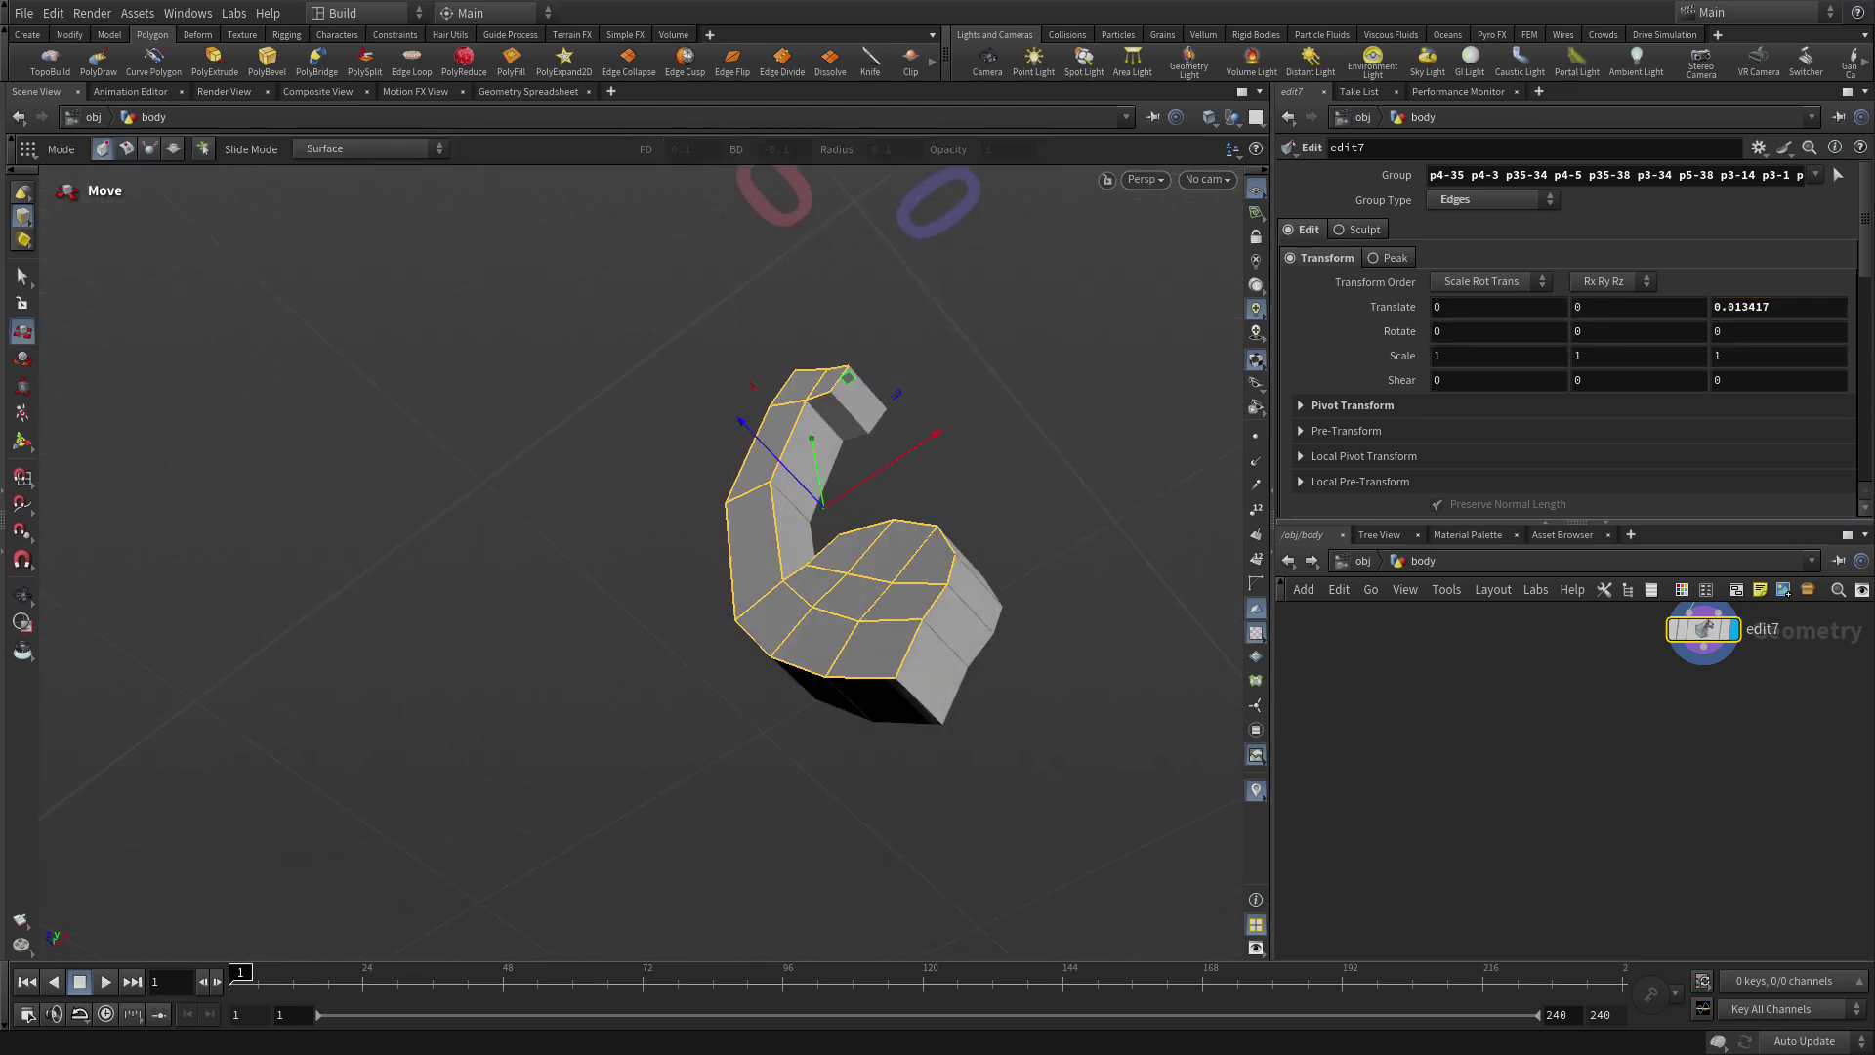
Turn off angle-based selection and select a face at the top of the gate.
{"action": "key", "text": "s"}
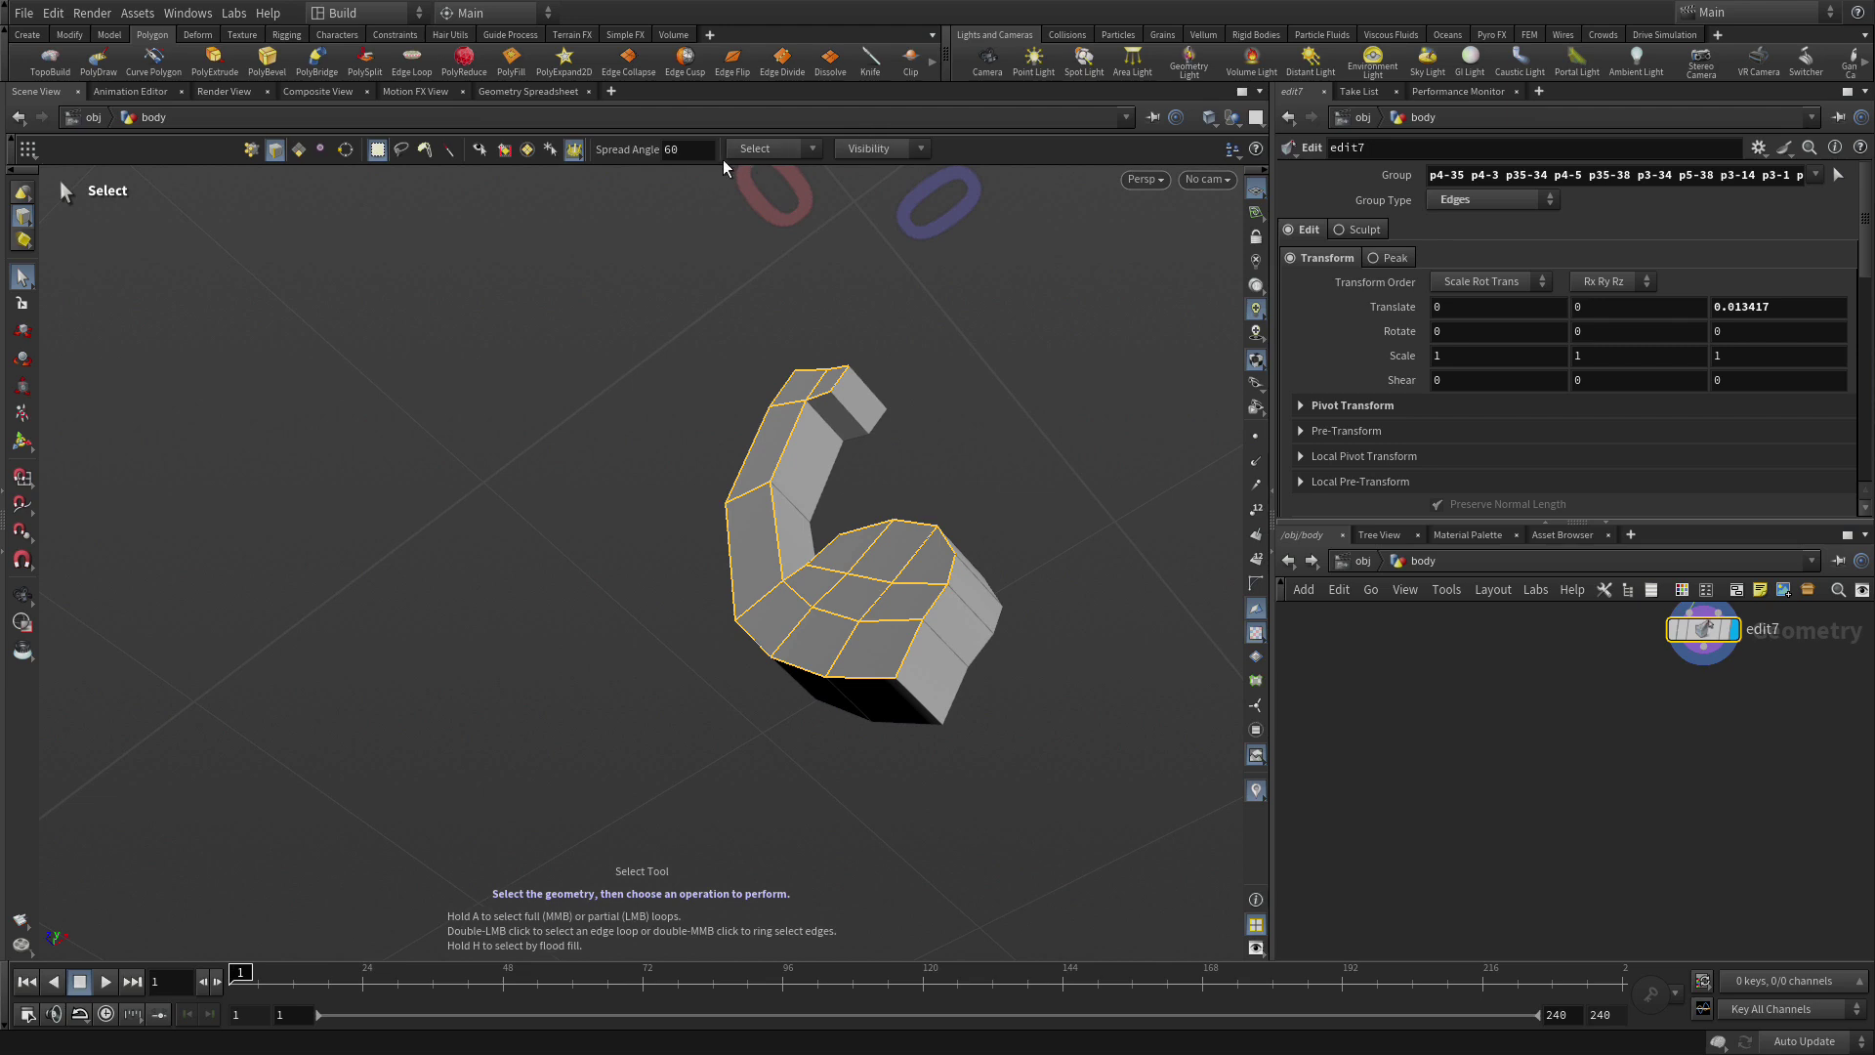
{"action": "left_click", "coordinate": [575, 148]}
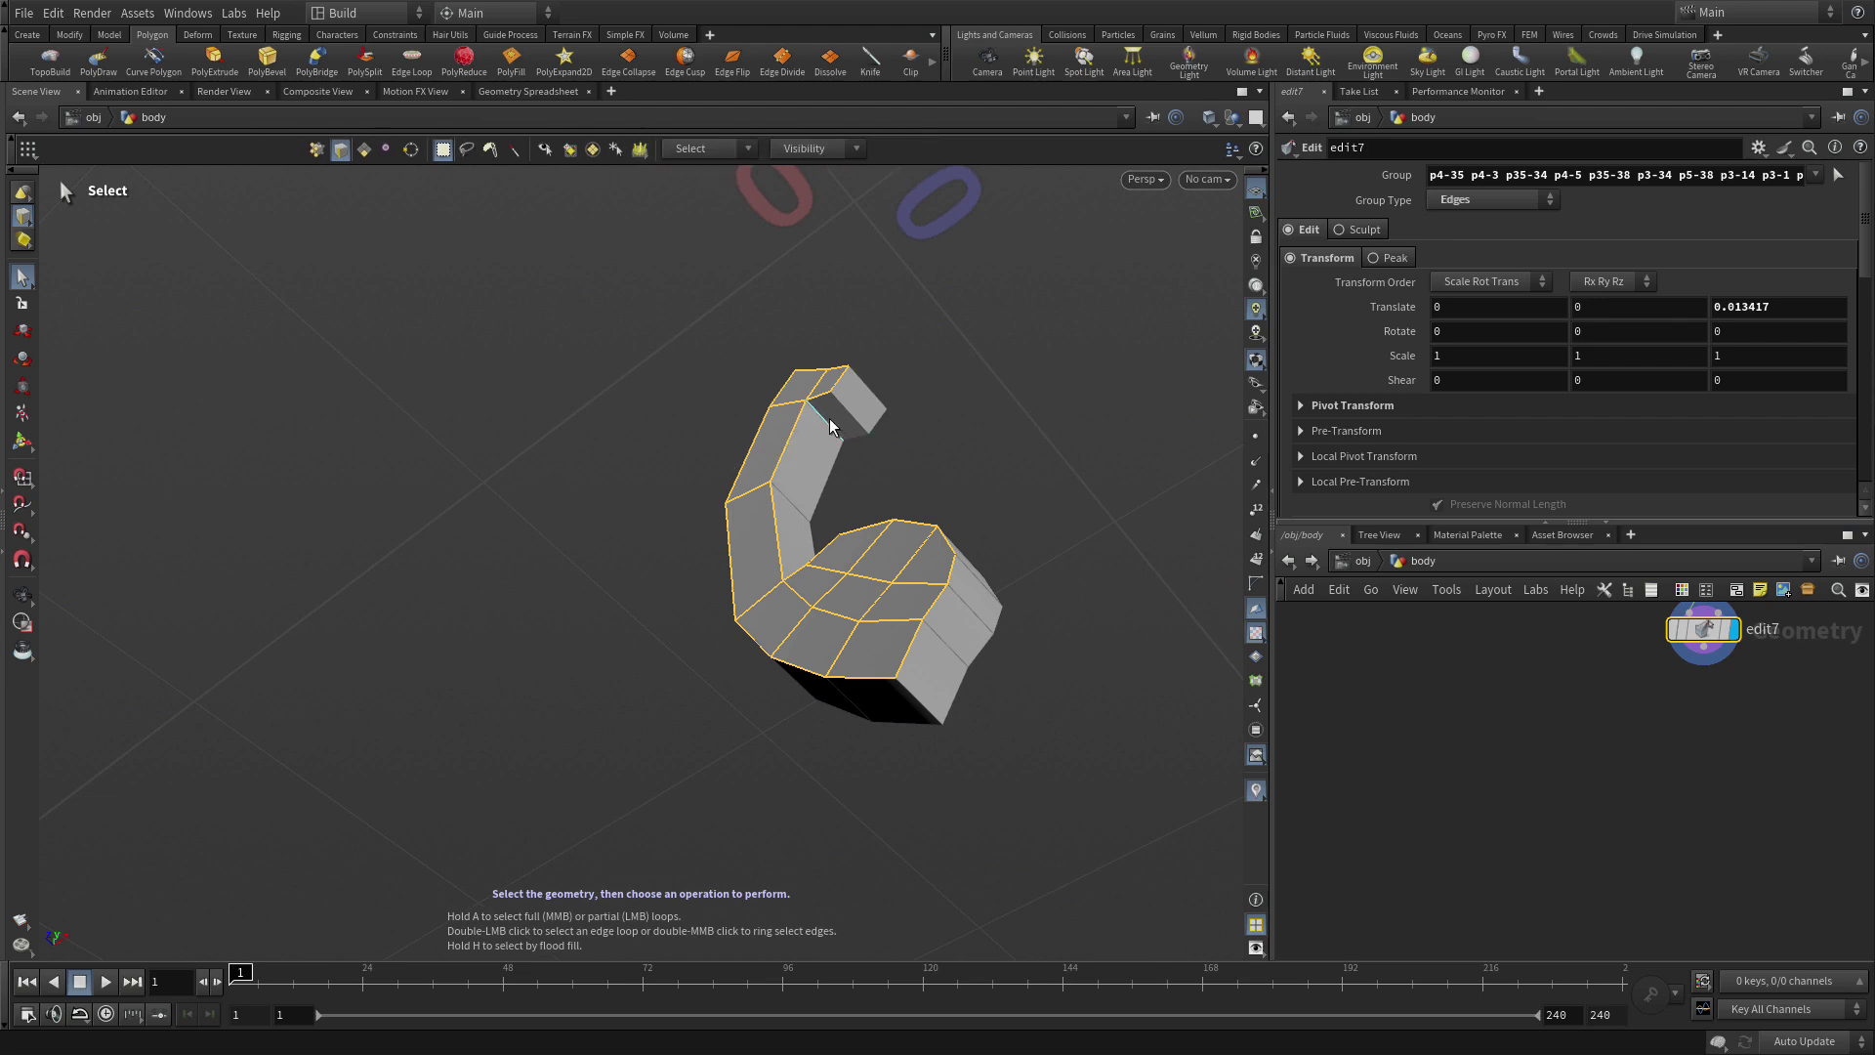
{"action": "key", "text": "4"}
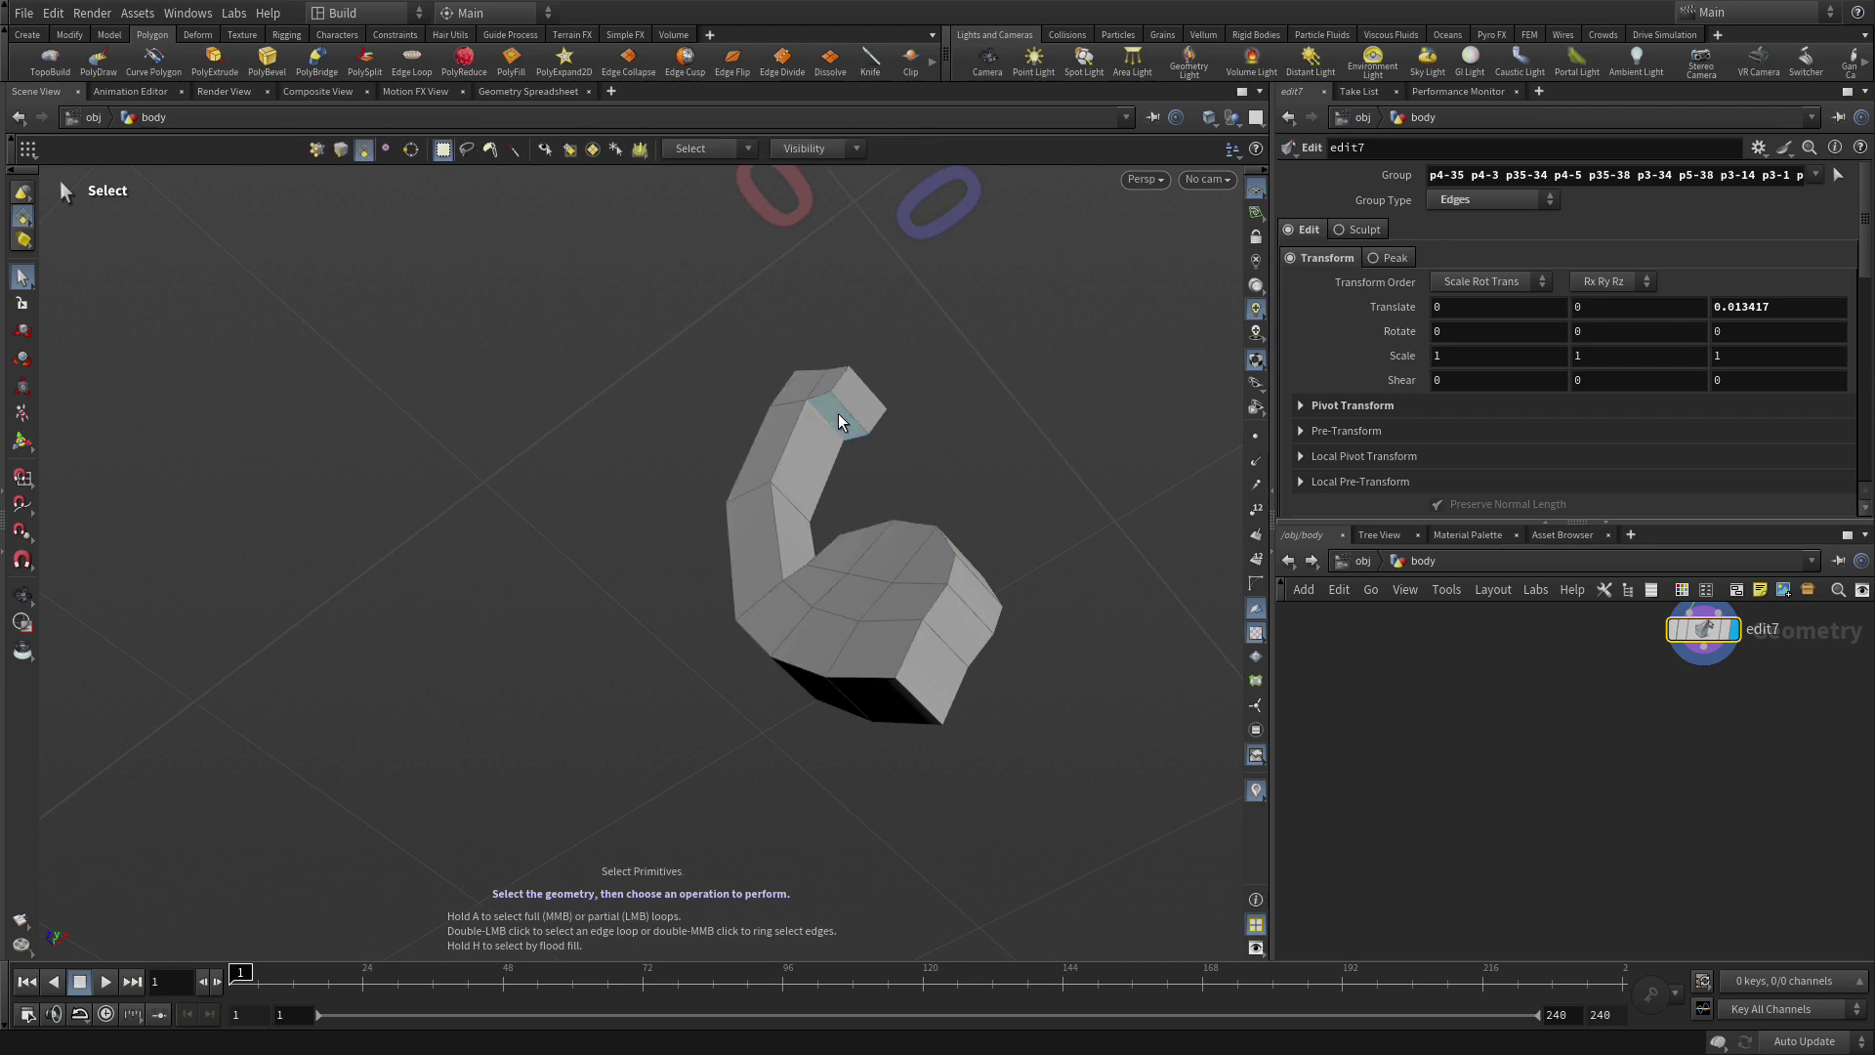
{"action": "left_click", "coordinate": [844, 443]}
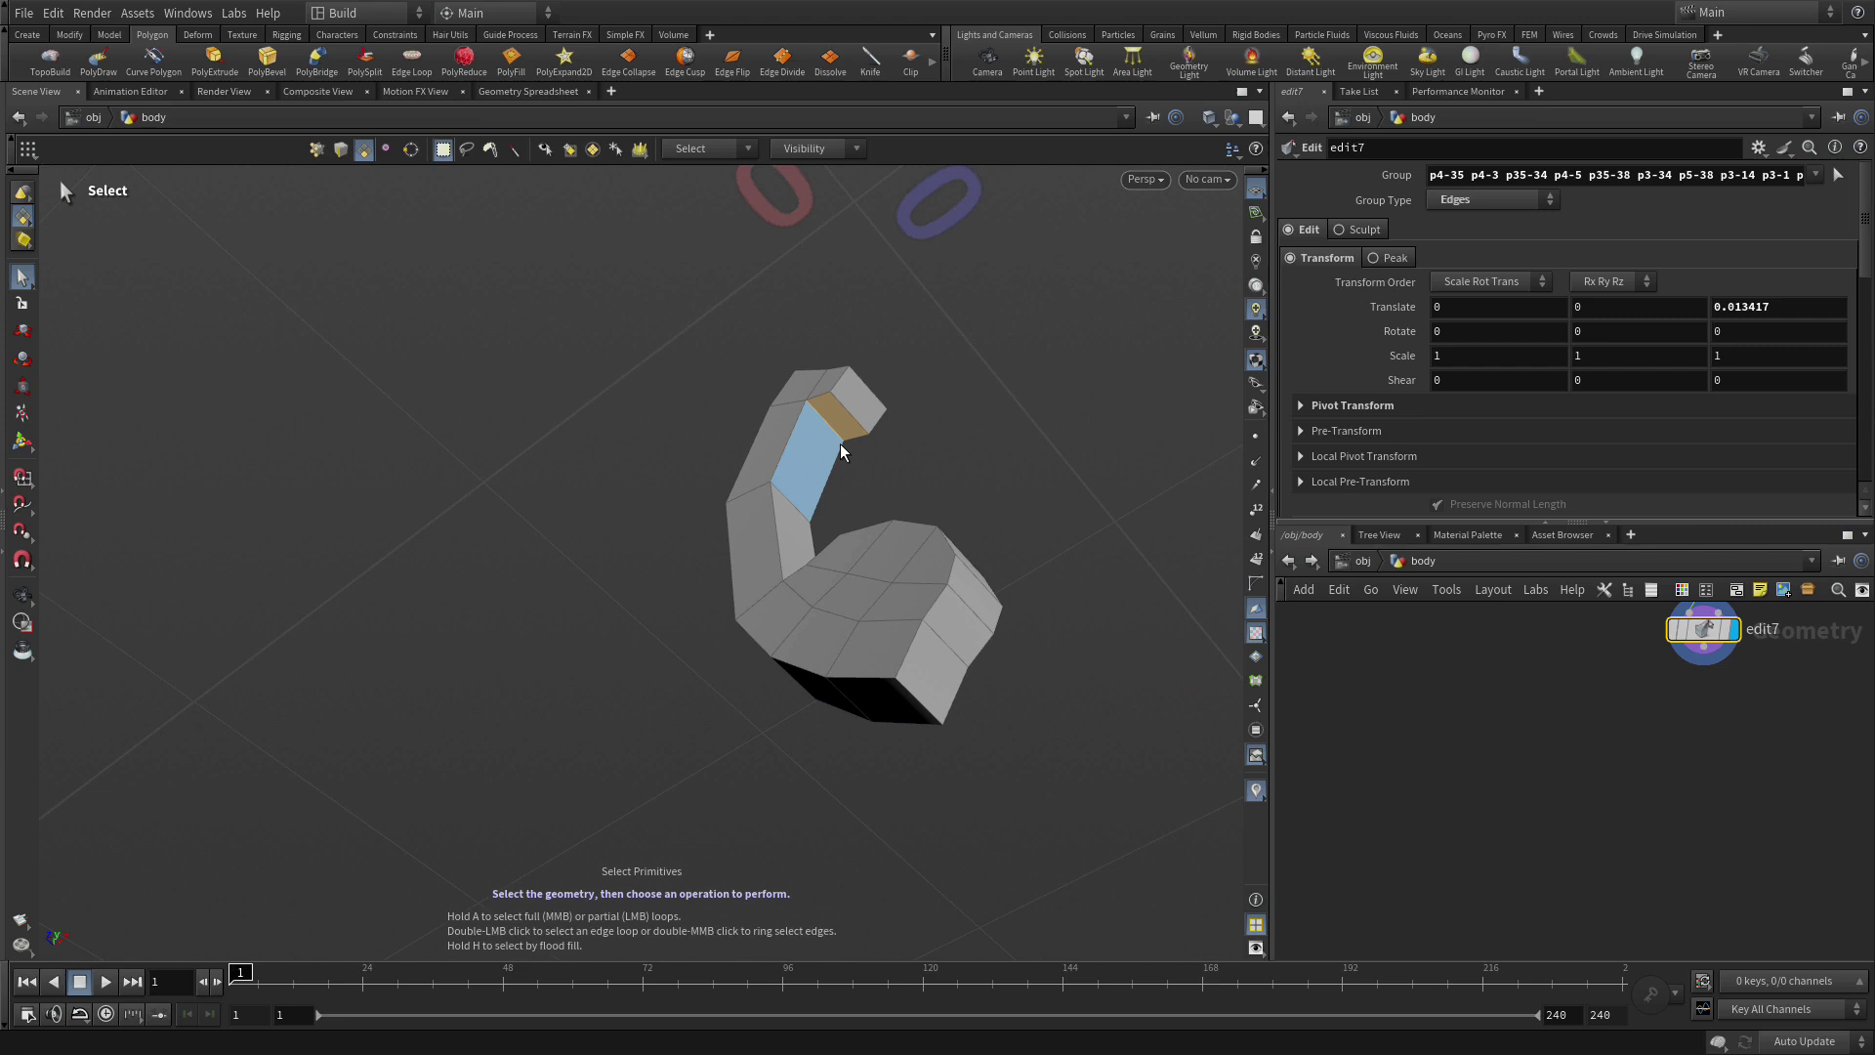
Switch the Move handle to Peak mode and push the top face outward along its normal.
{"action": "key", "text": "t"}
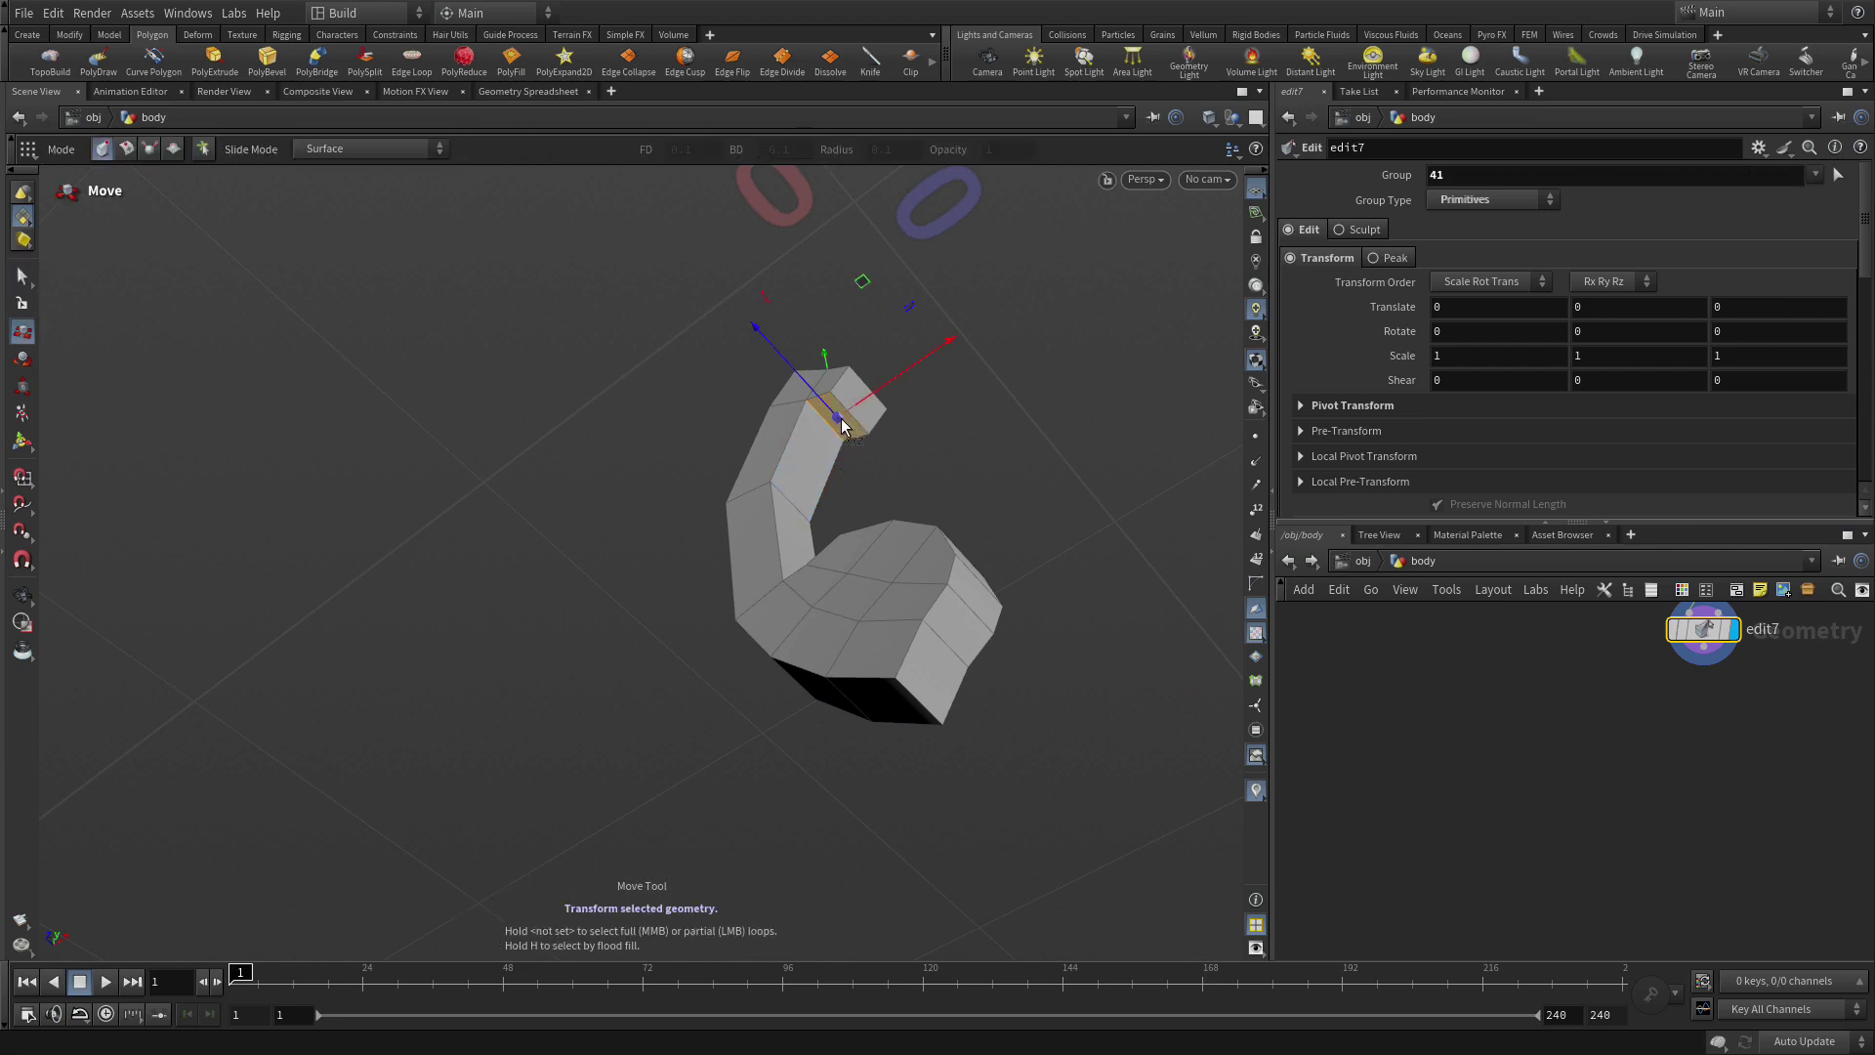
{"action": "right_click_drag", "start_coordinate": [838, 427], "coordinate": [913, 668]}
{"action": "left_click_drag", "start_coordinate": [813, 502], "coordinate": [895, 724]}
{"action": "key", "text": "Escape"}
{"action": "key", "text": "t"}
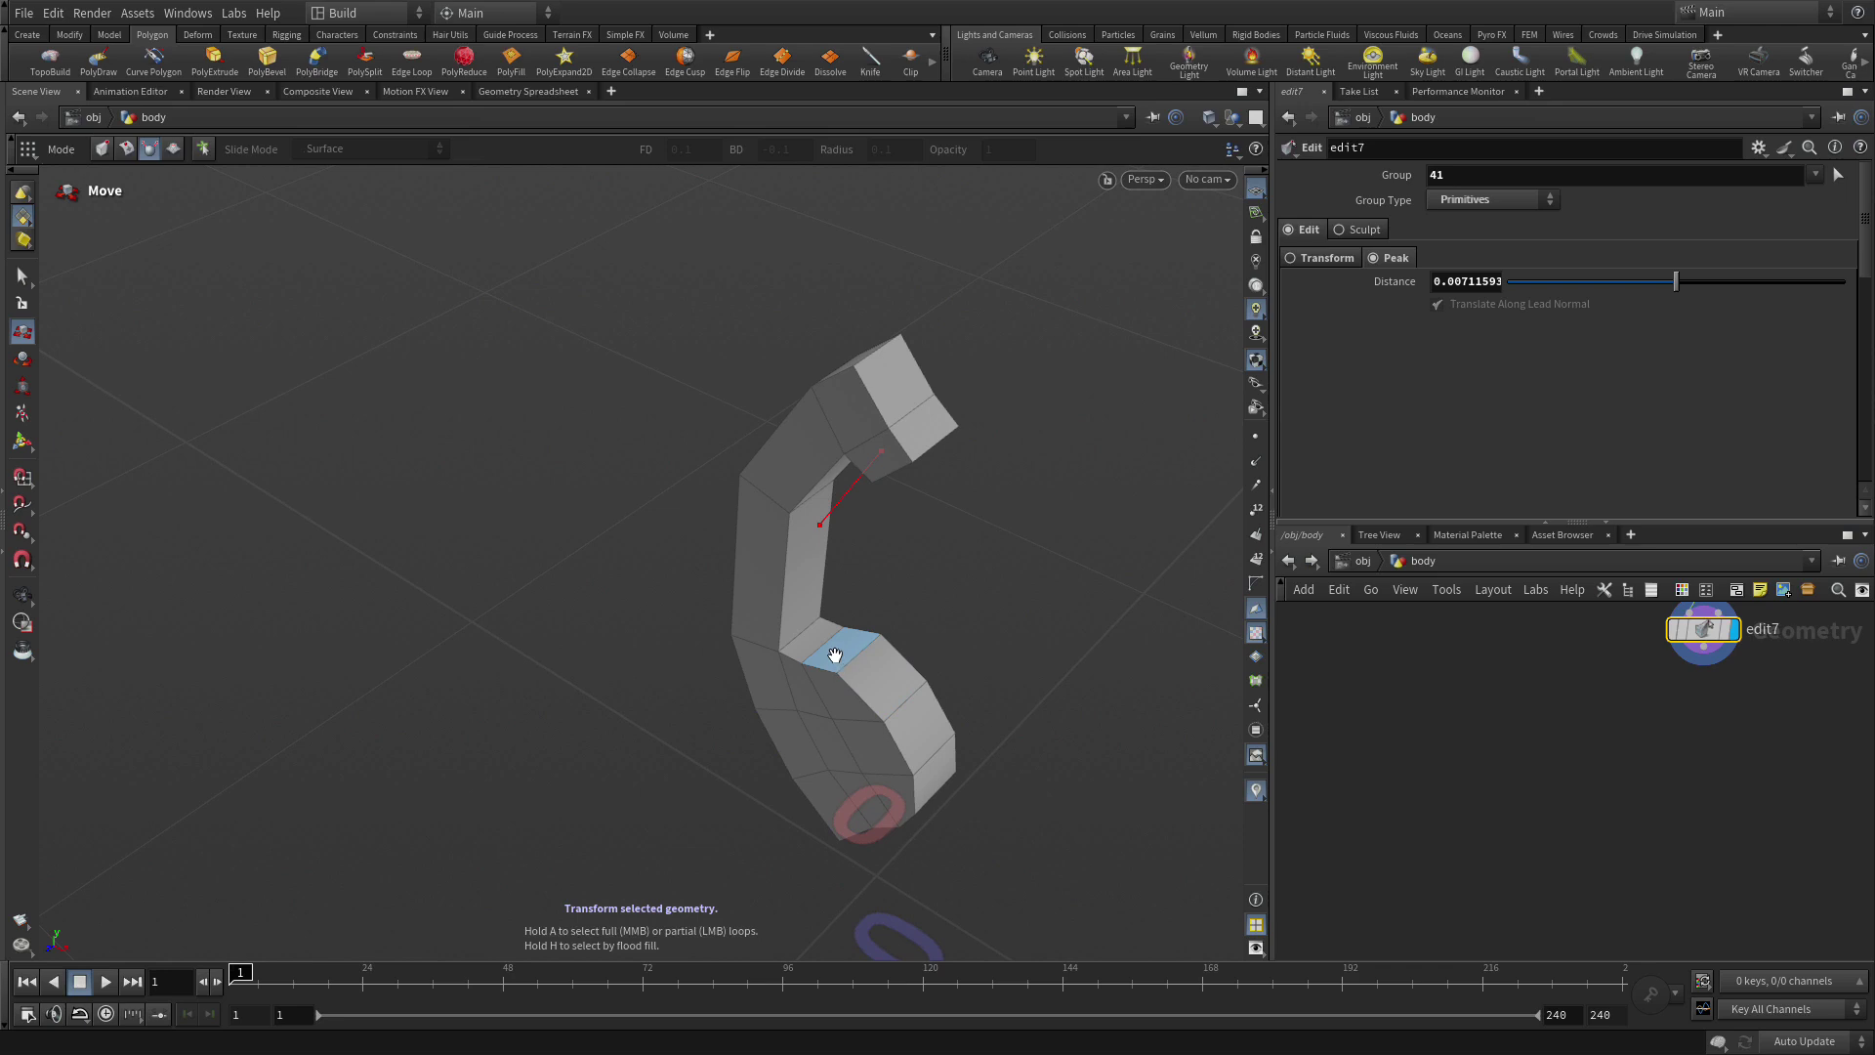
Peak the two inner gate faces (primitives 44-45) outward by about 0.005.
{"action": "left_click", "coordinate": [815, 637]}
{"action": "left_click", "coordinate": [835, 655], "text": "shift"}
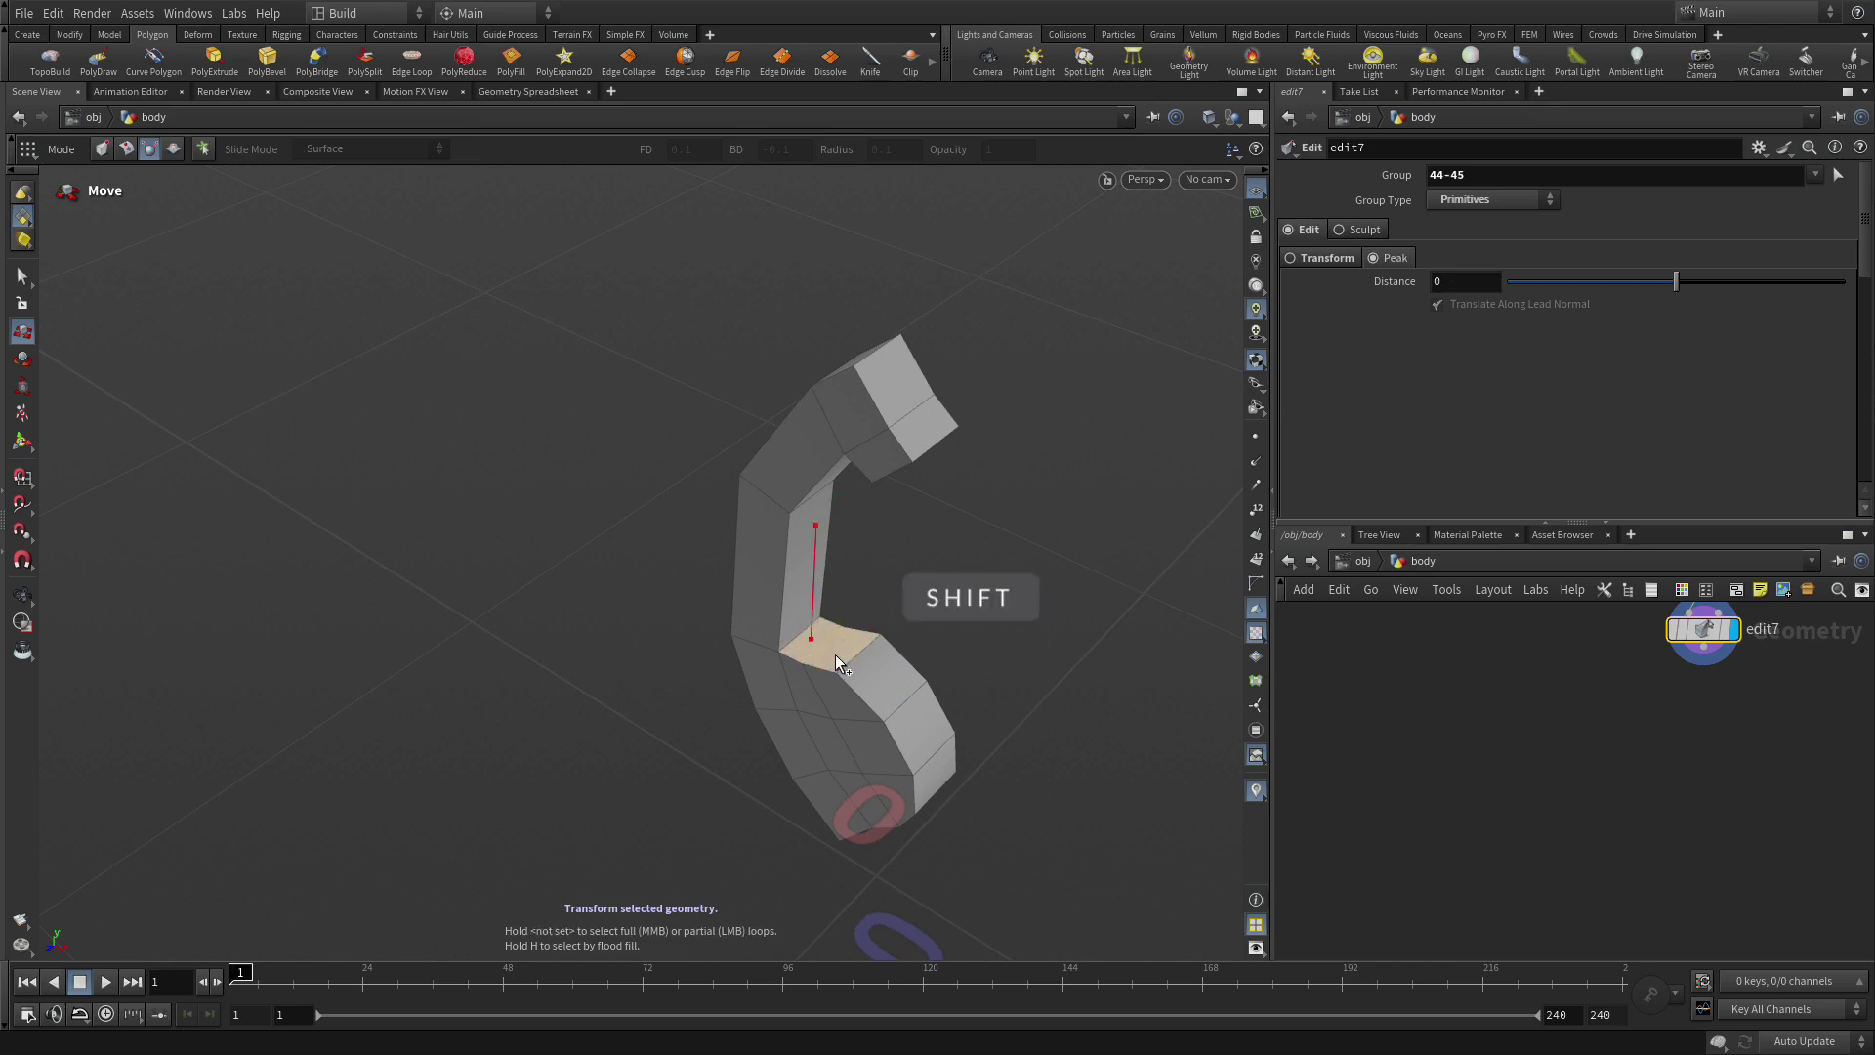
{"action": "left_click_drag", "start_coordinate": [814, 626], "coordinate": [832, 641]}
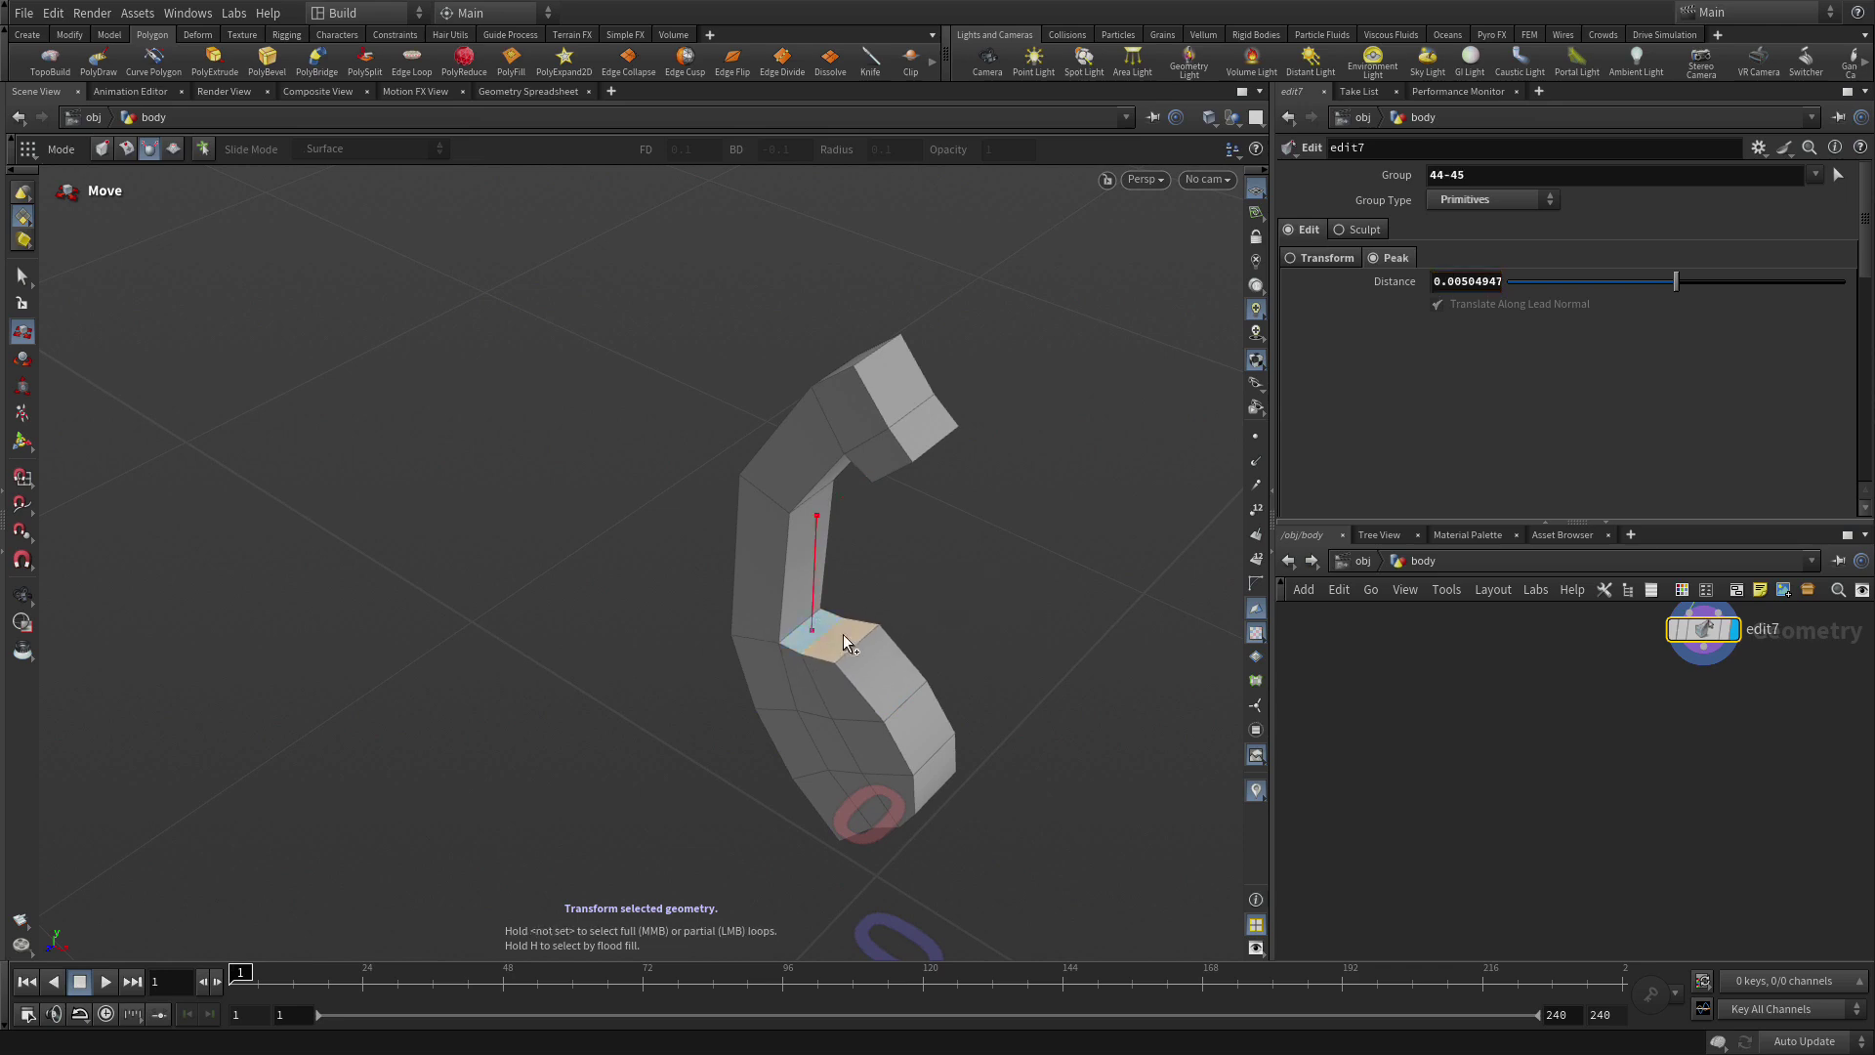
{"action": "key", "text": "Escape"}
{"action": "left_click_drag", "start_coordinate": [1008, 590], "coordinate": [928, 461]}
{"action": "key", "text": "space"}
{"action": "key", "text": "space"}
{"action": "middle_click_drag", "start_coordinate": [1679, 741], "coordinate": [1708, 866]}
{"action": "right_click_drag", "start_coordinate": [1708, 866], "coordinate": [1760, 866]}
{"action": "middle_click_drag", "start_coordinate": [1637, 840], "coordinate": [1537, 805]}
{"action": "left_click_drag", "start_coordinate": [1537, 804], "coordinate": [1478, 837]}
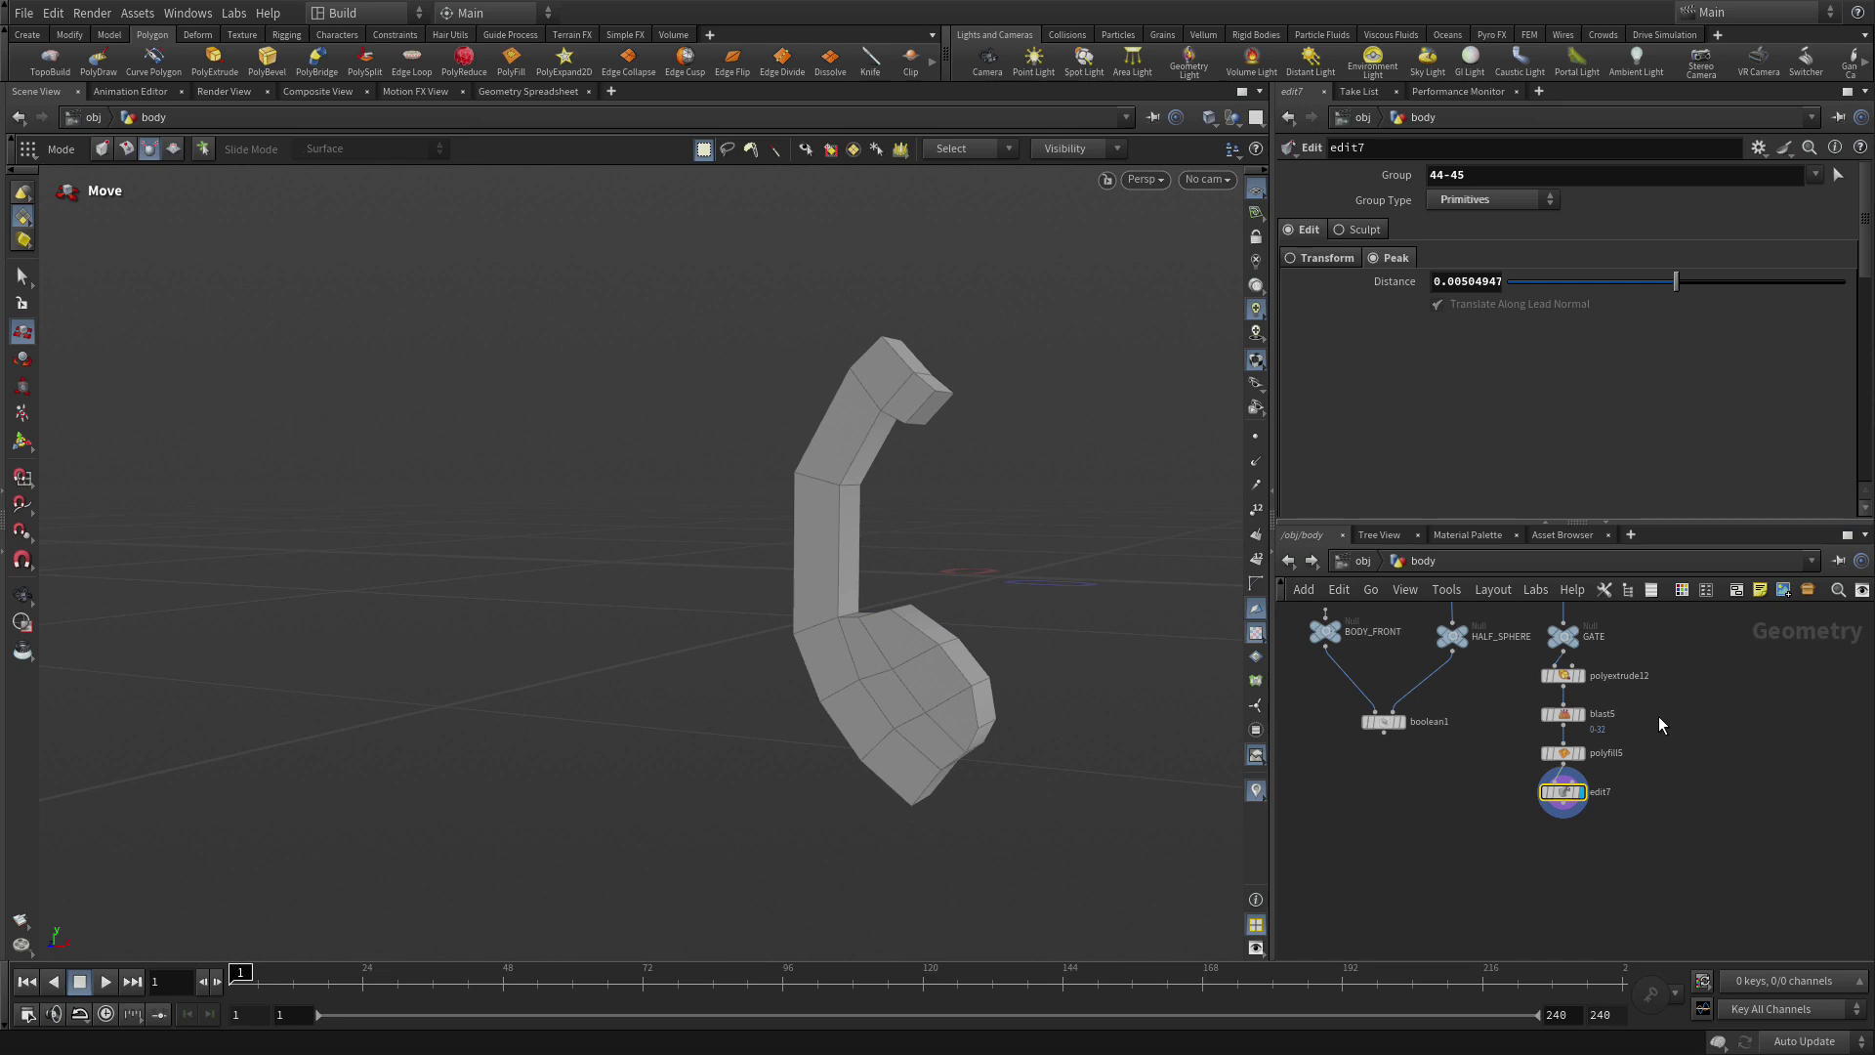
{"action": "left_click", "coordinate": [1363, 814]}
Add a Null wired below edit7 and rename it CUT_OUT.
{"action": "key", "text": "Tab"}
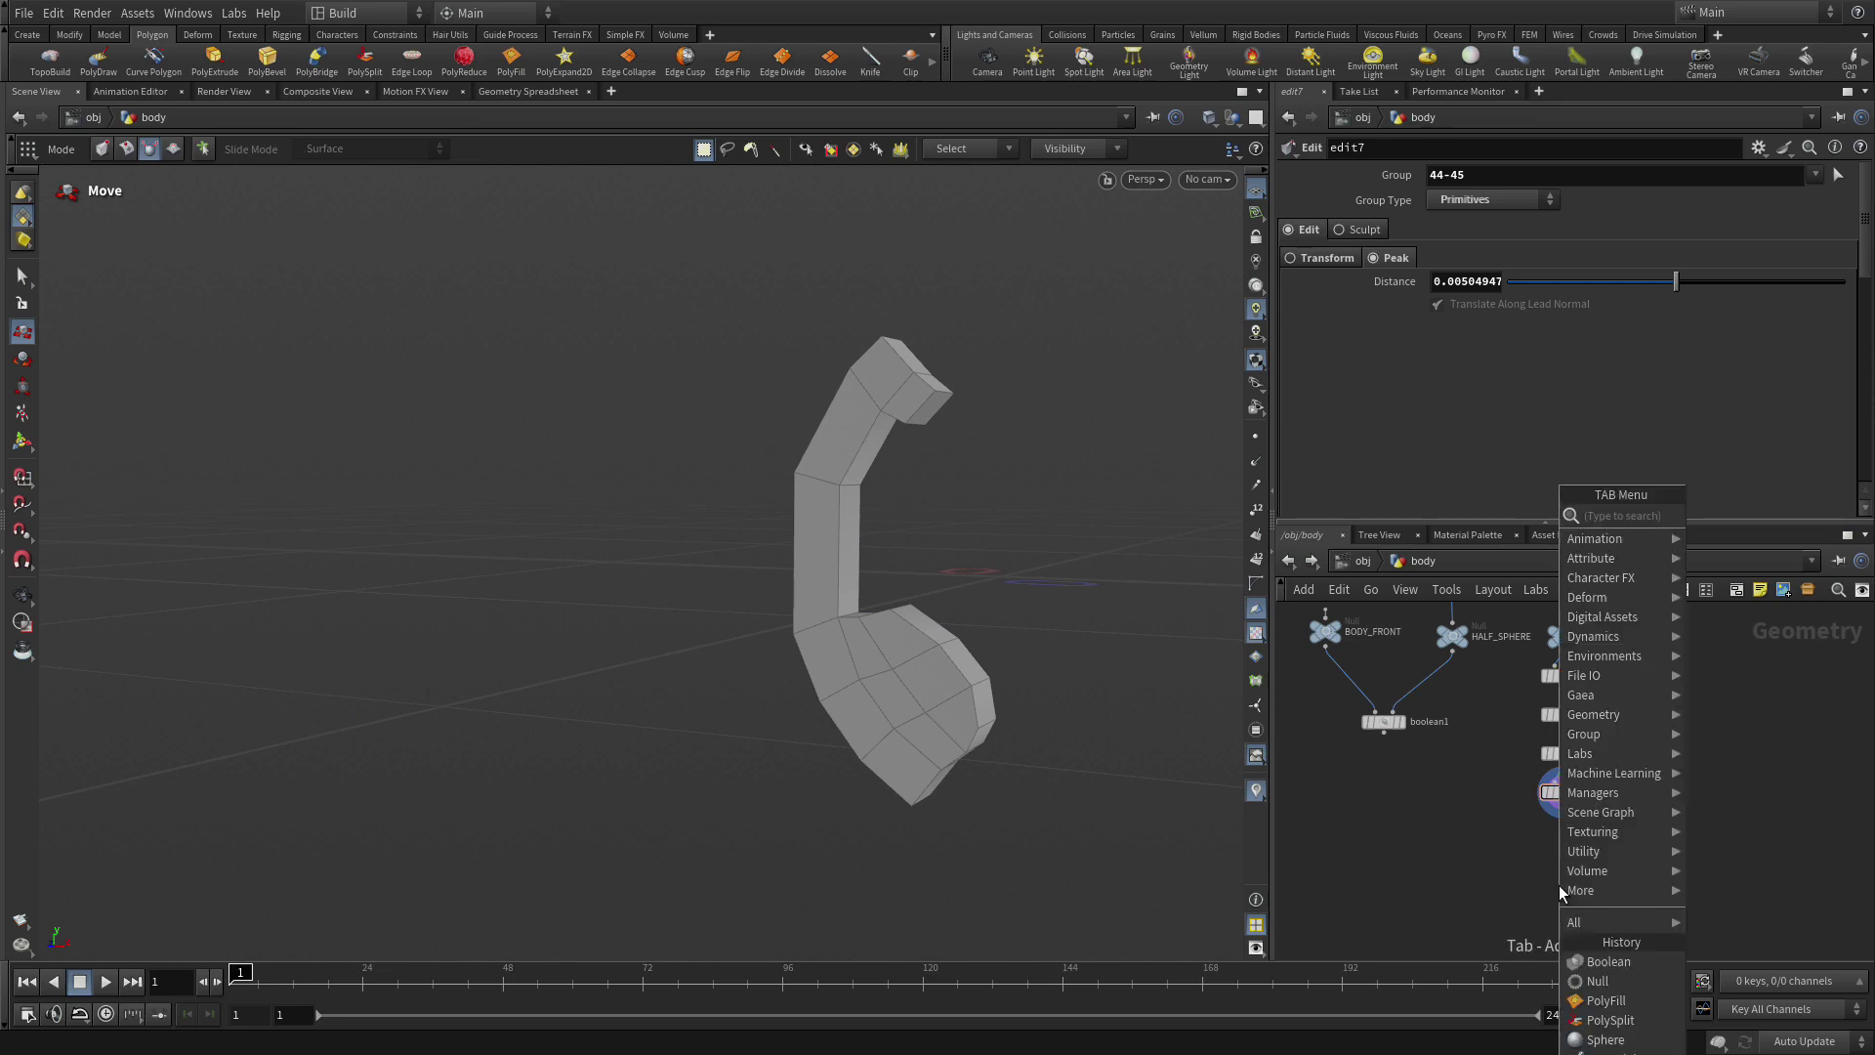
{"action": "type", "text": "null"}
{"action": "key", "text": "Return"}
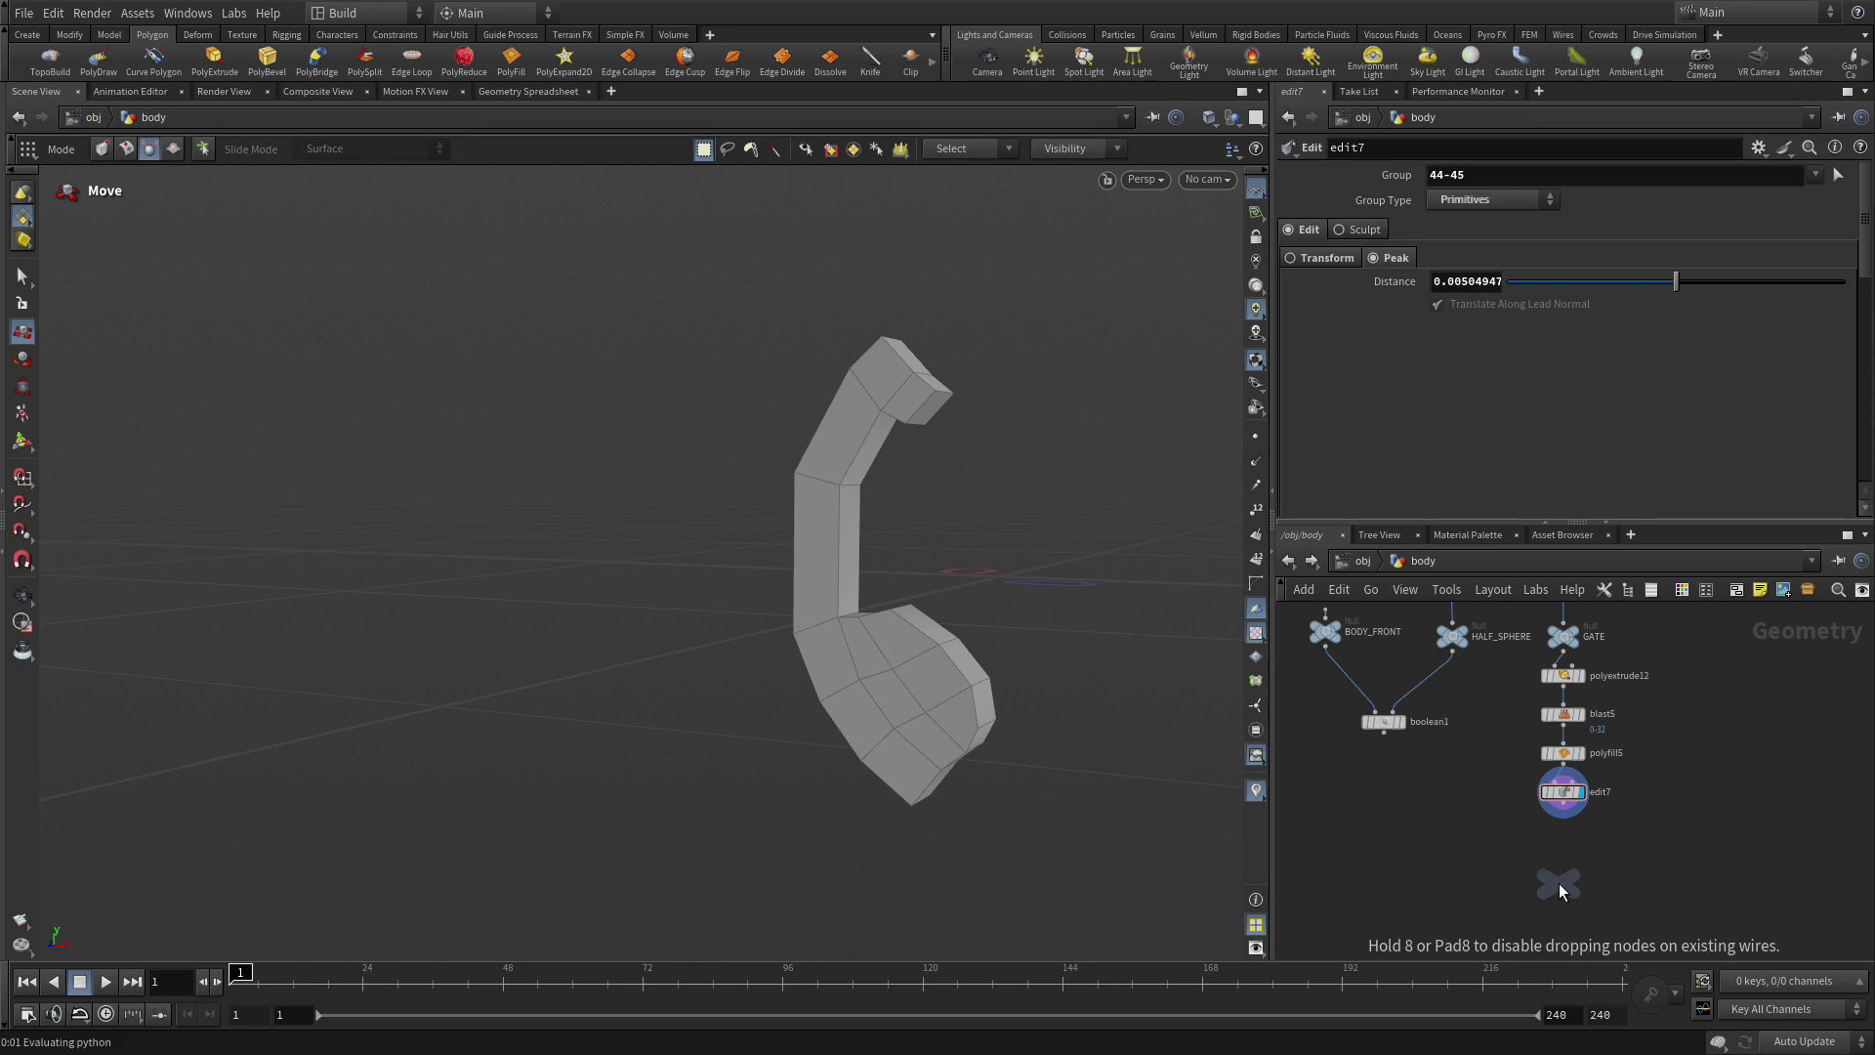
{"action": "left_click", "coordinate": [1563, 862]}
{"action": "left_click", "coordinate": [1570, 805]}
{"action": "left_click", "coordinate": [1566, 852]}
{"action": "double_click", "coordinate": [1588, 860]}
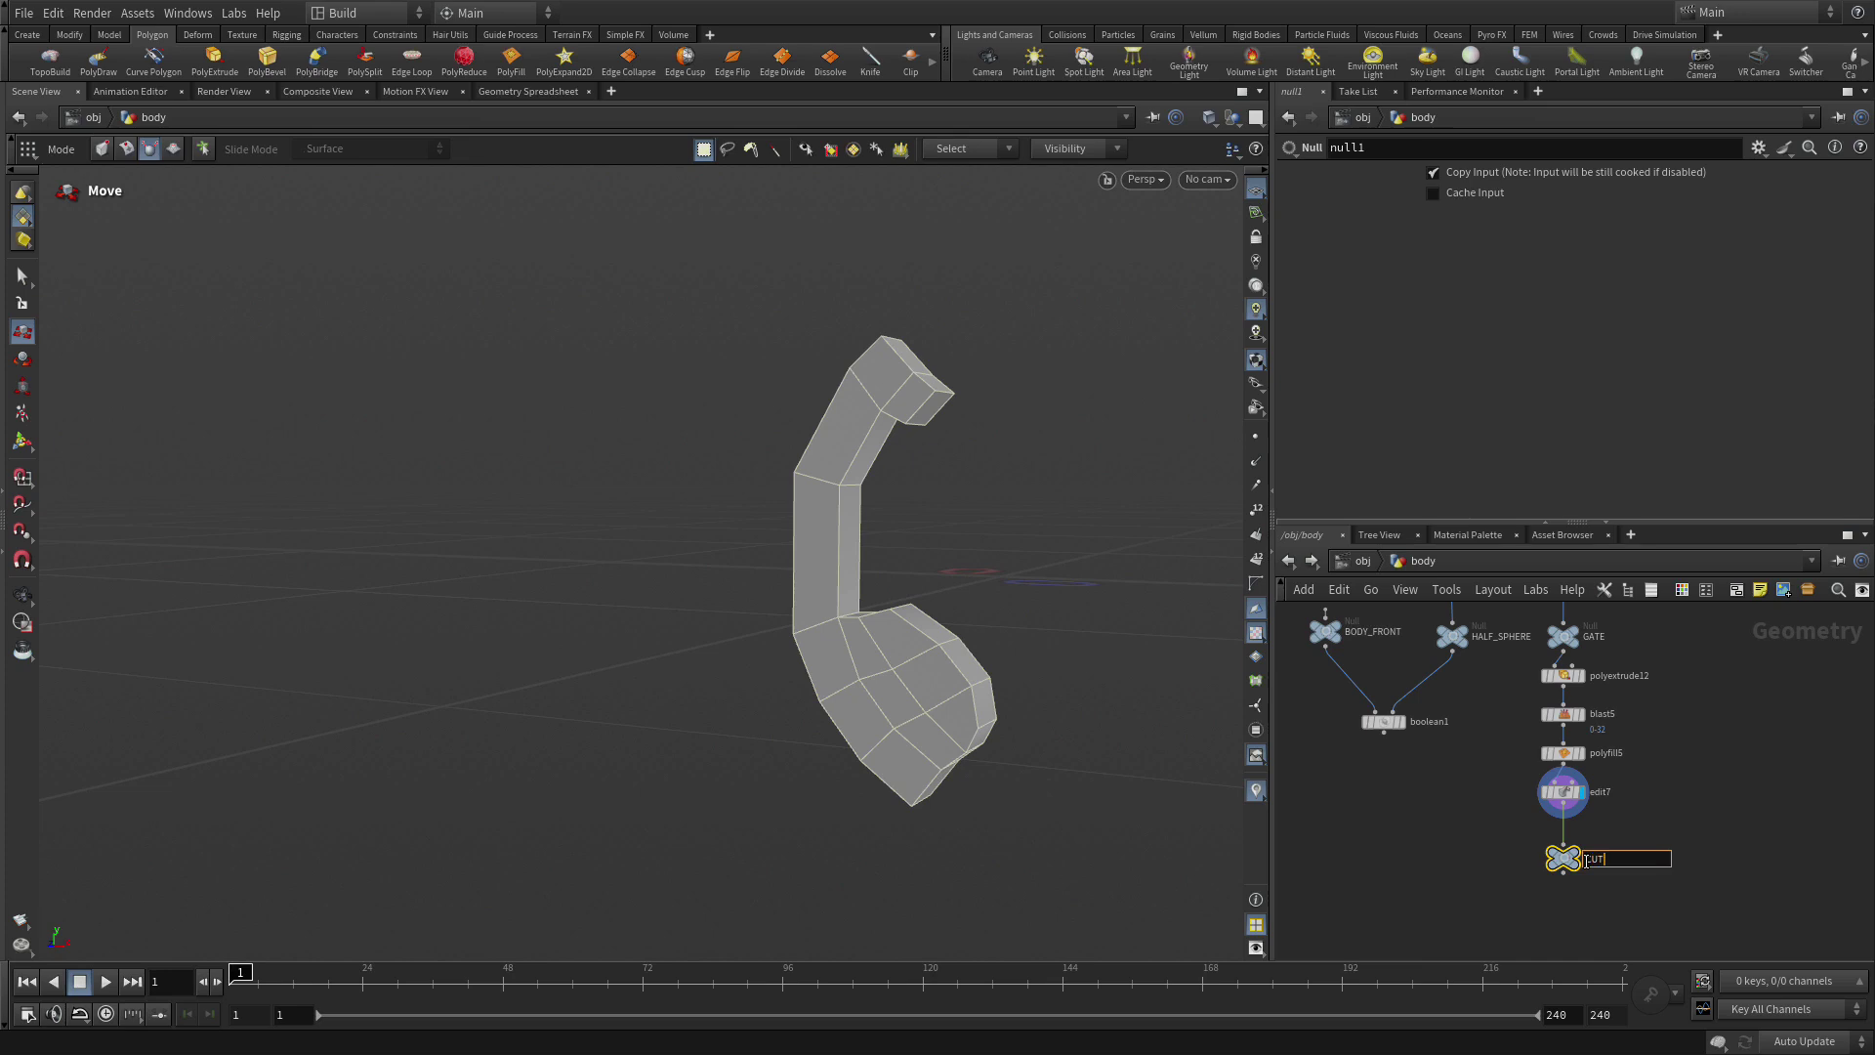
{"action": "key", "text": "Return"}
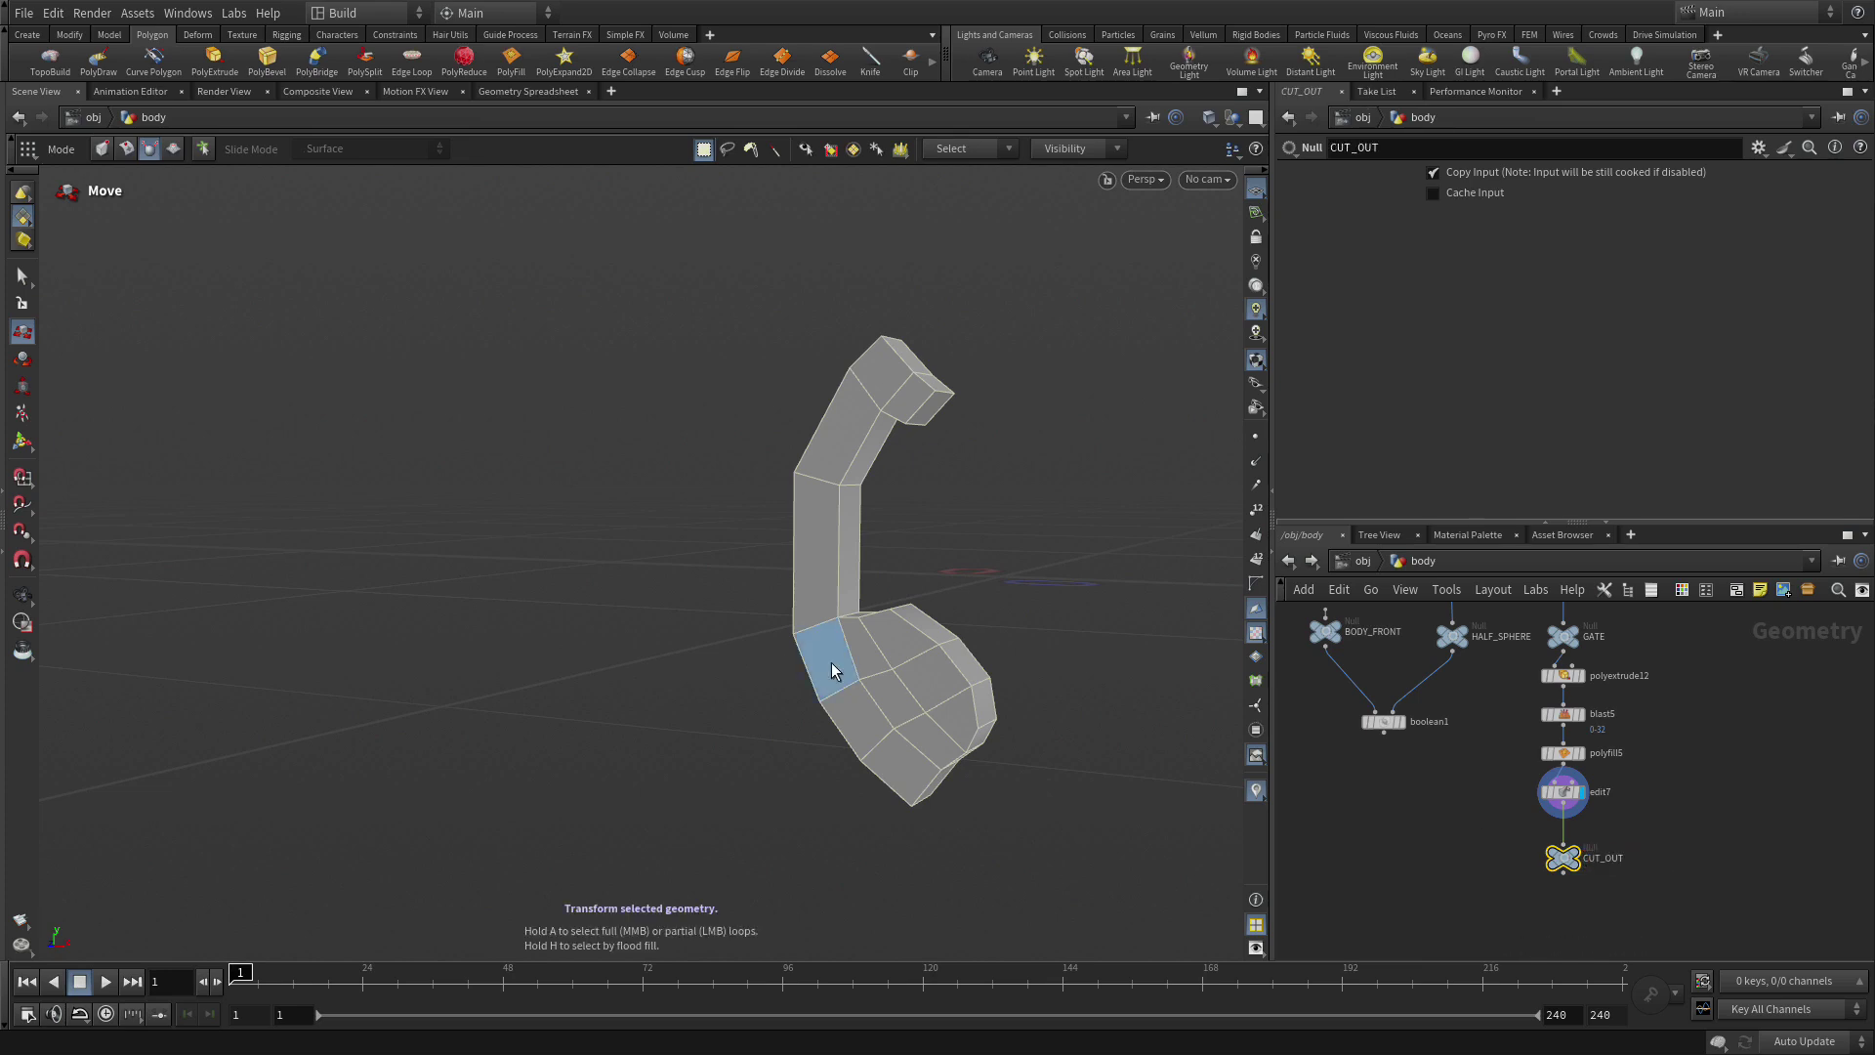
Add a Boolean node beneath the gate chain.
{"action": "middle_click_drag", "start_coordinate": [1426, 865], "coordinate": [1468, 839]}
{"action": "key", "text": "Tab"}
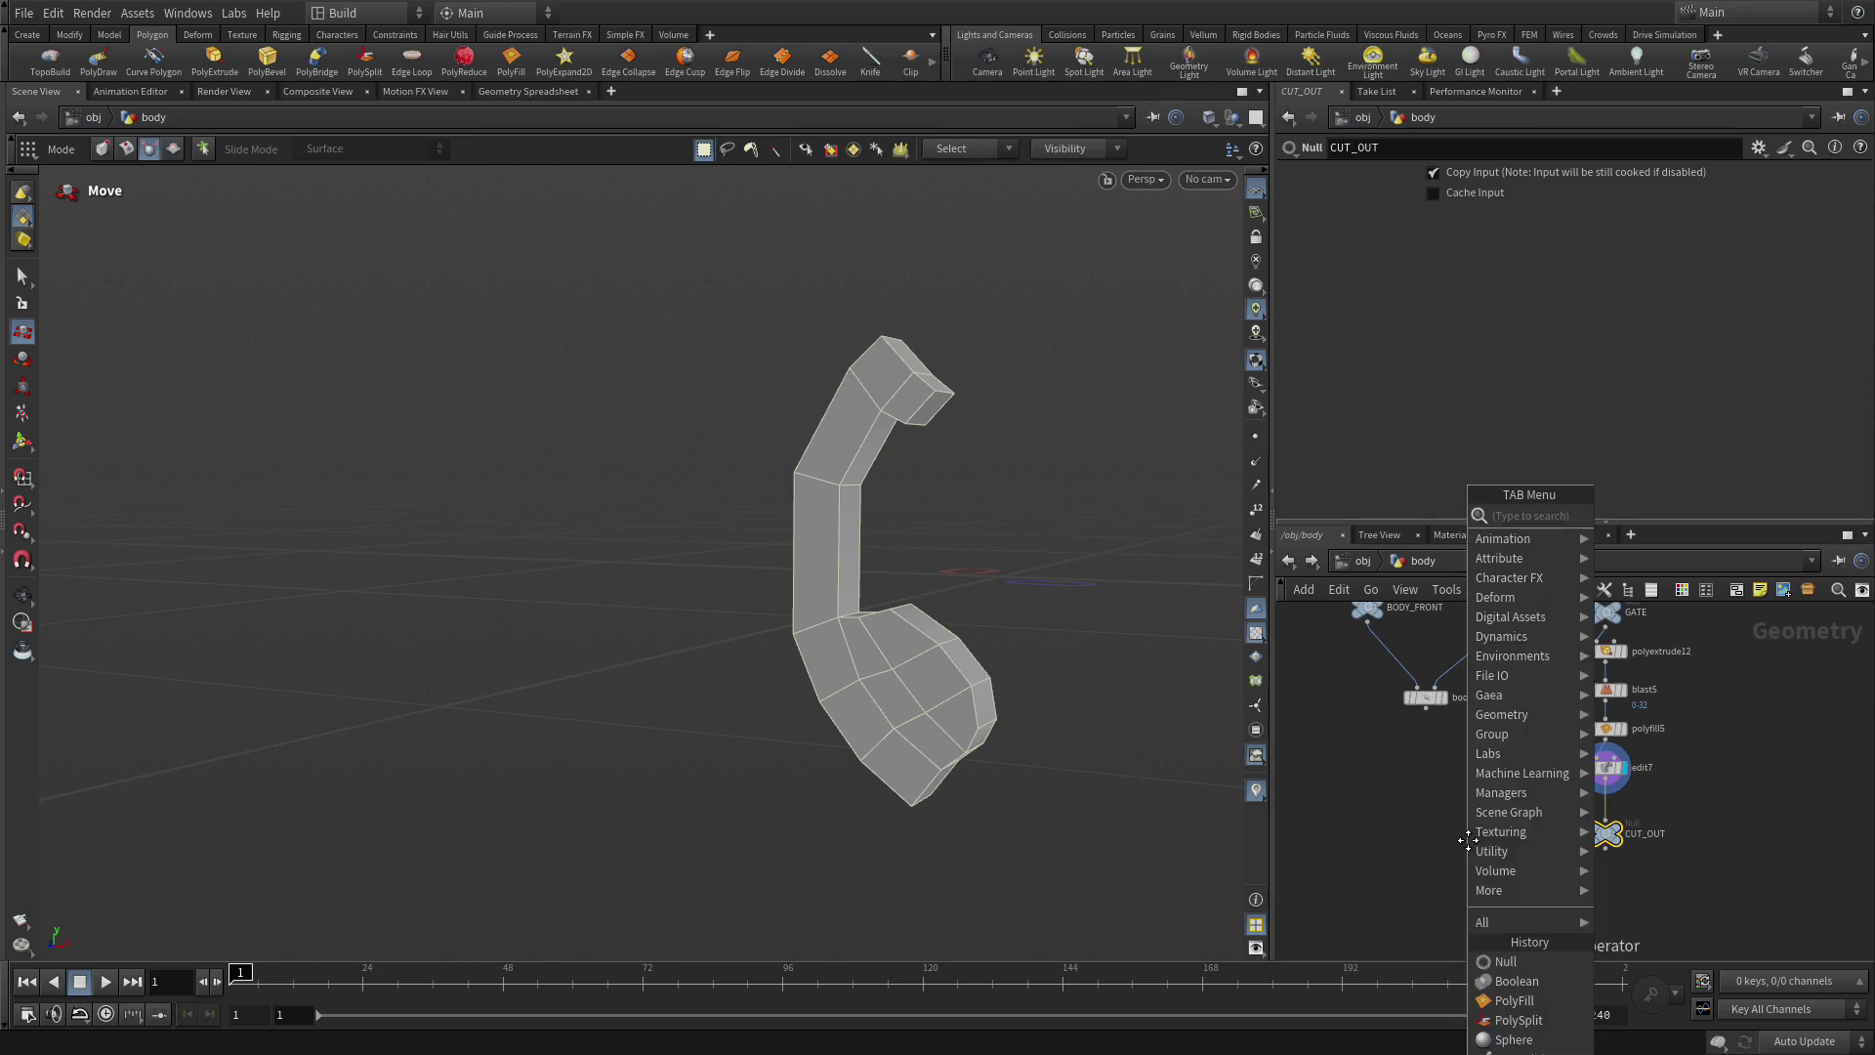
{"action": "type", "text": "bool"}
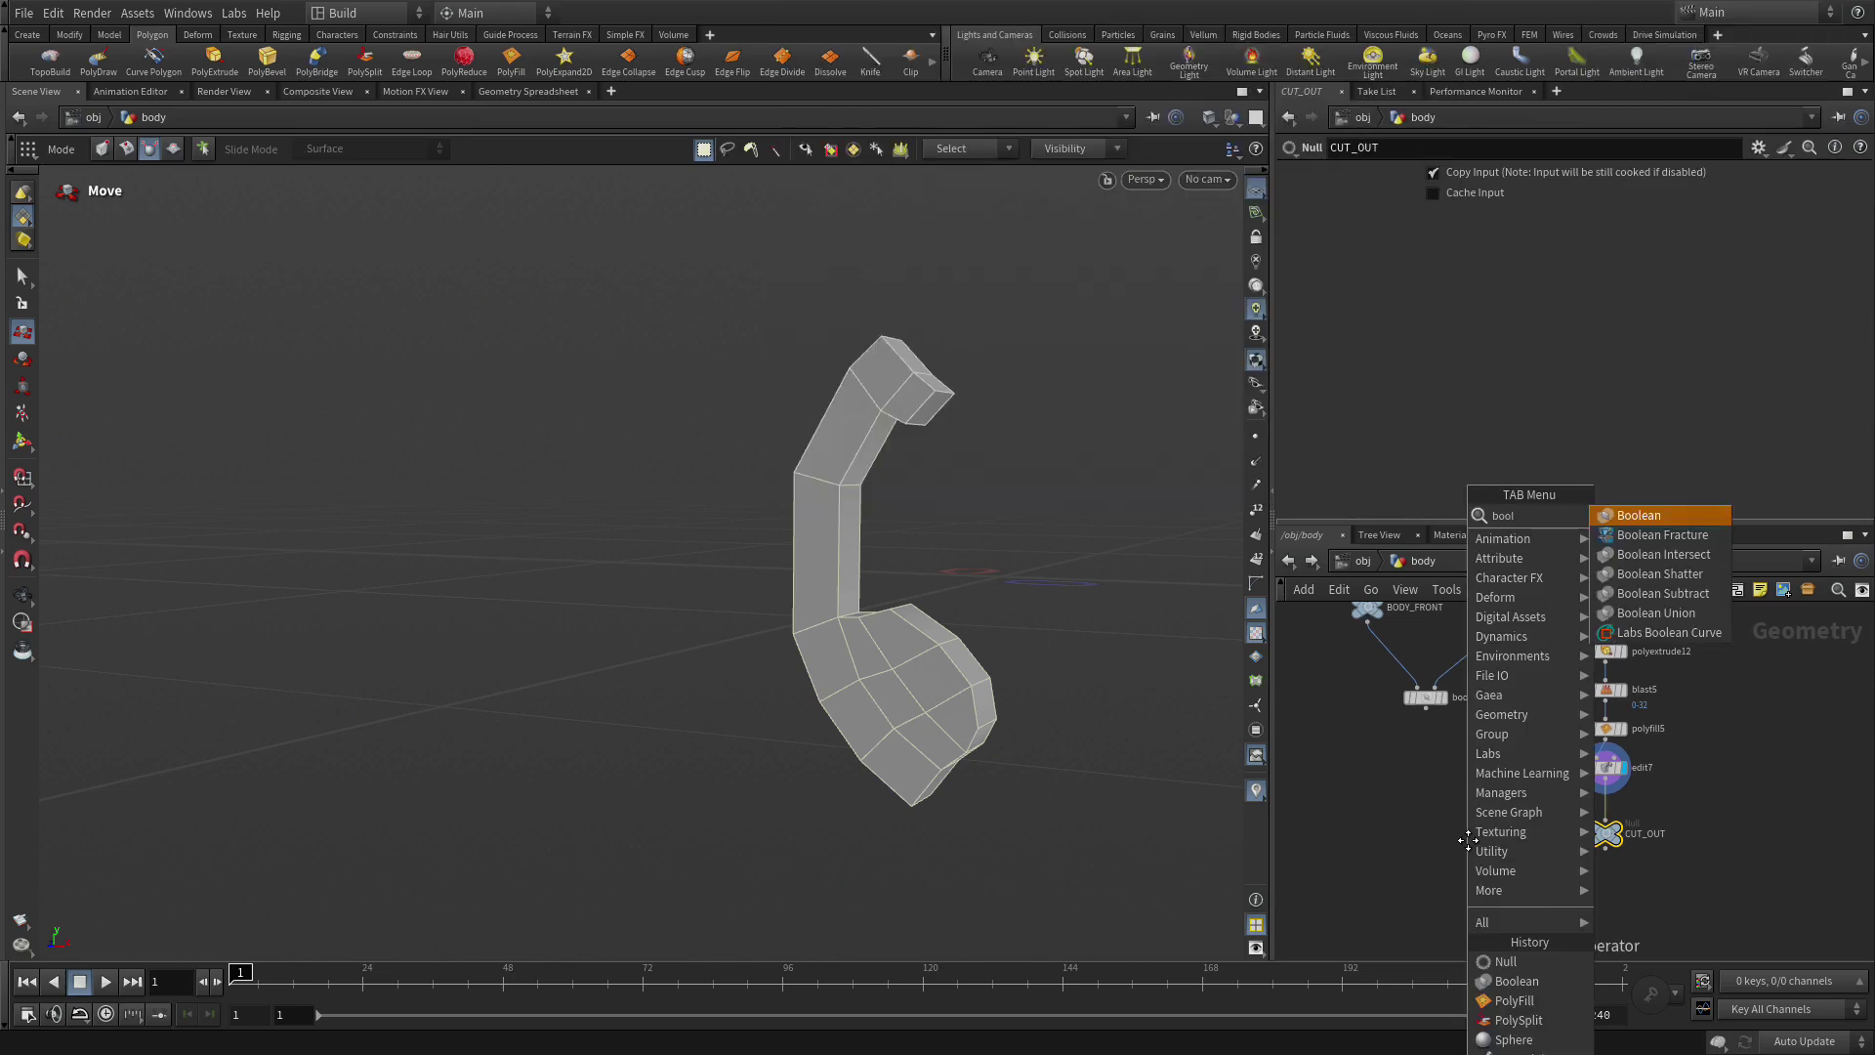
{"action": "key", "text": "Return"}
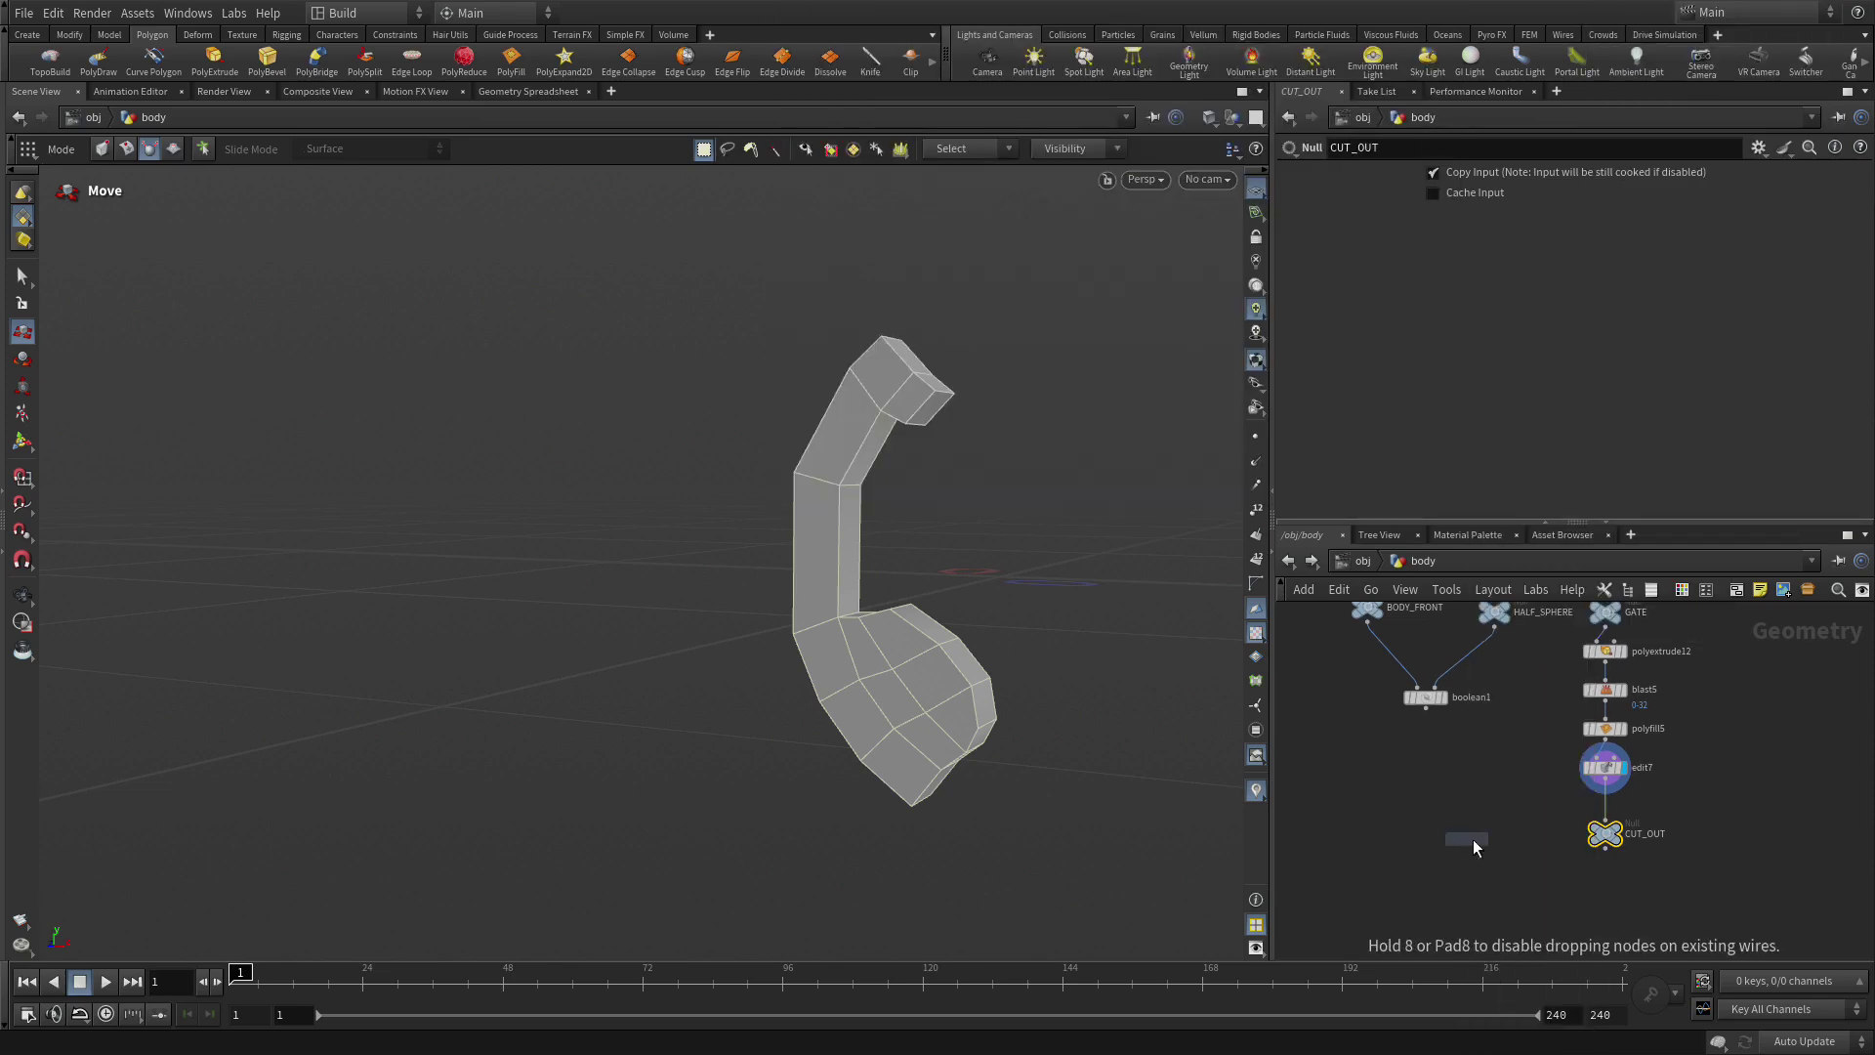
Add boolean2 with boolean1 in input 1 and CUT_OUT in input 2, and display it.
{"action": "left_click", "coordinate": [1461, 910]}
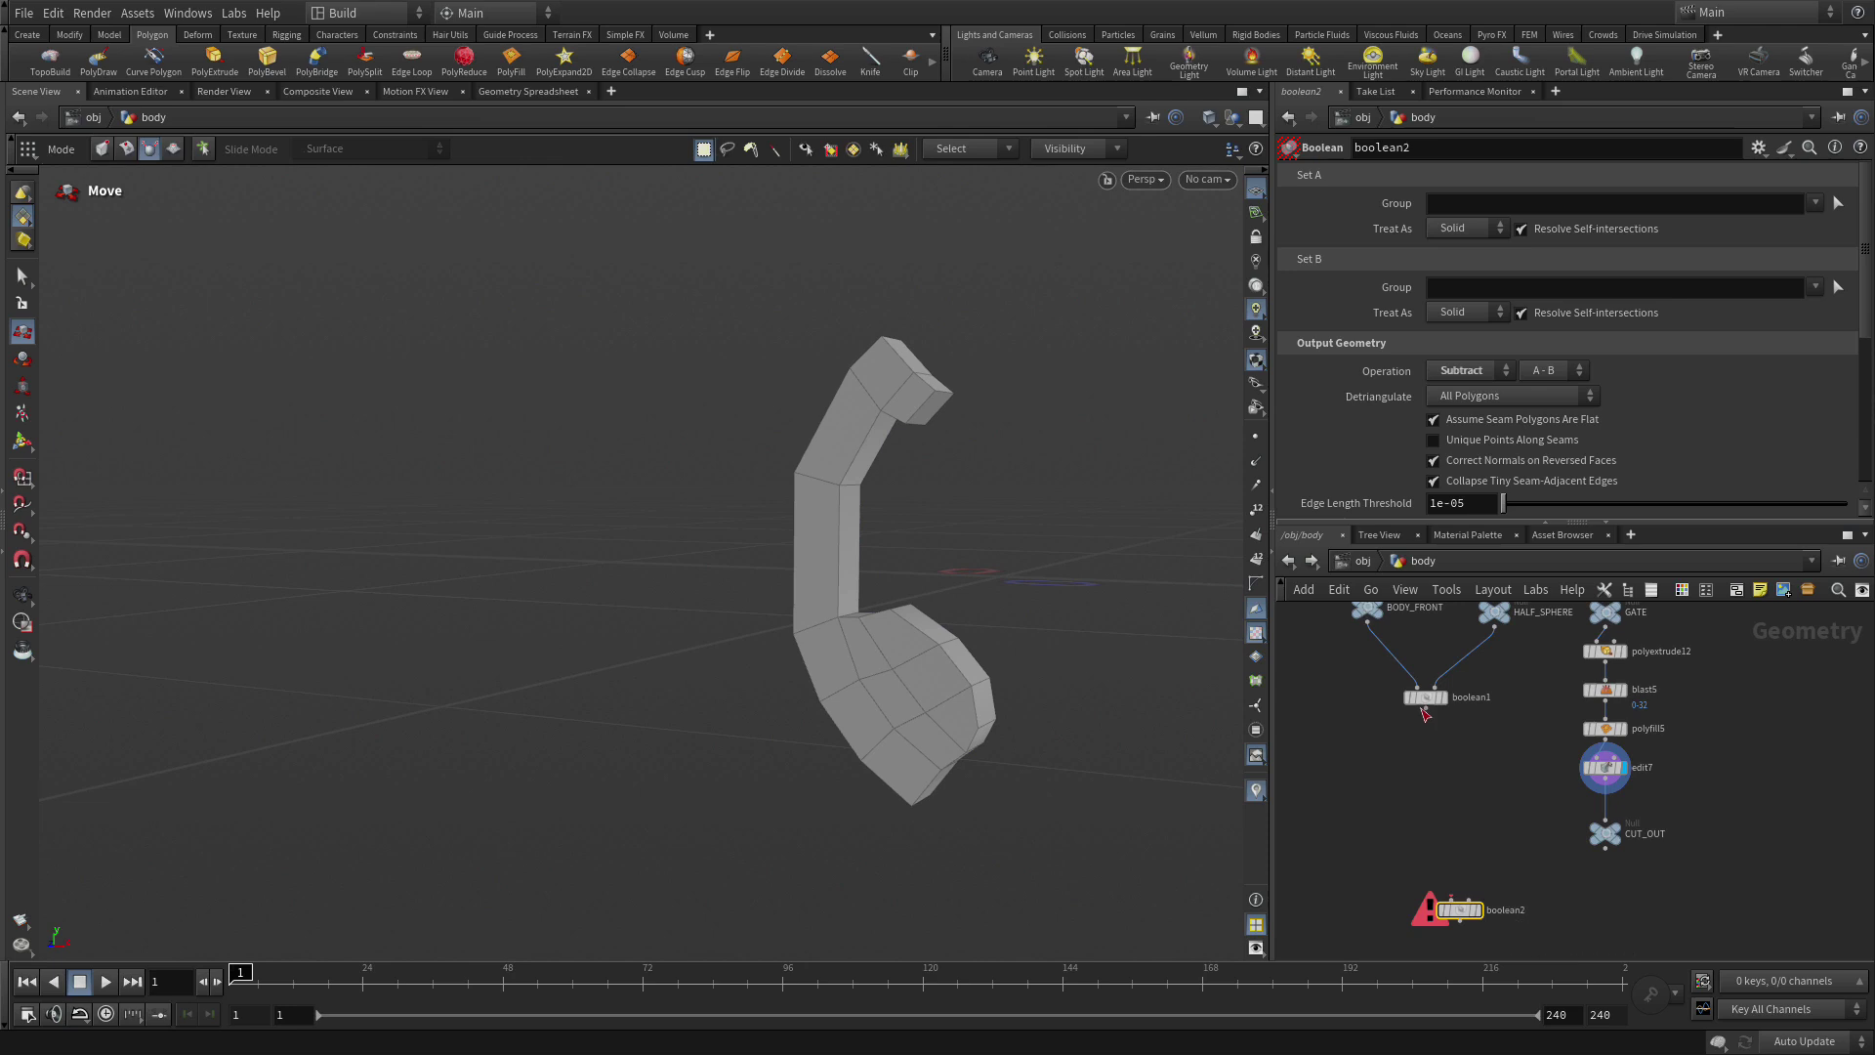
{"action": "left_click", "coordinate": [1425, 709]}
{"action": "left_click", "coordinate": [1452, 902]}
{"action": "left_click", "coordinate": [1606, 848]}
{"action": "left_click", "coordinate": [1483, 889]}
{"action": "left_click", "coordinate": [1484, 890]}
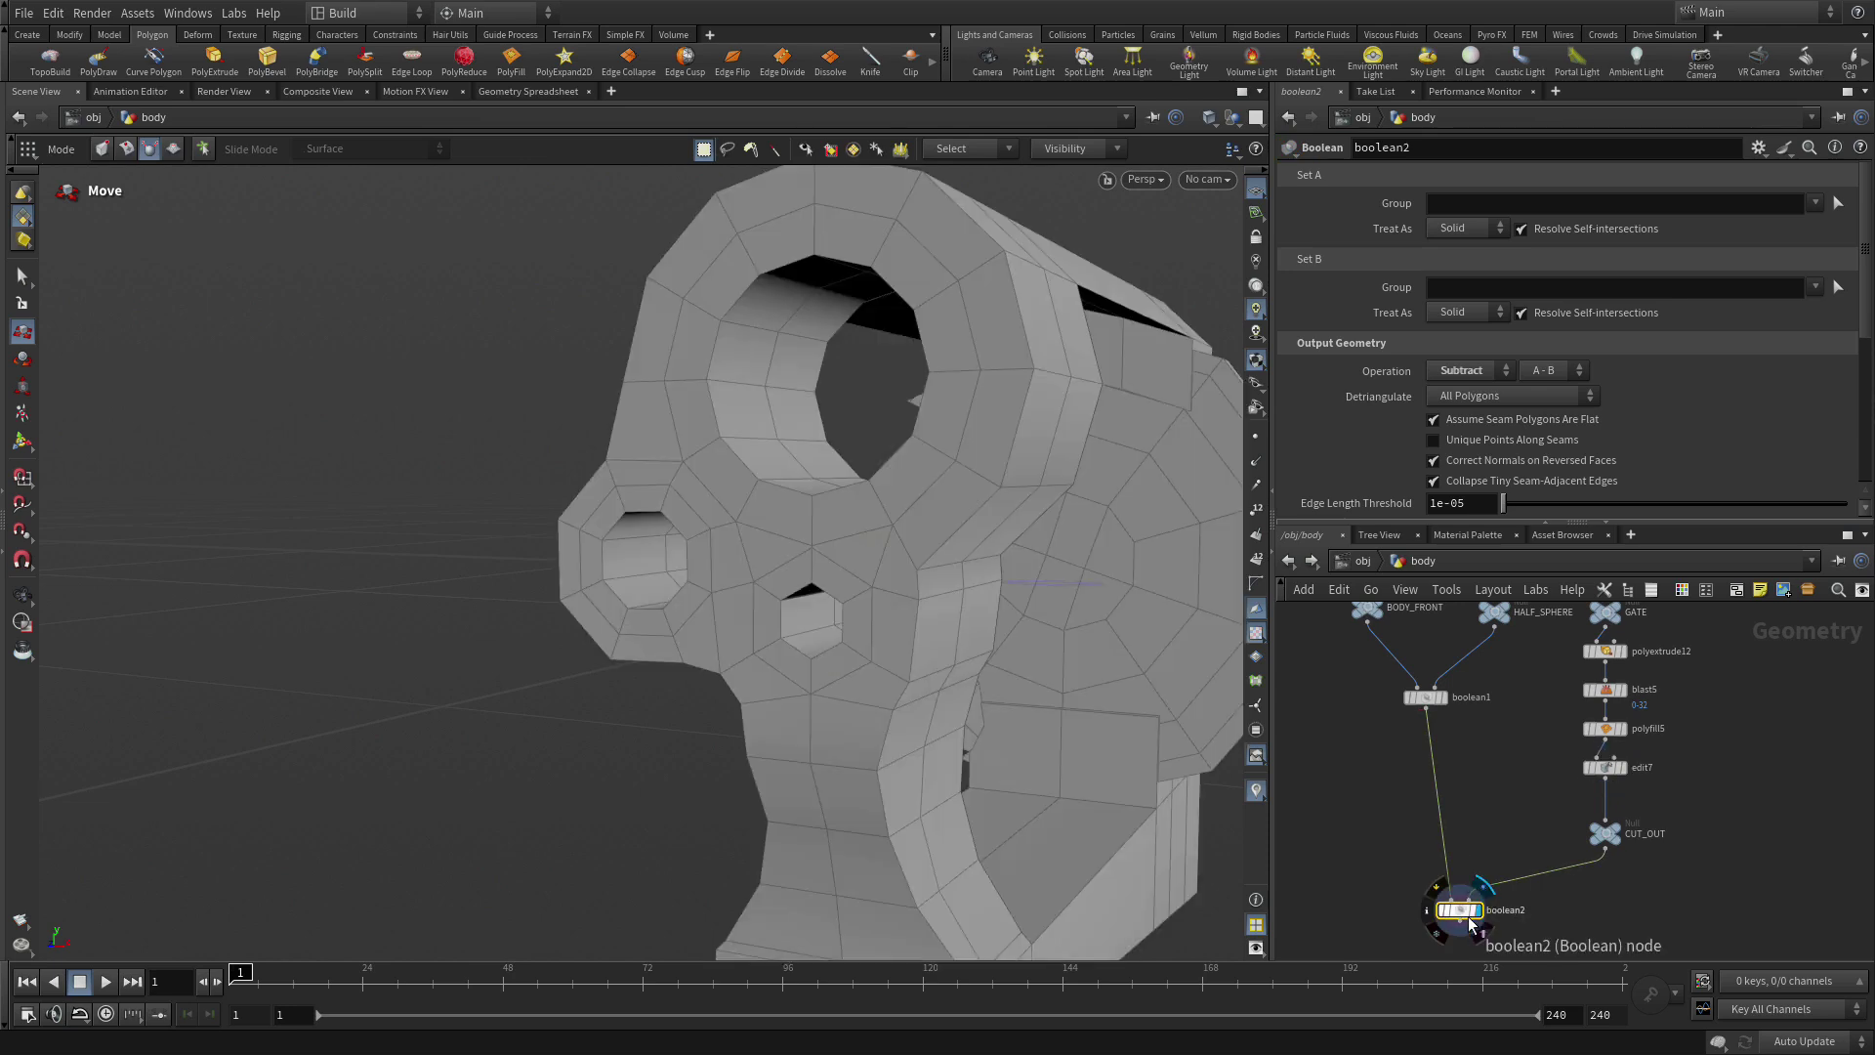
Orbit around the cut frame and select faces on the flap and along the cut edge.
{"action": "left_click_drag", "start_coordinate": [829, 527], "coordinate": [1097, 566], "text": "alt"}
{"action": "left_click_drag", "start_coordinate": [378, 572], "coordinate": [720, 523]}
{"action": "key", "text": "t"}
{"action": "left_click", "coordinate": [551, 583]}
{"action": "left_click", "coordinate": [676, 696]}
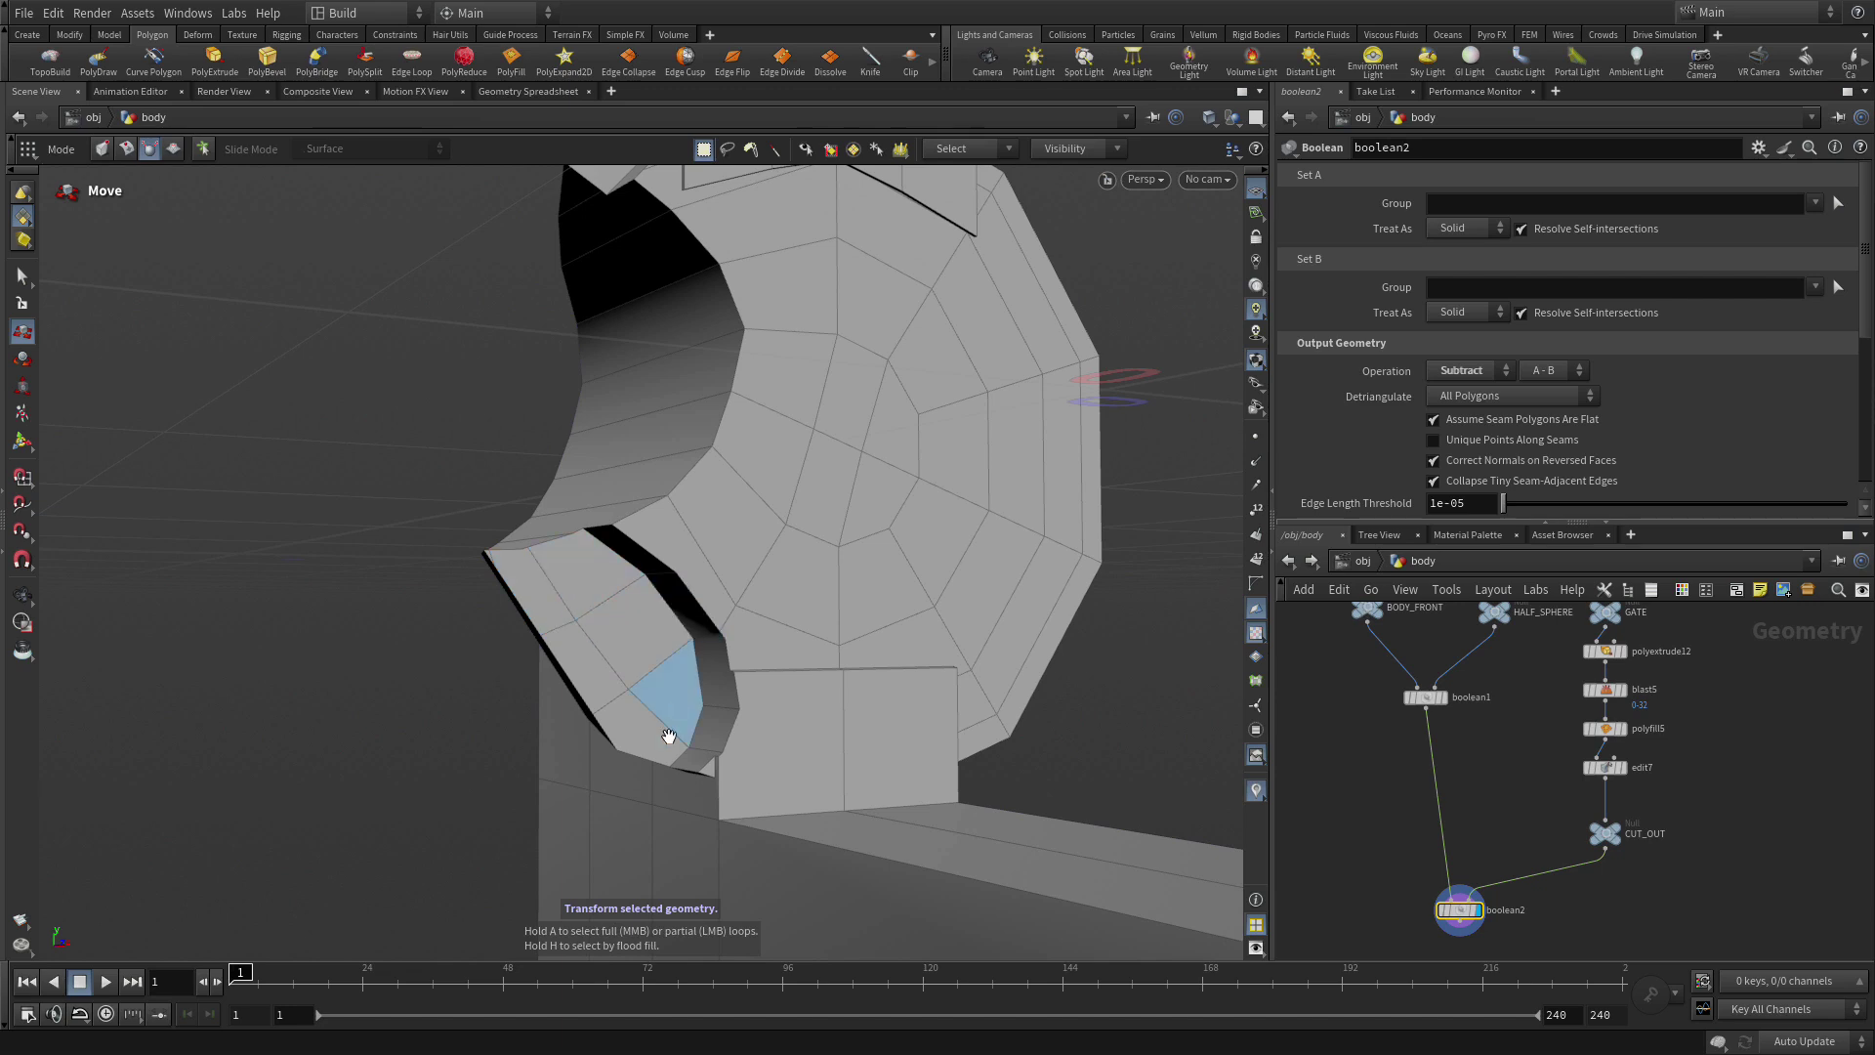
{"action": "left_click_drag", "start_coordinate": [688, 434], "coordinate": [625, 547], "text": "alt"}
{"action": "left_click", "coordinate": [607, 531]}
{"action": "left_click", "coordinate": [594, 655]}
Orbit, pan and dolly around the frame to review the carved gate opening from several sides.
{"action": "key", "text": "Escape"}
{"action": "left_click_drag", "start_coordinate": [594, 655], "coordinate": [1170, 644]}
{"action": "key", "text": "t"}
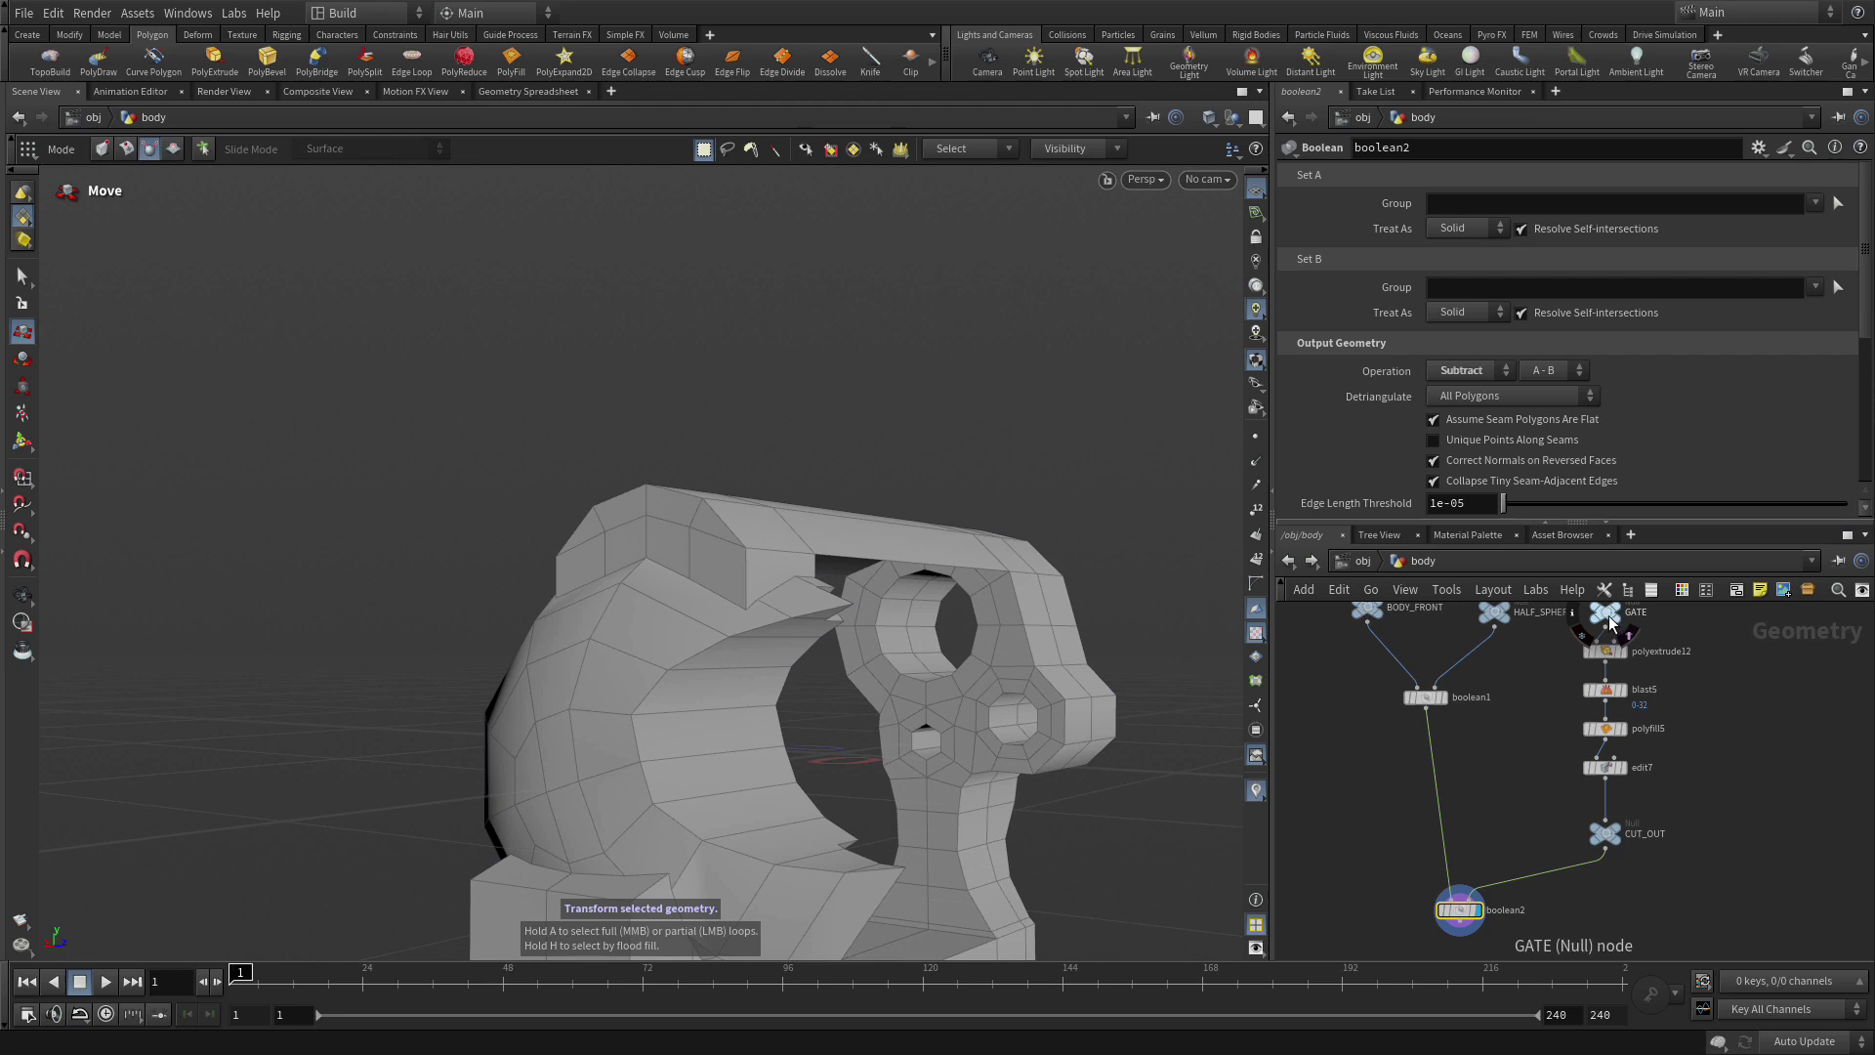
{"action": "key", "text": "Escape"}
{"action": "left_click_drag", "start_coordinate": [765, 720], "coordinate": [703, 710]}
{"action": "key", "text": "t"}
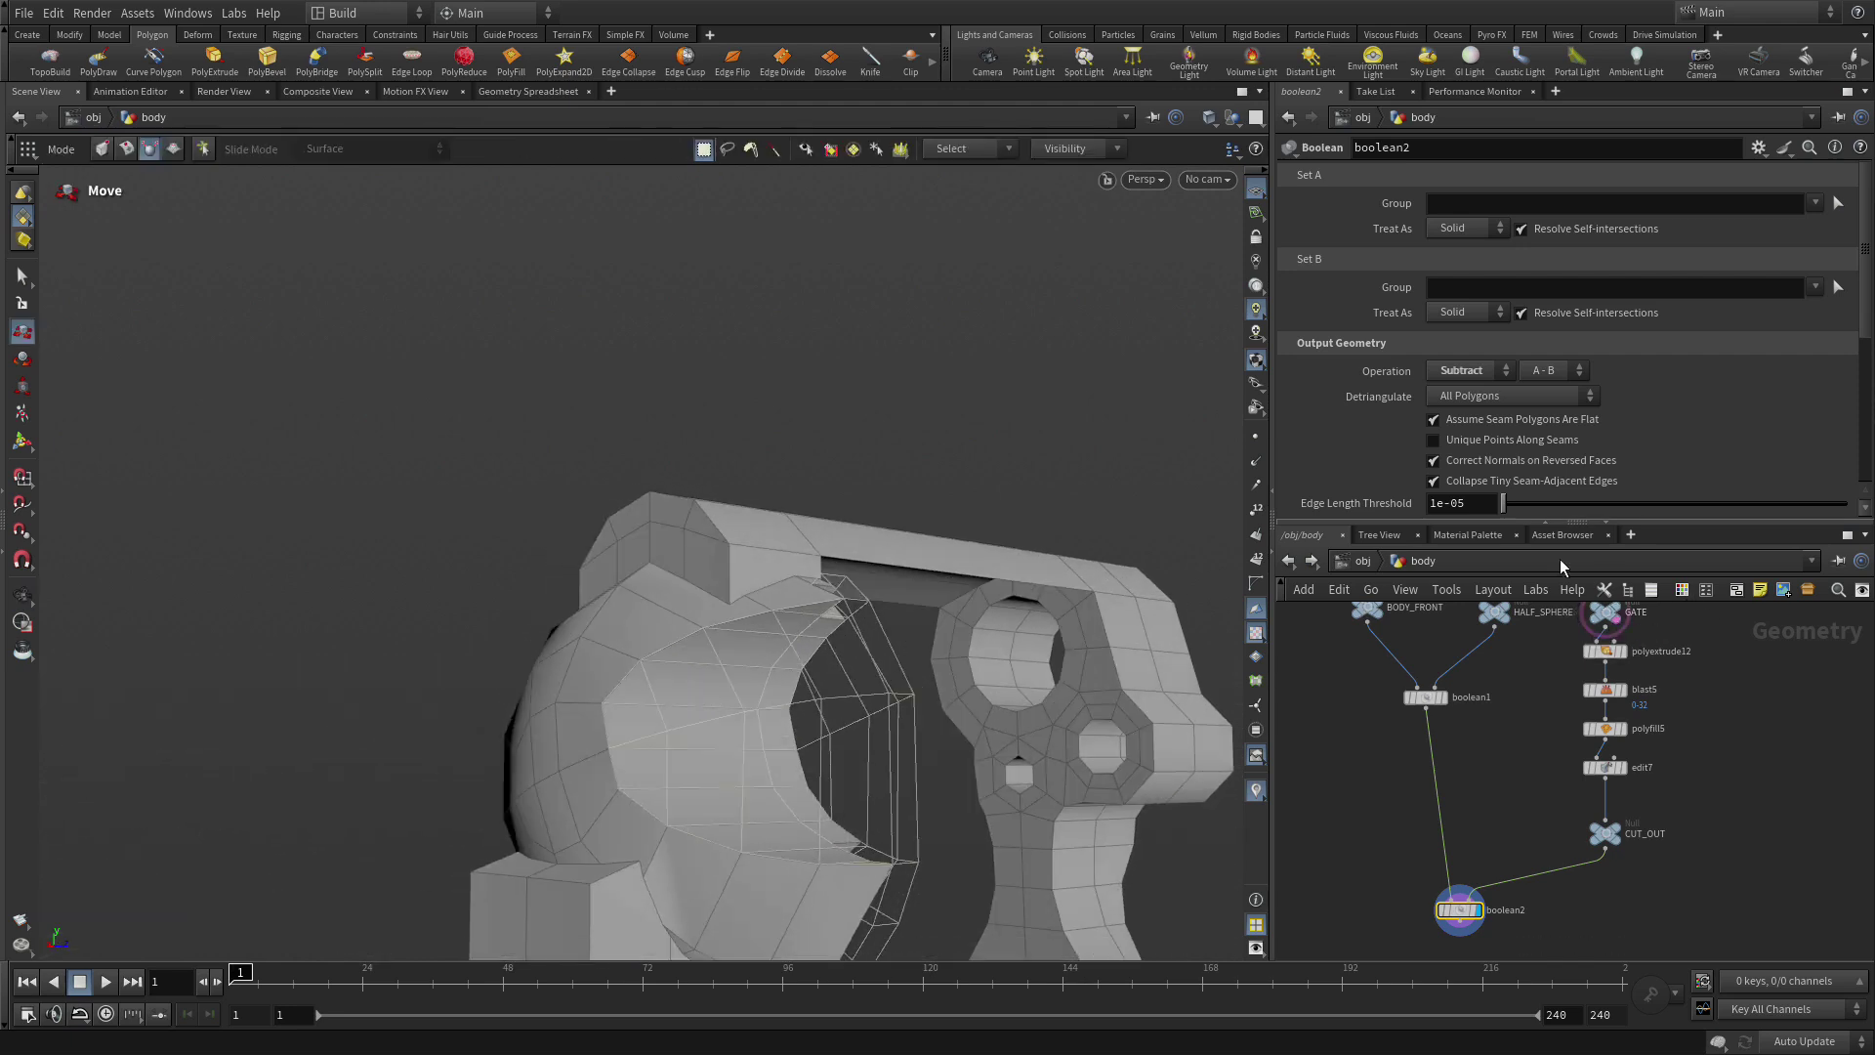
{"action": "mouse_move", "coordinate": [1614, 623]}
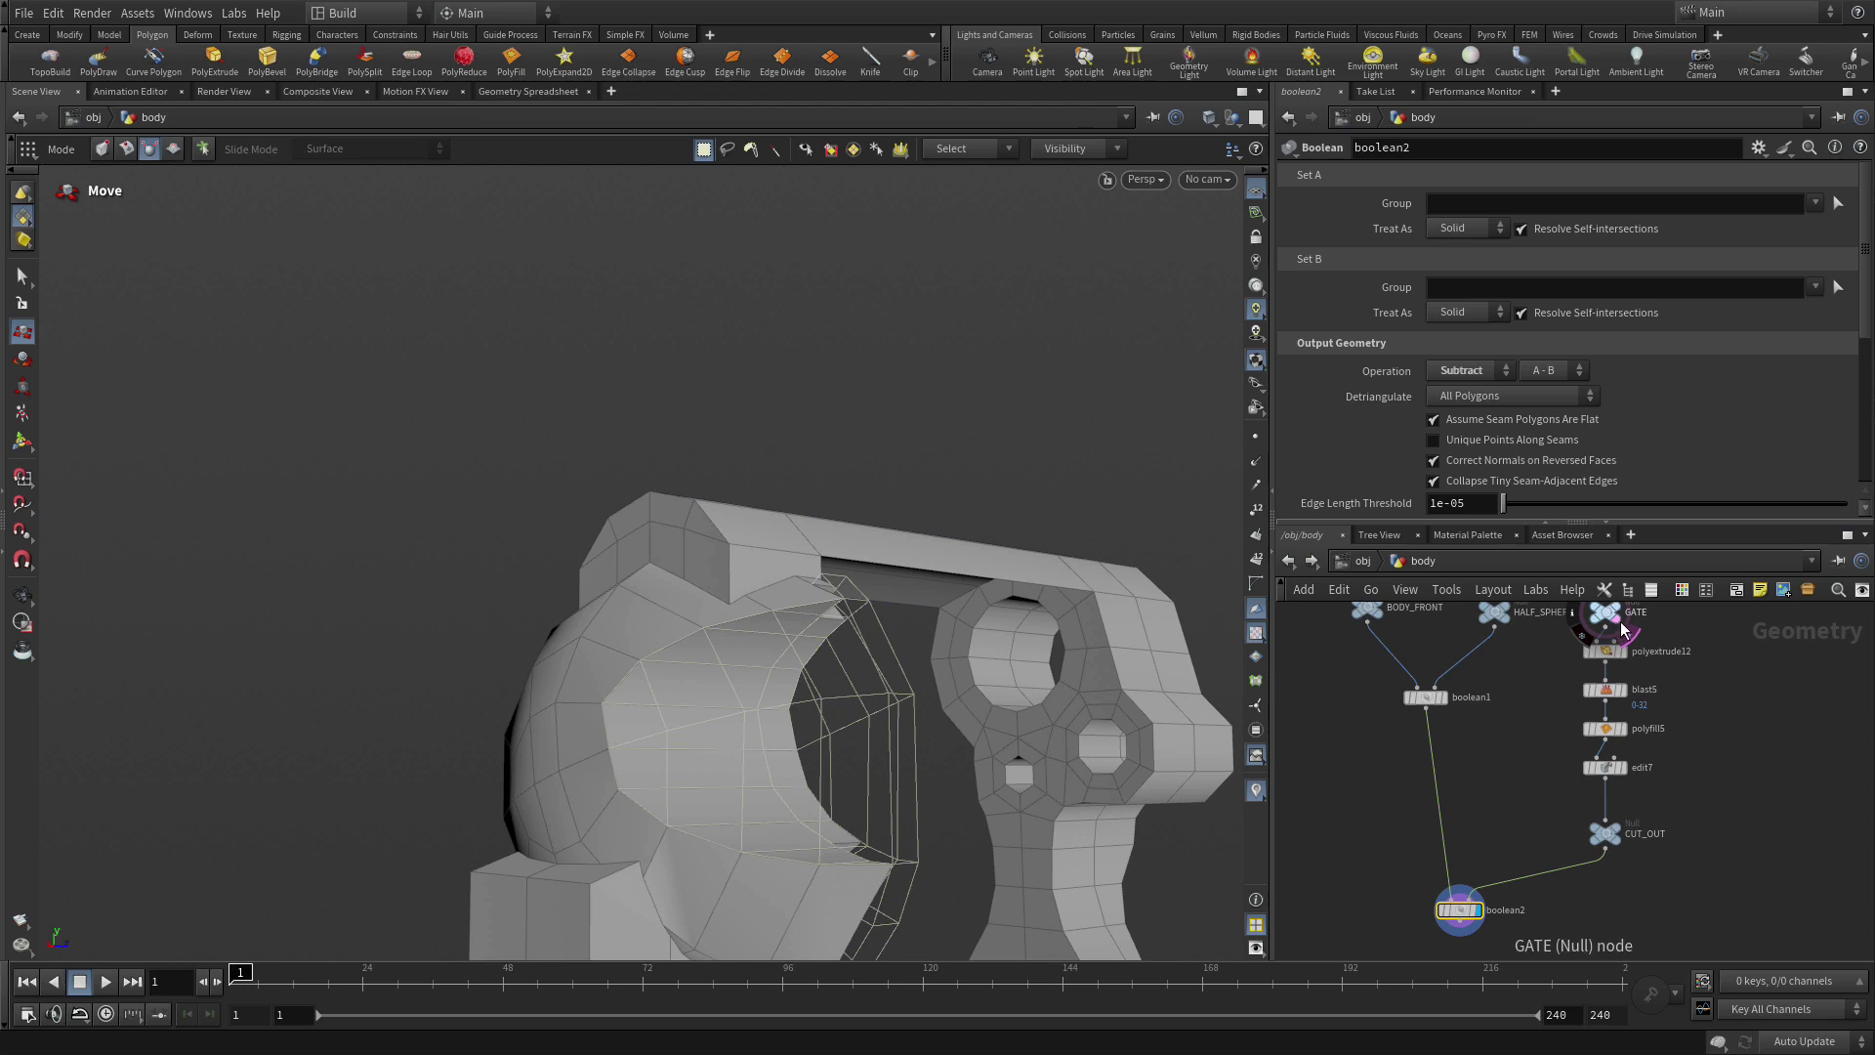
{"action": "key", "text": "Escape"}
{"action": "left_click_drag", "start_coordinate": [716, 720], "coordinate": [1099, 747]}
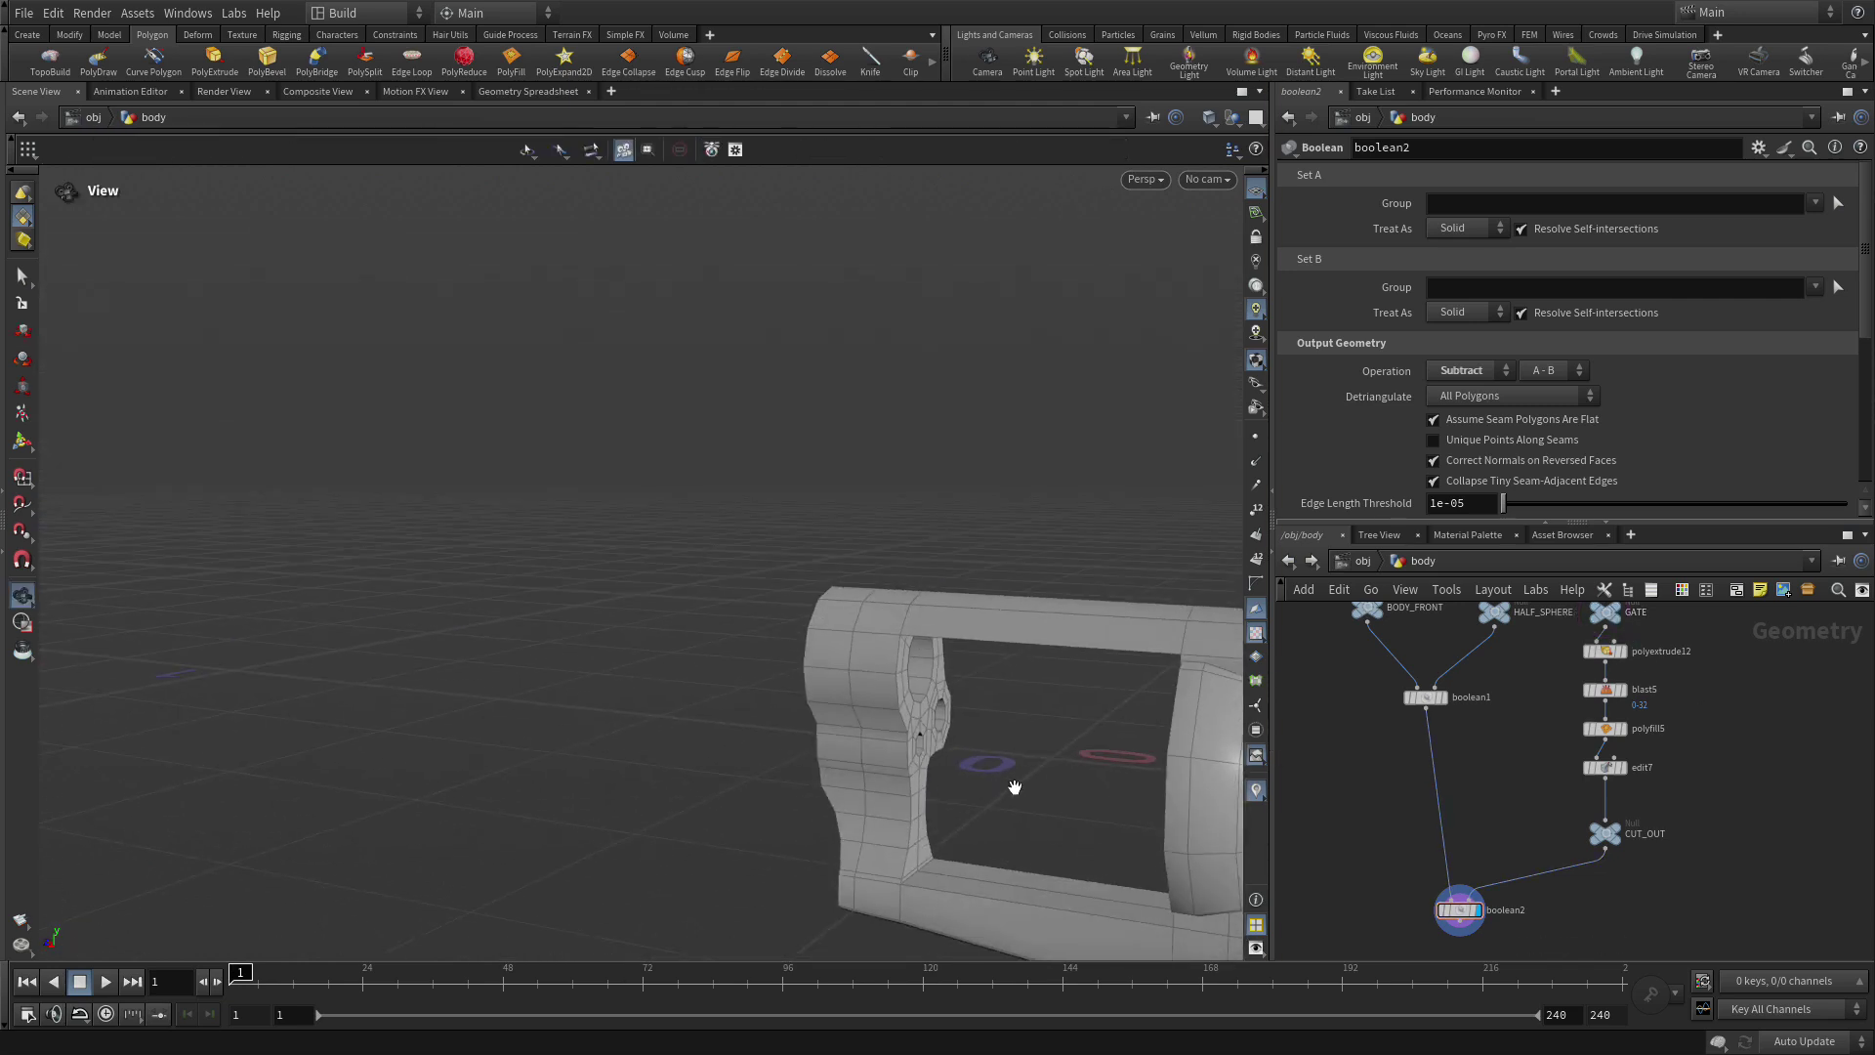
{"action": "middle_click_drag", "start_coordinate": [1013, 784], "coordinate": [580, 606]}
{"action": "left_click_drag", "start_coordinate": [580, 606], "coordinate": [804, 544]}
{"action": "middle_click_drag", "start_coordinate": [883, 472], "coordinate": [812, 665], "text": "alt"}
{"action": "right_click_drag", "start_coordinate": [812, 665], "coordinate": [502, 477], "text": "alt"}
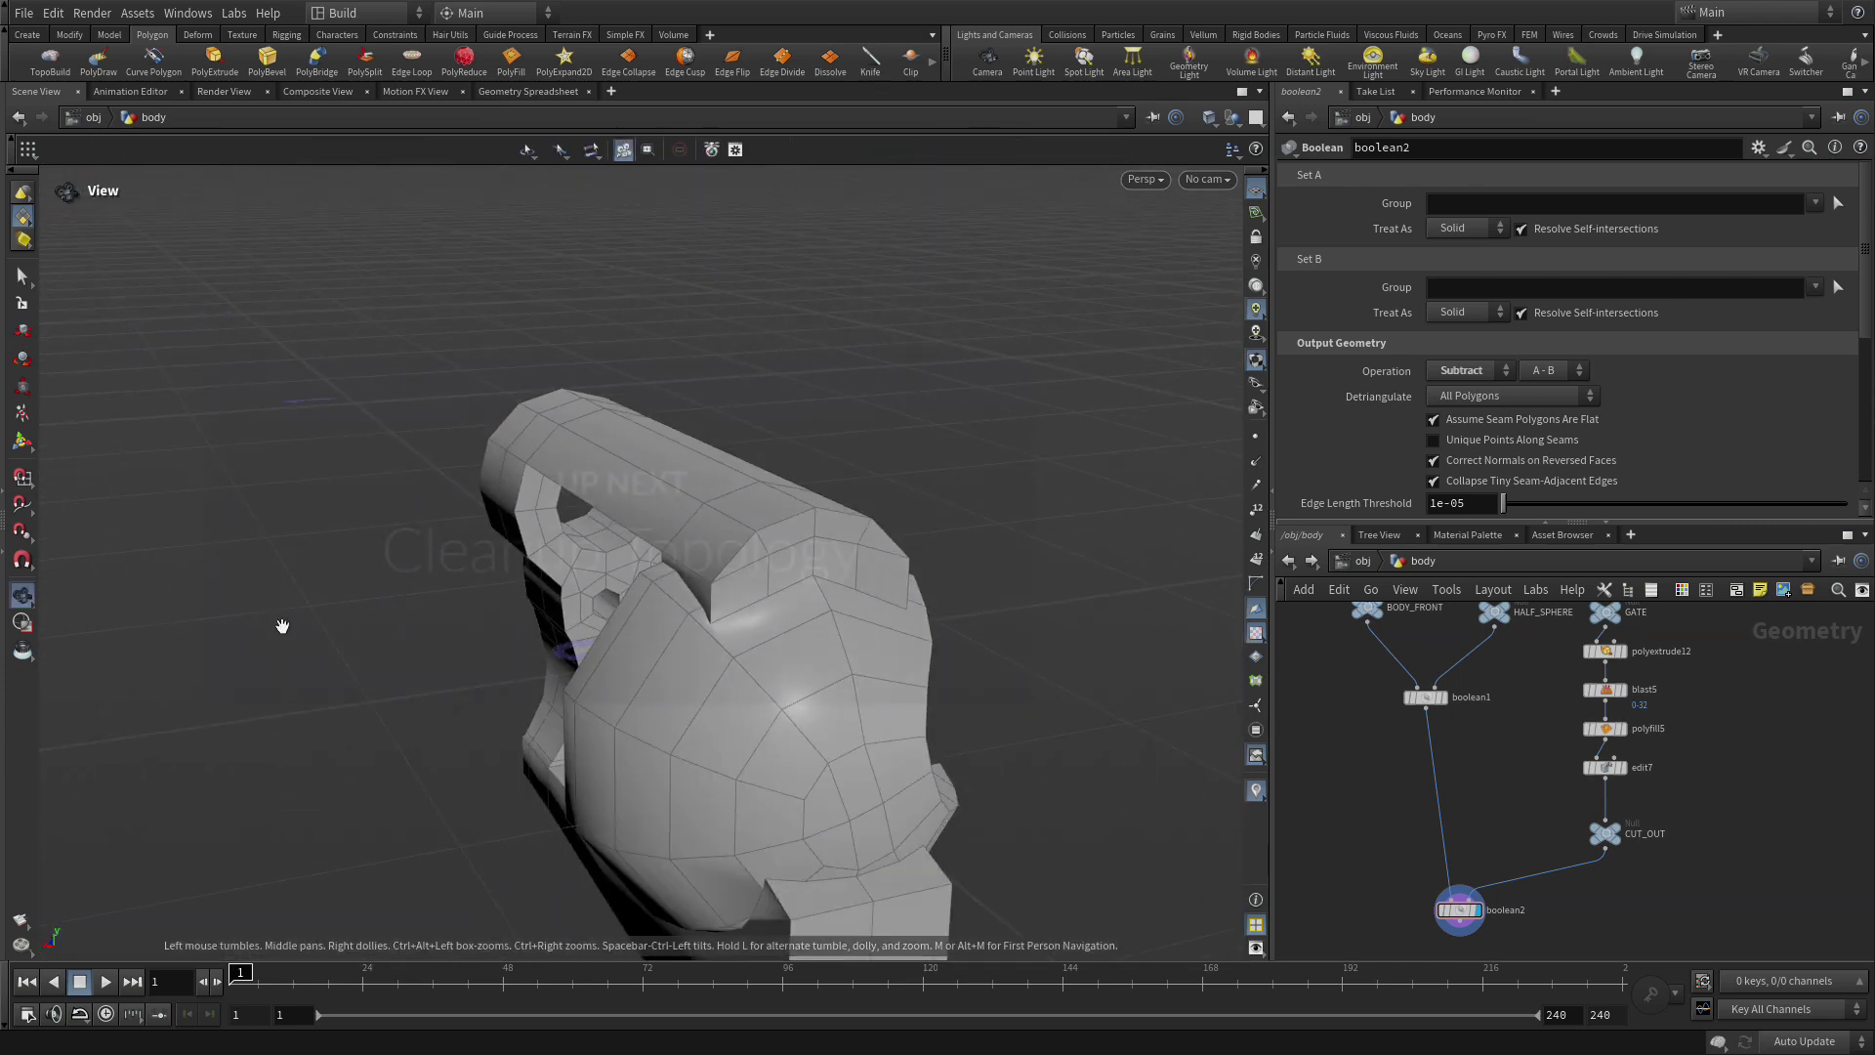
{"action": "middle_click_drag", "start_coordinate": [282, 625], "coordinate": [181, 545], "text": "alt"}
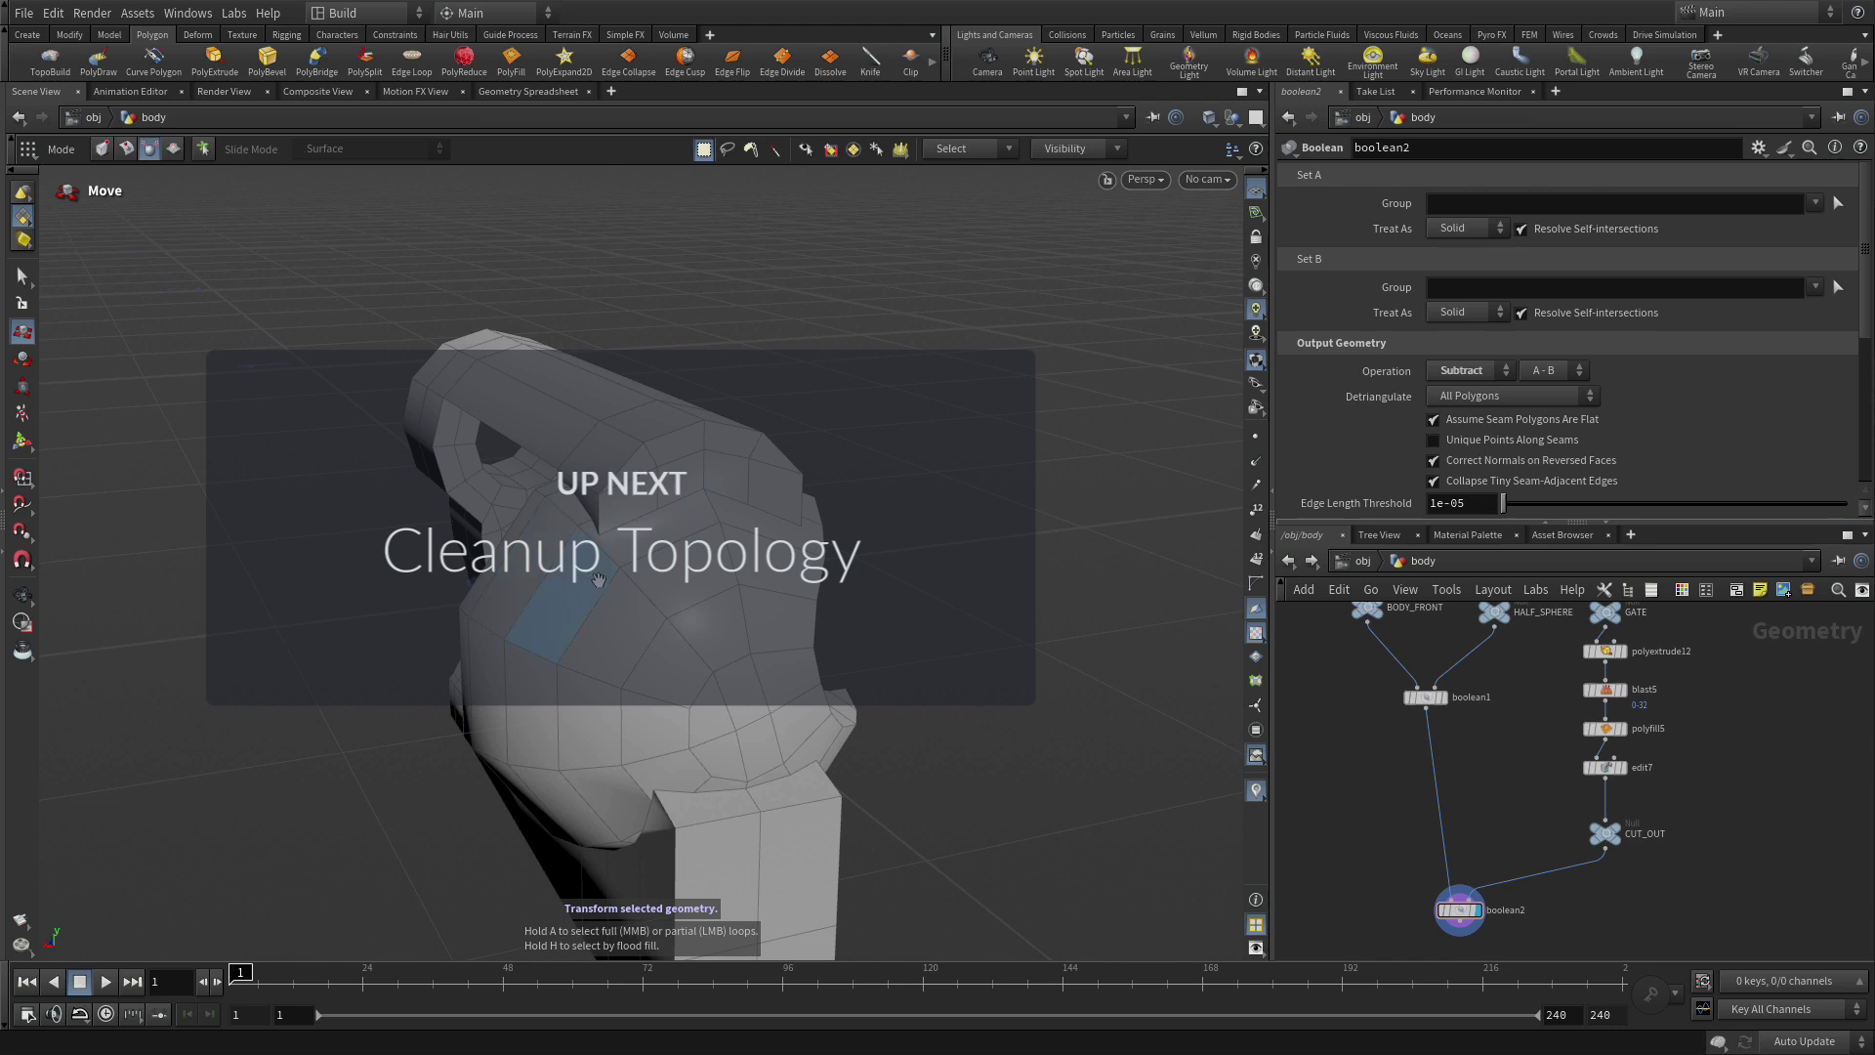
{"action": "key", "text": "Escape"}
{"action": "left_click_drag", "start_coordinate": [884, 766], "coordinate": [625, 645]}
{"action": "key", "text": "t"}
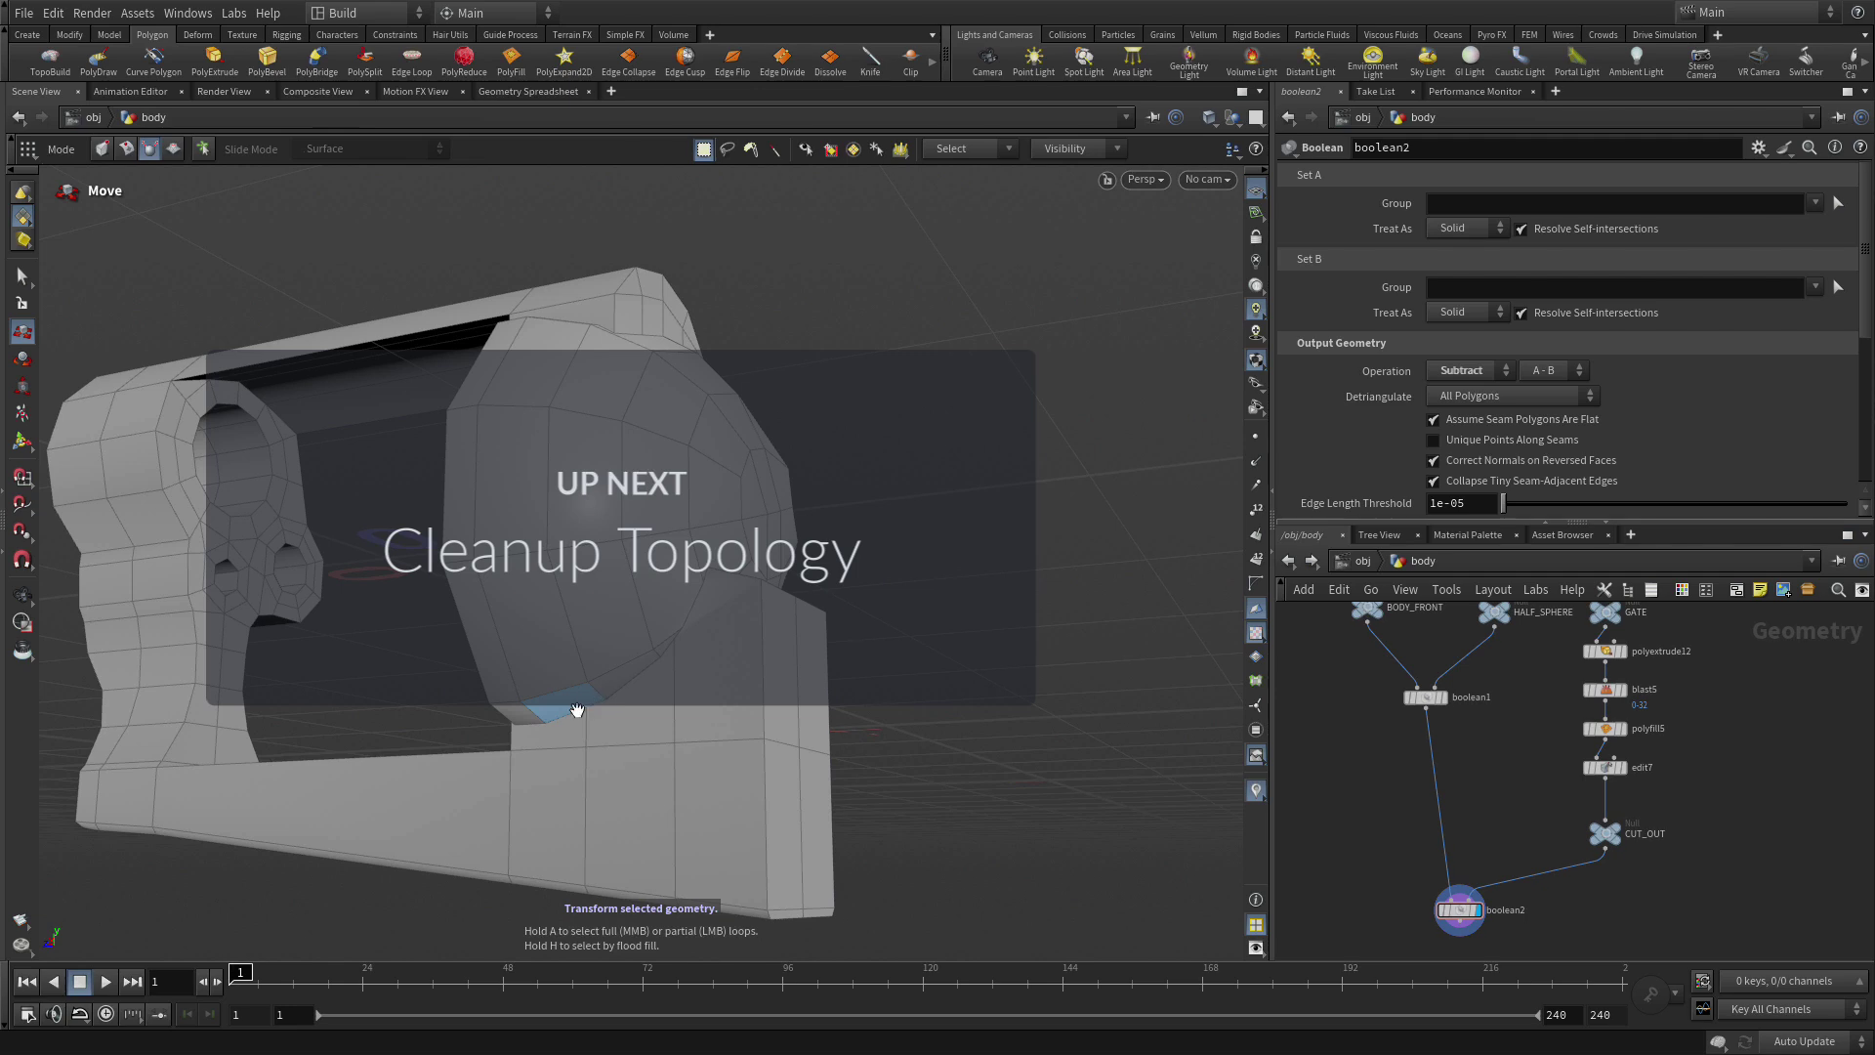
{"action": "key", "text": "Escape"}
{"action": "left_click_drag", "start_coordinate": [611, 543], "coordinate": [609, 617]}
{"action": "left_click_drag", "start_coordinate": [640, 486], "coordinate": [743, 705]}
{"action": "key", "text": "t"}
{"action": "key", "text": "t"}
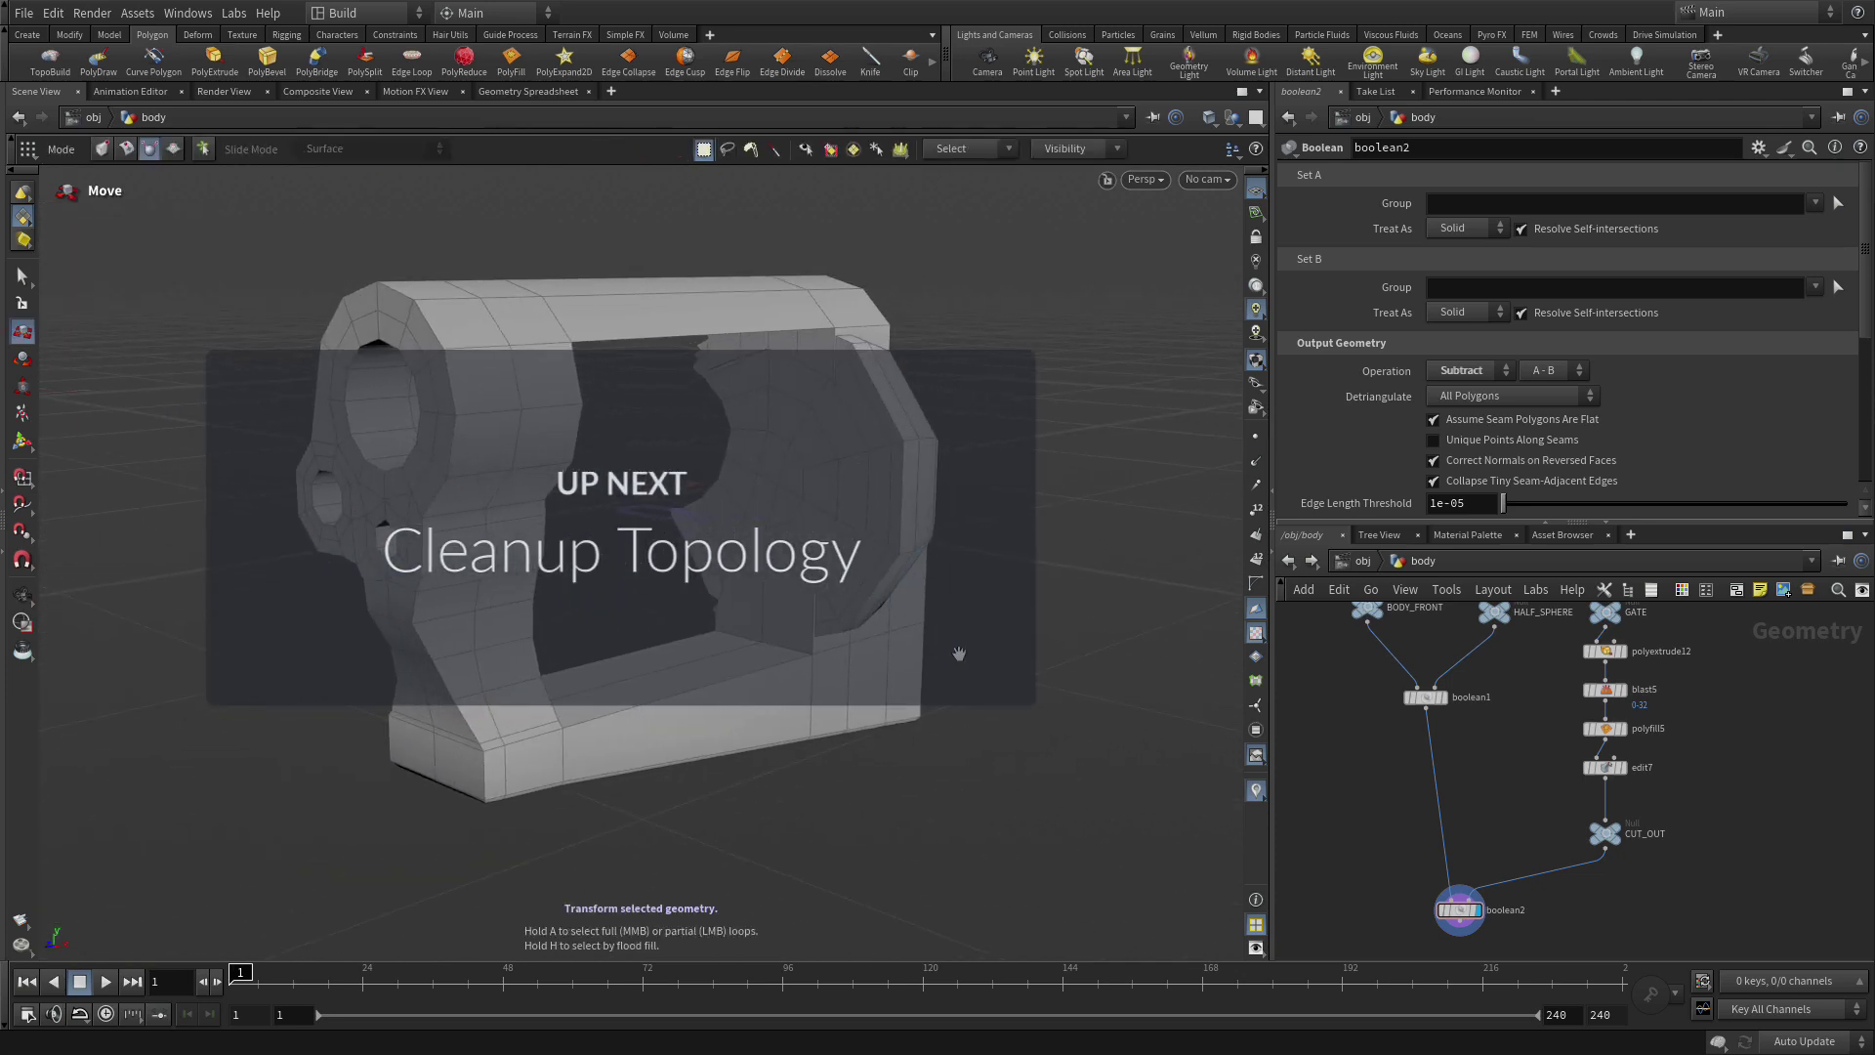